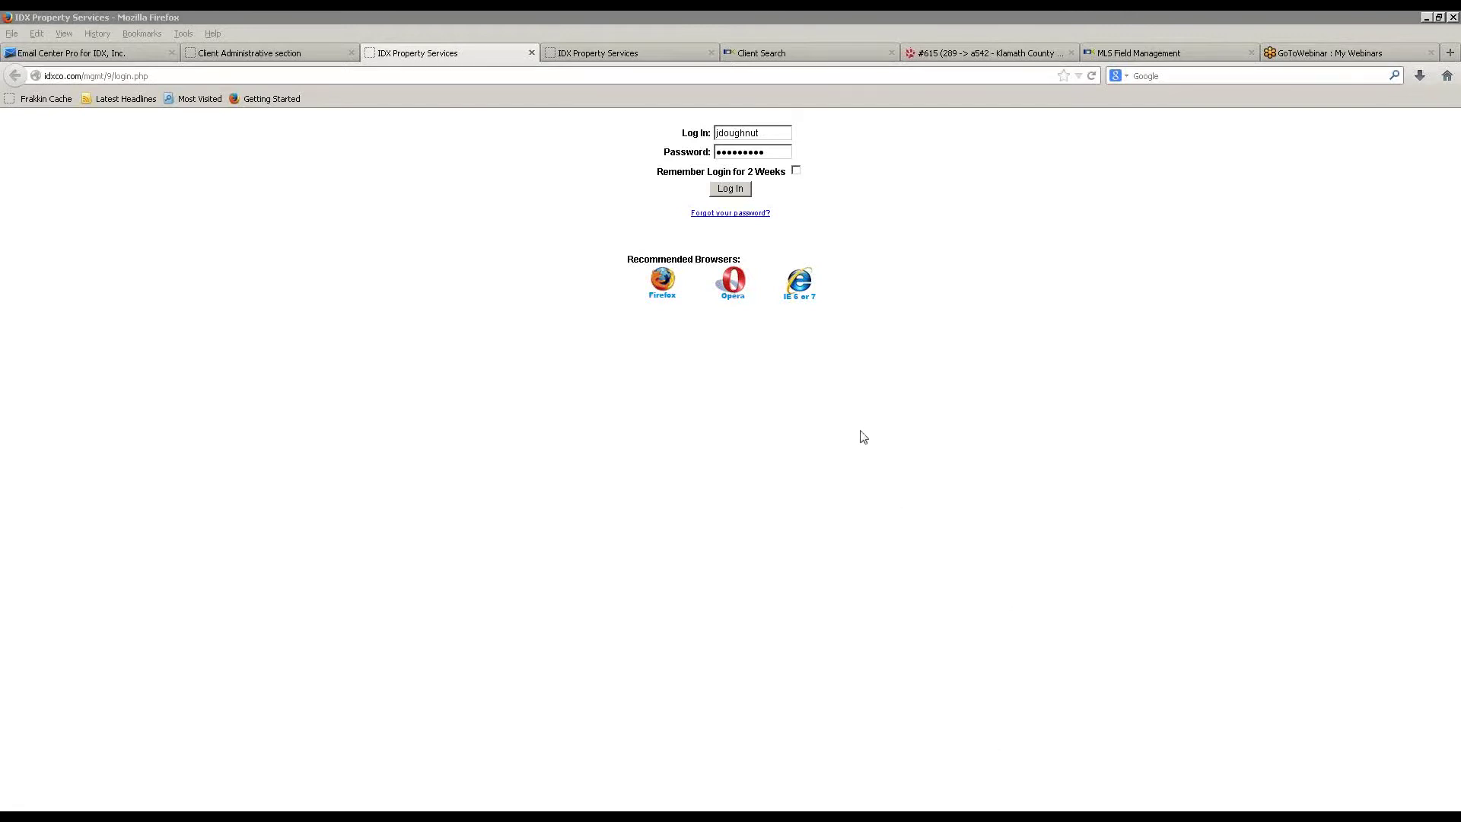
- Log in with the prefilled credentials, remember the login for 2 weeks, and look over the account dashboard
click(785, 622)
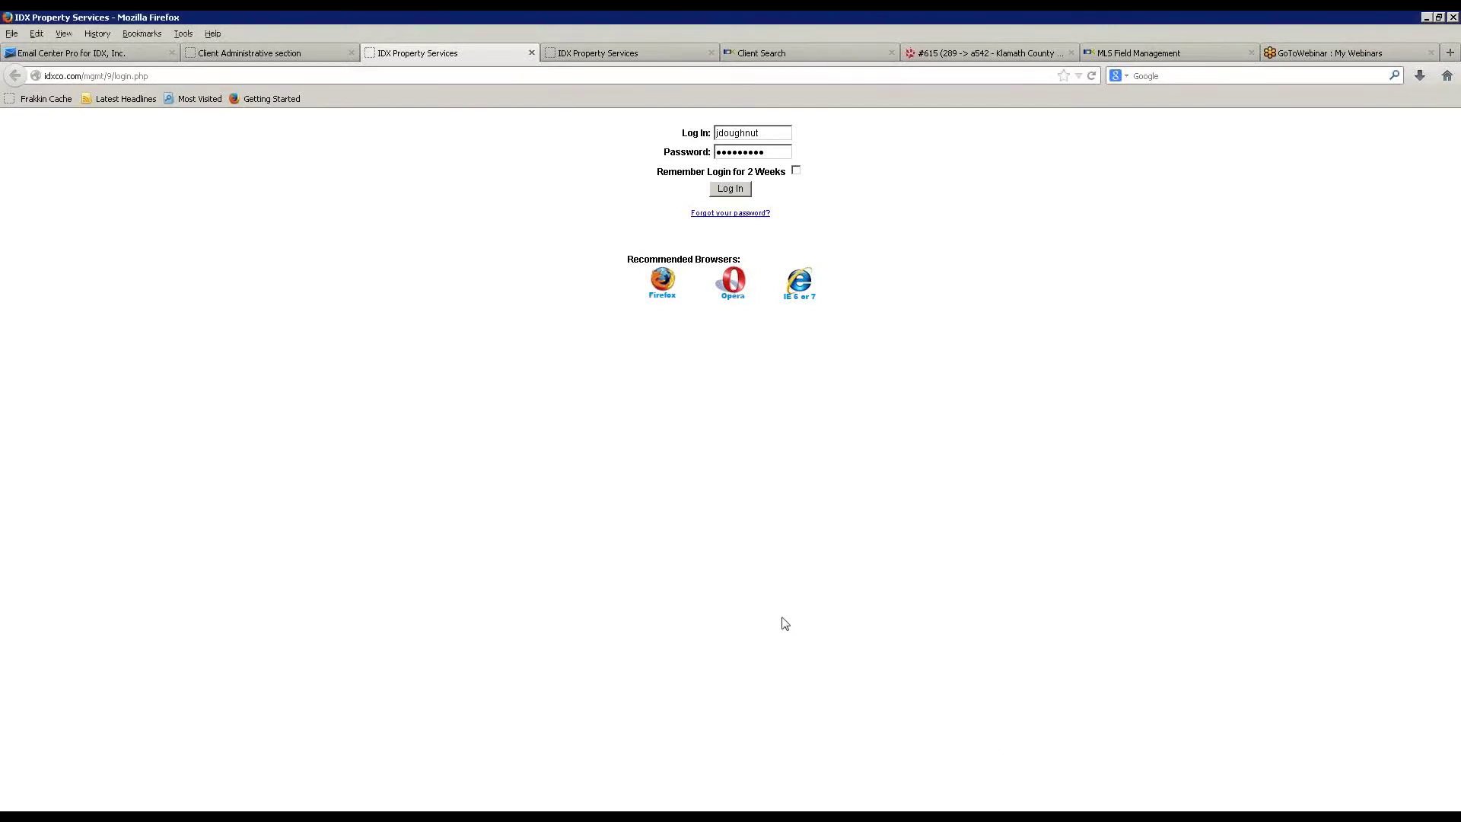
click(600, 465)
click(874, 519)
click(796, 171)
click(744, 189)
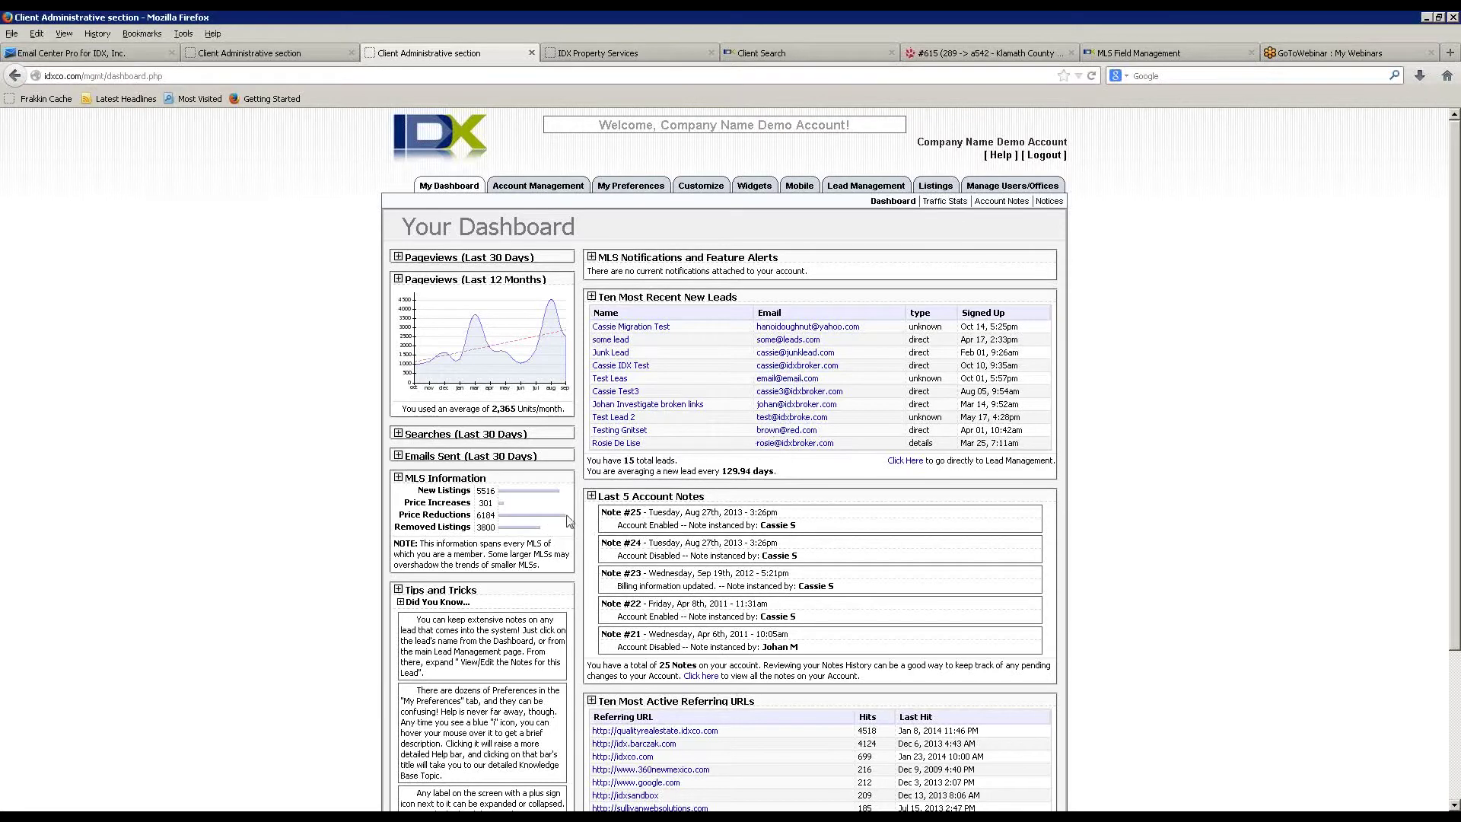
scroll(624, 514, down, 5)
scroll(788, 283, up, 5)
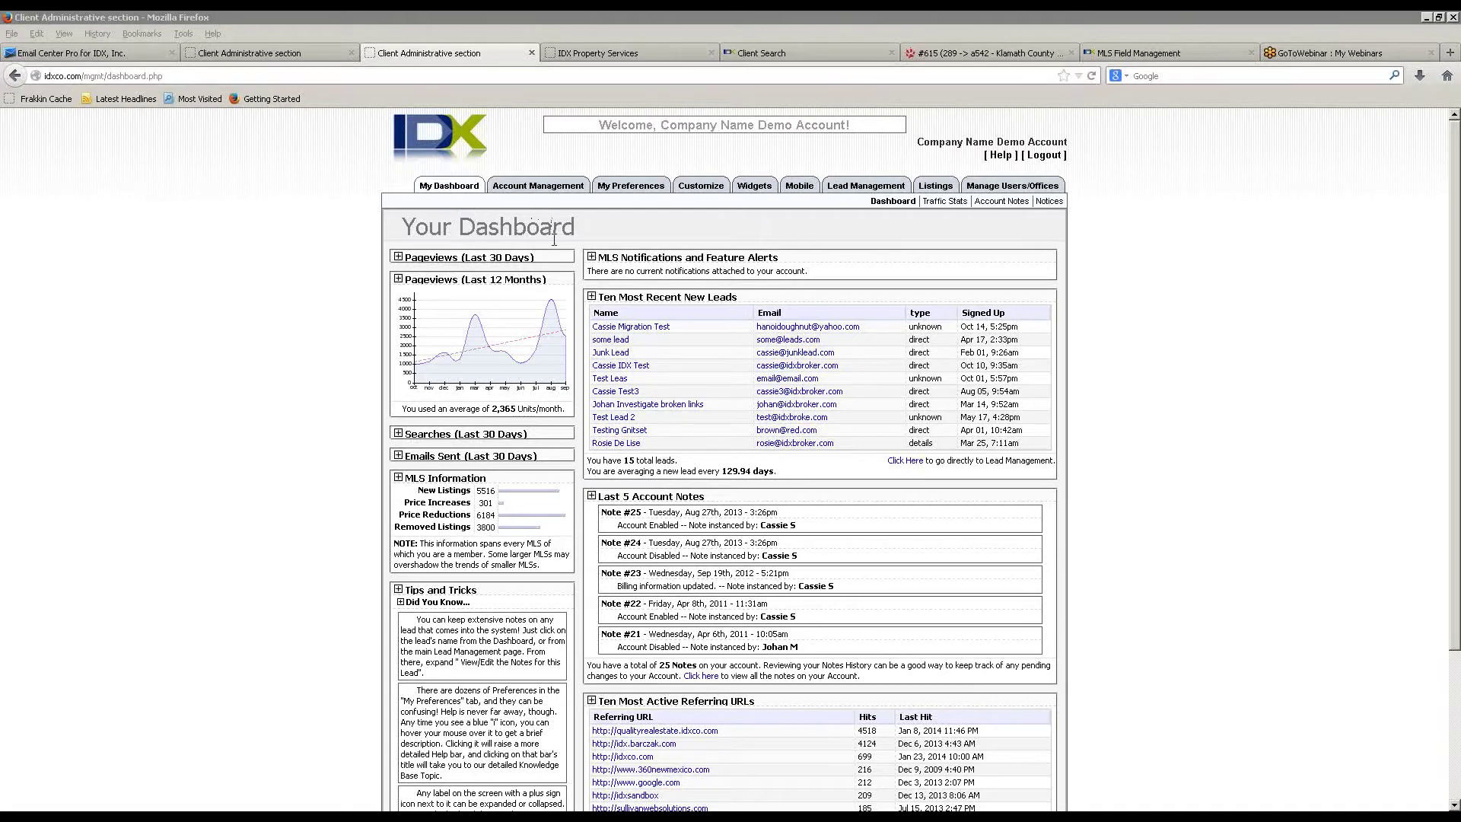
- Open the account's IDX Page Links list and follow the general Advanced Search link
mouse_move(538, 187)
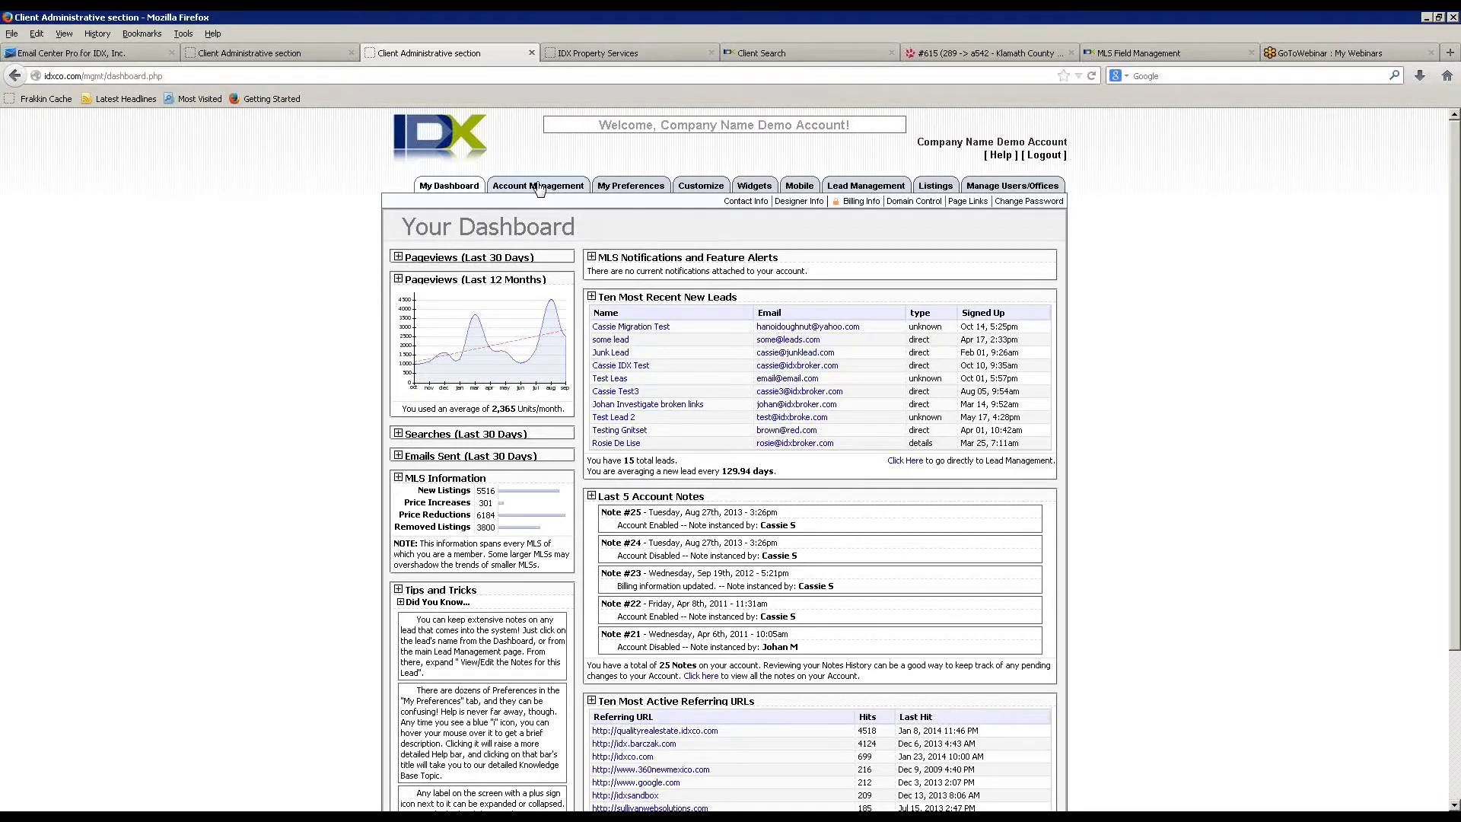
click(958, 204)
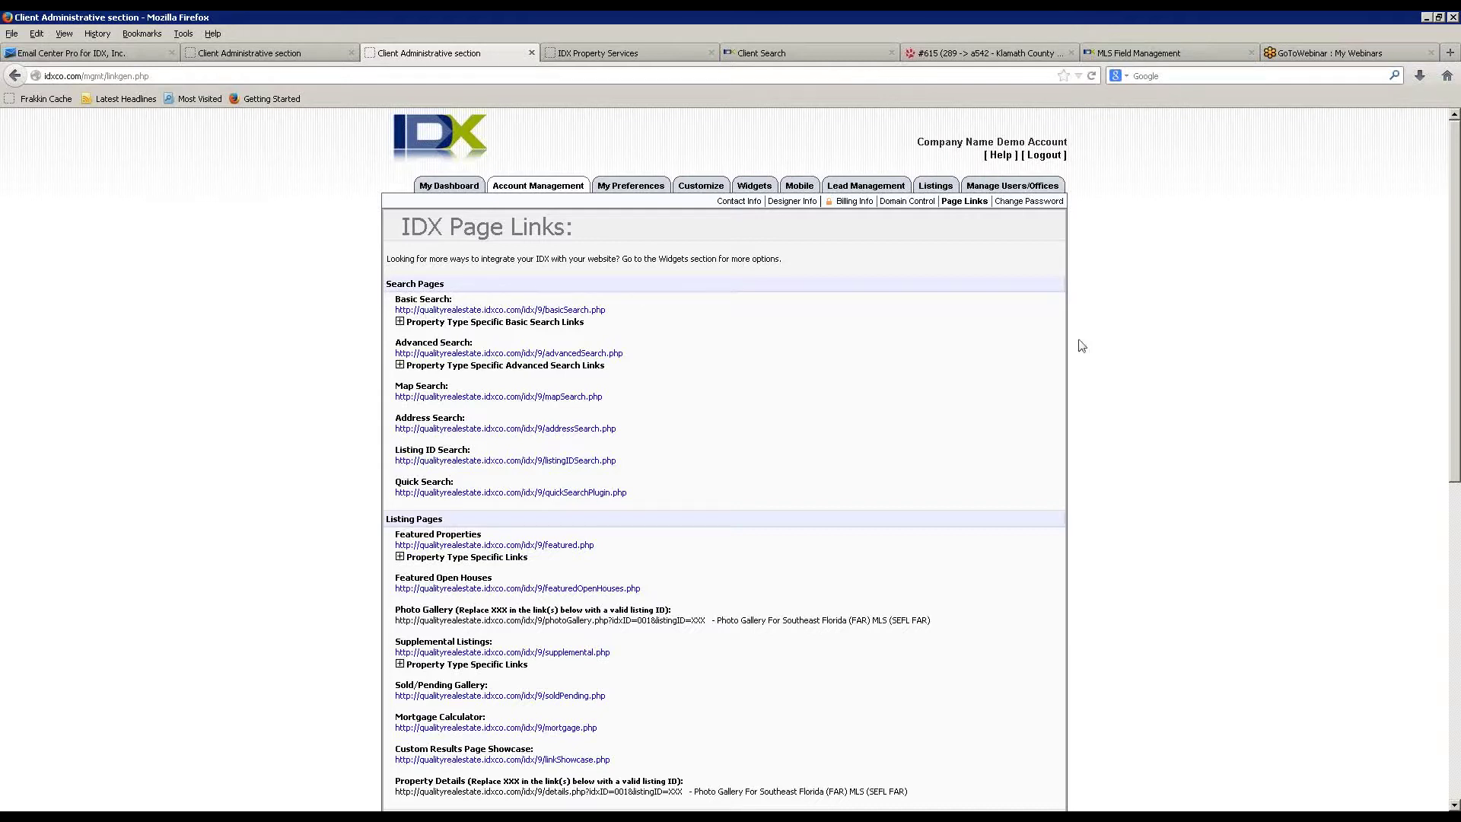
click(534, 358)
click(608, 359)
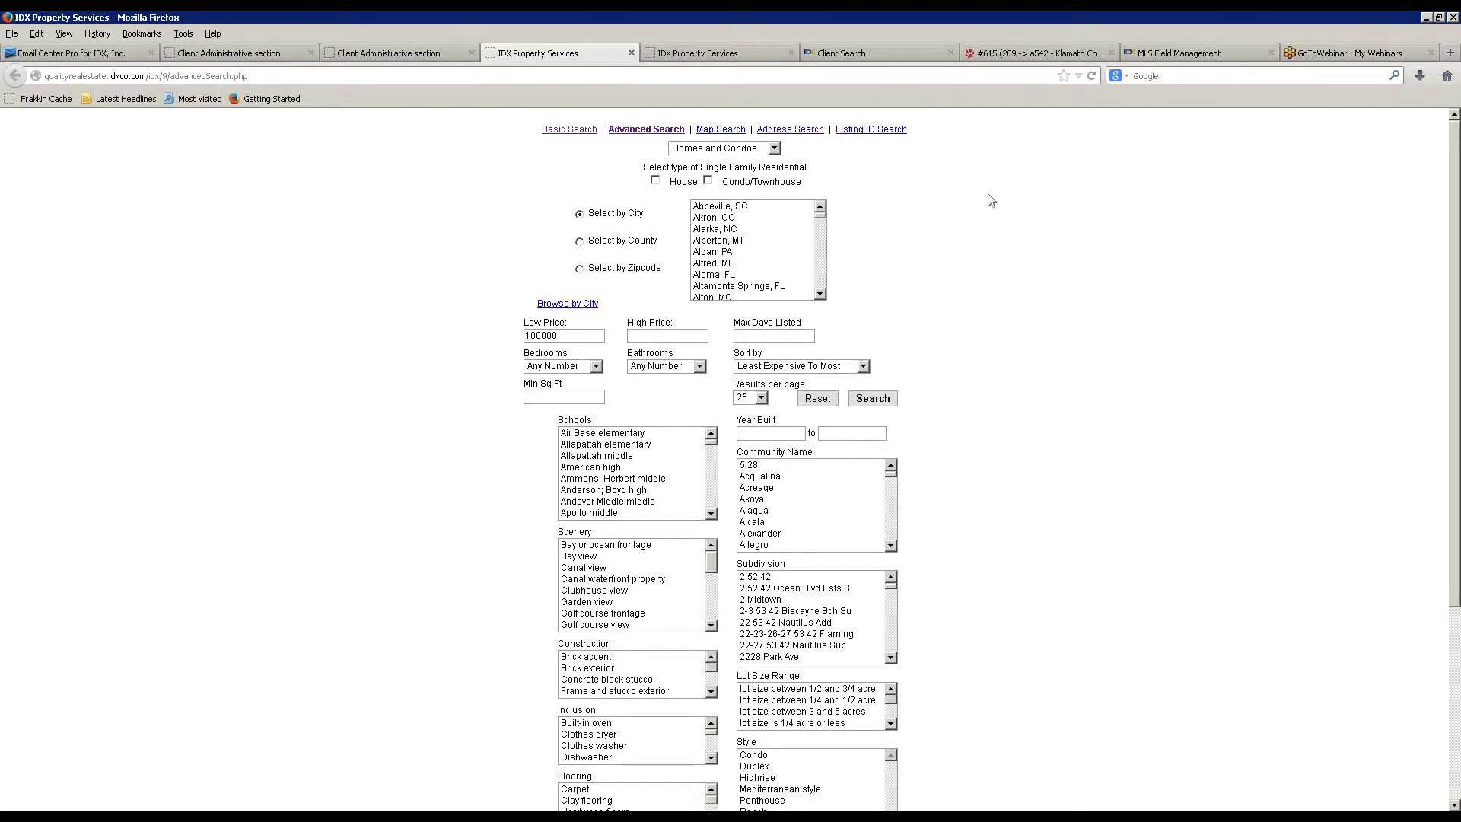
- Highlight the Advanced Search page's web address, then the upper part of its search form, and clear the selection
click(325, 77)
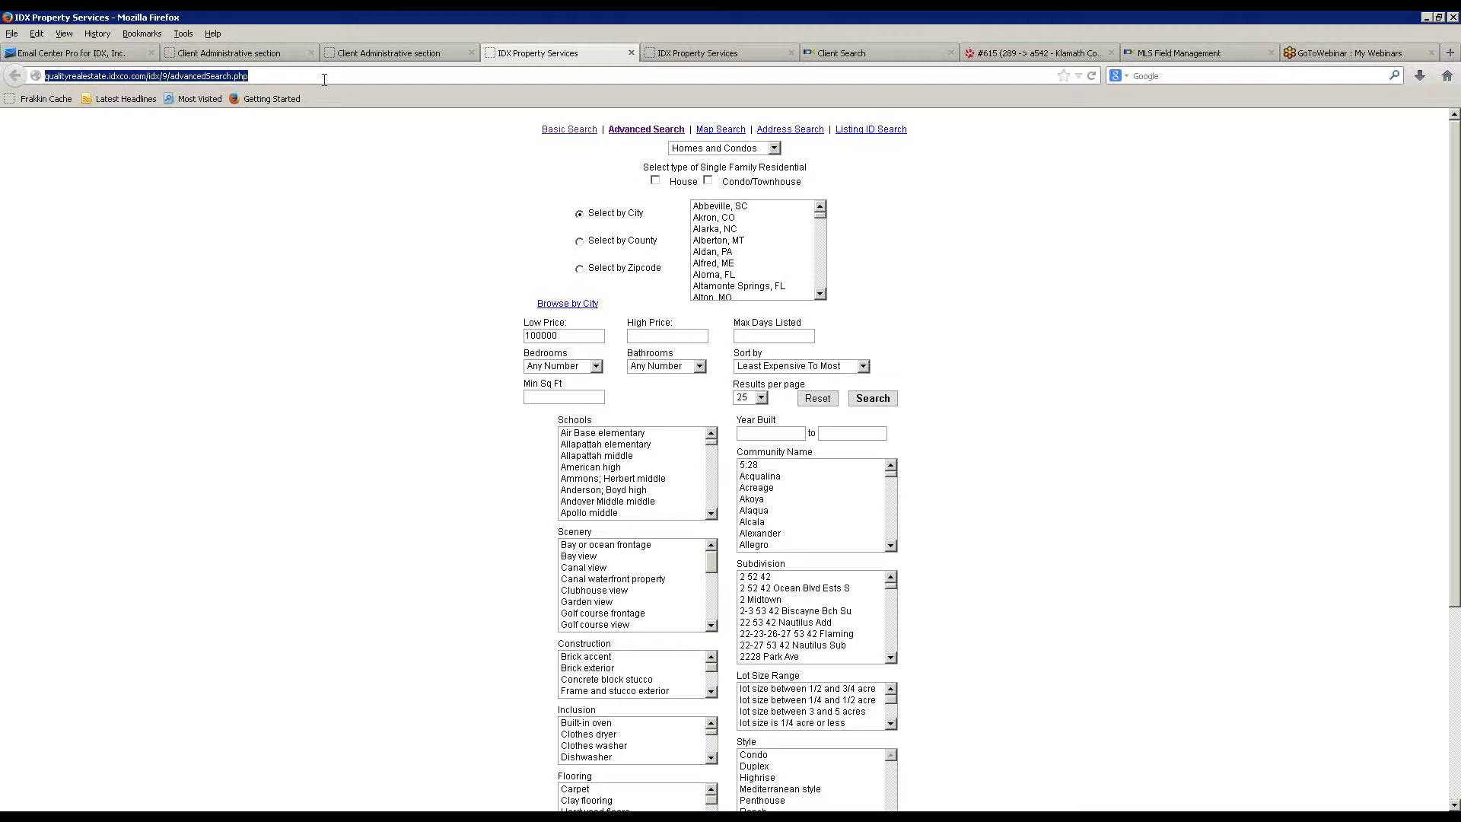
drag(262, 133, 967, 409)
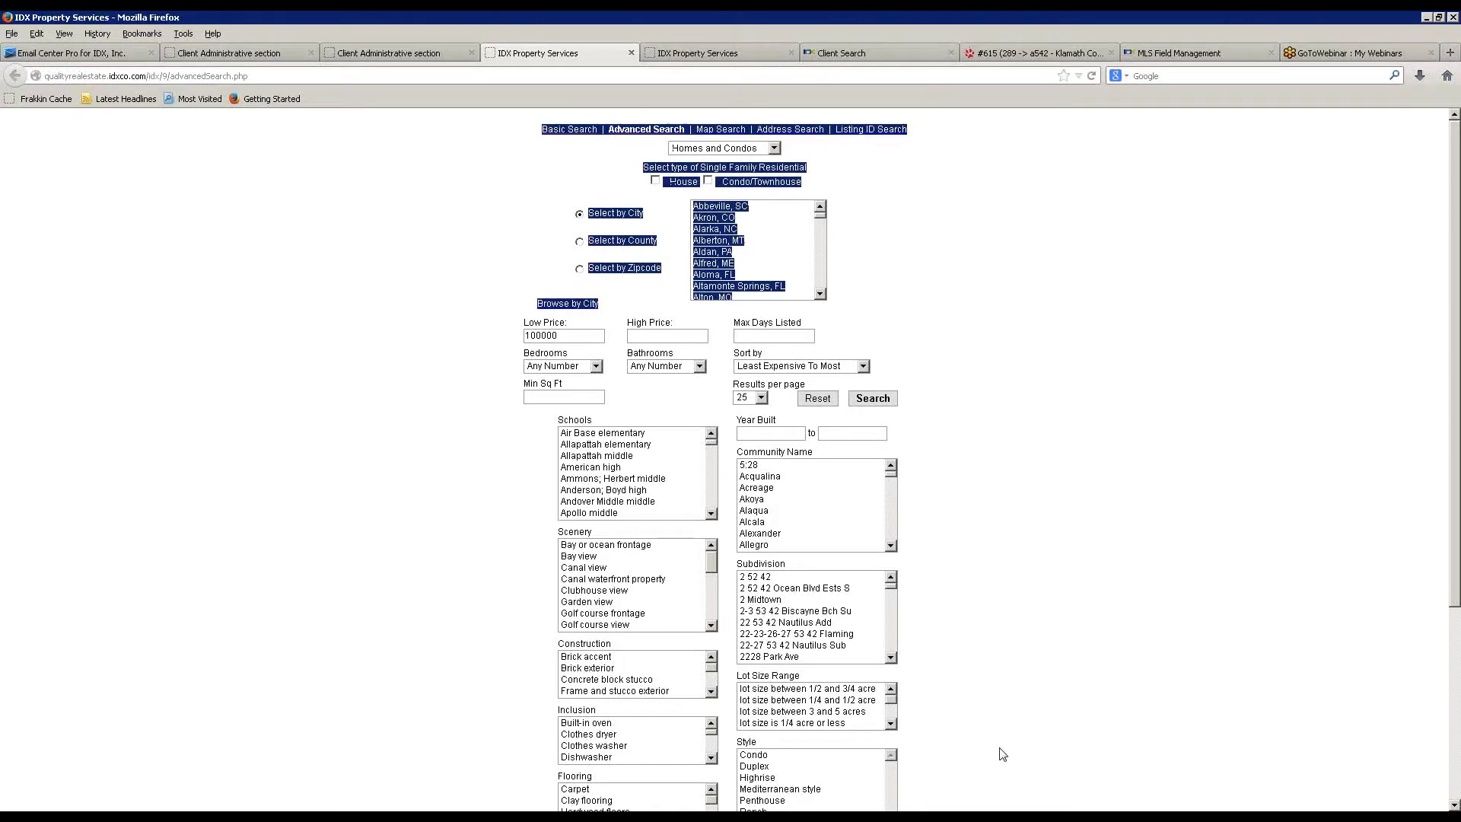
click(1029, 749)
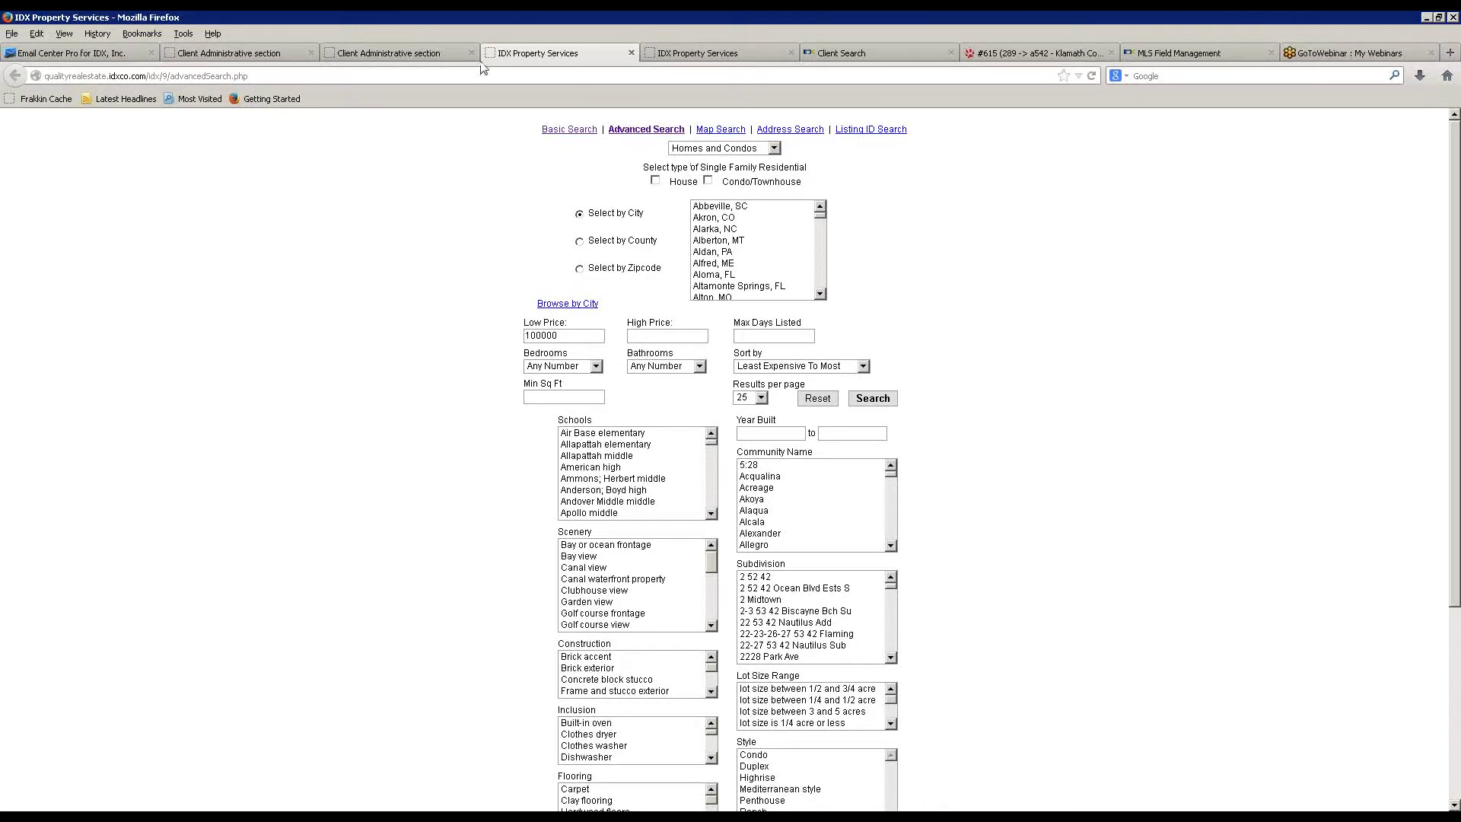
- Return to the IDX Page Links list, expand the property type specific Advanced Search links, and look through the remaining page links
click(402, 59)
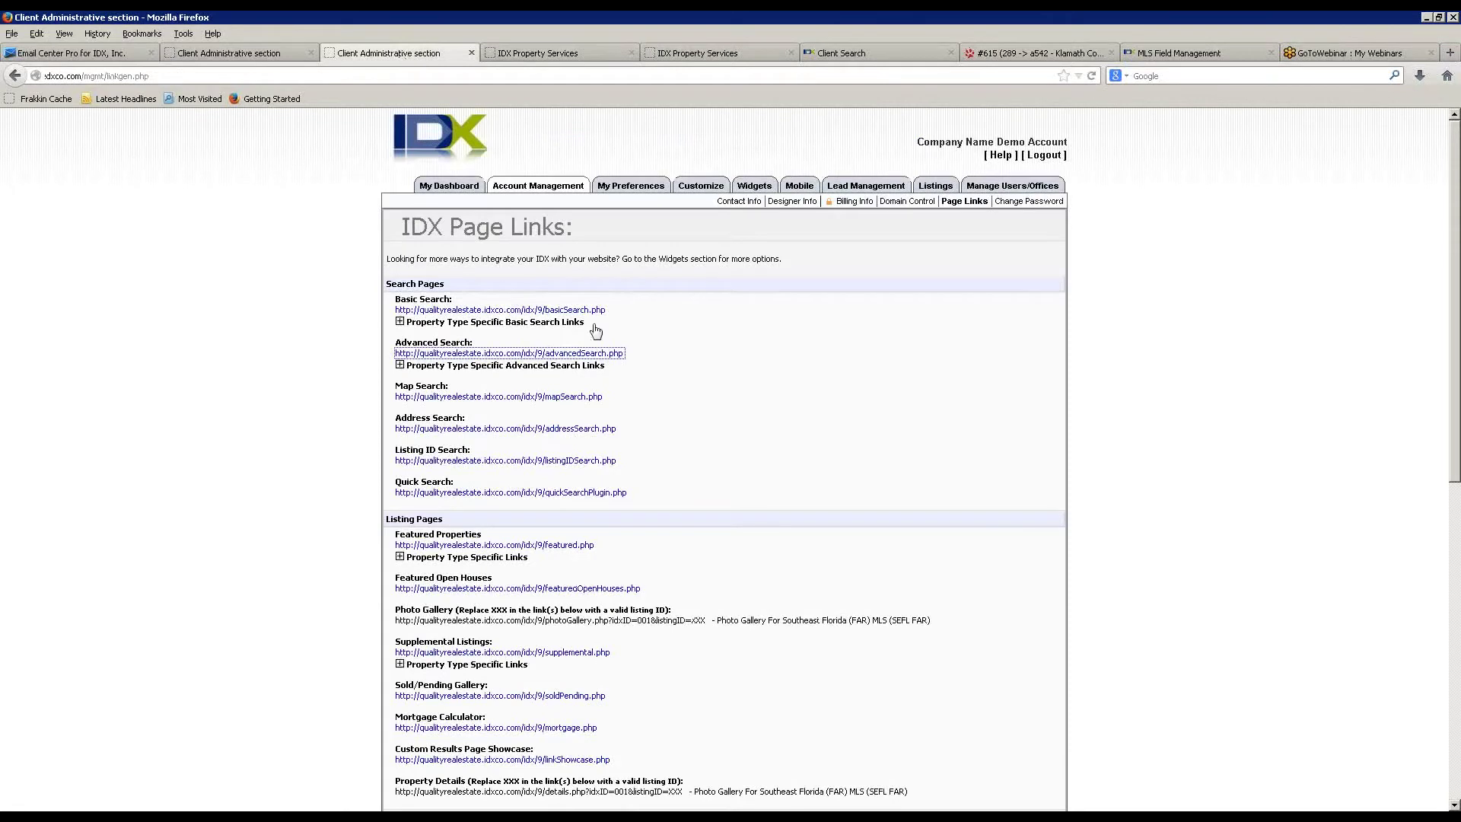
click(399, 365)
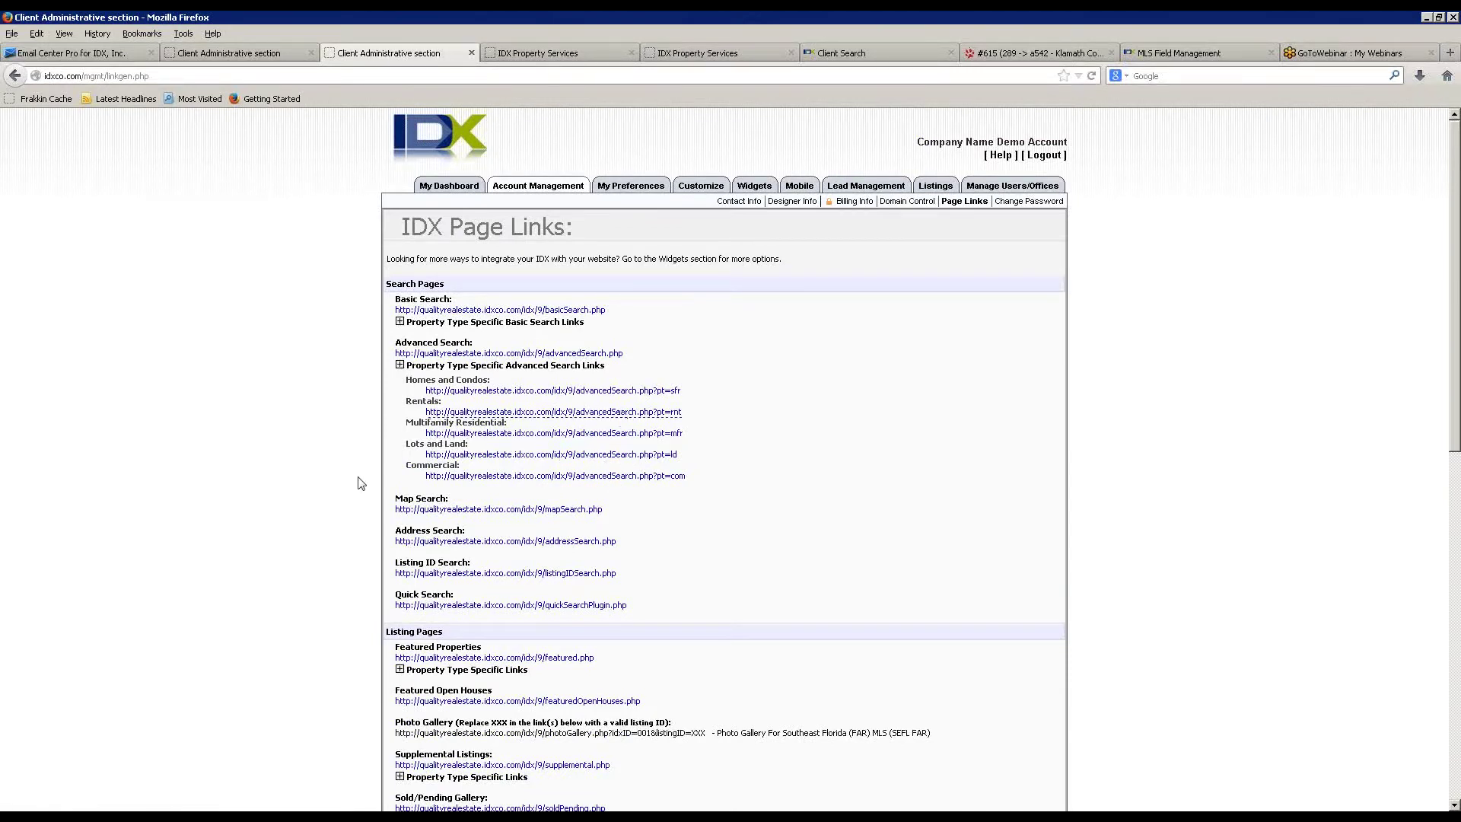
scroll(360, 481, down, 6)
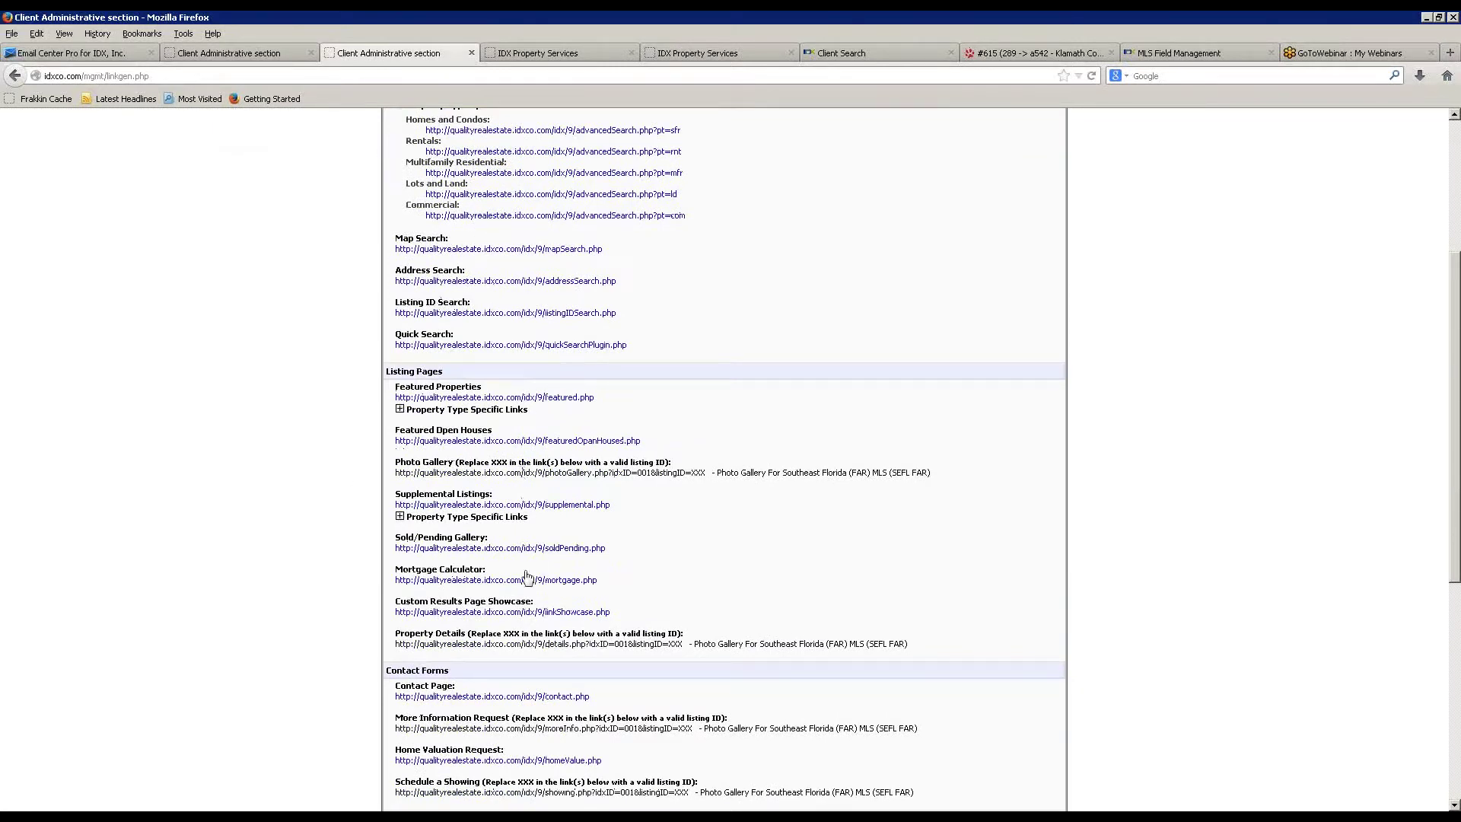
click(567, 402)
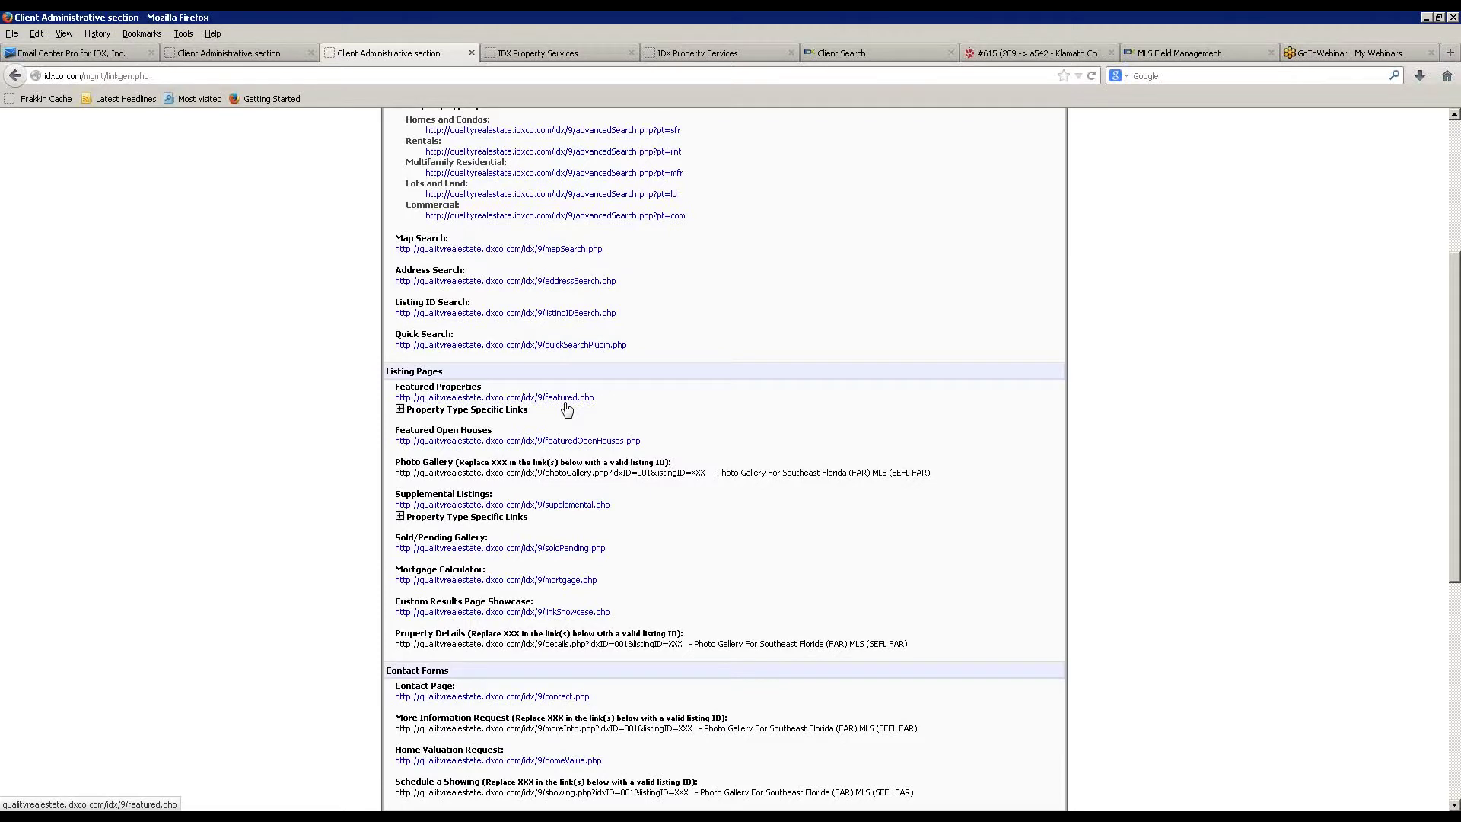
scroll(357, 582, down, 5)
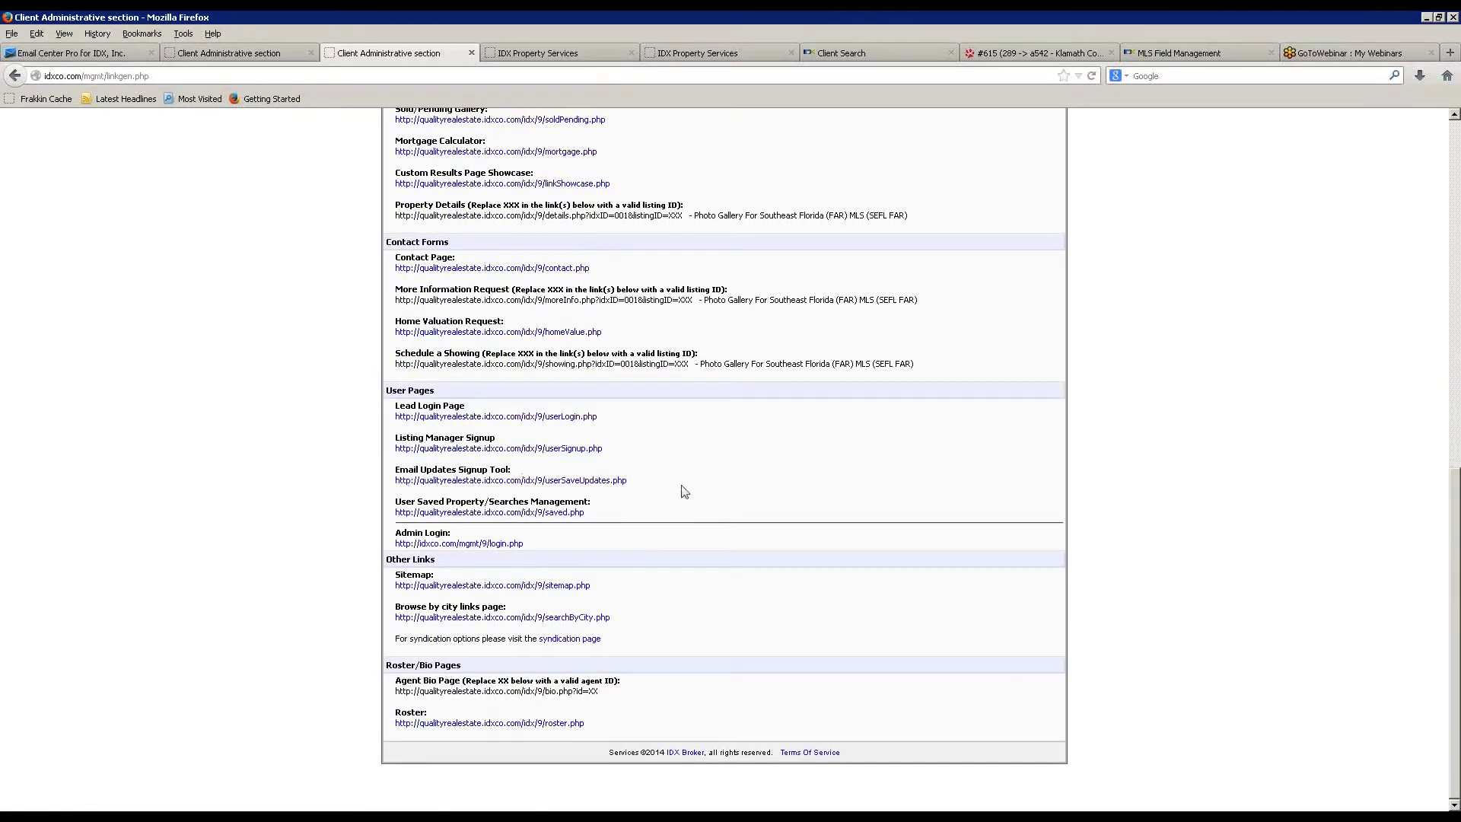
- Highlight the Email Updates Signup Tool entry under User Pages and the Sitemap address under Other Links, clearing each selection
drag(629, 485, 395, 477)
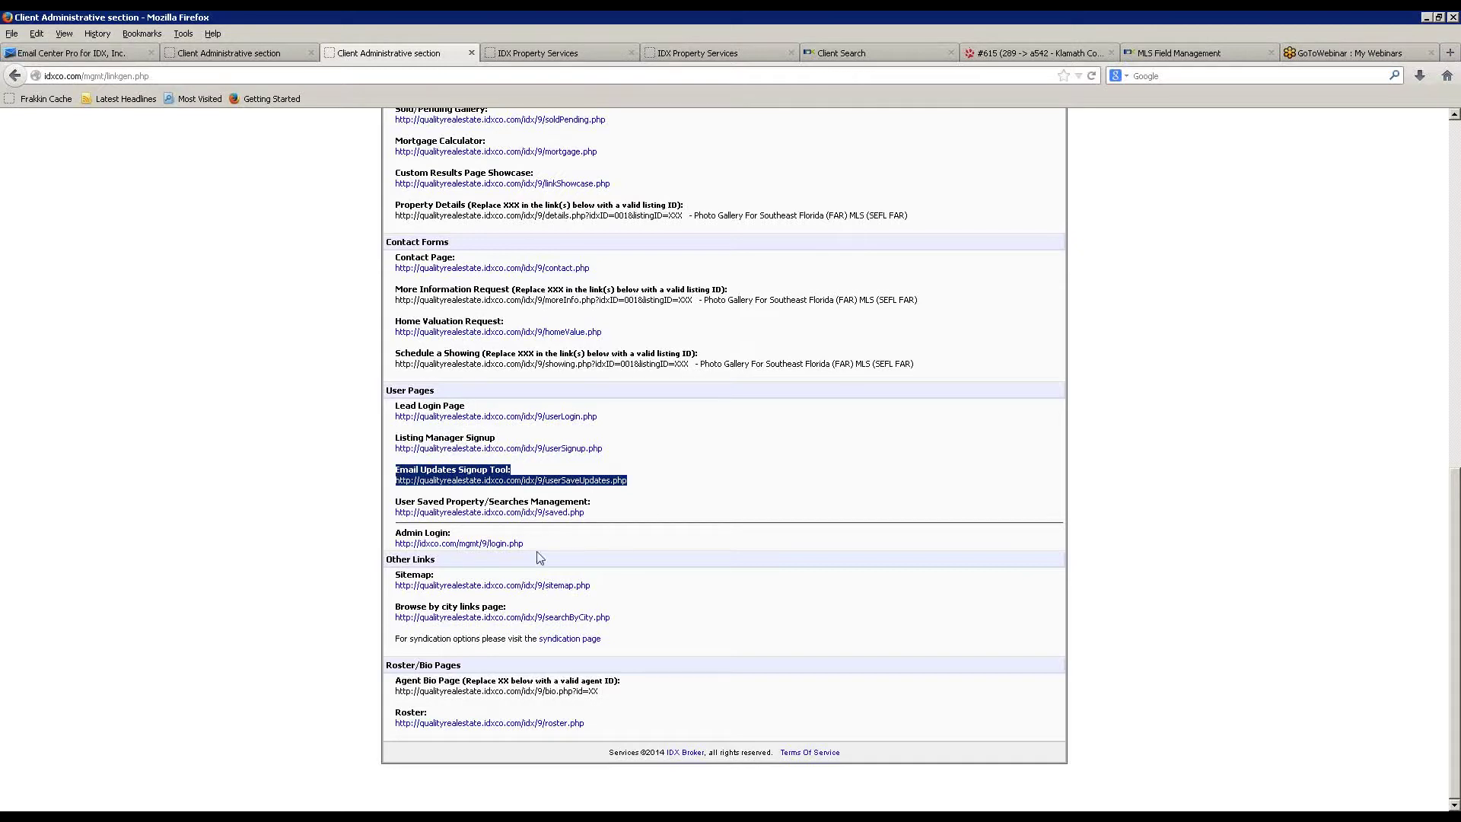
click(668, 491)
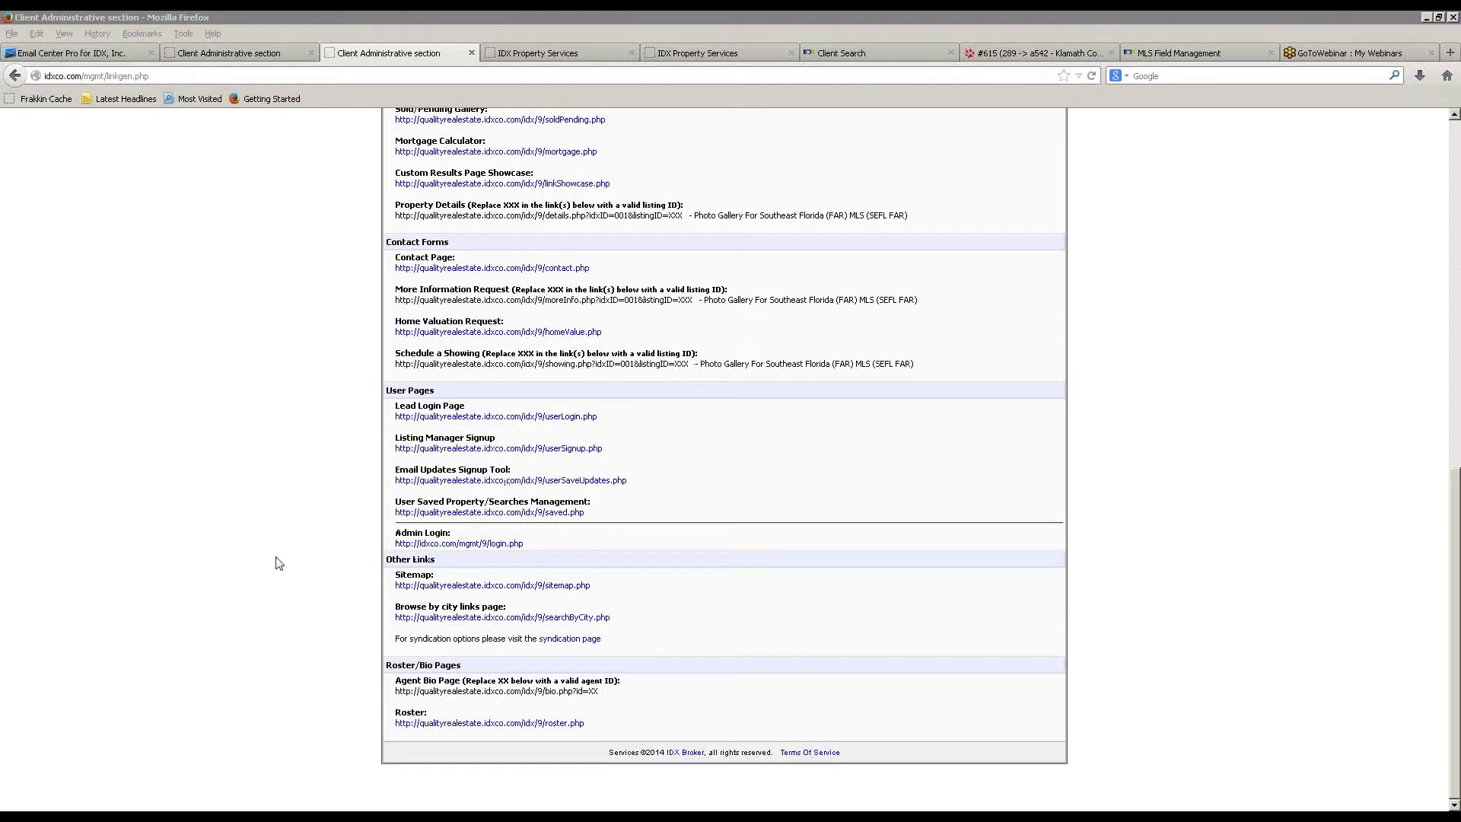
click(359, 576)
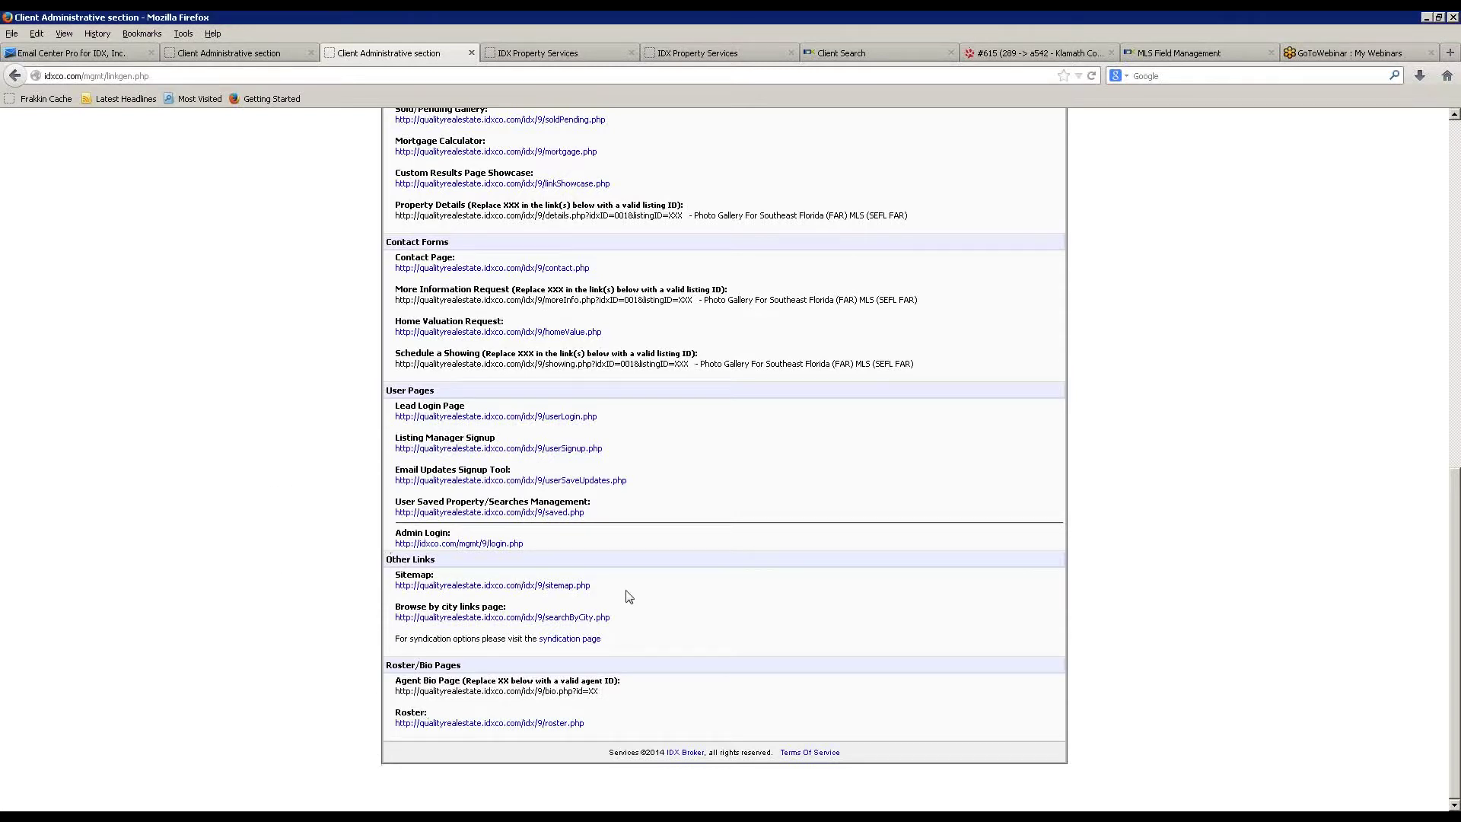
triple_click(414, 587)
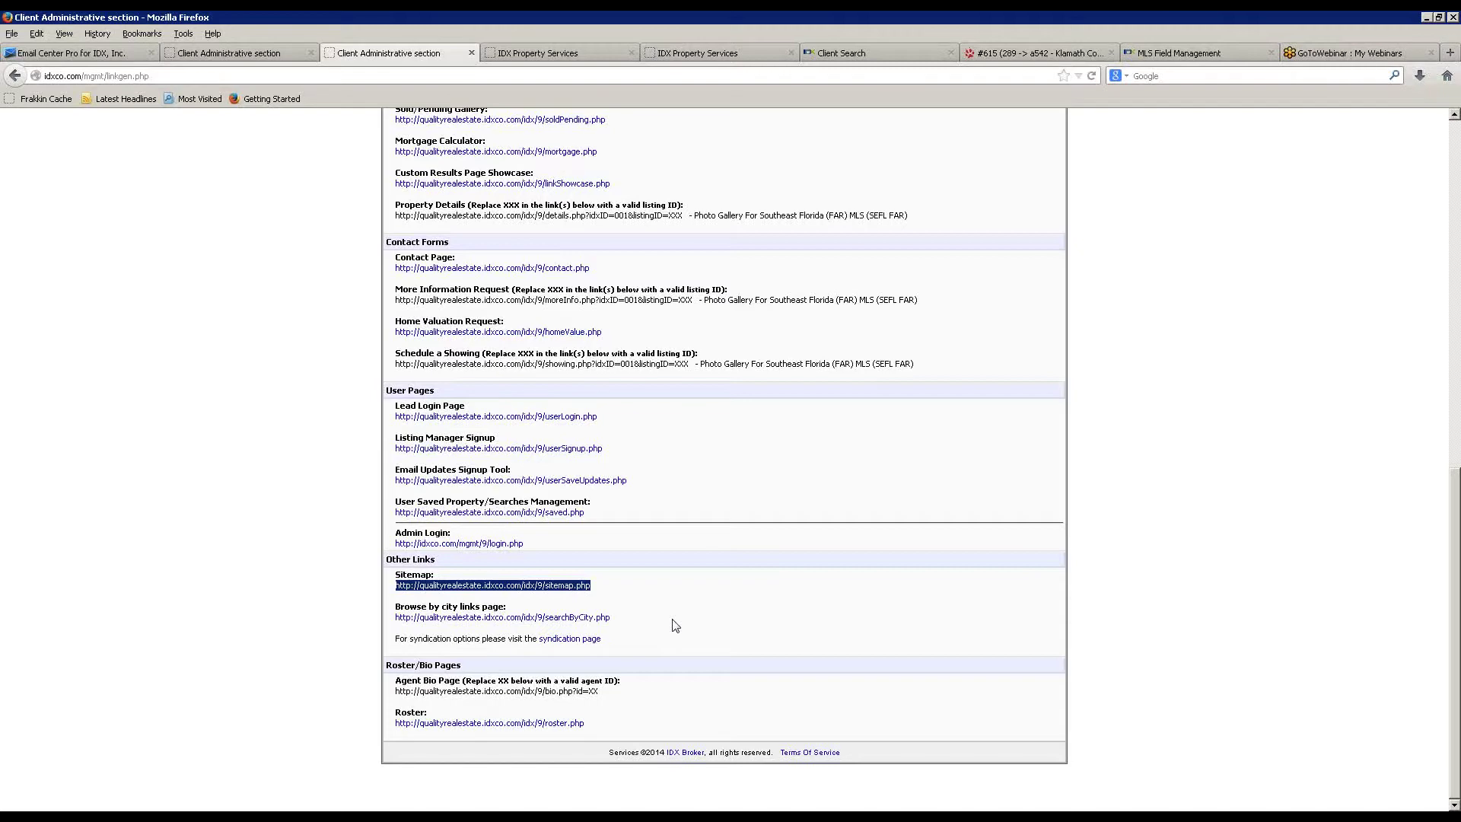
click(331, 499)
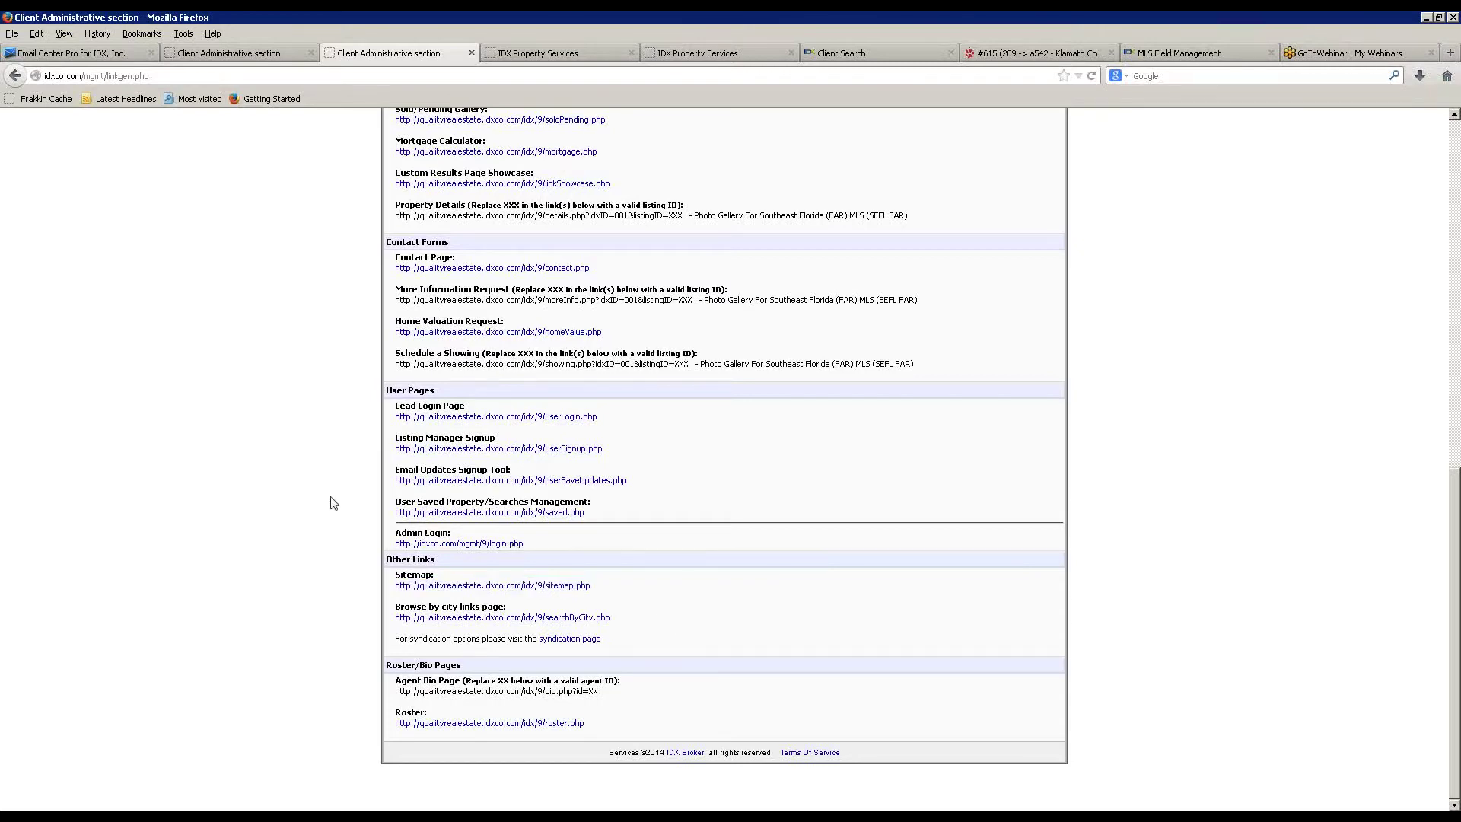
scroll(344, 532, up, 10)
scroll(346, 542, up, 2)
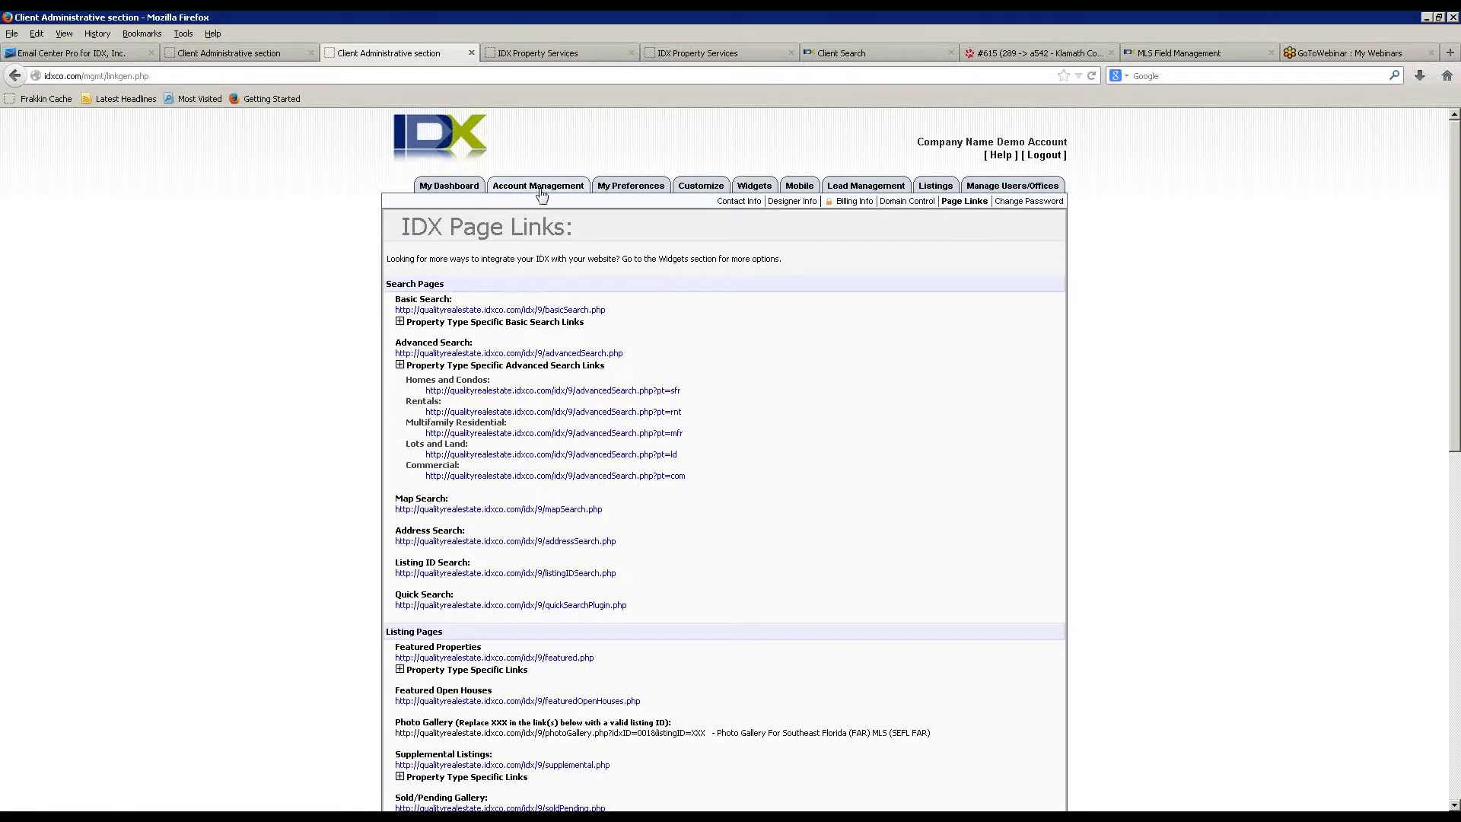
mouse_move(649, 194)
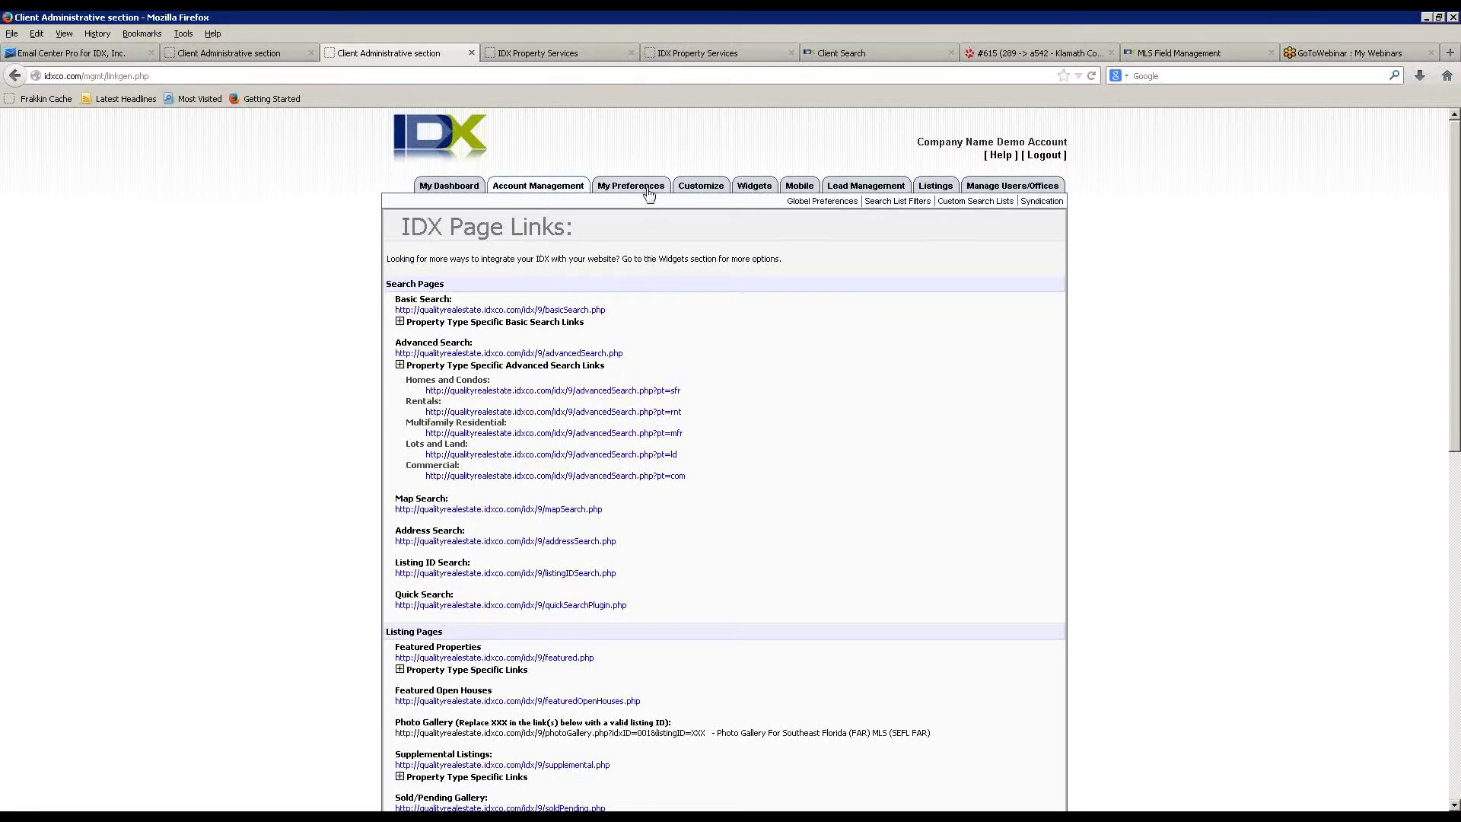
mouse_move(831, 190)
mouse_move(708, 187)
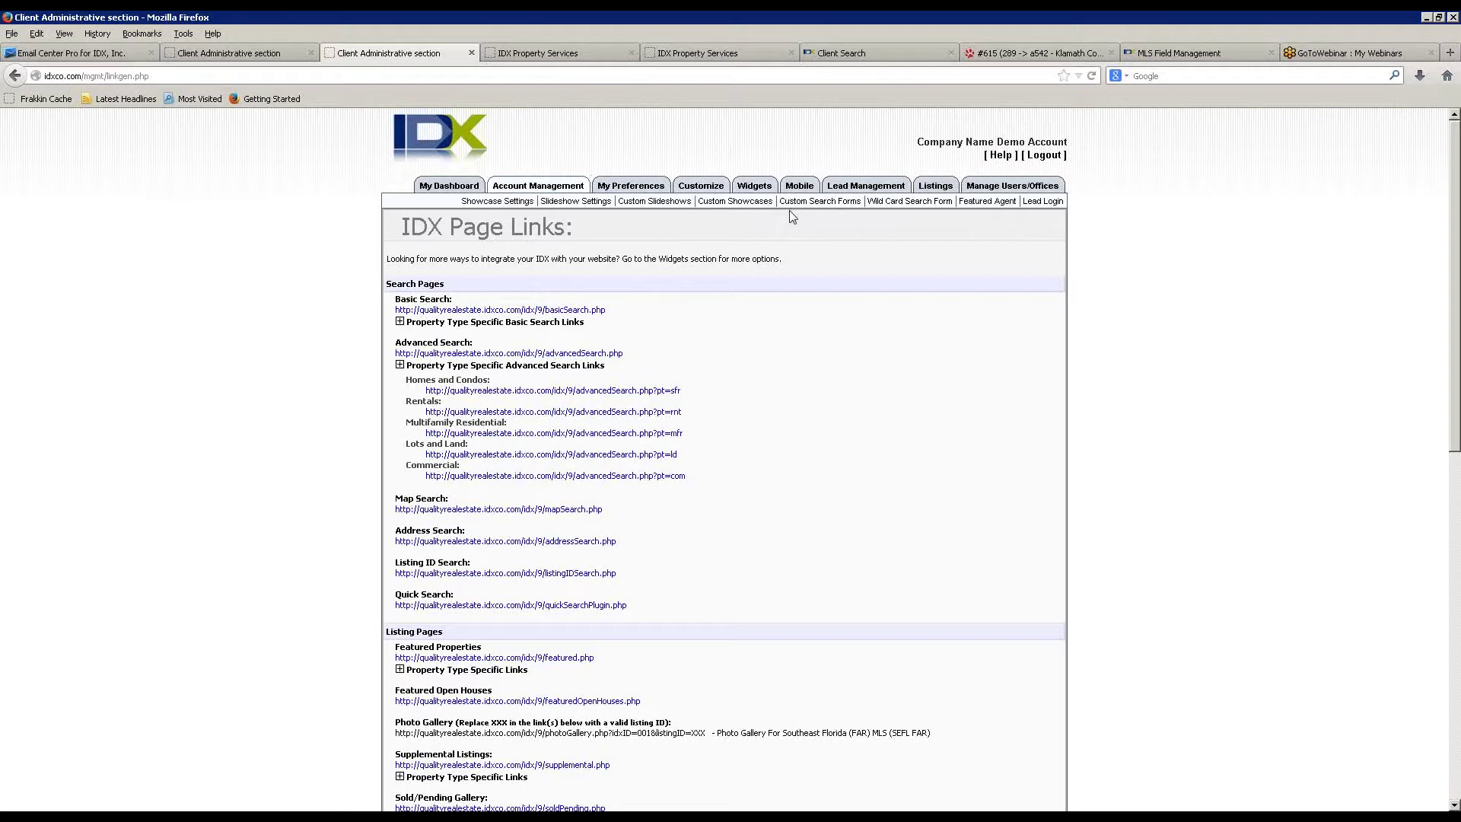
mouse_move(579, 189)
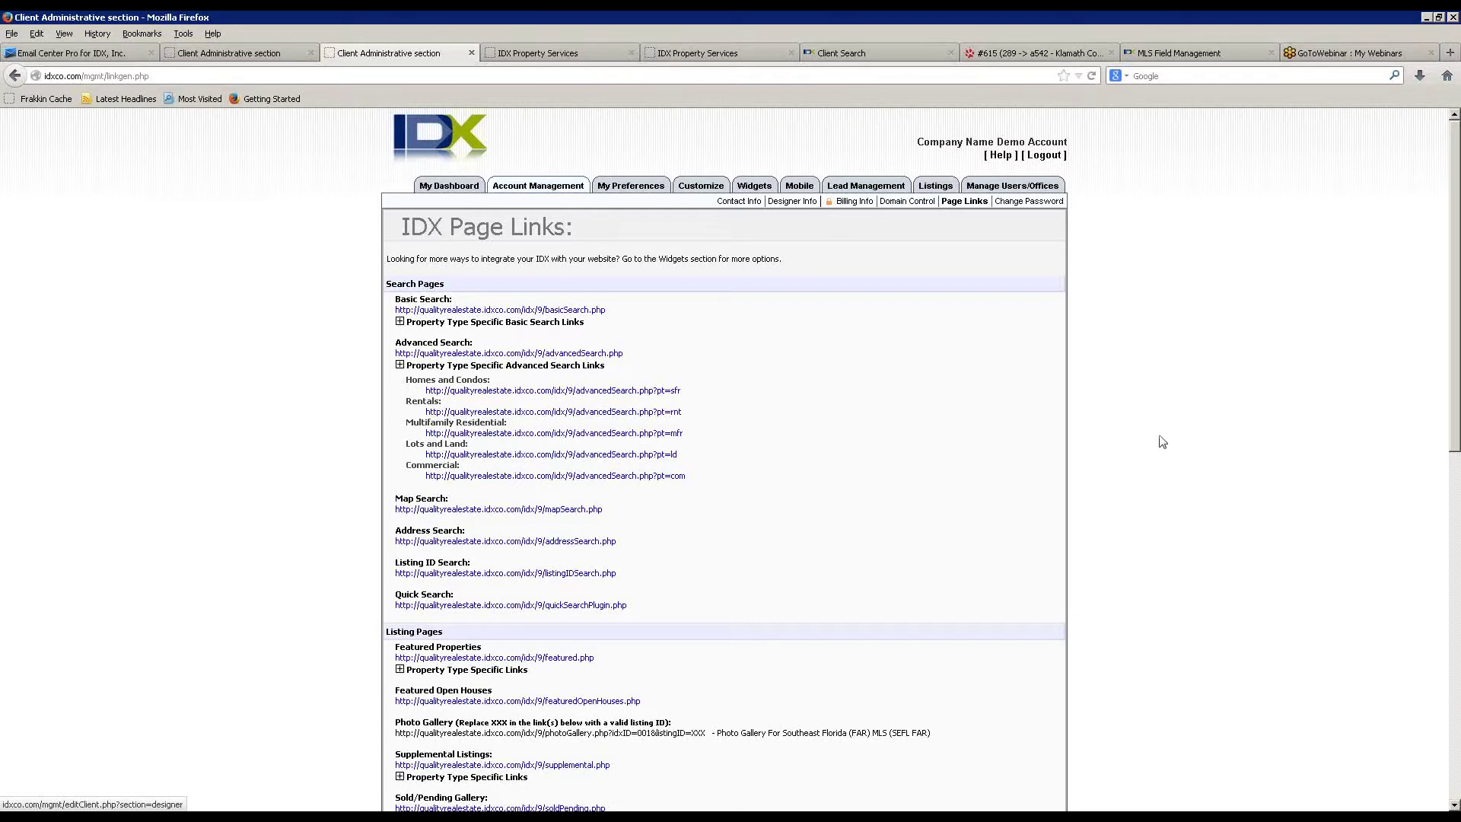
click(1387, 495)
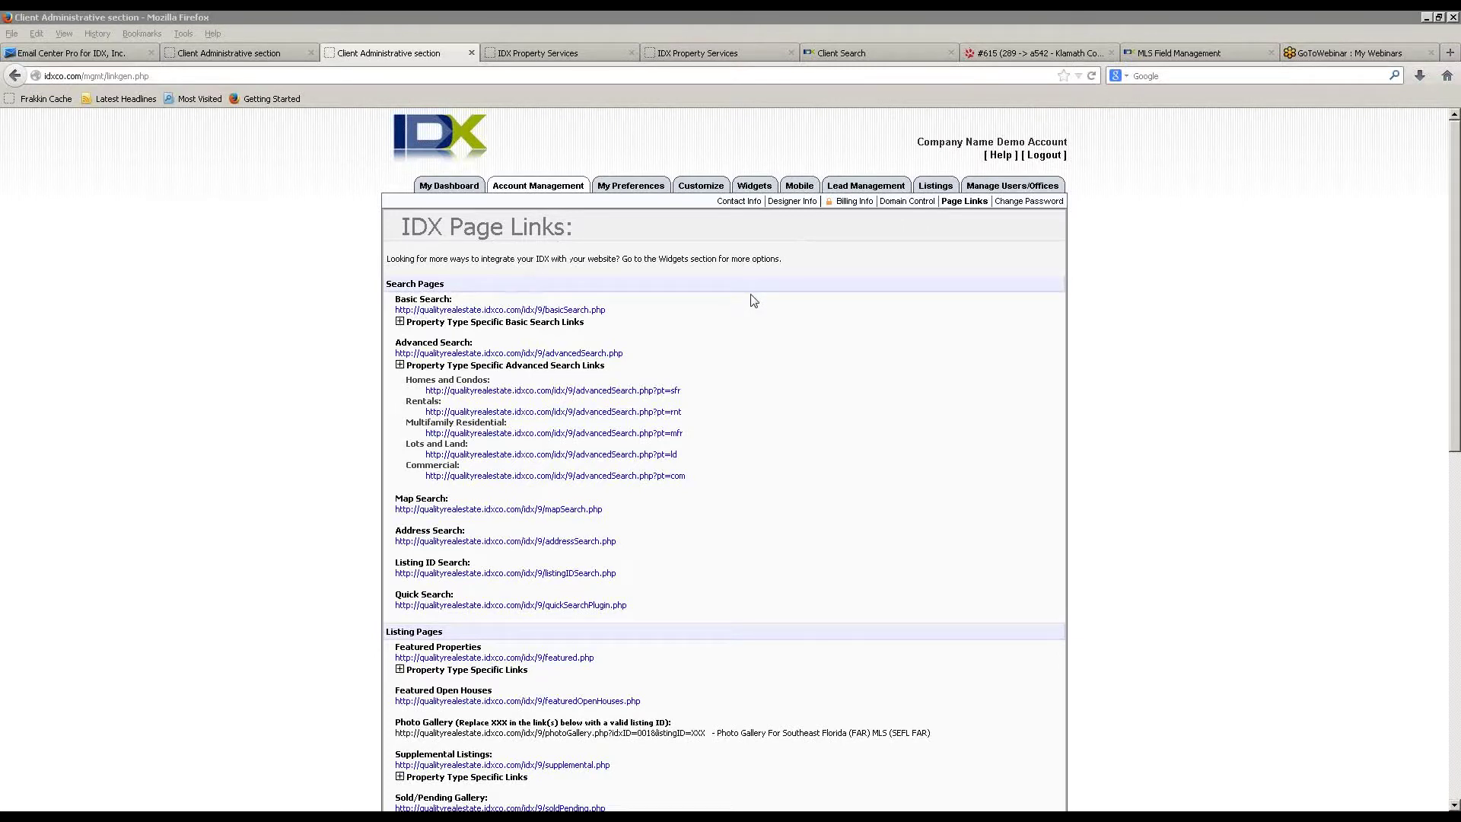
- Set the property slideshow widget to include featured properties and submit the slideshow options
click(762, 190)
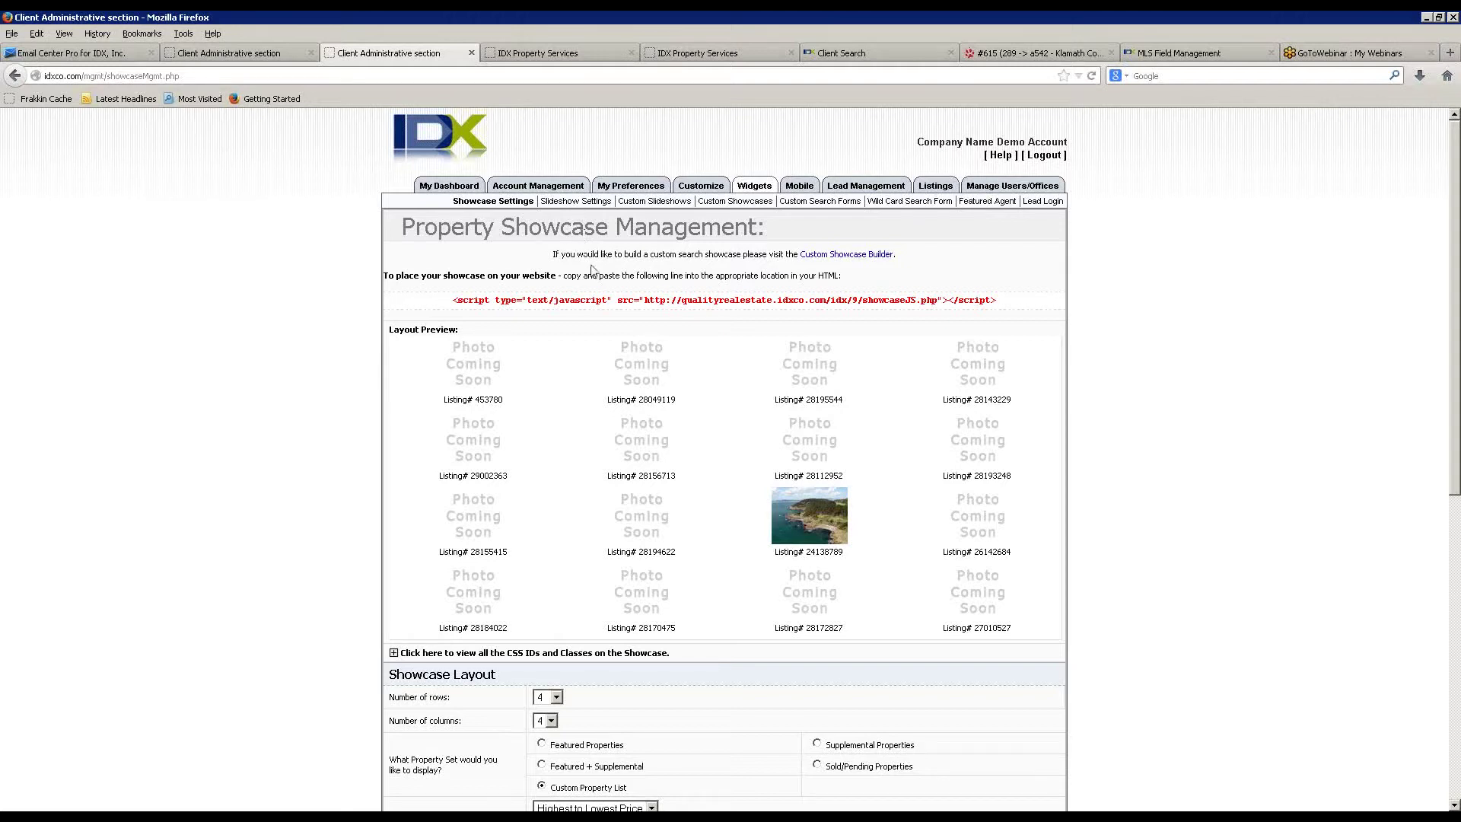
click(576, 202)
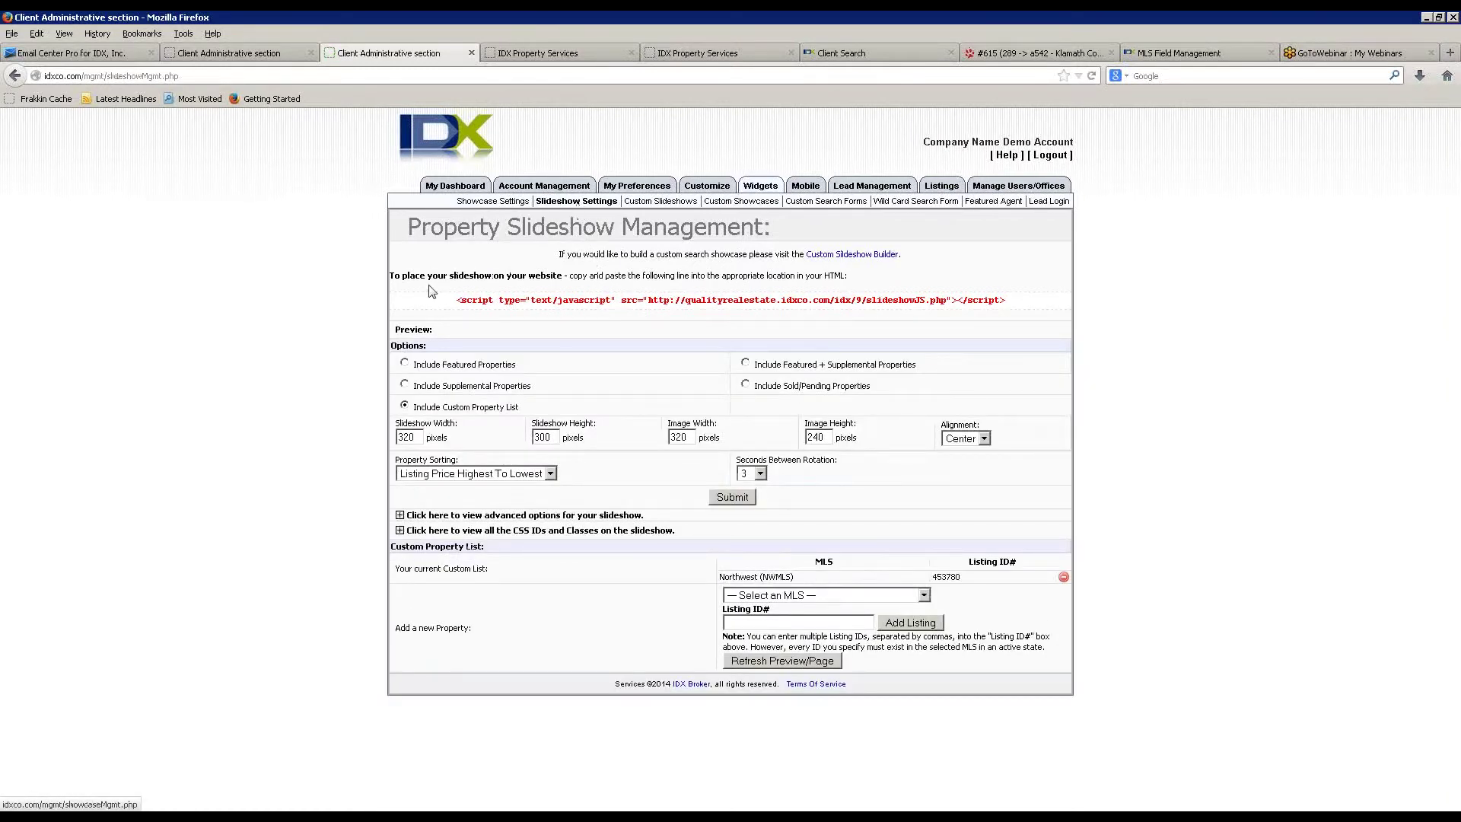
click(405, 364)
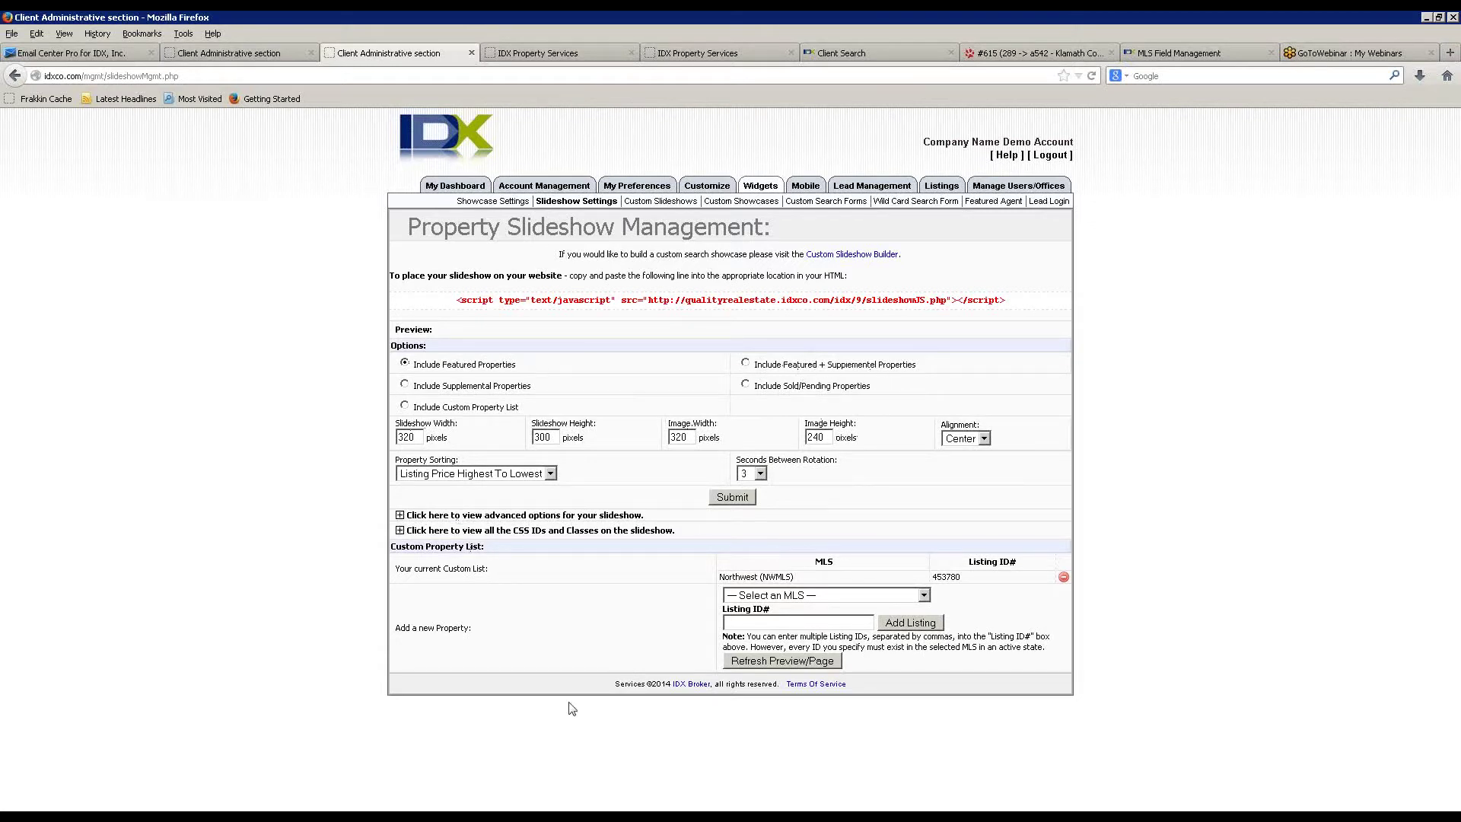
click(732, 499)
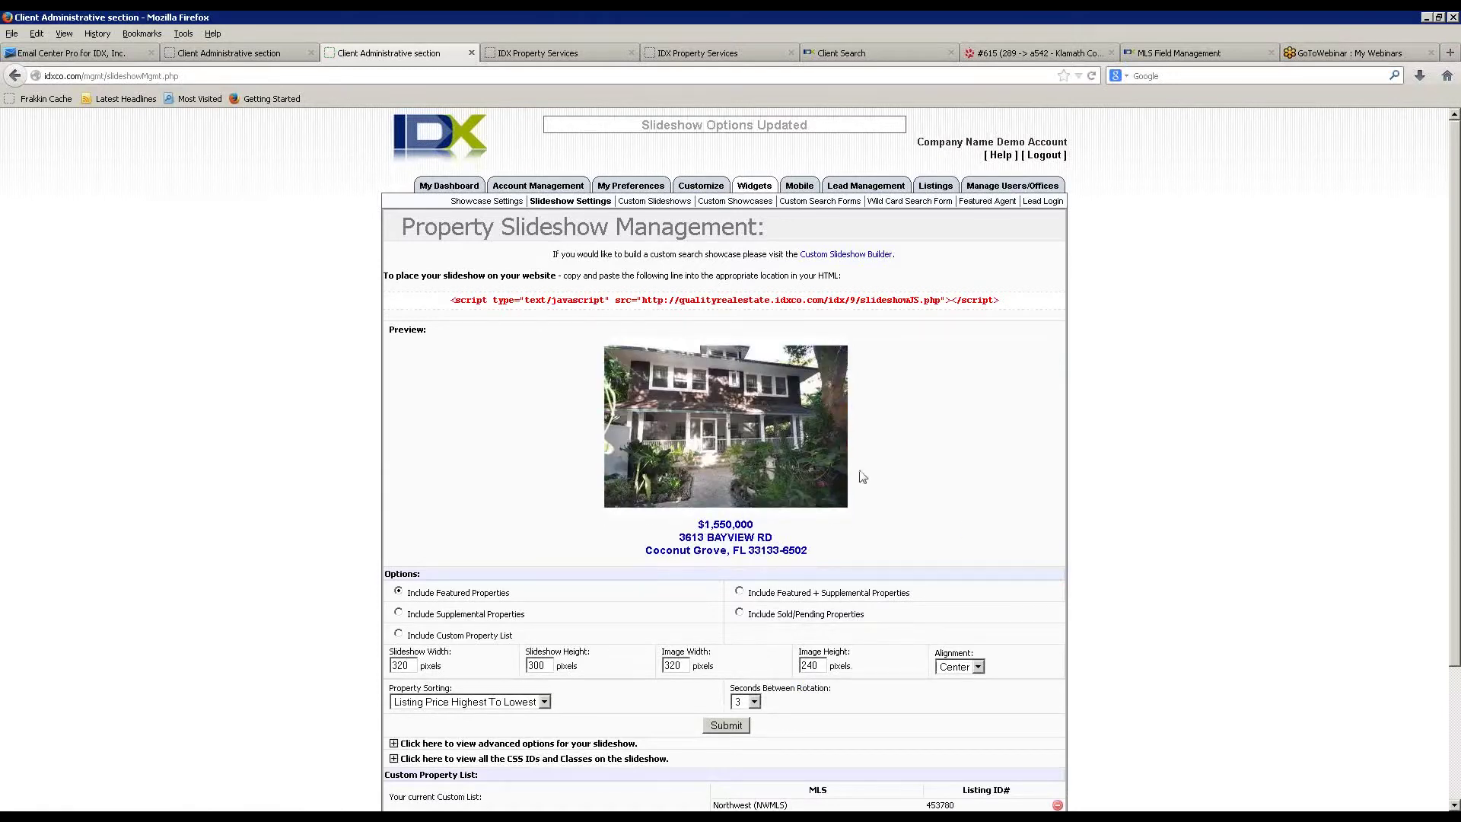
- Set up a custom slideshow based on the advanced search, filtered to Foreclosure financial status and the city Akron, CO
click(653, 203)
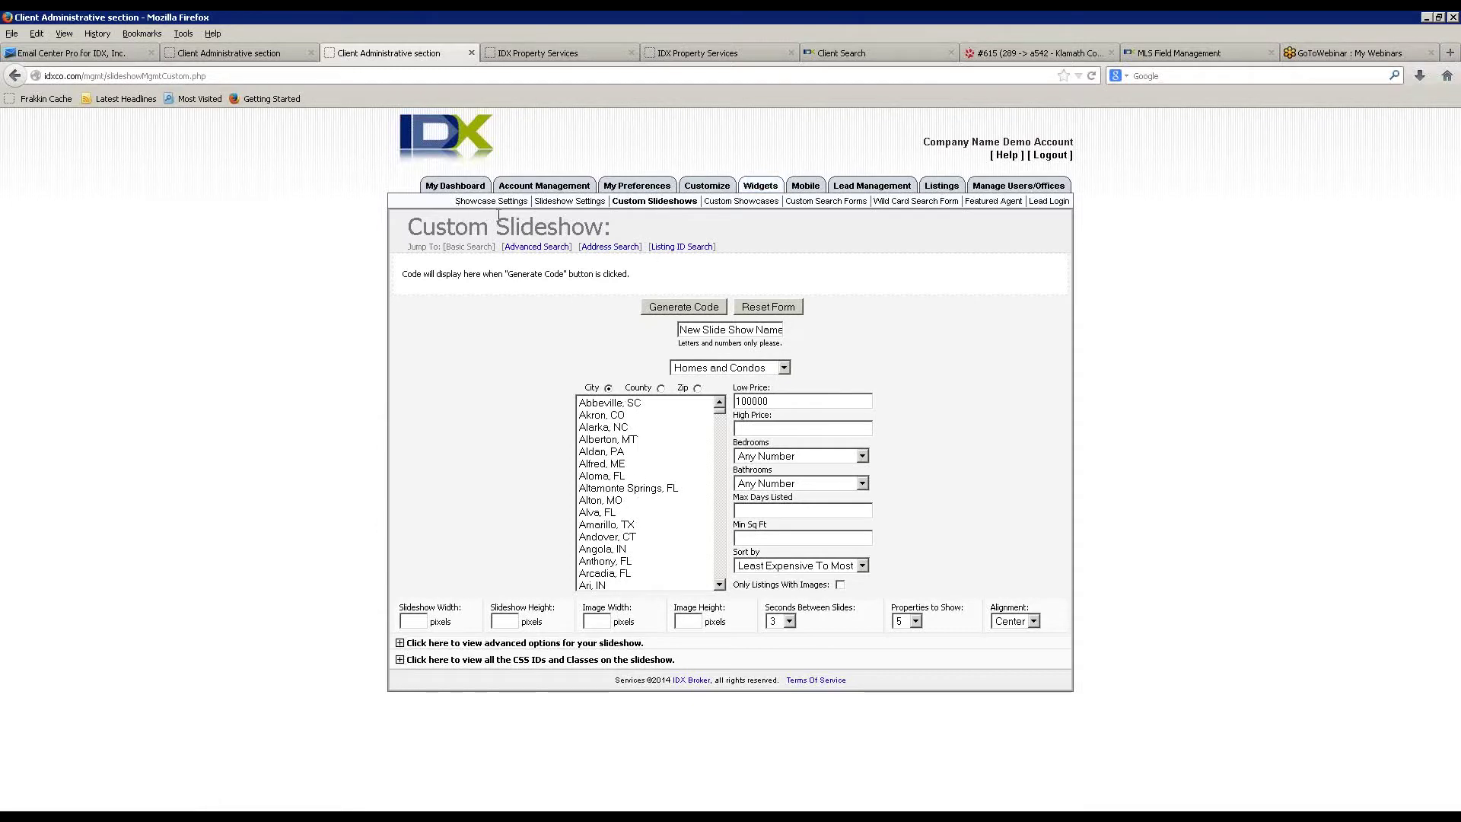
click(535, 247)
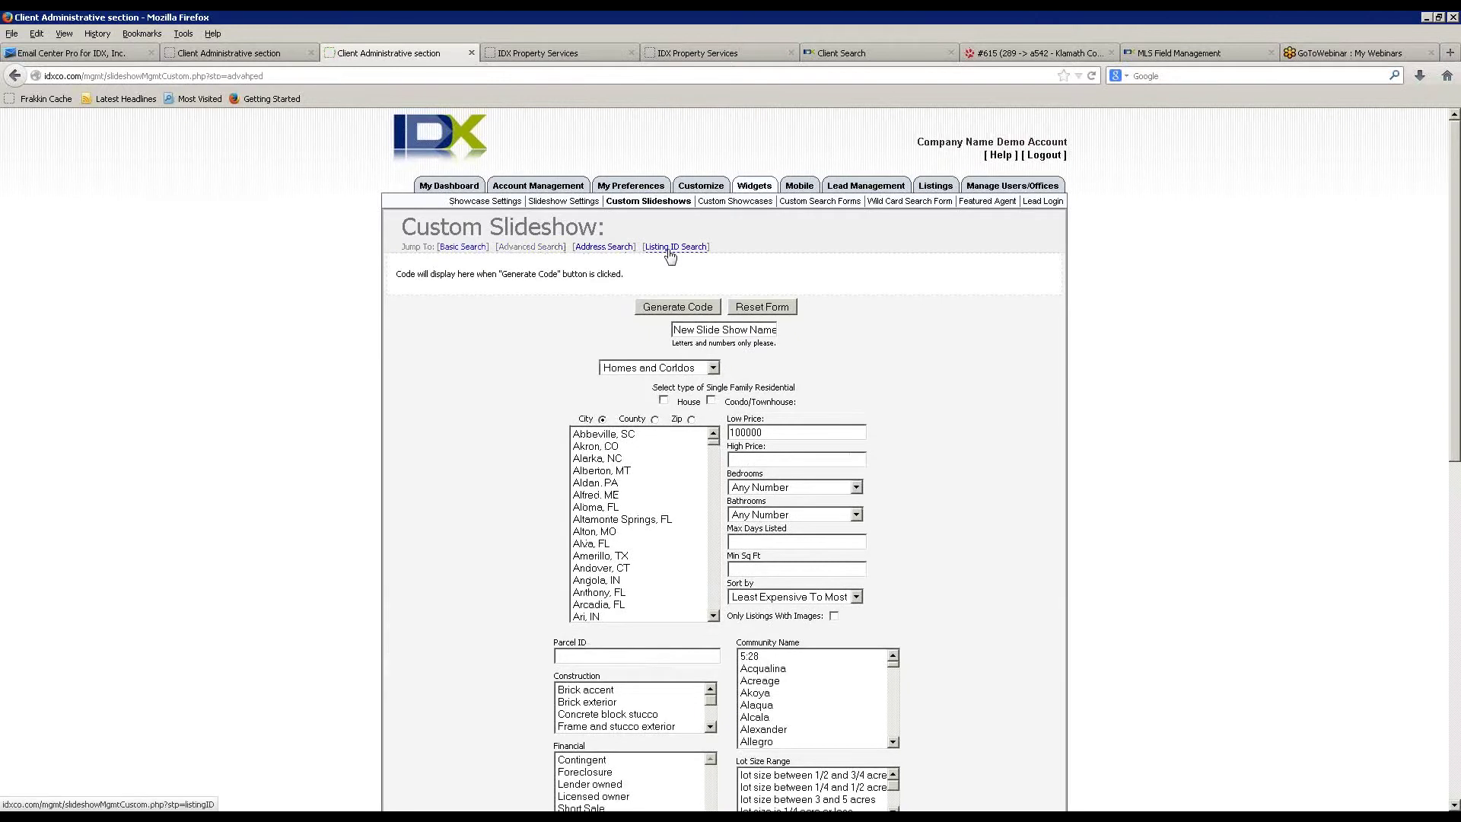
scroll(533, 730, down, 4)
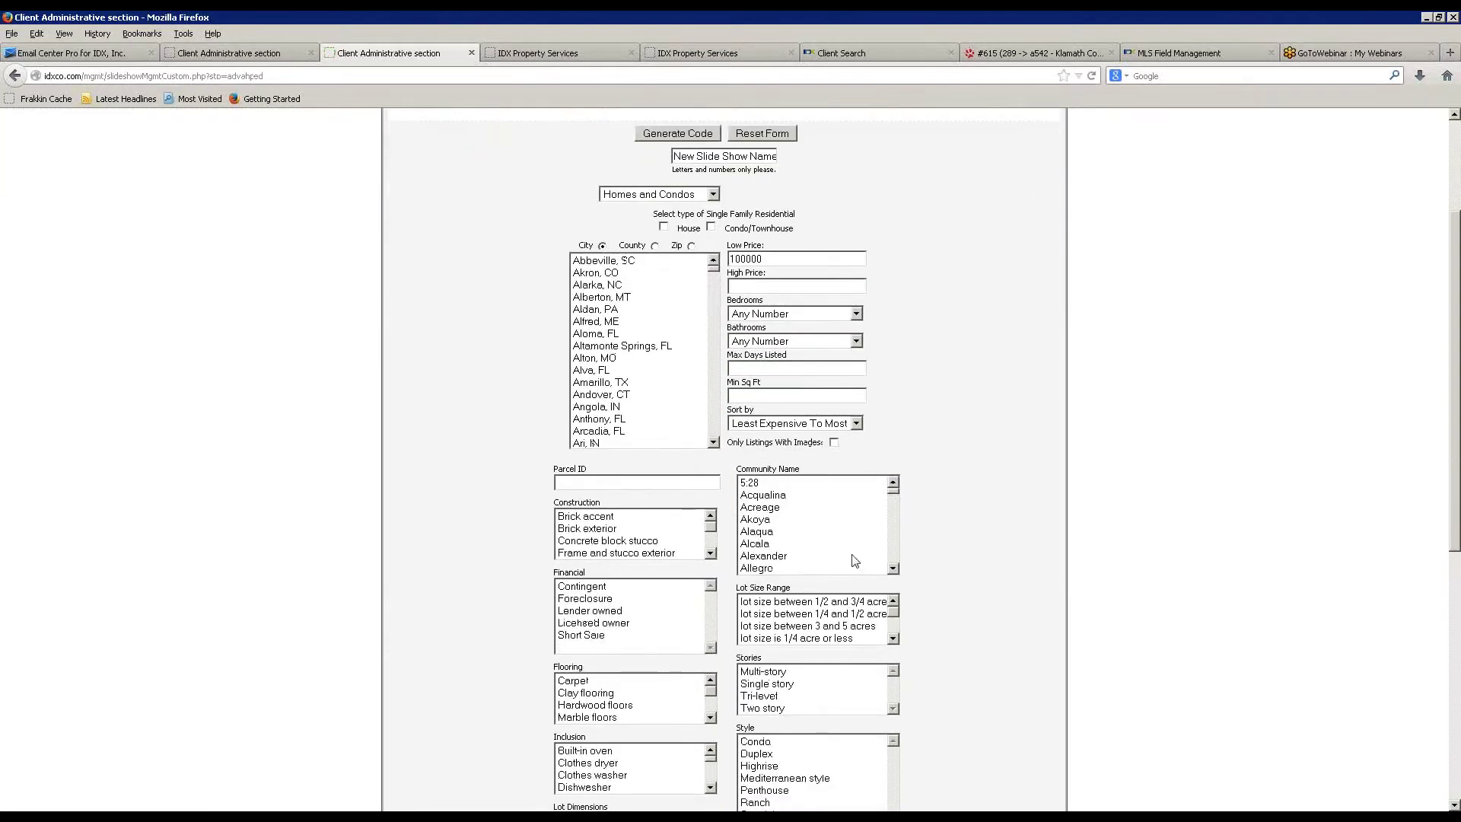
click(613, 599)
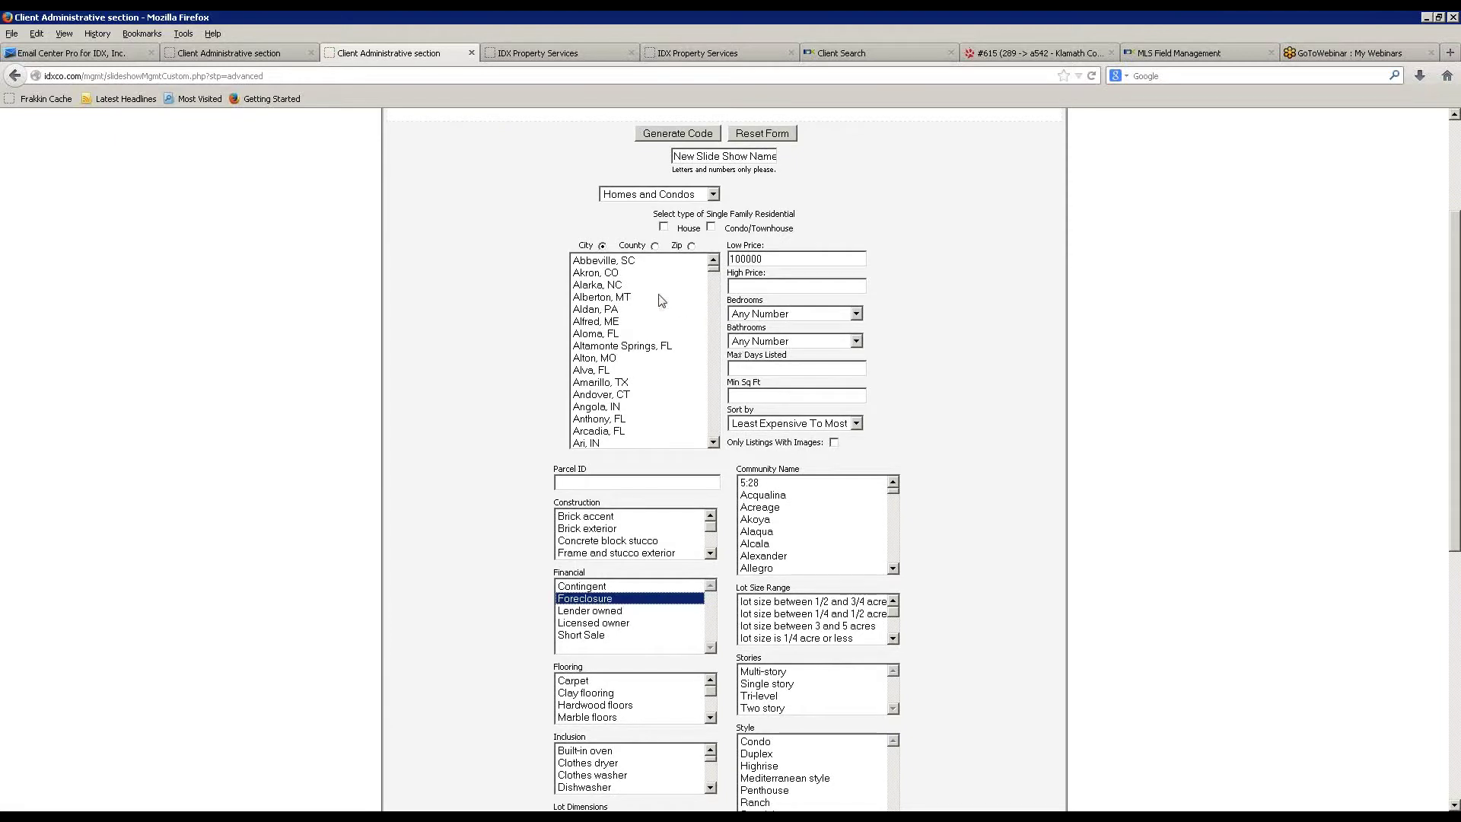
click(618, 275)
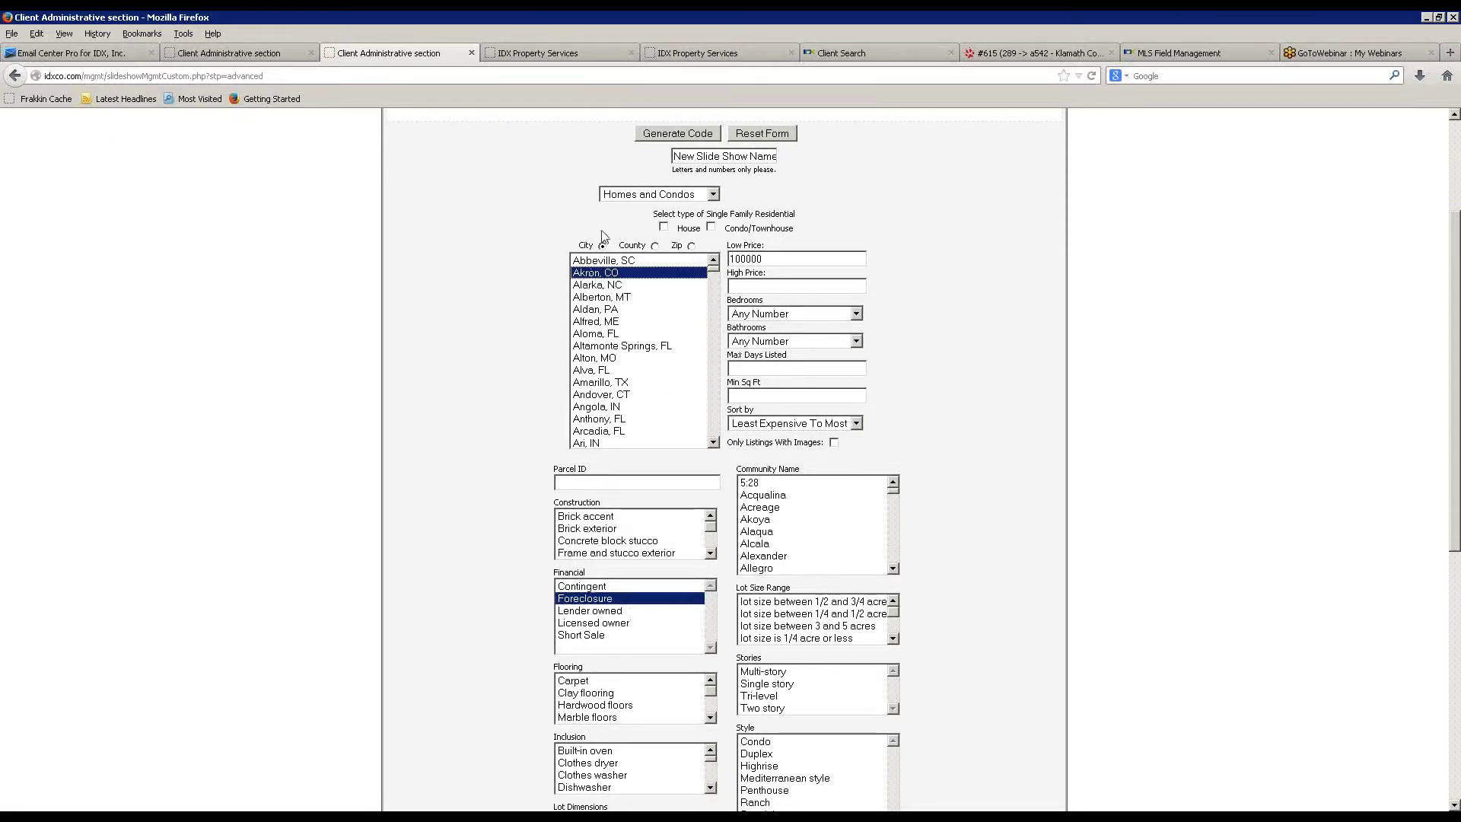
- Generate the embed code for the custom slideshow and select the entire script text
click(677, 134)
scroll(730, 305, up, 3)
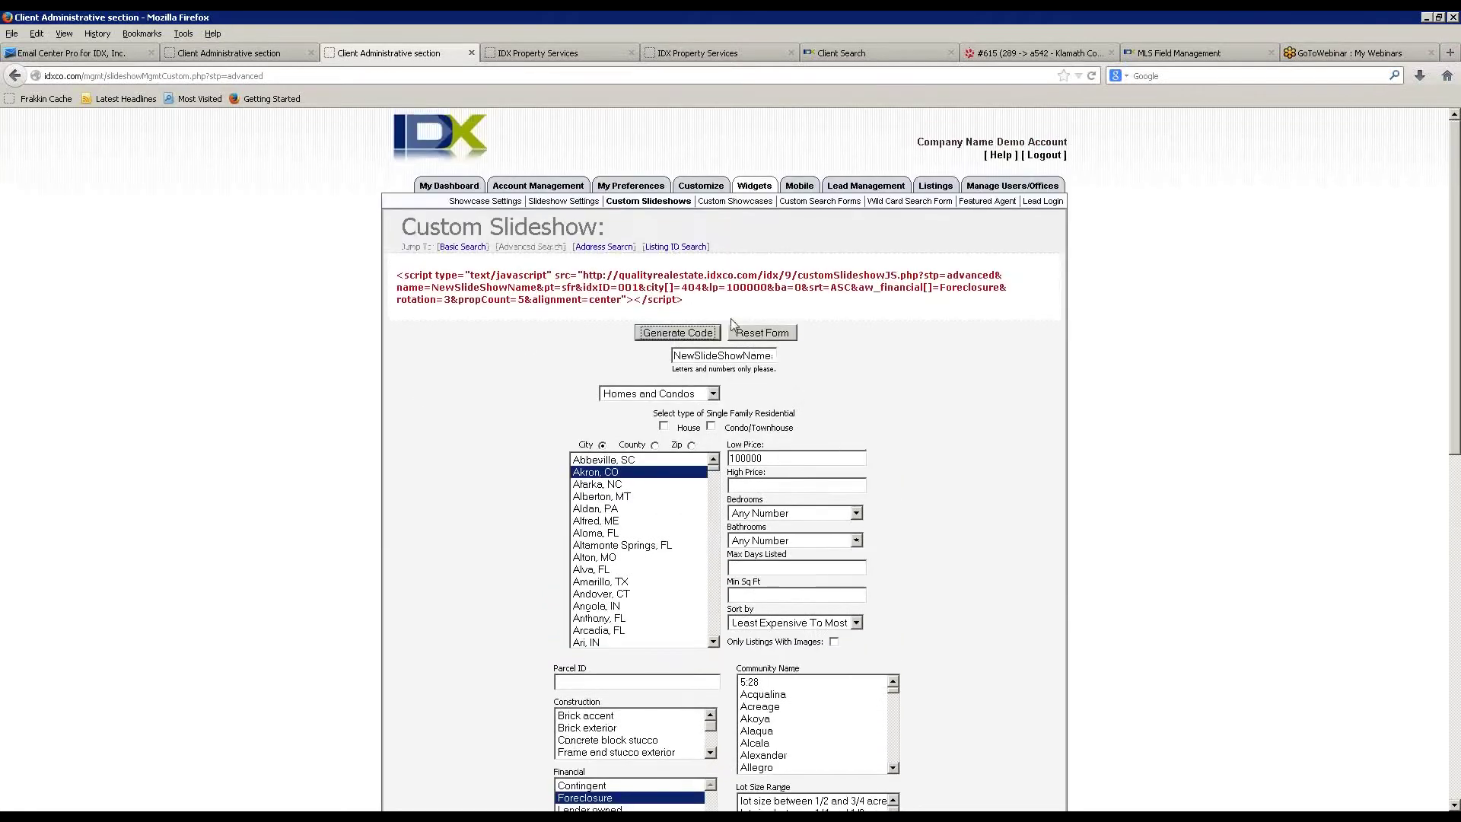
drag(729, 305, 394, 275)
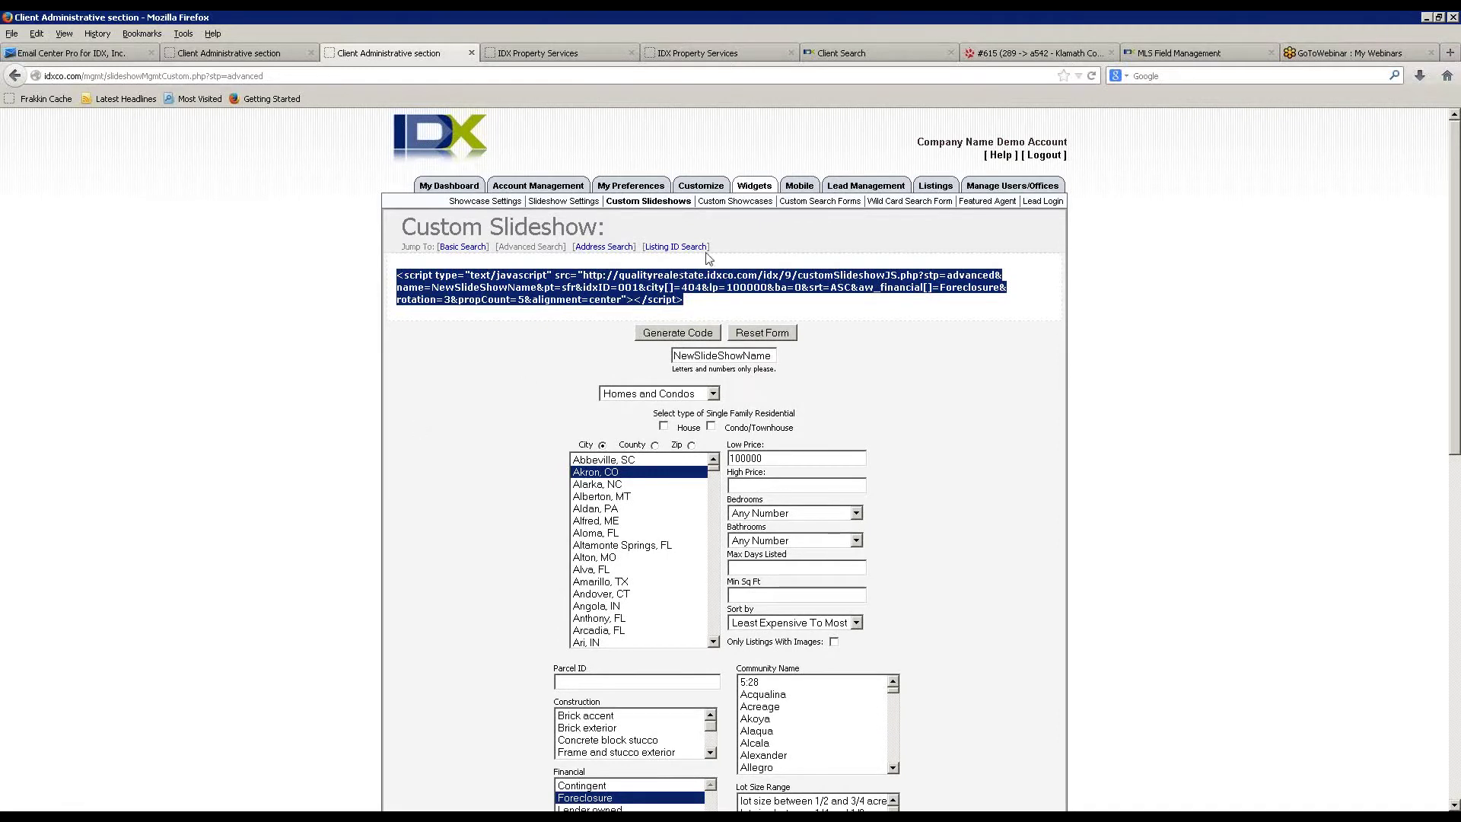
- View the Custom Showcases page, and open the Custom Search Forms builder workspace past its instructions
click(748, 205)
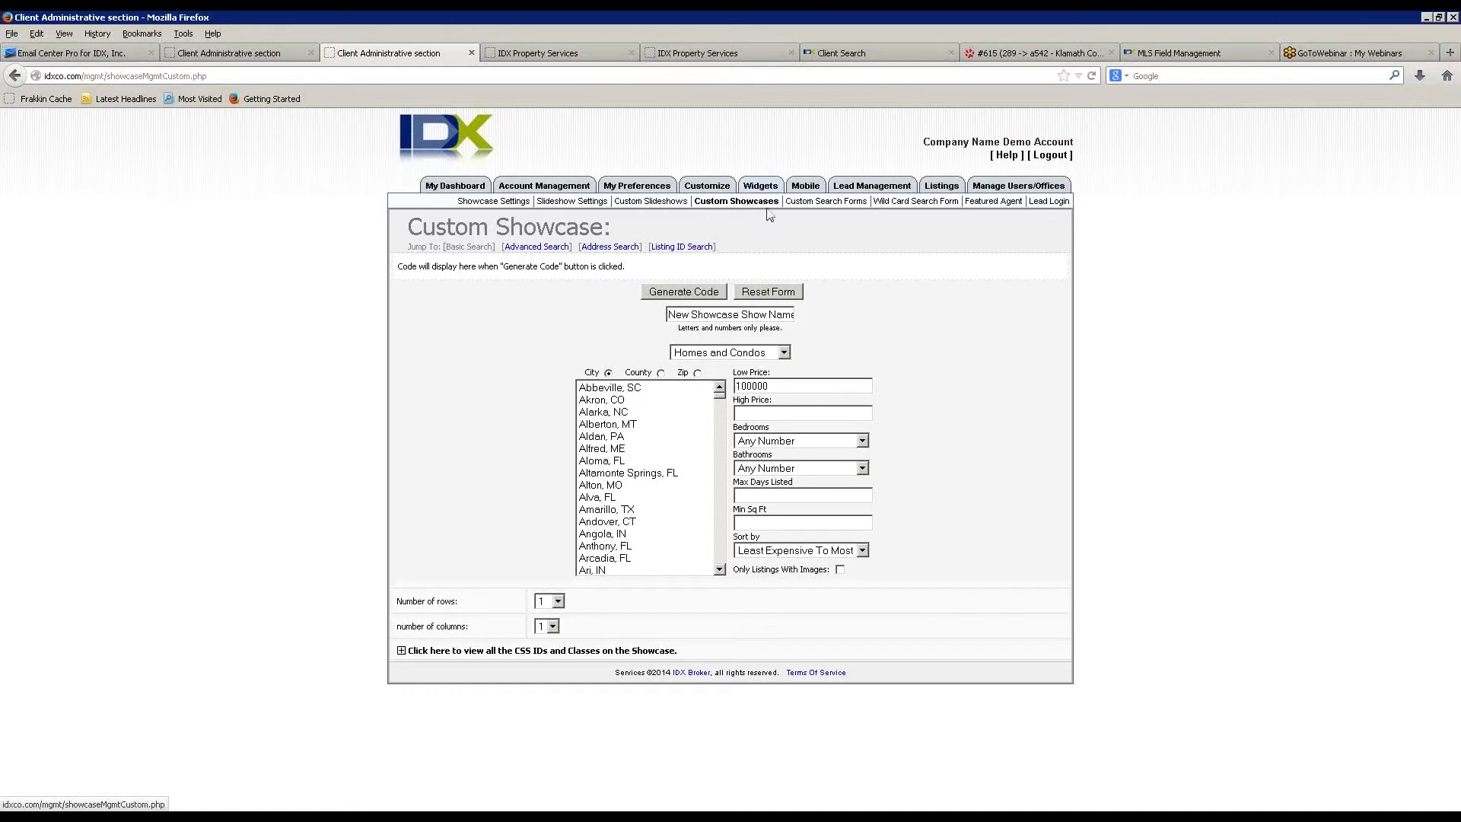
click(811, 206)
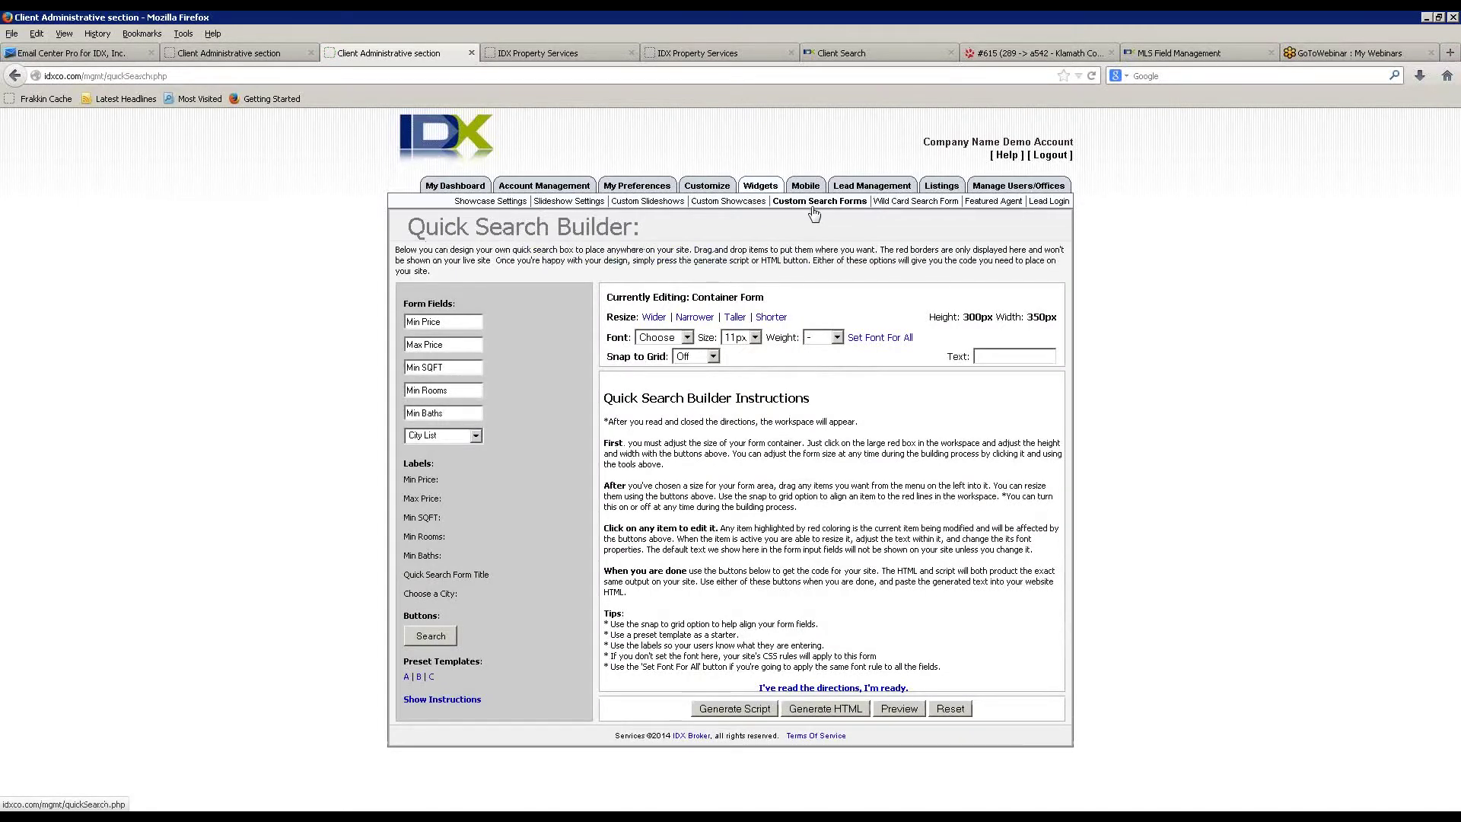
click(827, 689)
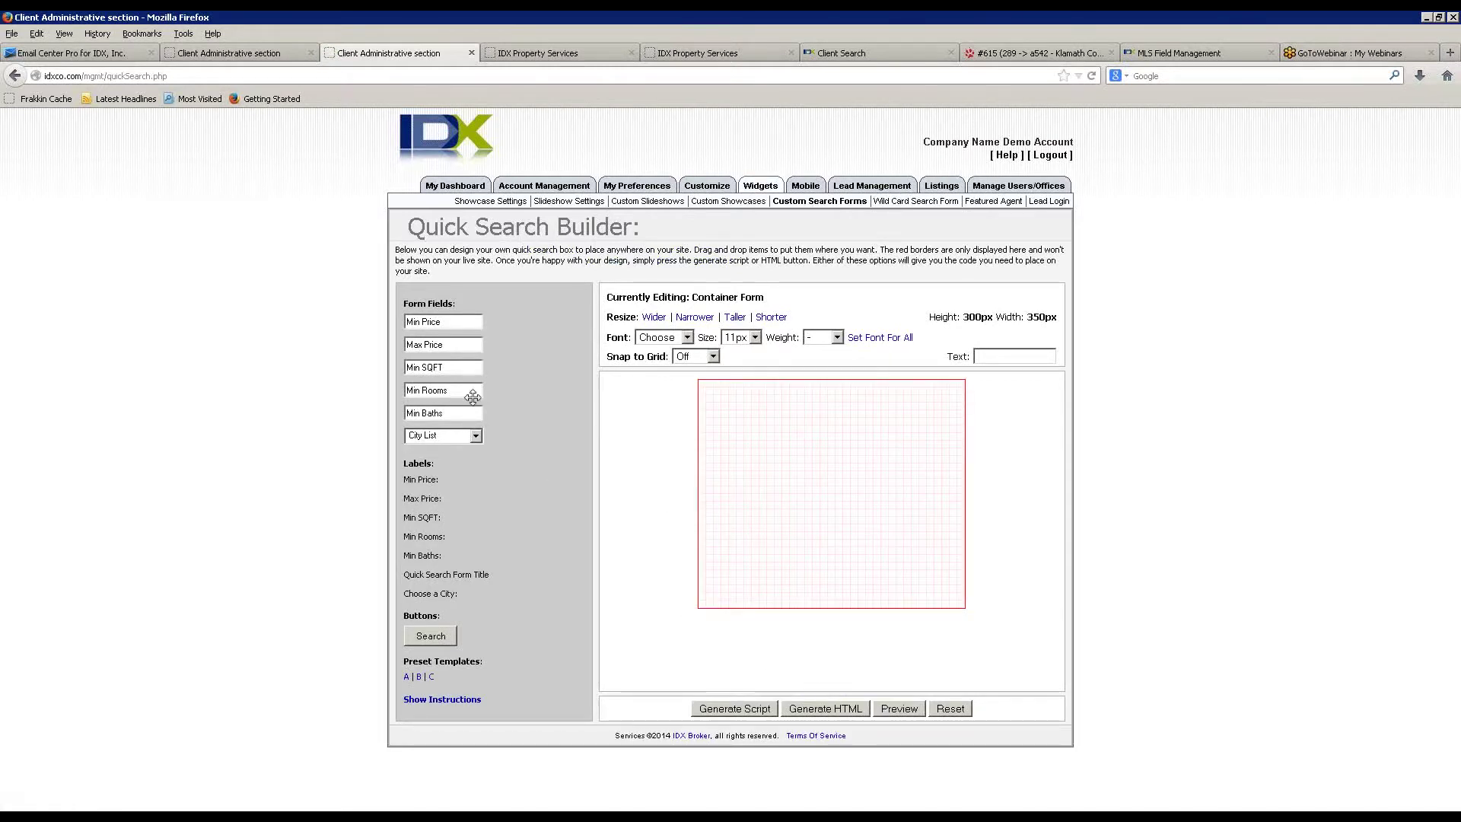
- Place the Min Price form field in the search form container with the Max Price field just below it
drag(473, 325, 813, 425)
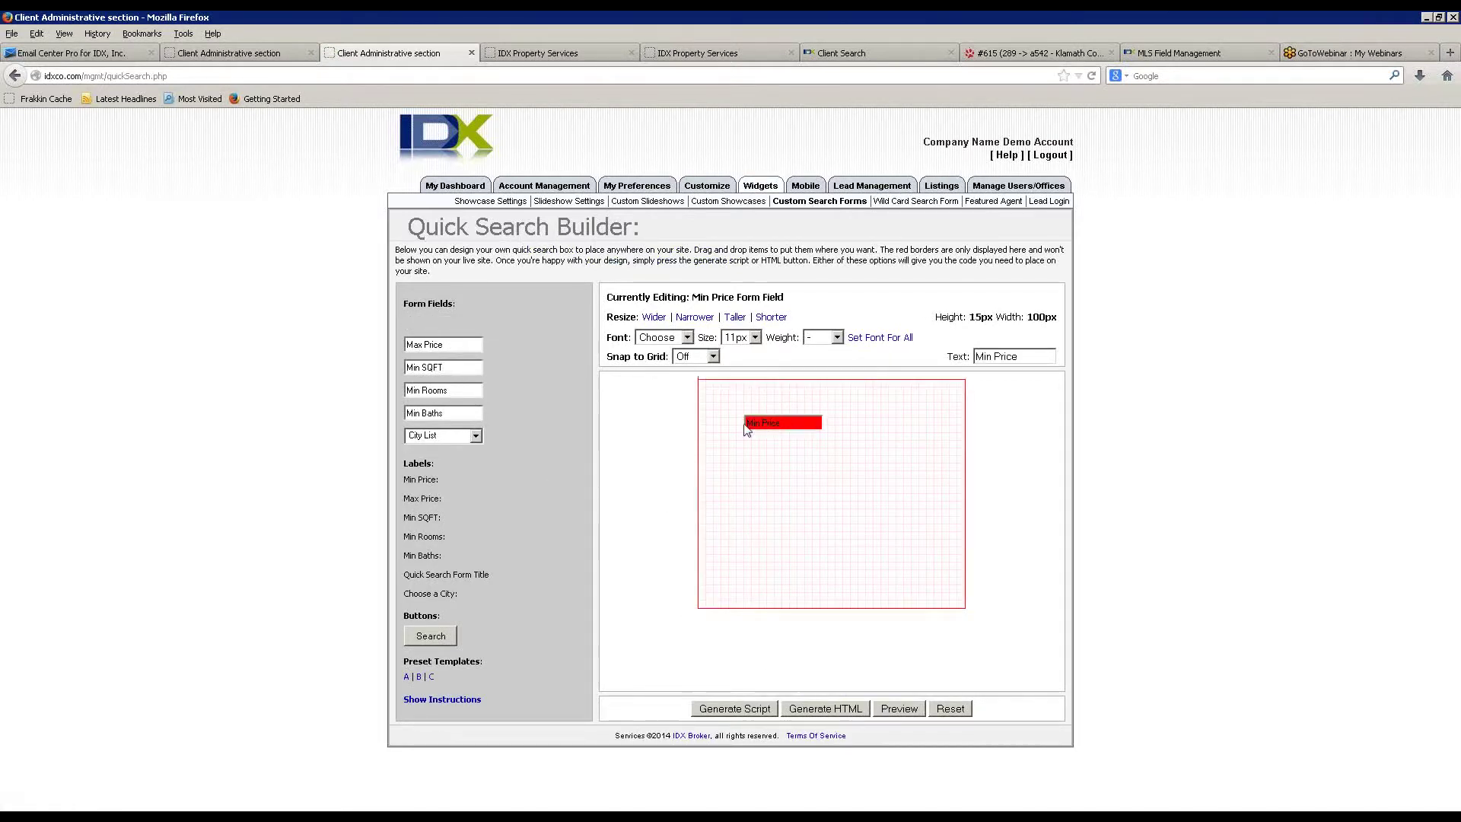
drag(422, 346, 767, 455)
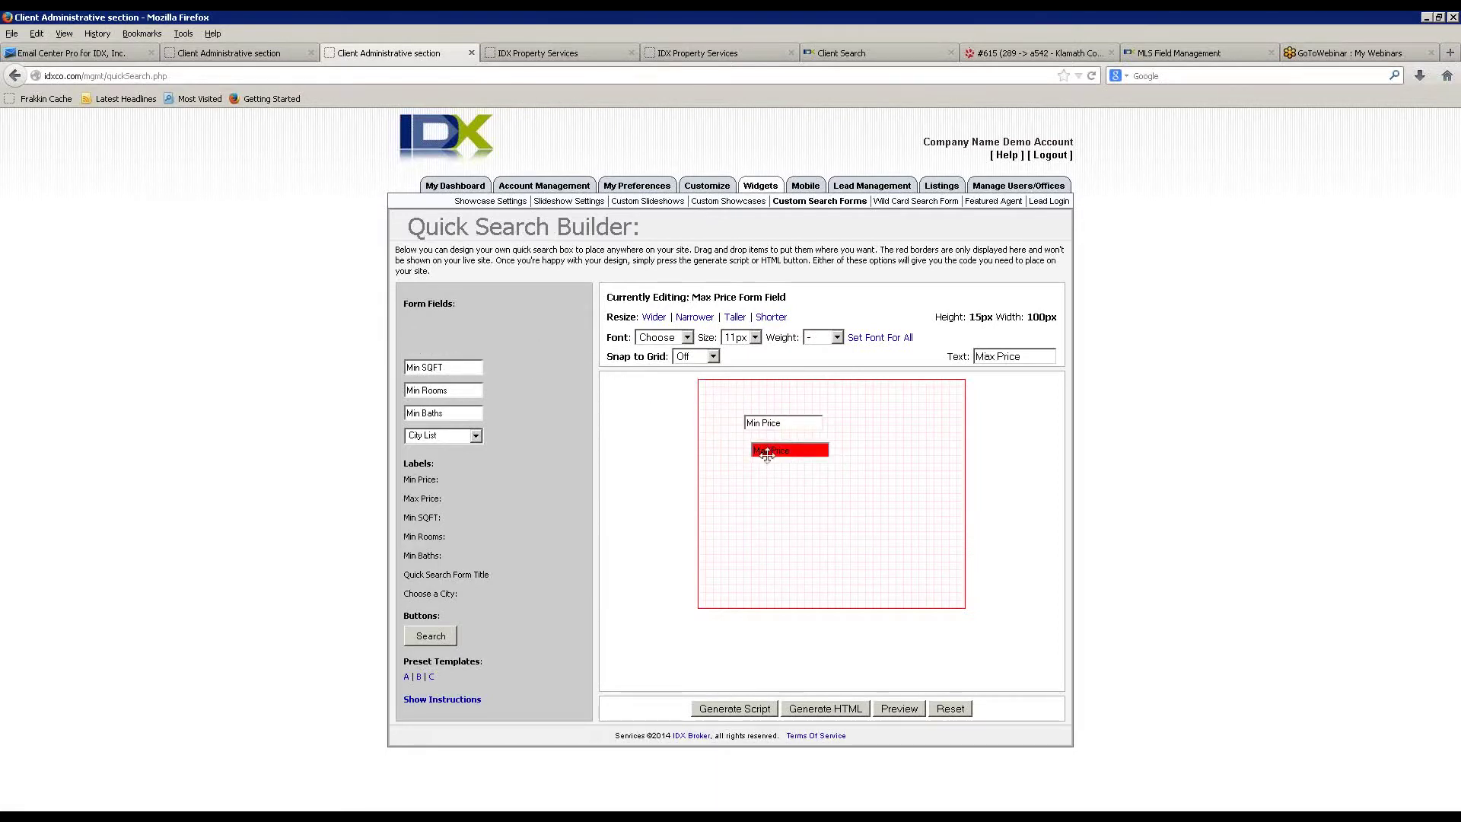
click(841, 481)
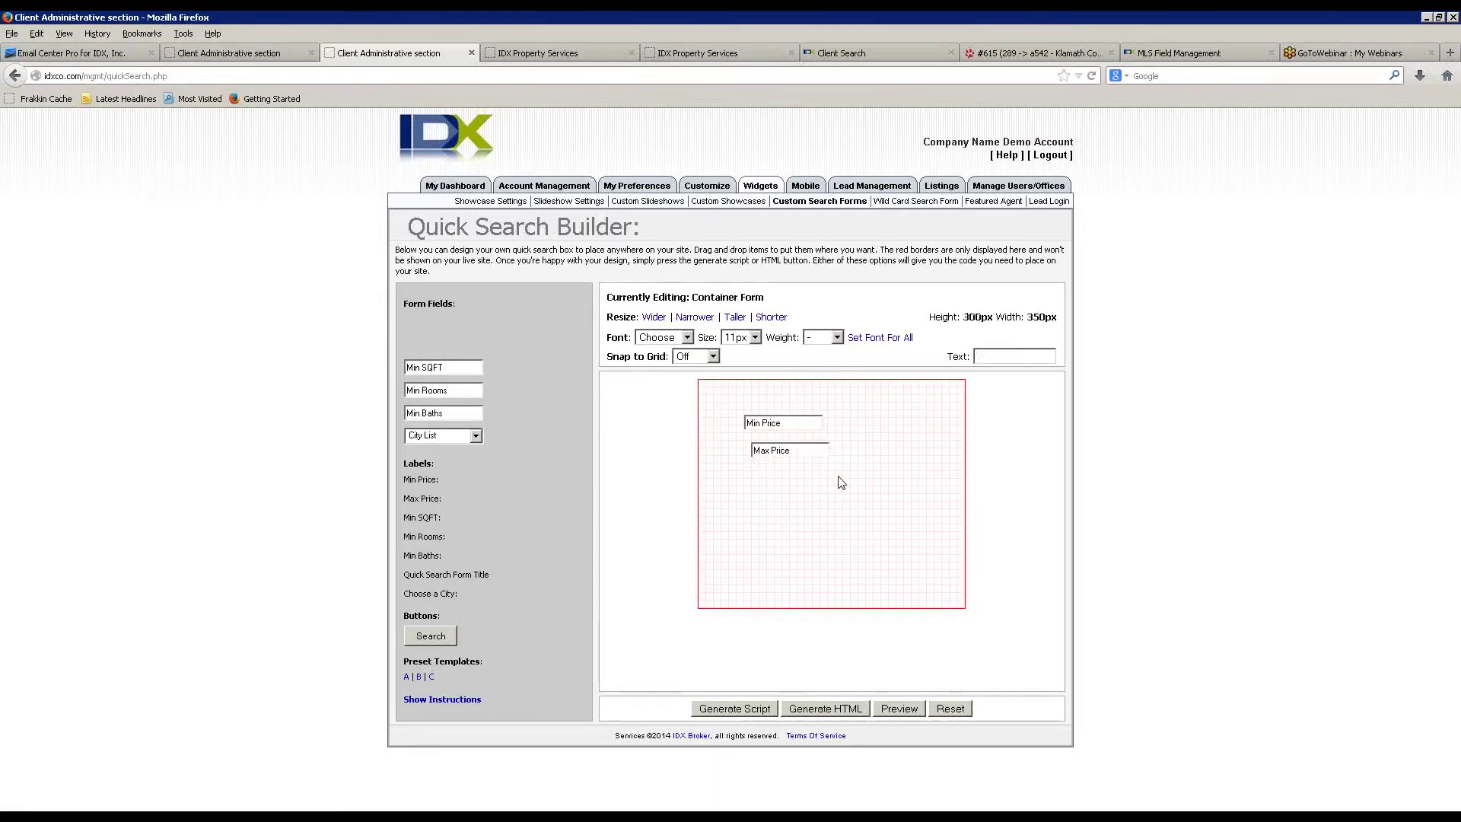
- Load preset template A into the quick search form and generate its script
click(407, 677)
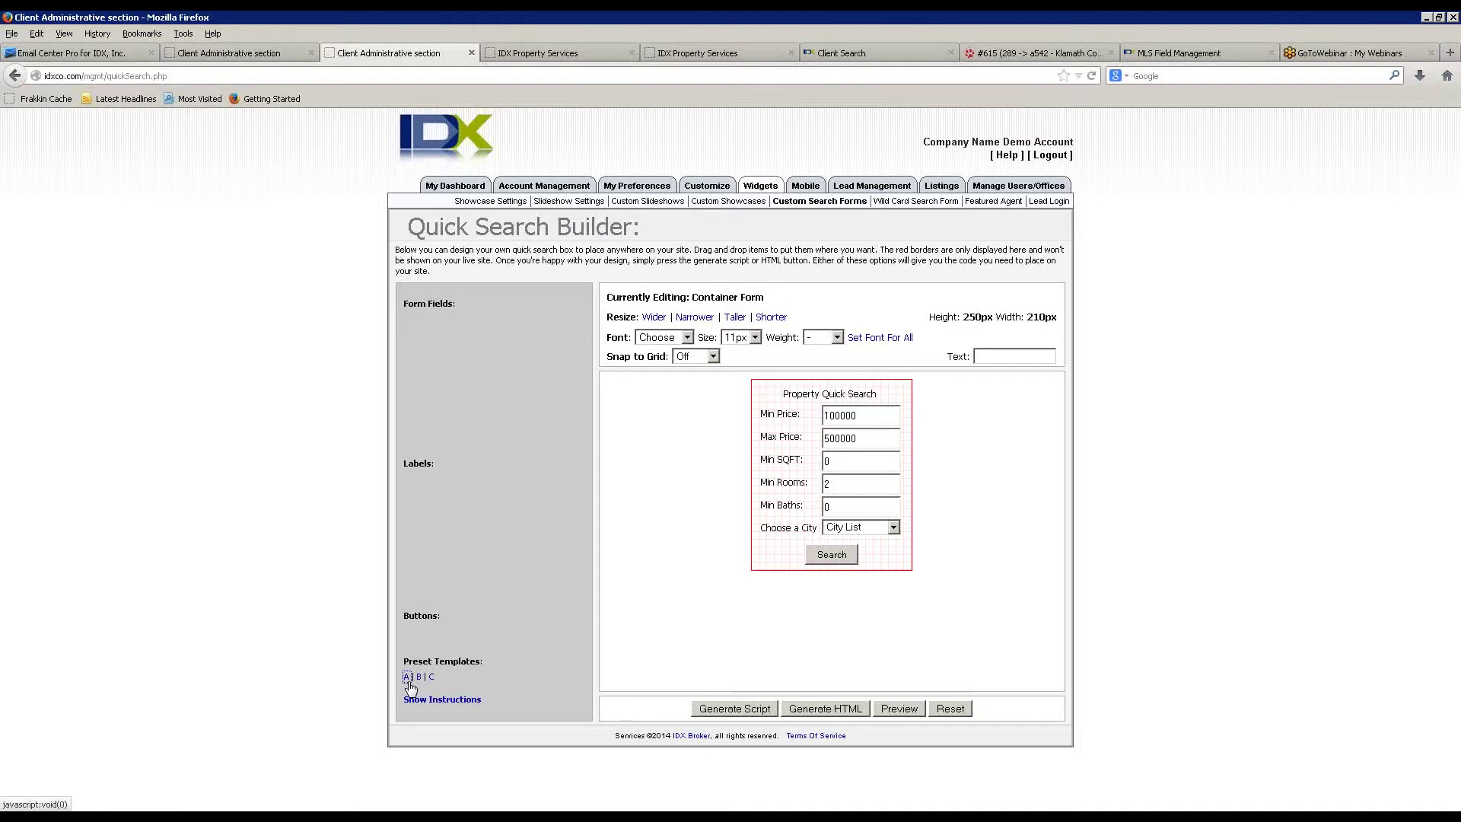
click(758, 712)
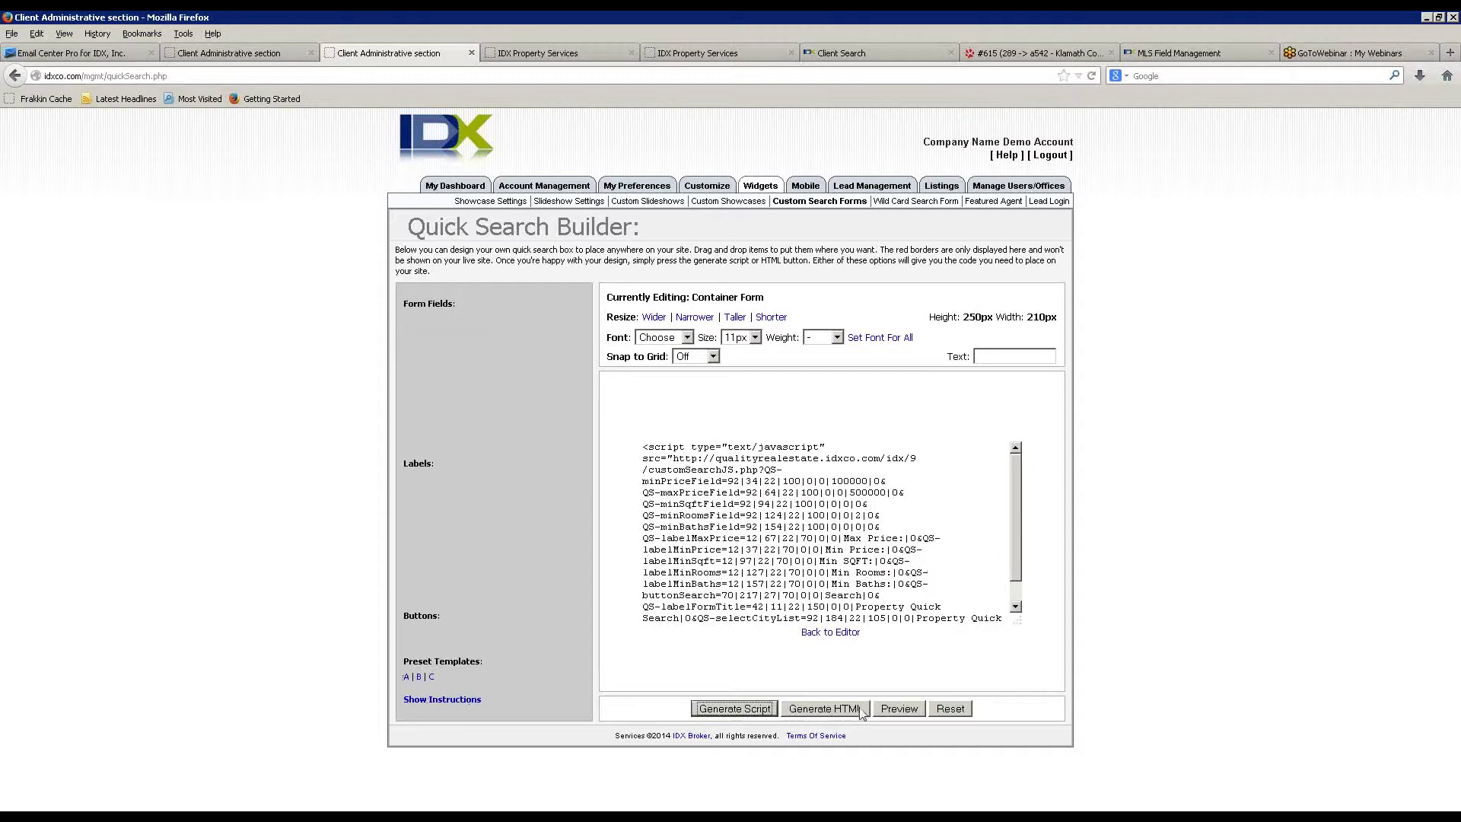
- View the Wild Card Search Form, Featured Agent and Lead Login widget pages, enlarging the lead login code page
click(940, 204)
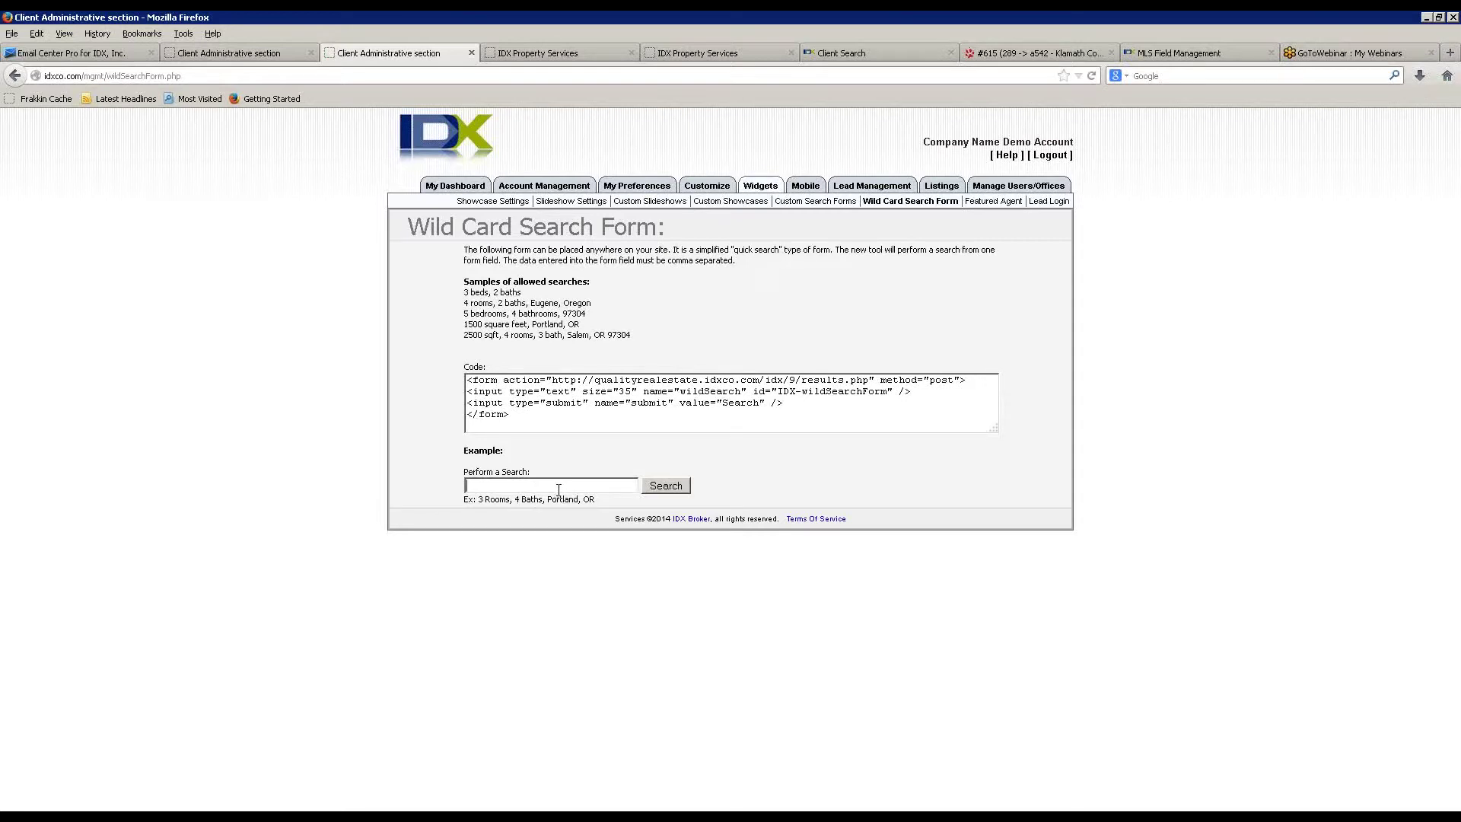
click(995, 202)
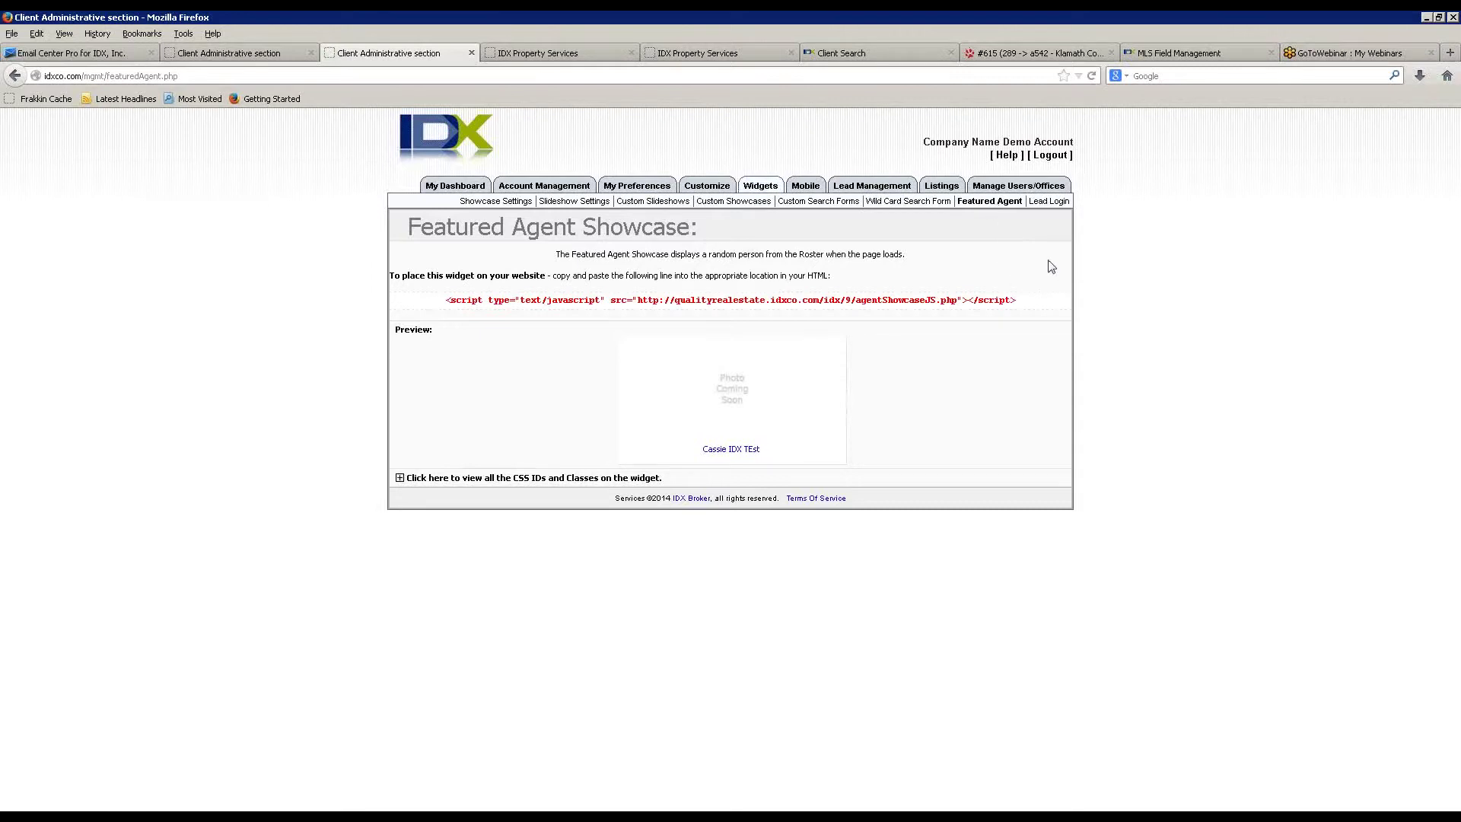
click(1046, 204)
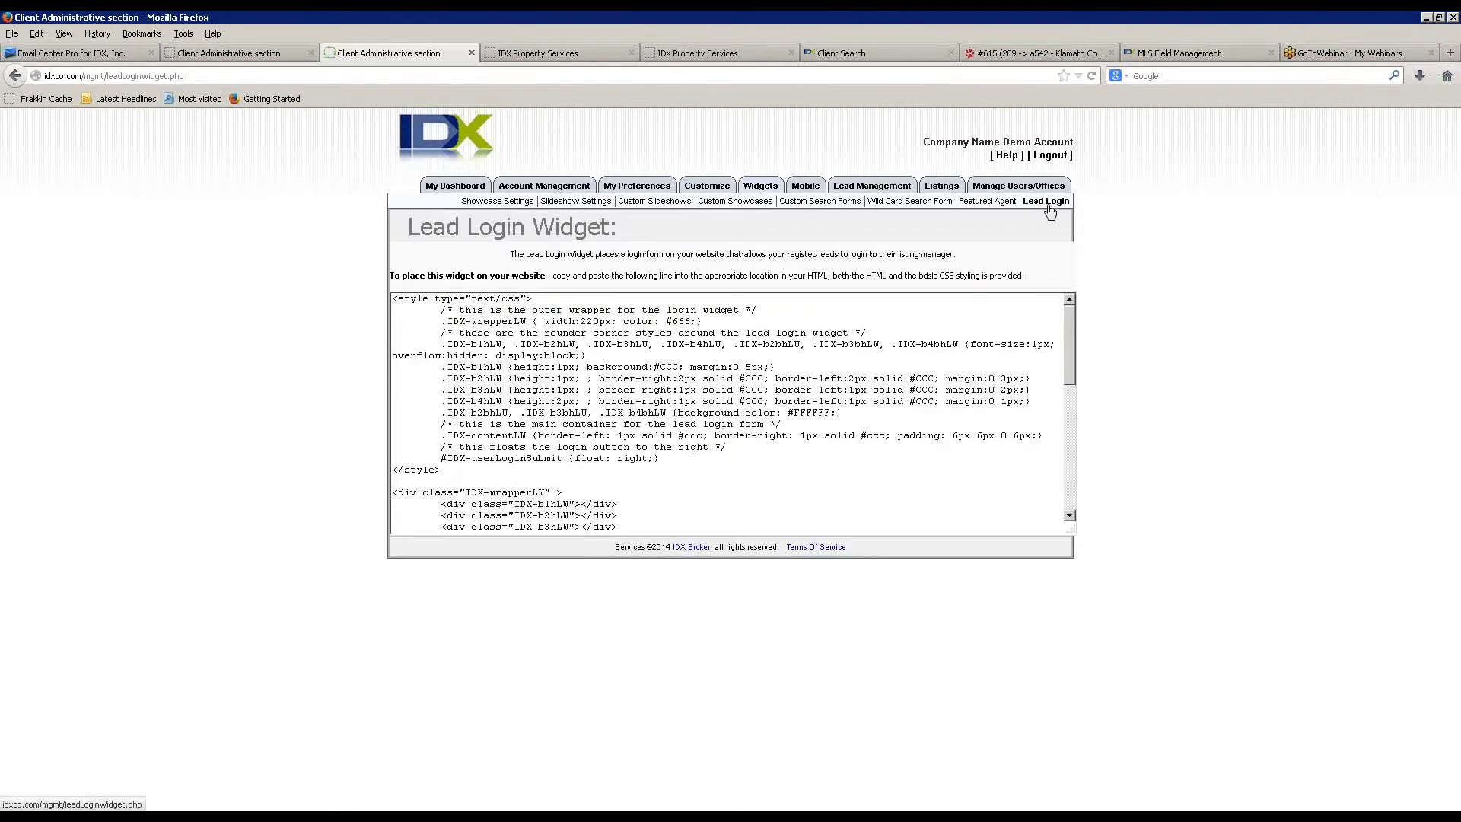
drag(1069, 331, 1067, 277)
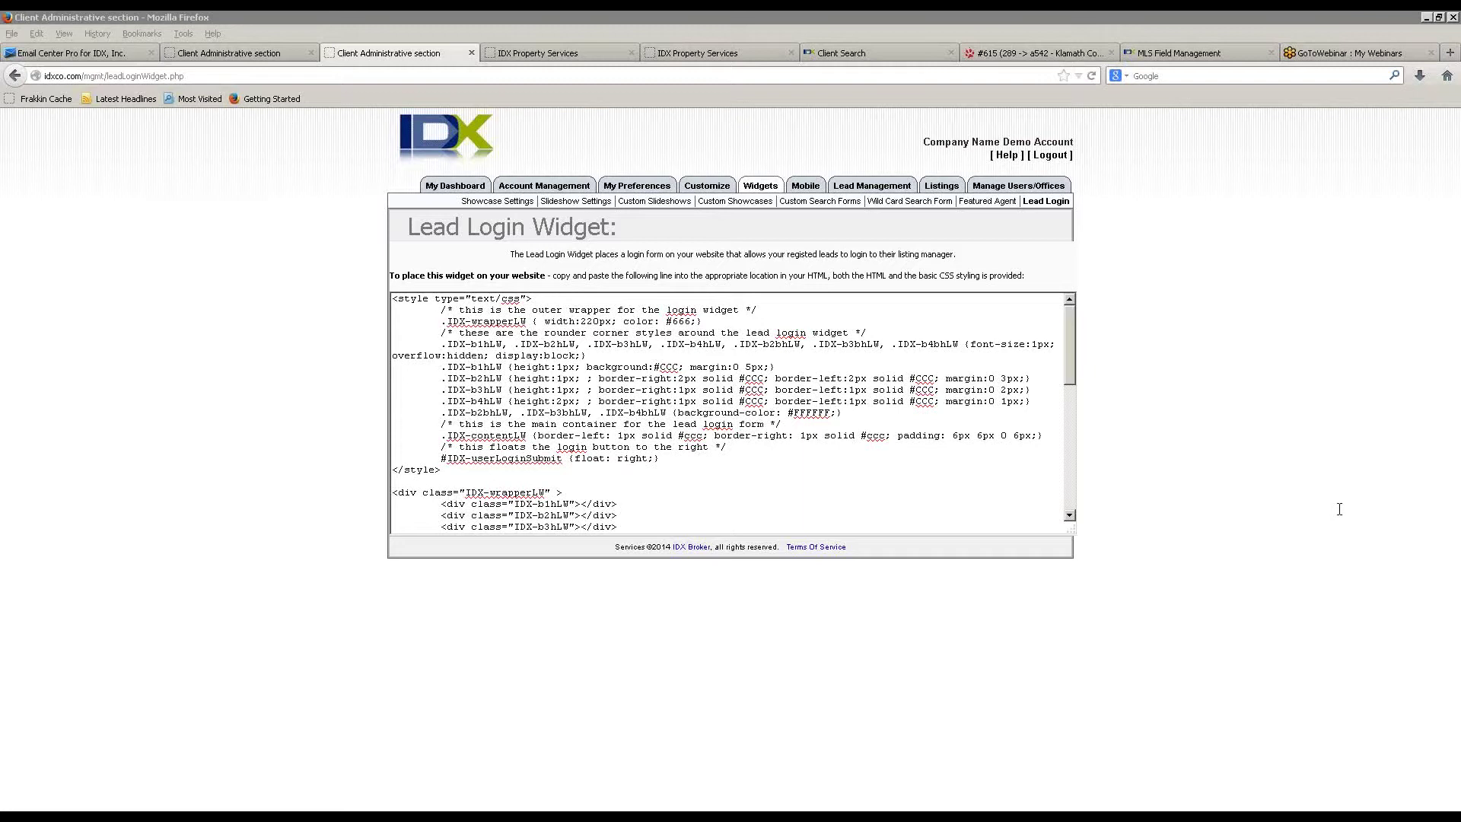
key(ctrl+plus)
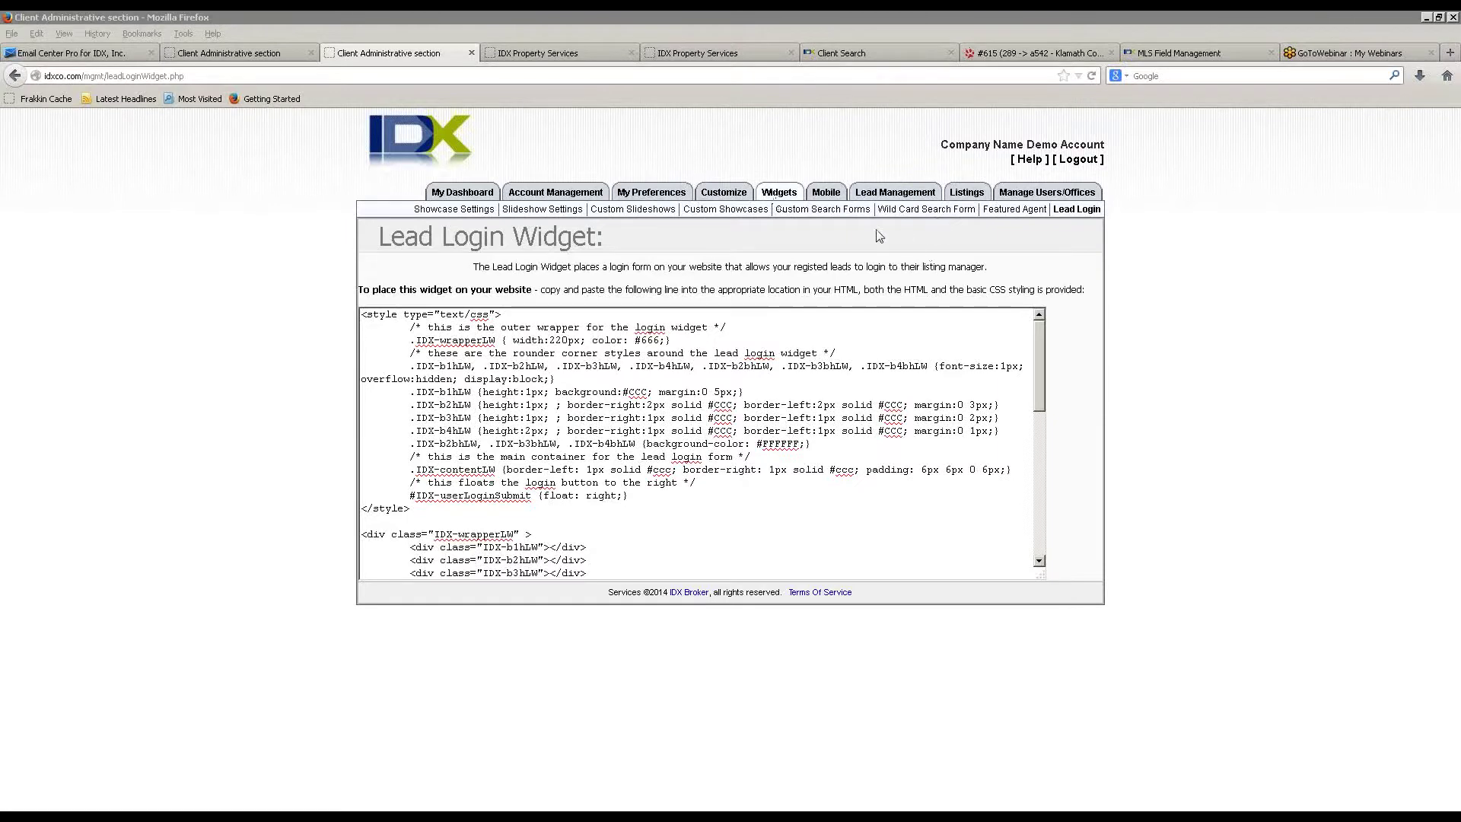
- Return to the Custom Search Forms builder and select the Min Price form field
click(823, 209)
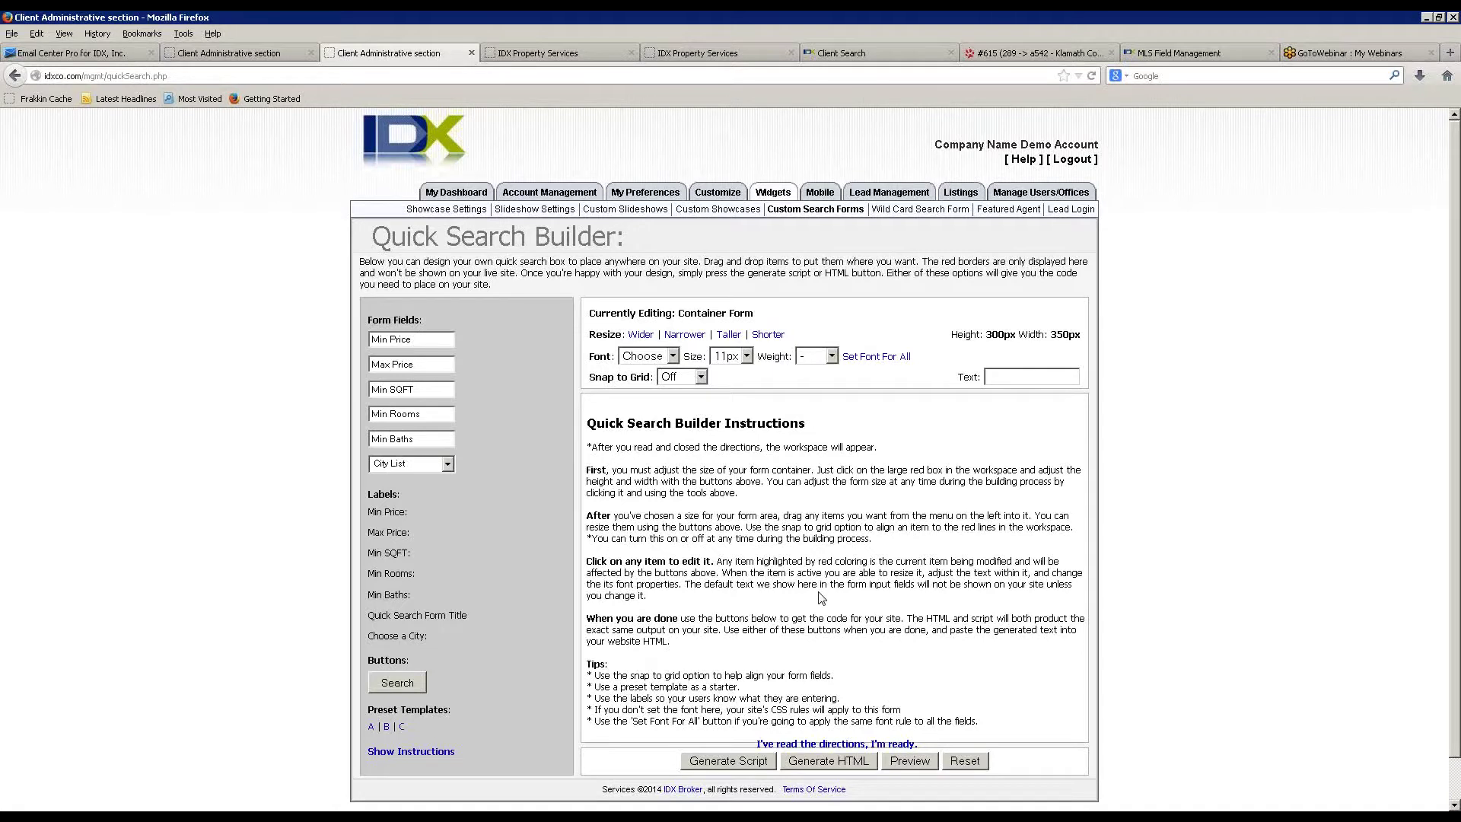
click(424, 344)
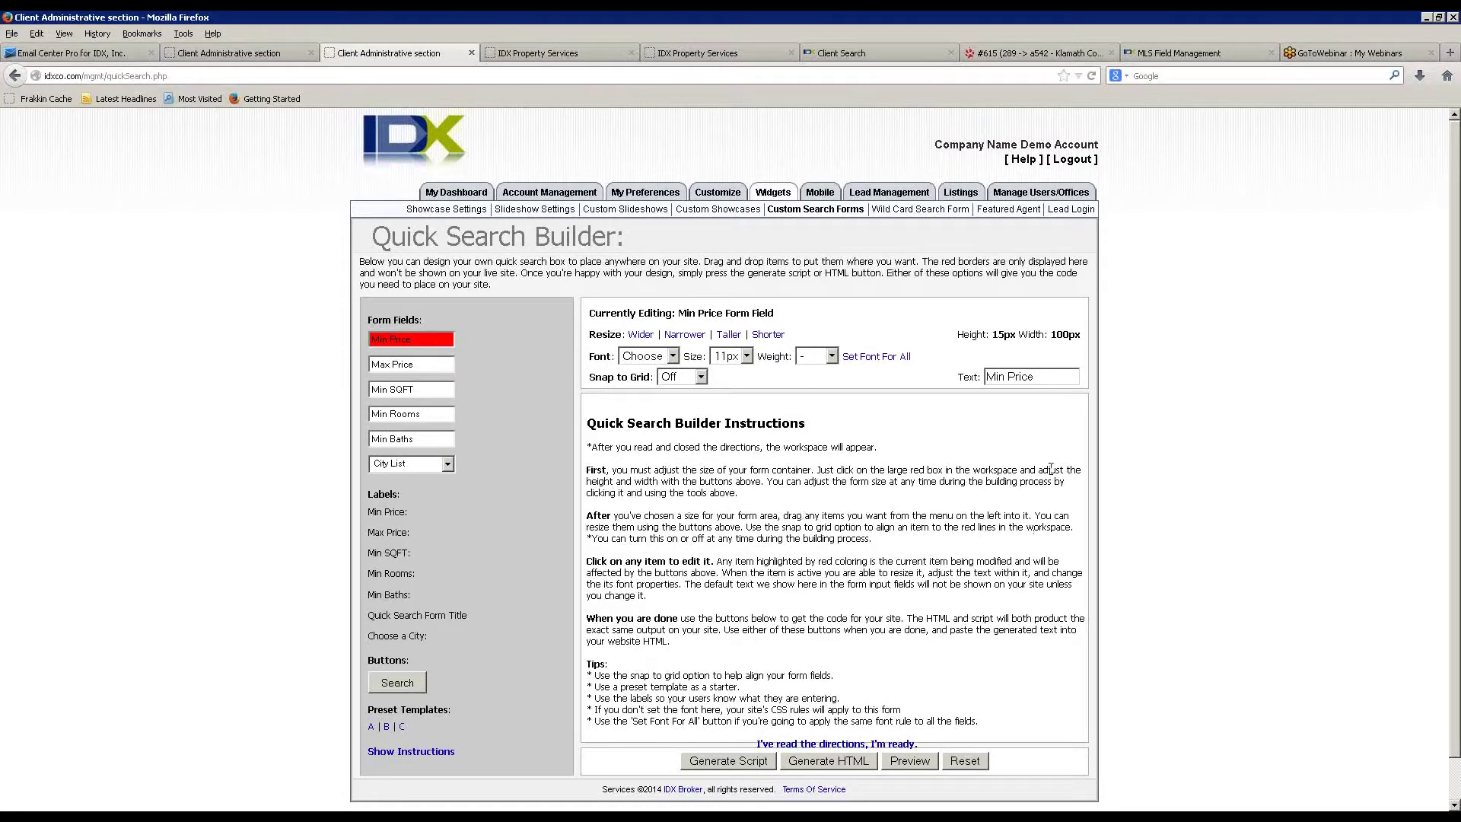
mouse_move(812, 193)
- Open the dashboard and review the most recent referrers in the Traffic Stats
click(457, 196)
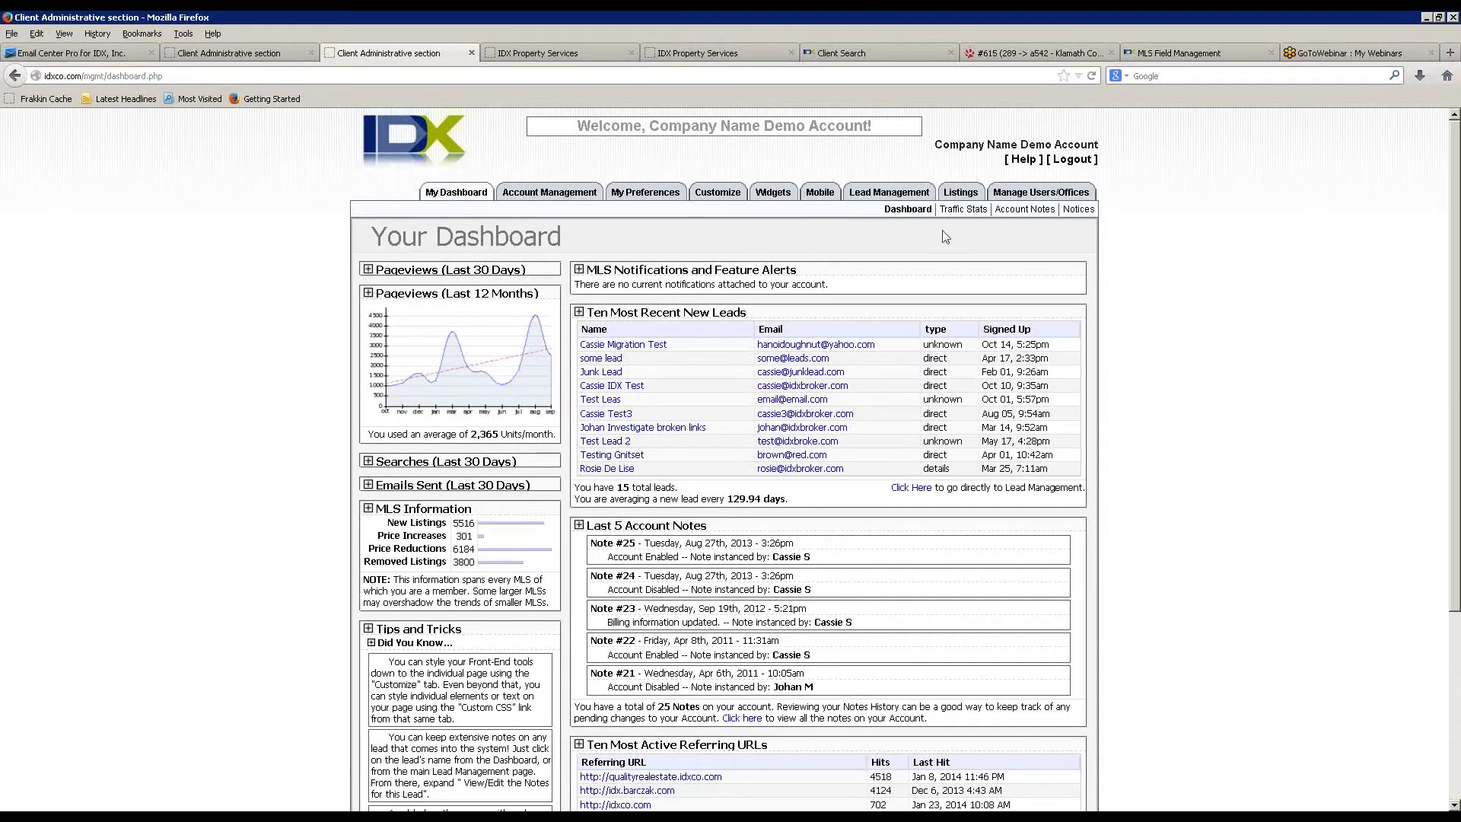
click(965, 216)
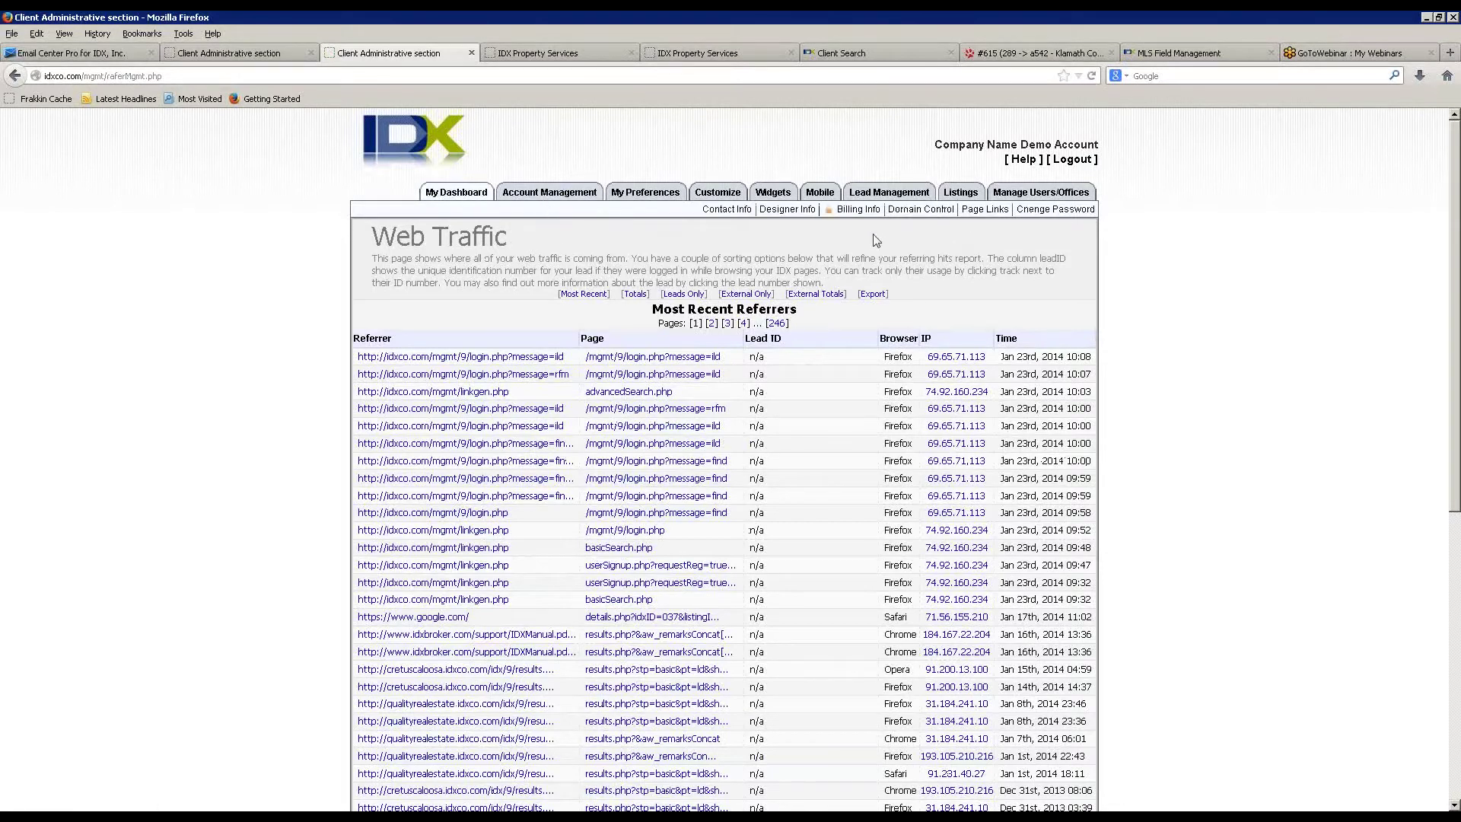
click(550, 194)
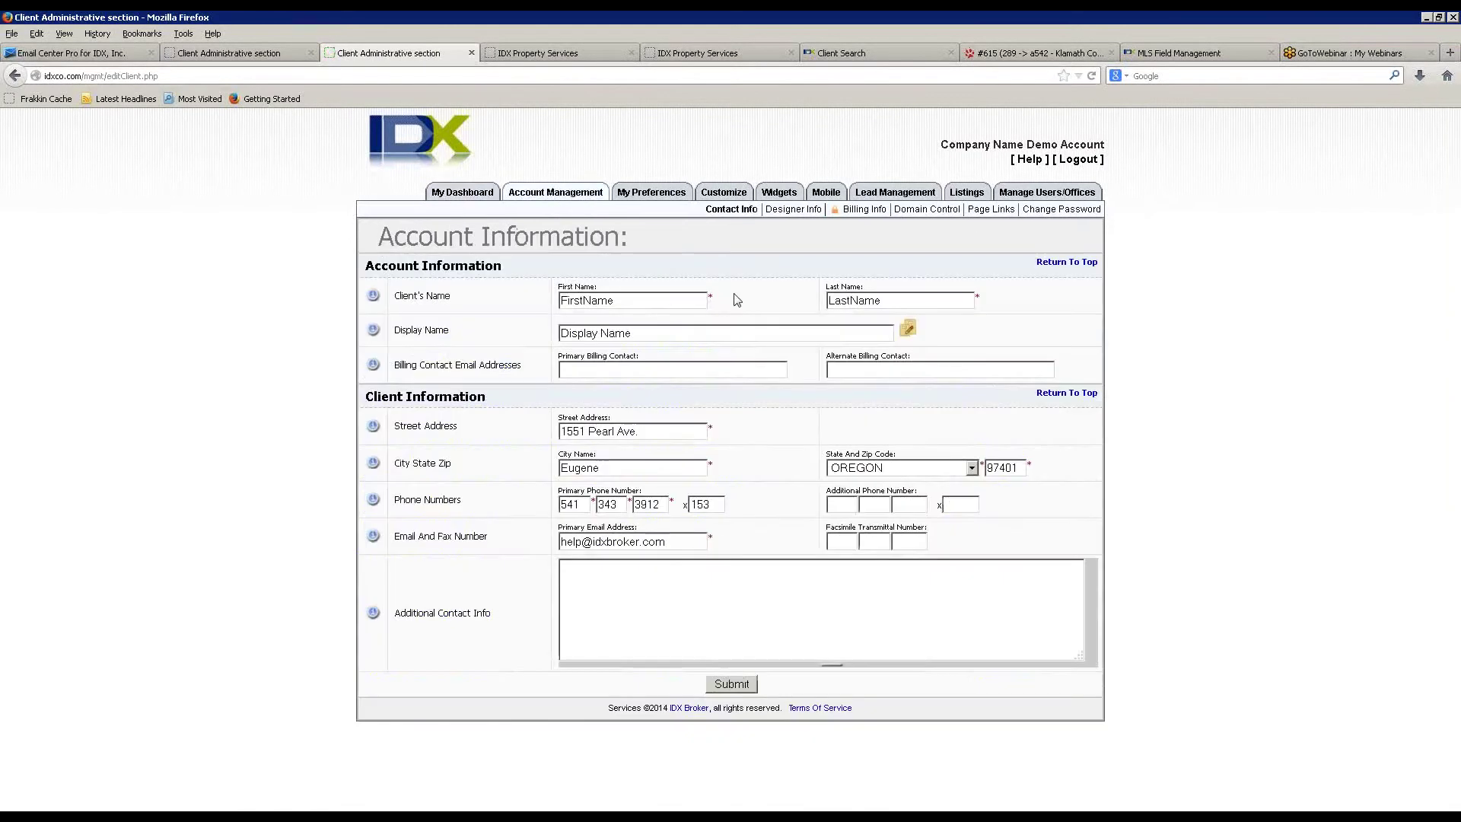
click(459, 196)
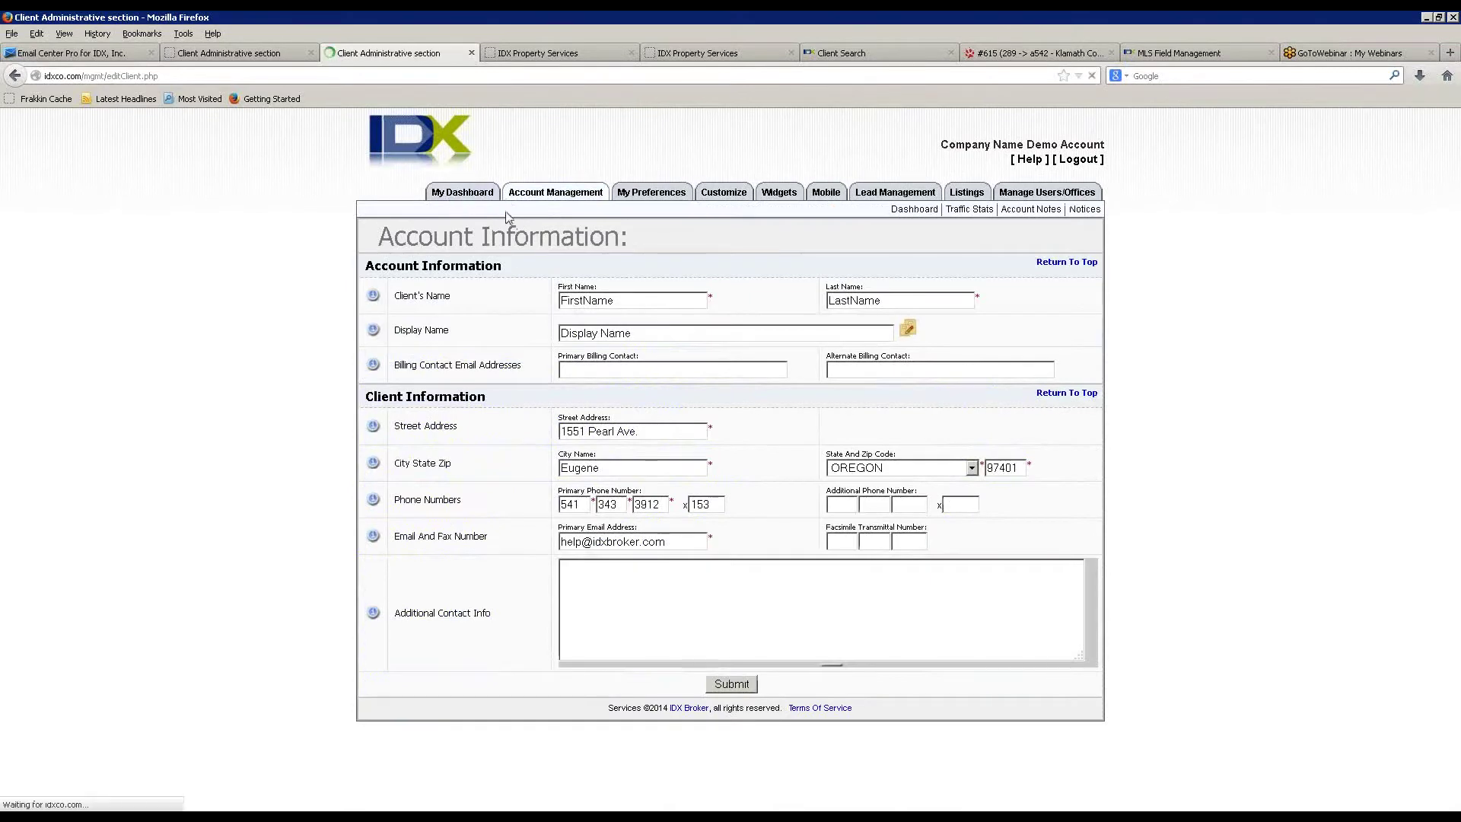
click(965, 212)
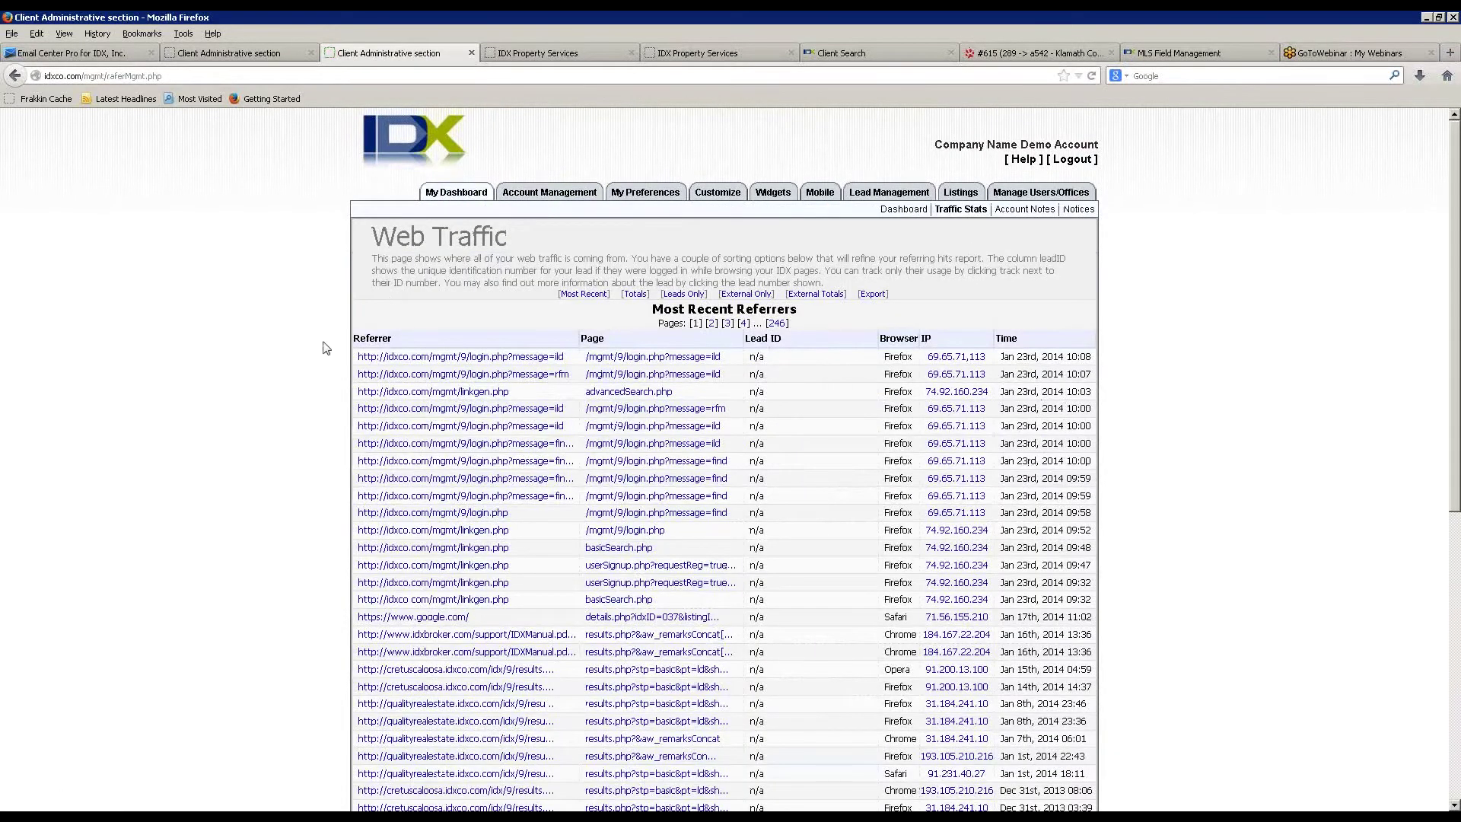
scroll(324, 344, down, 8)
scroll(323, 343, up, 6)
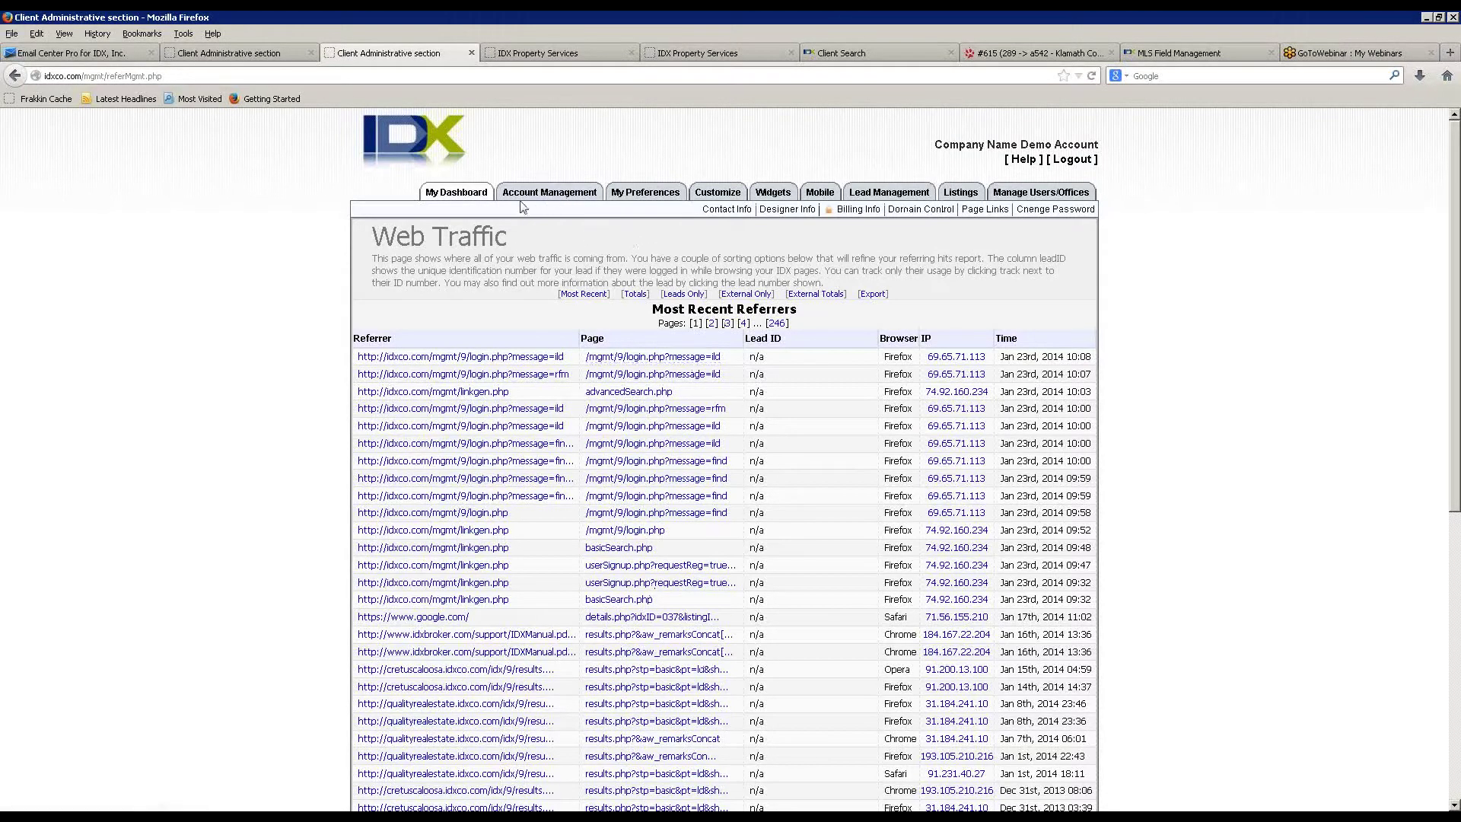
- Review the account notes back to the oldest one and open the Notices page
click(1031, 214)
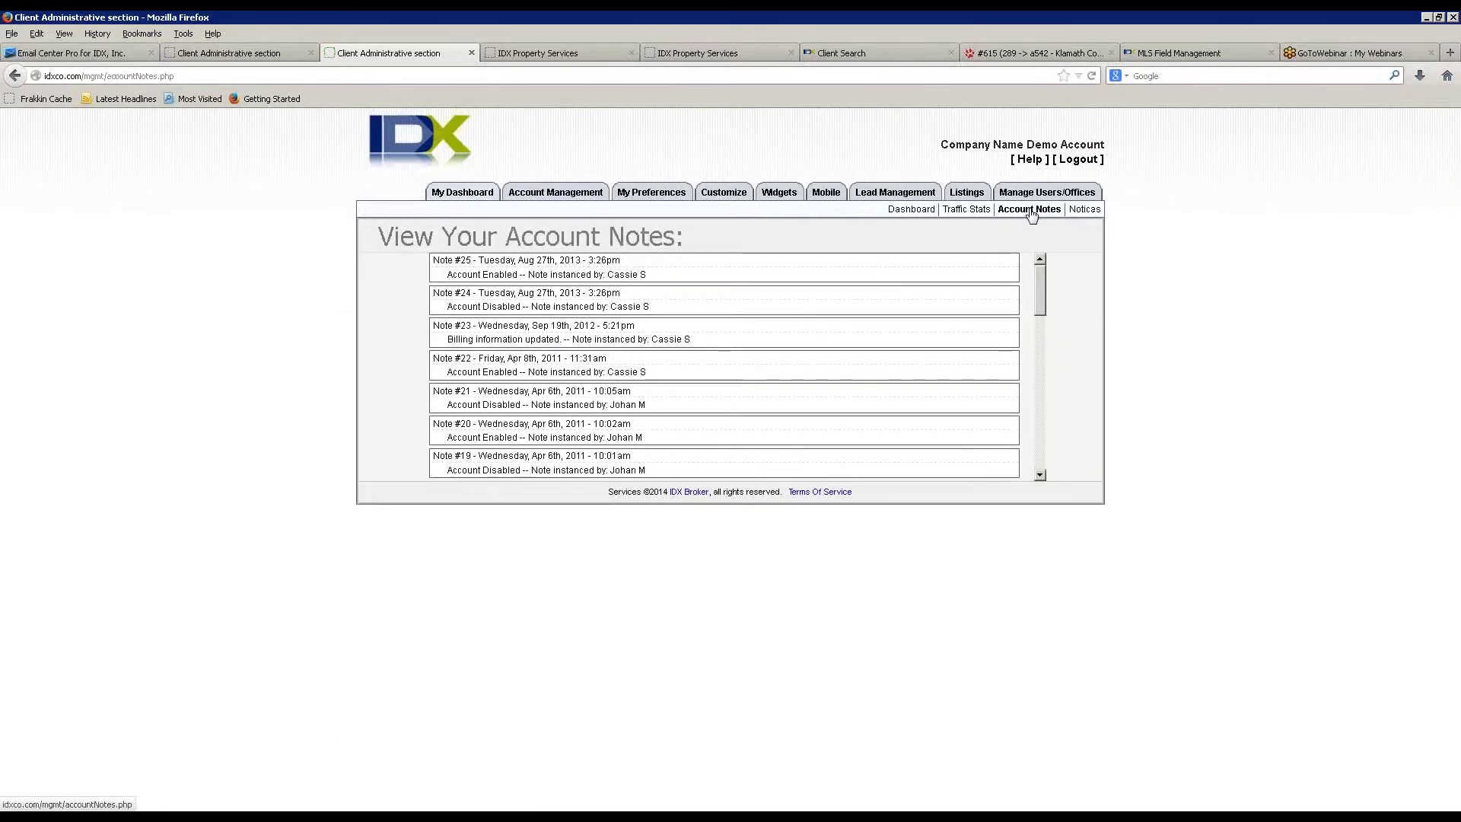
scroll(1040, 283, down, 10)
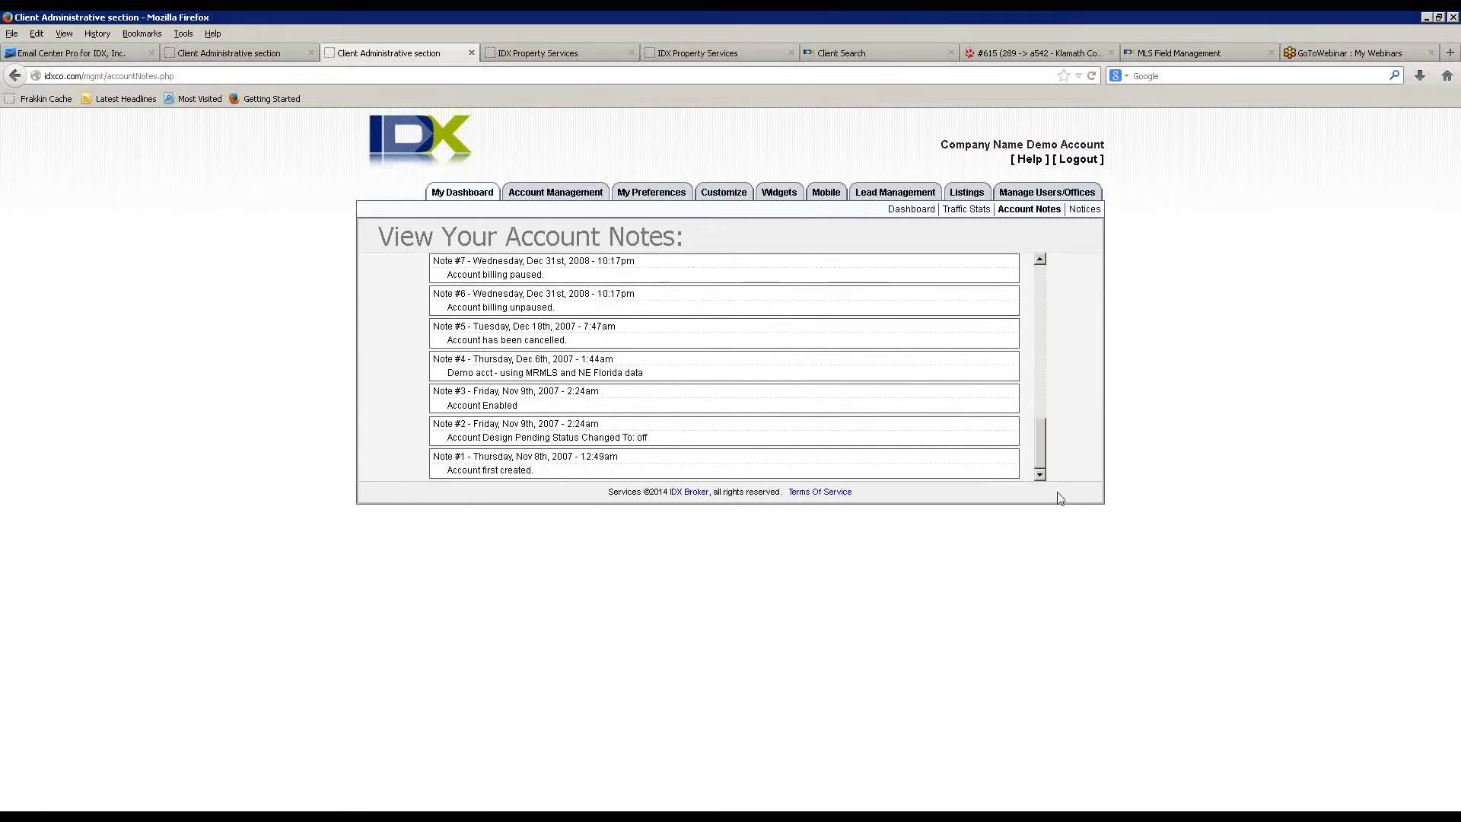
scroll(1060, 380, up, 5)
scroll(1060, 380, up, 10)
click(1084, 211)
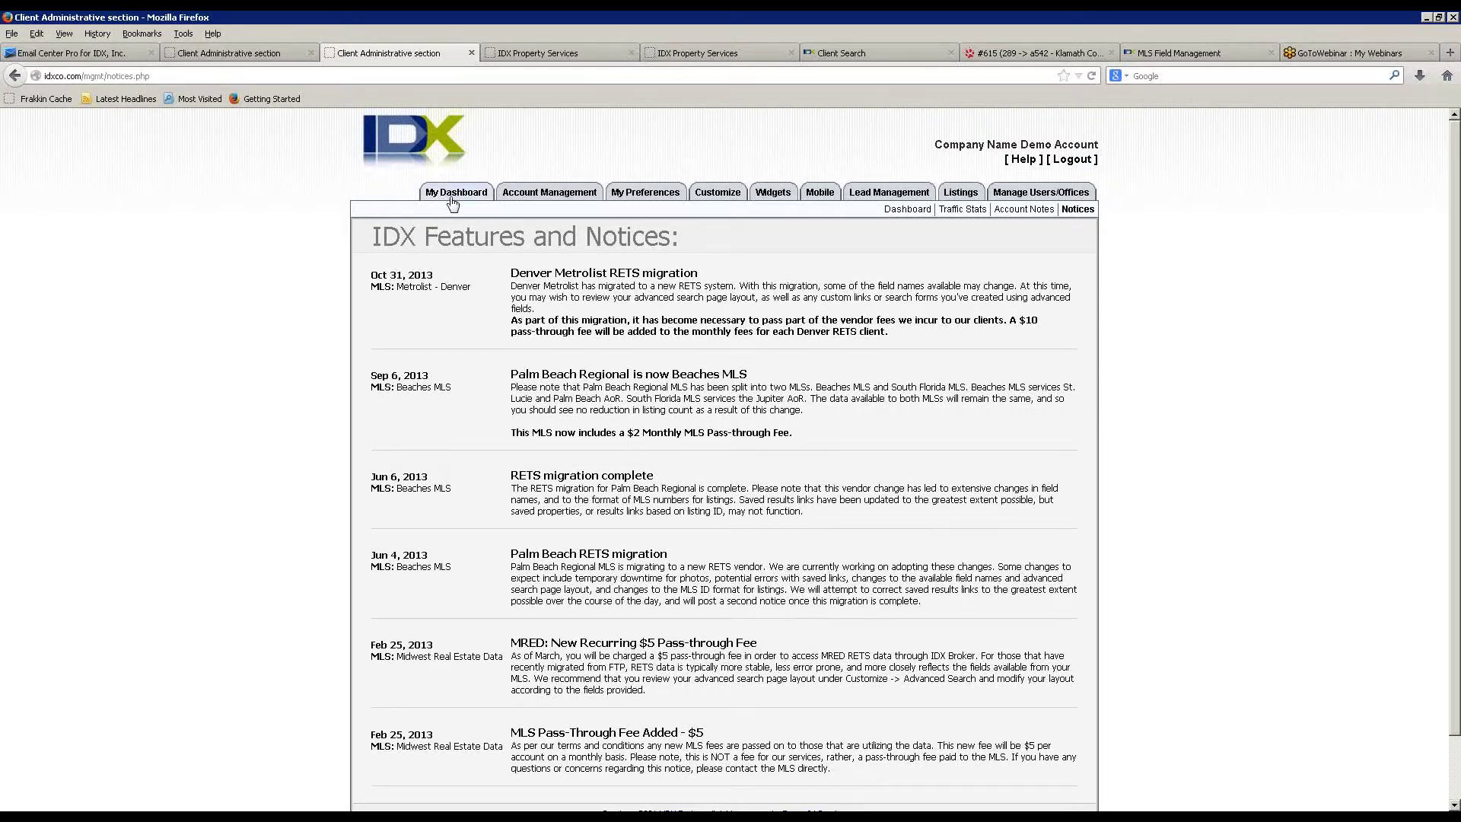
- Open the account's contact information, point out the Display Name field, and highlight the Additional Contact Info label
click(545, 196)
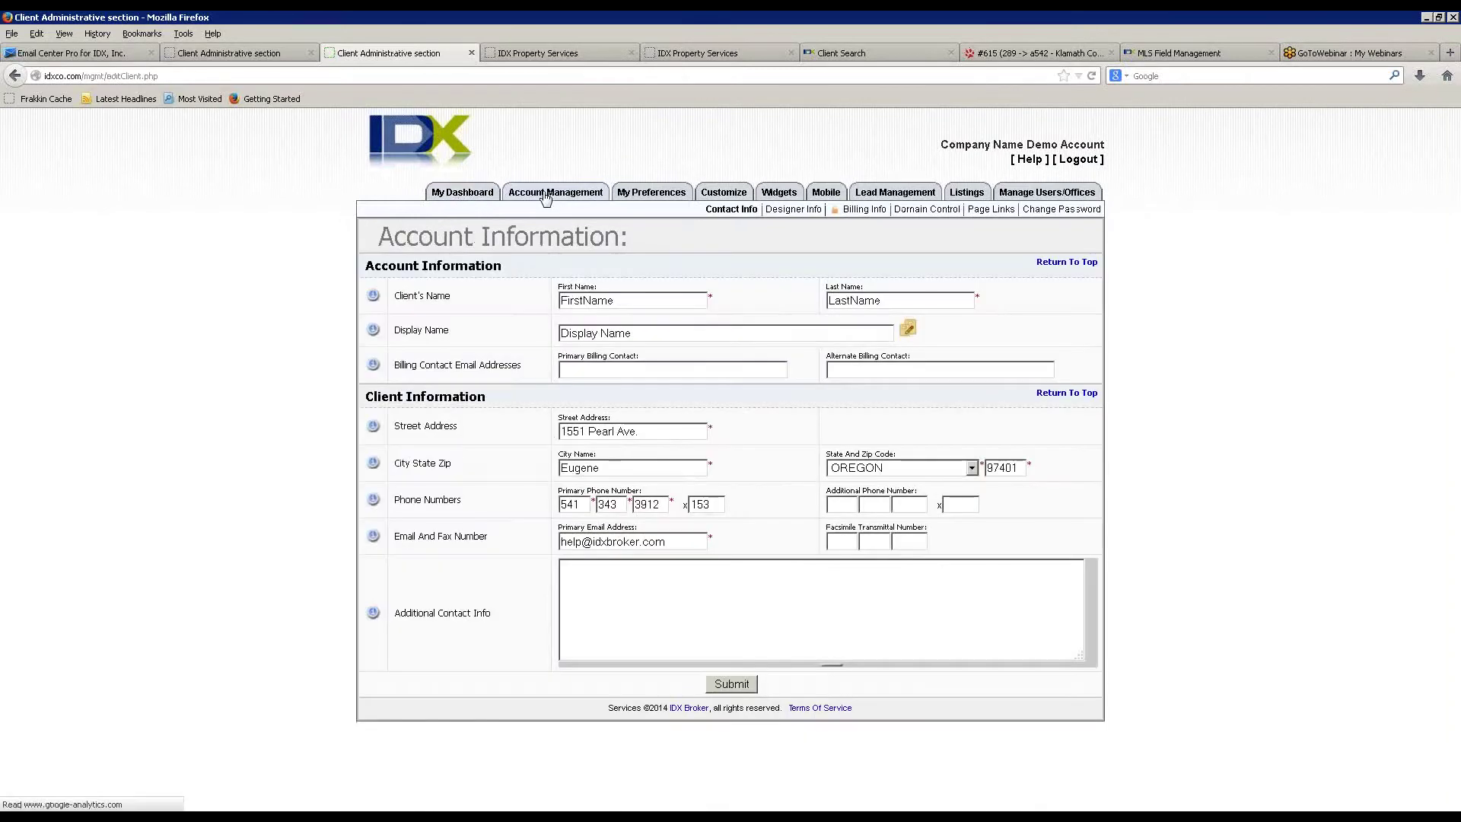
click(1451, 409)
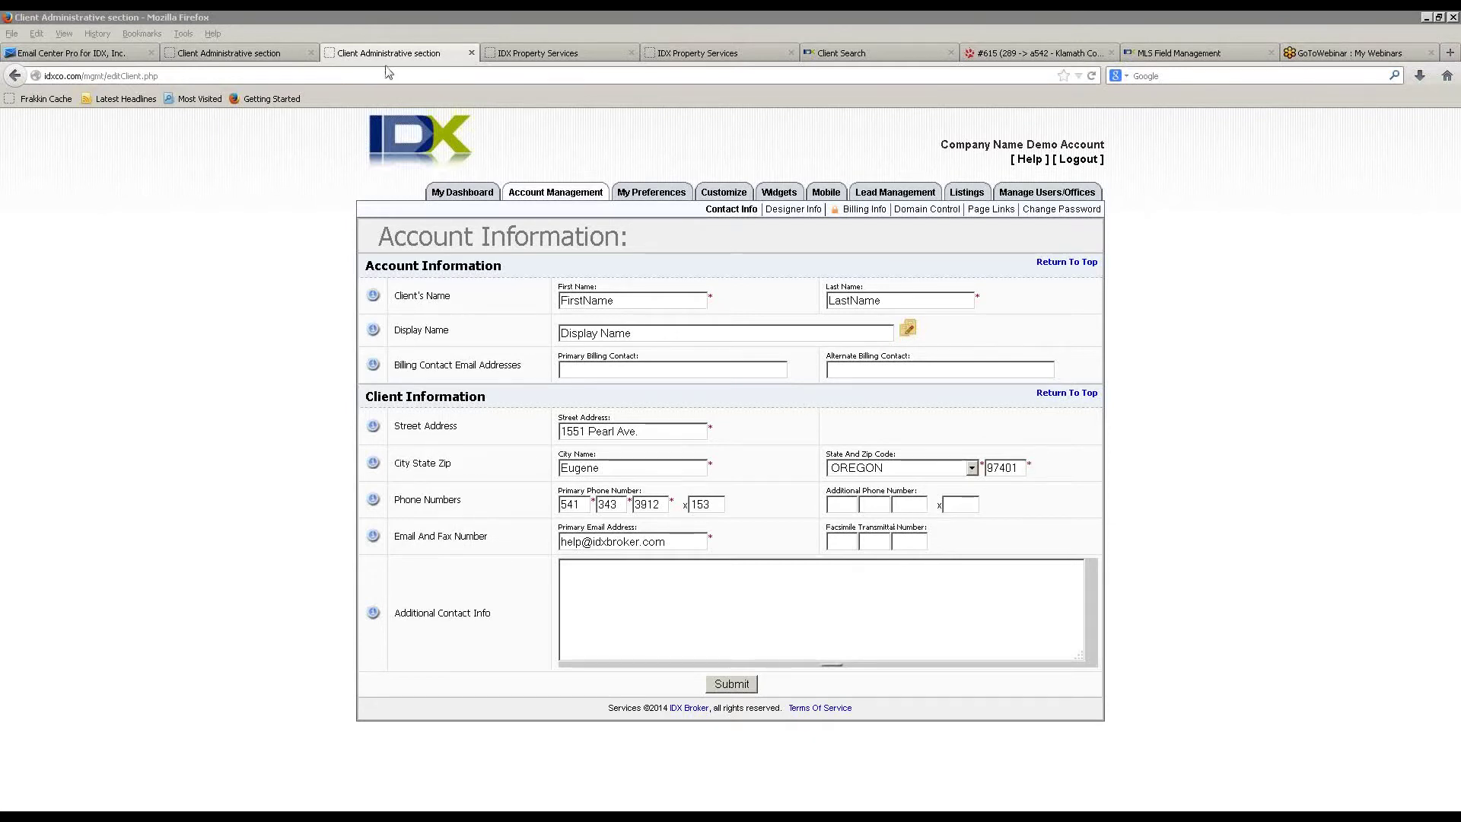
click(549, 192)
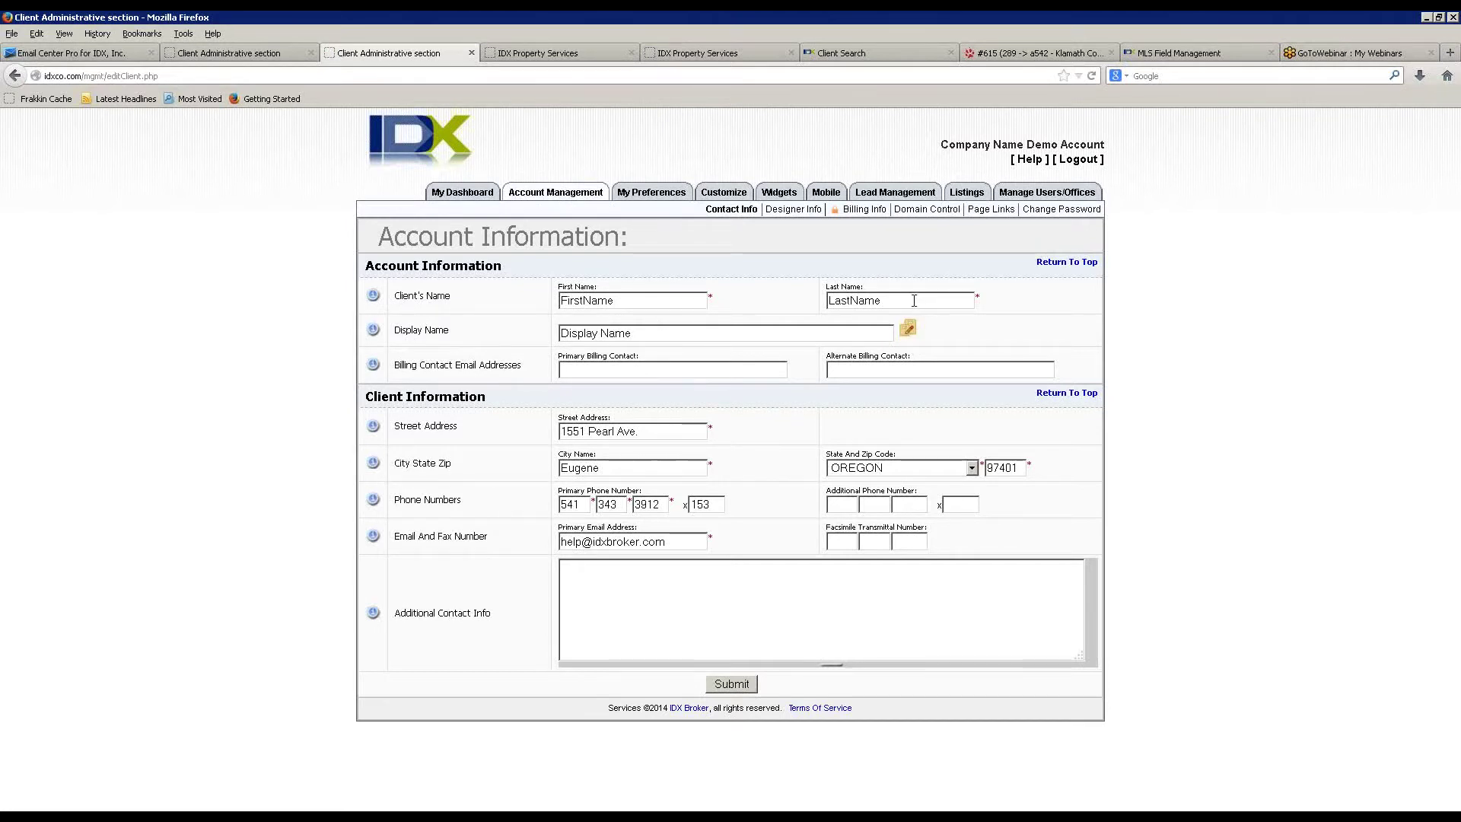
click(684, 331)
click(754, 630)
drag(530, 627, 352, 627)
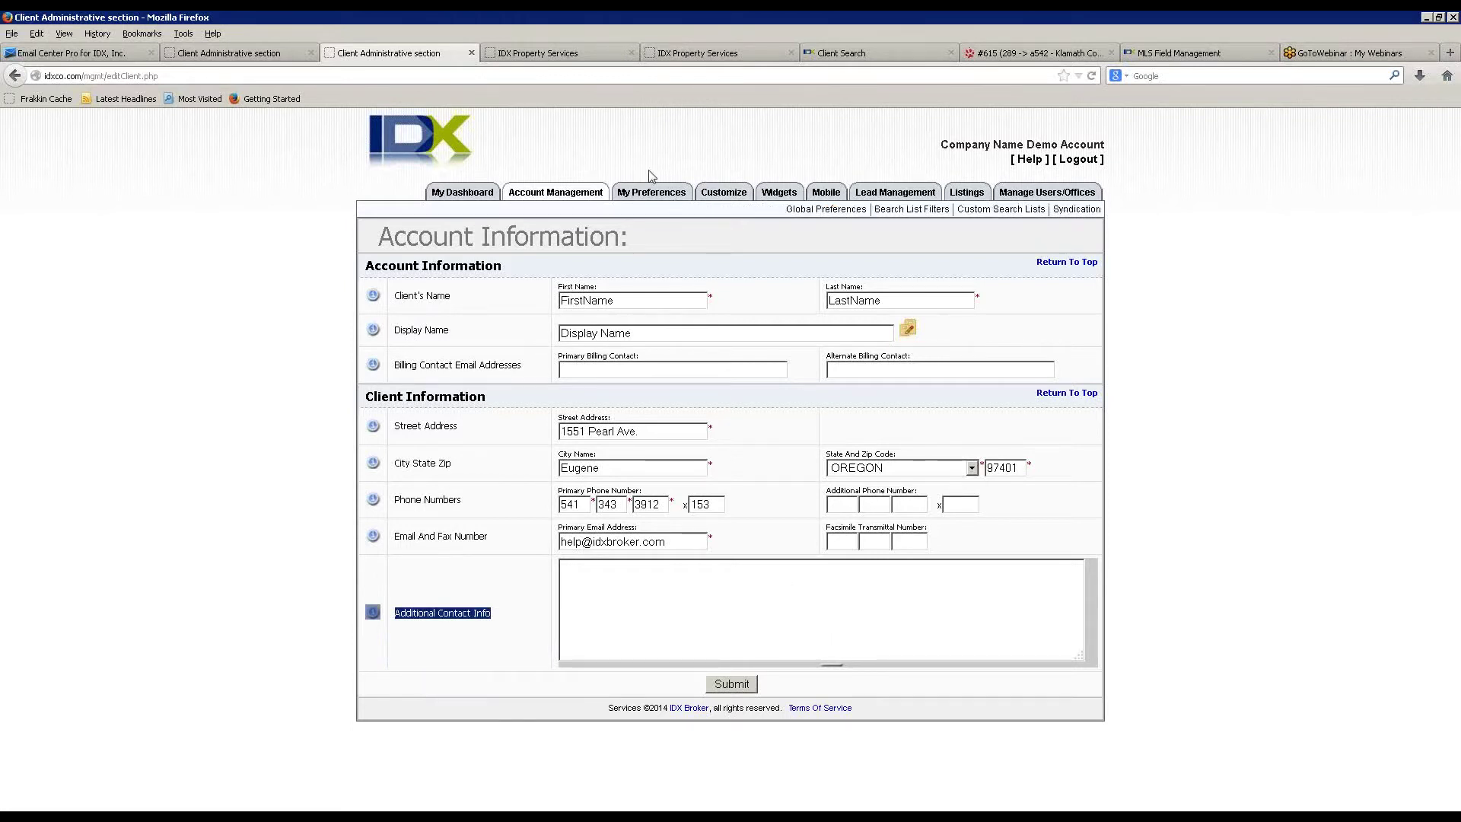
- View the designer information and the billing page, opening the billing edit form and closing it without changes
click(808, 219)
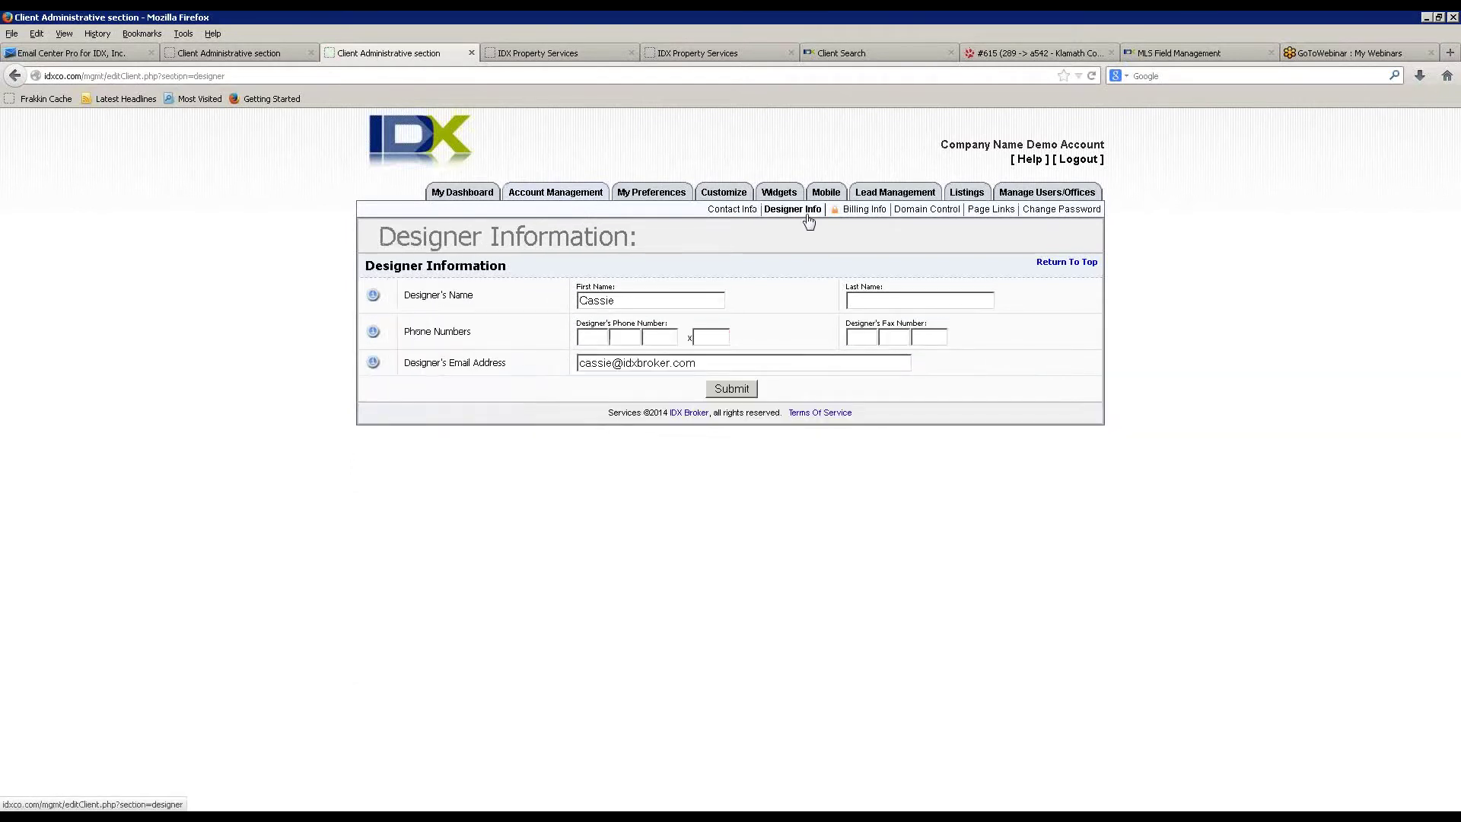
click(864, 210)
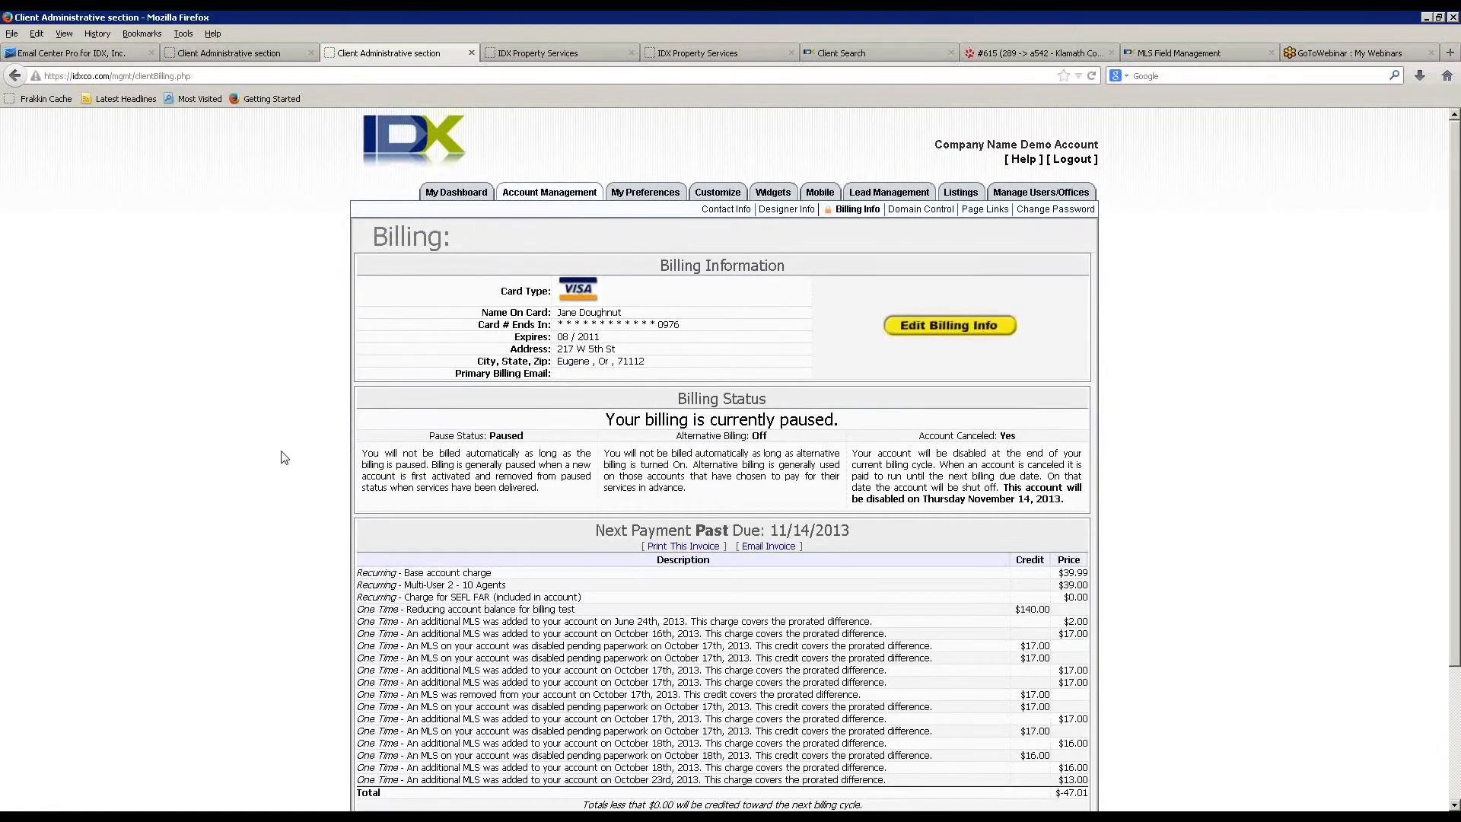
scroll(292, 450, down, 4)
scroll(292, 450, up, 4)
click(971, 331)
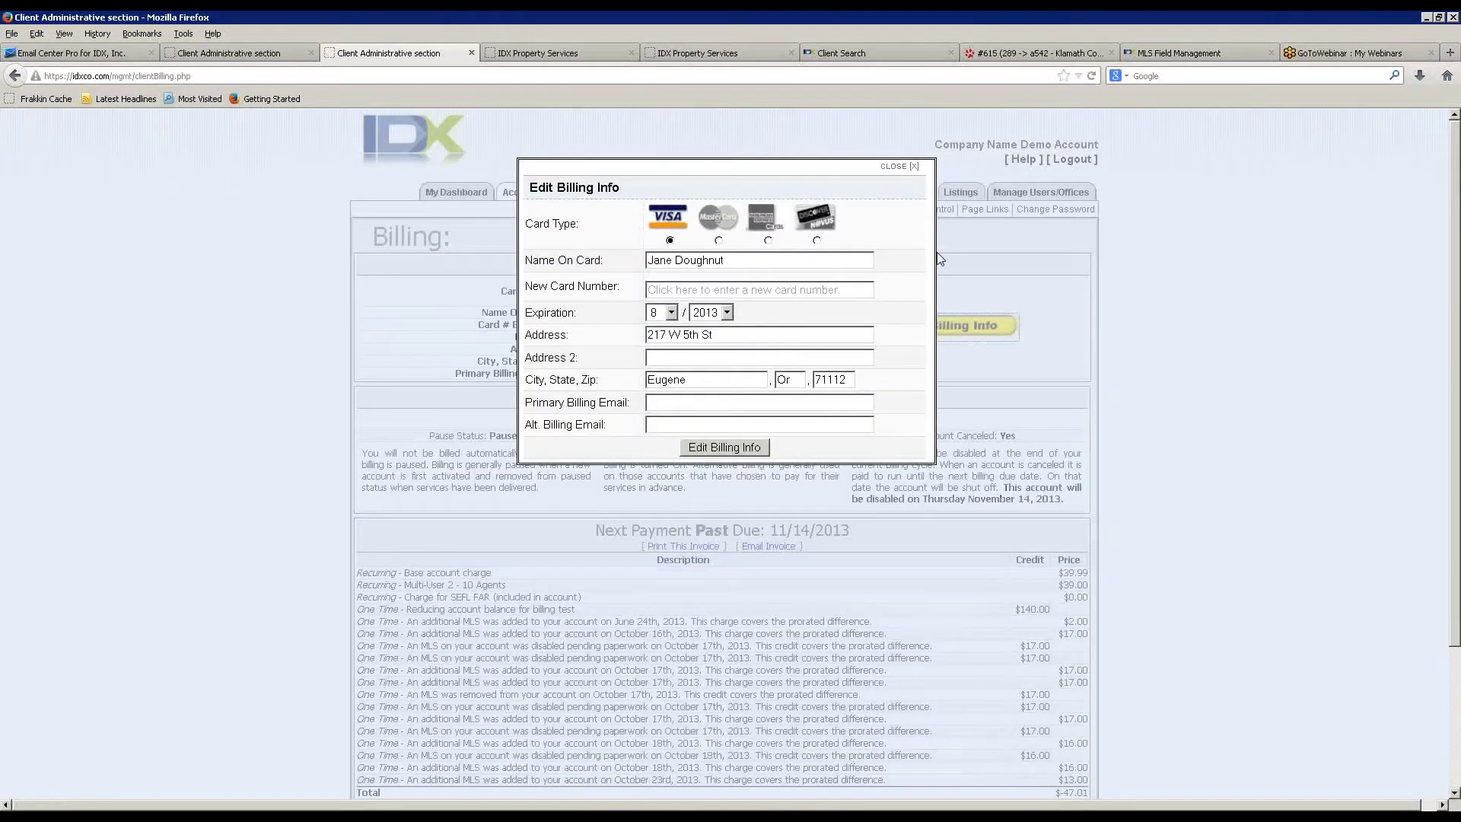
click(915, 166)
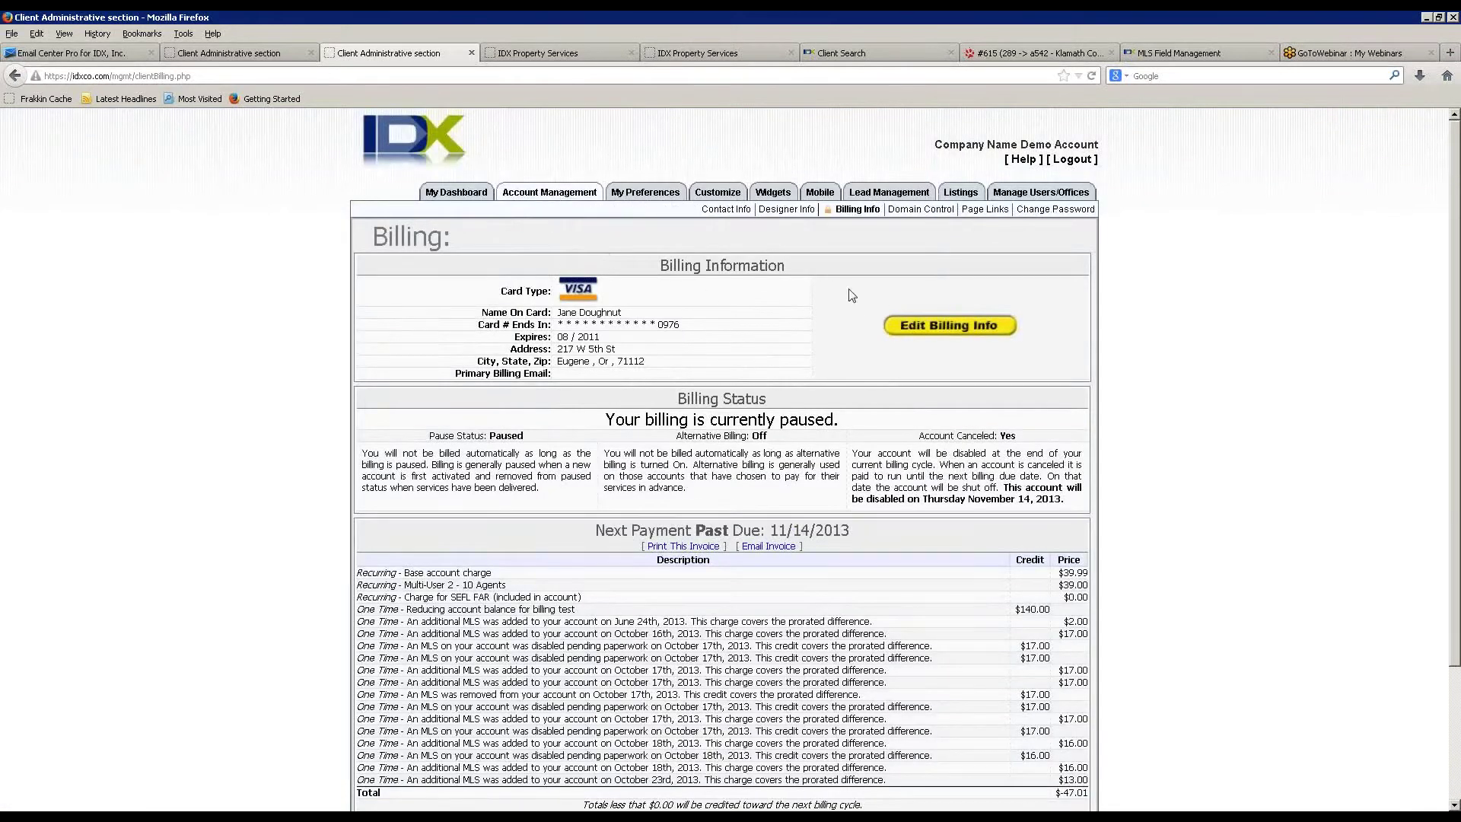
- Open the Domain Control settings and highlight the custom domain address
click(930, 212)
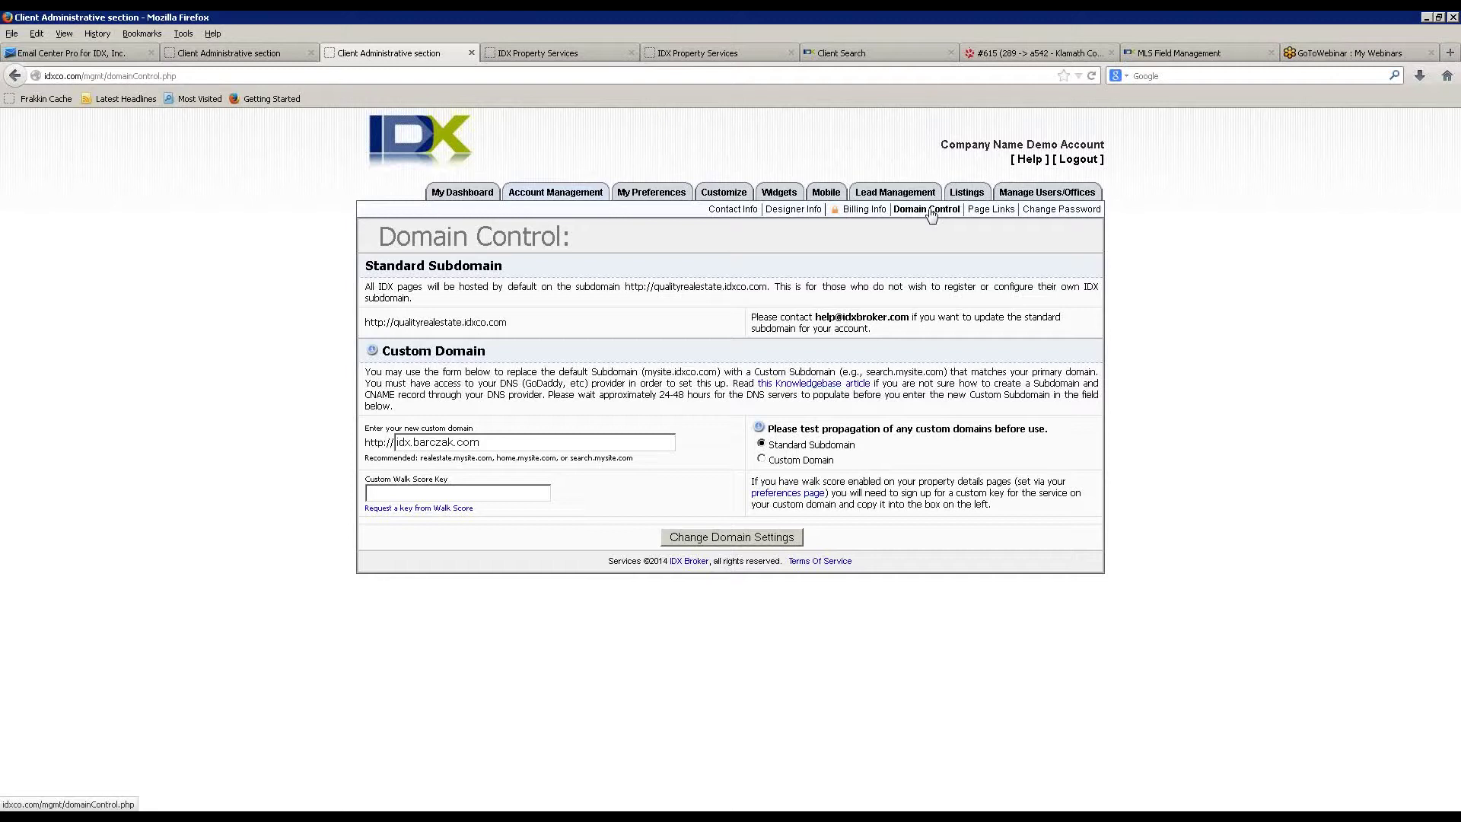
click(930, 210)
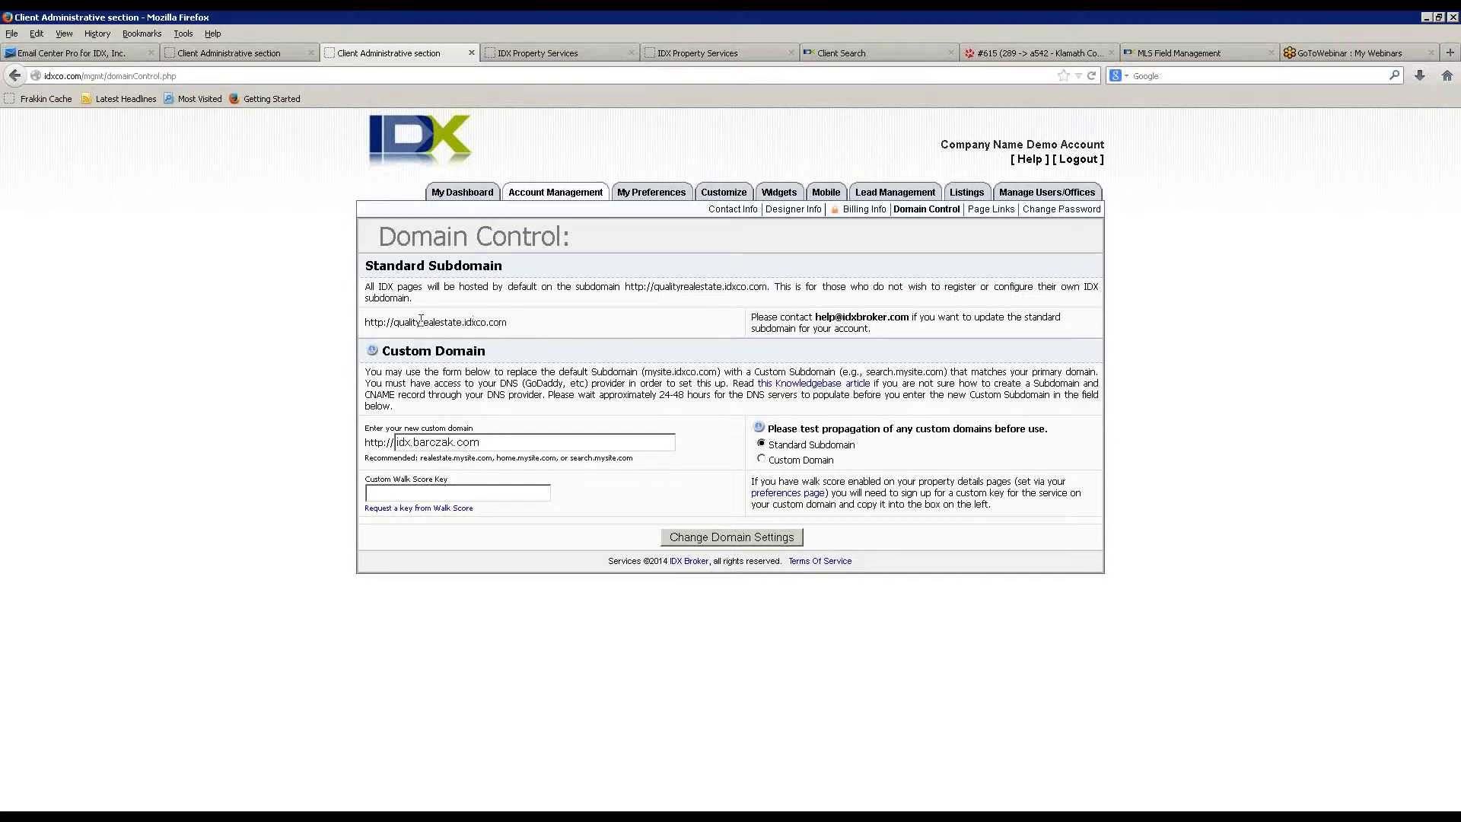
drag(479, 442, 426, 401)
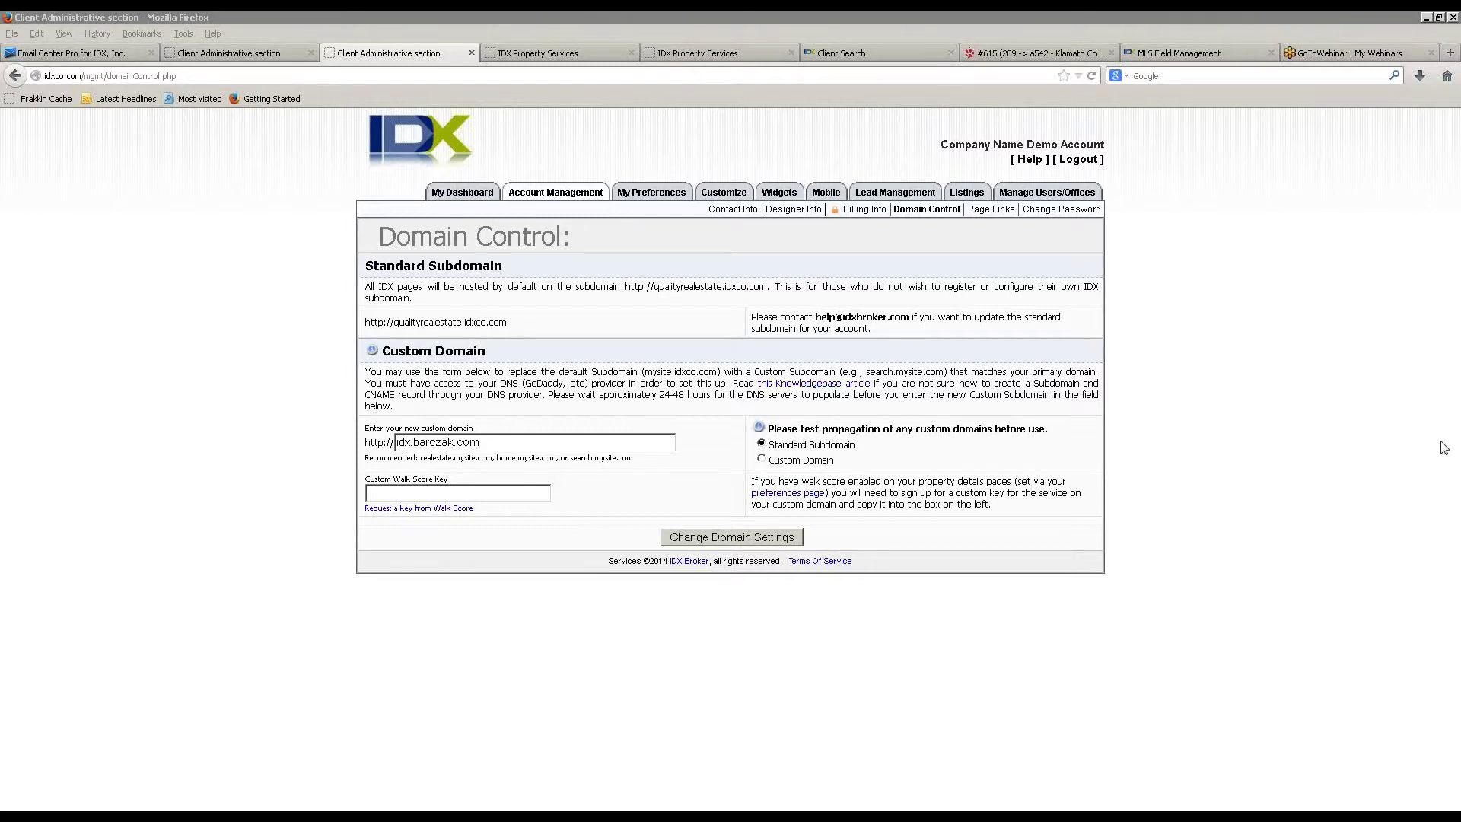
- Open the widgets' Showcase Settings and remove listings 28057621 and 27010527 from the custom showcase list, updating the list
click(778, 192)
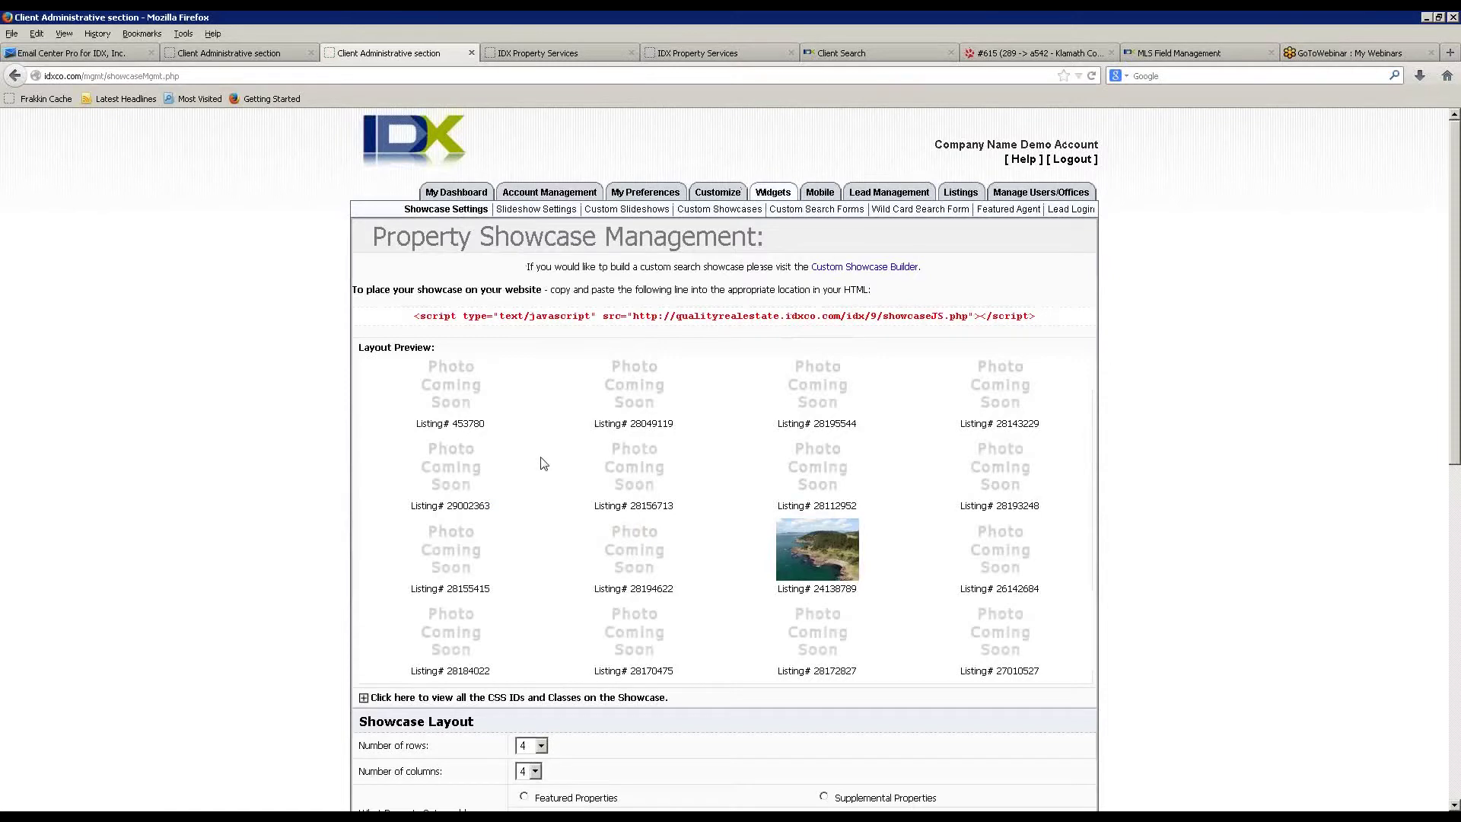
scroll(543, 463, down, 8)
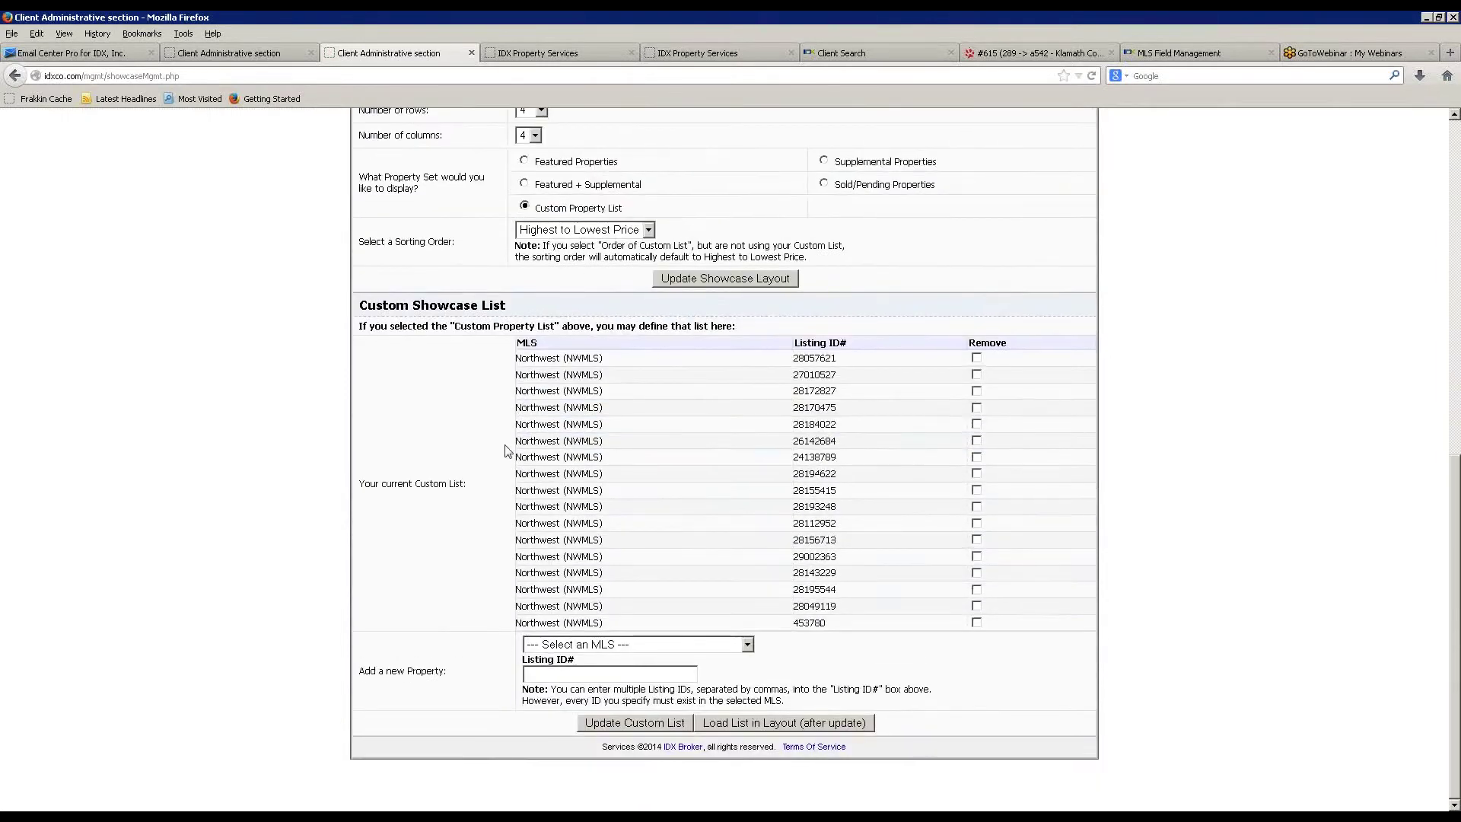
drag(370, 352, 1102, 724)
click(994, 701)
click(976, 358)
click(976, 375)
click(640, 722)
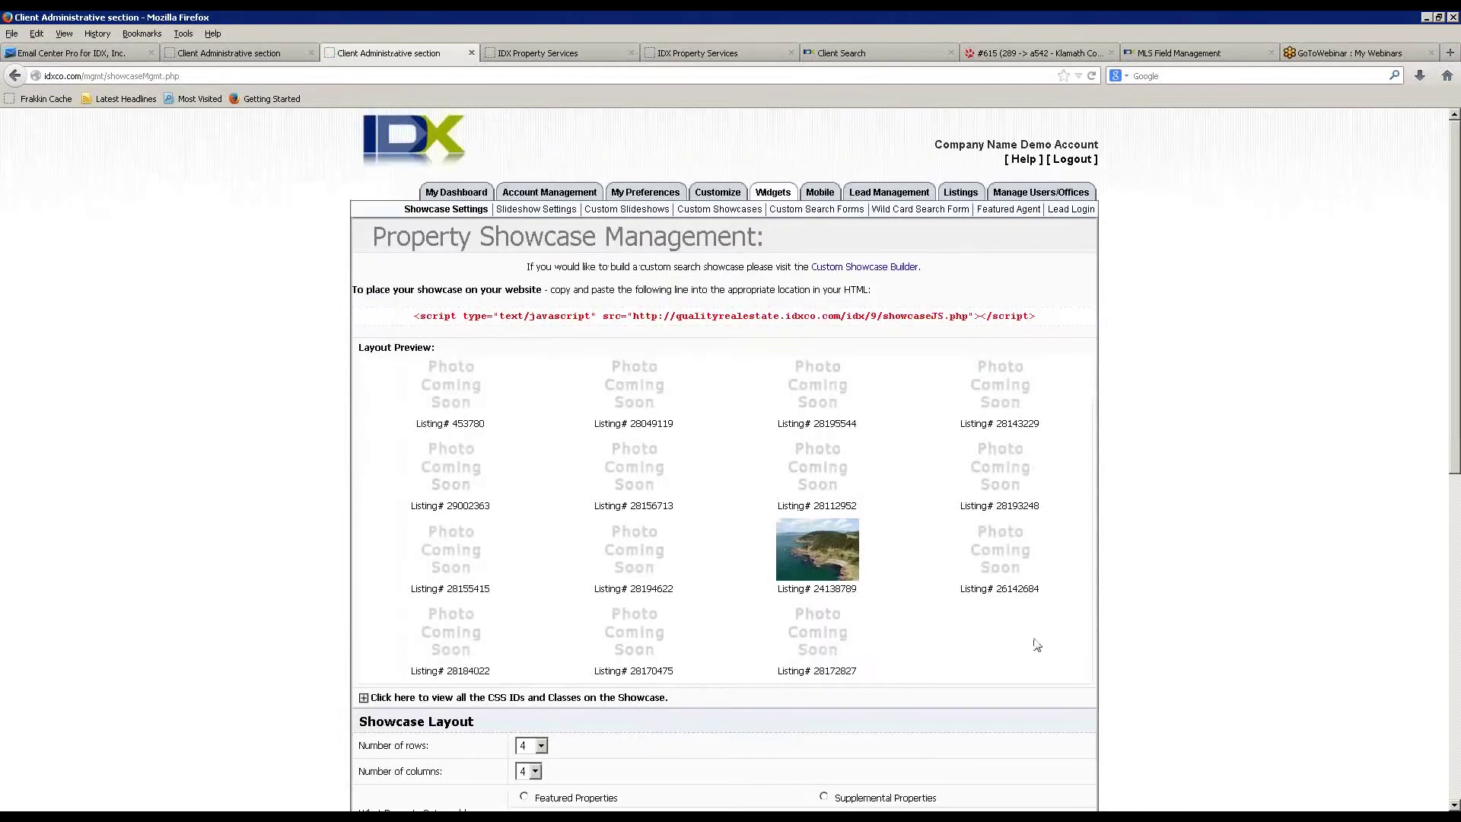
- Review the updated custom showcase list and return to the layout preview
scroll(1042, 654, down, 8)
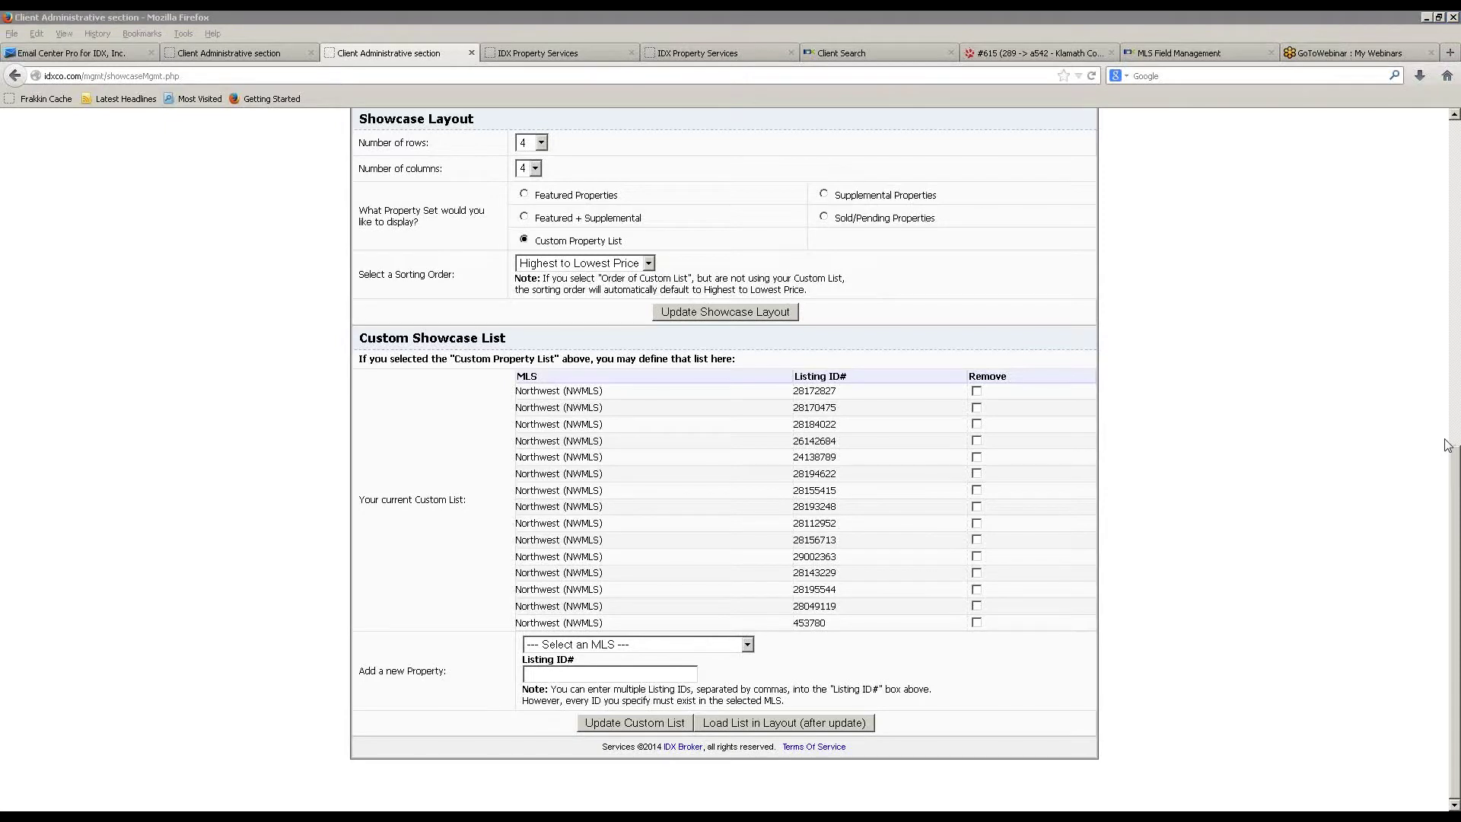
click(582, 491)
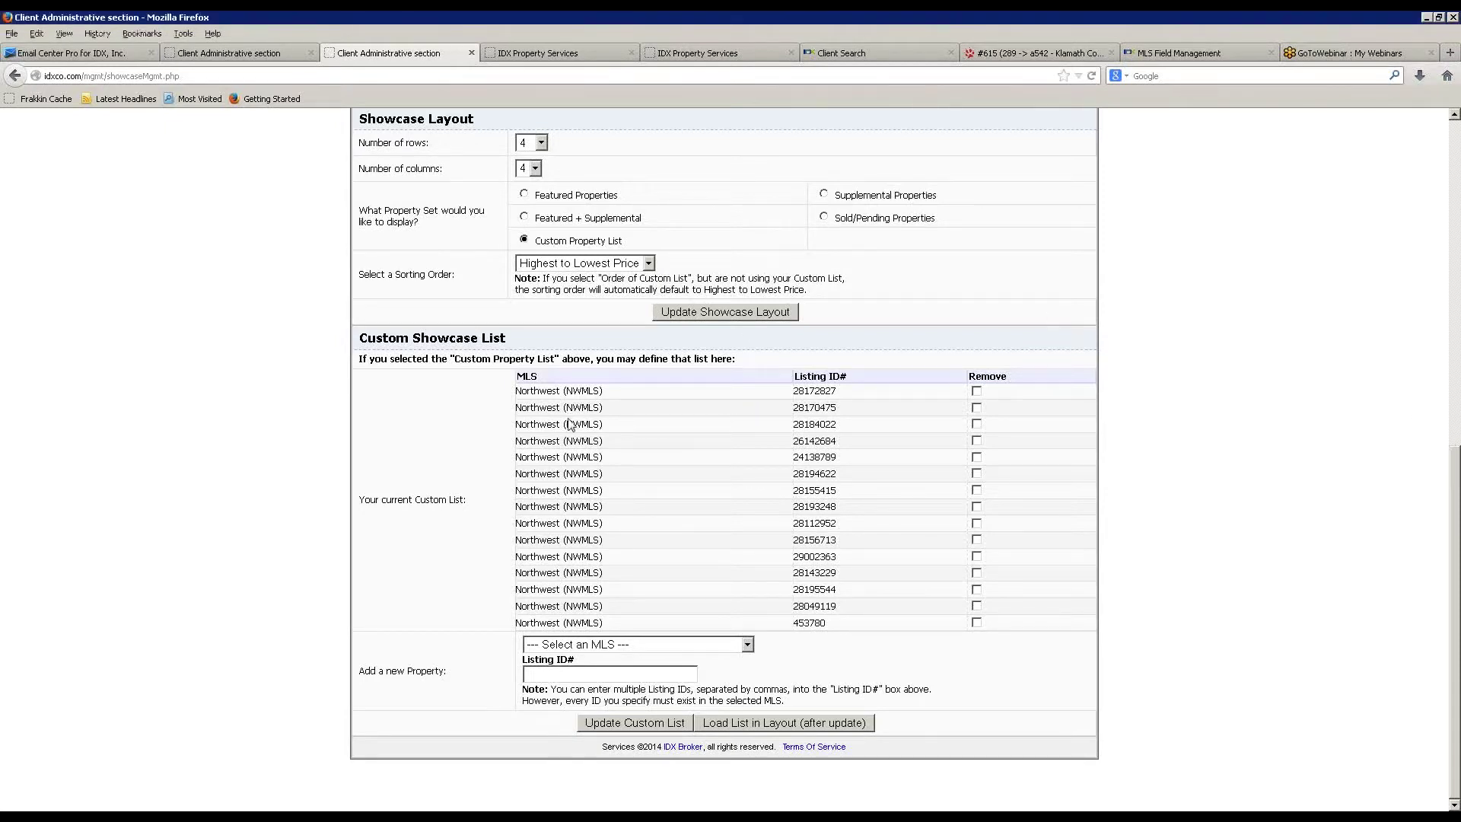
scroll(582, 491, up, 10)
scroll(582, 491, up, 1)
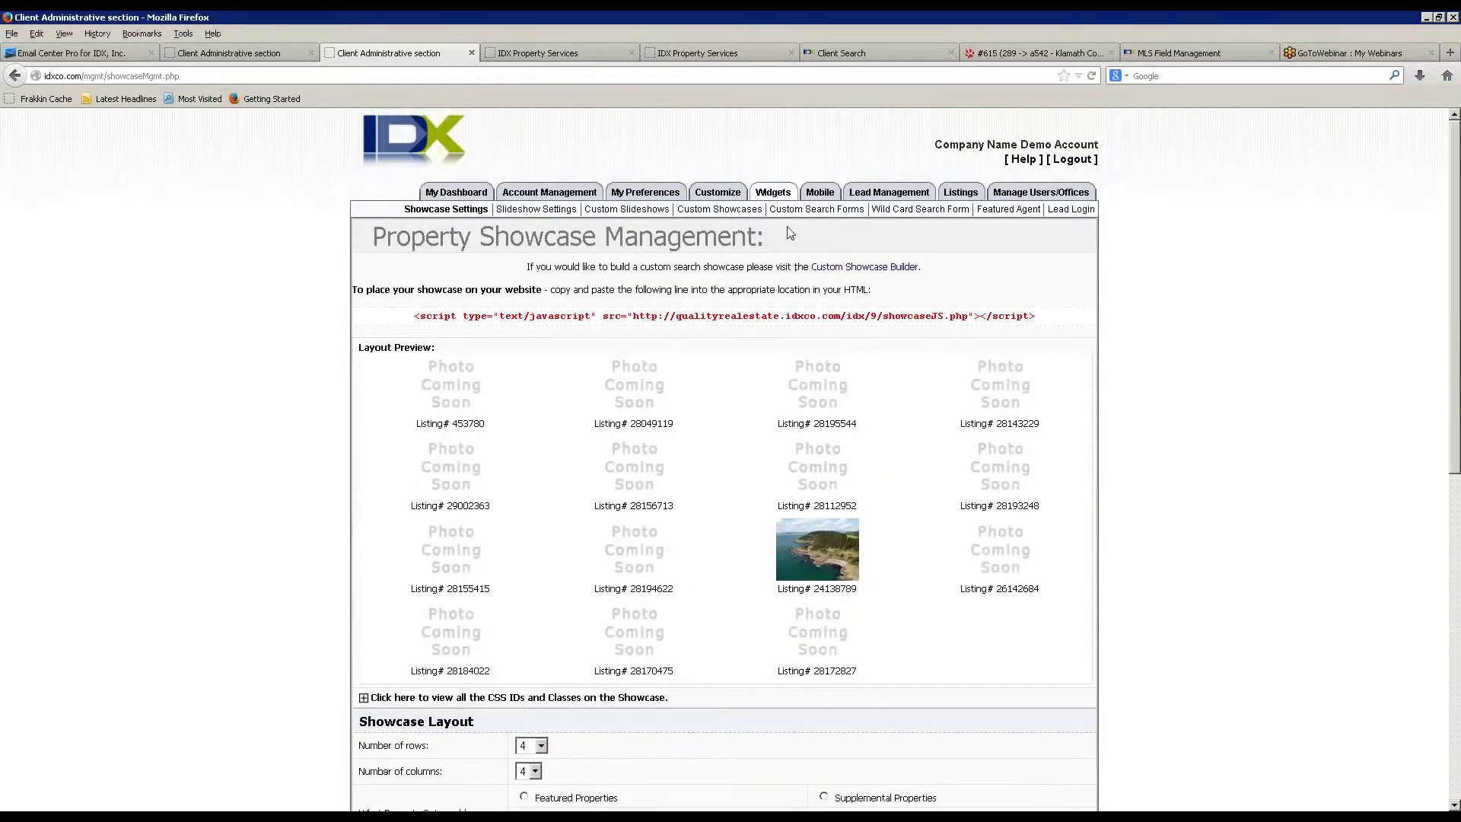
- View the Change Password page and its password fields, and highlight the masked card number on the Billing Info page
mouse_move(579, 198)
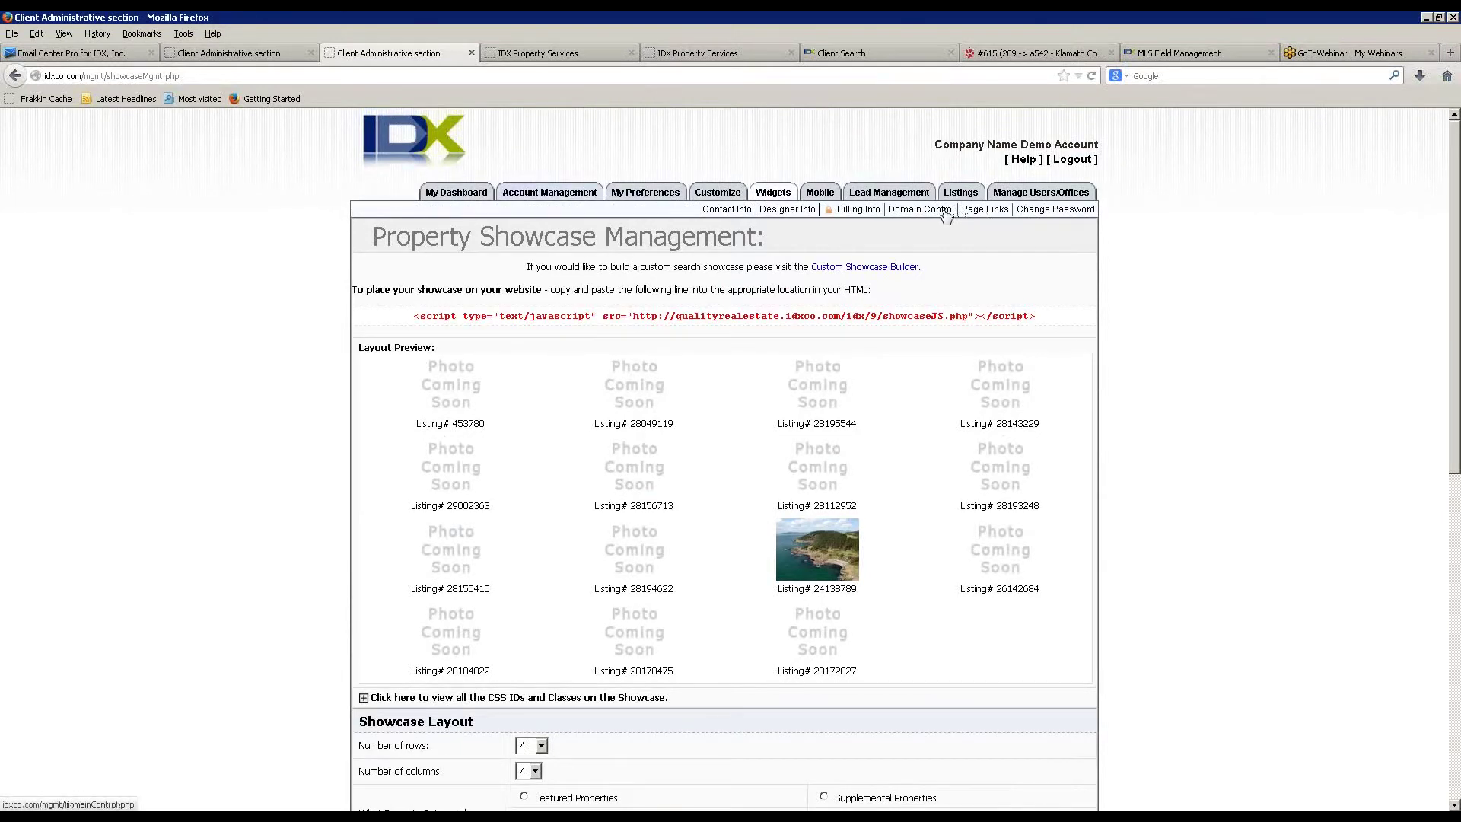
click(1056, 215)
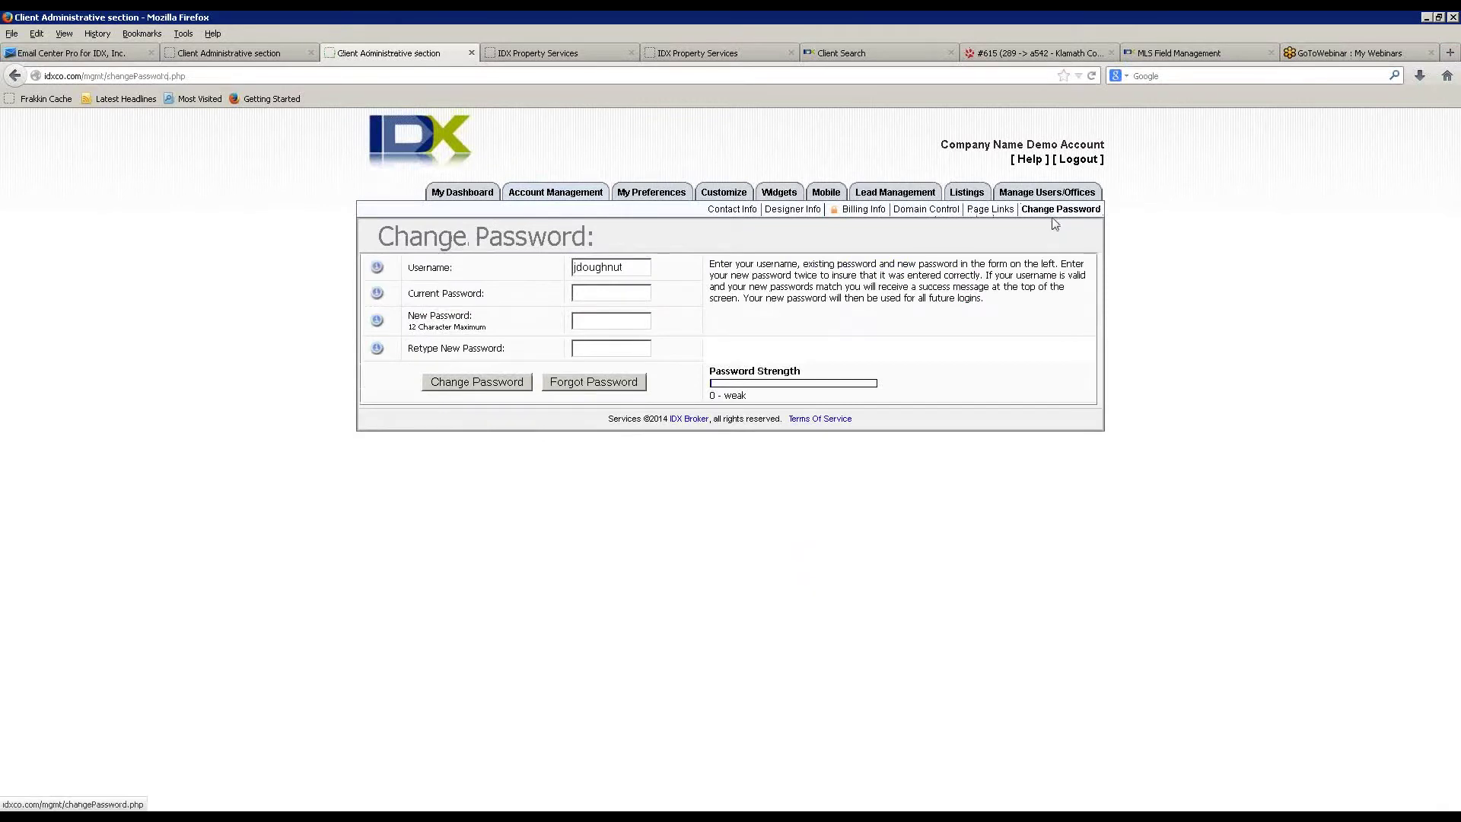
click(616, 295)
click(588, 348)
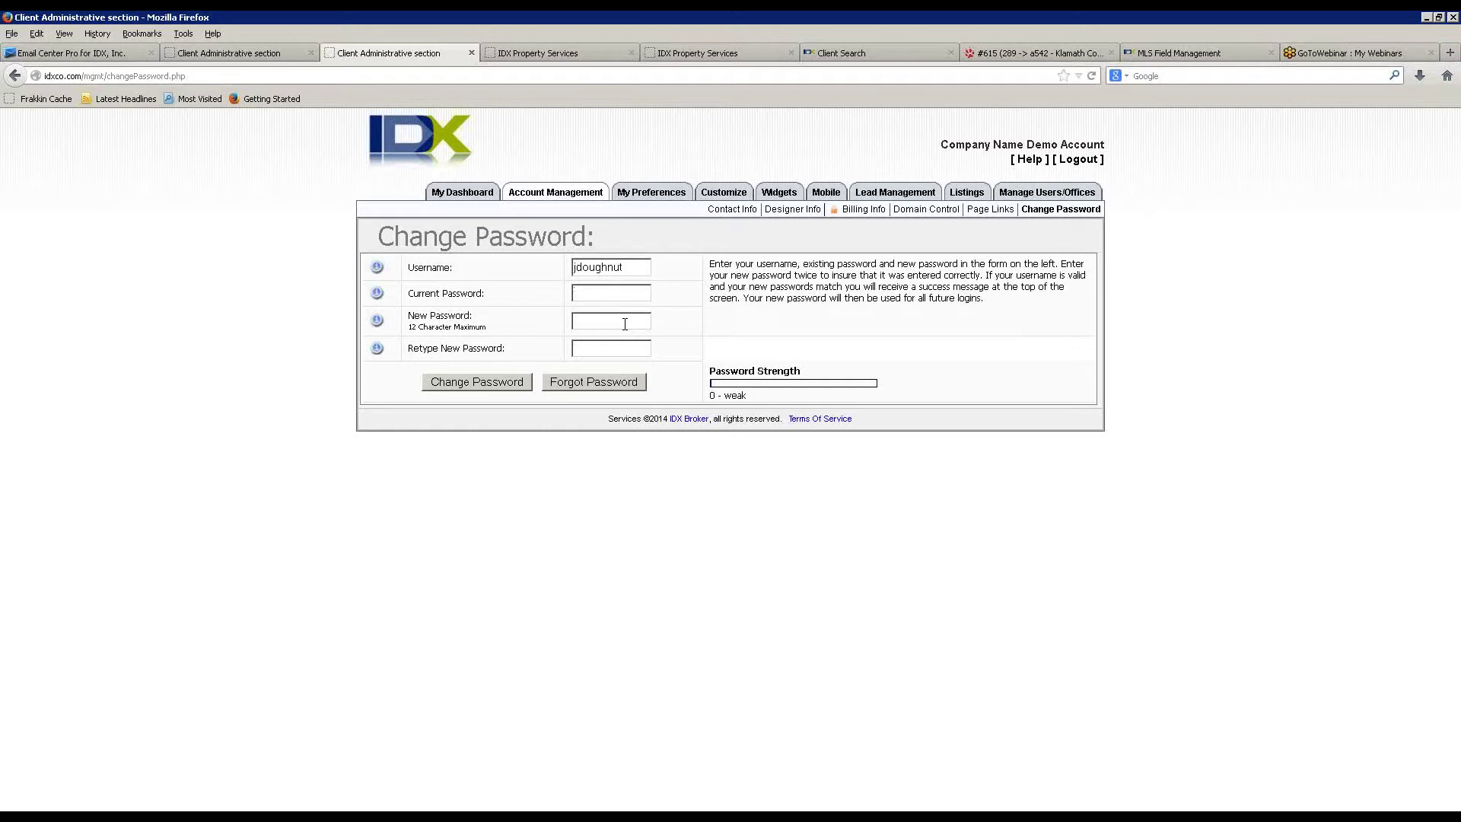
click(859, 211)
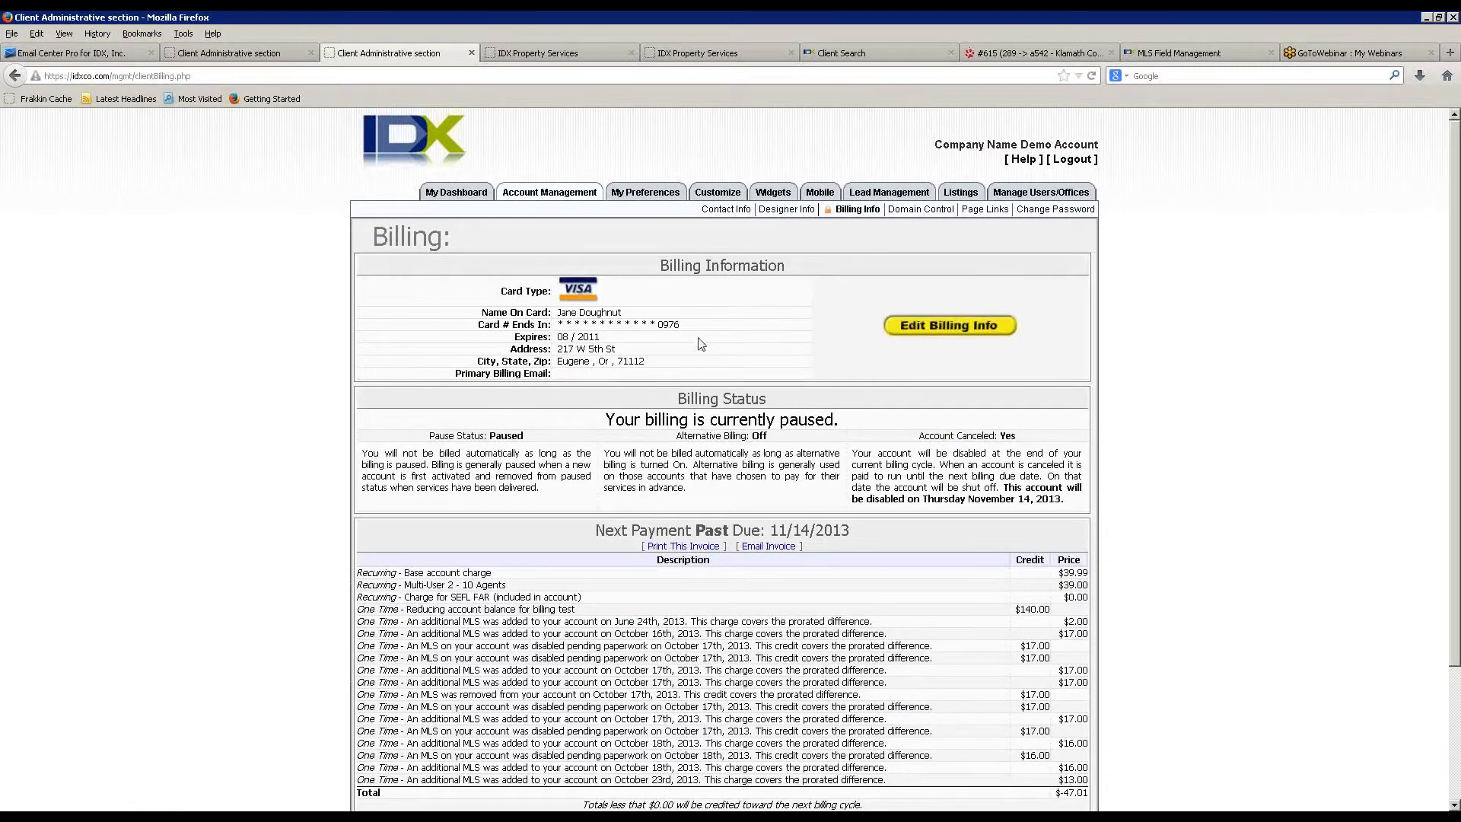
drag(657, 325, 698, 330)
- Open the Global Preferences and clear the minimum Global Default Price
click(649, 197)
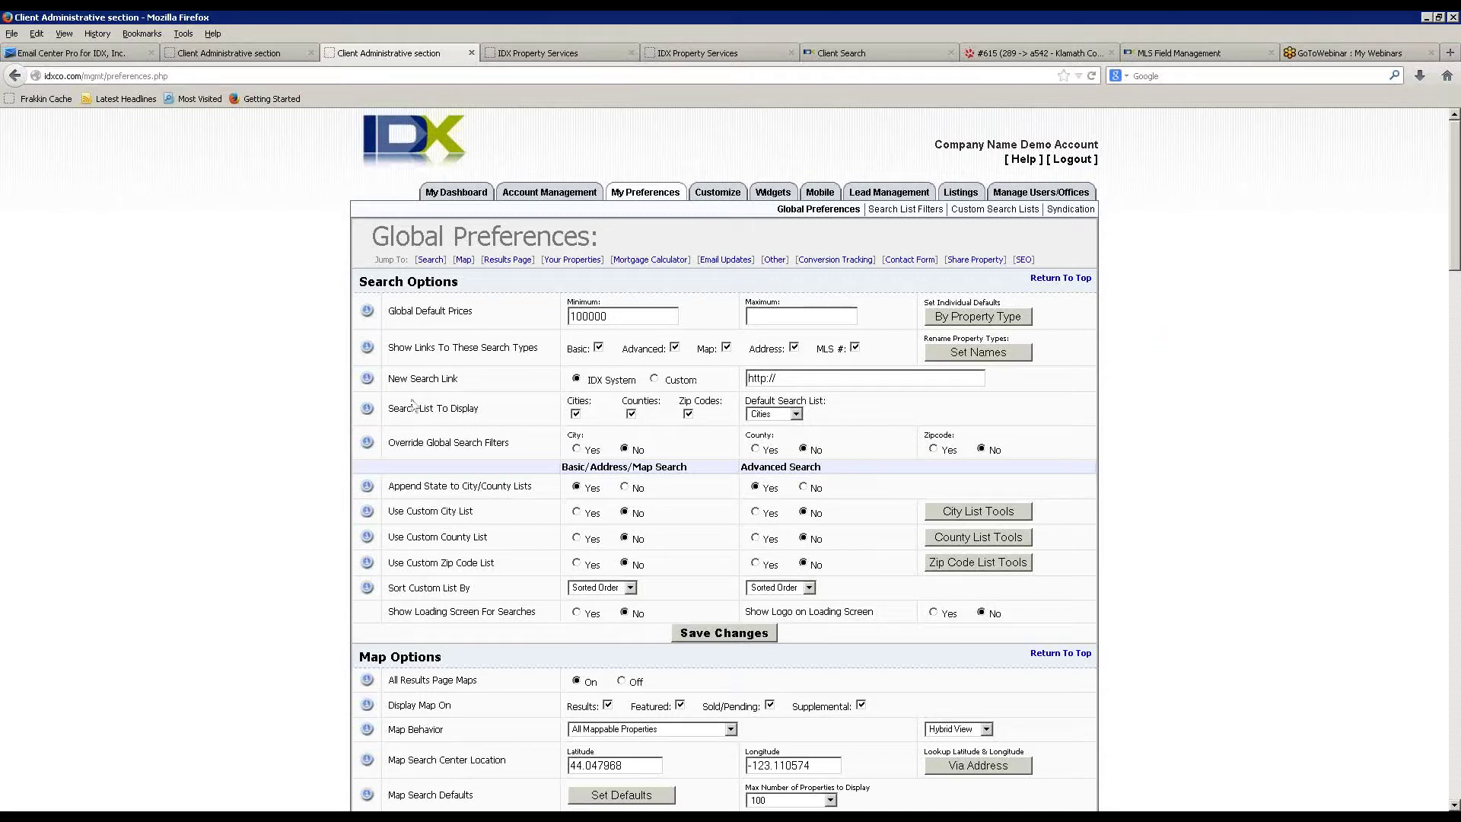
drag(617, 319, 527, 326)
key(BackSpace)
- View the individual default price fields by property type and close the form without changes
click(1000, 321)
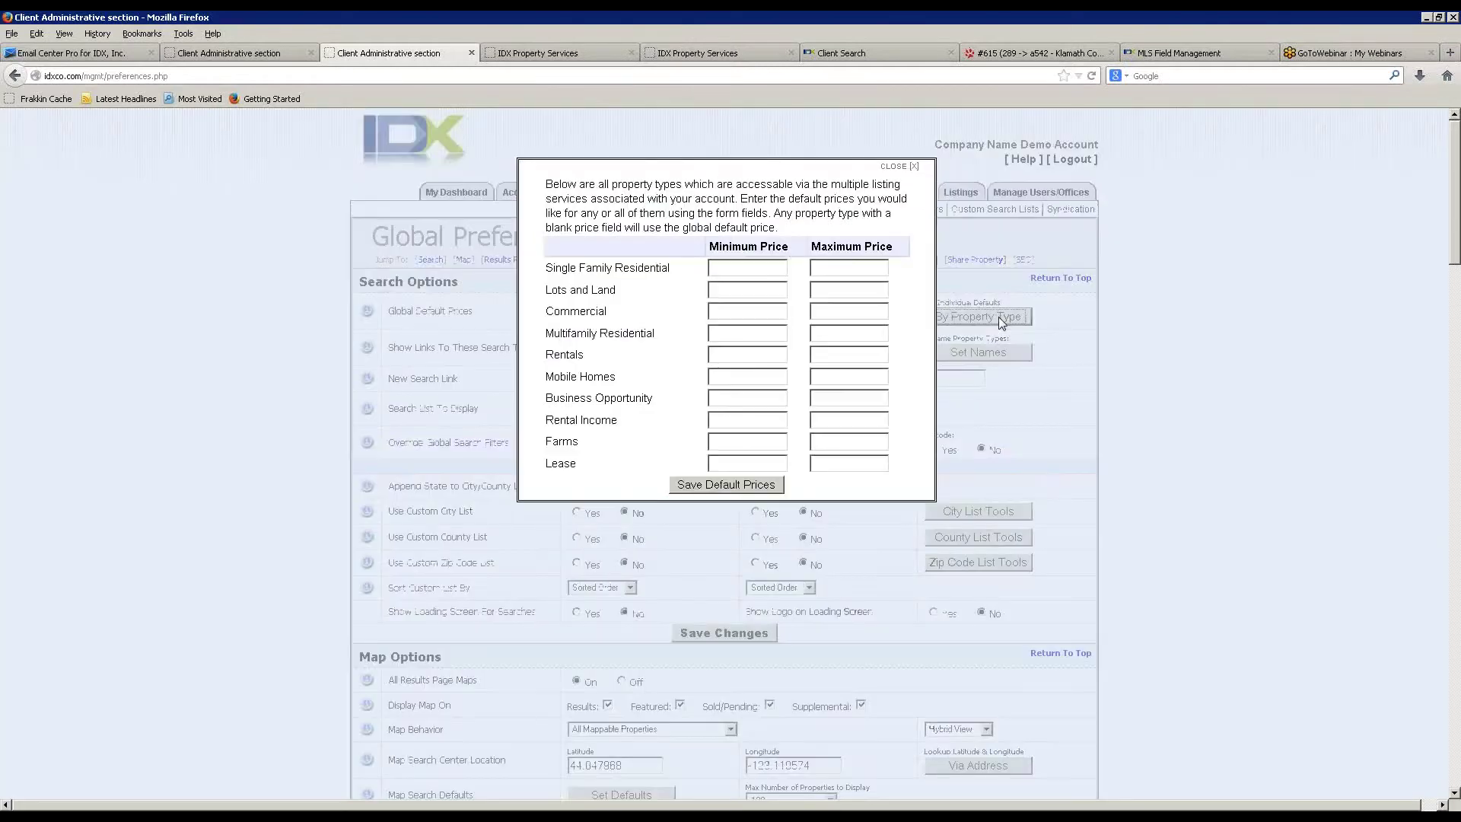
click(766, 293)
click(912, 167)
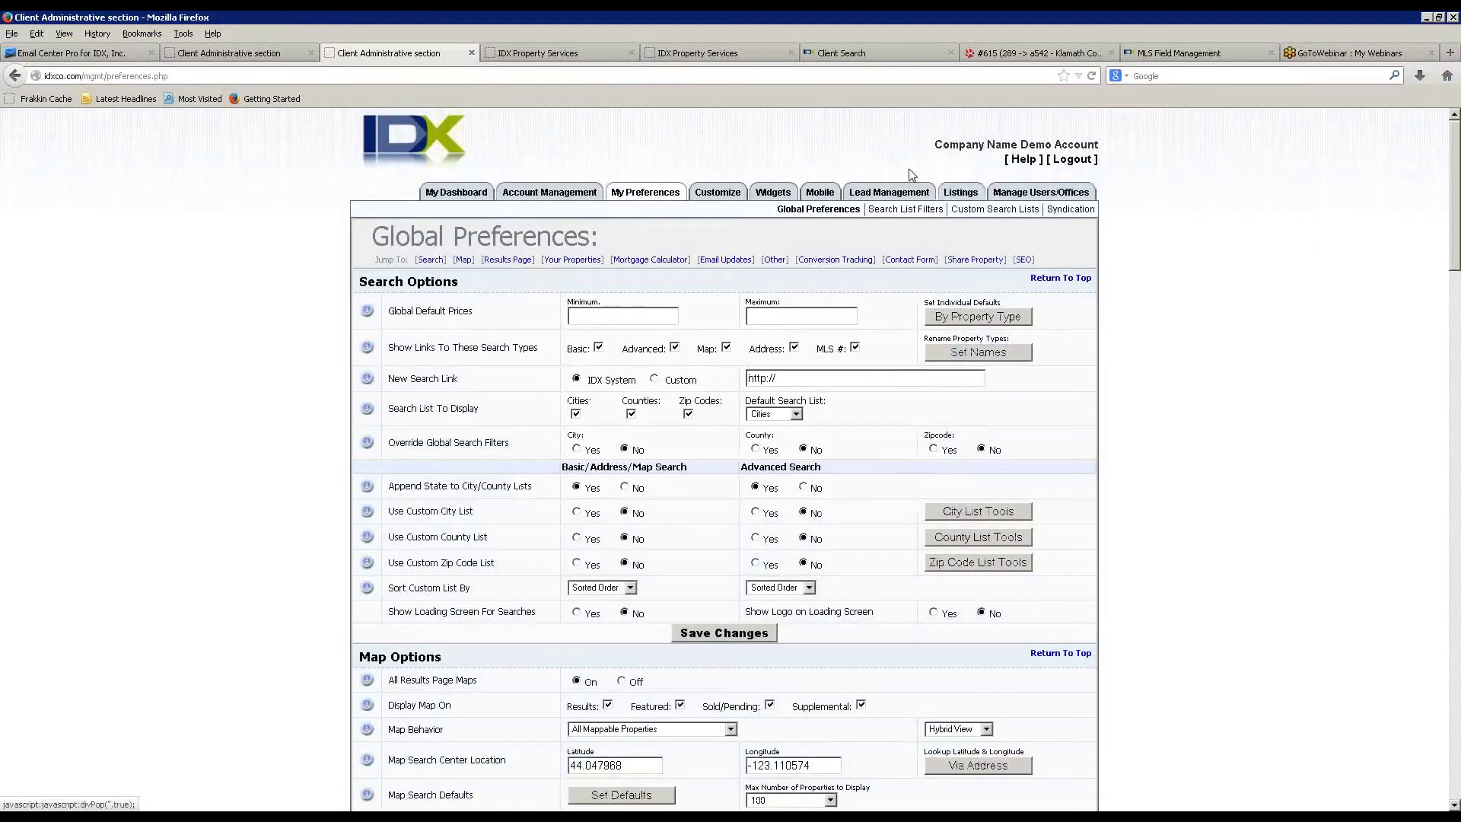
- View the custom property type names, highlight Single Family Residential and its custom name, and close the form without changes
click(984, 354)
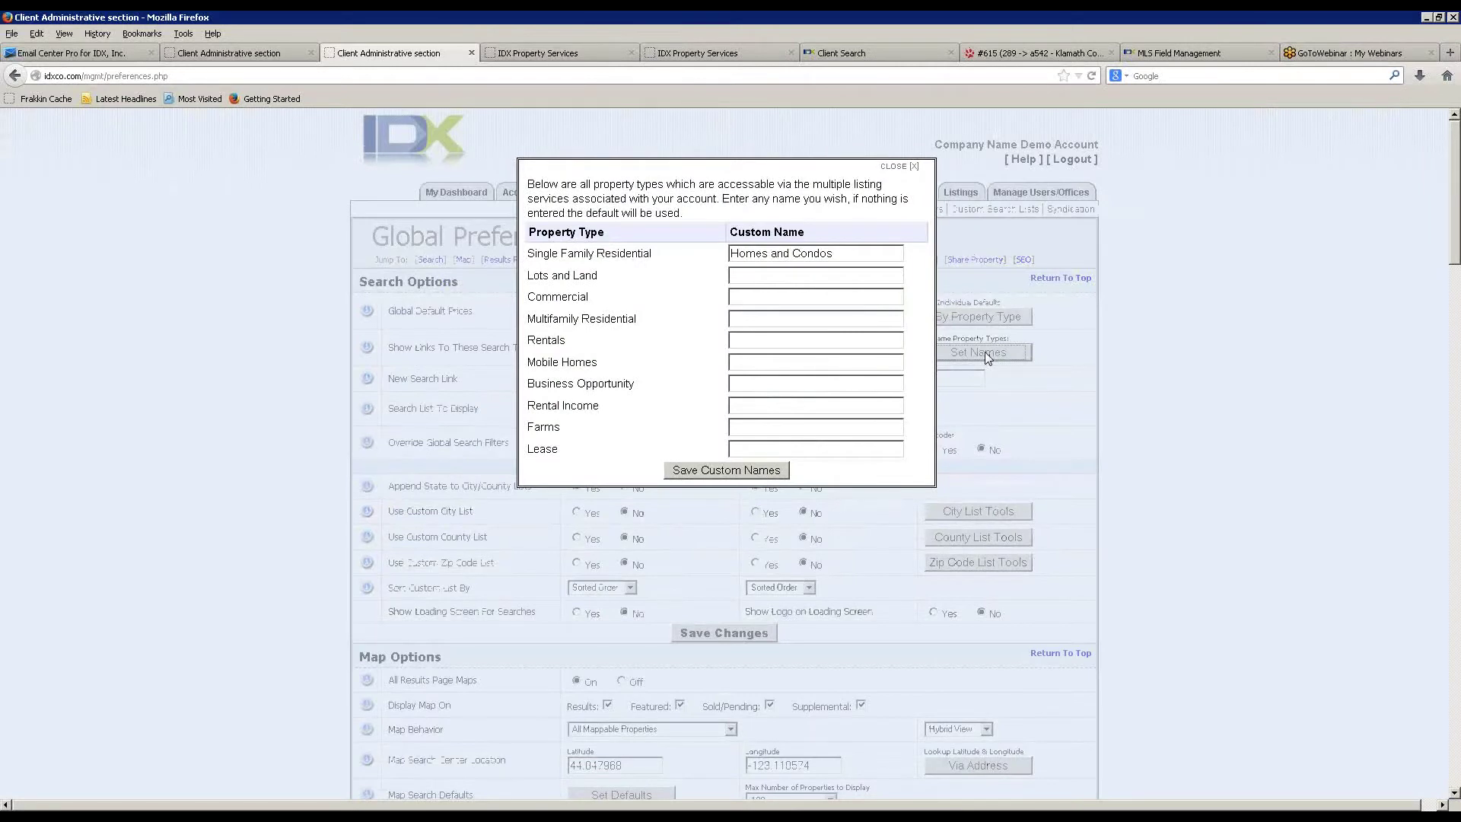
drag(668, 258, 531, 249)
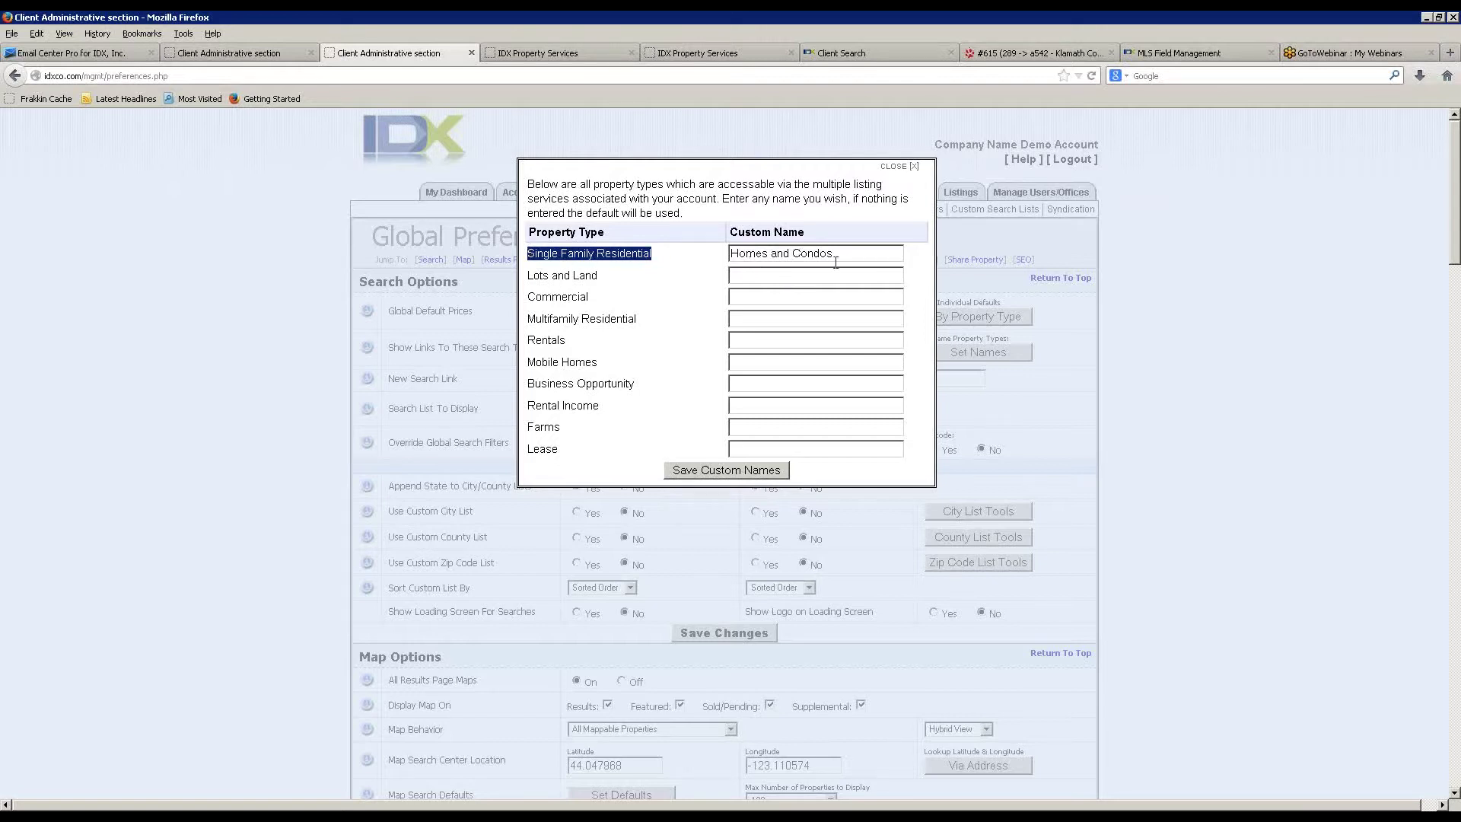
click(888, 257)
drag(888, 257, 690, 249)
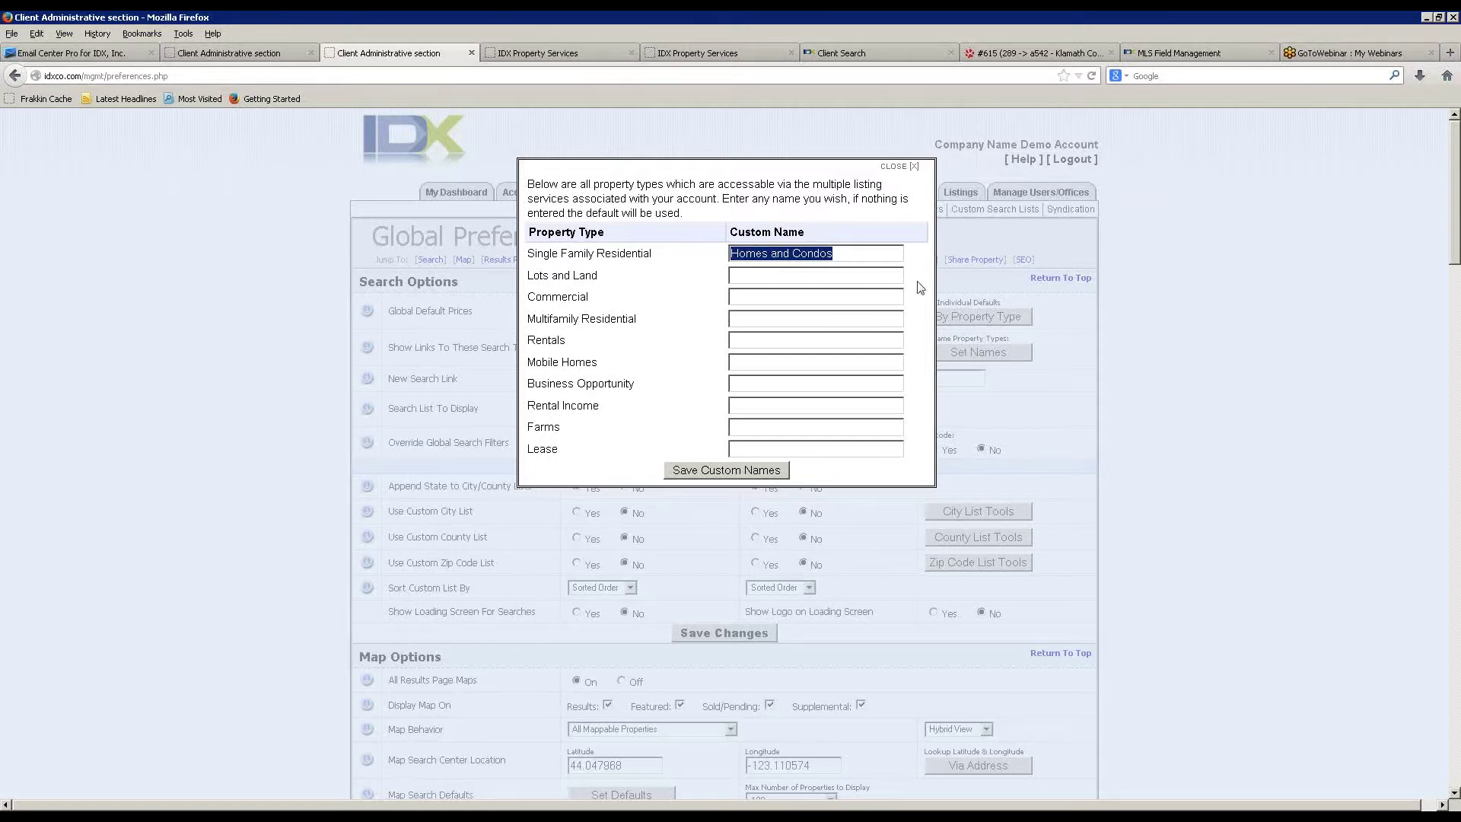
click(883, 253)
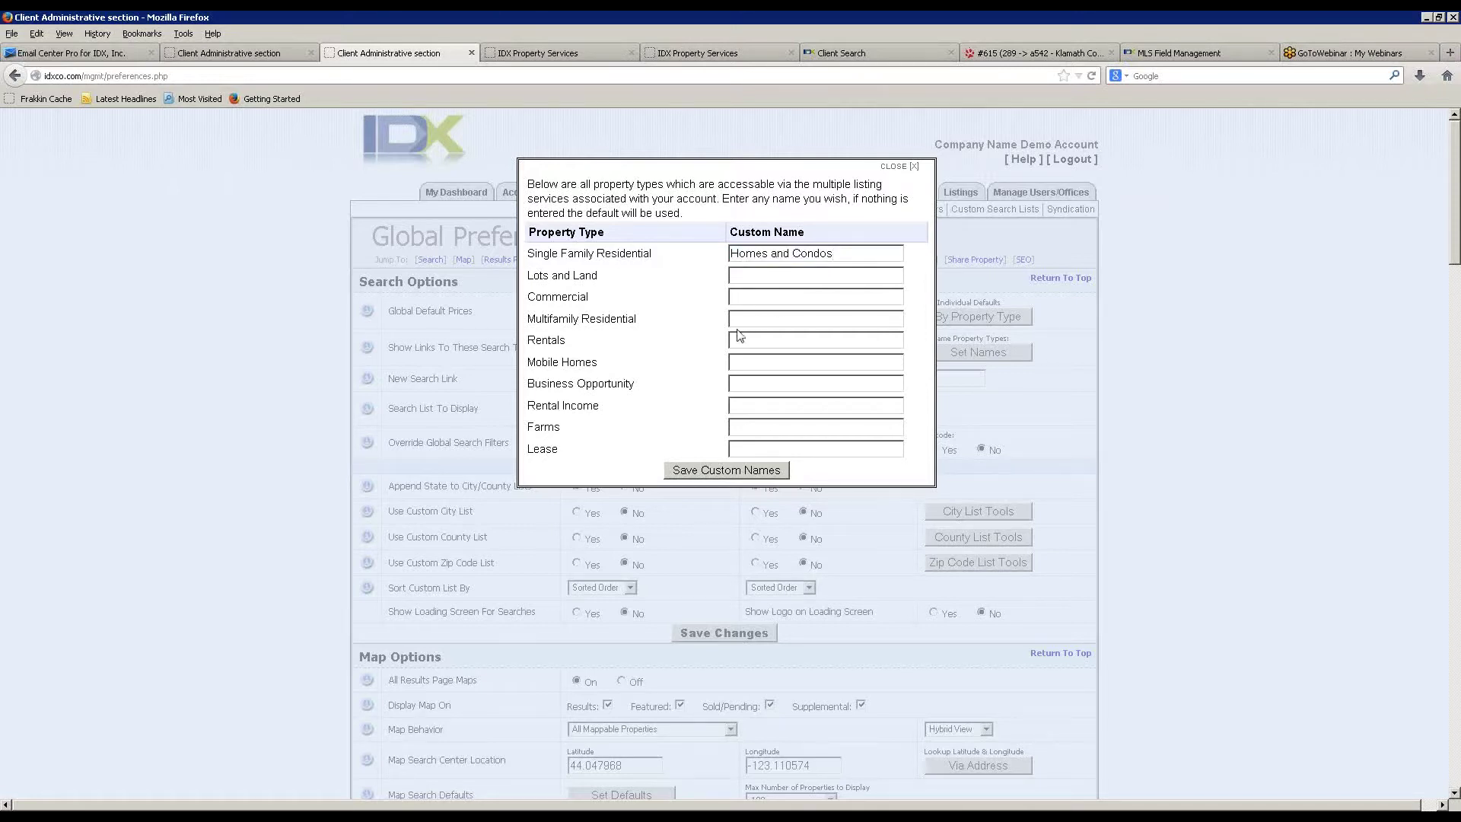
click(903, 172)
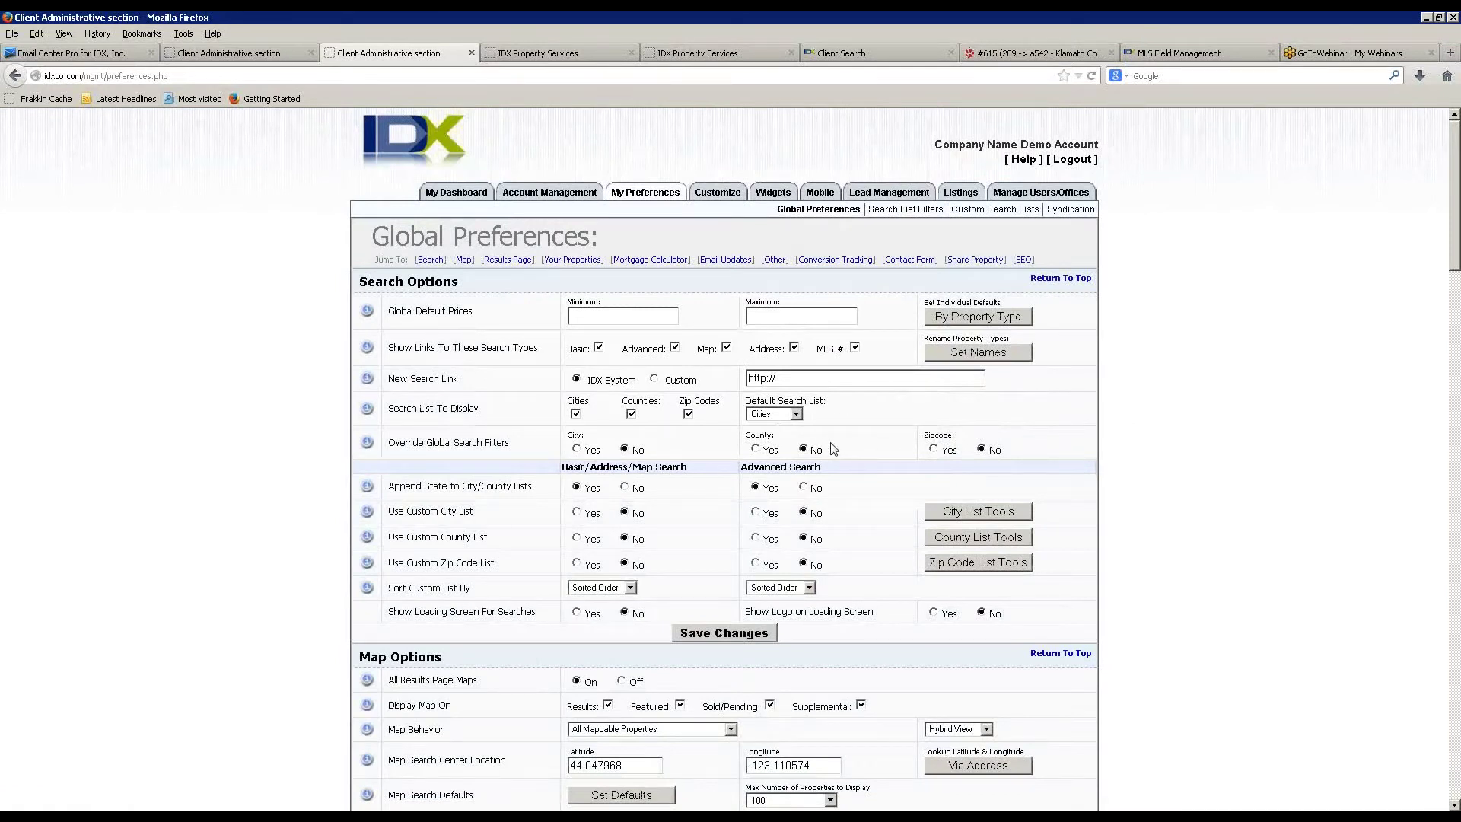
- Highlight the New Search Link URL and examine the map, results page, property and mortgage calculator preferences down to the Email Update Options
drag(787, 378, 639, 380)
click(1110, 426)
scroll(1159, 461, down, 1)
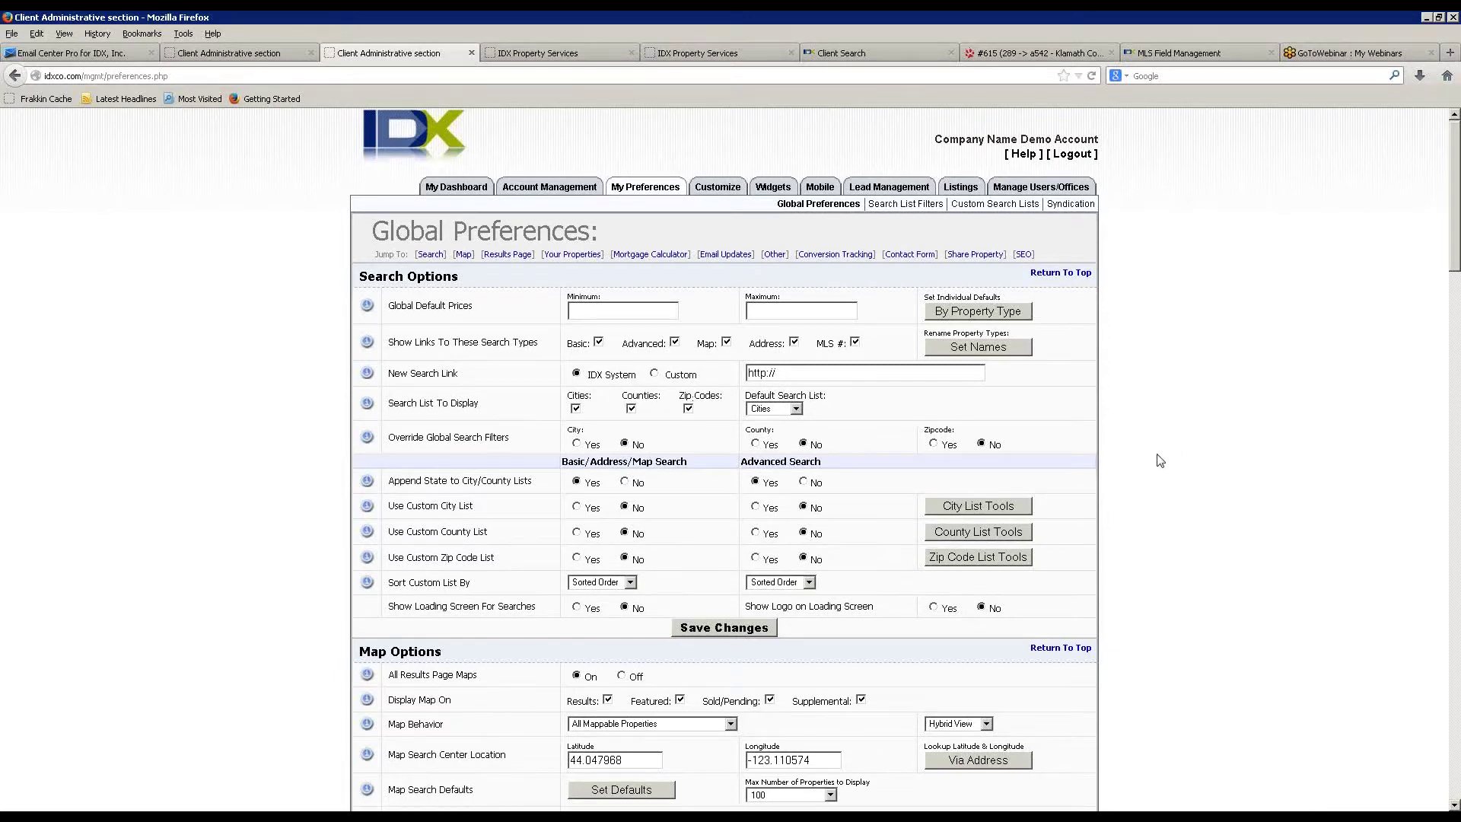
scroll(1157, 458, down, 7)
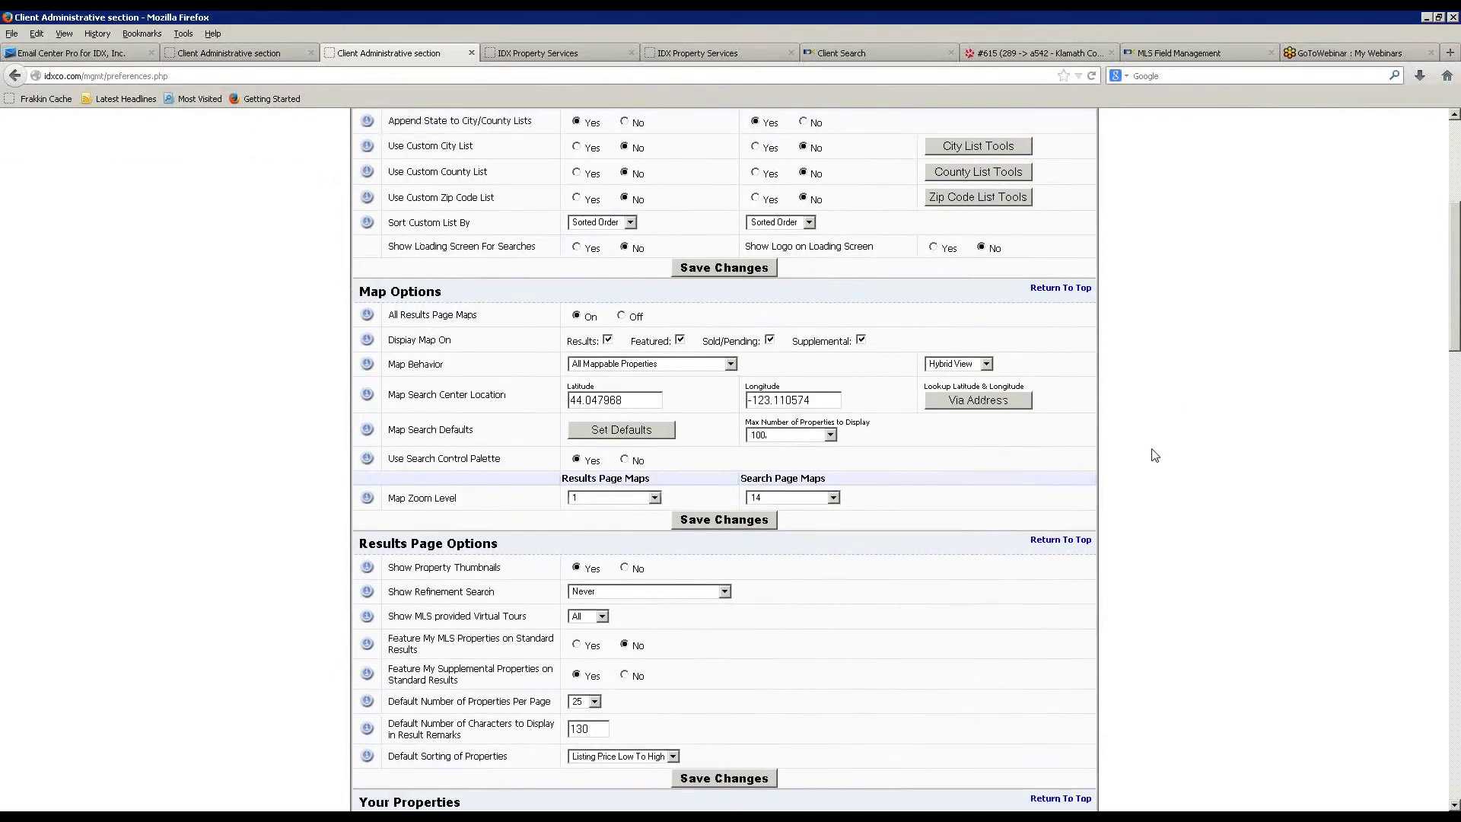
scroll(1153, 454, down, 1)
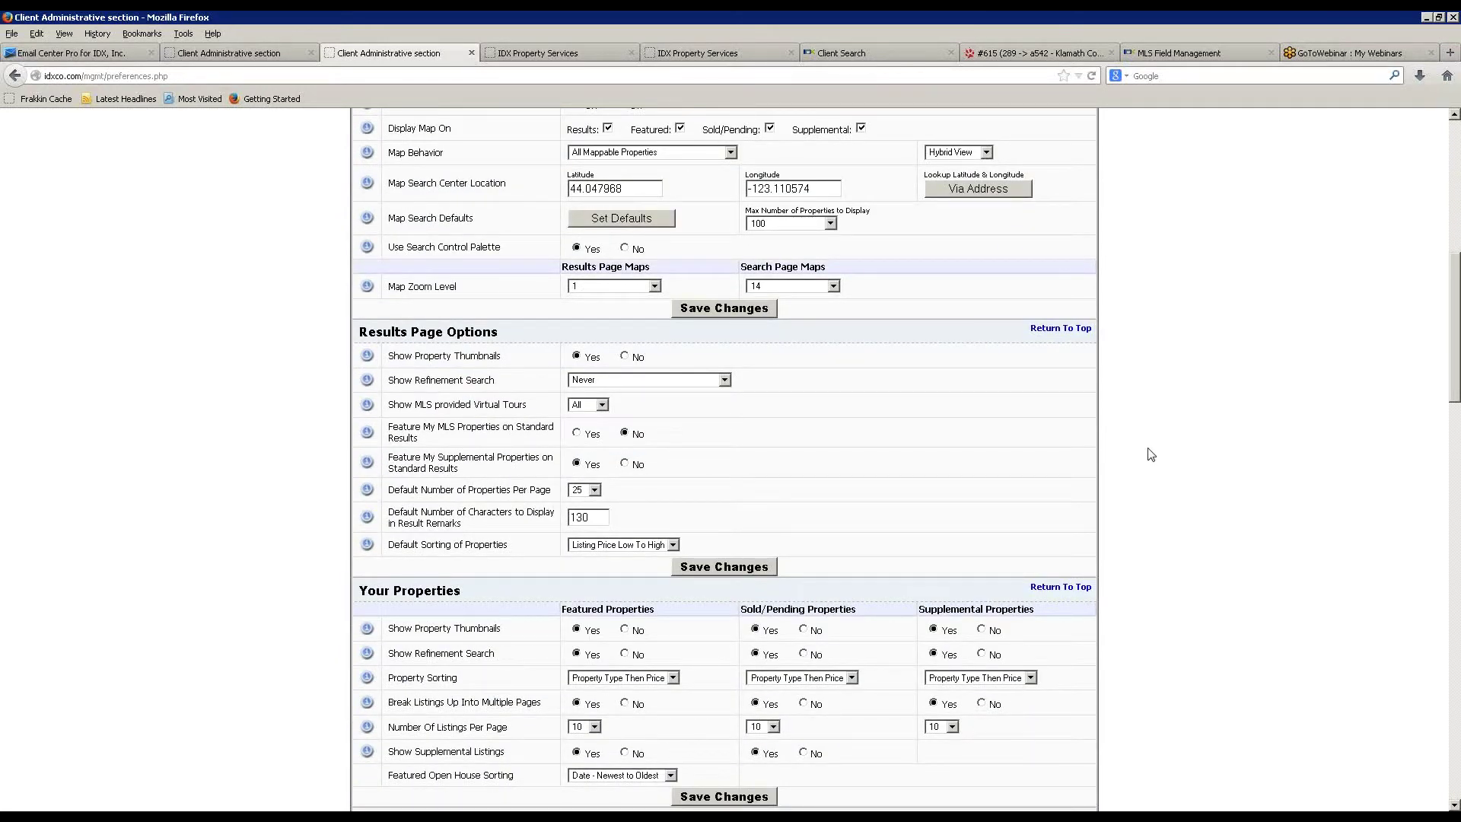
scroll(1151, 454, down, 3)
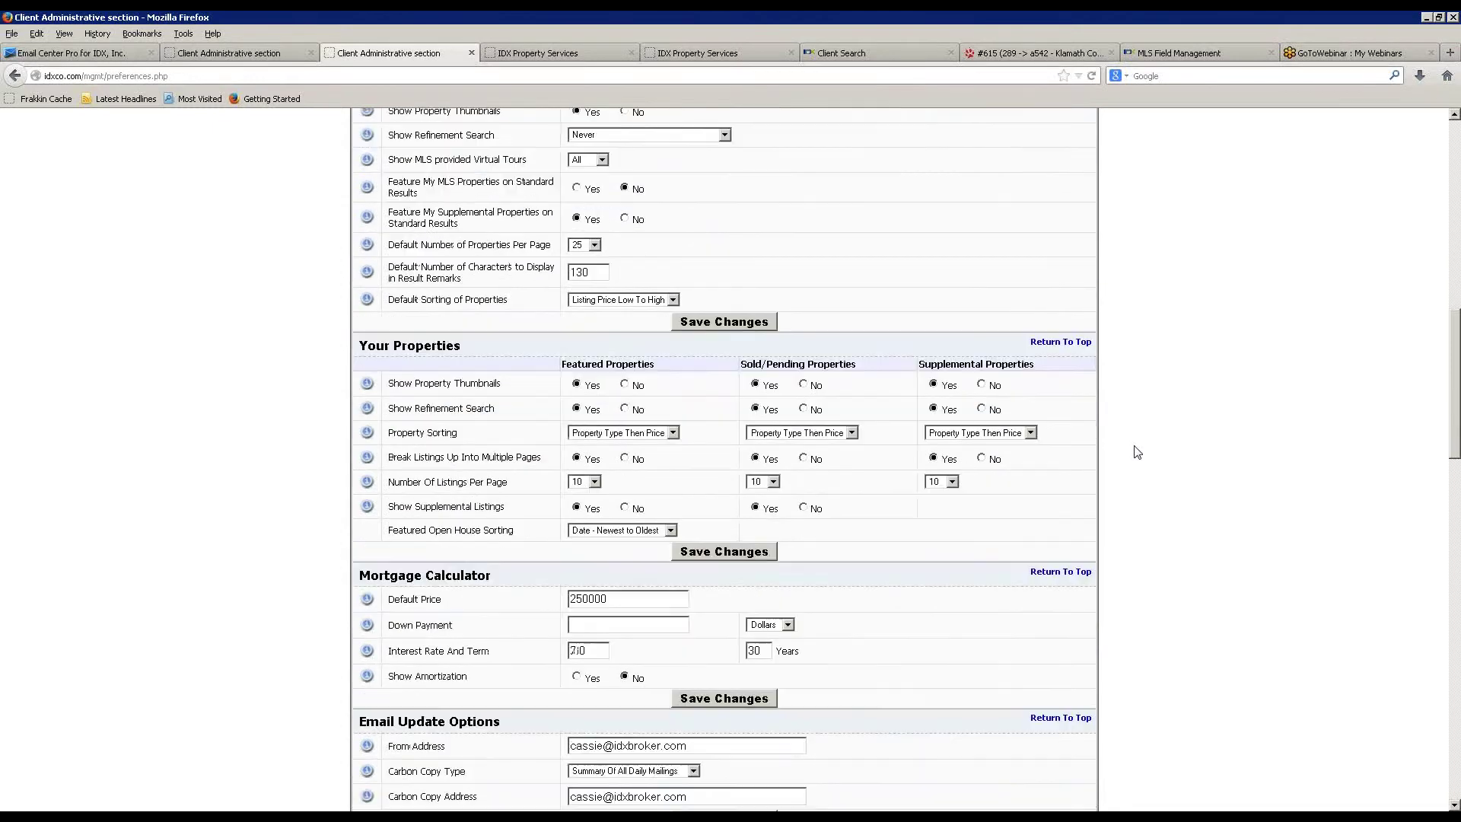
scroll(1137, 450, down, 4)
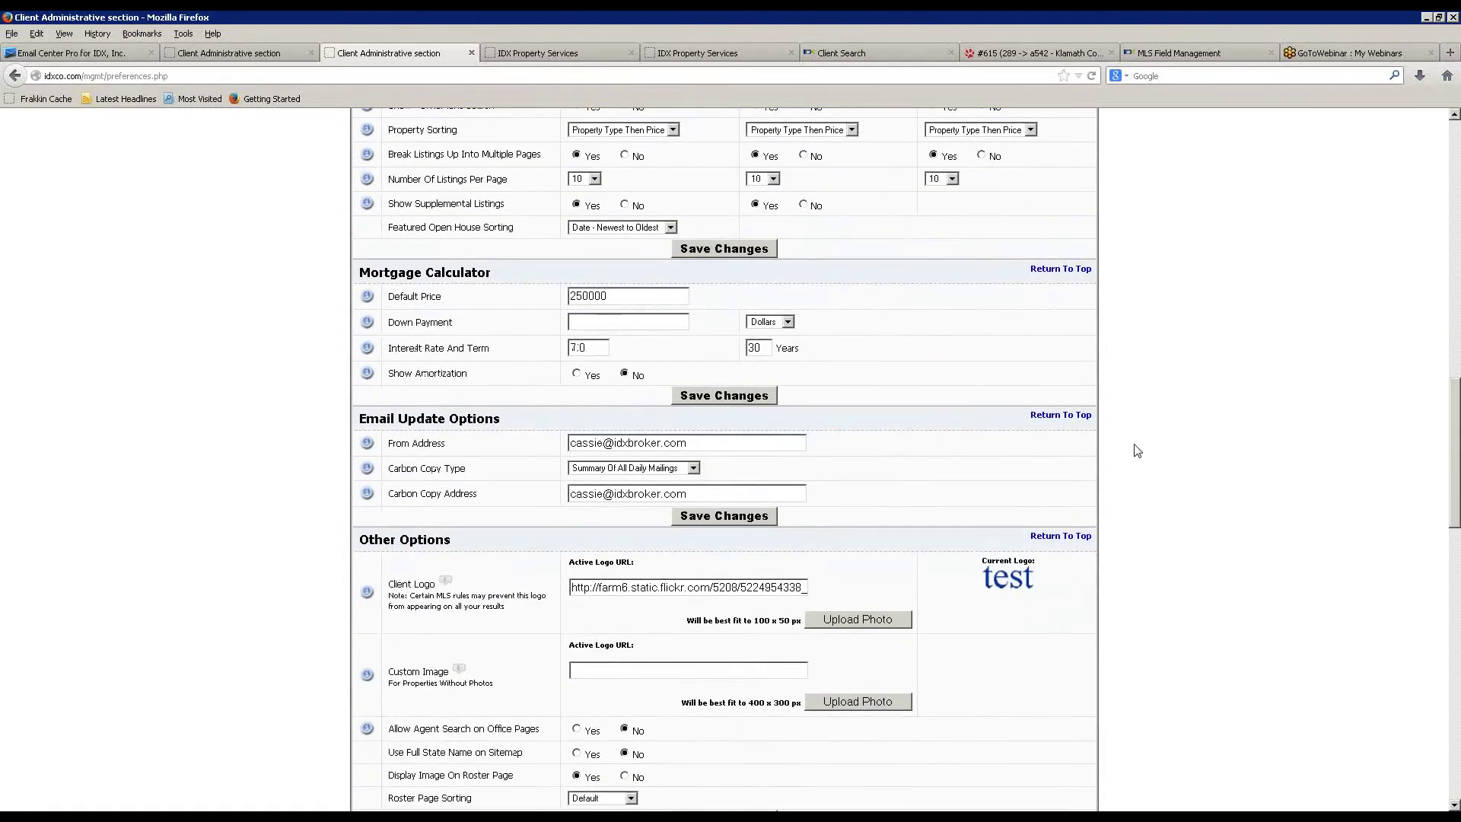
scroll(1135, 447, down, 3)
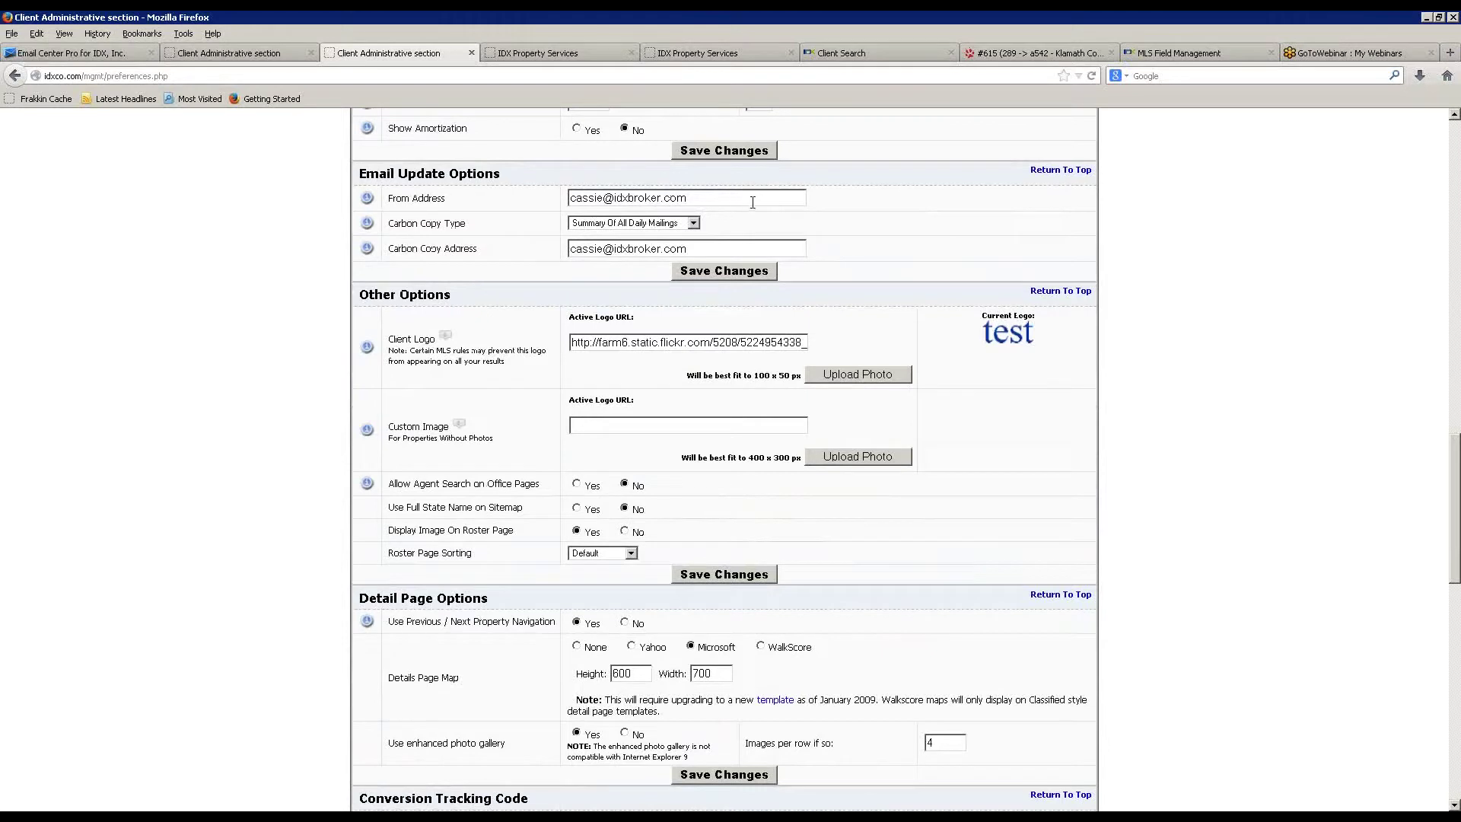
- Inspect the email updates' From Address and Carbon Copy Type choices, and point out the Client Logo and Custom Image URL fields
drag(753, 197, 530, 201)
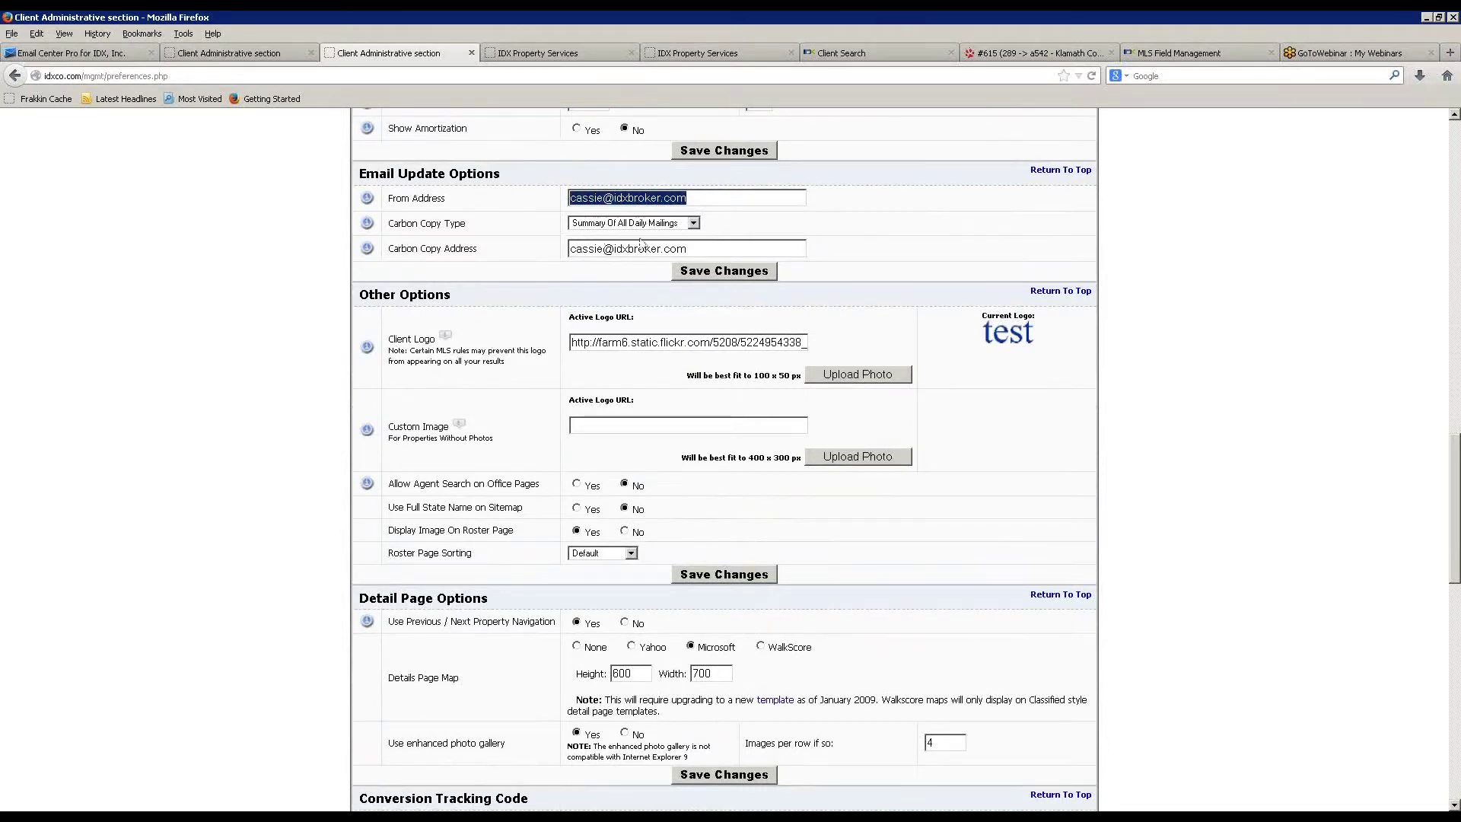
click(668, 222)
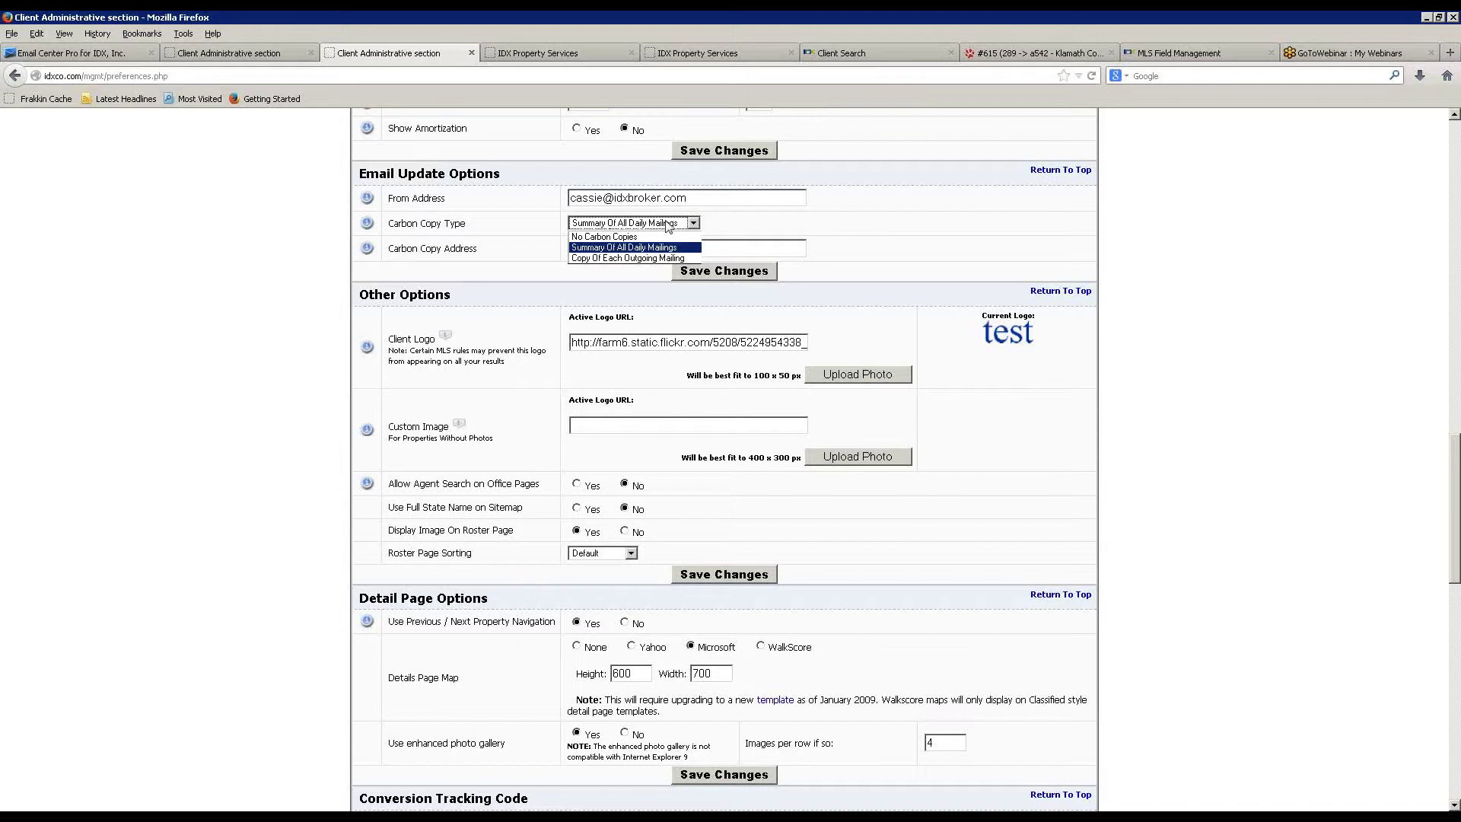
click(666, 223)
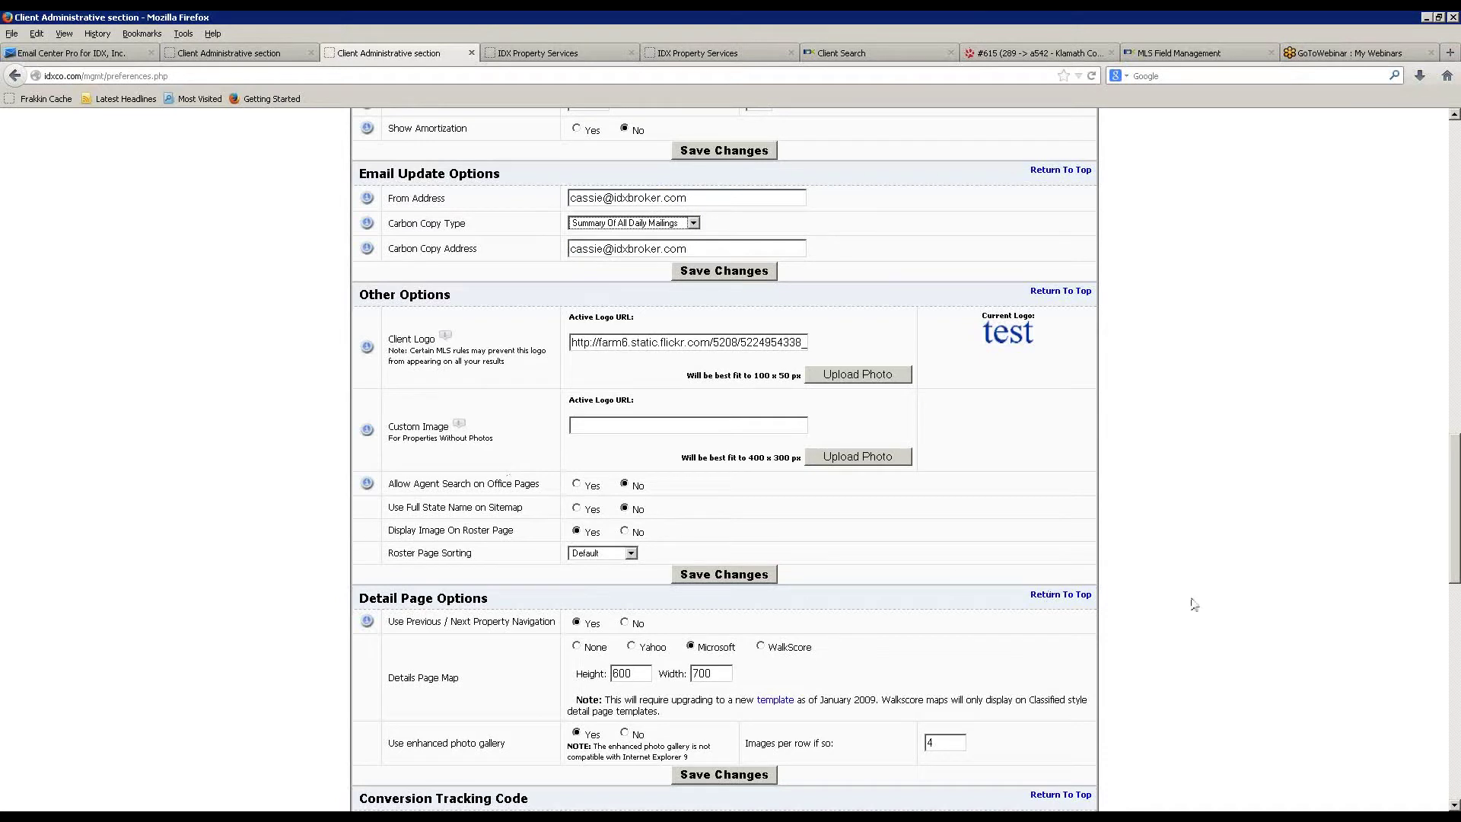
click(610, 343)
click(619, 427)
- Select WalkScore as the Details Page Map in the Detail Page Options
scroll(772, 456, down, 5)
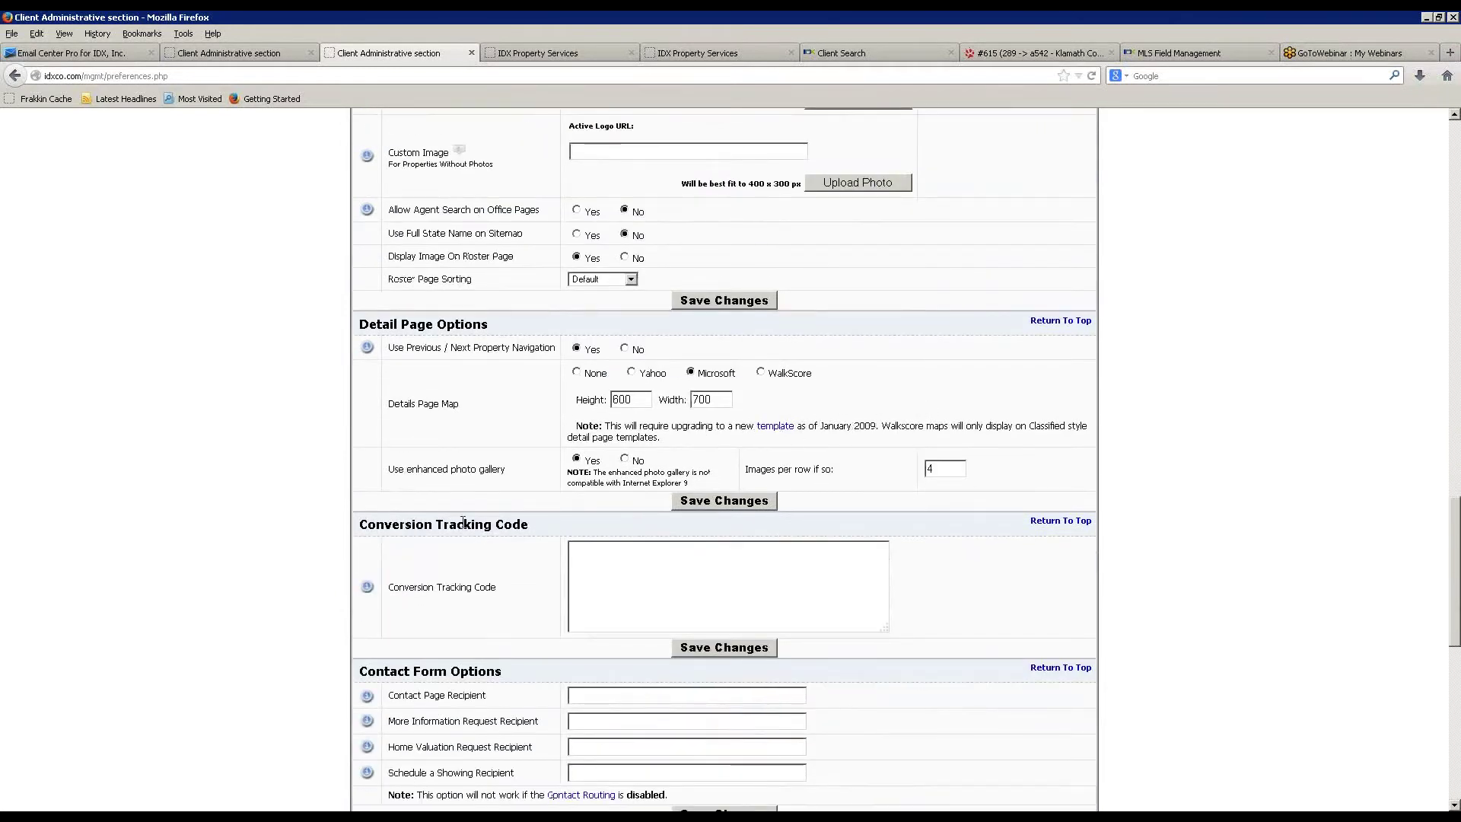
scroll(311, 502, down, 1)
scroll(312, 500, down, 1)
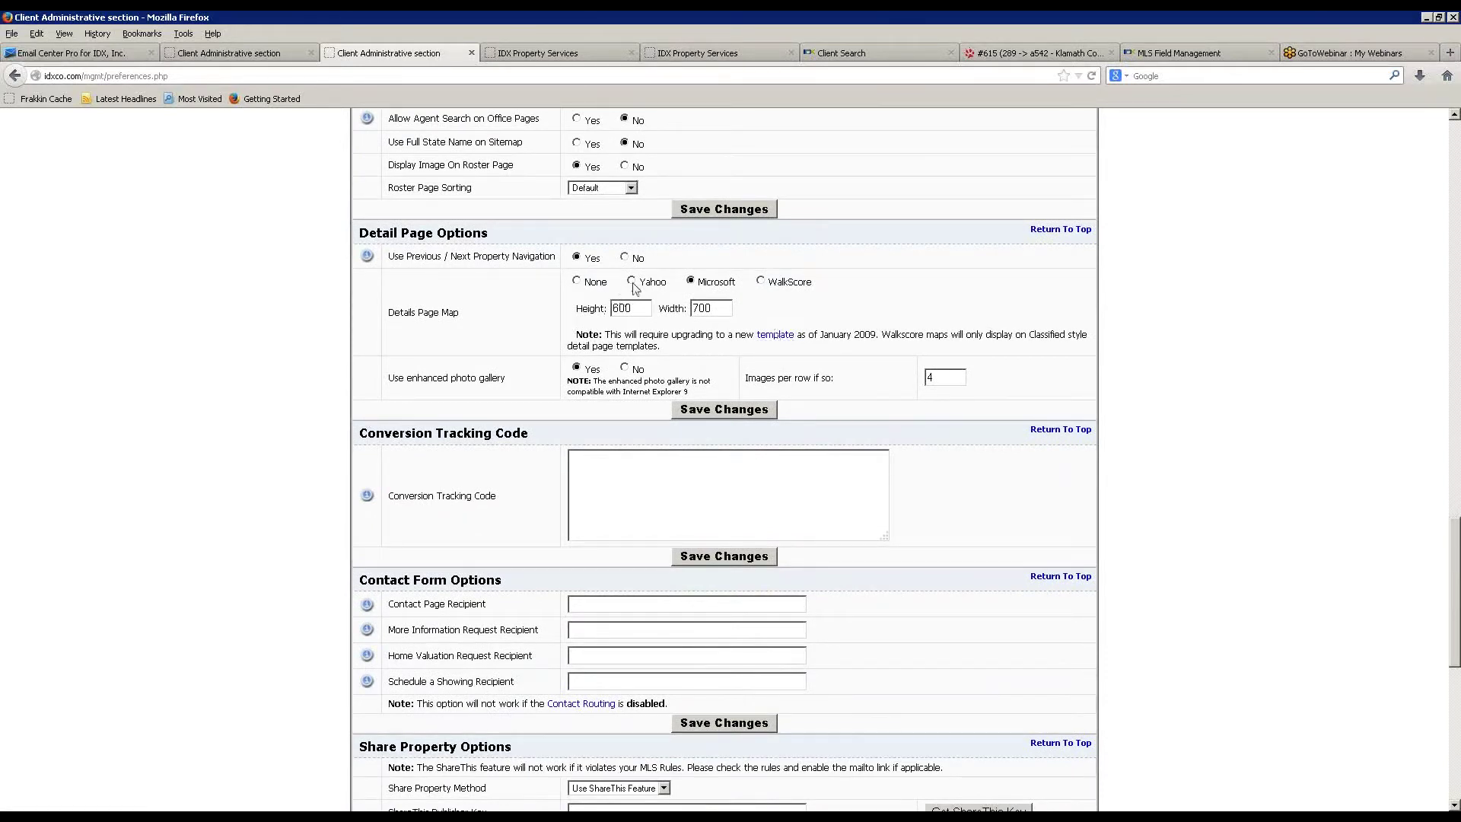
click(761, 281)
- Point out the Conversion Tracking Code field and review the contact form and share property options down to the SEO Options
click(748, 460)
scroll(328, 551, down, 2)
scroll(331, 541, down, 2)
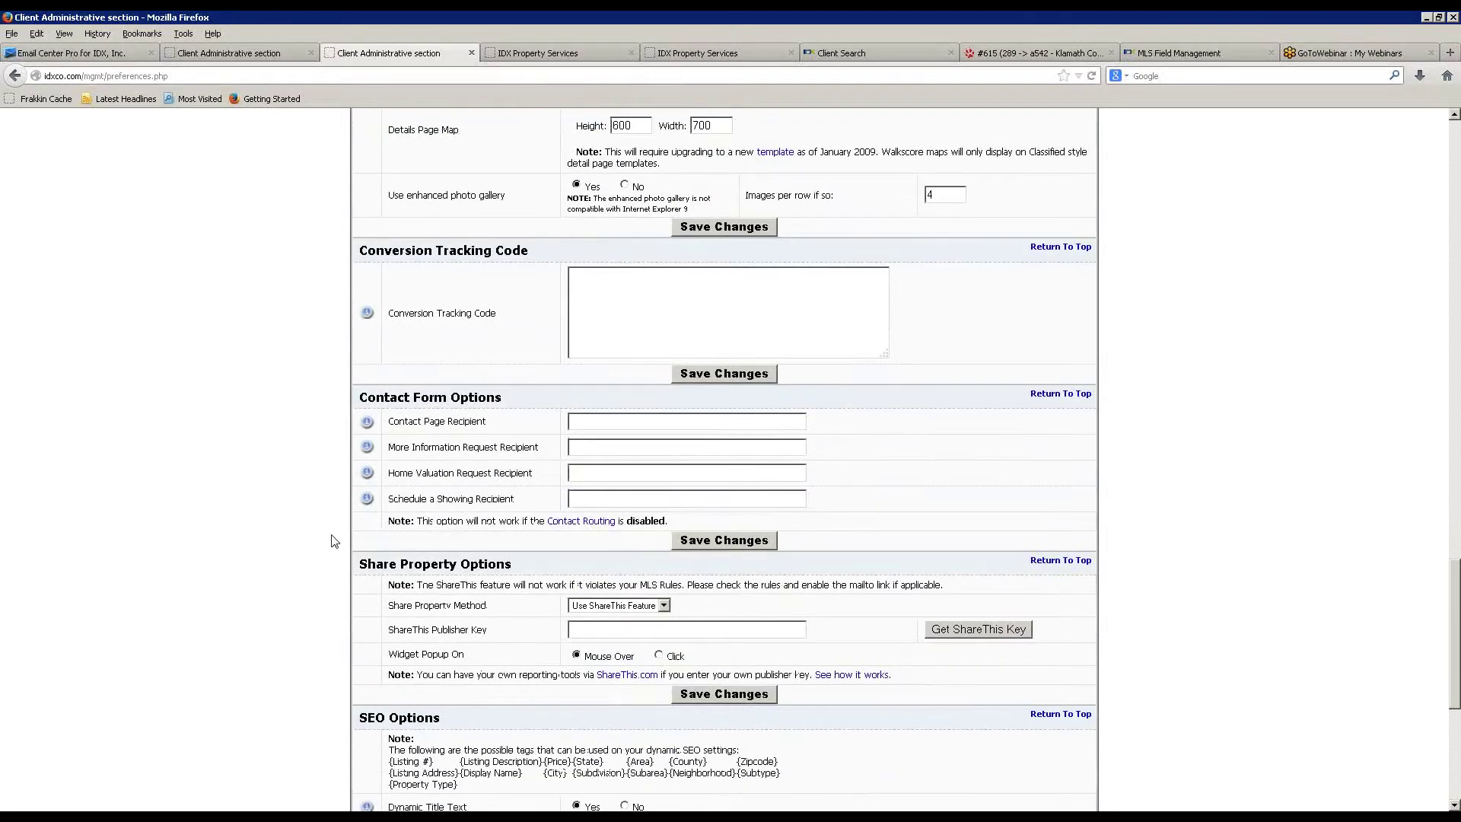
scroll(339, 526, down, 8)
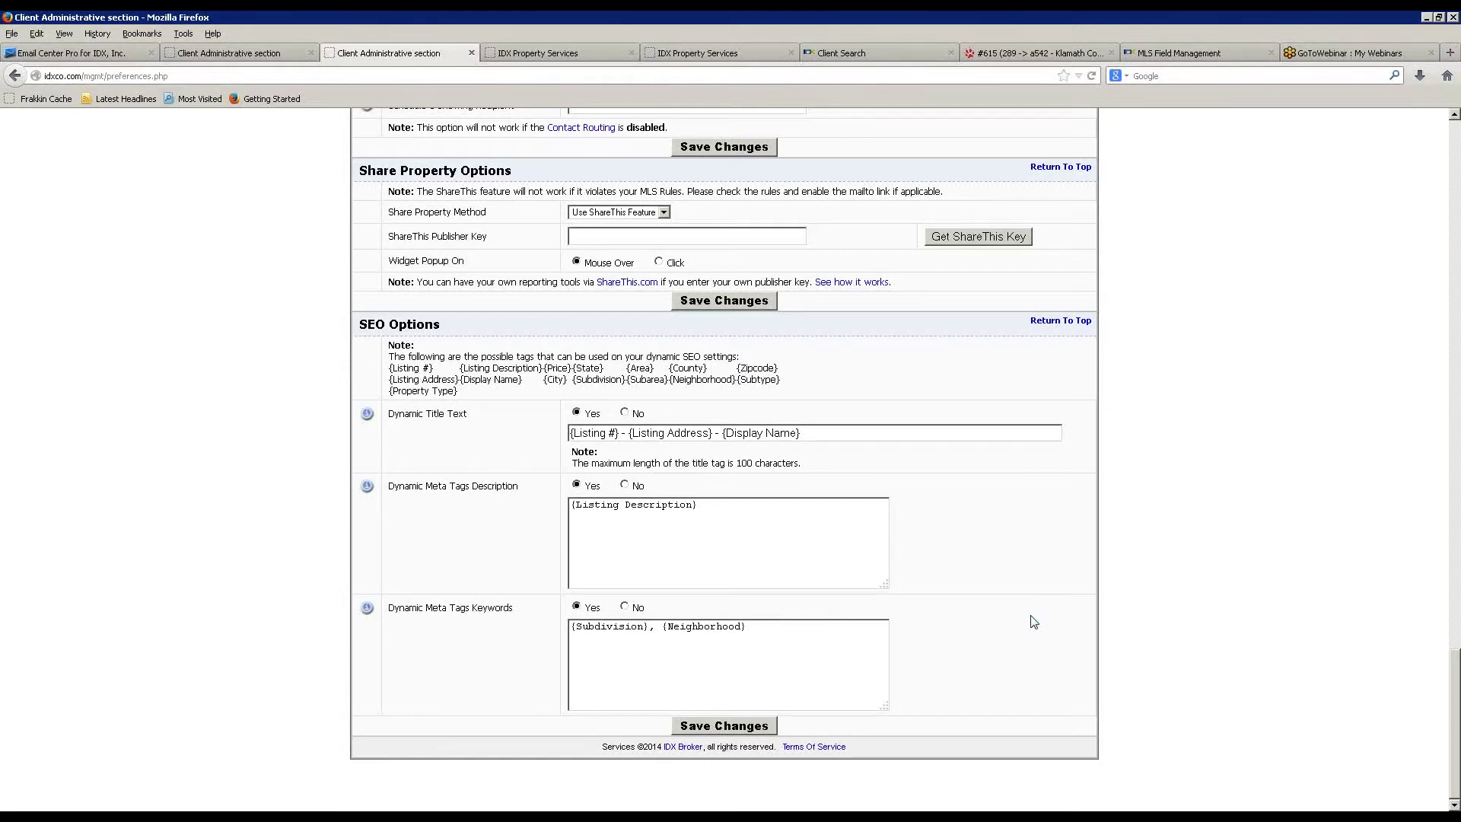
- Highlight the available SEO tags such as {Listing #}, and the tag combination in the Dynamic Title Text field
drag(801, 433, 534, 413)
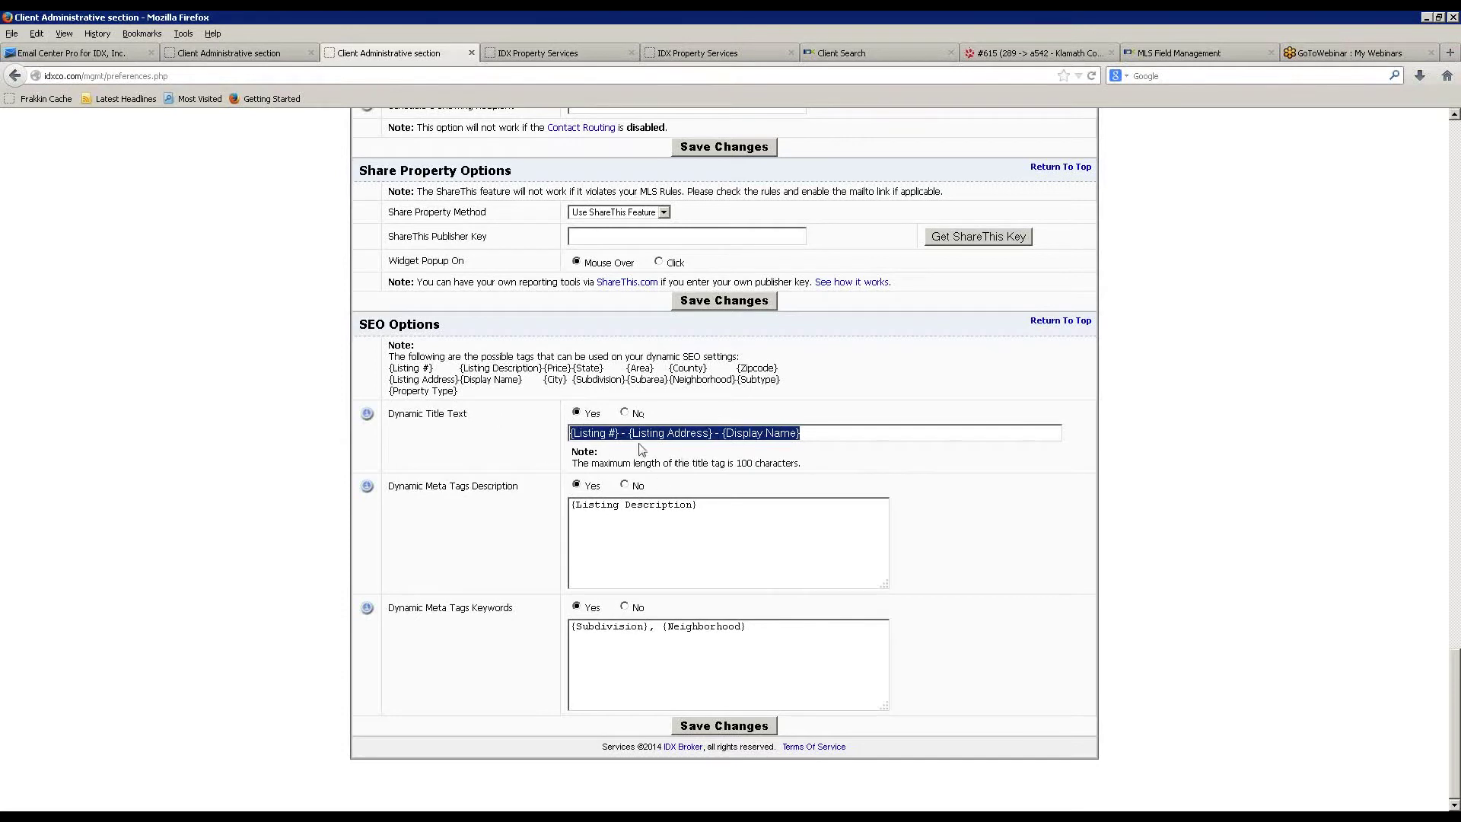
click(394, 368)
drag(394, 368, 435, 369)
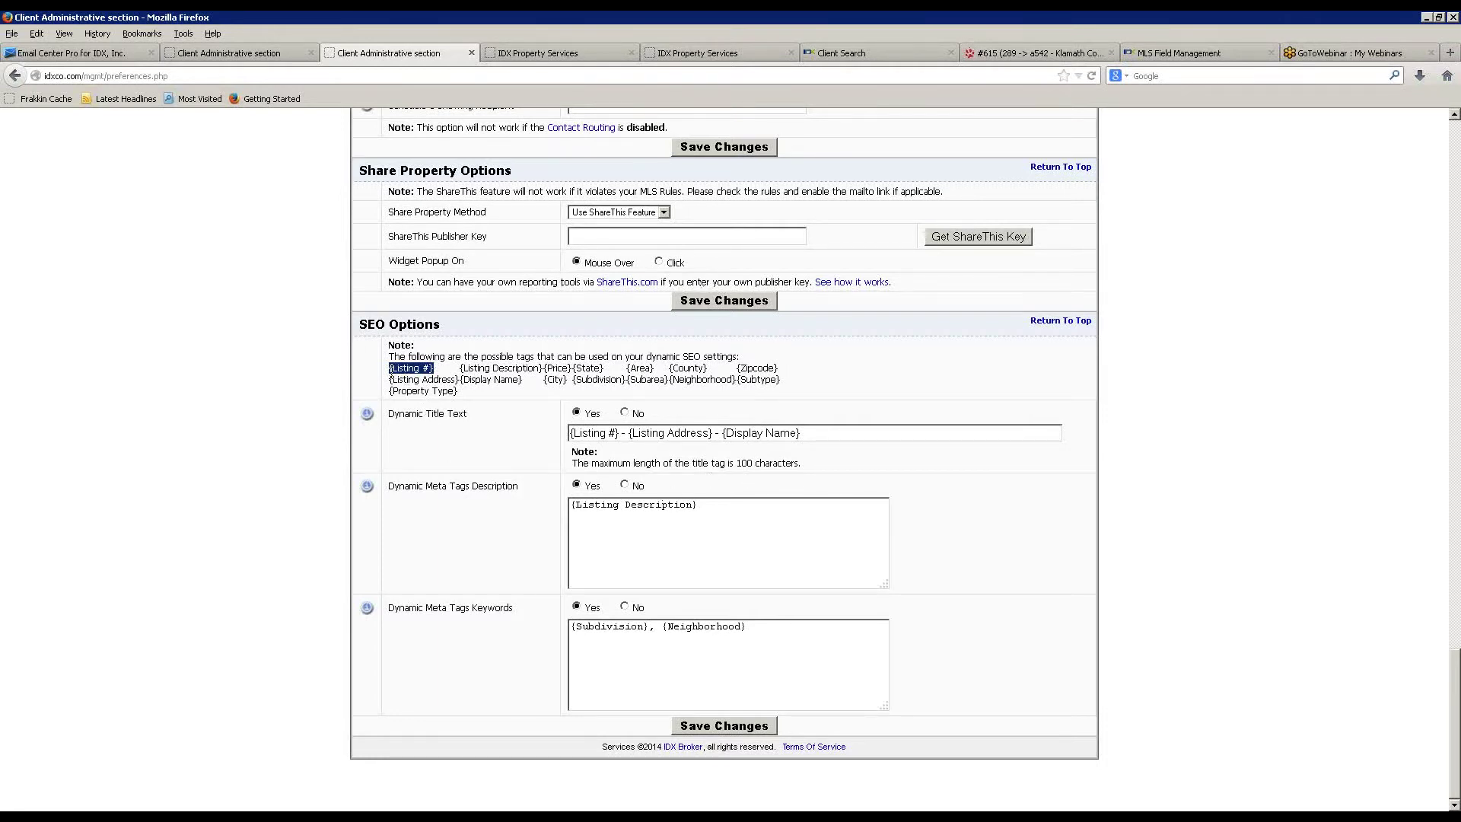
click(392, 376)
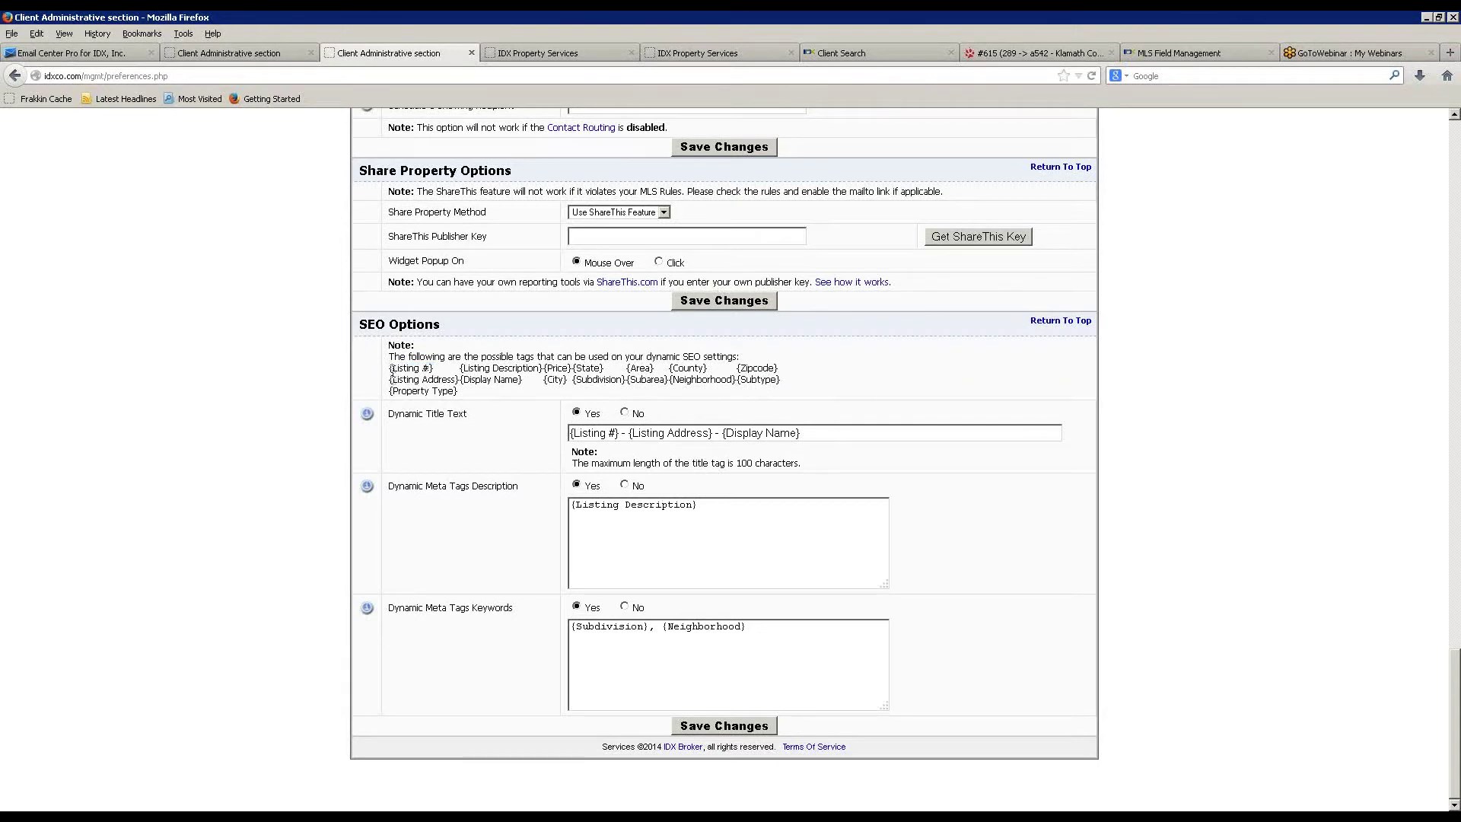
mouse_move(461, 389)
mouse_down()
mouse_move(508, 384)
mouse_move(460, 382)
mouse_up()
click(488, 382)
drag(618, 434, 569, 435)
click(836, 432)
drag(848, 438, 503, 441)
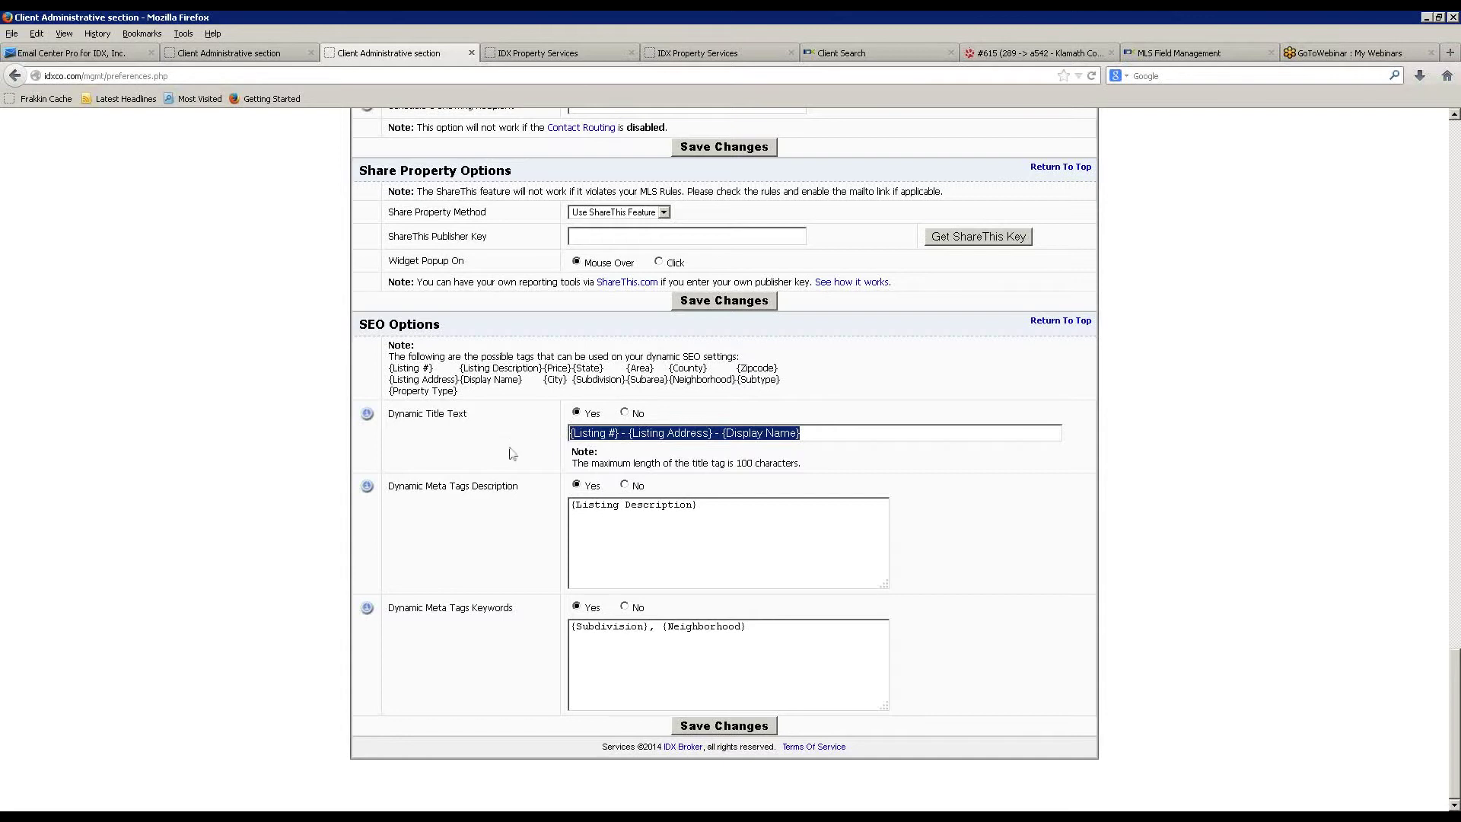
- Highlight the {Subdivision}, {Neighborhood} tags in the Dynamic Meta Tags Keywords field of the SEO Options
click(861, 574)
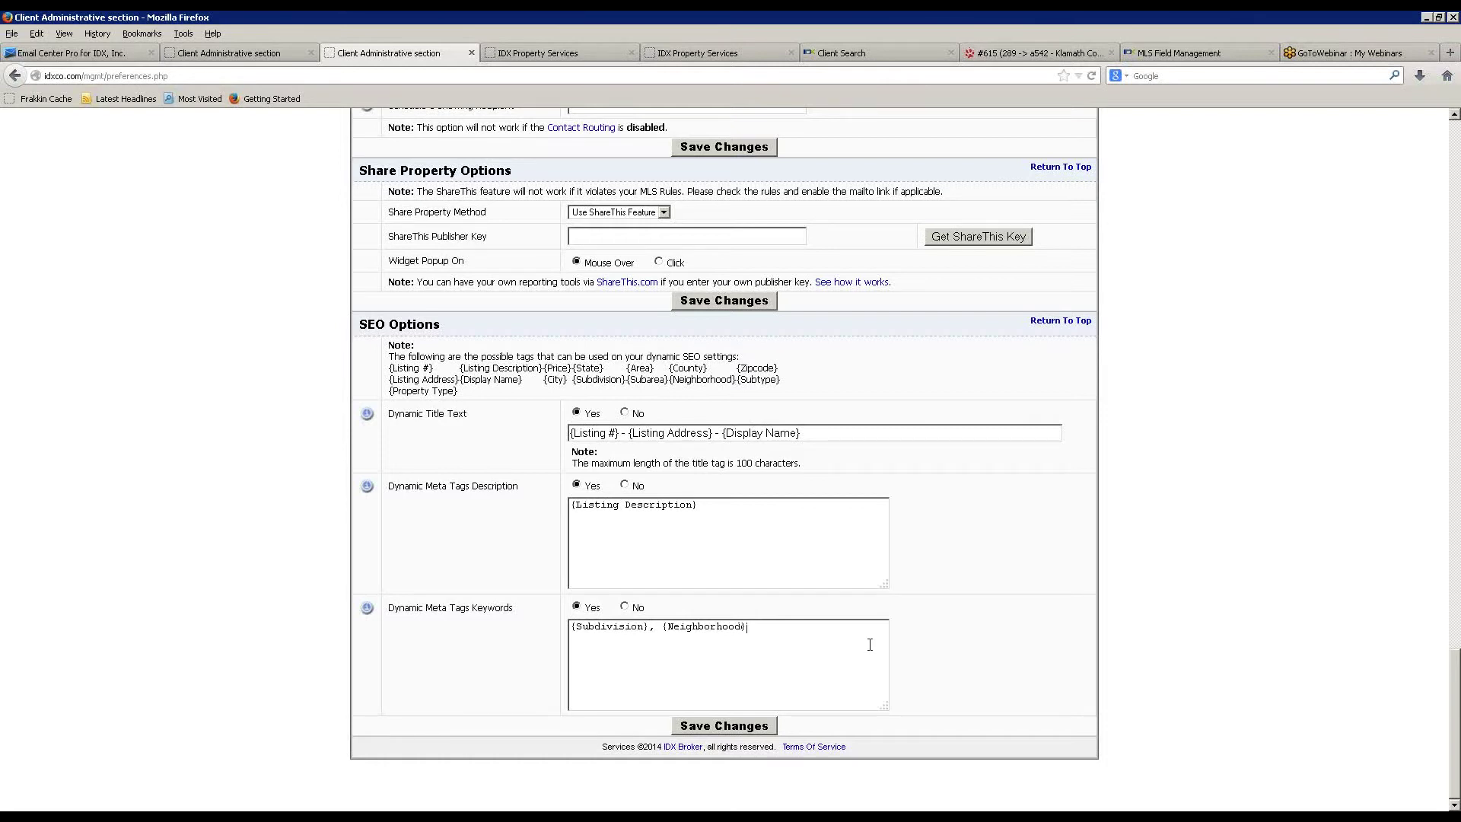
key(ctrl+a)
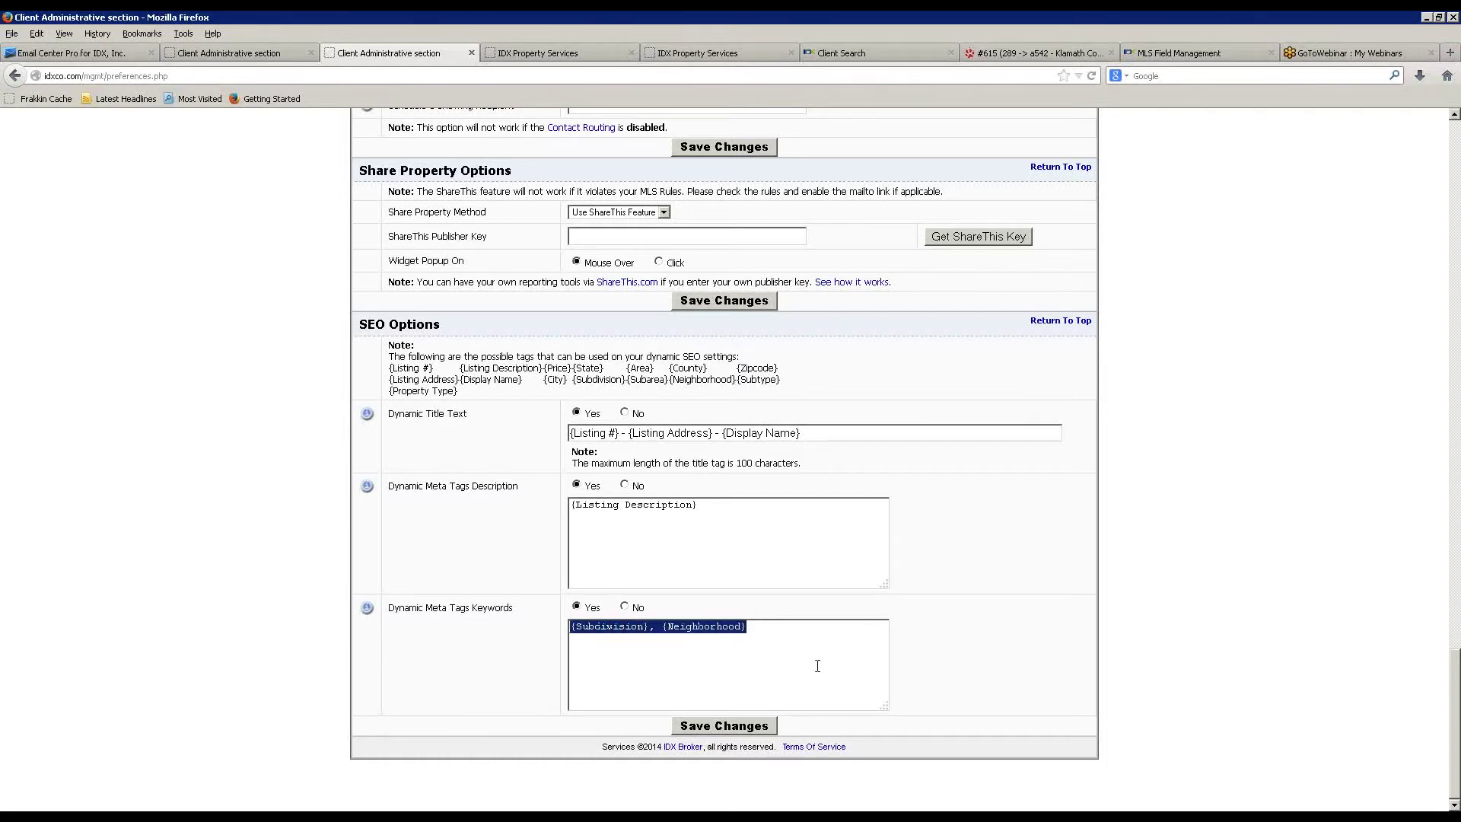
click(842, 660)
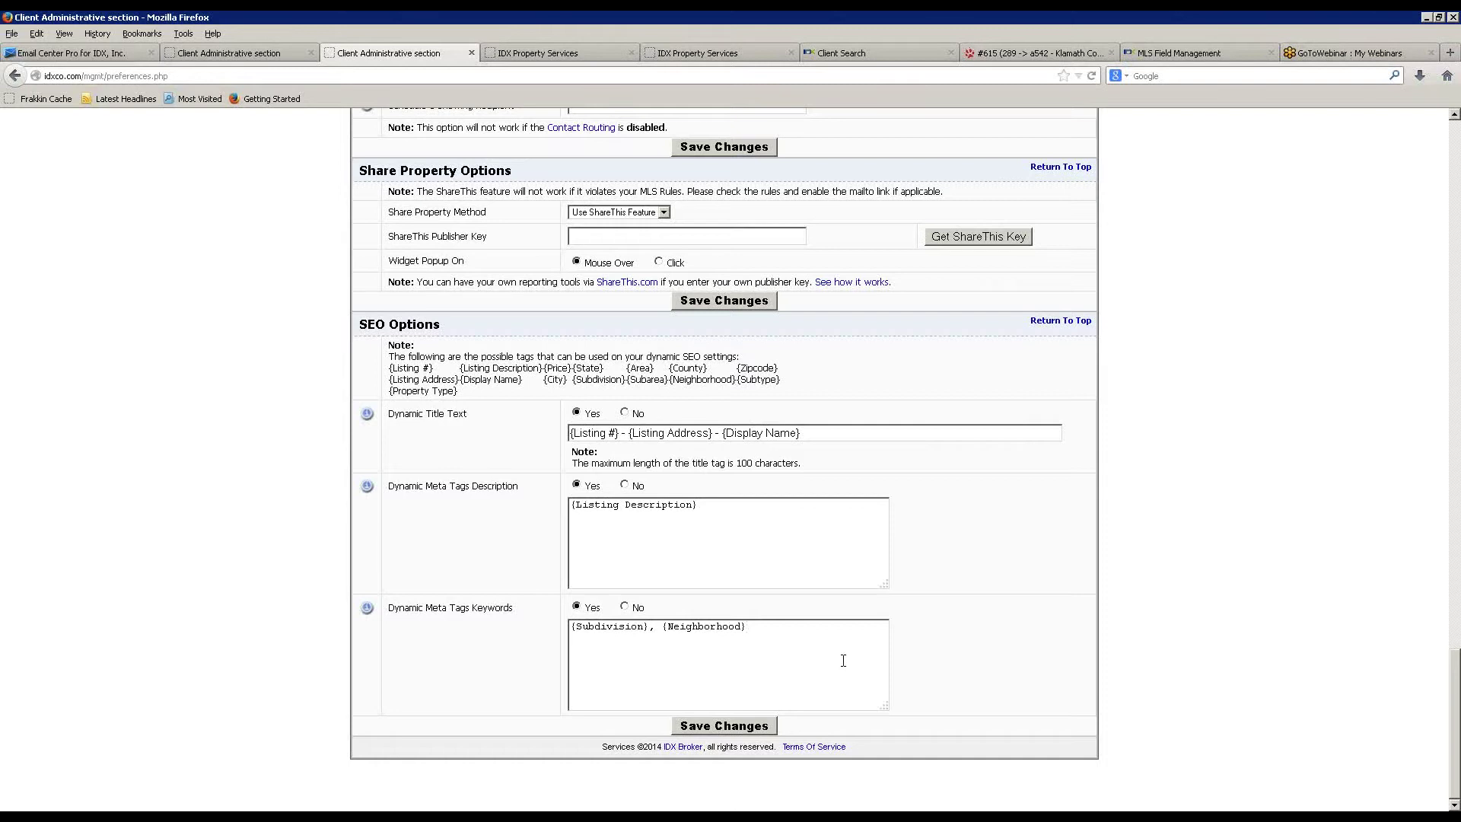
drag(836, 659, 426, 665)
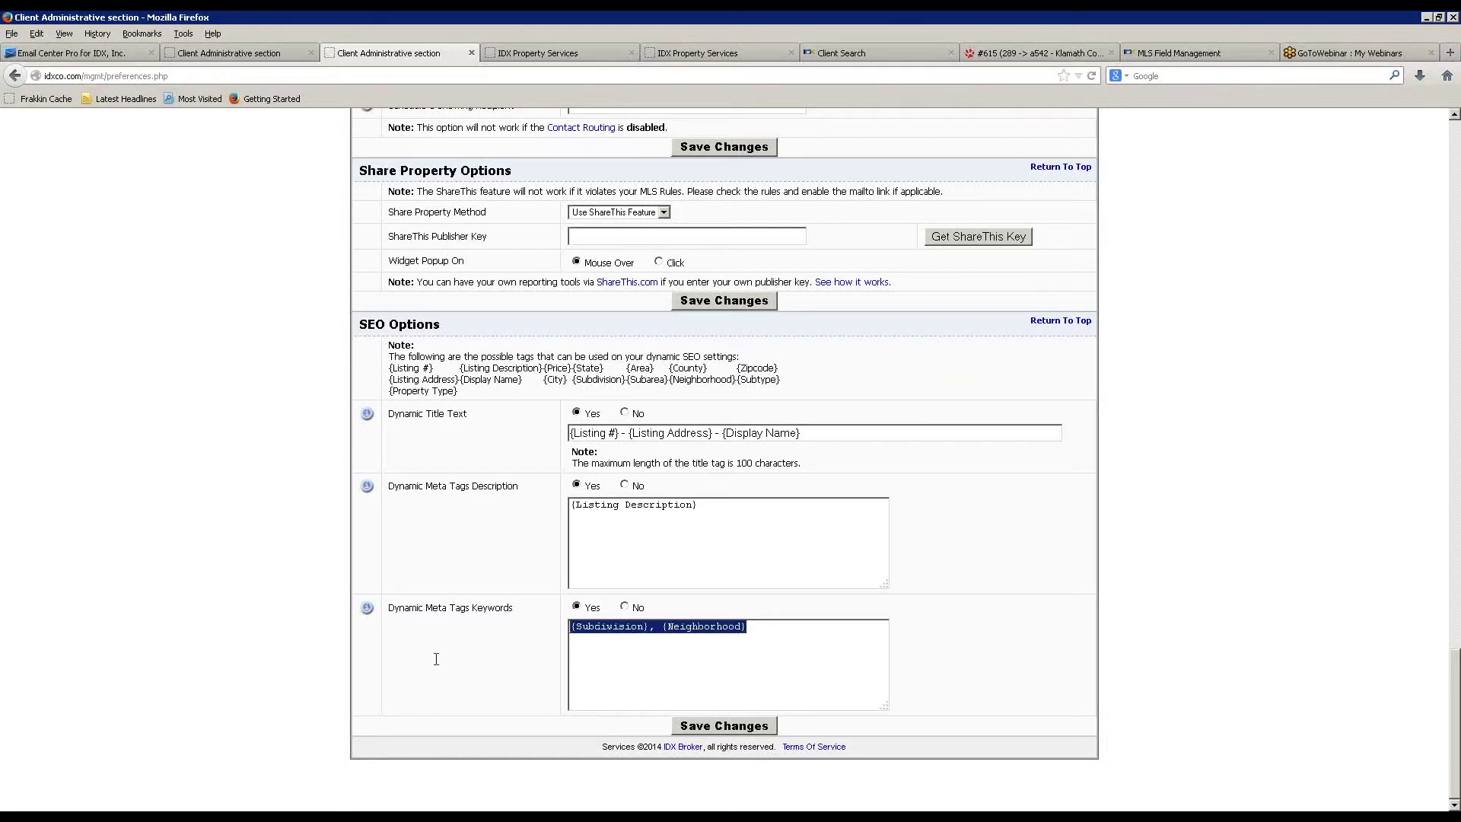
click(803, 555)
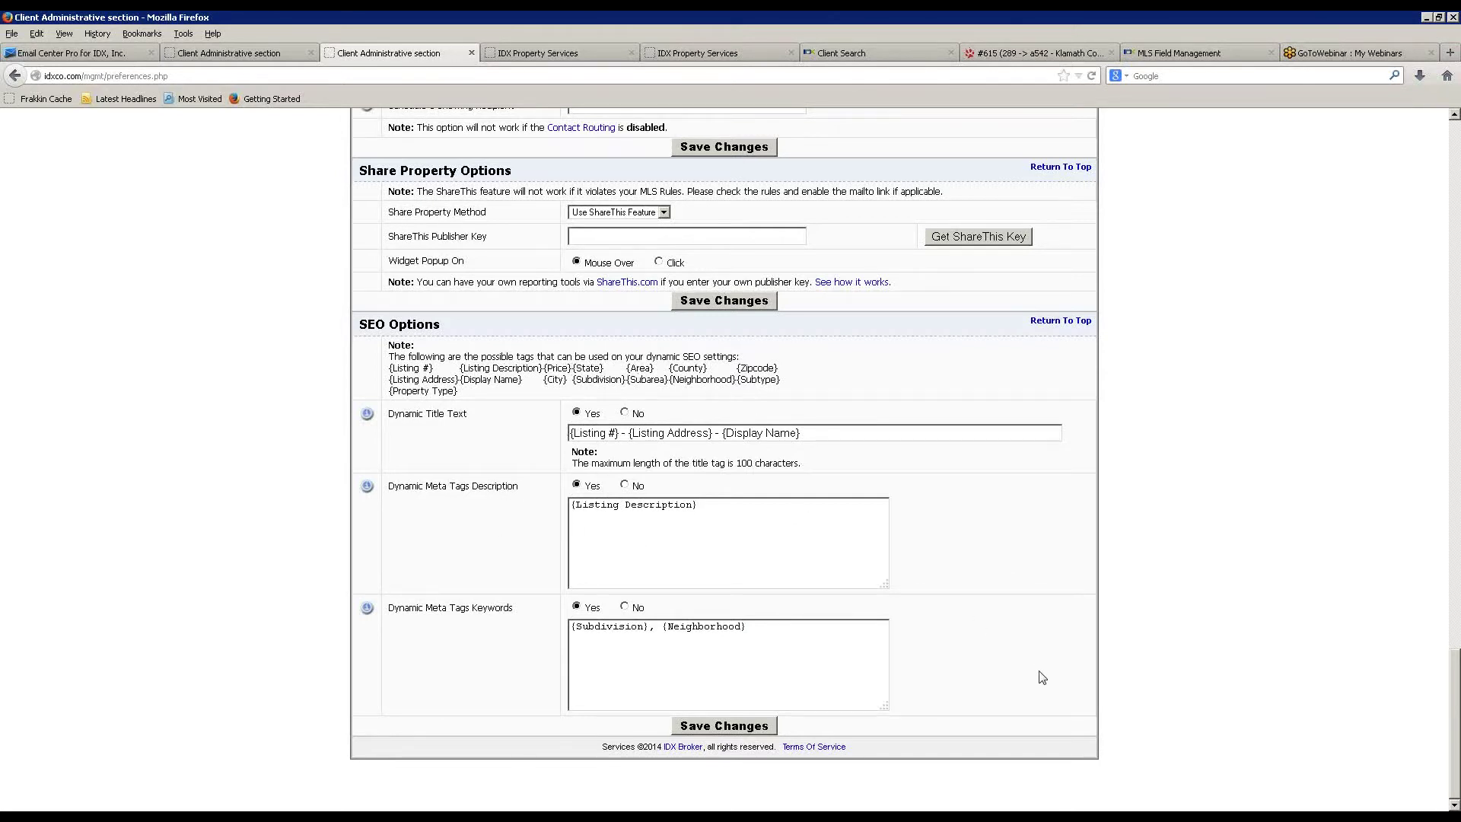
- Compare the city filtering page under Search List Filters with the custom city list under Custom Search Lists
scroll(1011, 677, up, 15)
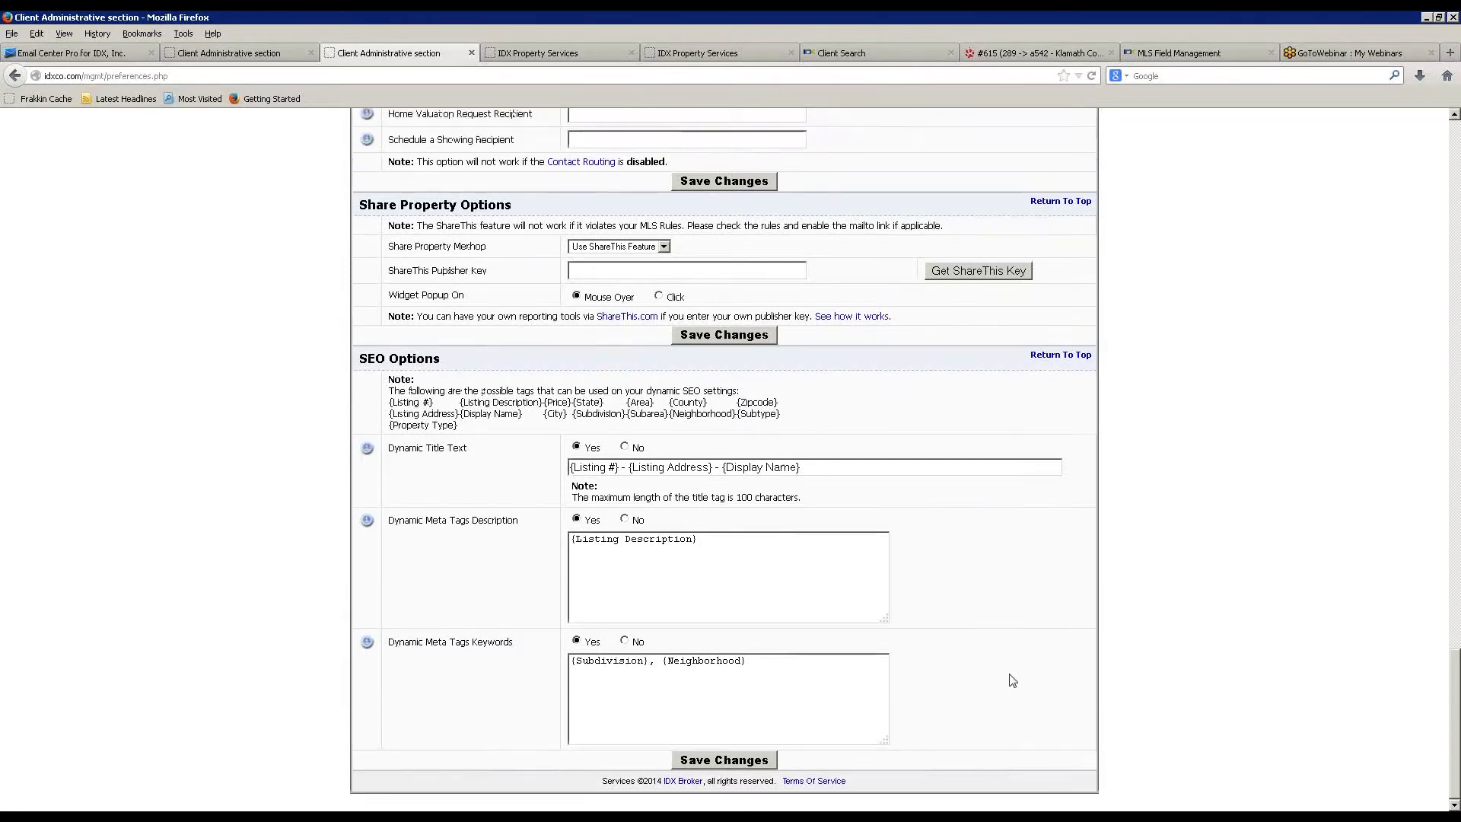
scroll(1008, 676, up, 20)
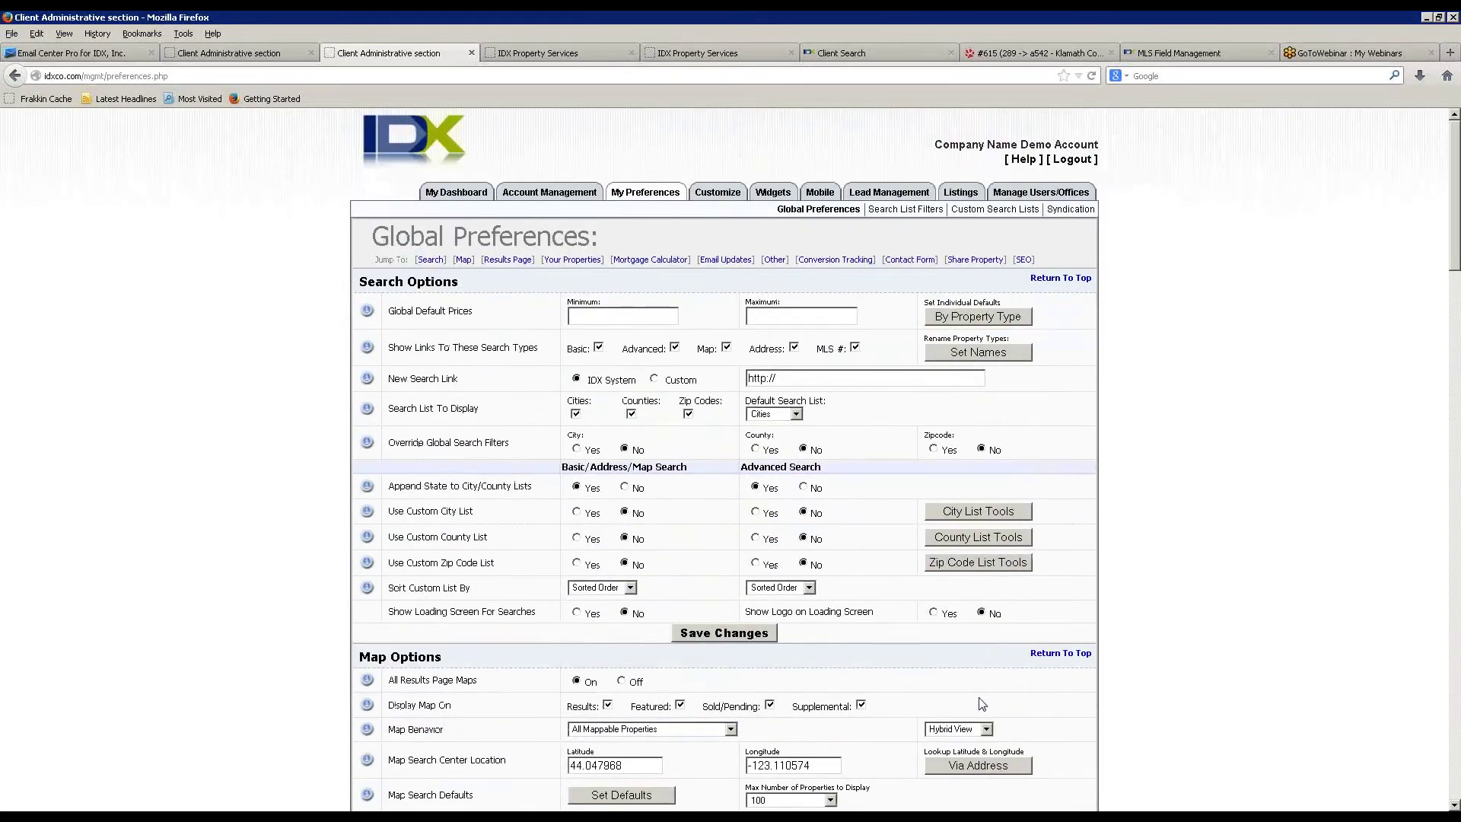
mouse_move(772, 193)
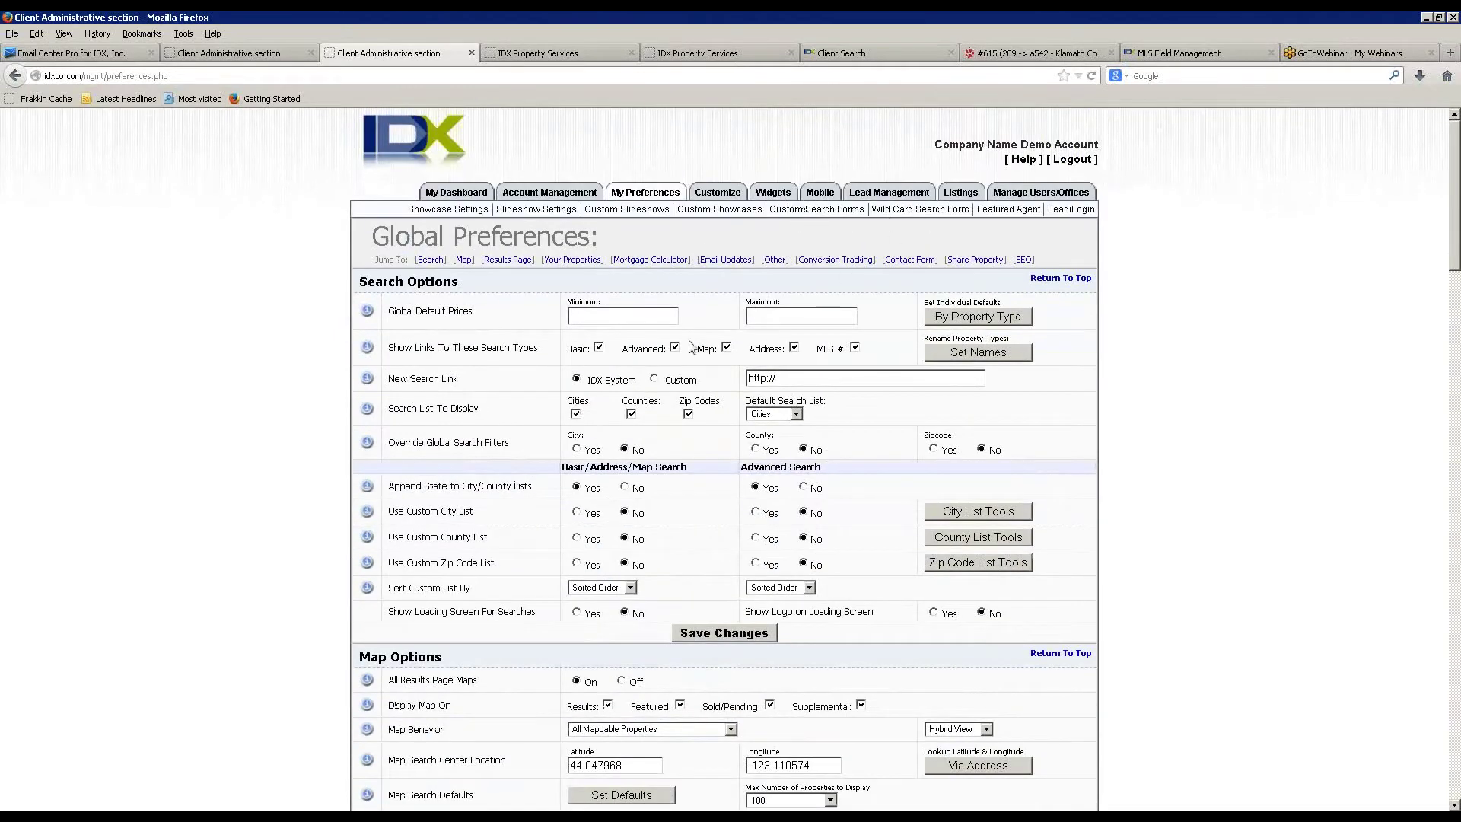
mouse_move(646, 195)
click(905, 209)
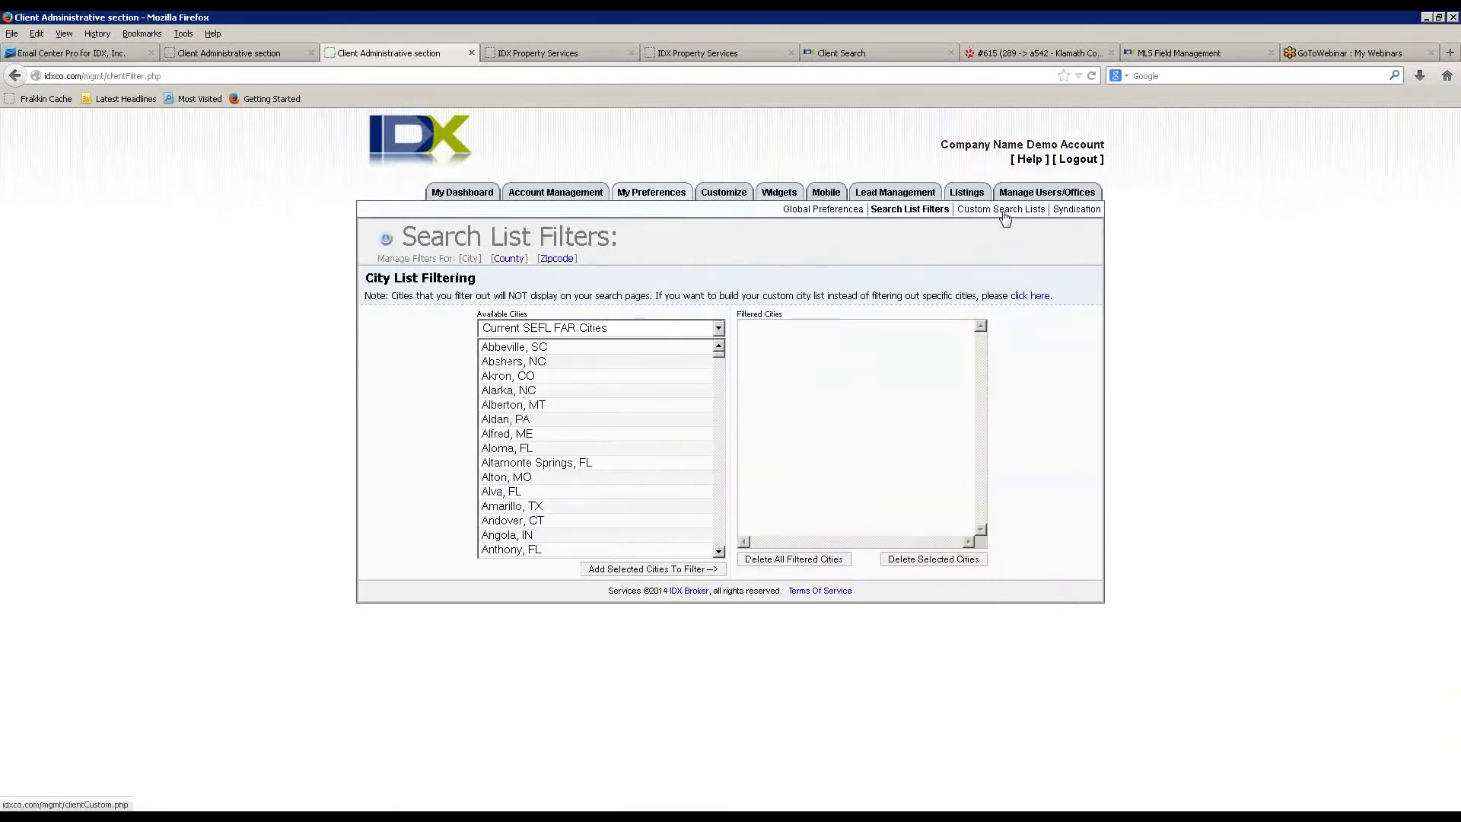
click(1003, 212)
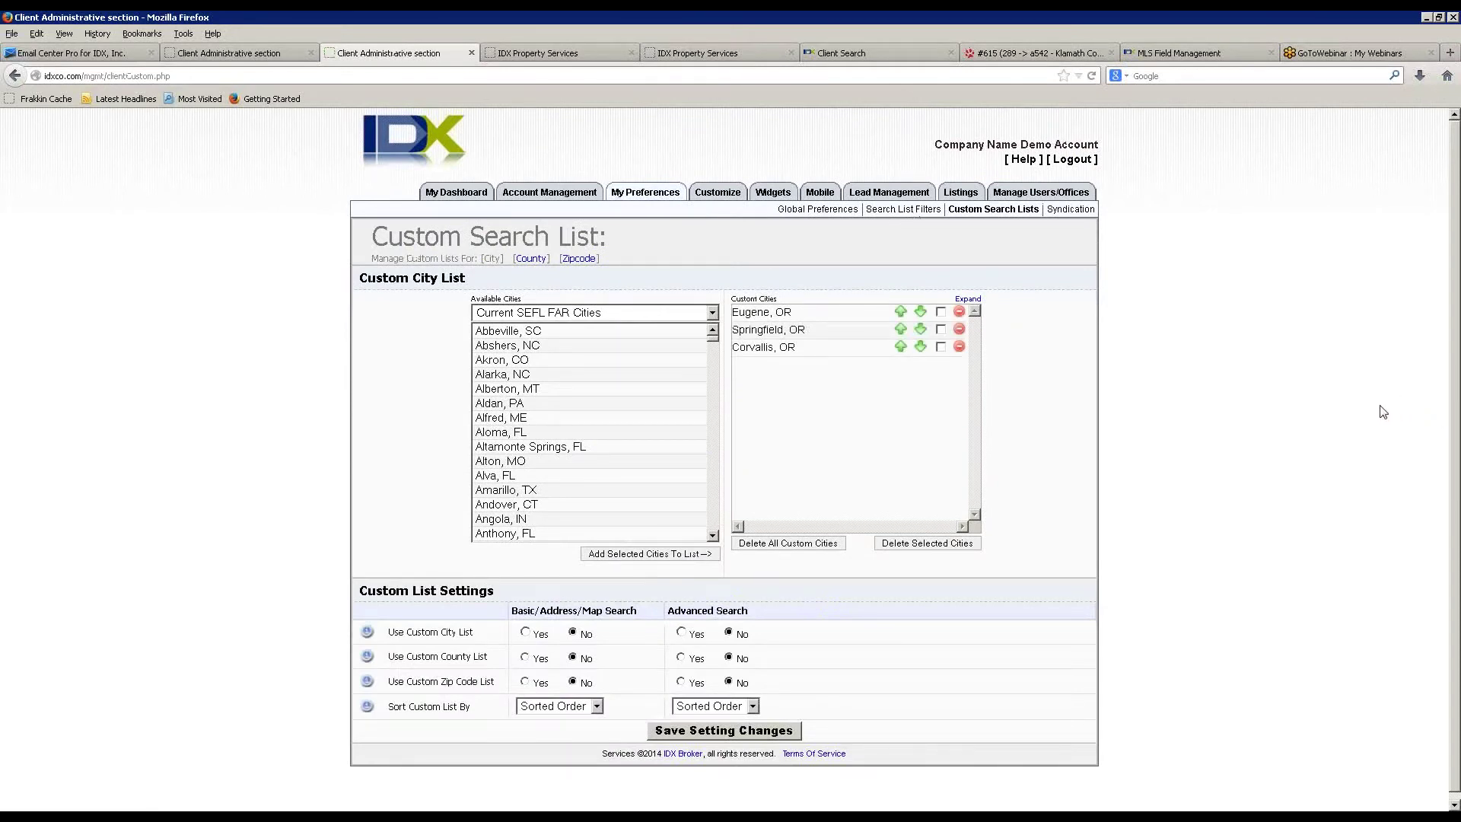
click(904, 215)
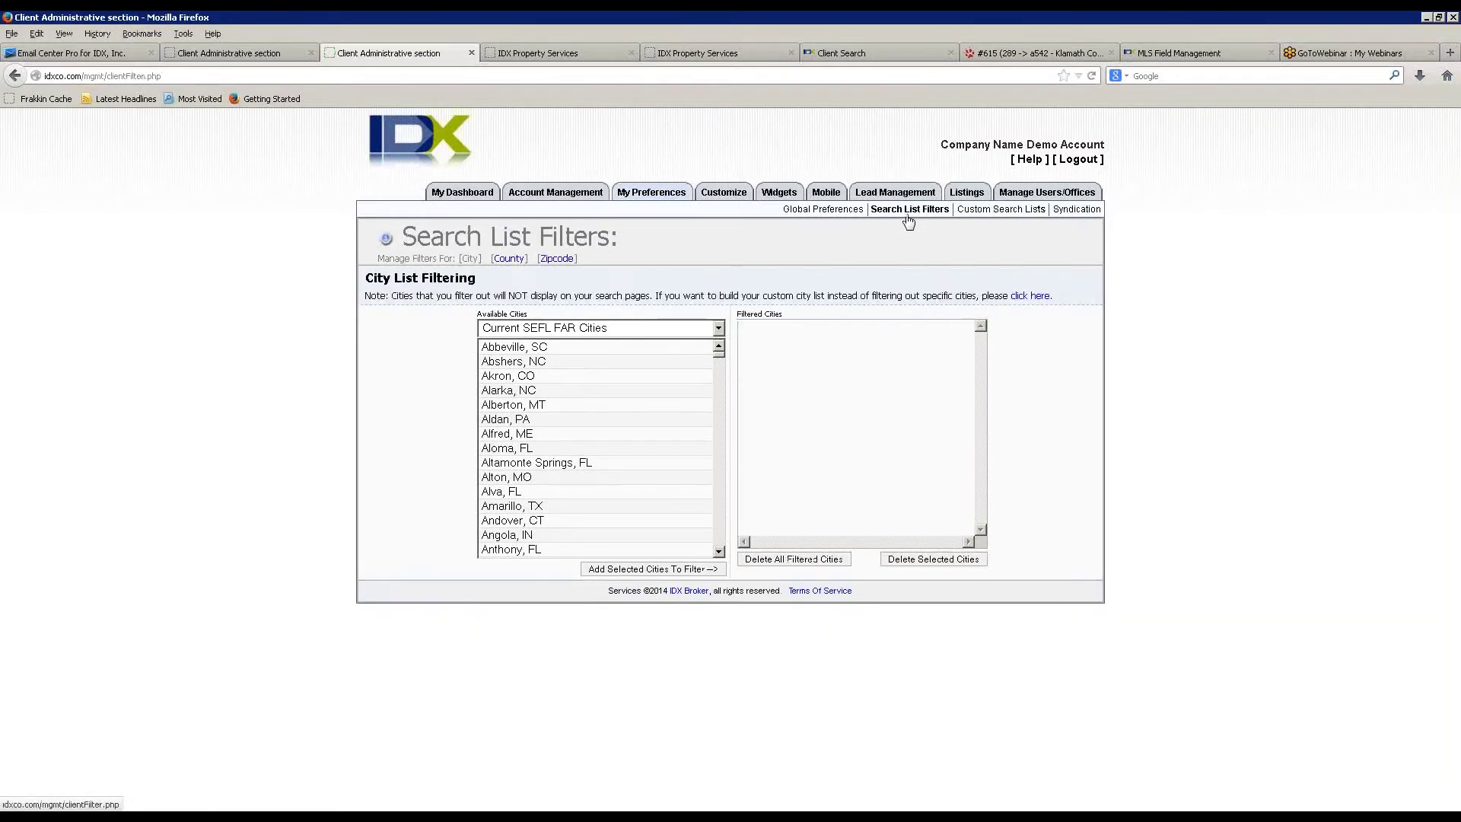
click(1016, 215)
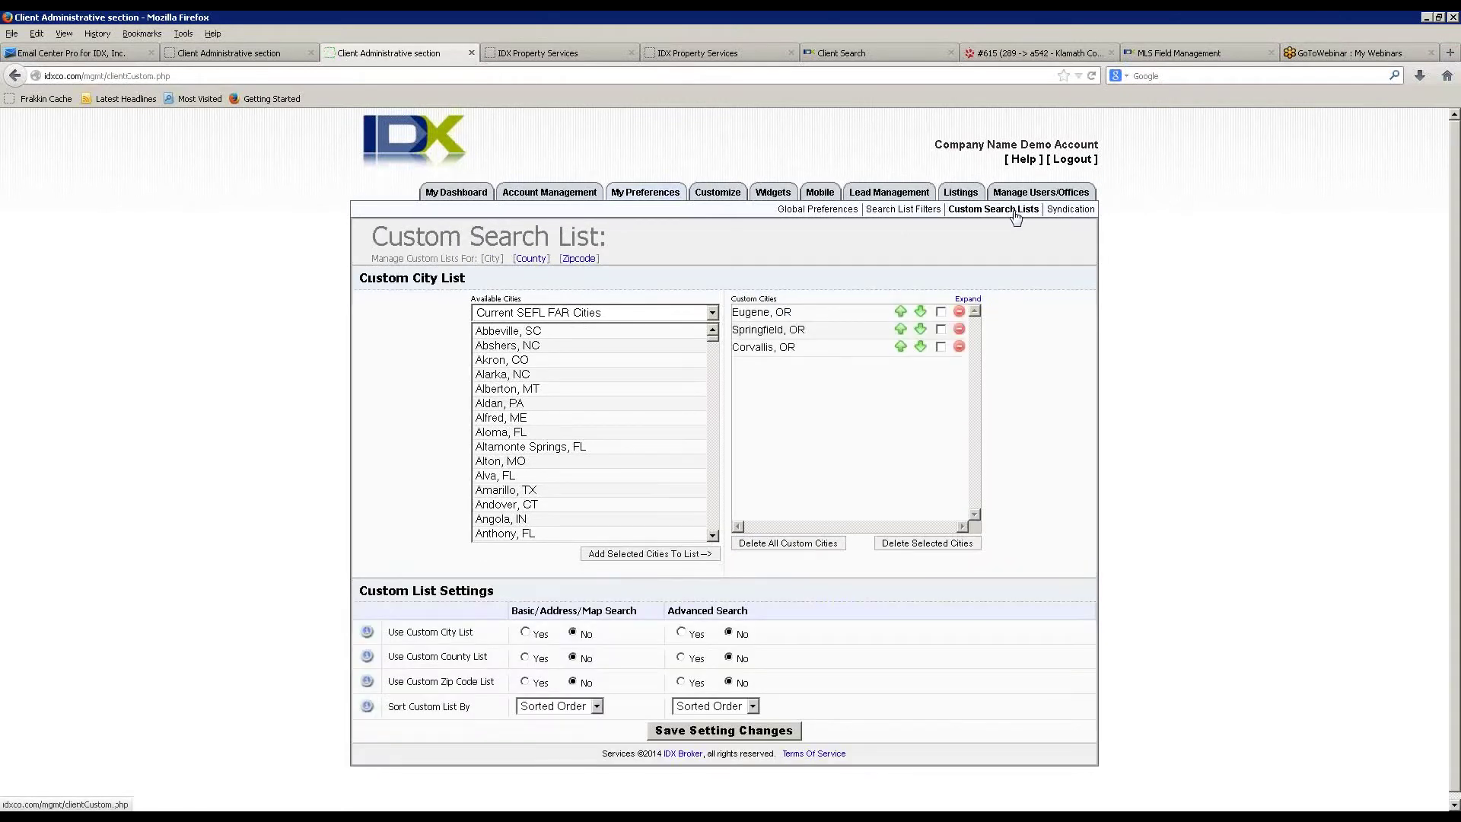
- Filter Abbeville, SC out of the search pages by adding it to the Filtered Cities in Search List Filters
click(905, 214)
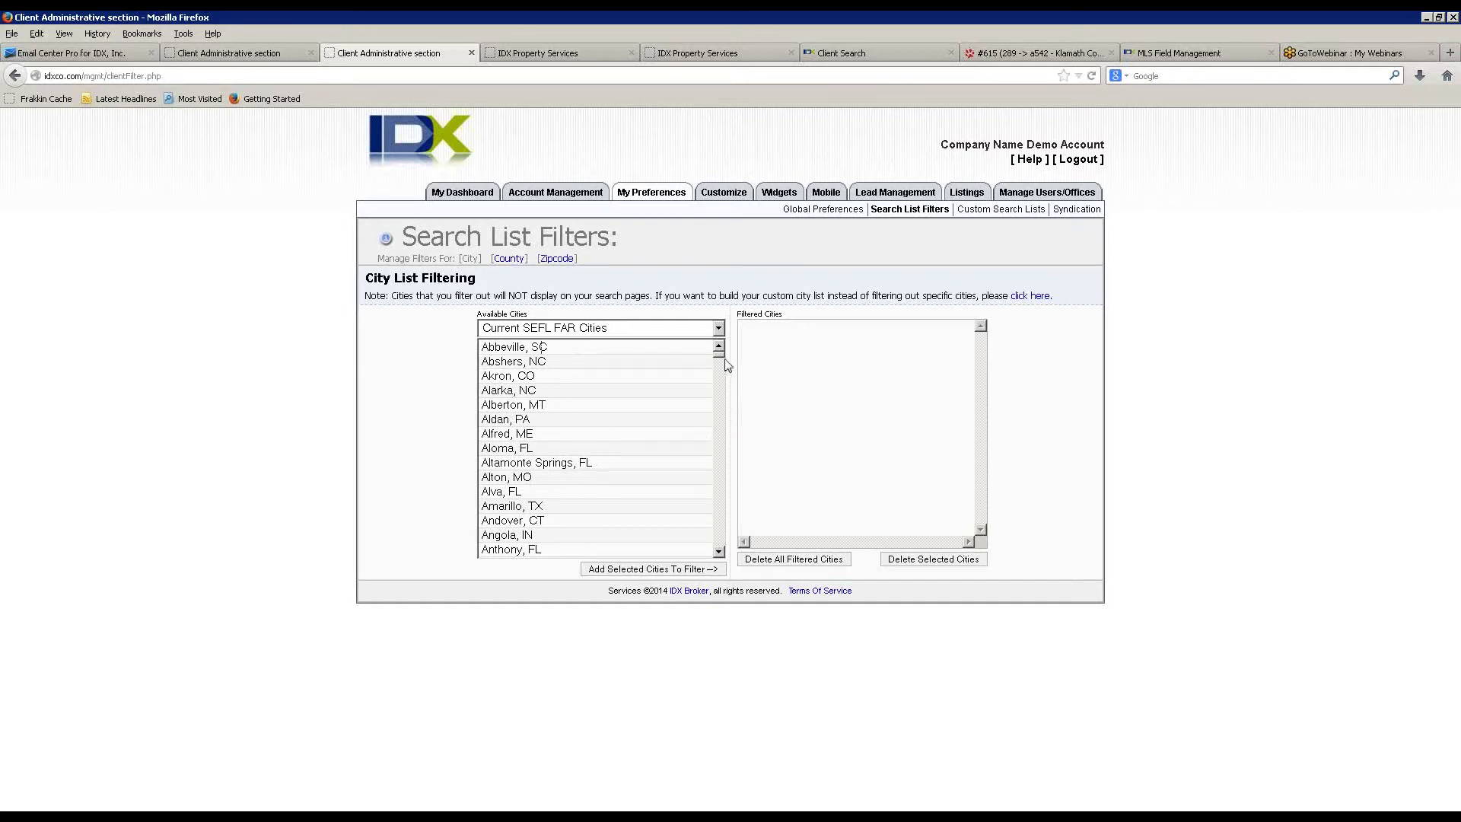
click(559, 465)
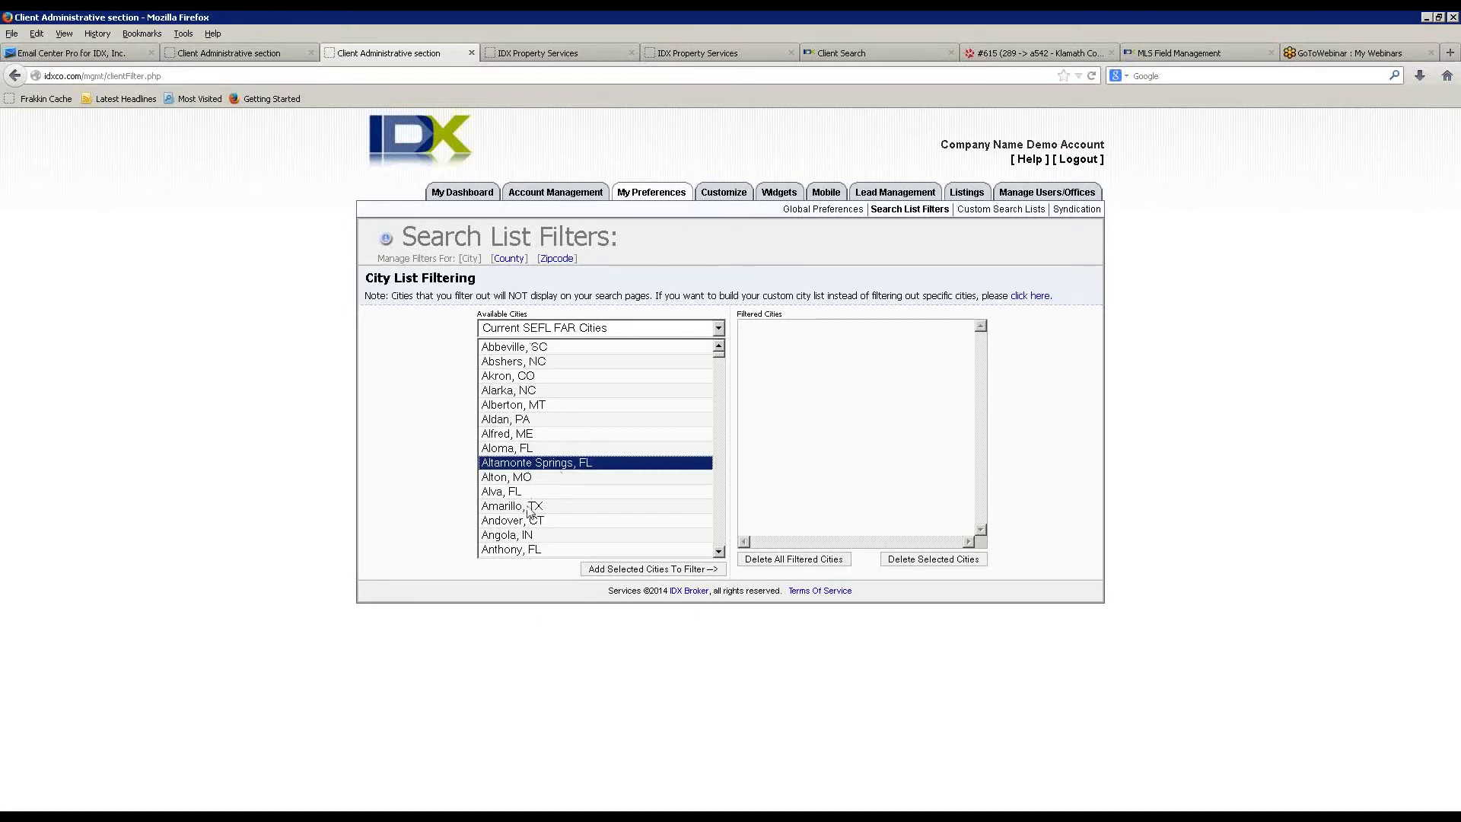
click(538, 348)
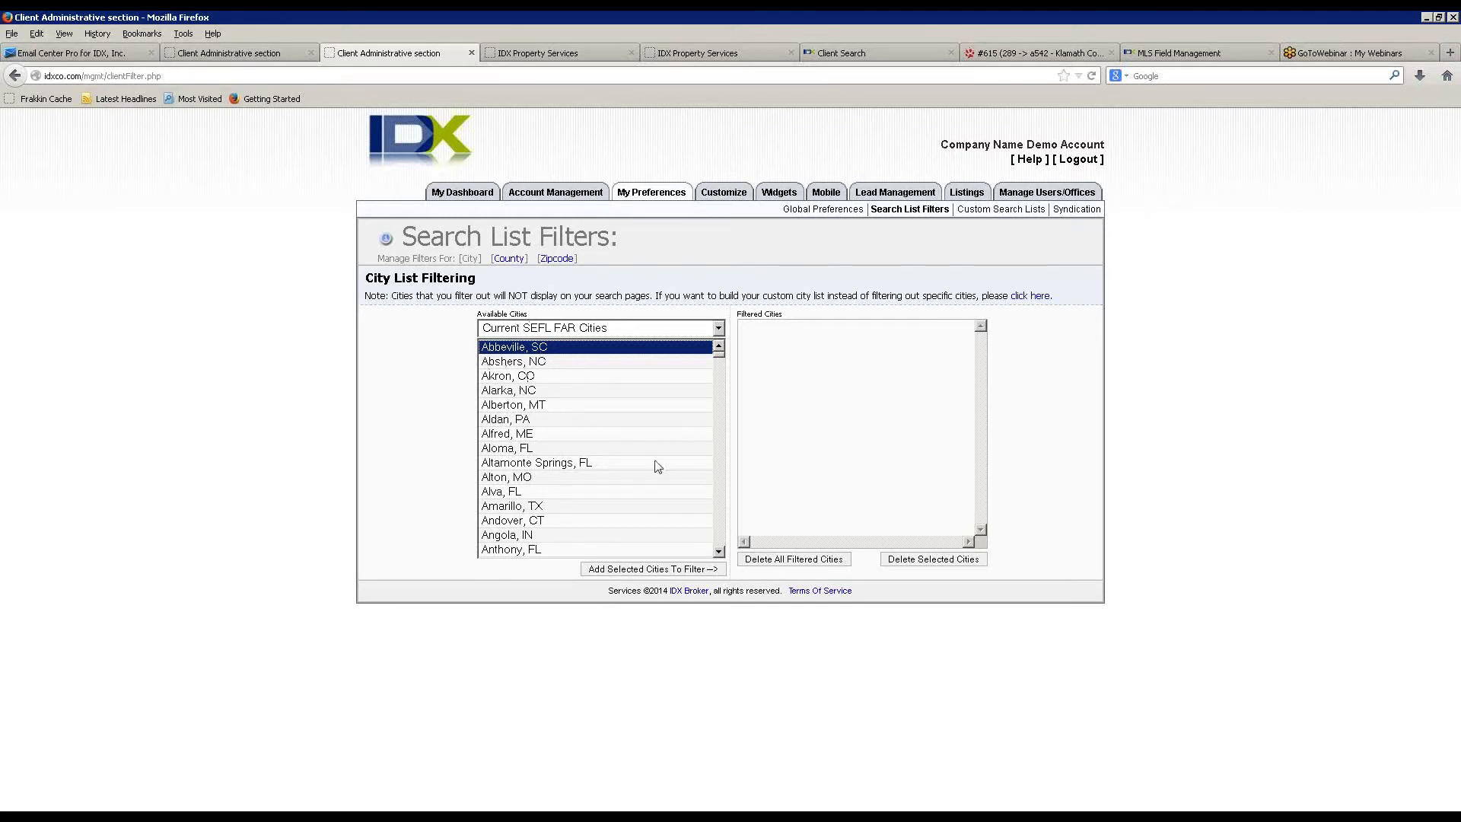
click(665, 570)
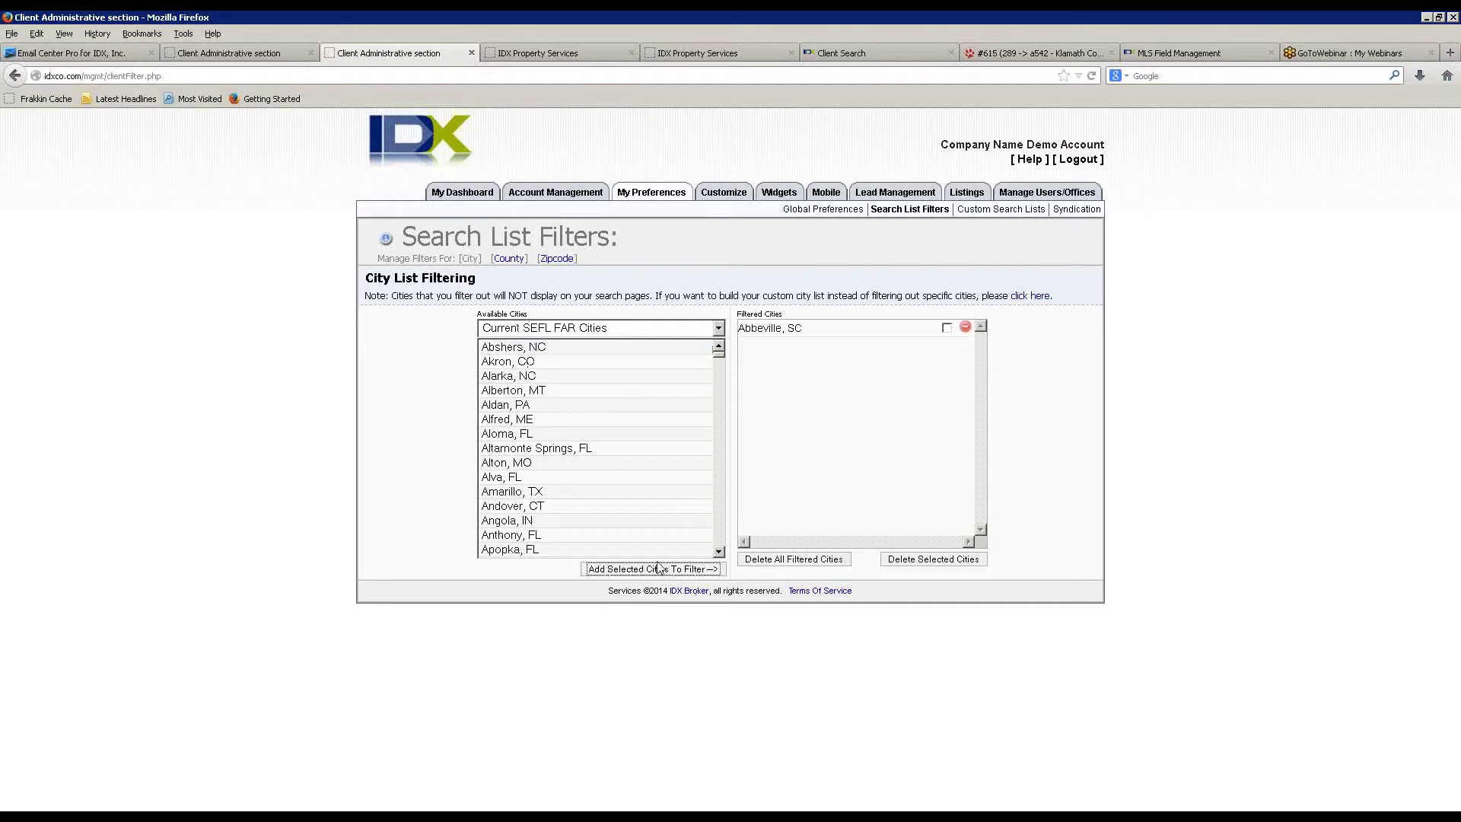
- View the custom city list again, and review the Syndication Options from Trulia down to the RSS/XML Feed
click(999, 216)
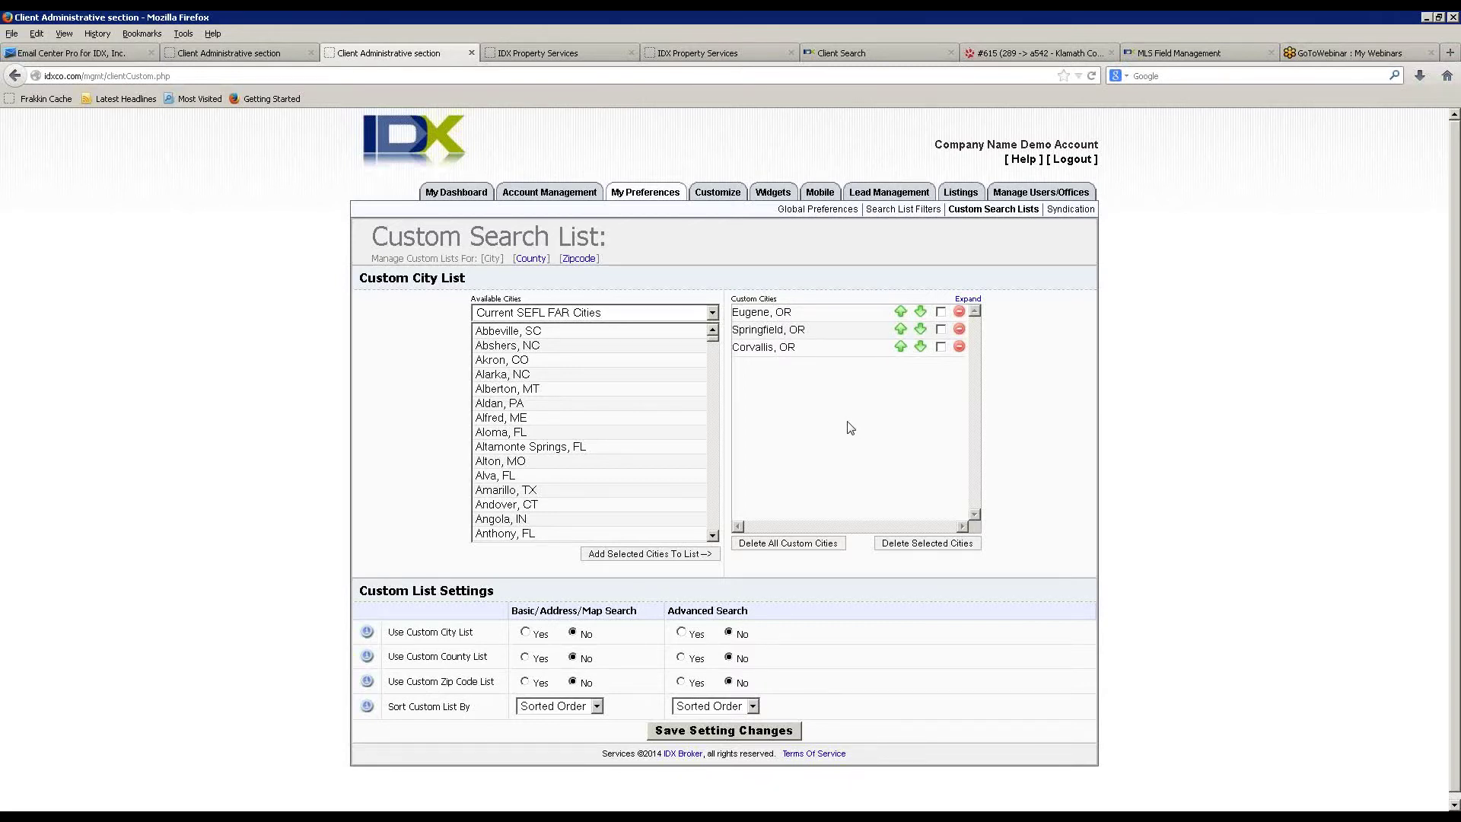
click(1069, 210)
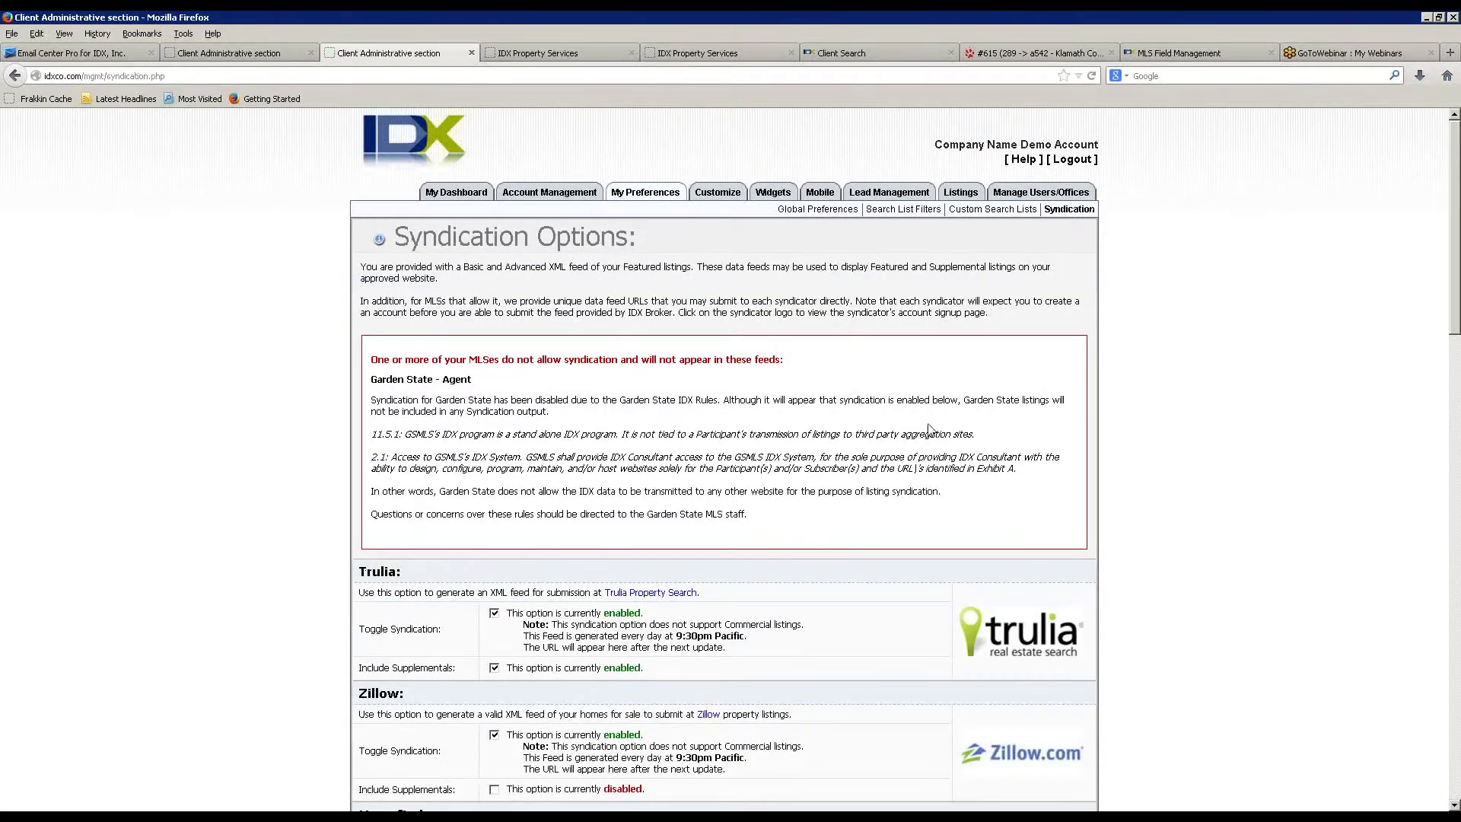
scroll(727, 489, down, 6)
scroll(726, 490, down, 2)
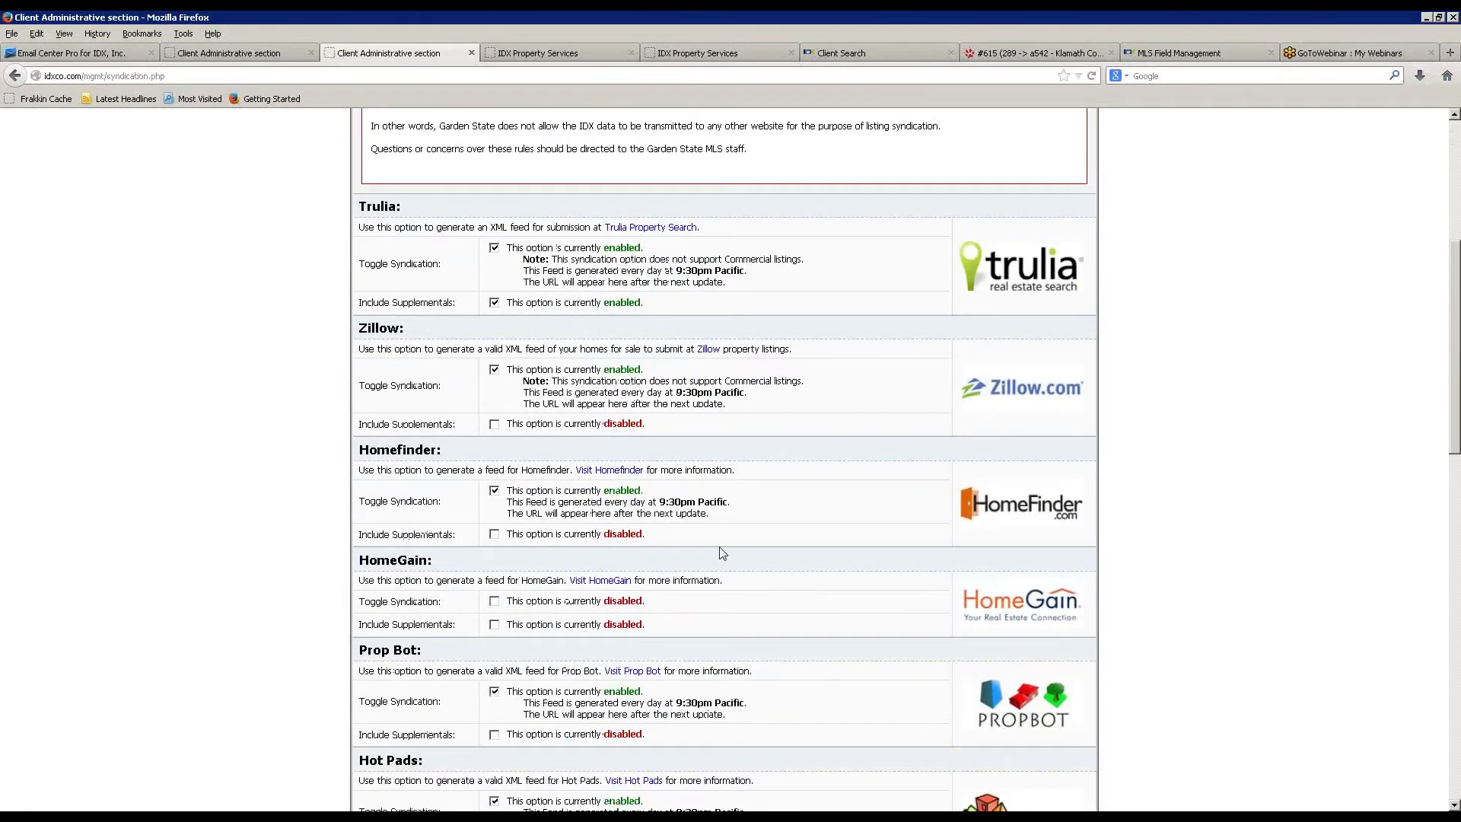
scroll(722, 551, down, 6)
scroll(721, 551, down, 17)
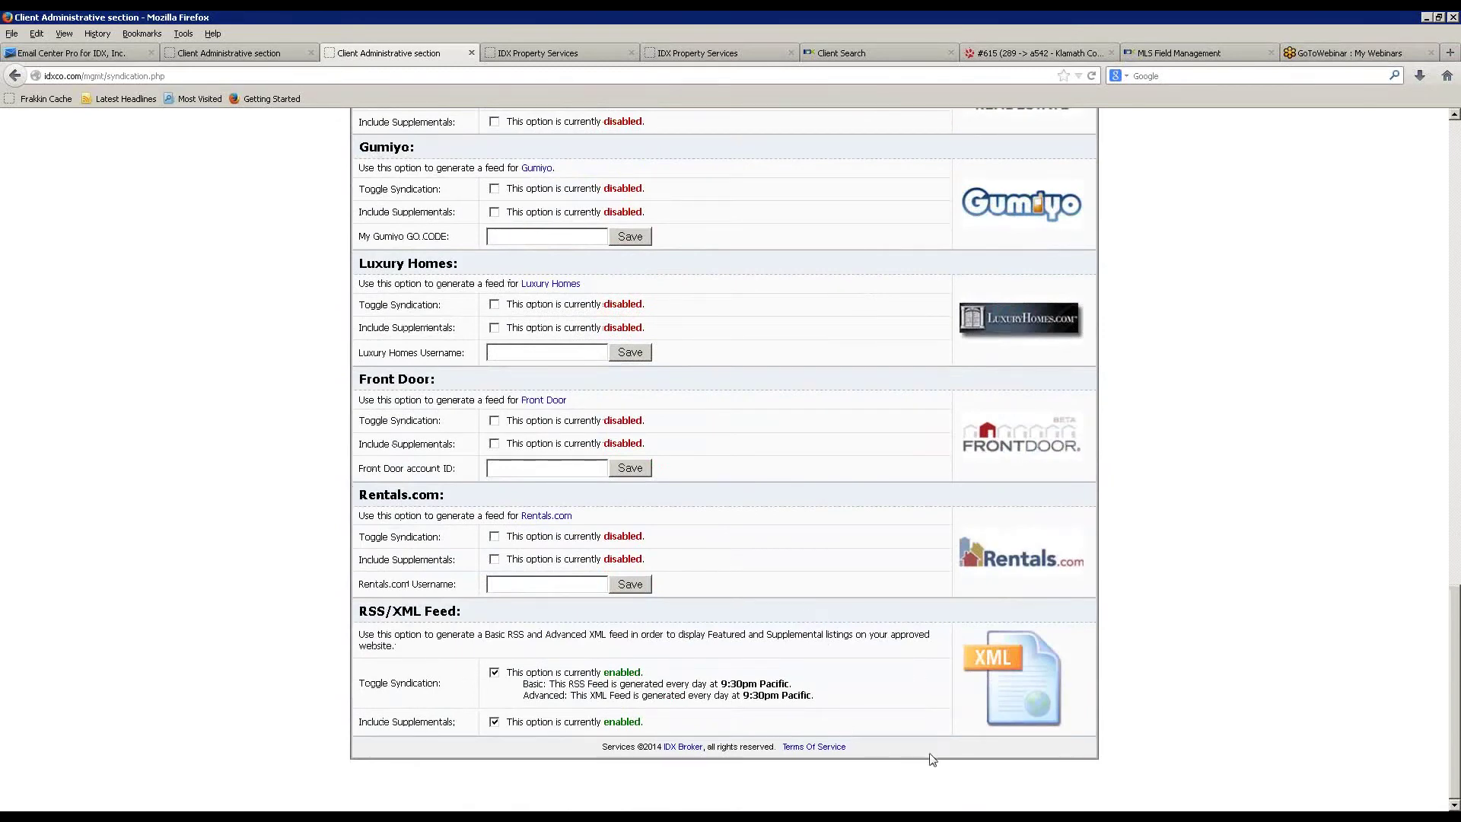
- Review the syndicator feeds again and highlight the Include Supplementals option of the RSS/XML Feed
scroll(905, 745, up, 1)
scroll(897, 729, up, 20)
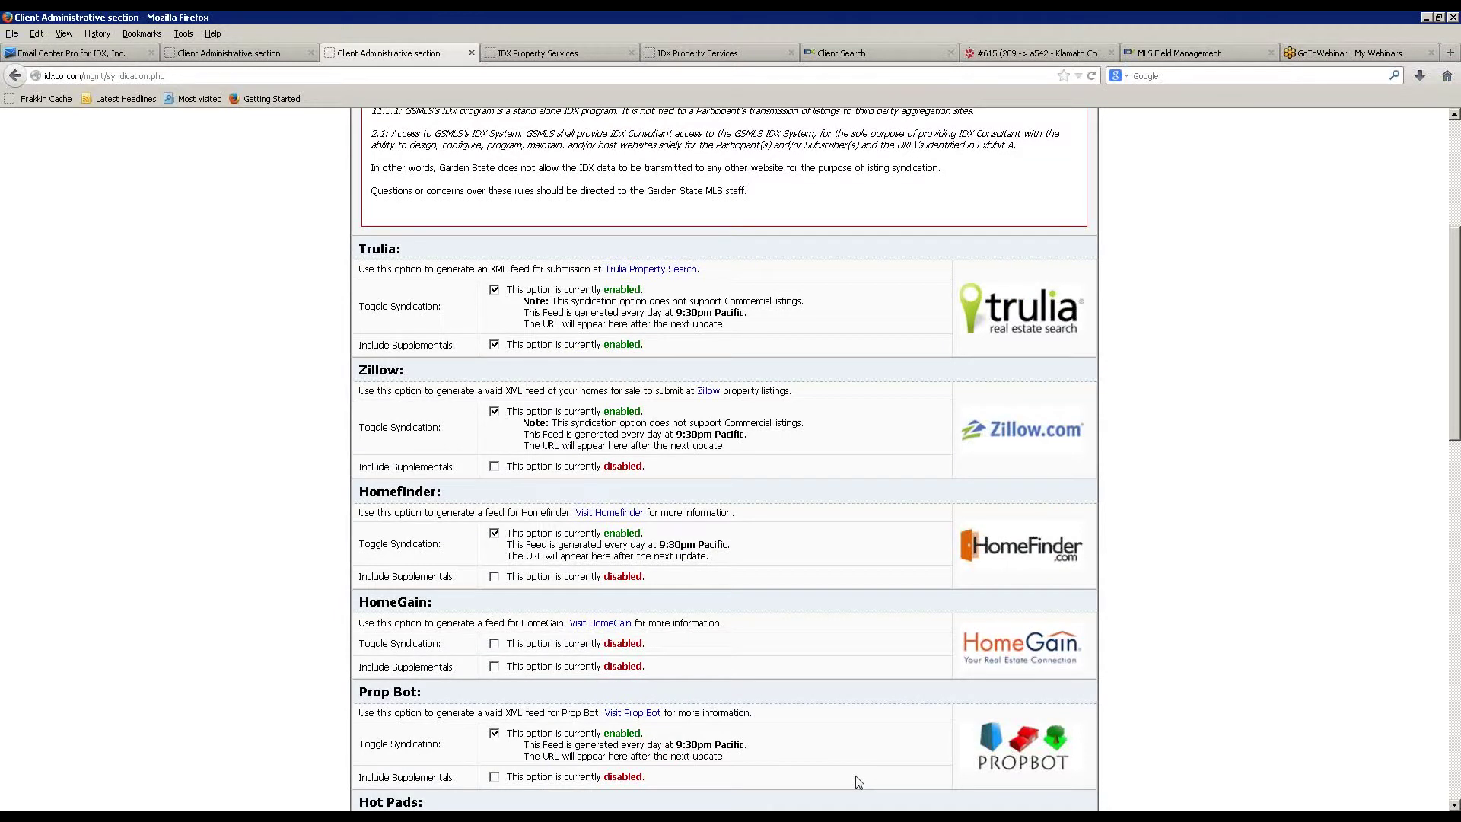
scroll(329, 680, down, 1)
scroll(329, 679, down, 15)
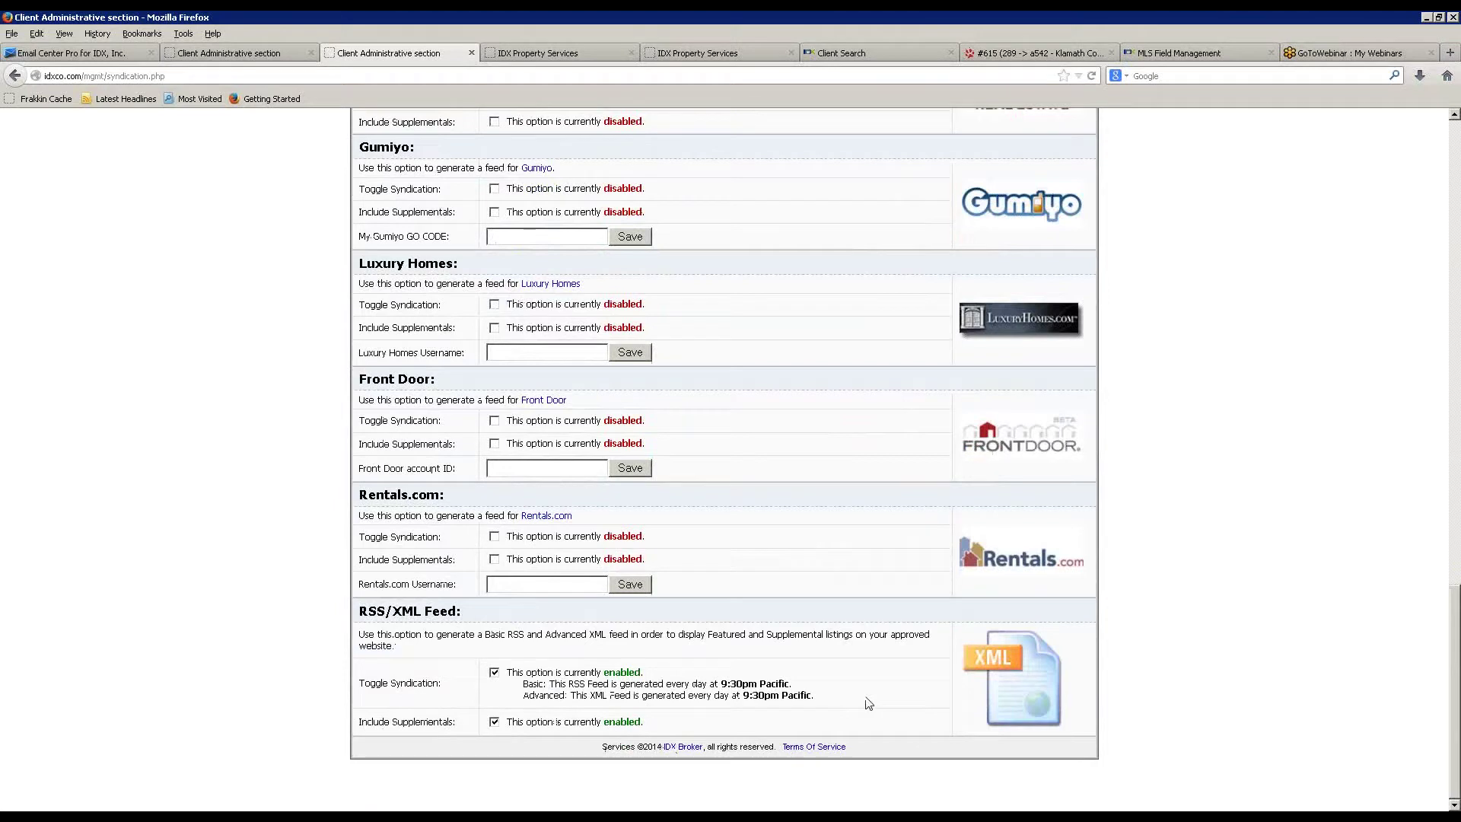
mouse_move(580, 698)
mouse_down()
mouse_move(813, 713)
mouse_move(846, 700)
mouse_move(592, 717)
mouse_move(583, 693)
mouse_up()
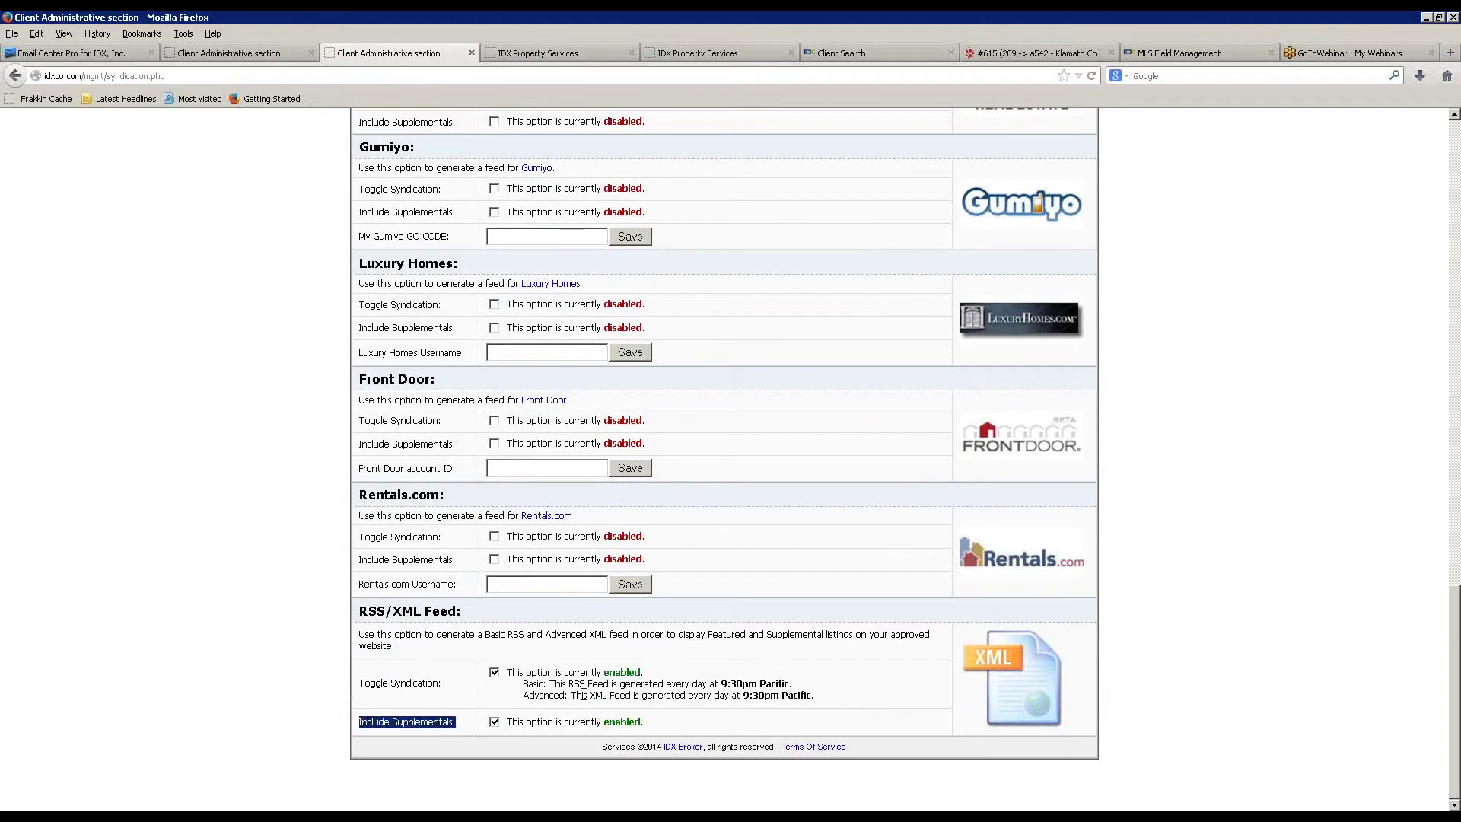
click(583, 694)
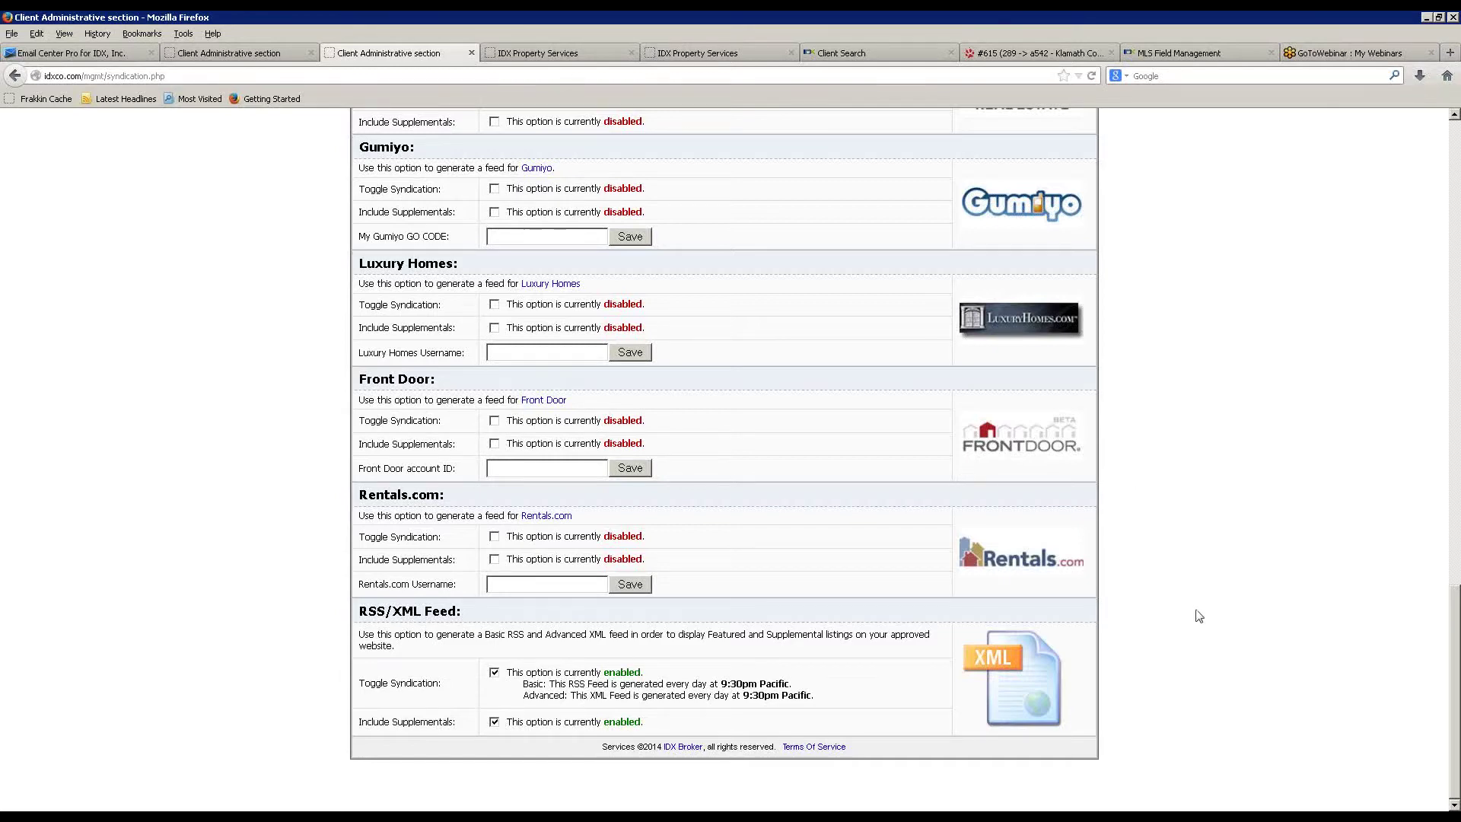
scroll(1188, 646, up, 8)
scroll(1164, 679, up, 10)
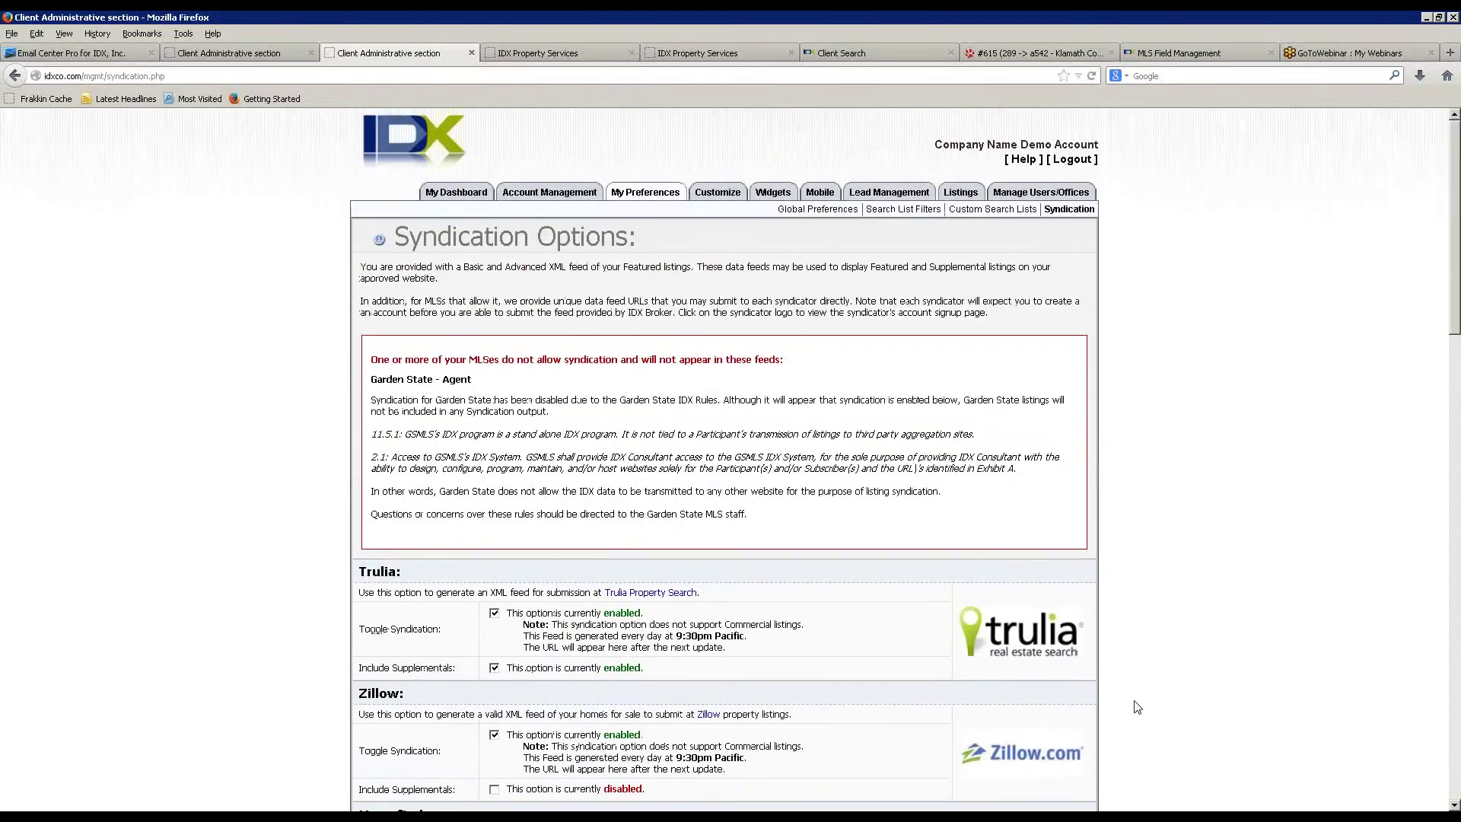
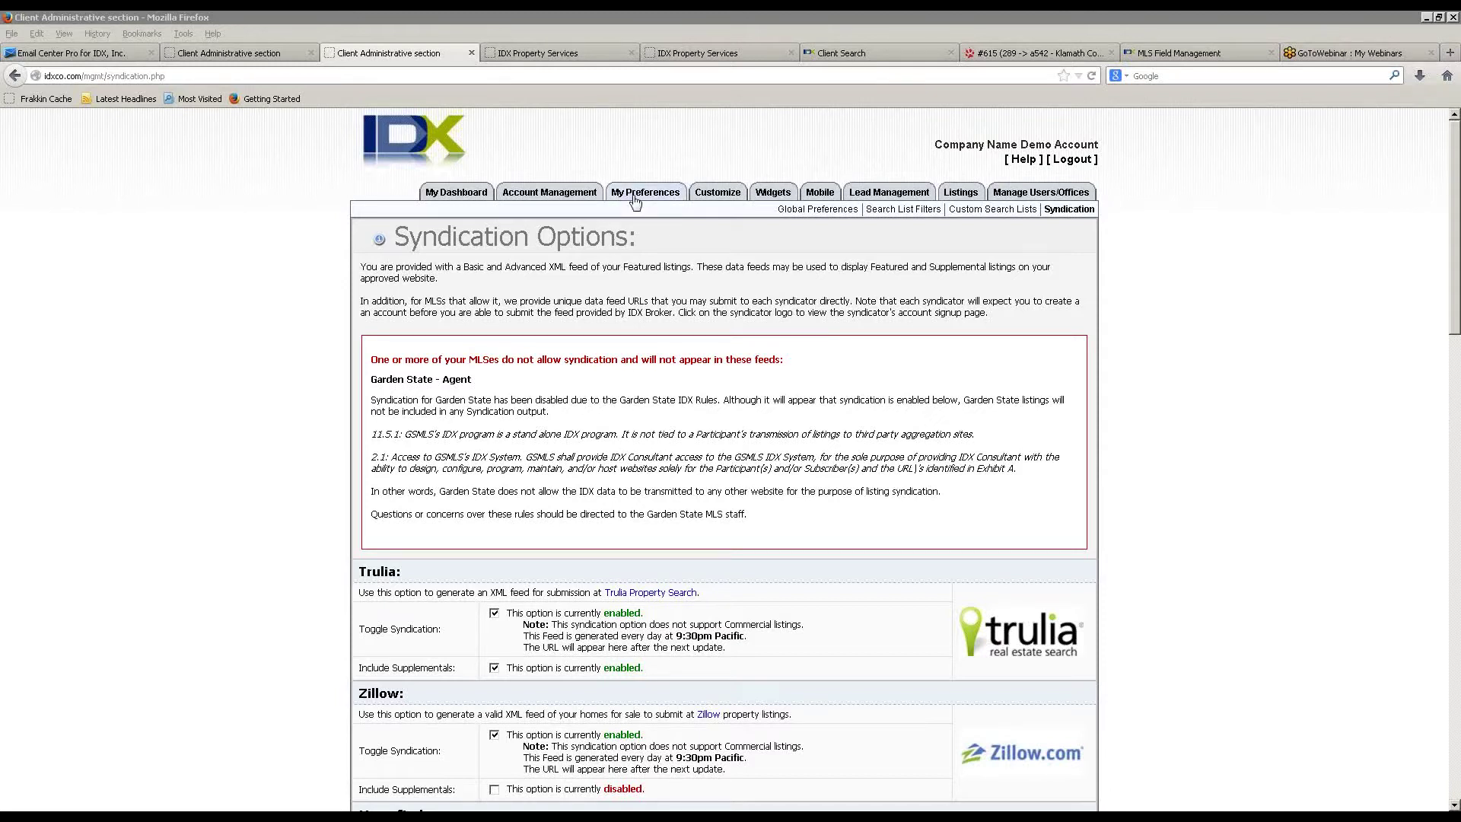
- Return to the Global Preferences and look through them down to the SEO Options
click(818, 209)
scroll(793, 382, down, 20)
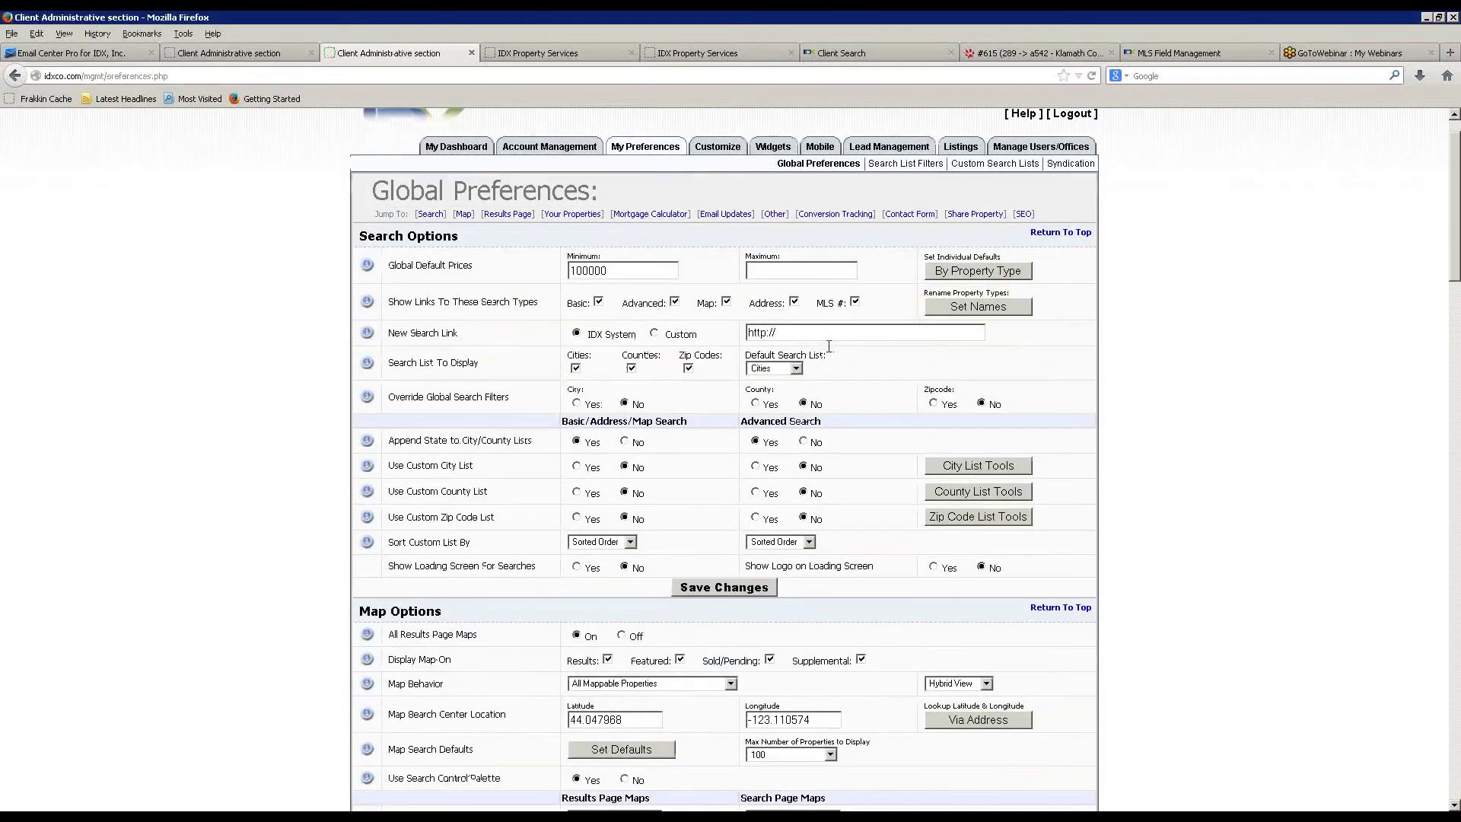
scroll(772, 360, down, 5)
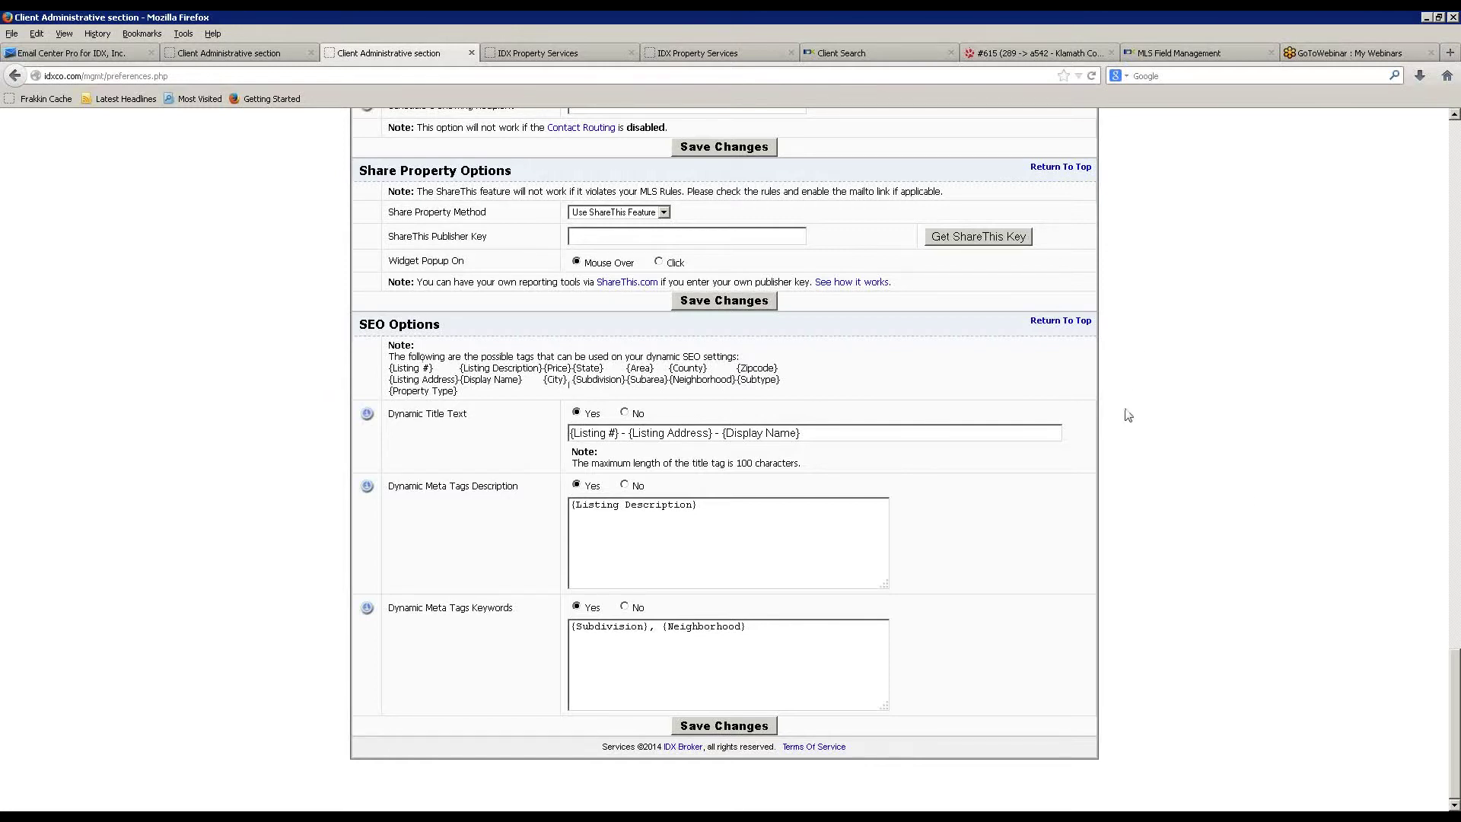
click(1446, 406)
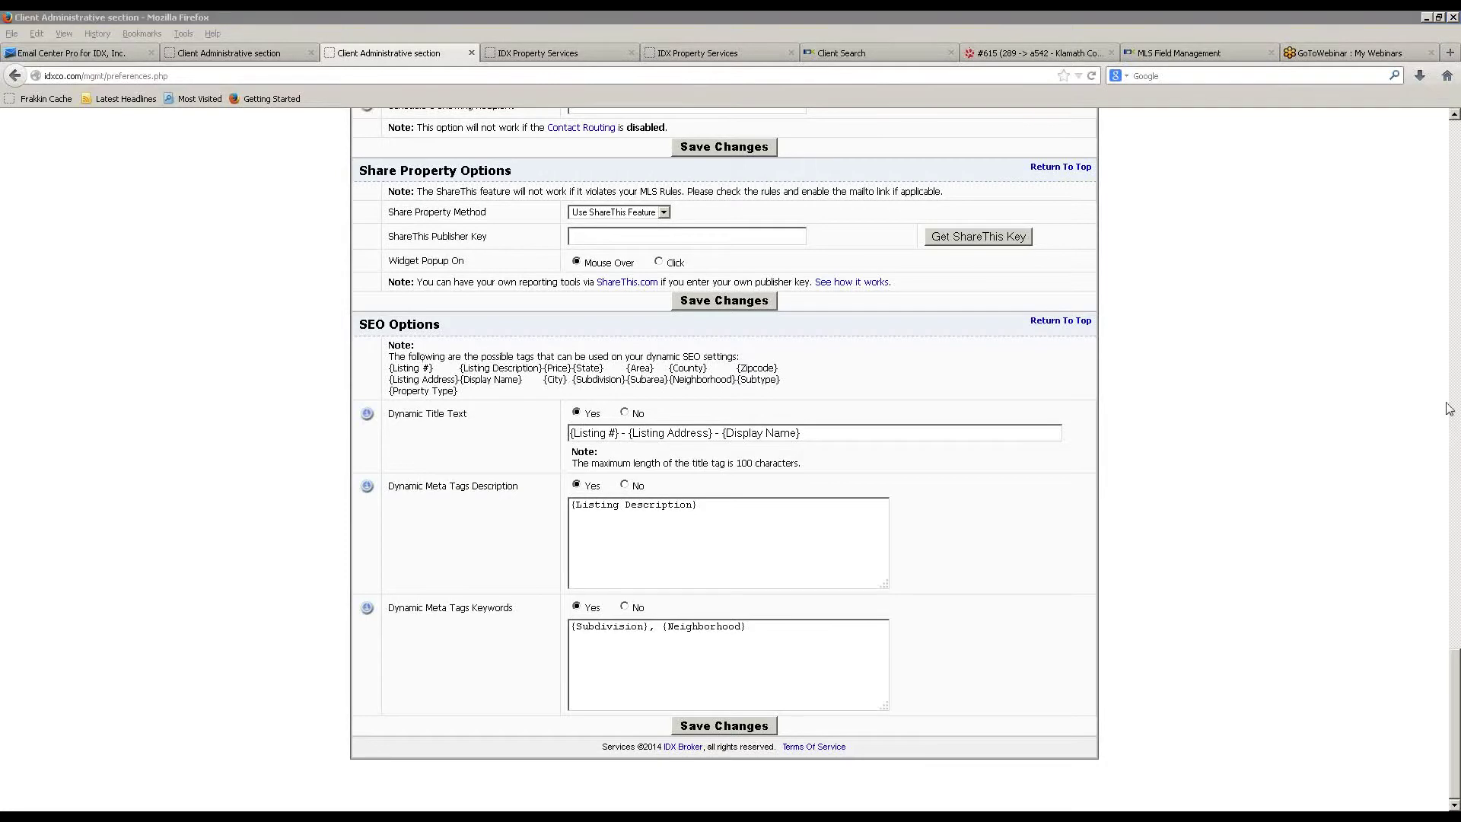
click(281, 489)
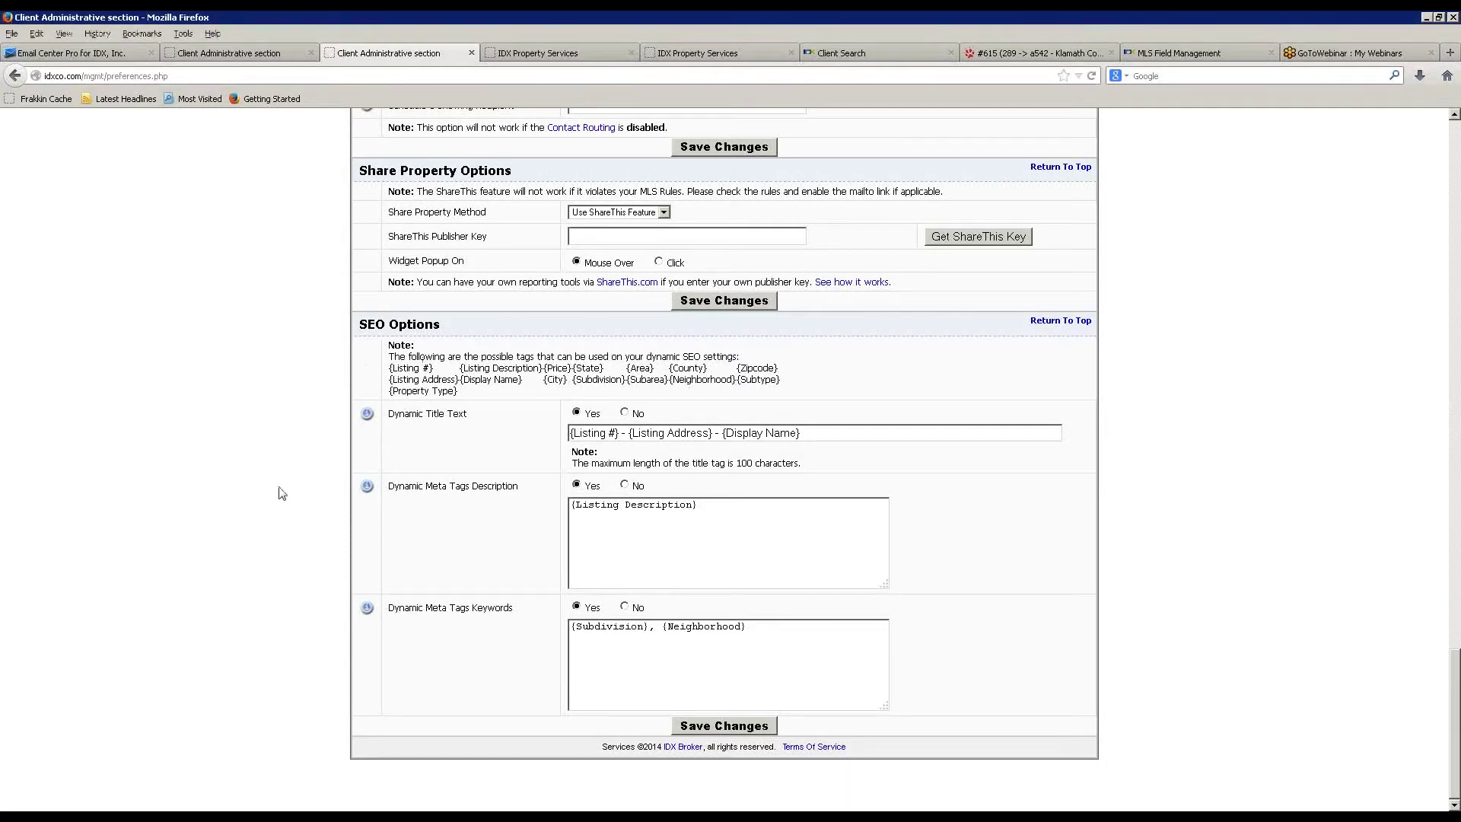
scroll(280, 533, up, 20)
scroll(281, 586, up, 10)
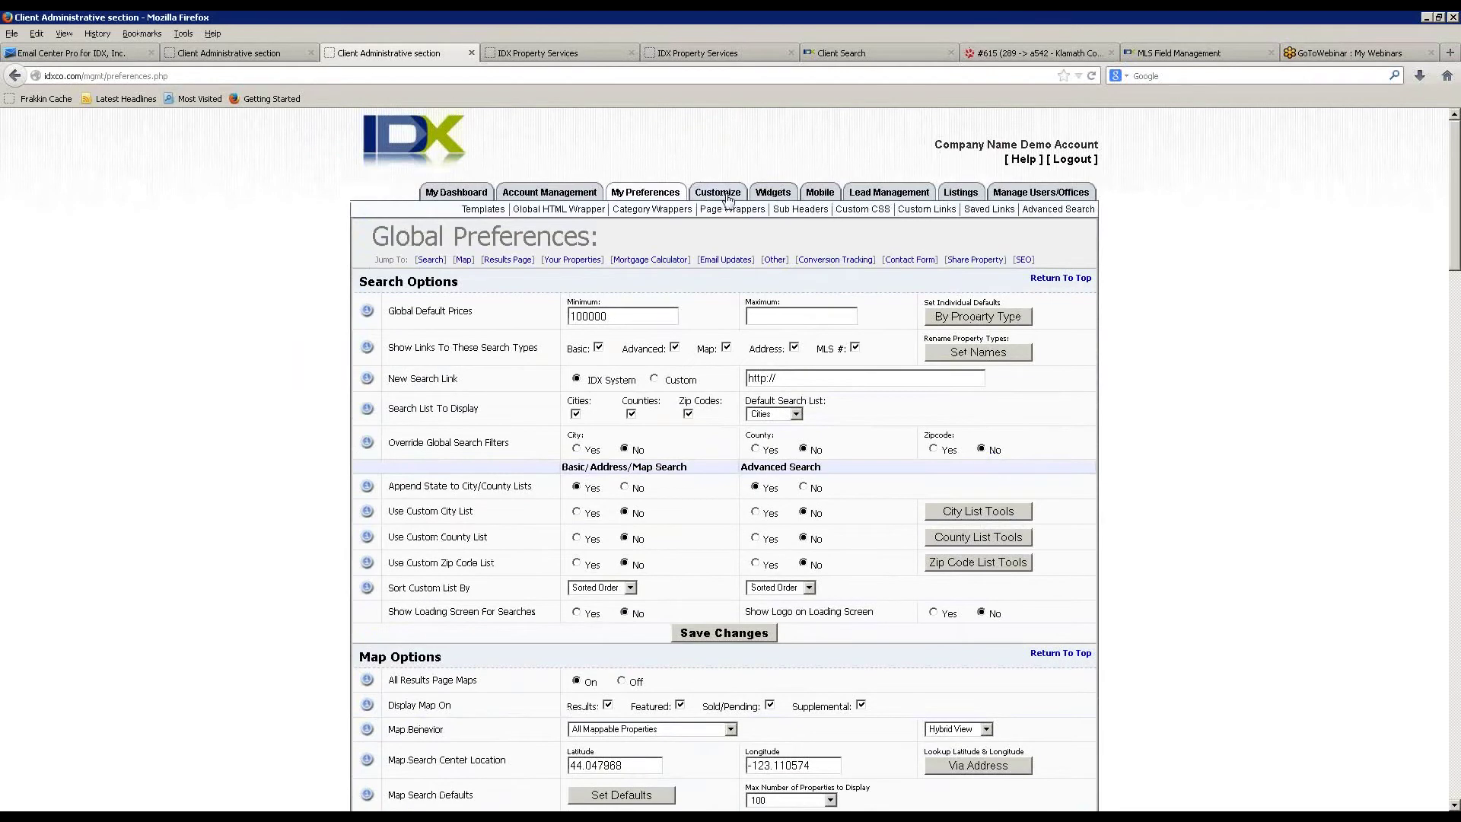
- Open the page templates and preview the IDX Classic, IDX Simple and IDX Steps property search designs
click(490, 211)
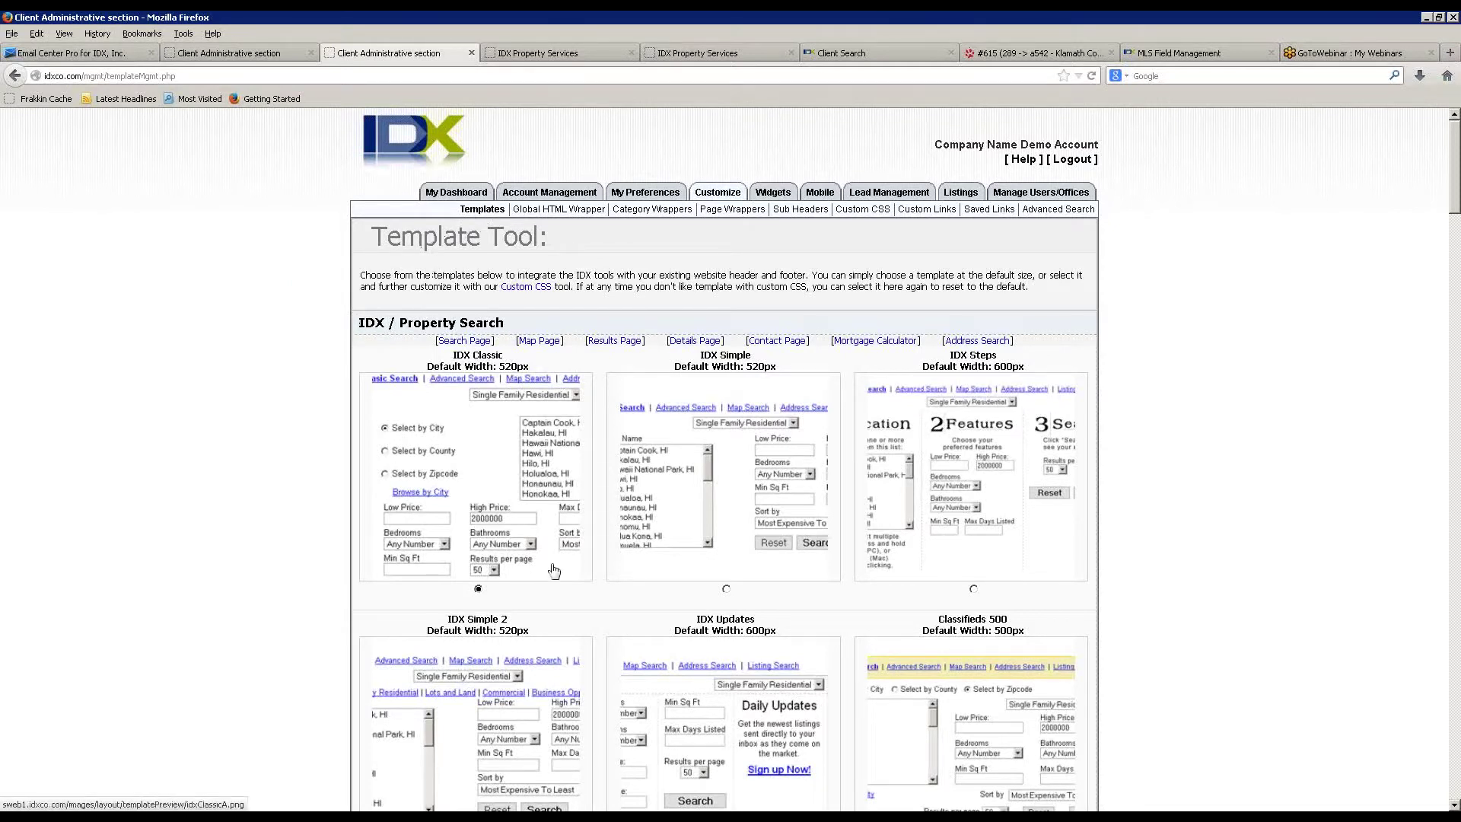
click(492, 473)
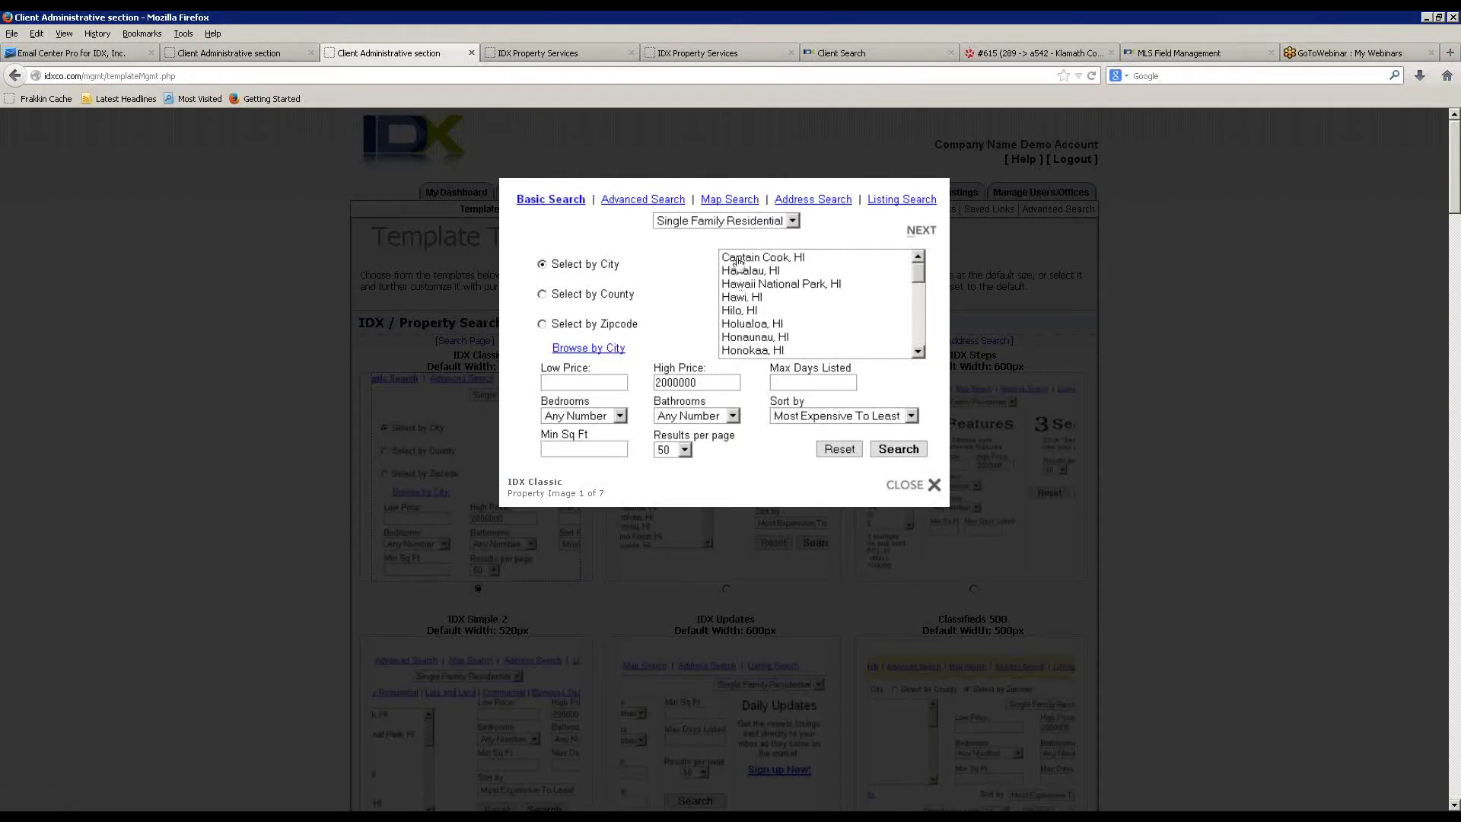
click(922, 230)
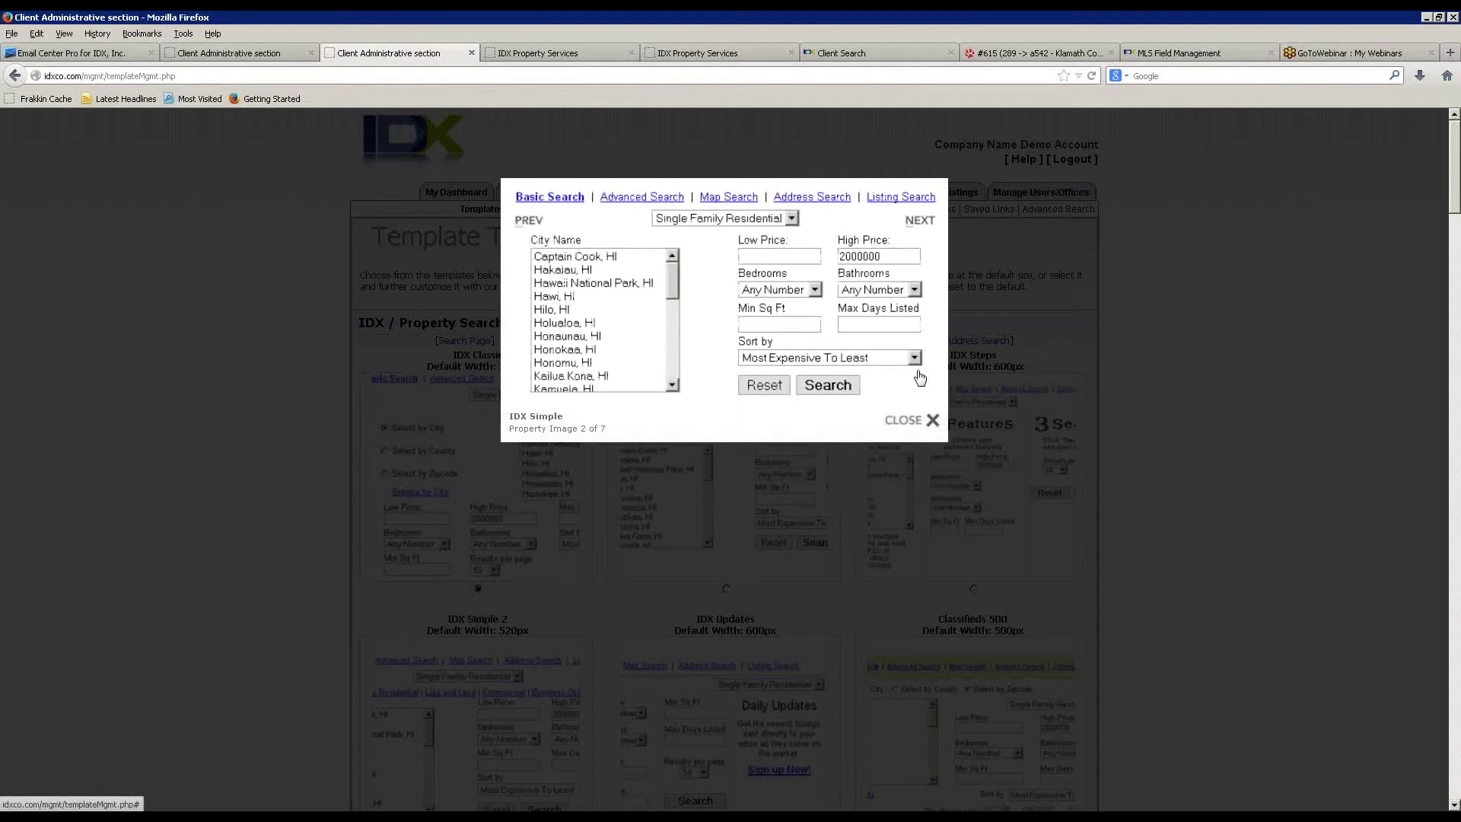
click(928, 222)
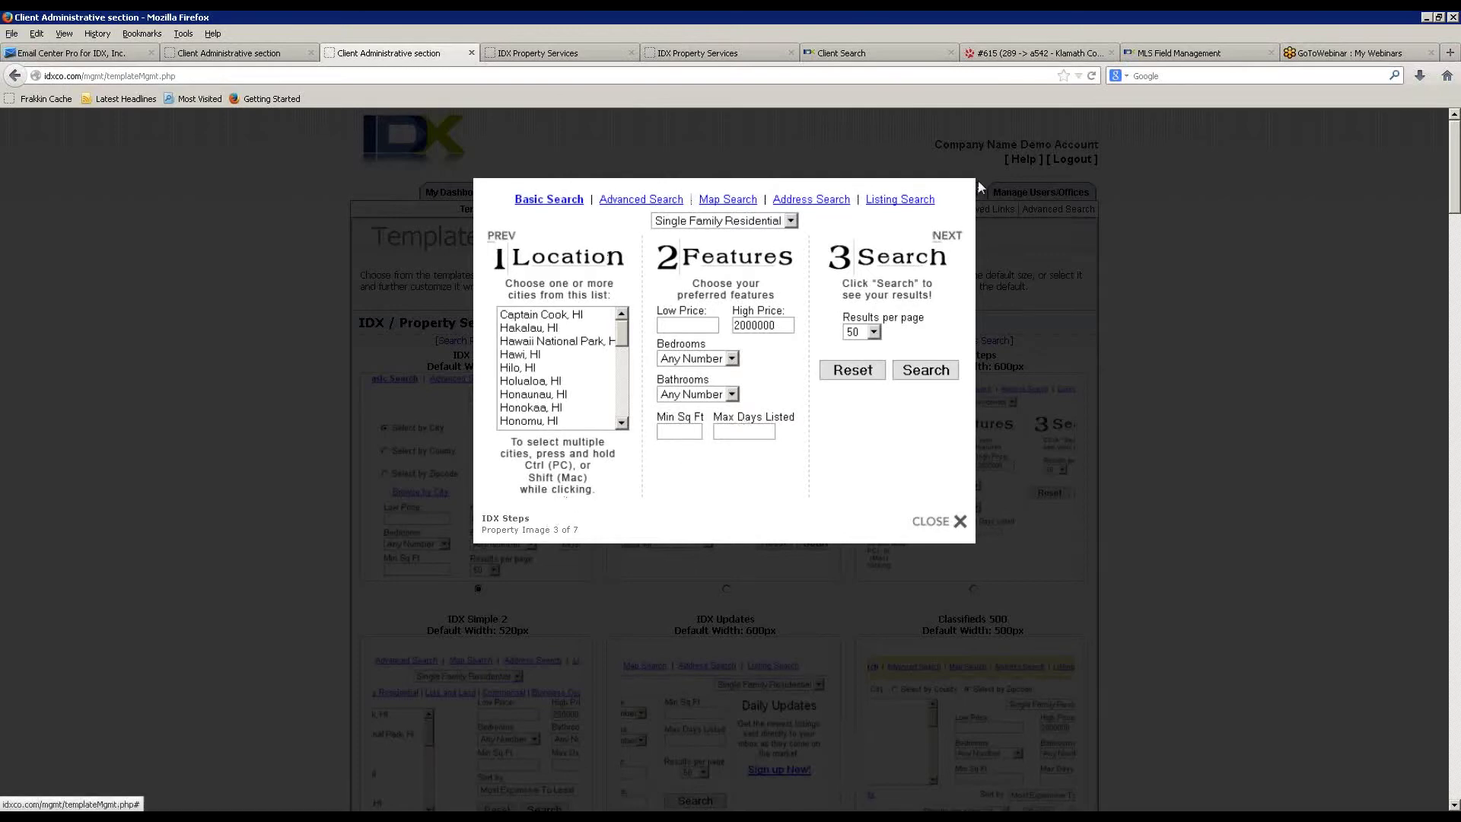
click(966, 526)
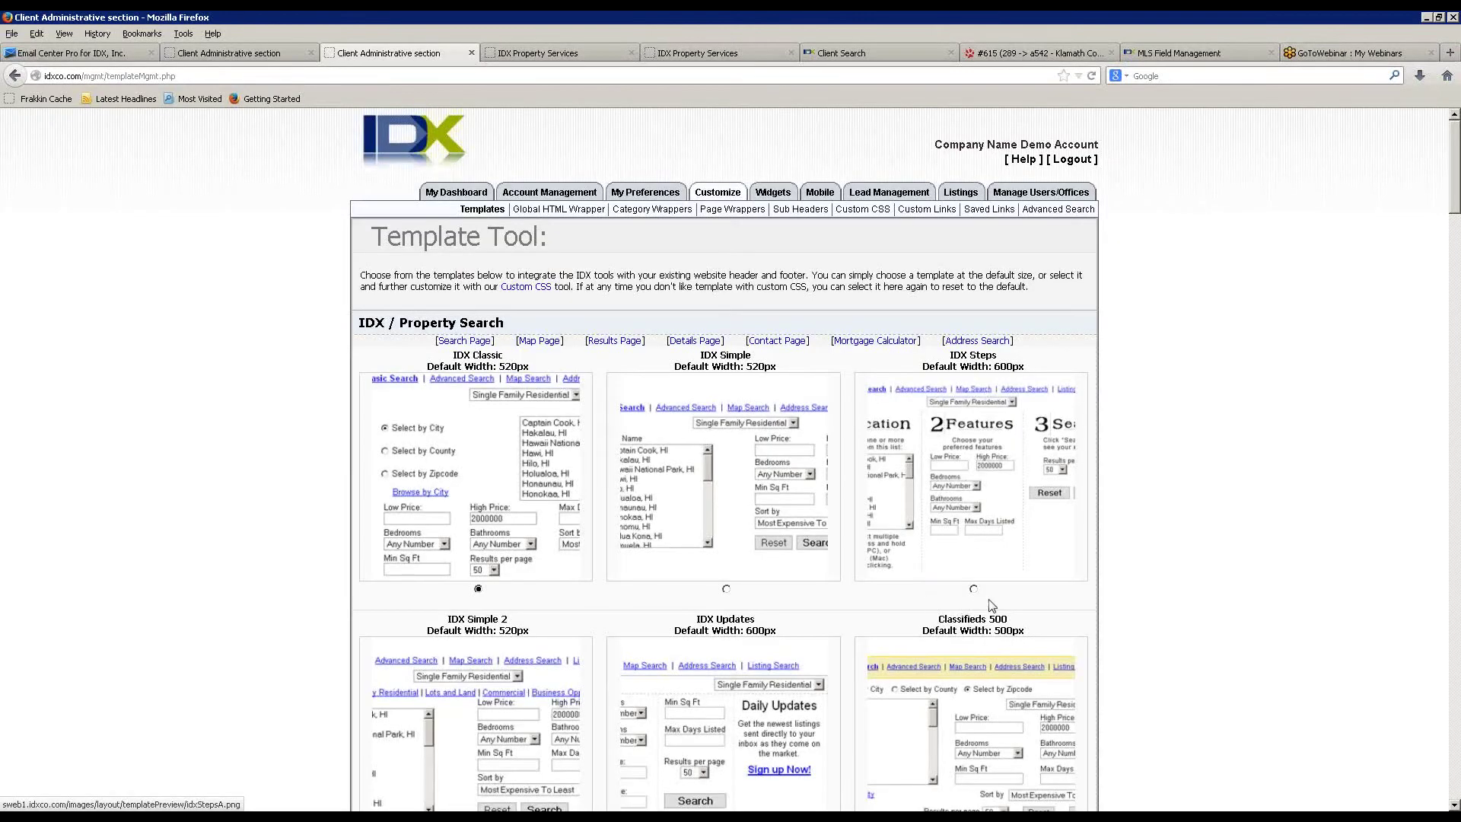
- Select and save IDX Steps as the property search template, and reload the live search page to check it
click(973, 588)
scroll(783, 555, down, 2)
scroll(791, 544, down, 10)
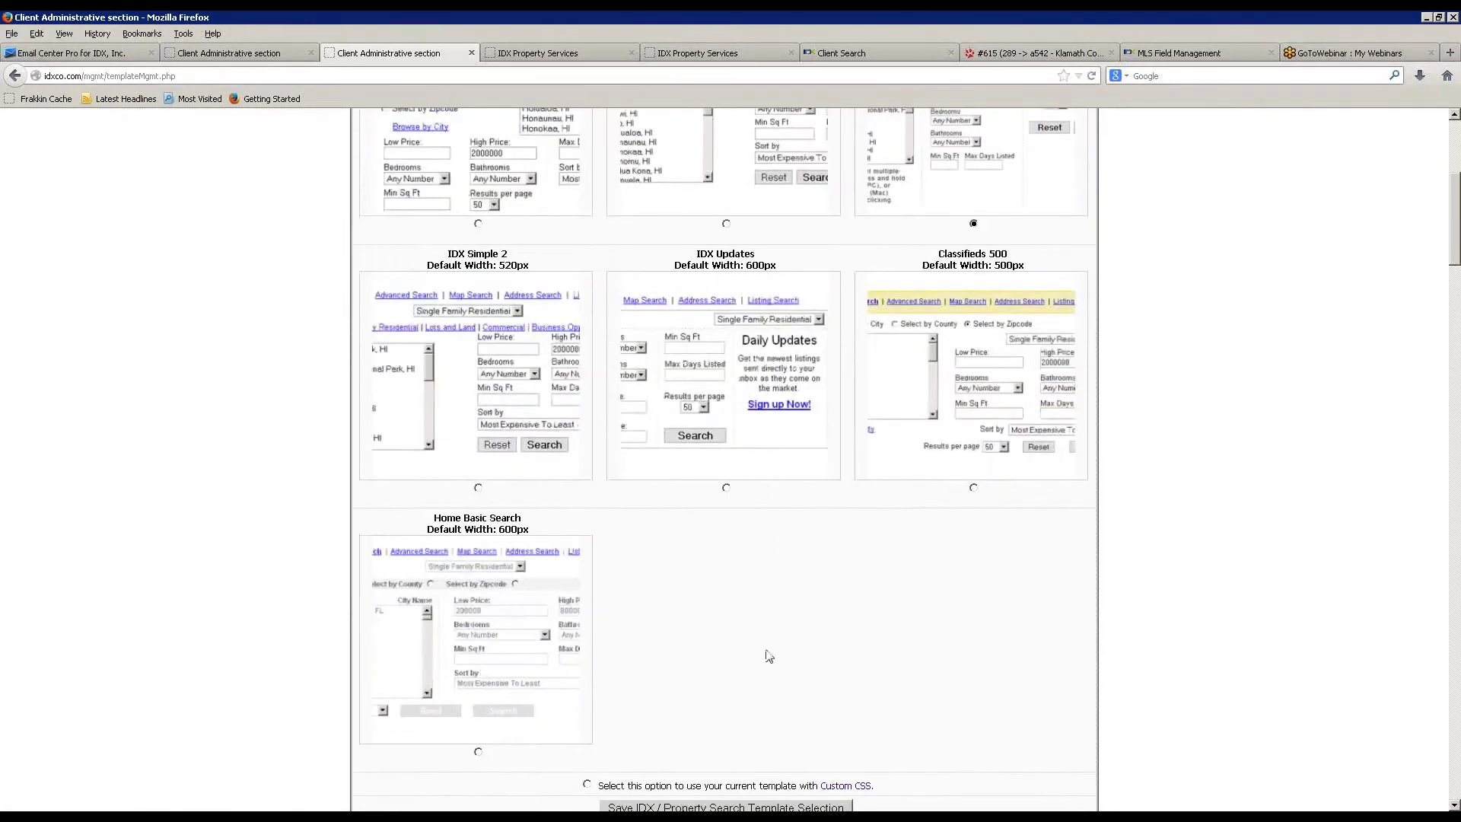
click(745, 535)
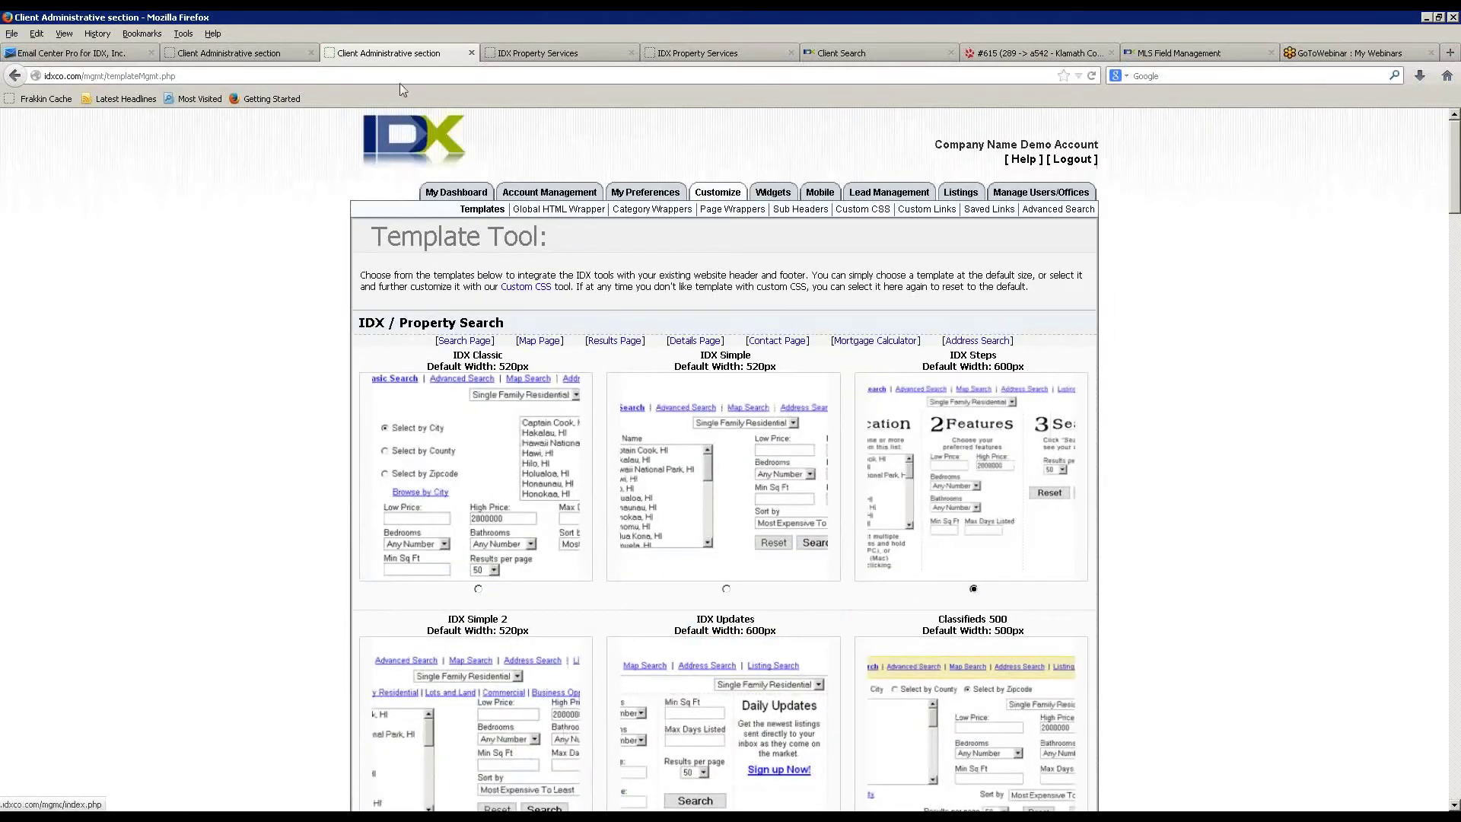
click(536, 53)
key(F5)
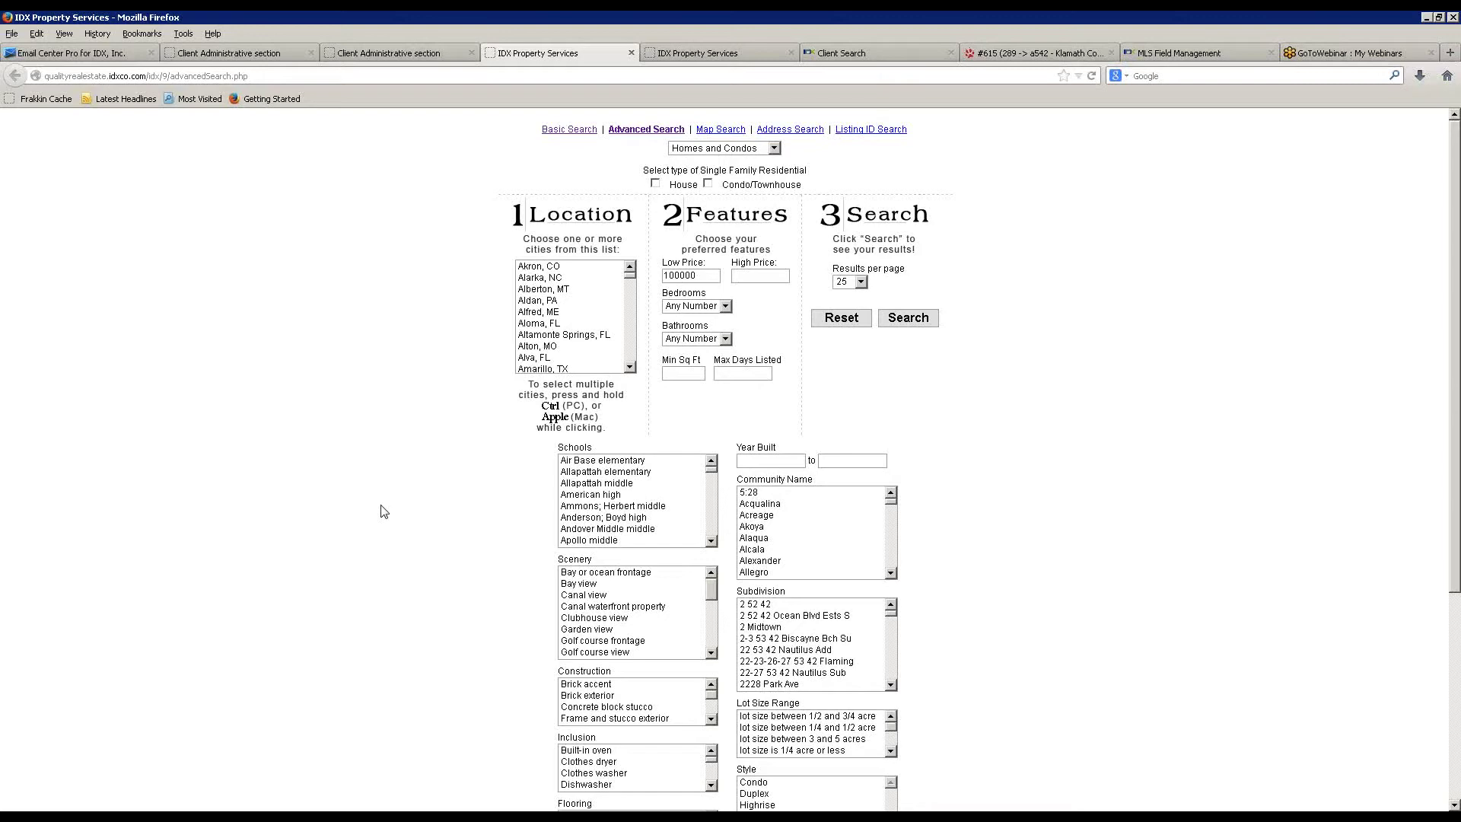
- Return to the Template Tool and look through the map, results, details, contact, mortgage calculator and address search templates
click(409, 55)
scroll(304, 502, down, 20)
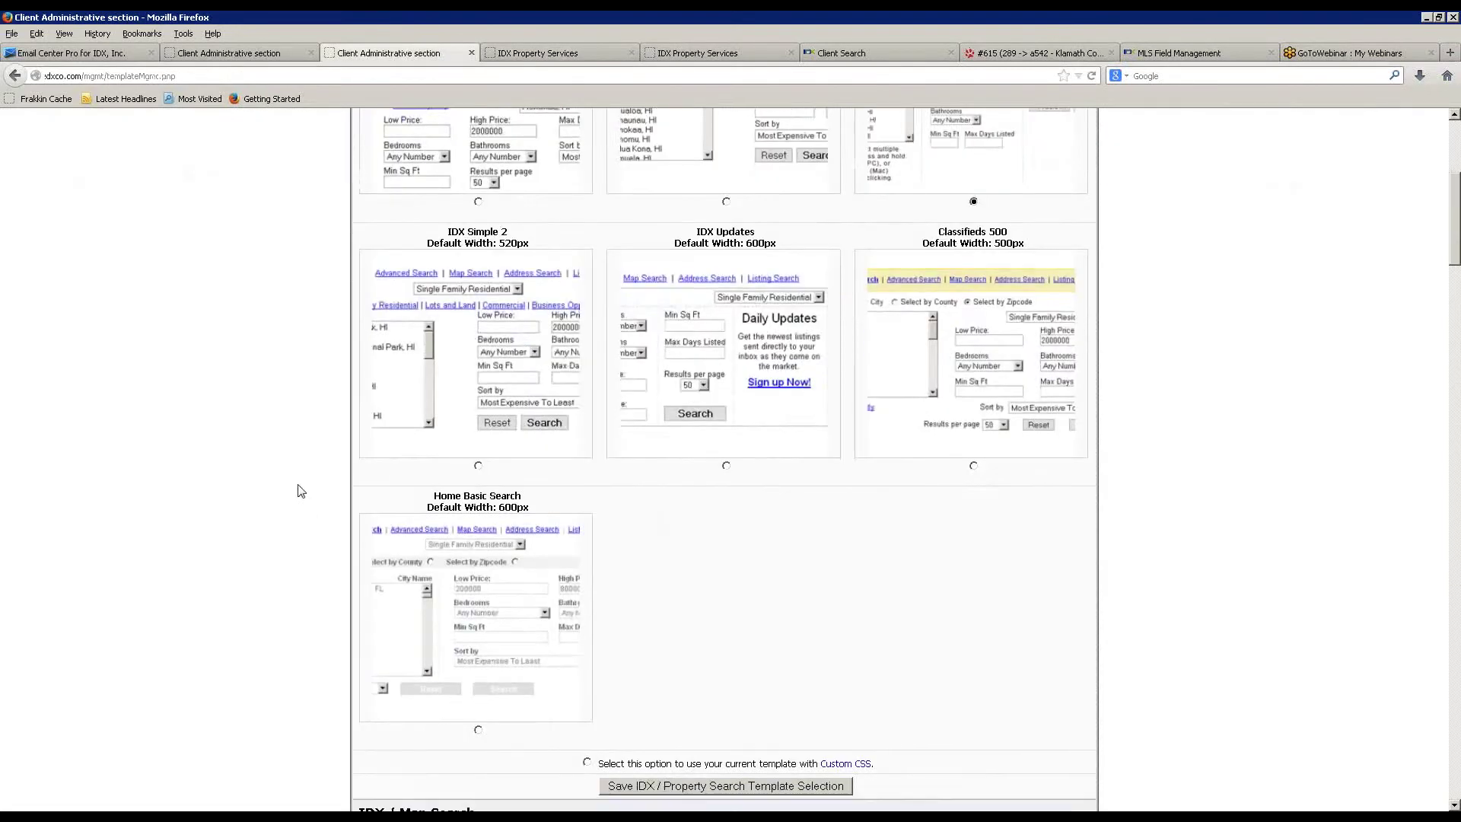
scroll(293, 541, down, 10)
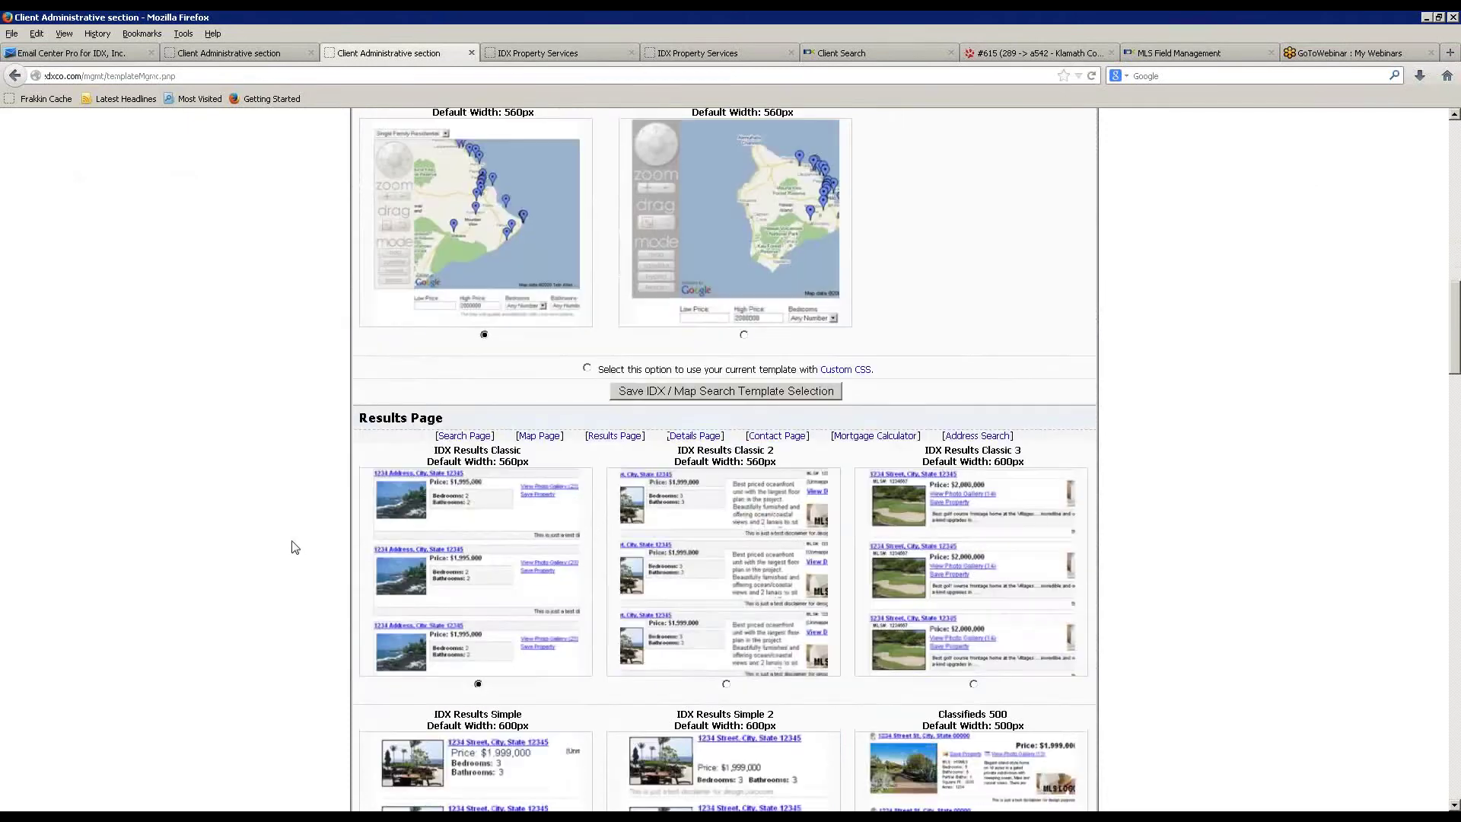
scroll(487, 609, down, 10)
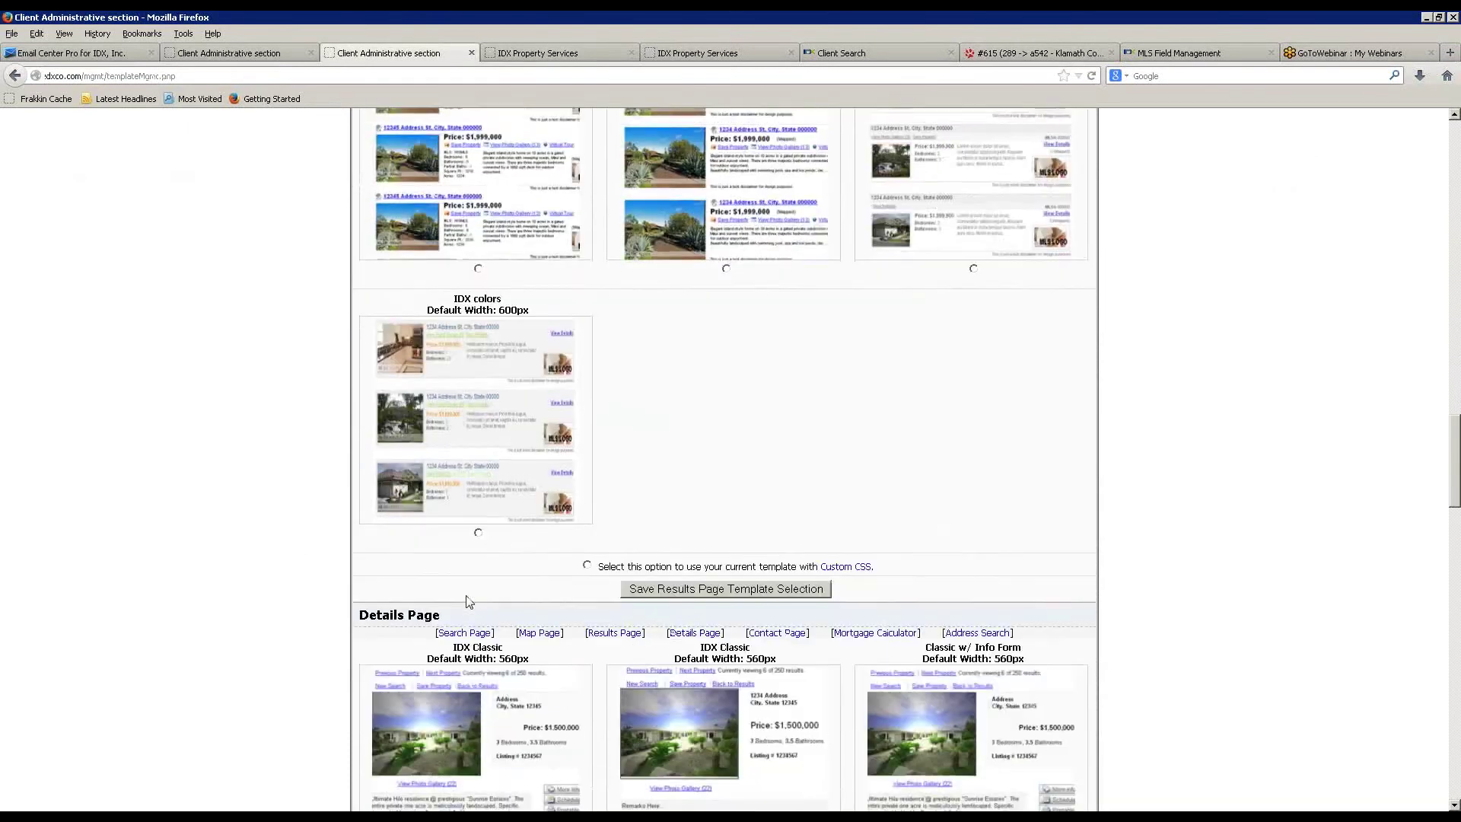
scroll(336, 646, down, 10)
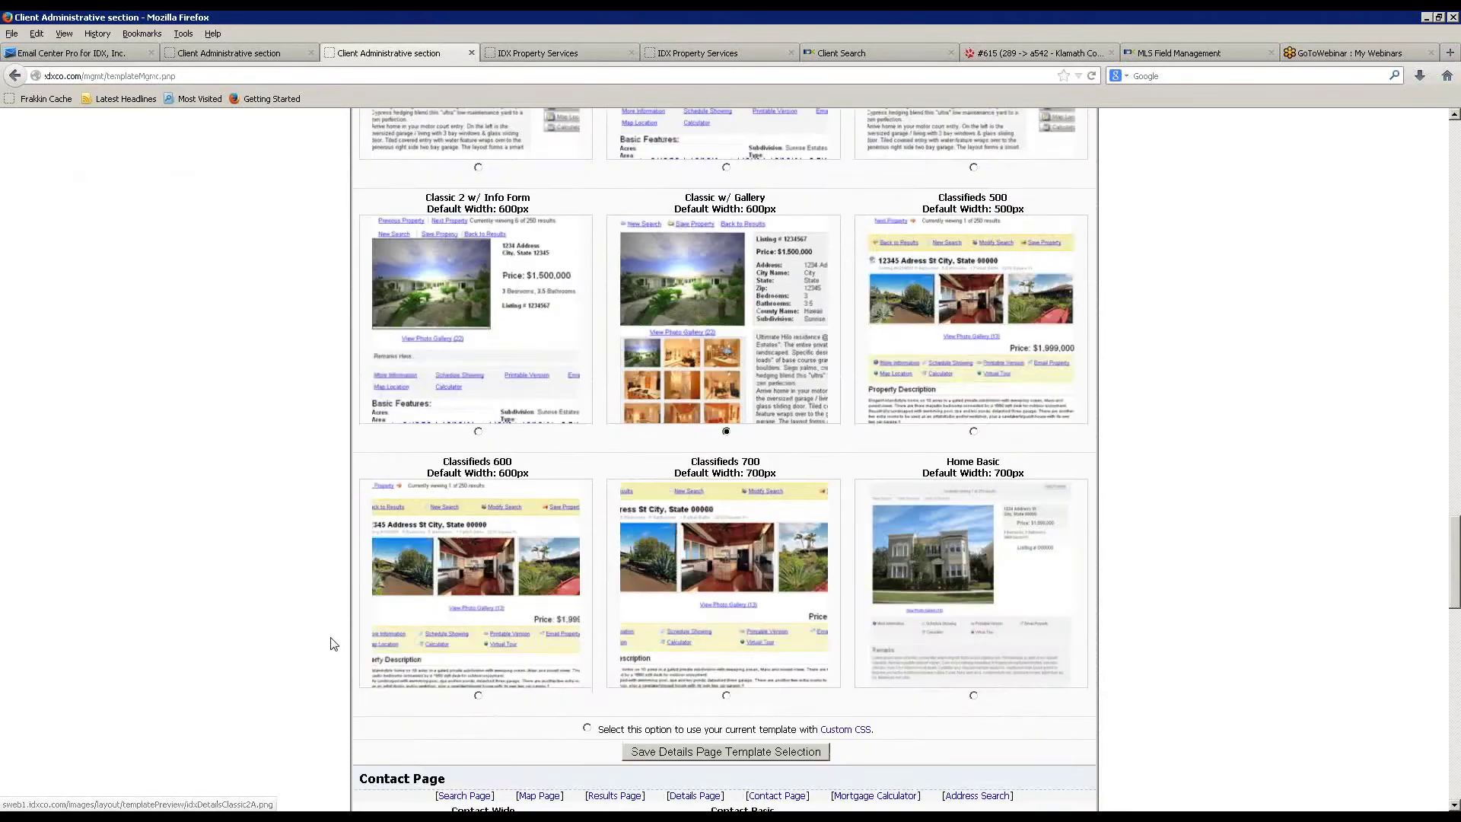
scroll(329, 641, down, 10)
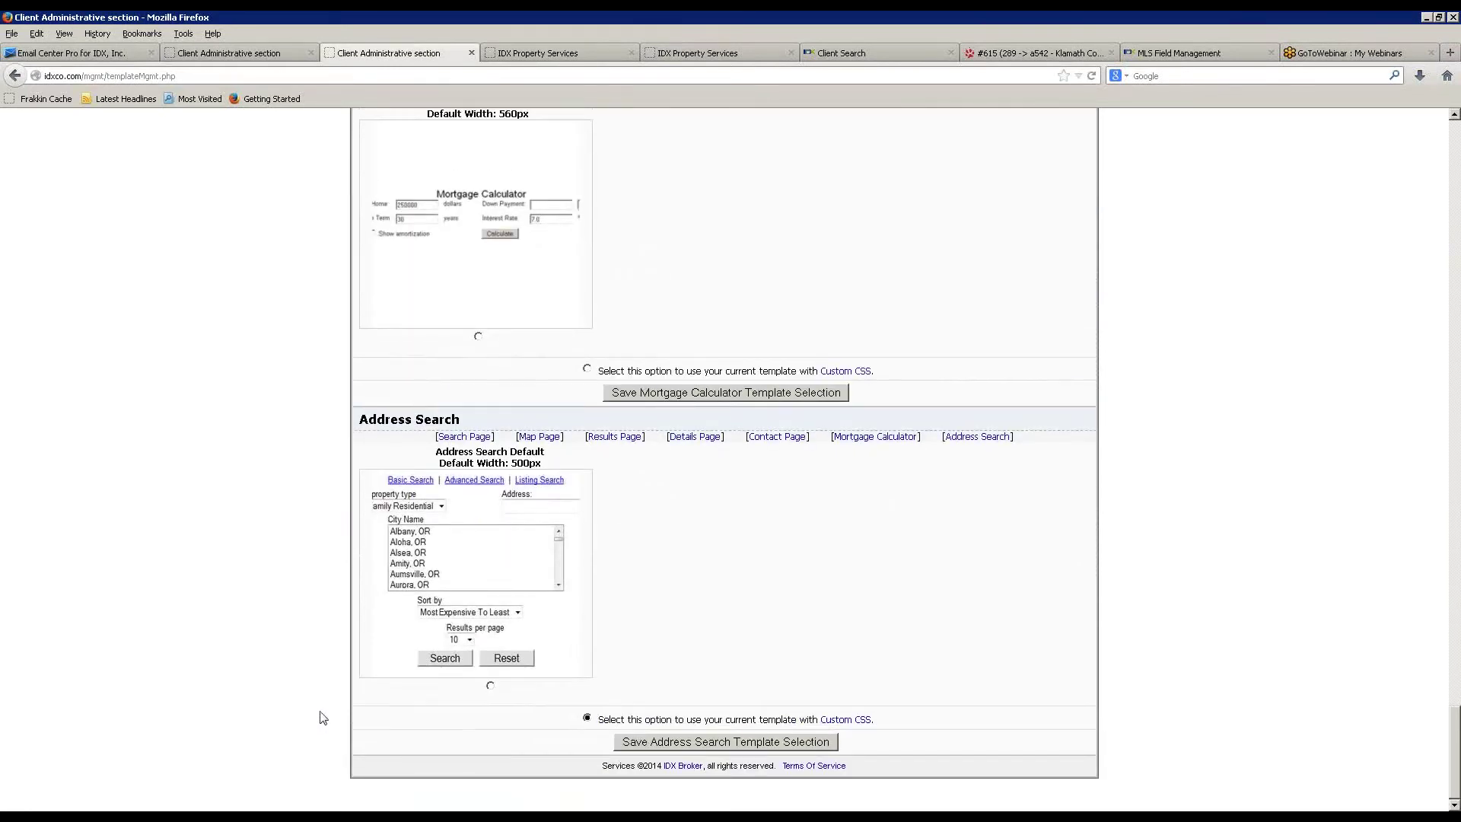
scroll(323, 719, up, 5)
scroll(323, 718, up, 5)
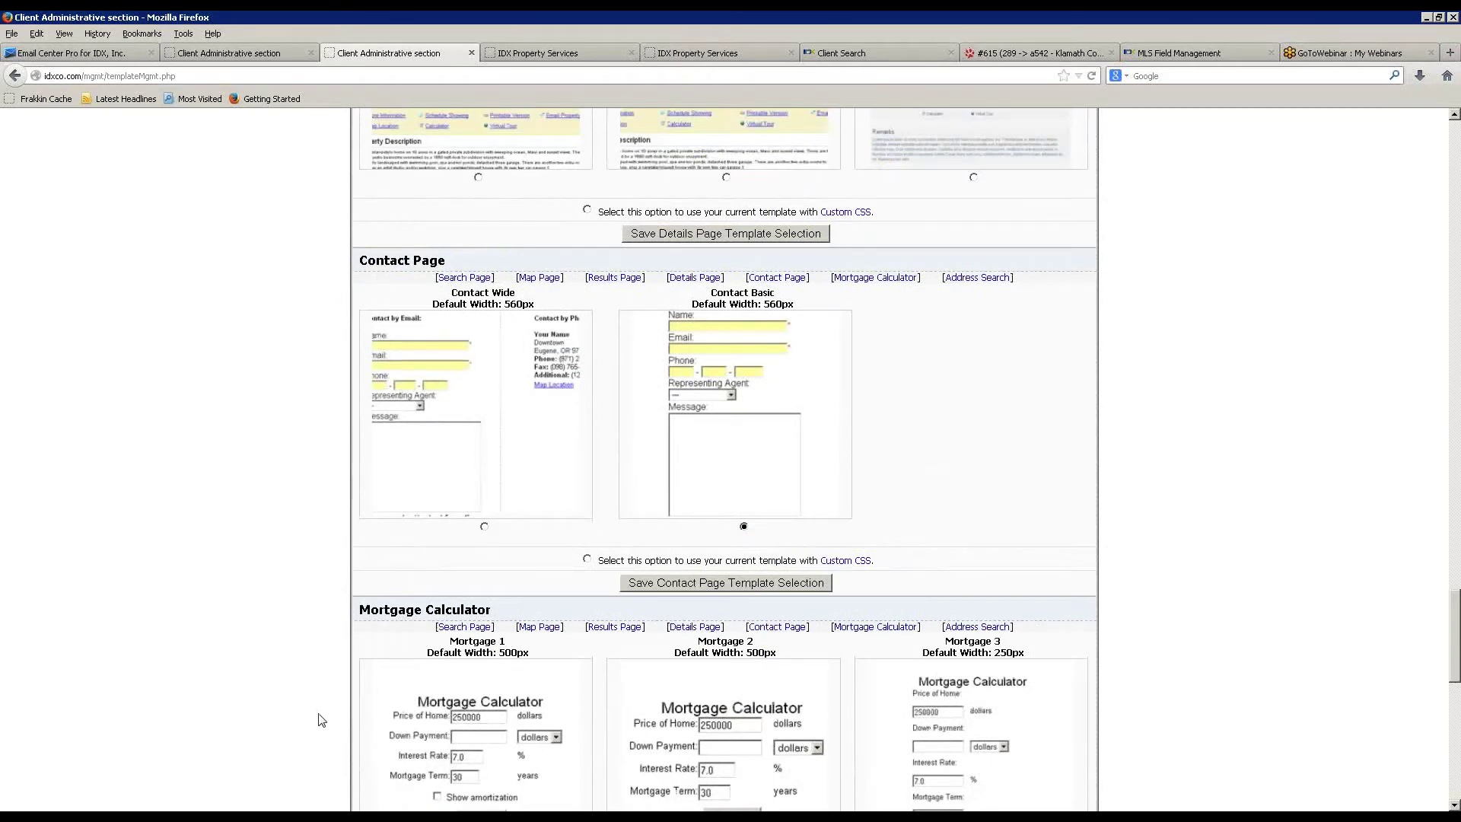
scroll(297, 593, up, 5)
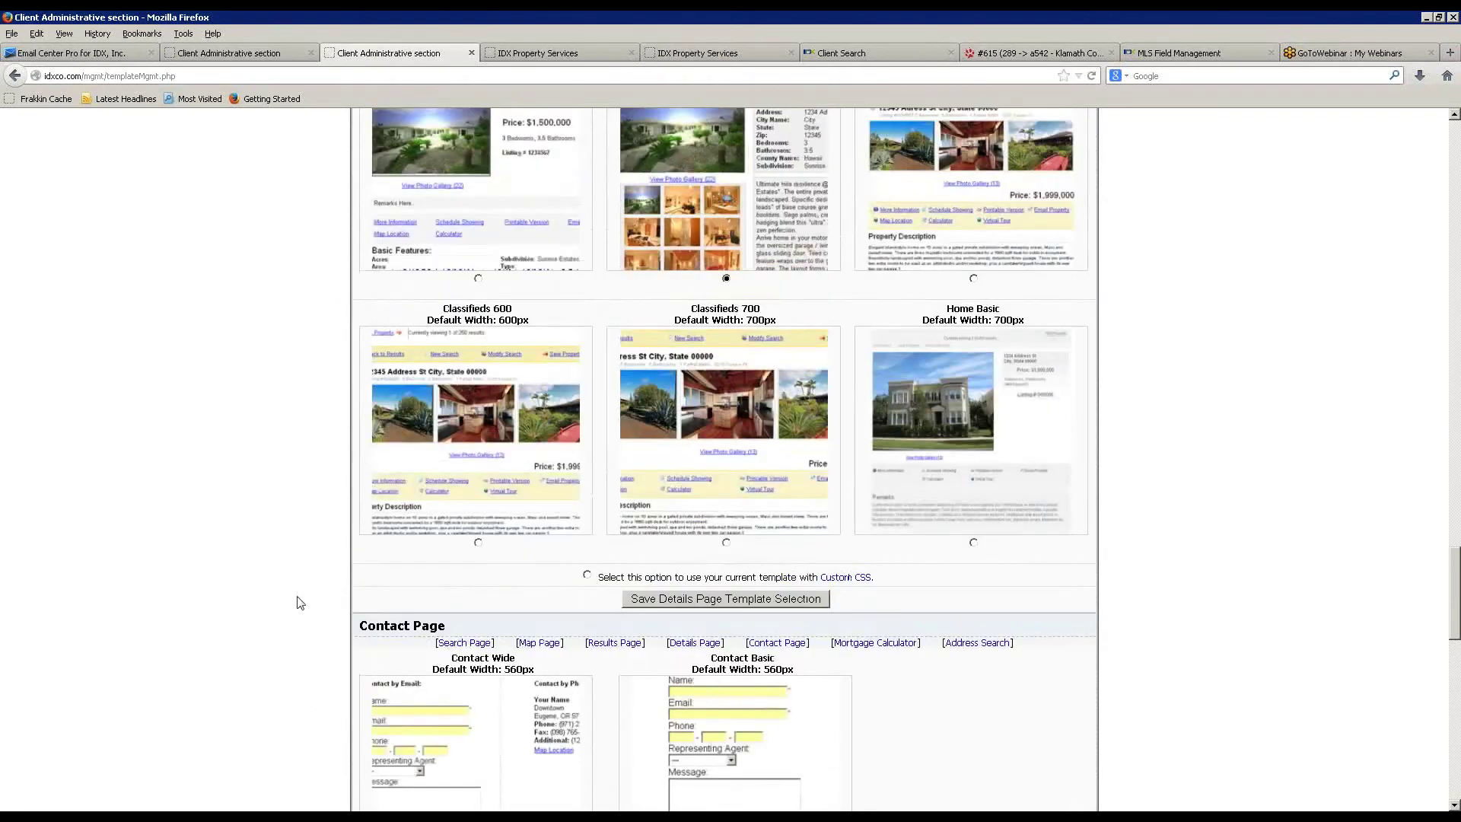
scroll(276, 643, up, 4)
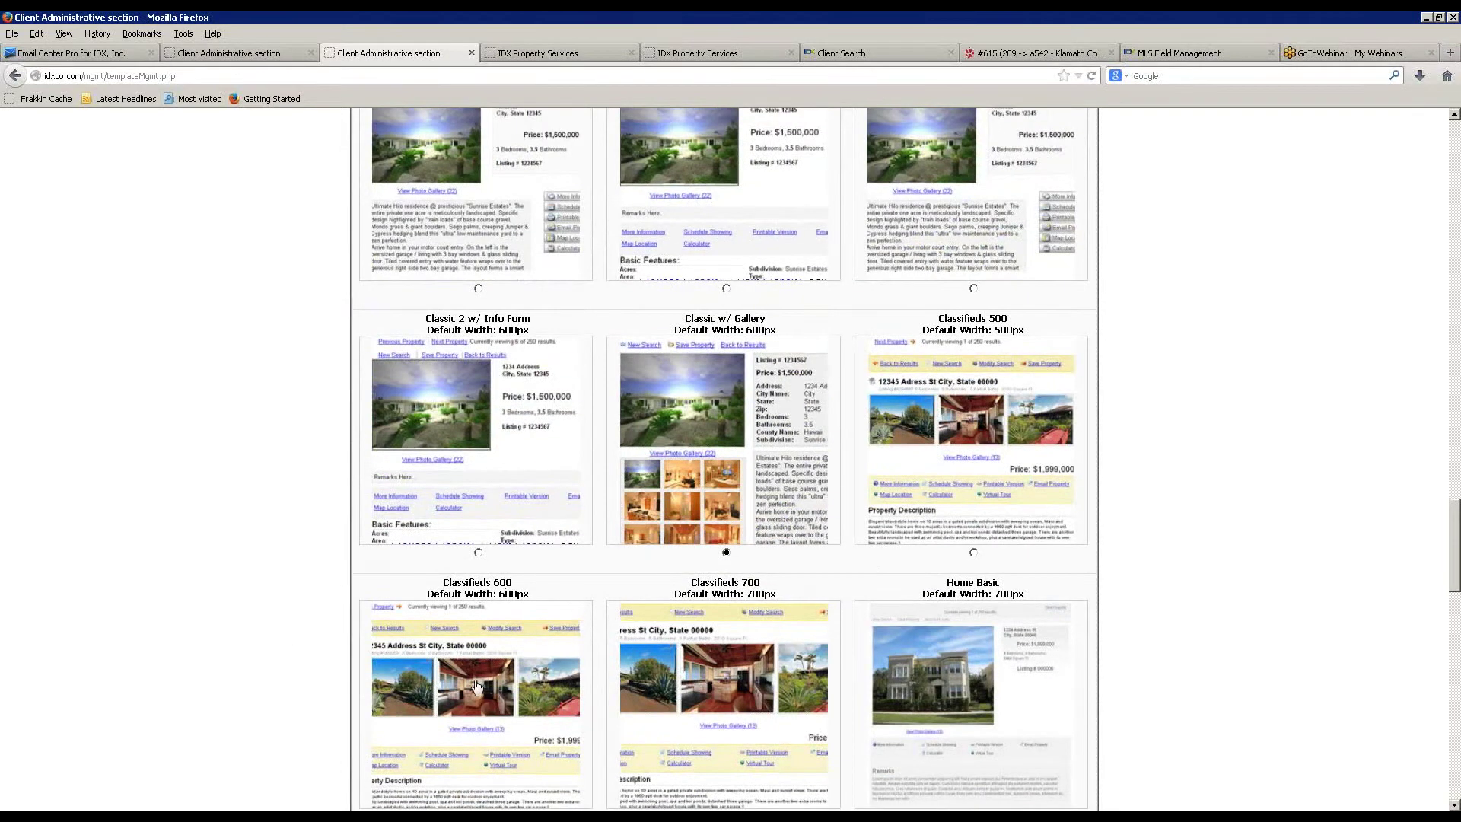
scroll(333, 690, up, 20)
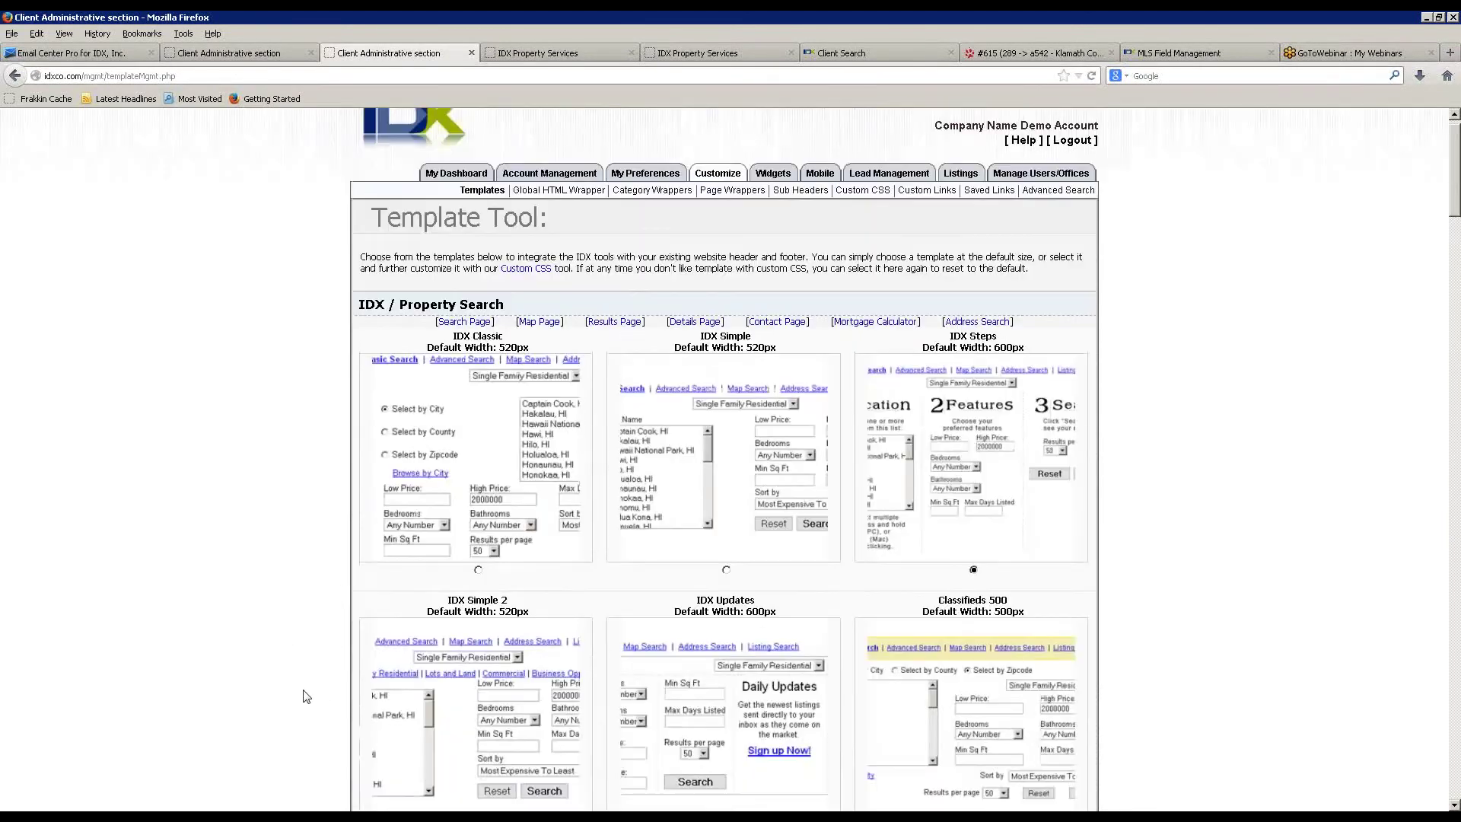
scroll(297, 685, up, 1)
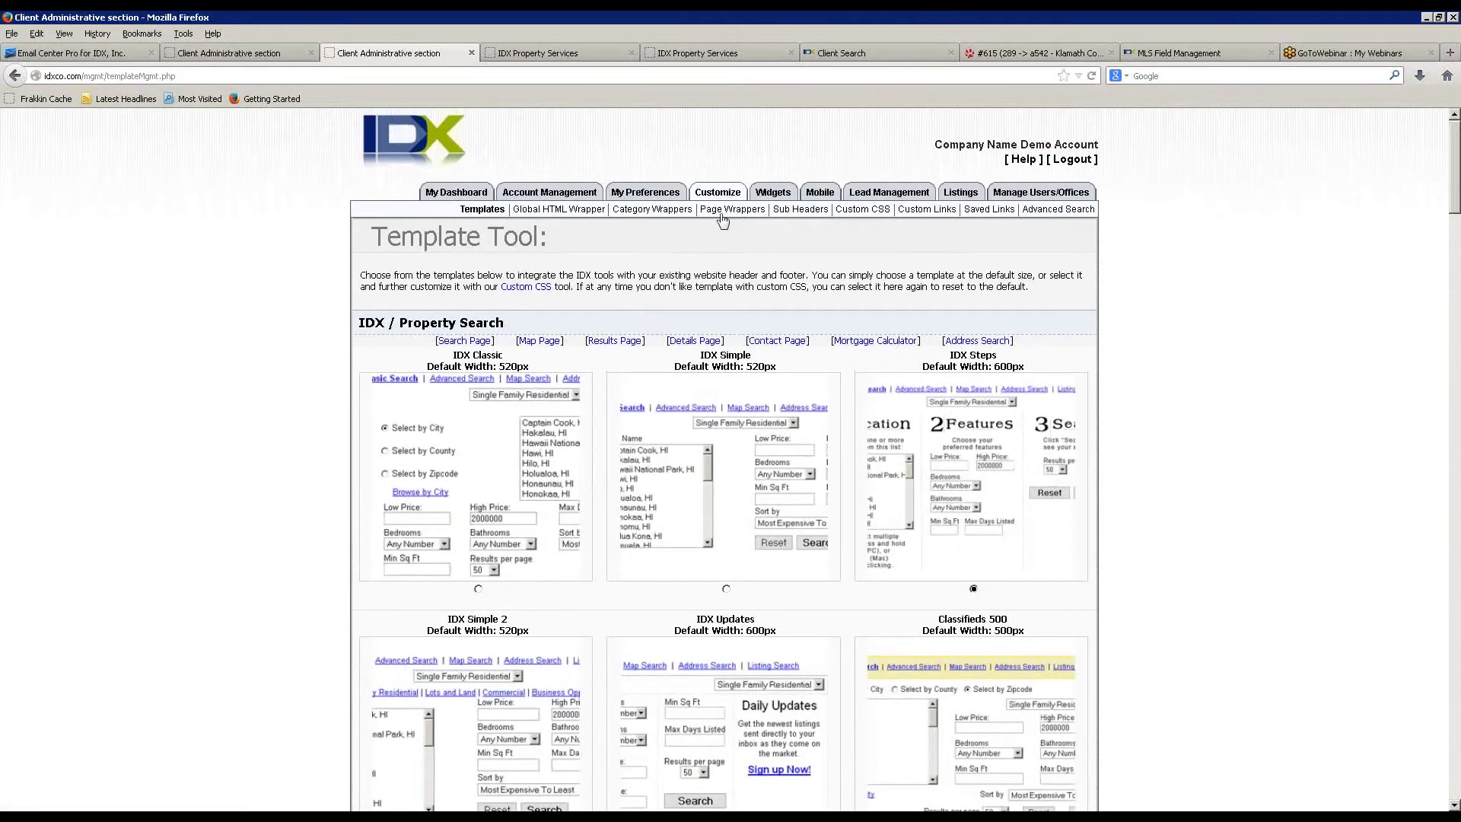
- Review the Global HTML Wrapper, Category Wrappers and Page Wrappers, expanding the Listing Pages among the page wrappers
click(564, 216)
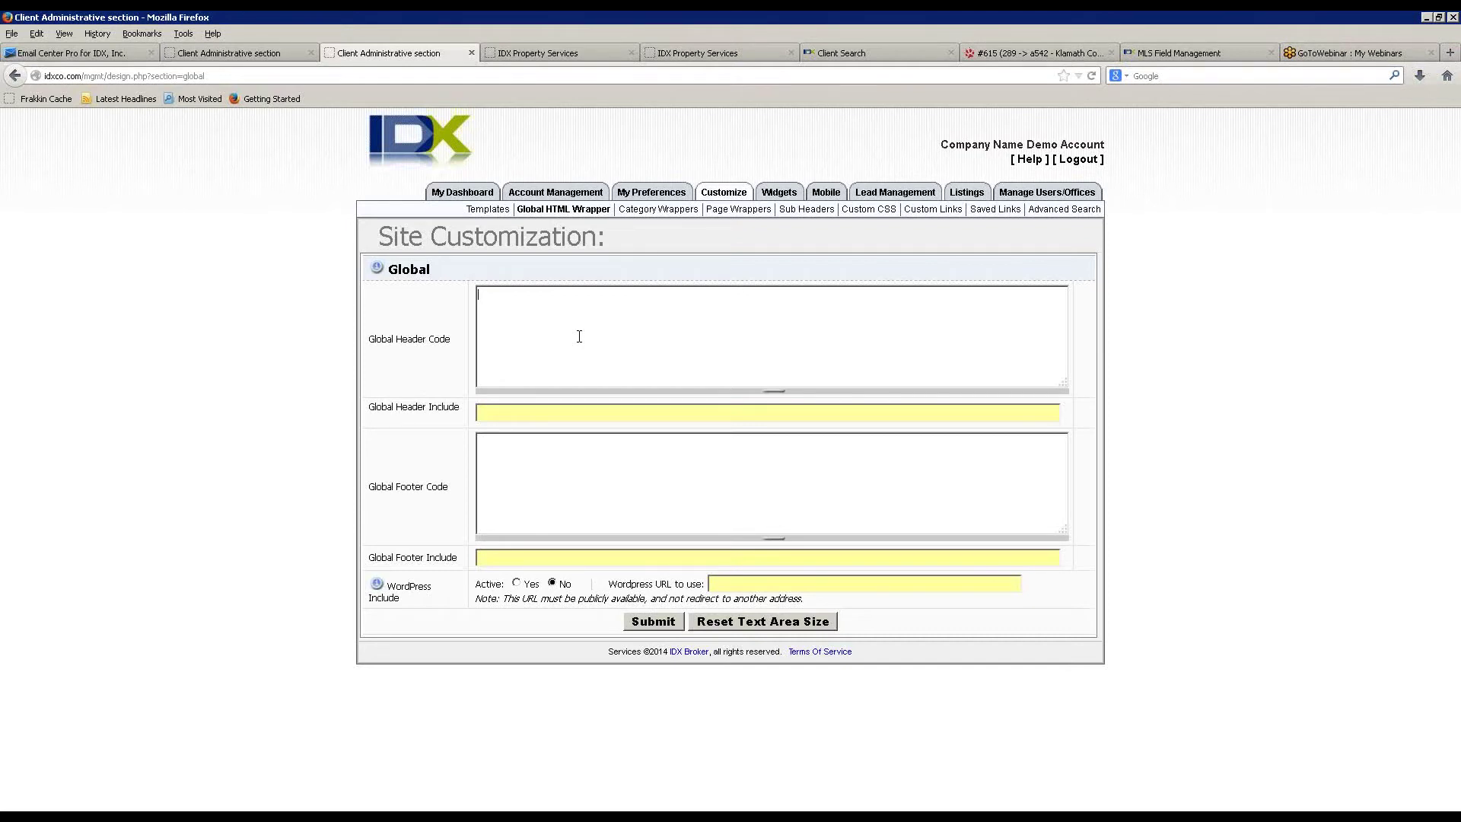
click(648, 297)
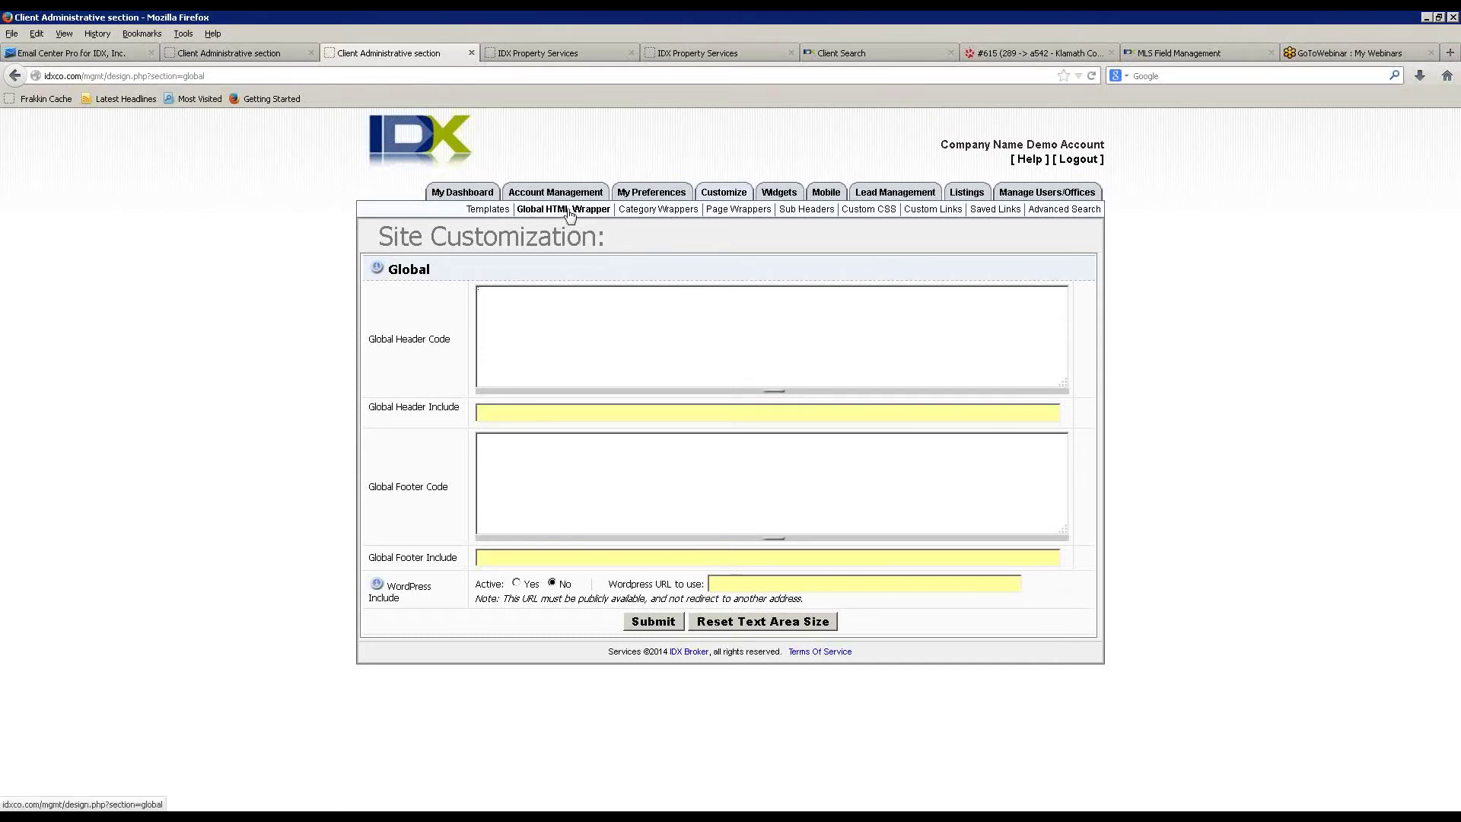
click(662, 215)
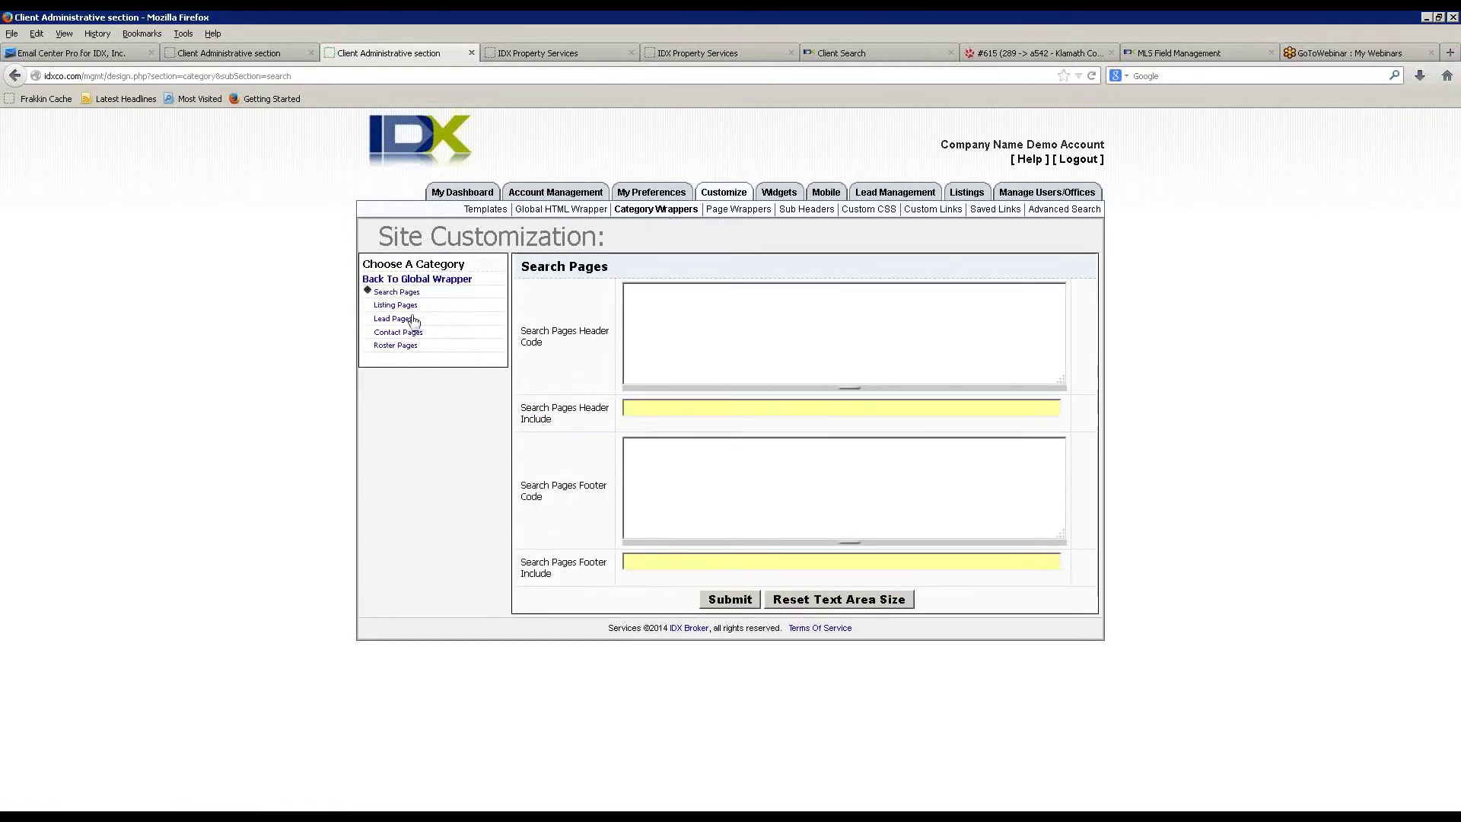
click(753, 209)
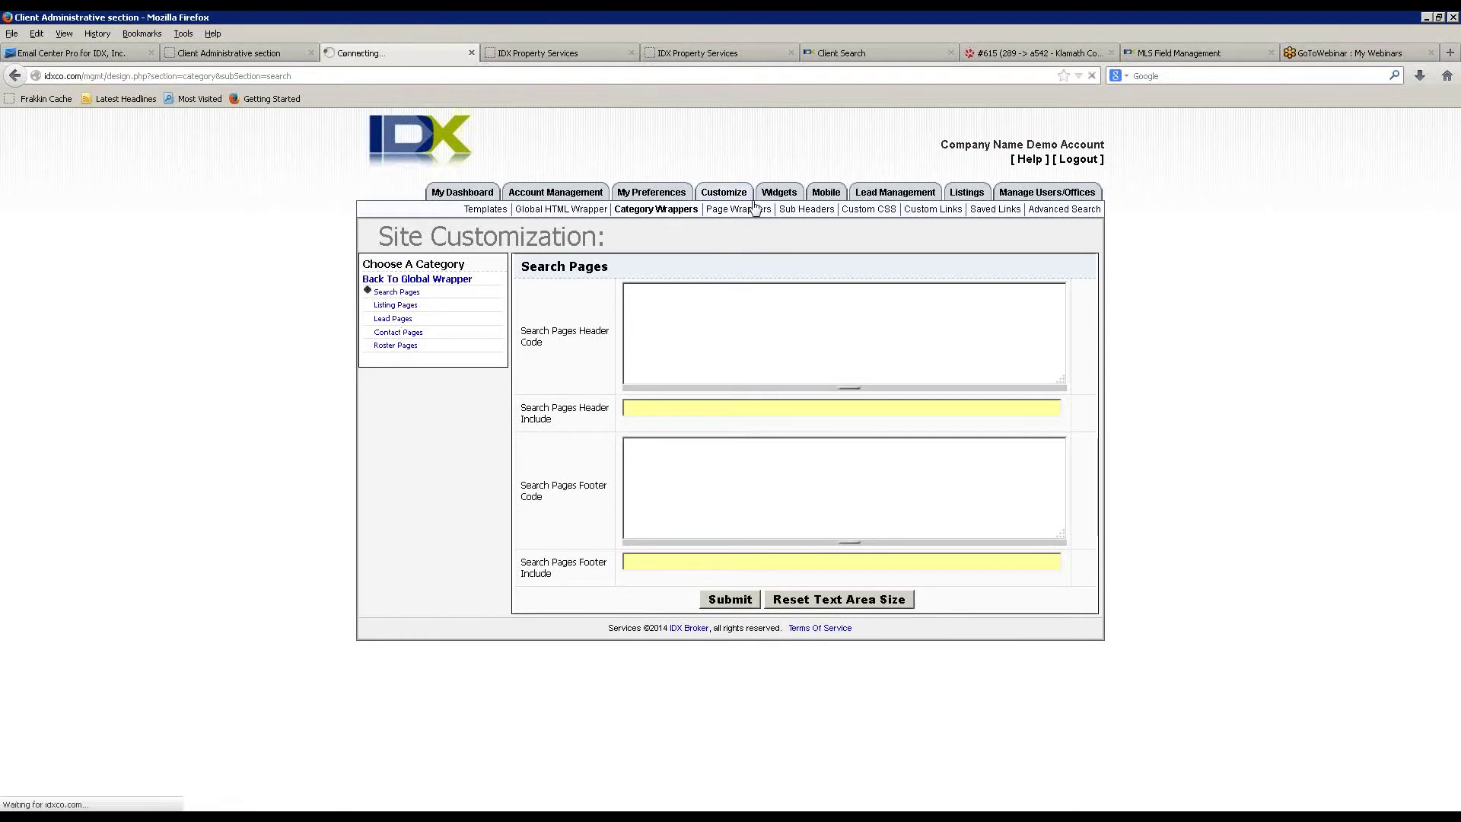
click(737, 208)
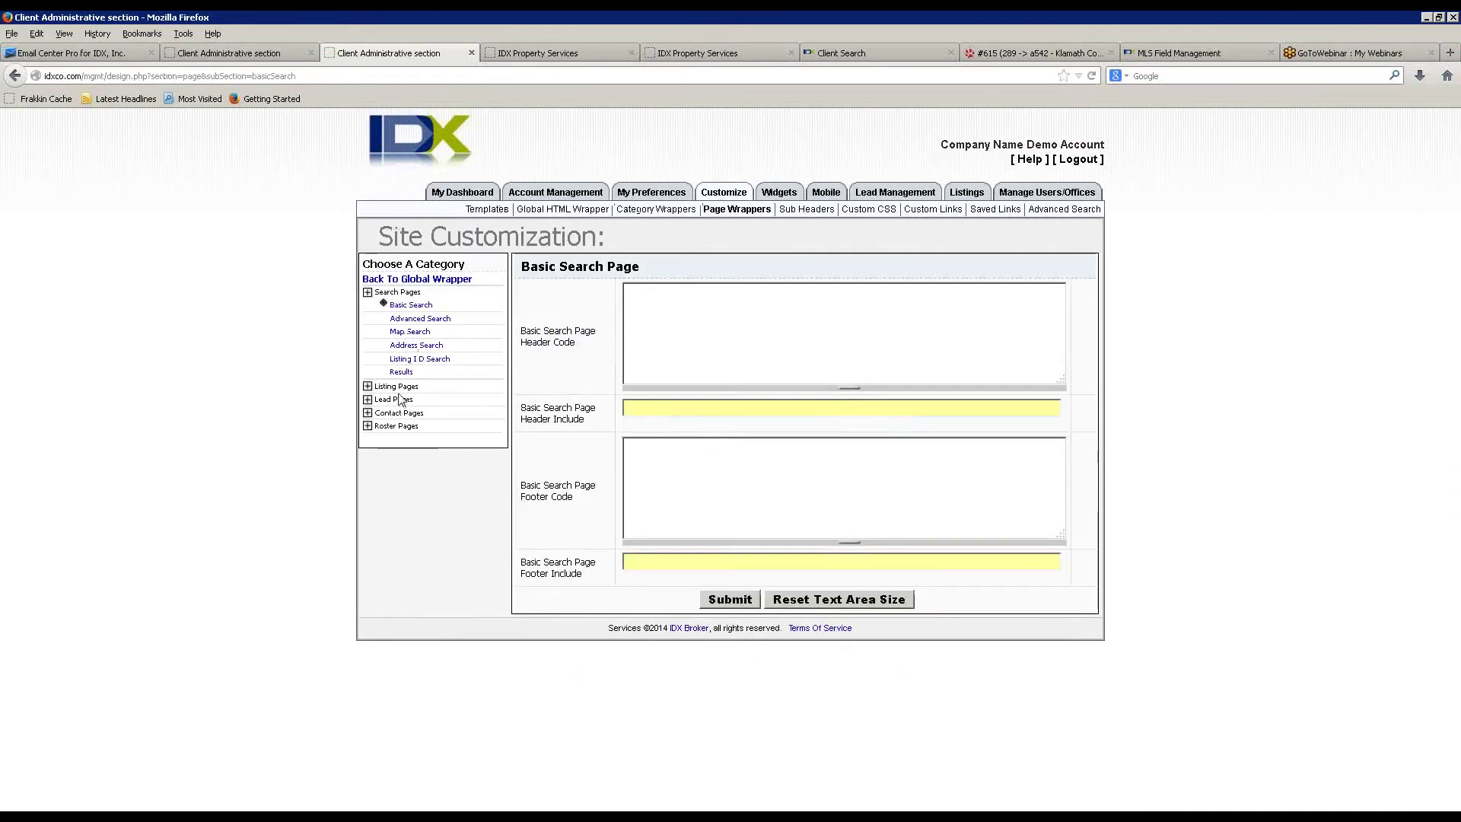
click(398, 388)
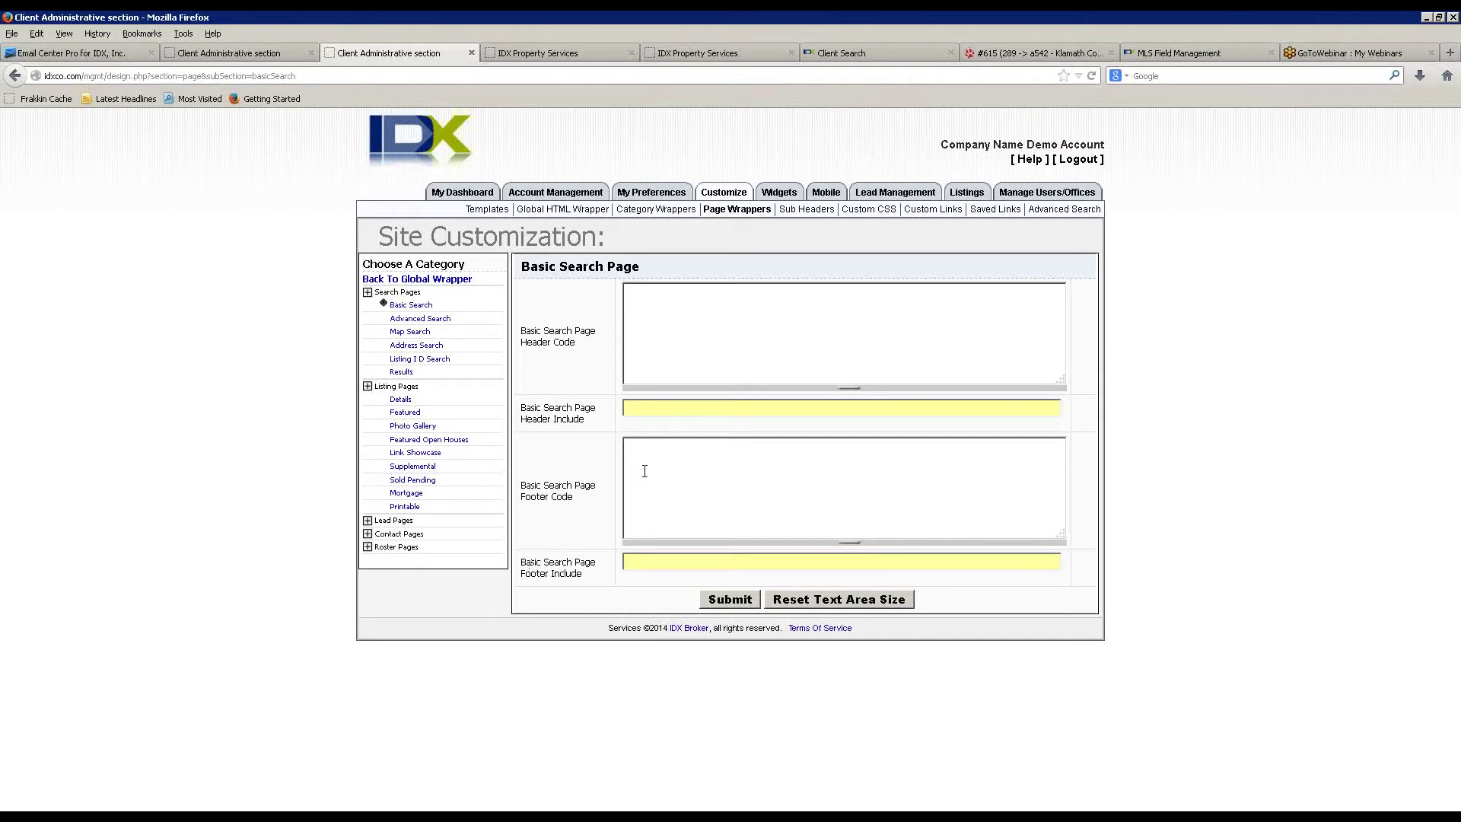
- View the Sub Headers of the search pages, starting with the Basic Search Sub Header
click(808, 212)
right_click(821, 353)
click(721, 318)
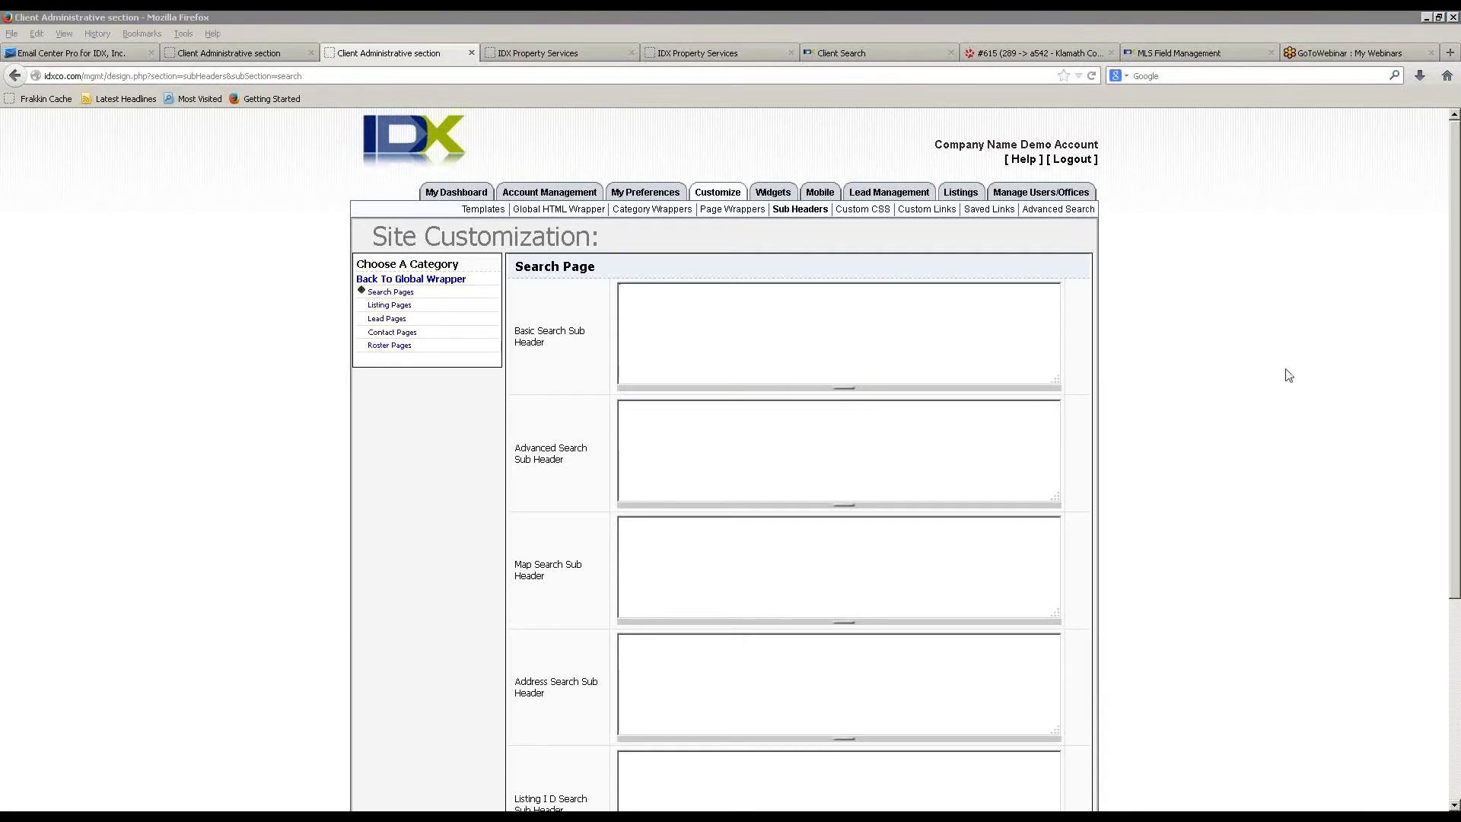
click(701, 307)
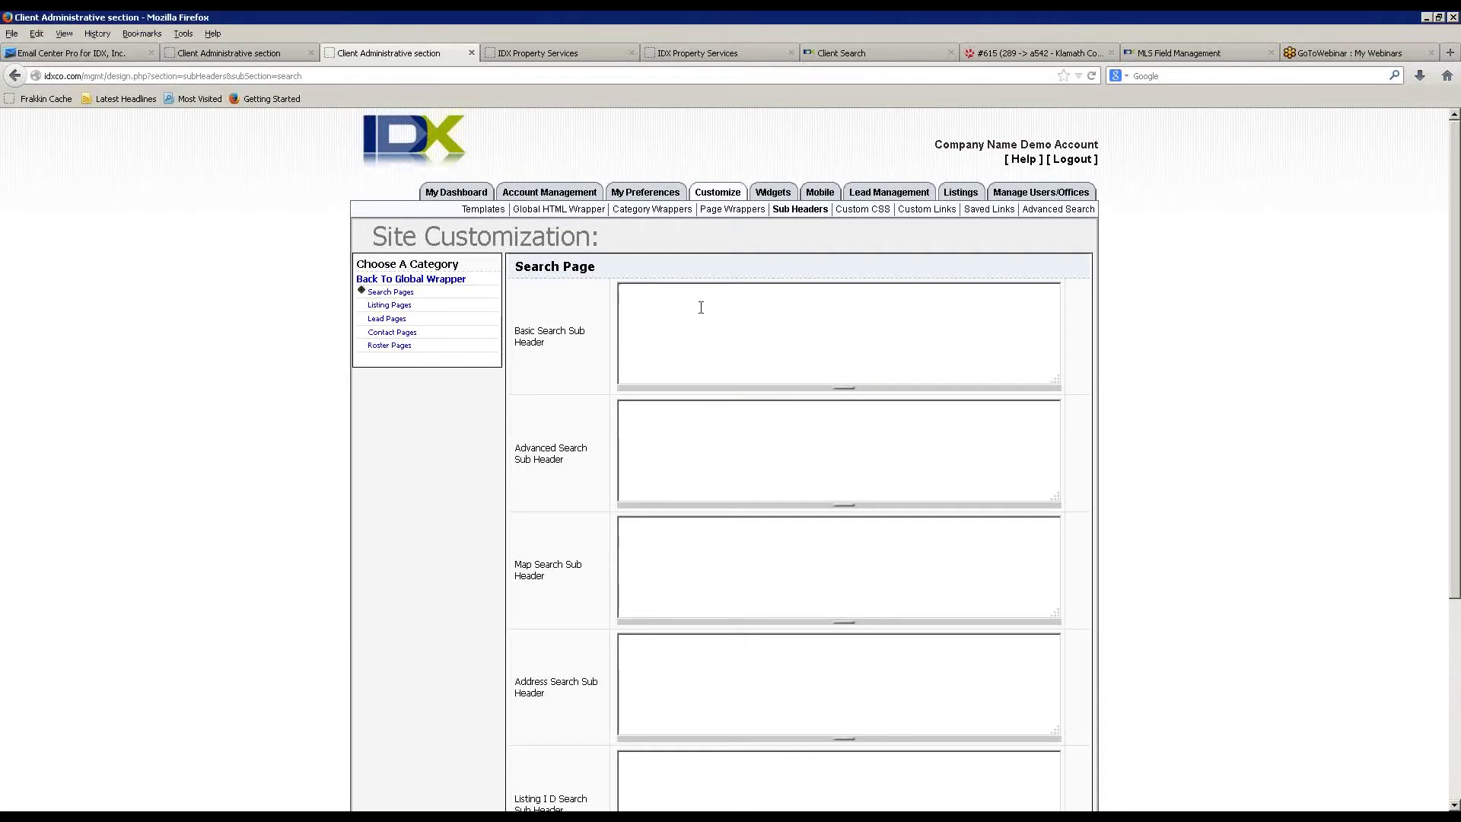
- Enter <html>, <head>, </head> and <body> on separate lines as the Global Header Code of the Global HTML Wrapper
click(567, 210)
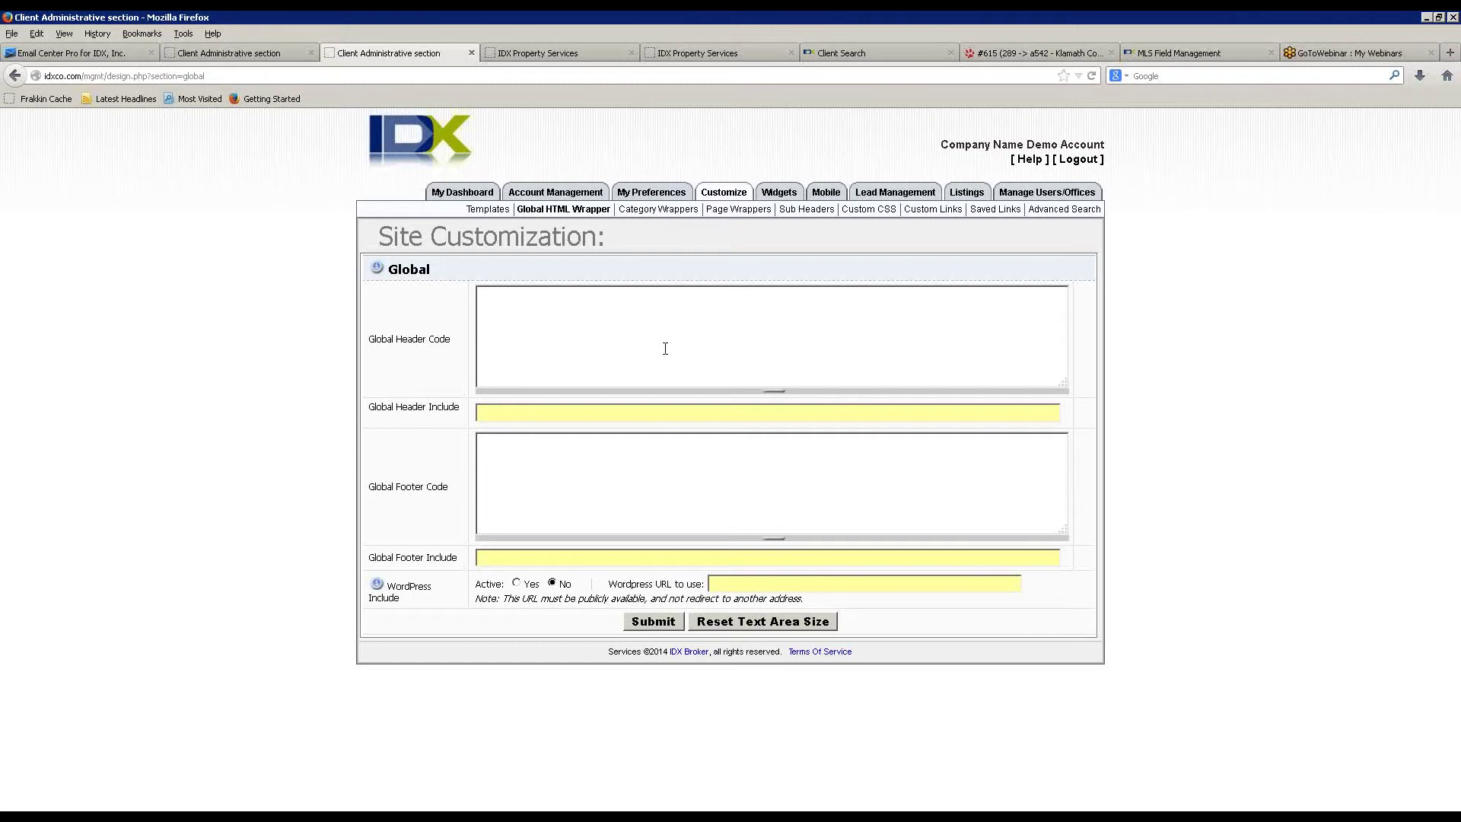
text(<html> )
text(<head)
text(>)
key(Return)
text(</hrad)
key(BackSpace)
key(BackSpace)
key(BackSpace)
key(BackSpace)
text(head> )
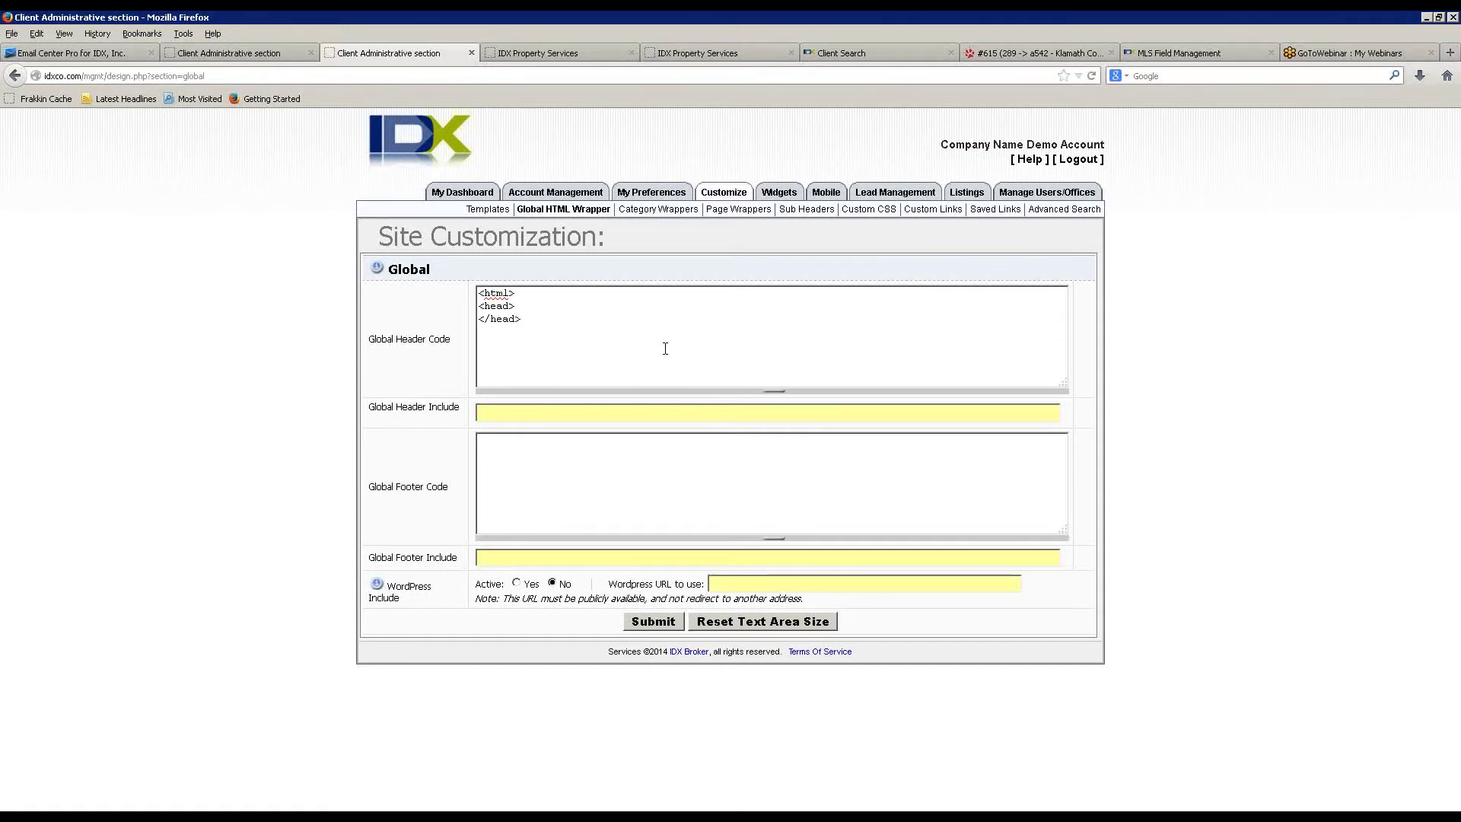
text(<body>)
- Enter </body> and </html> on separate lines as the Global Footer Code and submit the global wrapper
click(649, 468)
text(</body> </html>)
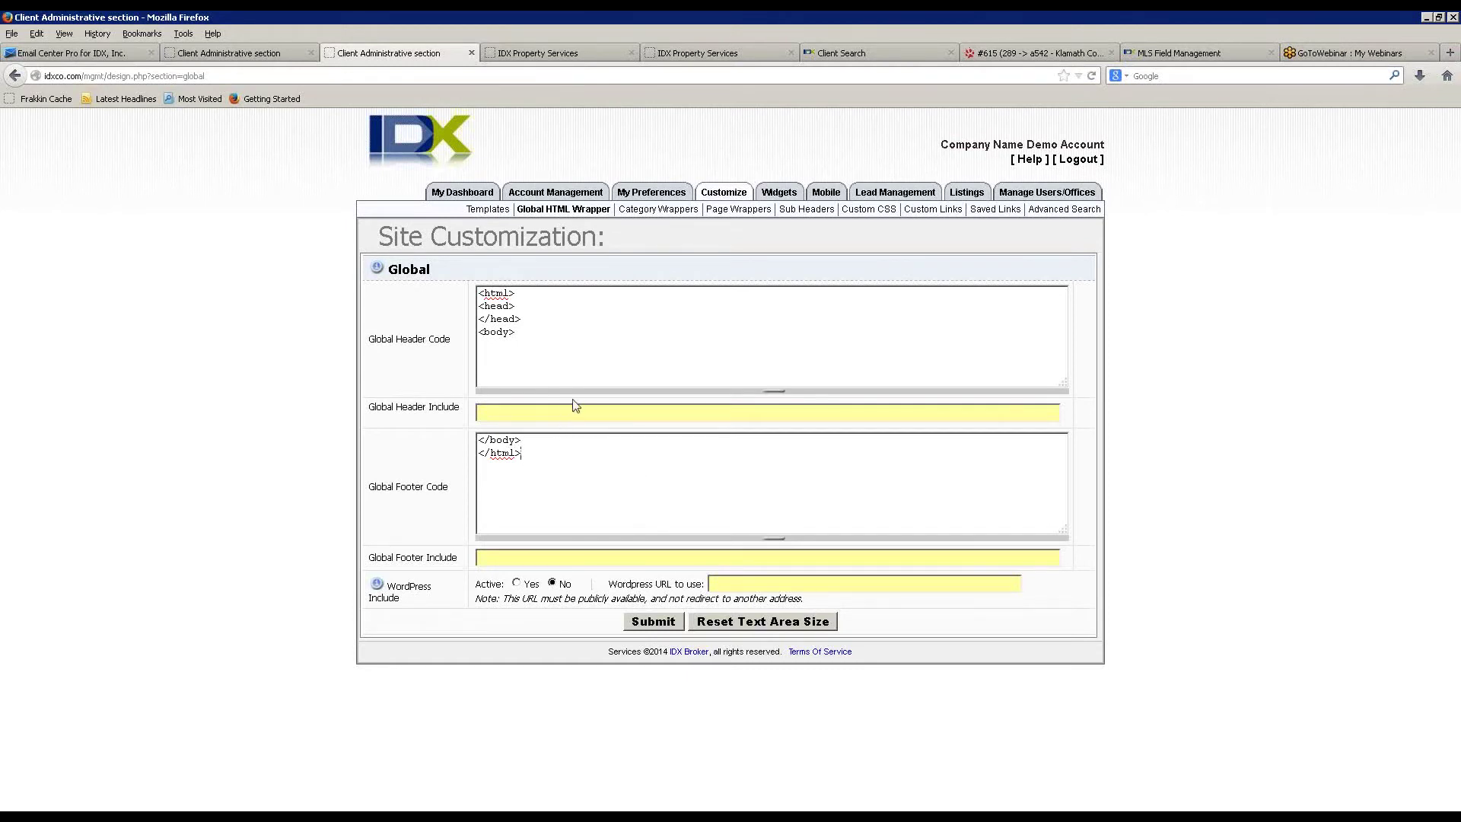
click(656, 624)
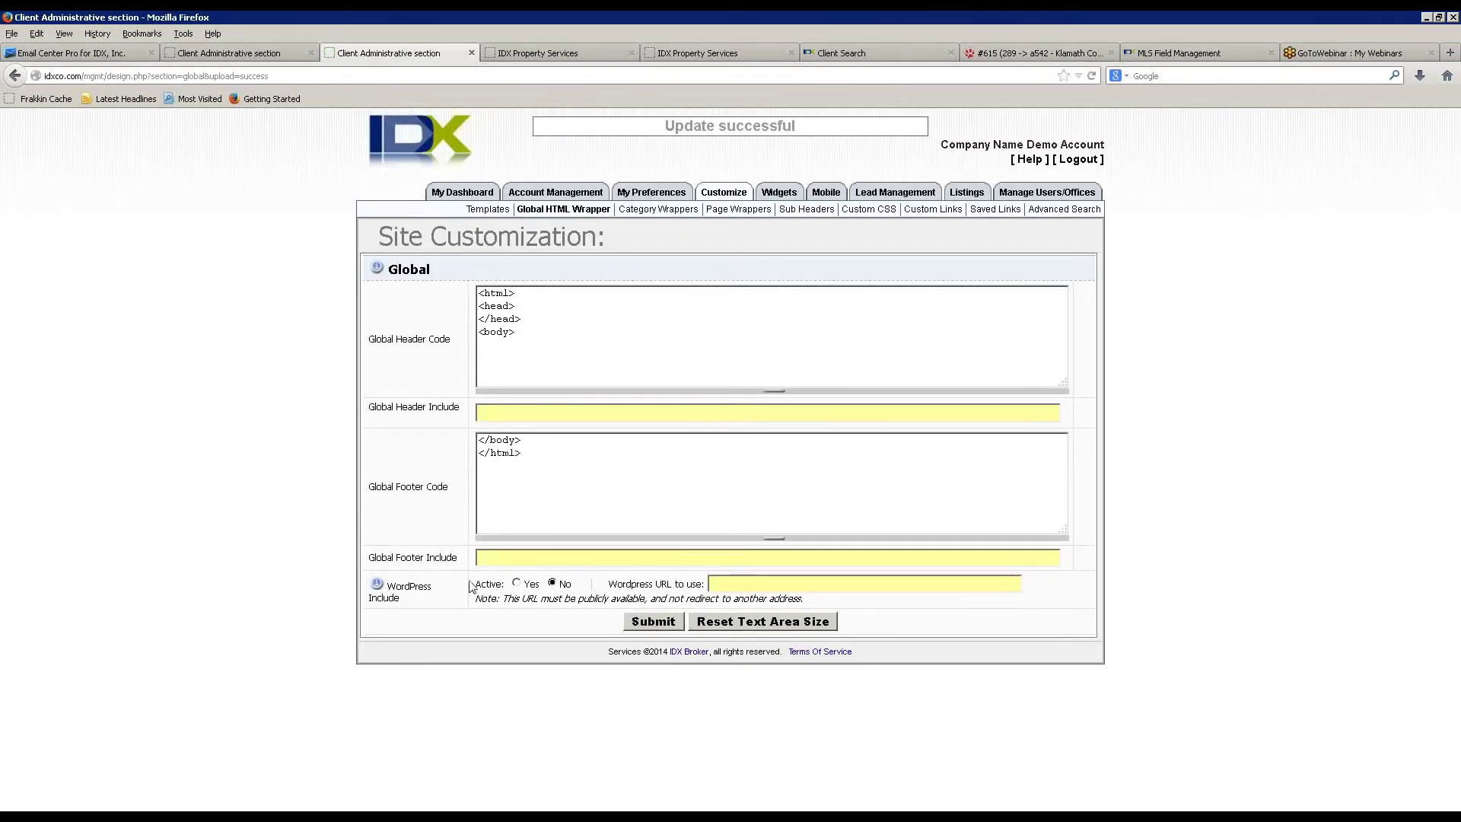
- Highlight the Global Header Code and the Global Footer Code in turn to review how they wrap the page
drag(581, 368, 476, 289)
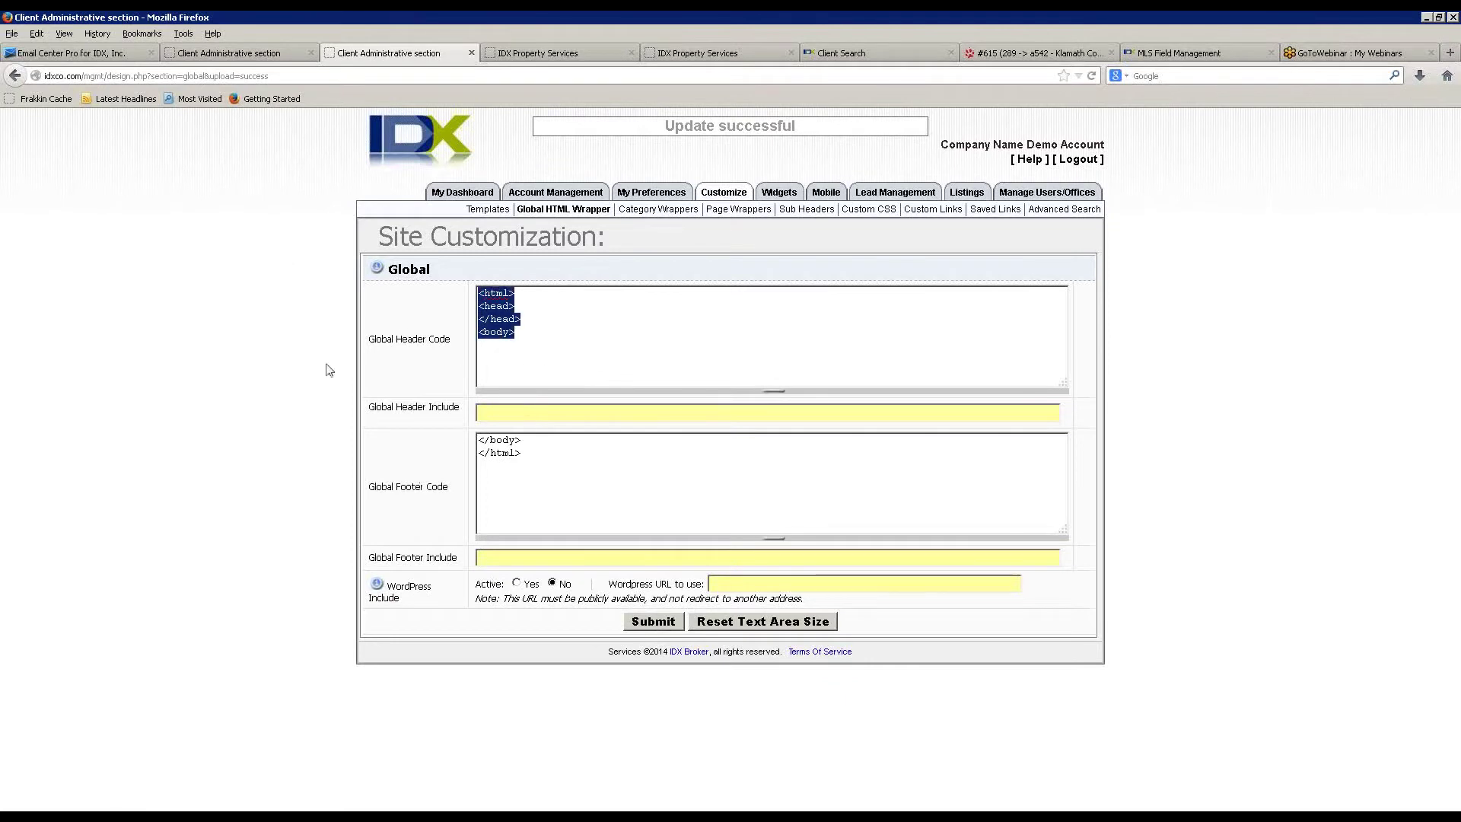
click(603, 499)
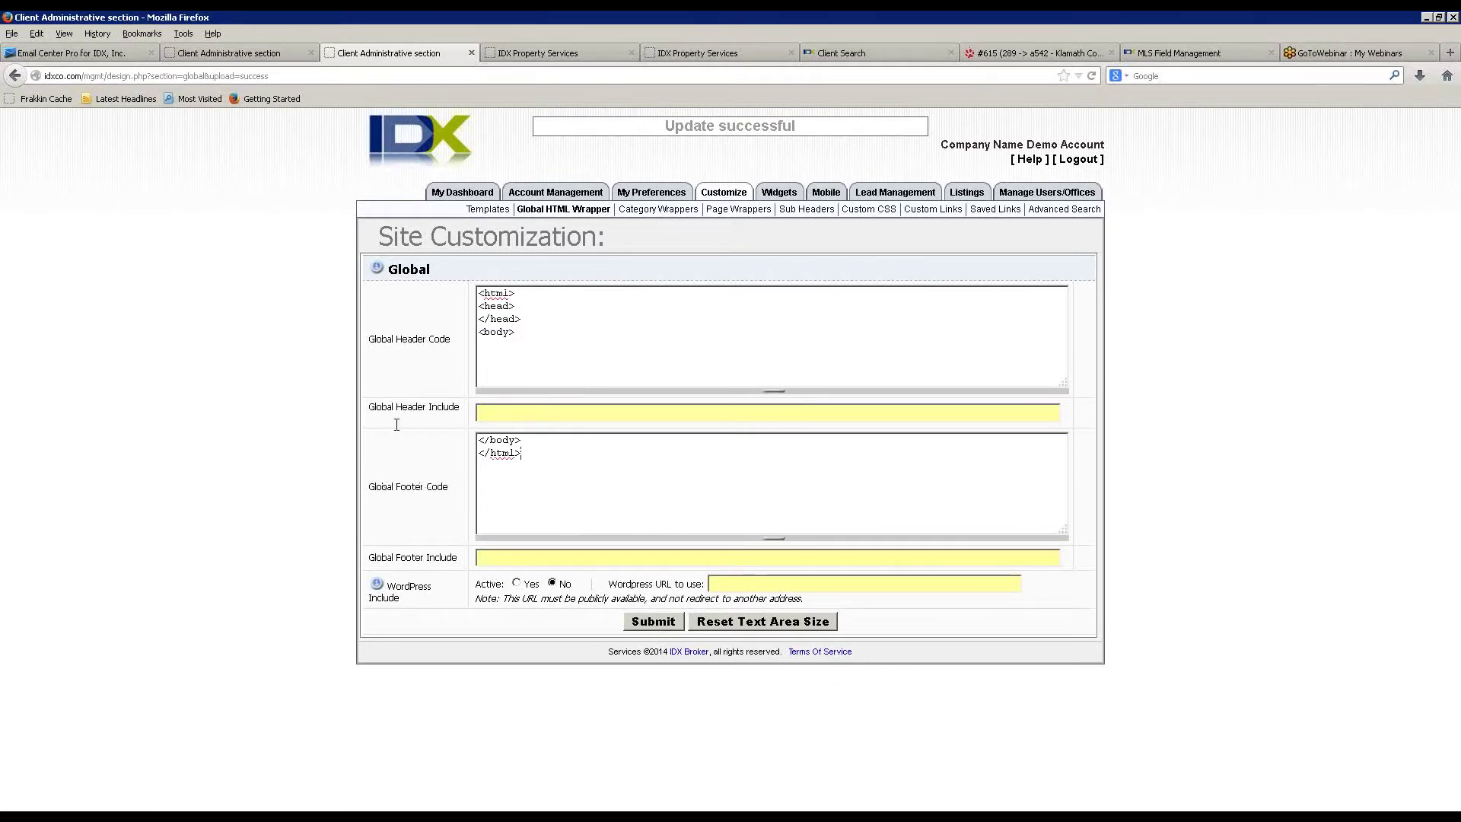
key(ctrl+a)
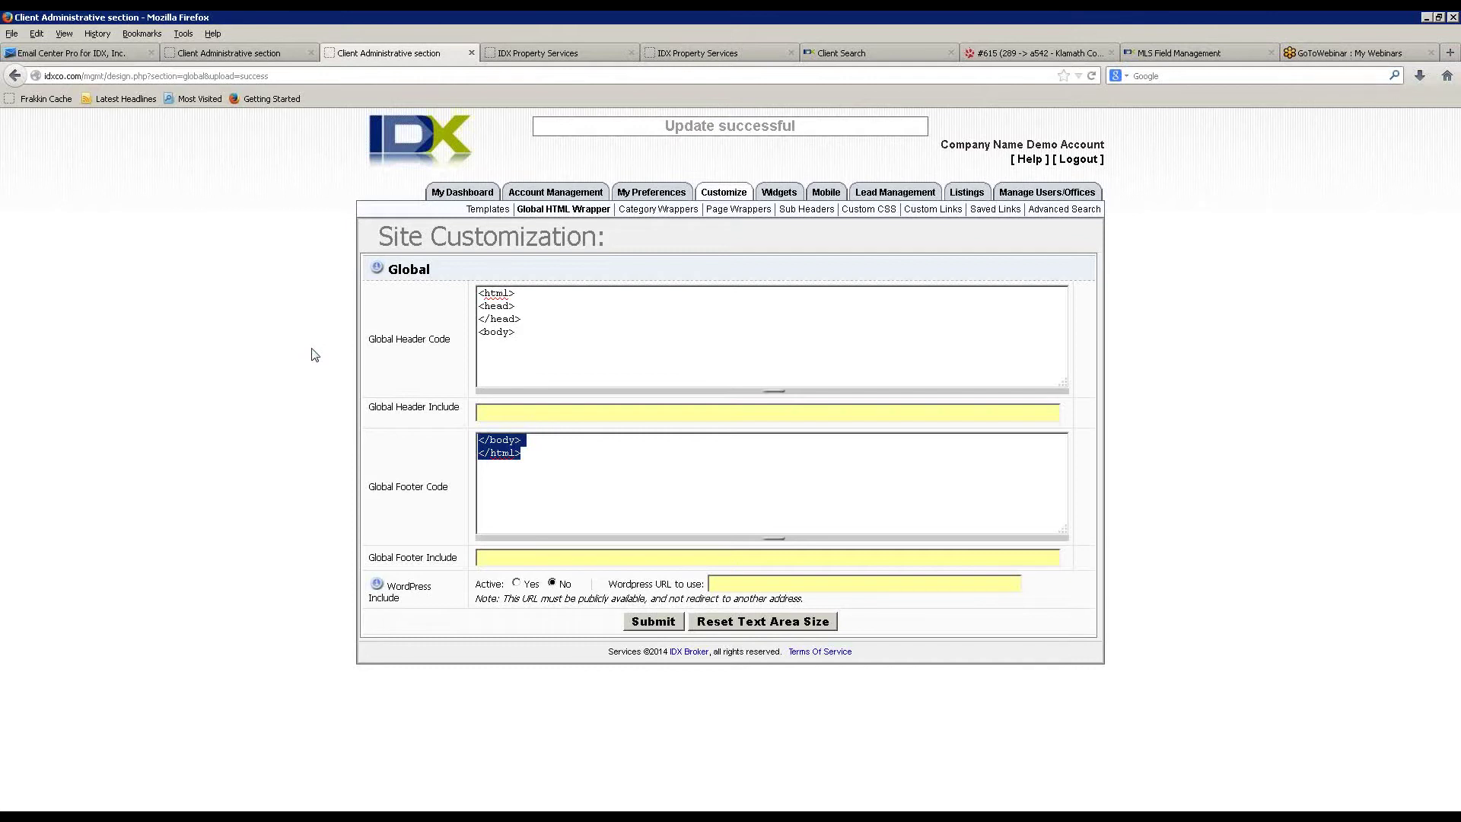
click(564, 368)
key(ctrl+a)
key(Left)
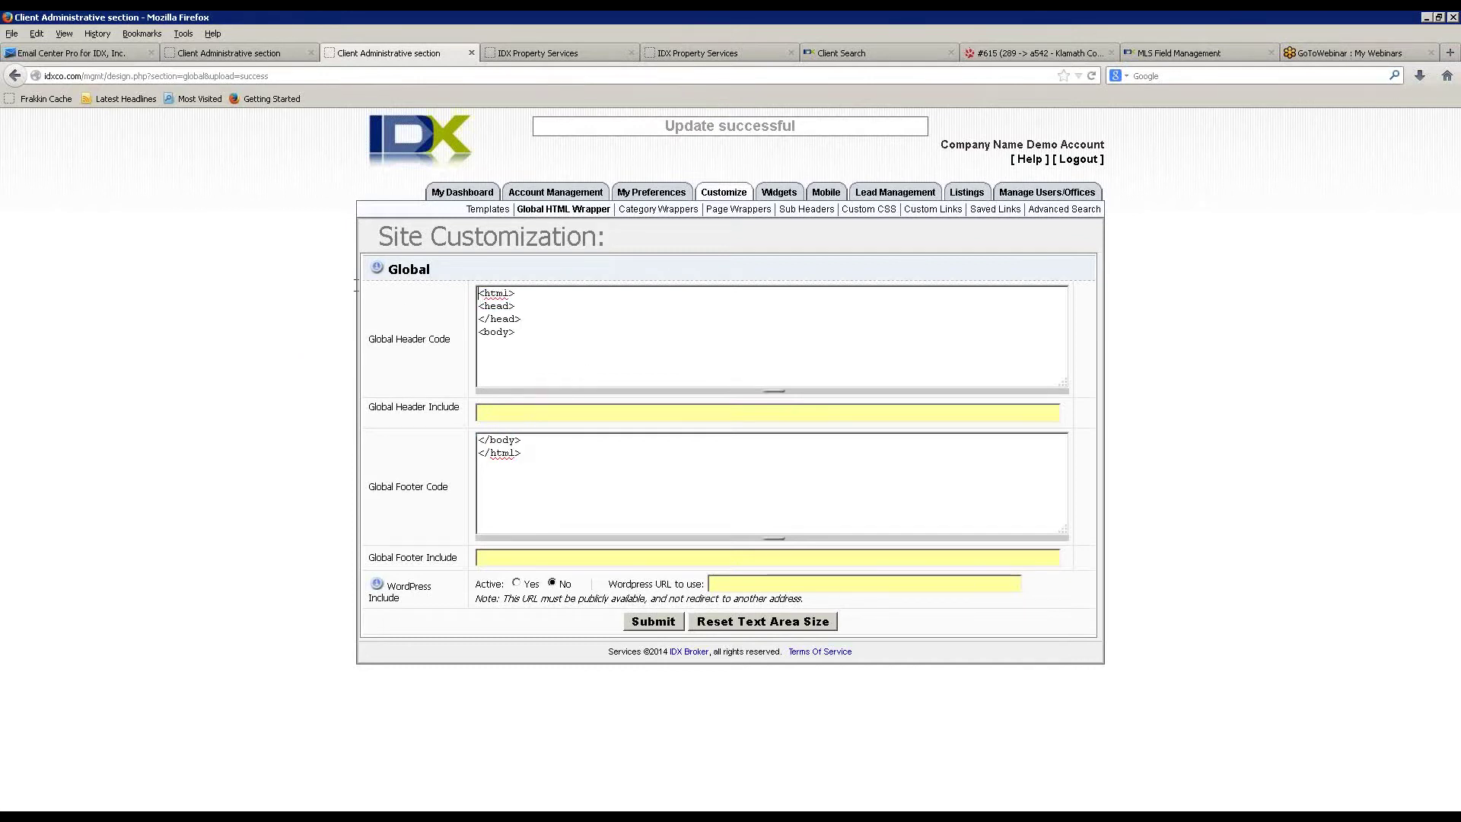
drag(541, 349, 406, 284)
click(678, 502)
drag(769, 522, 364, 398)
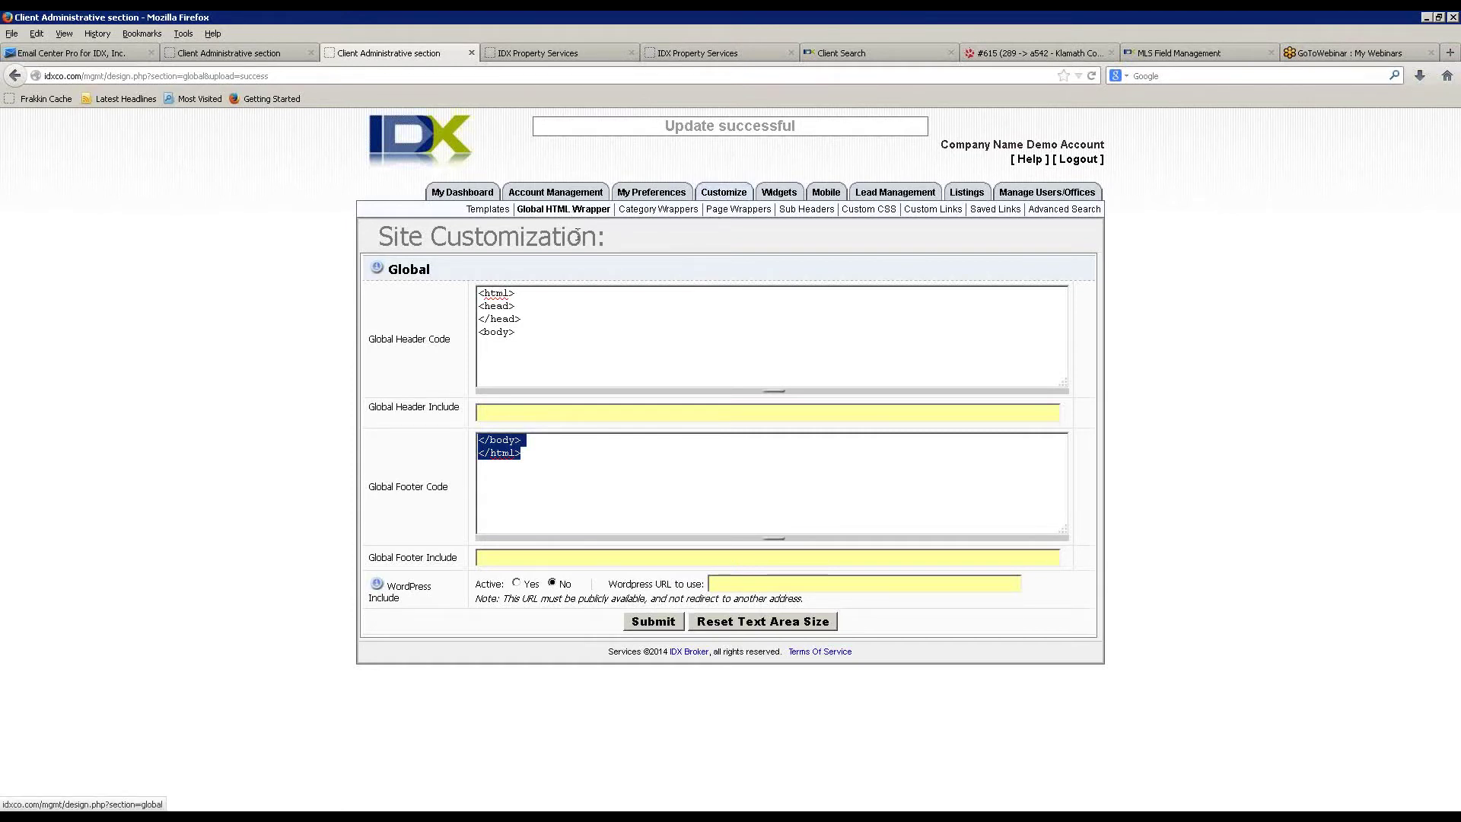
- Enter "This is a subheader" as the Advanced Search Sub Header of the search pages and submit it
click(811, 214)
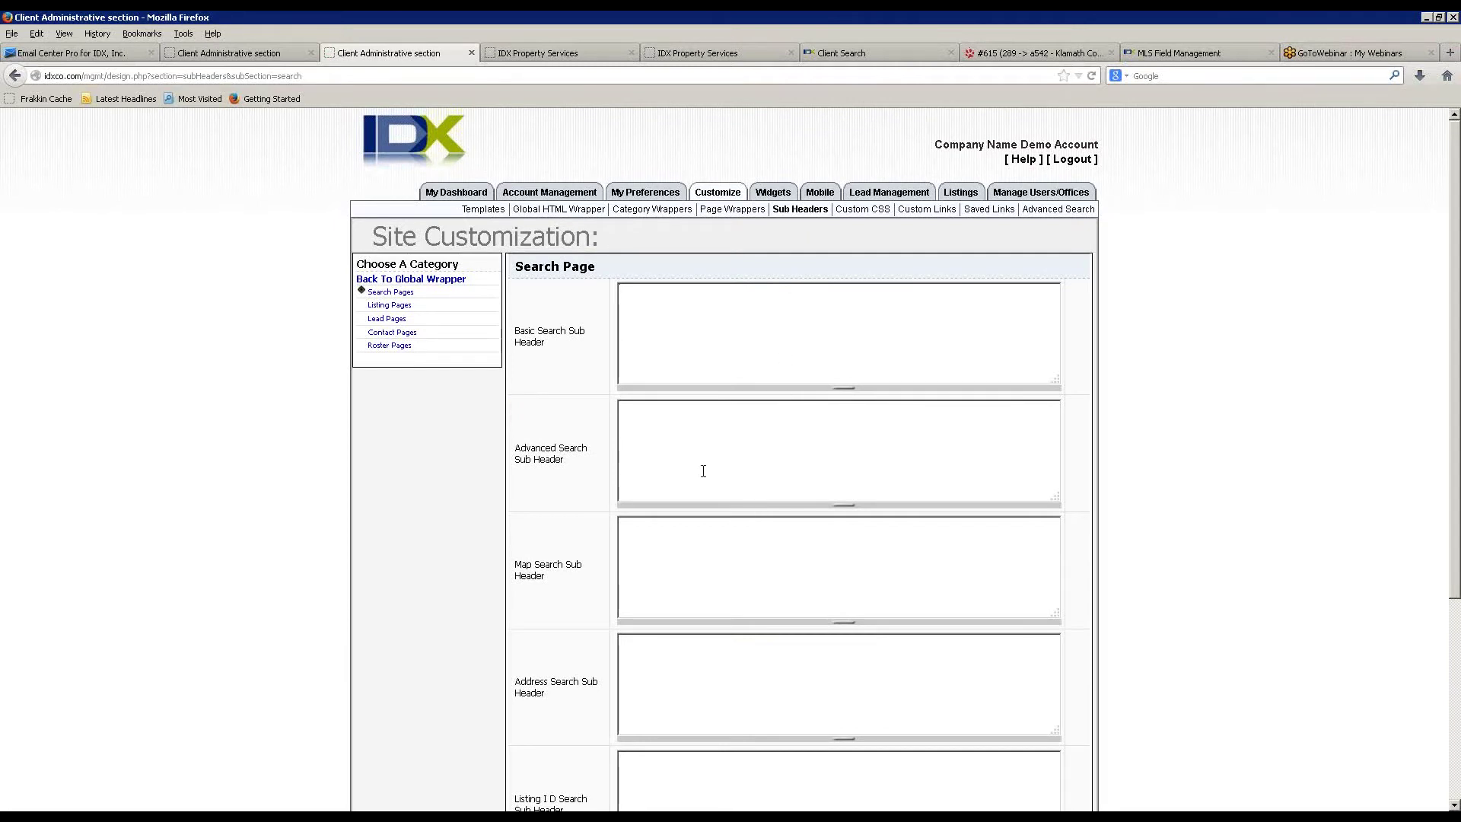
text(This is a subheader)
scroll(352, 506, down, 3)
click(741, 727)
- Reload the public Advanced Search page and highlight the sub header text above the search form
click(556, 54)
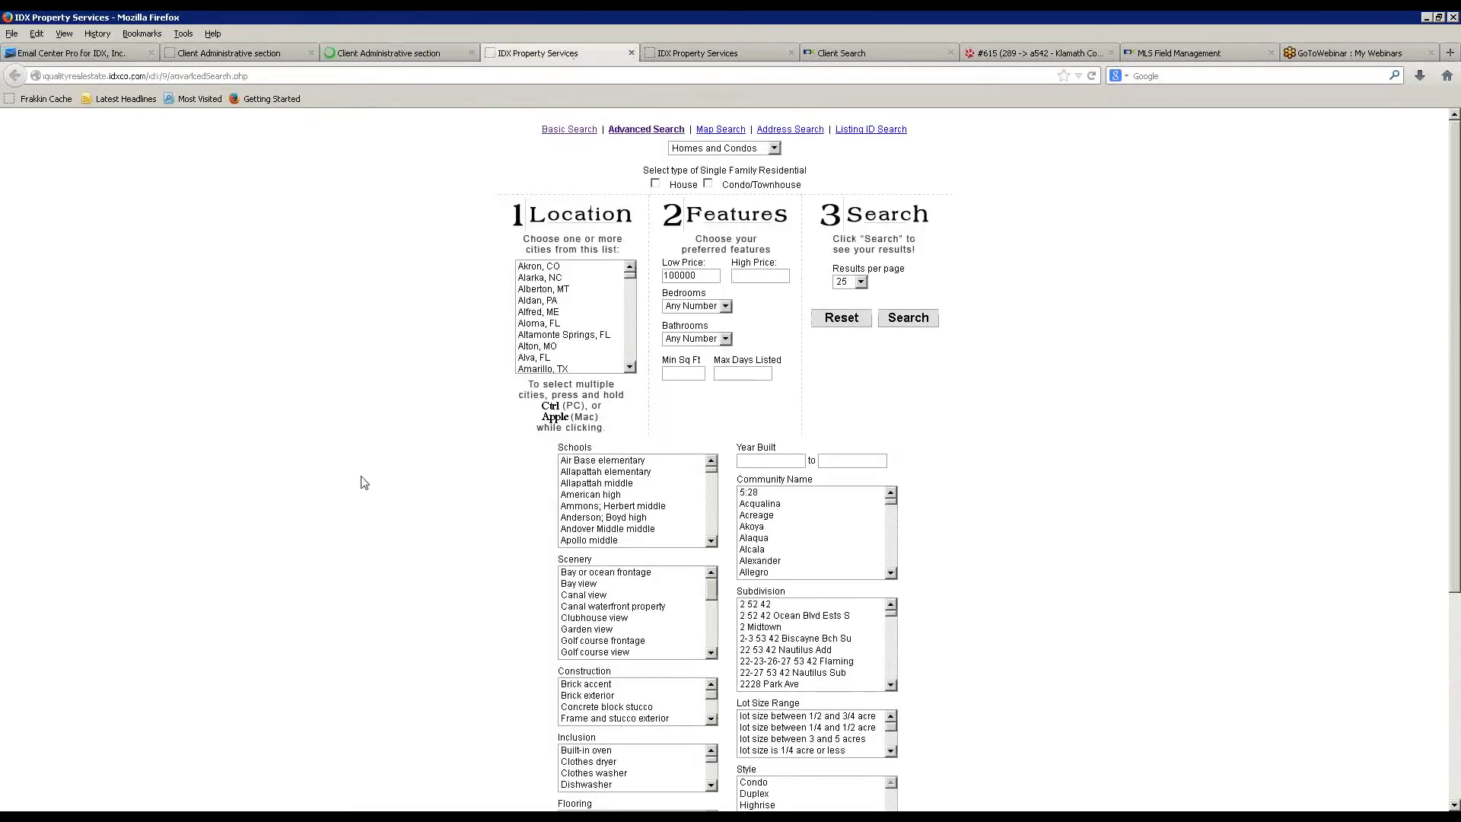
key(F5)
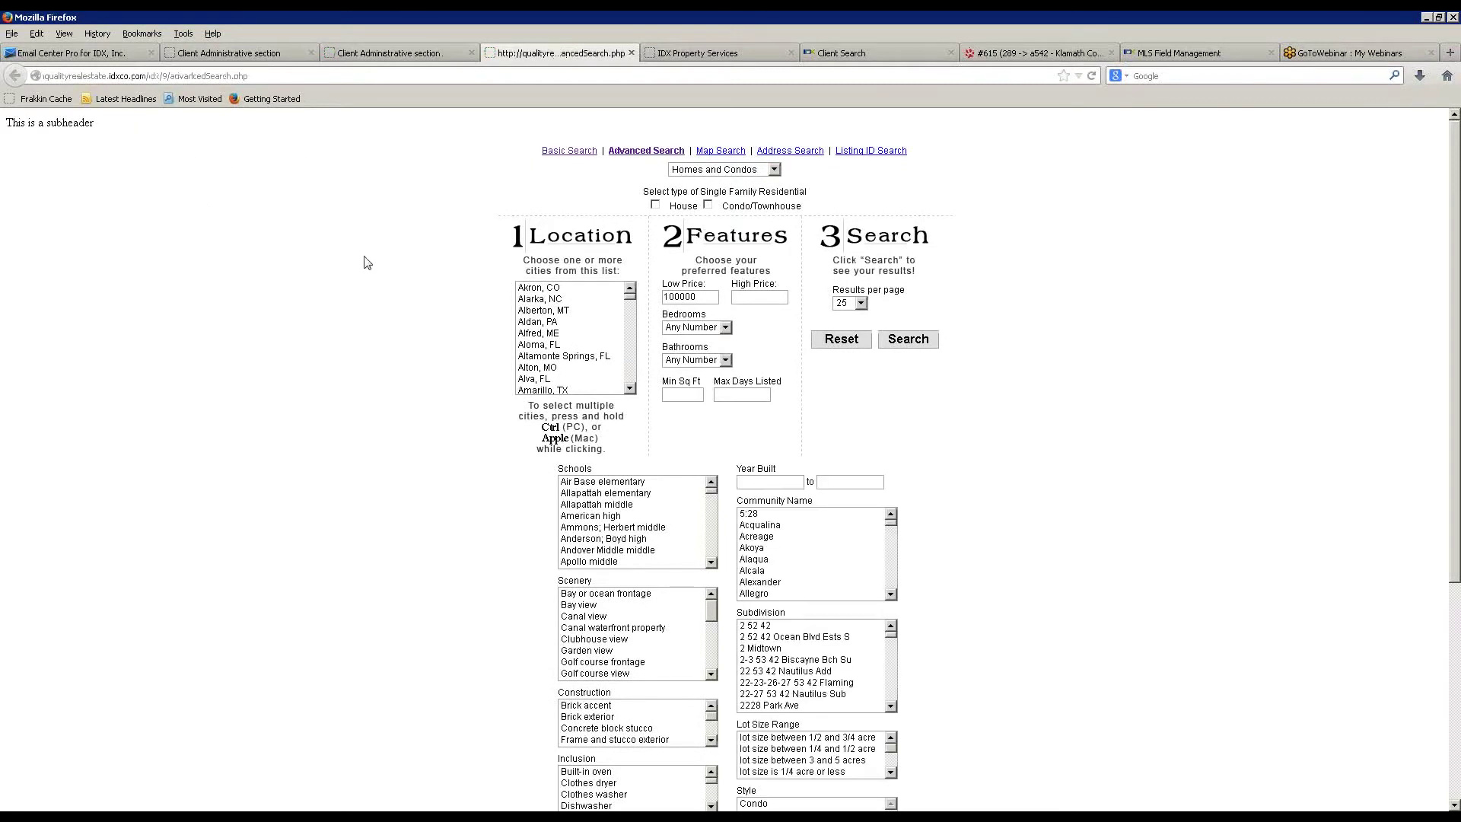
drag(173, 235, 6, 118)
drag(106, 141, 6, 124)
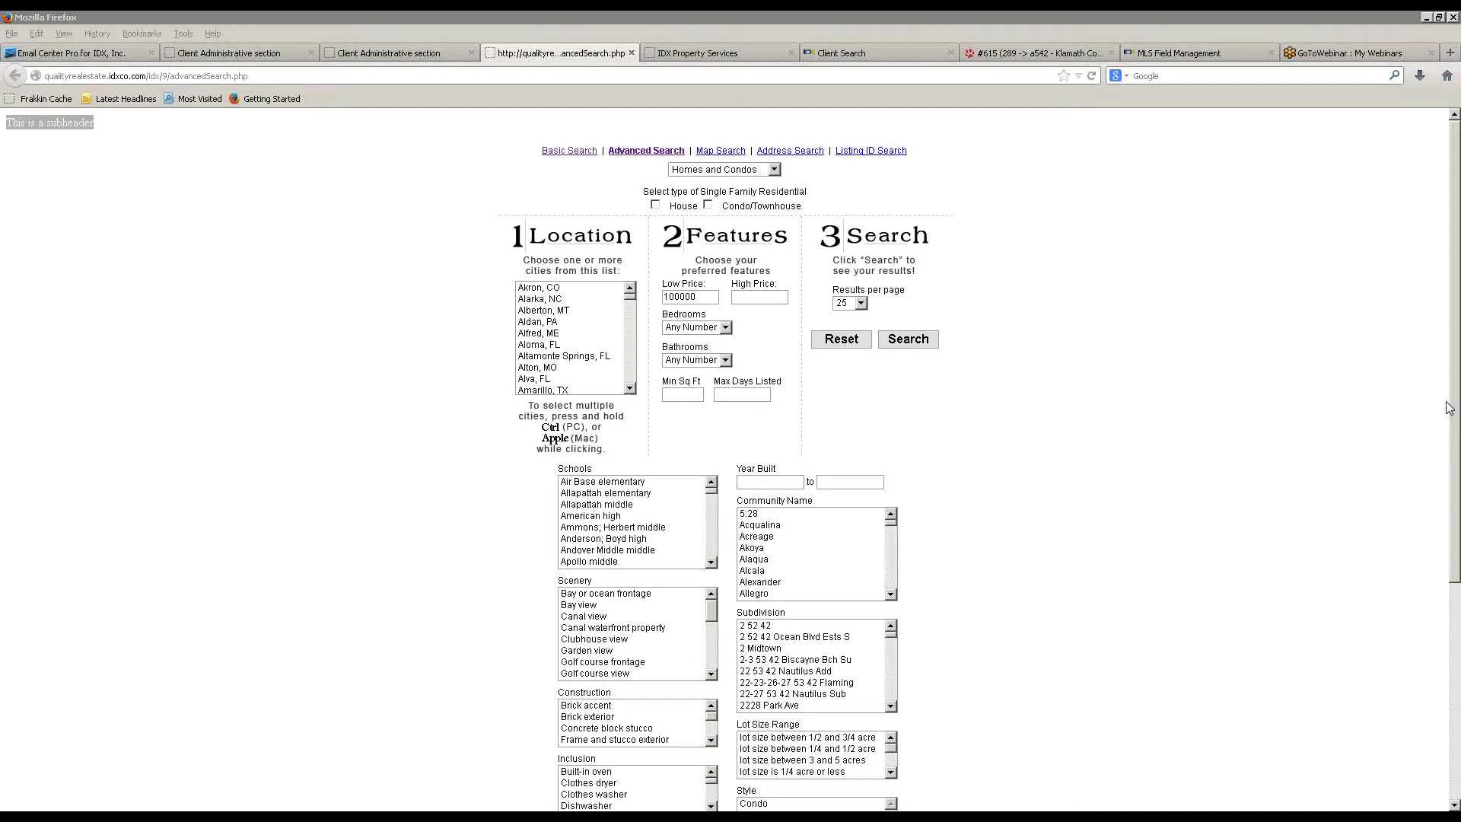
- Return to the admin account and review the Custom CSS page, from the Master Style Sheet through the template-based page styles
click(392, 53)
click(956, 490)
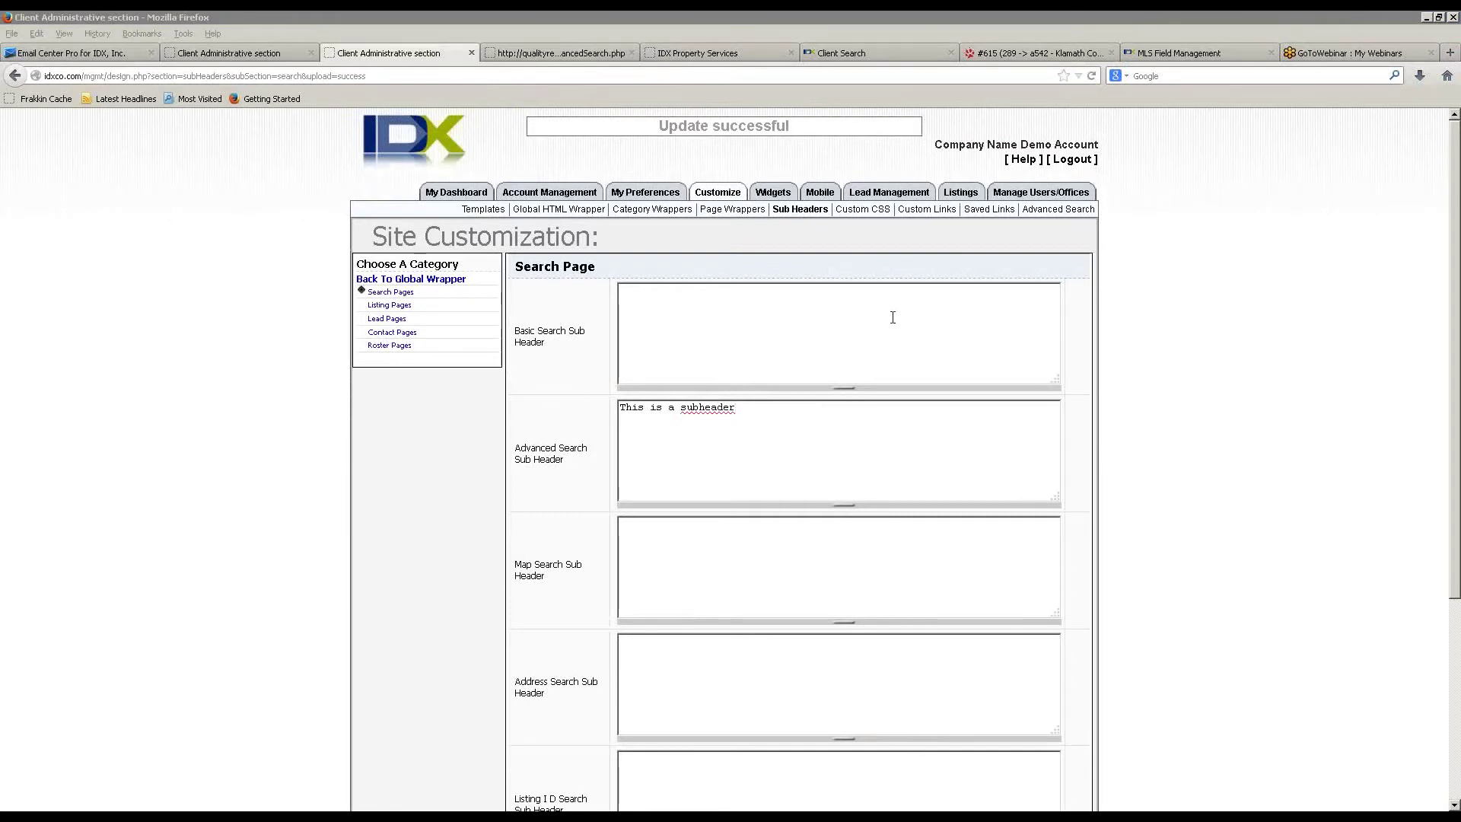
click(871, 212)
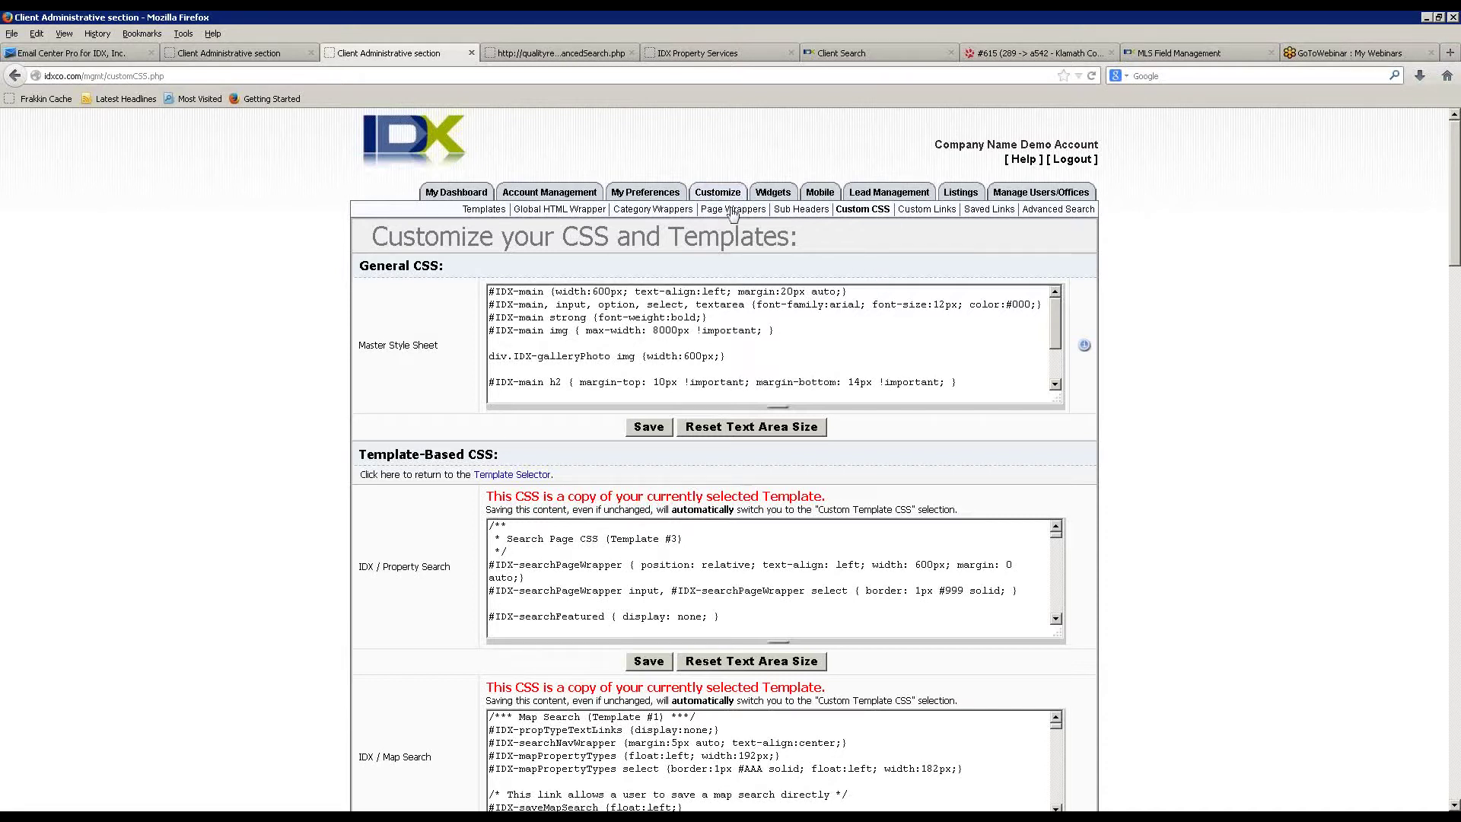
click(879, 220)
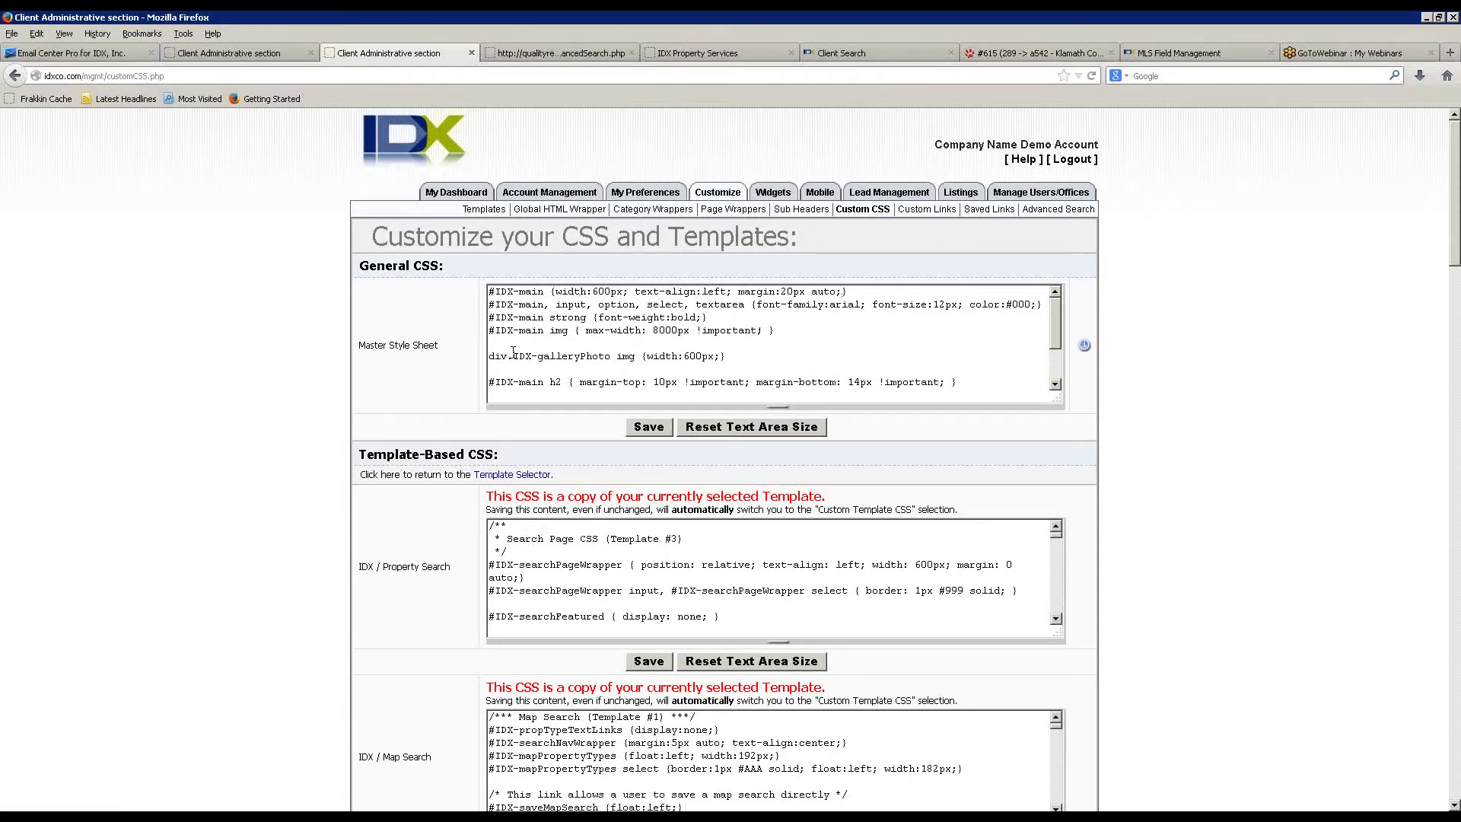
scroll(308, 402, down, 6)
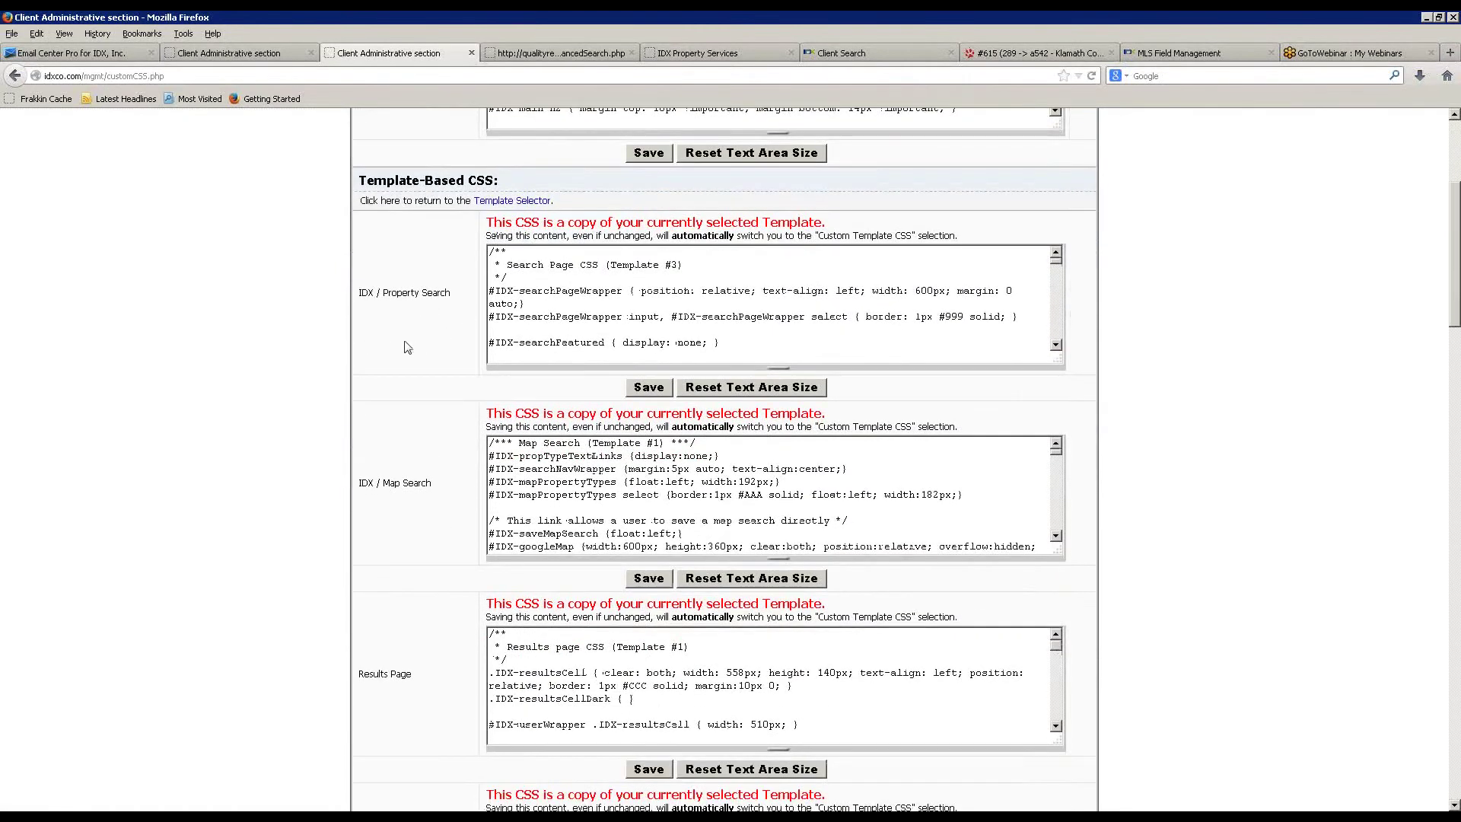
click(588, 326)
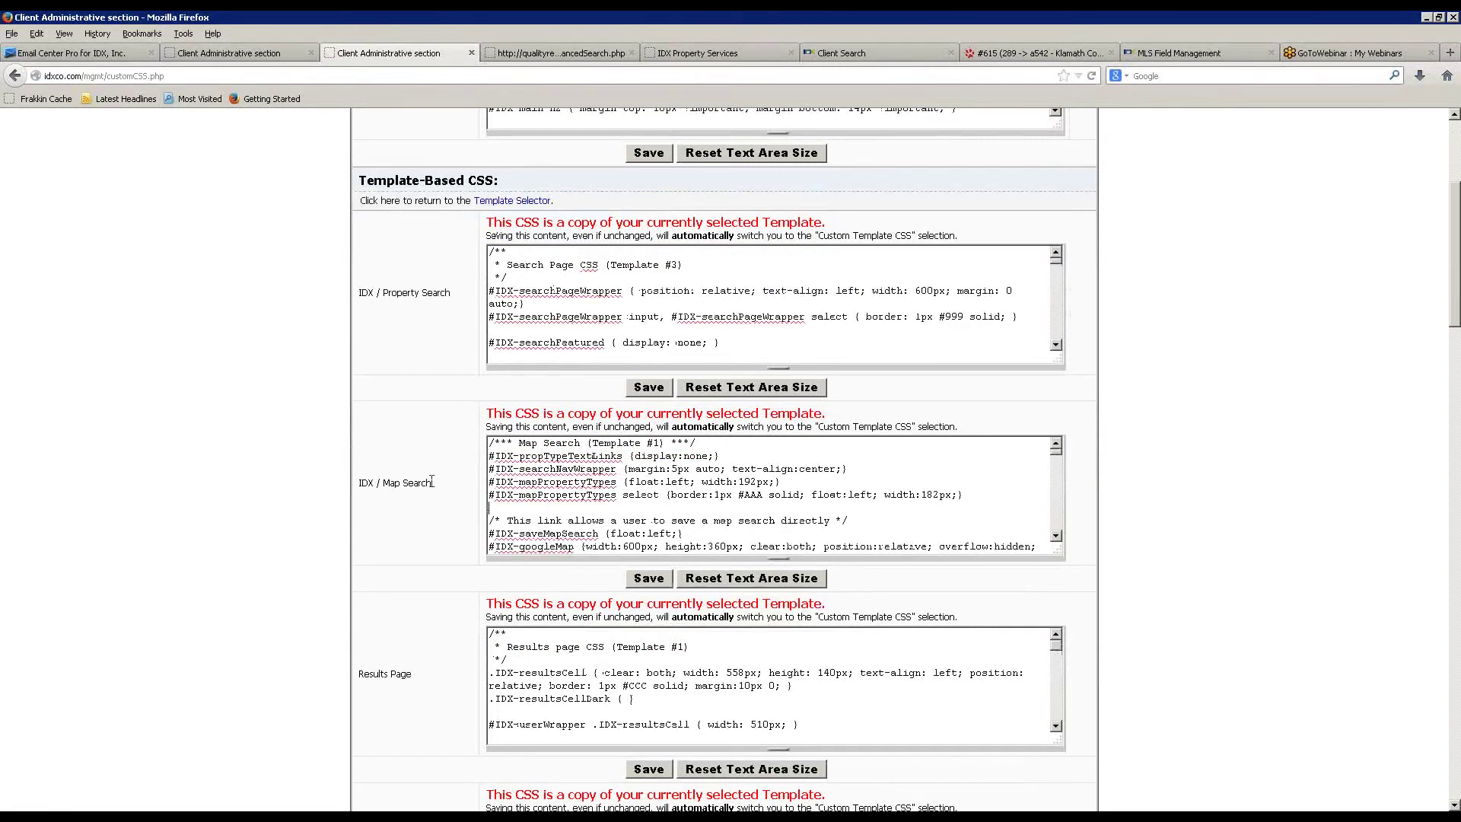
scroll(411, 430, down, 10)
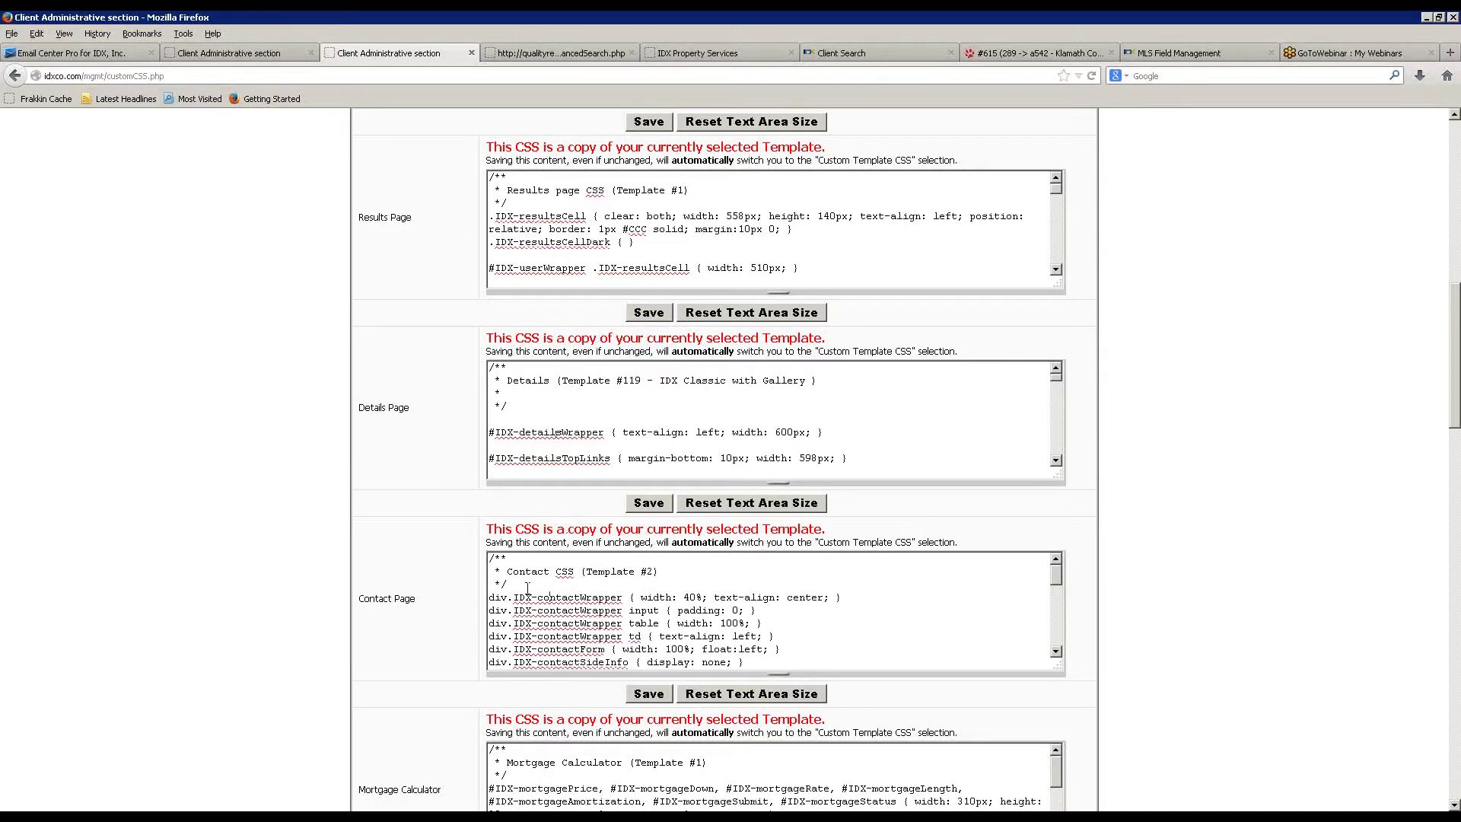
scroll(487, 613, up, 15)
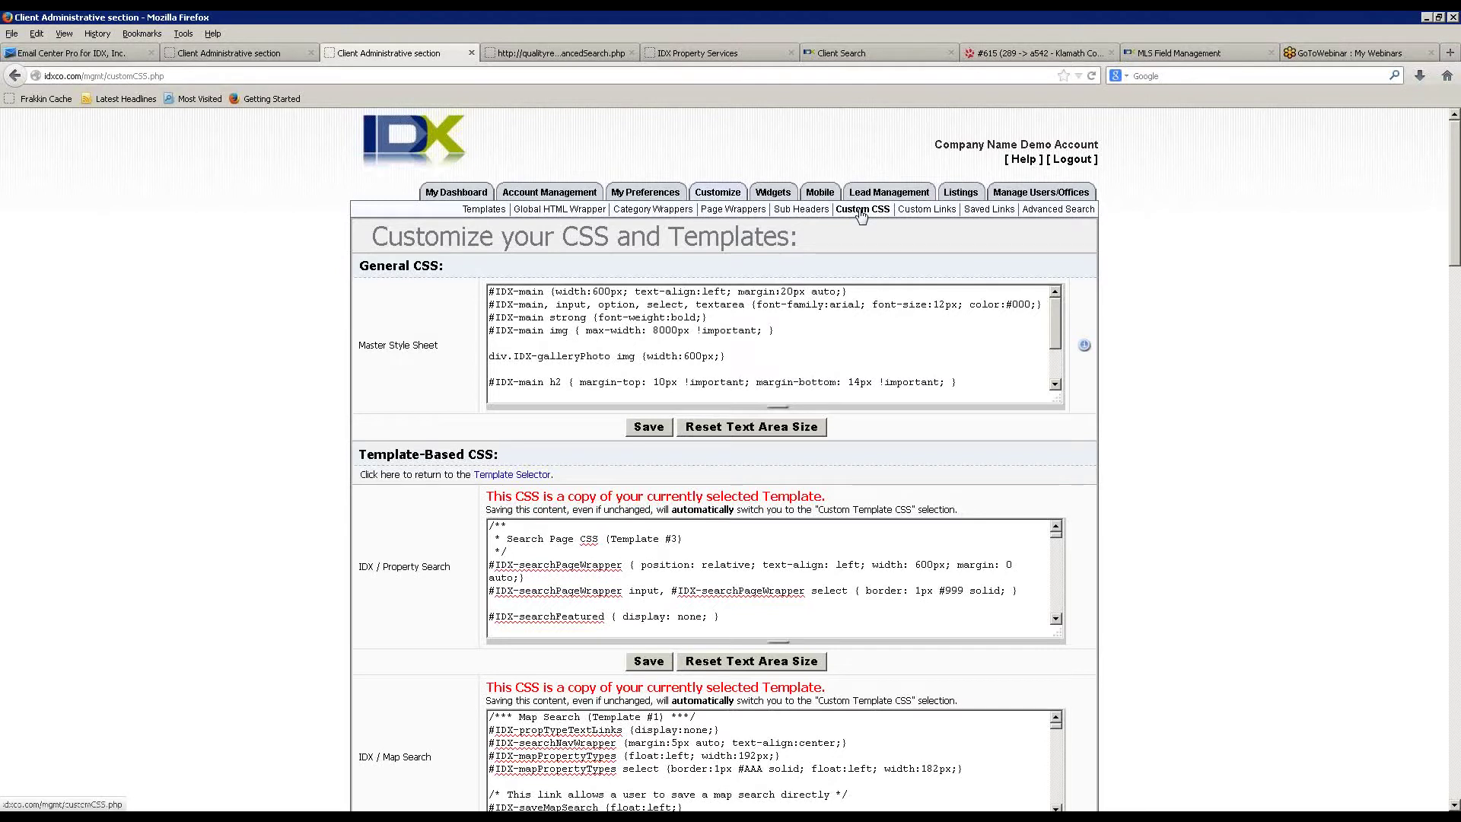
drag(1053, 316, 1058, 273)
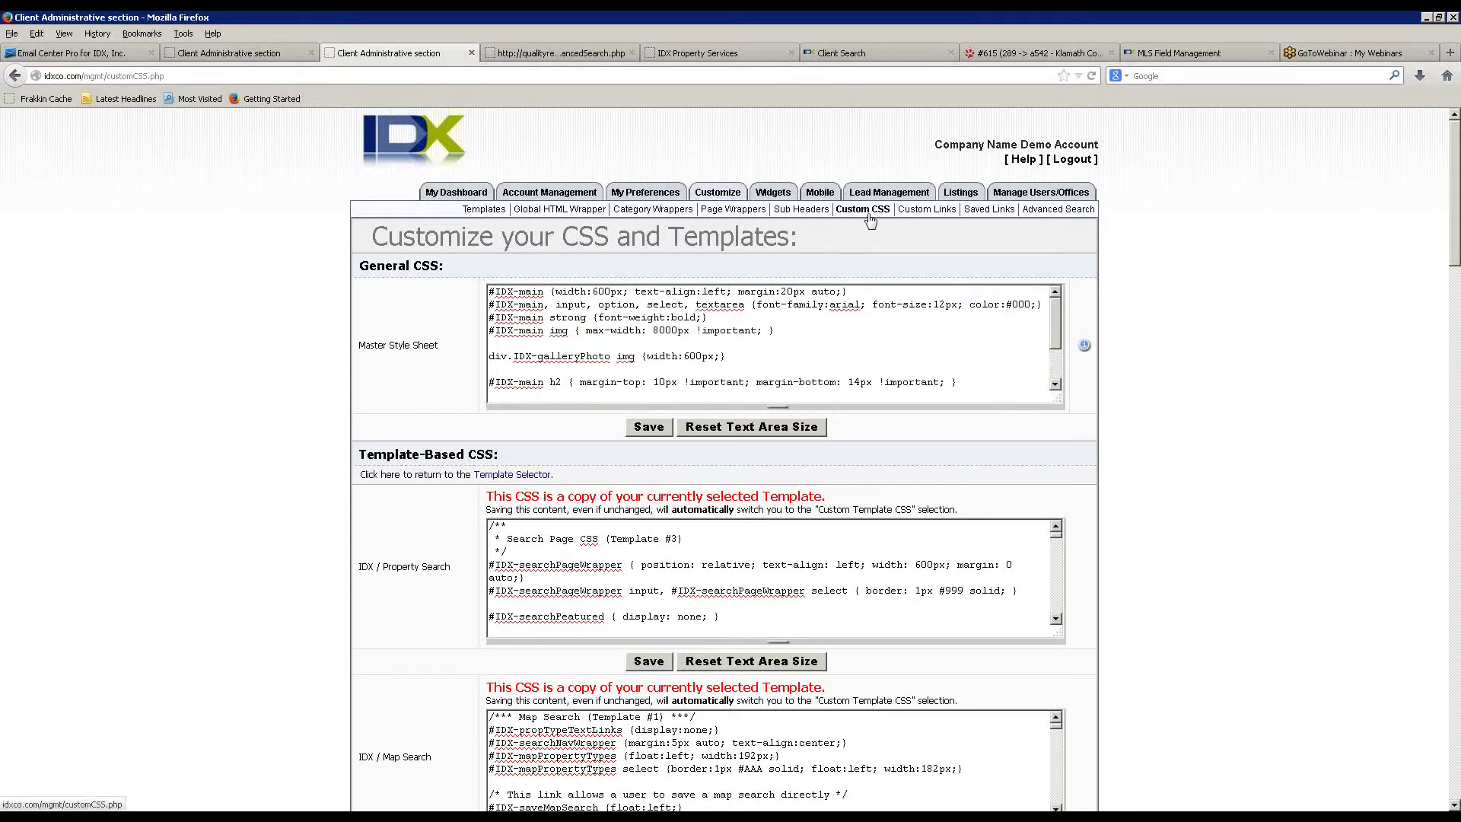
- Start an Advanced Search custom link and select Air Base elementary as its school
click(927, 210)
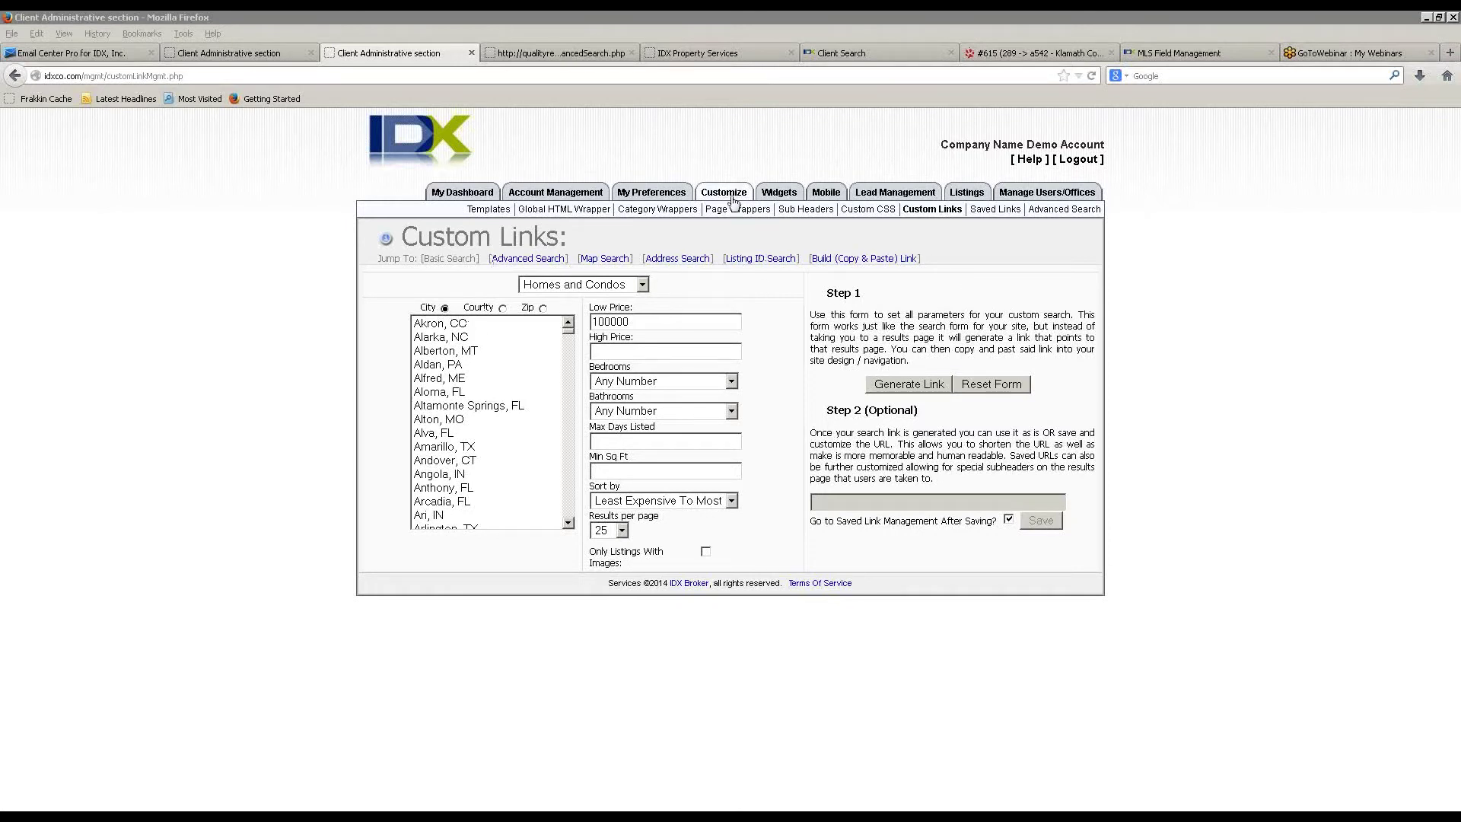
click(947, 210)
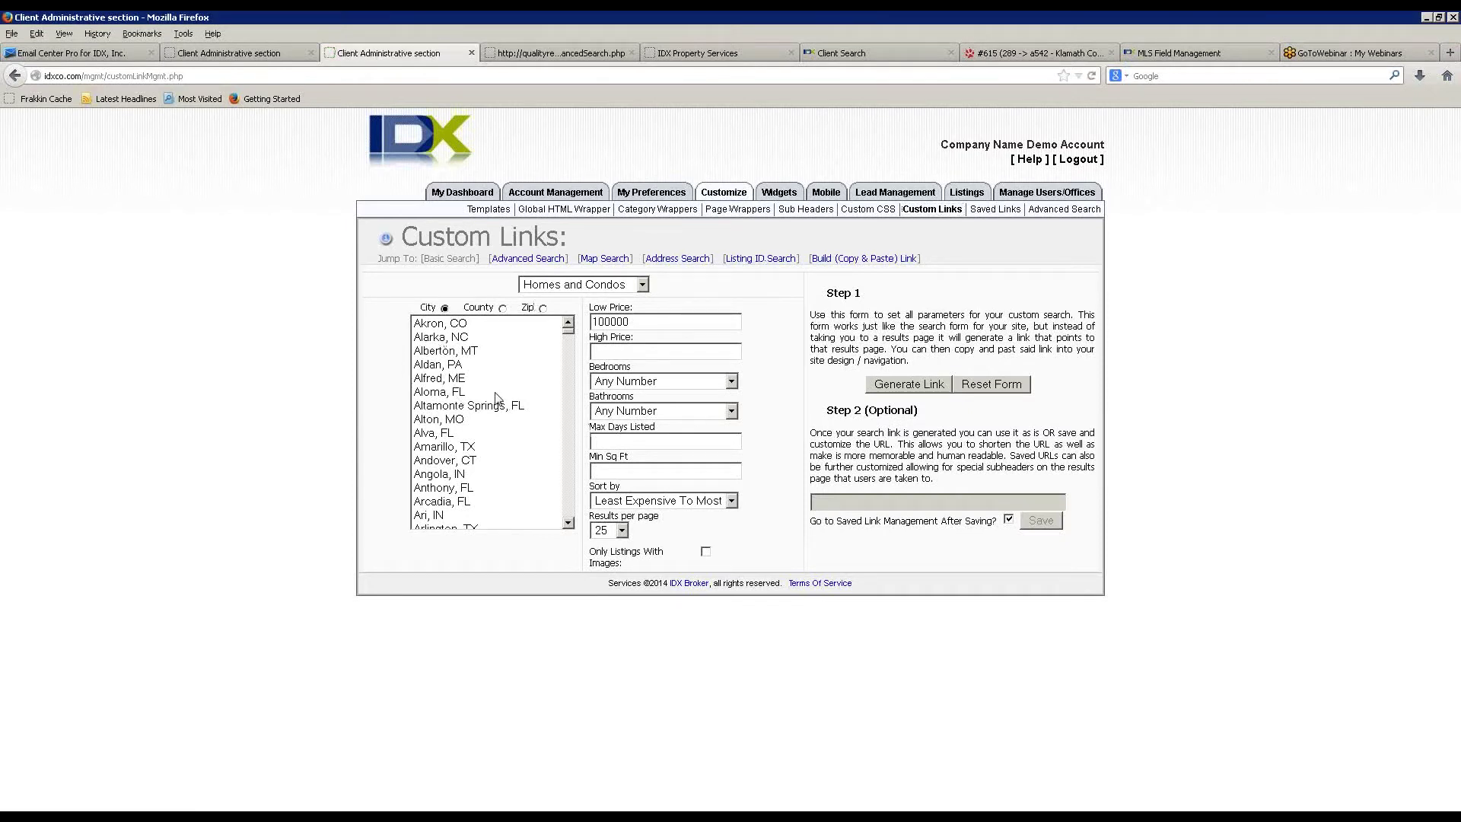
right_click(536, 262)
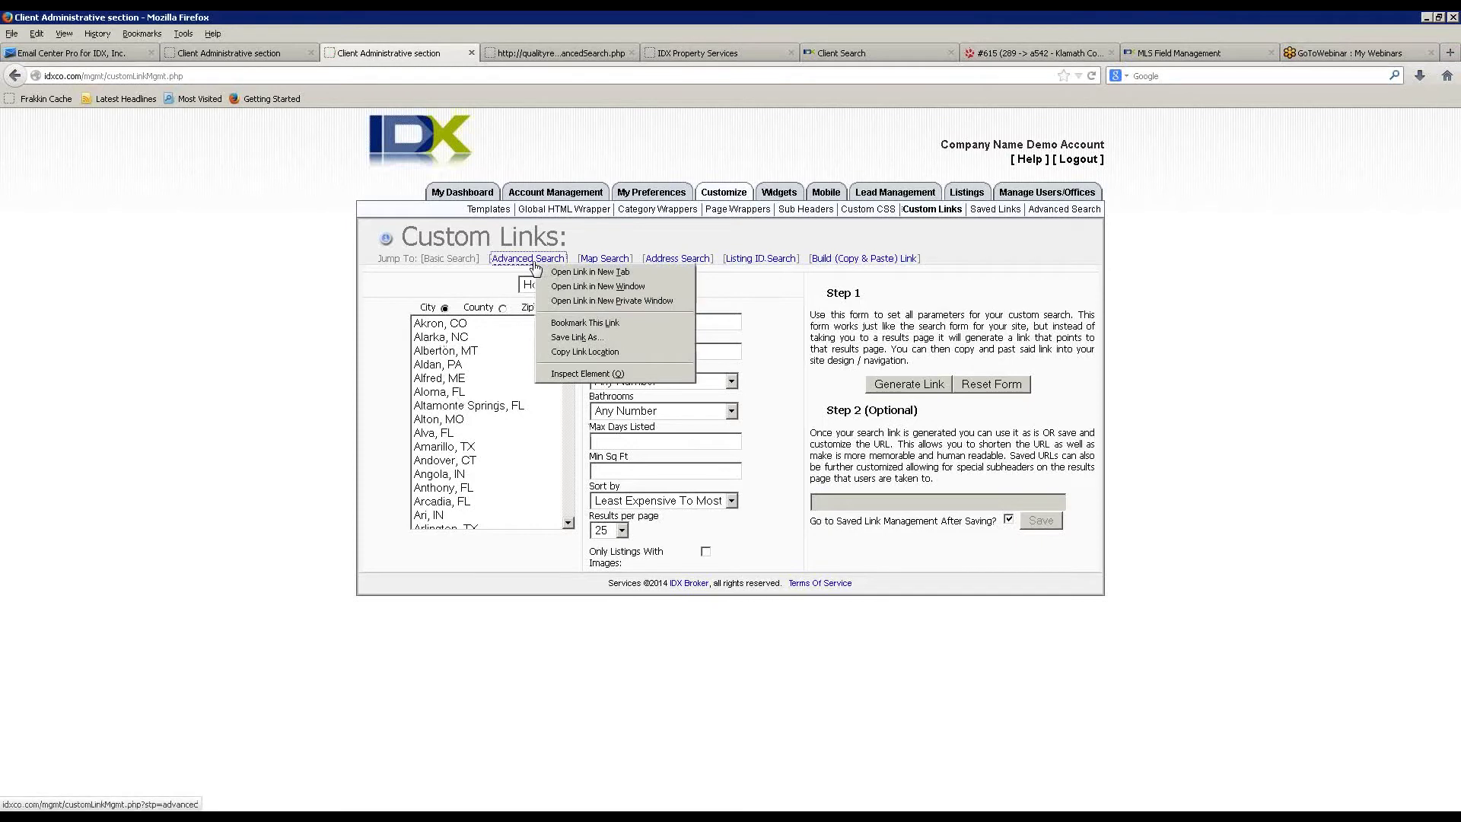
click(530, 261)
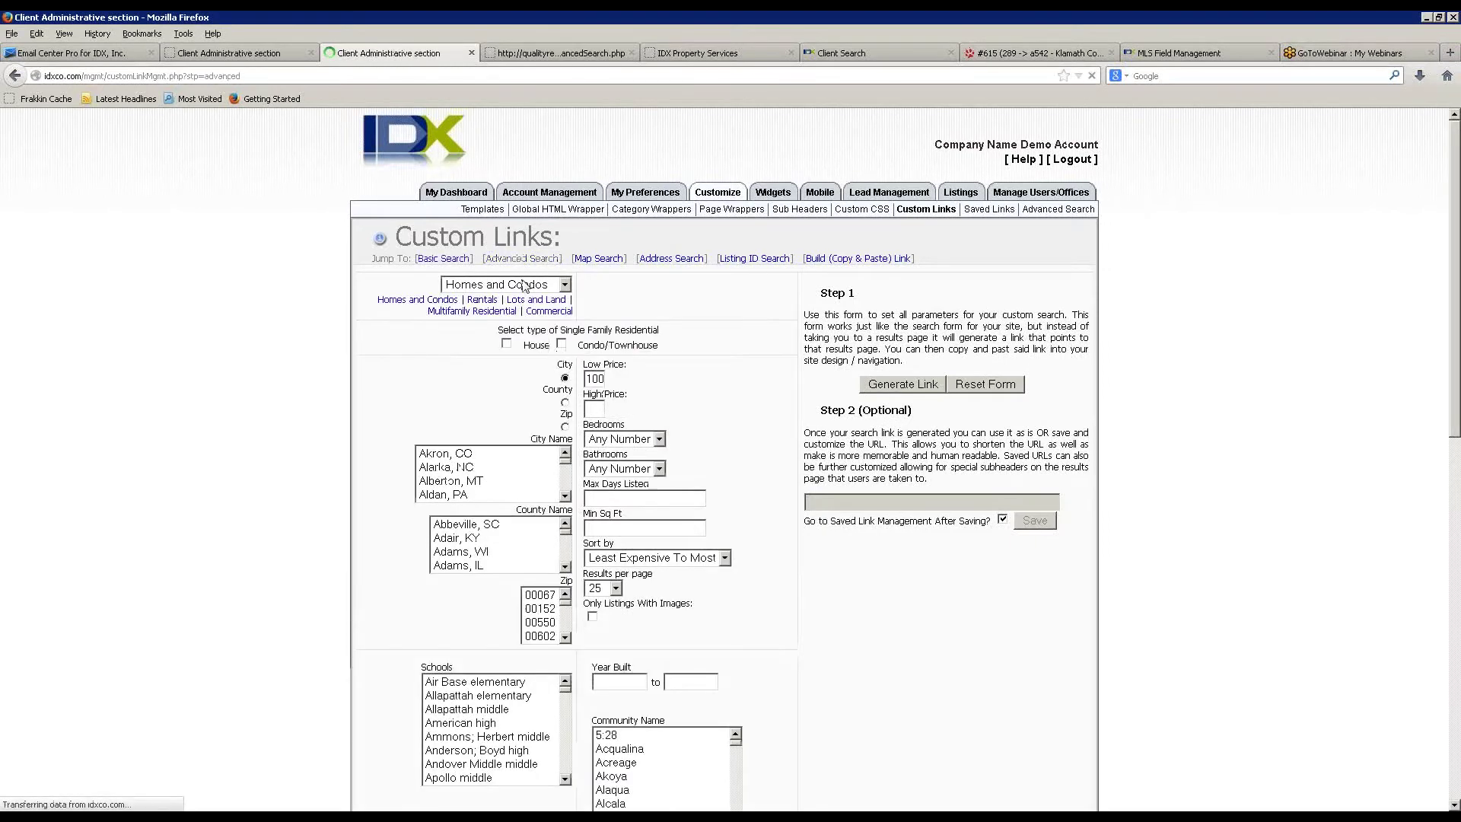
scroll(299, 428, down, 1)
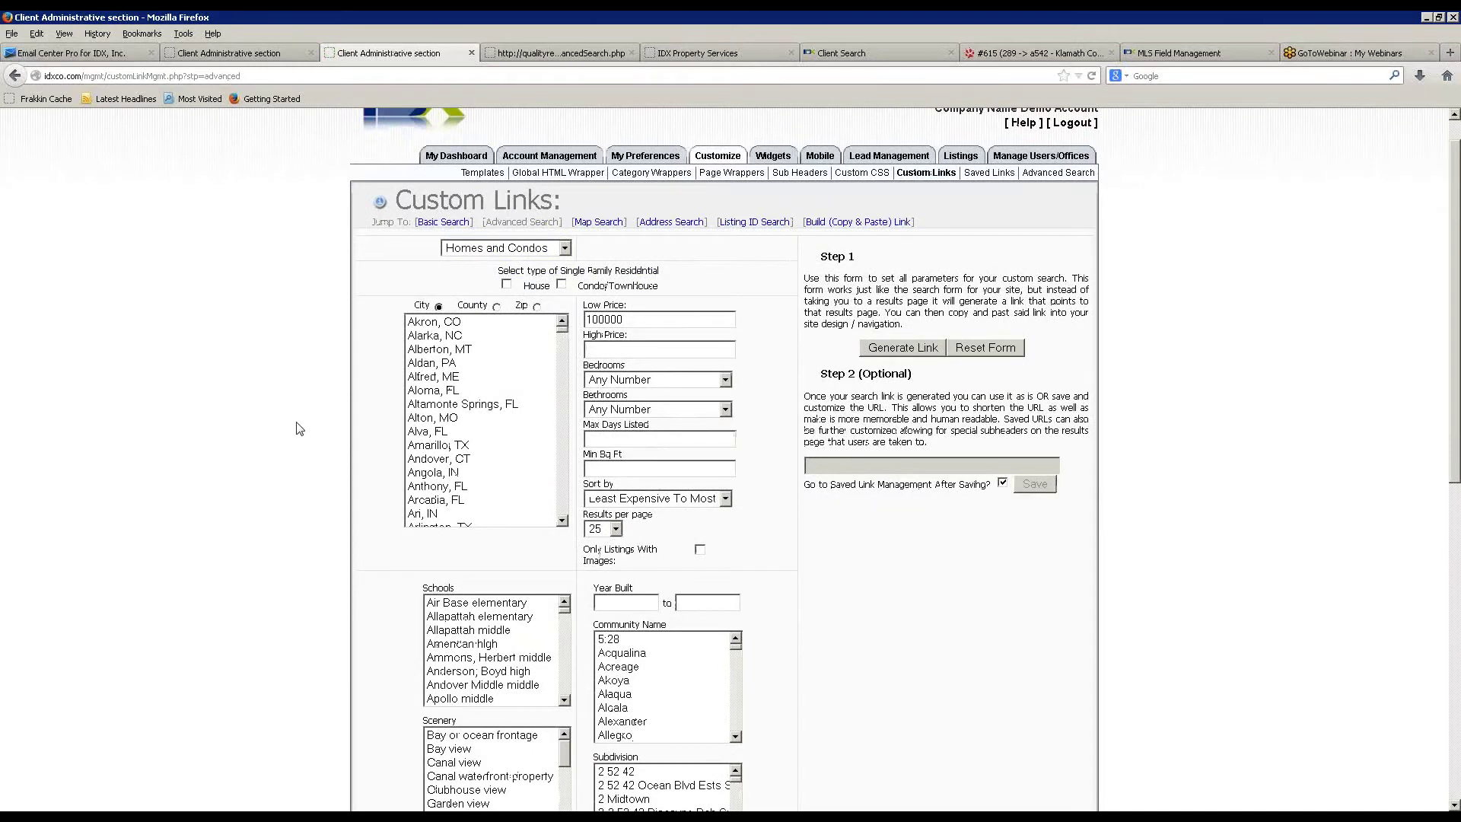
scroll(299, 428, down, 6)
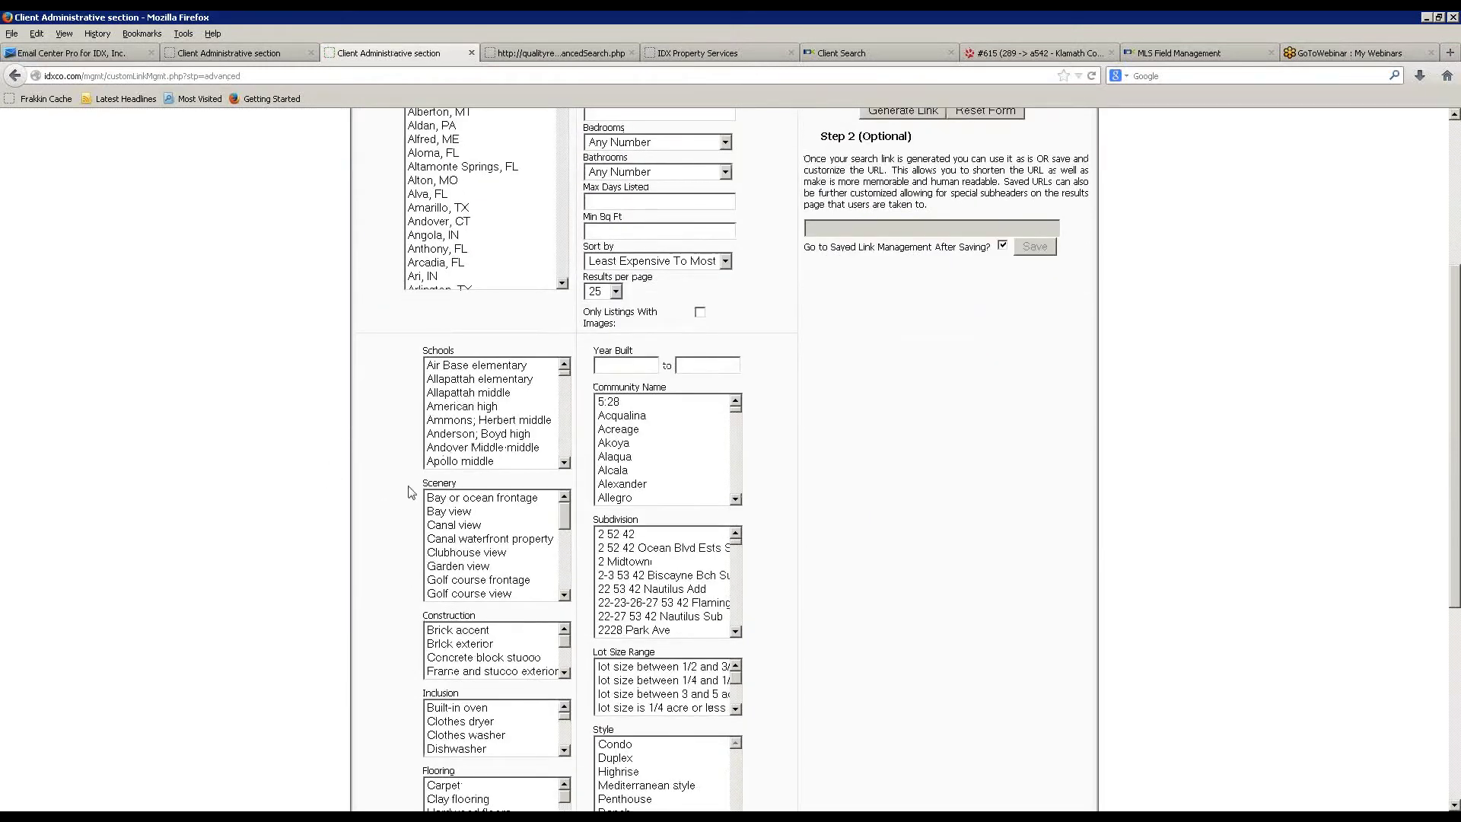
click(518, 367)
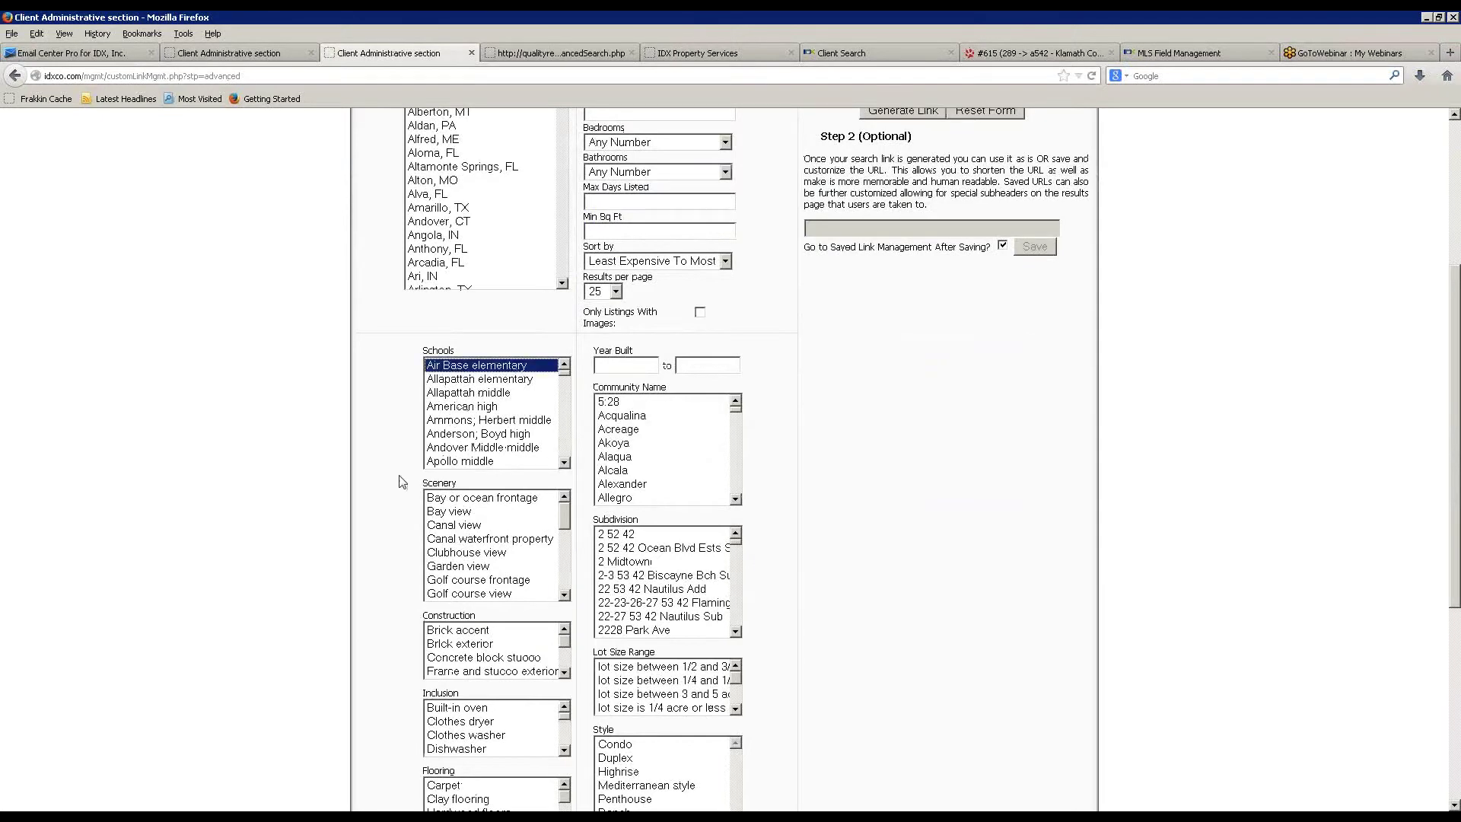
- Generate the custom search link and highlight its full URL
scroll(402, 477, up, 1)
scroll(402, 473, up, 5)
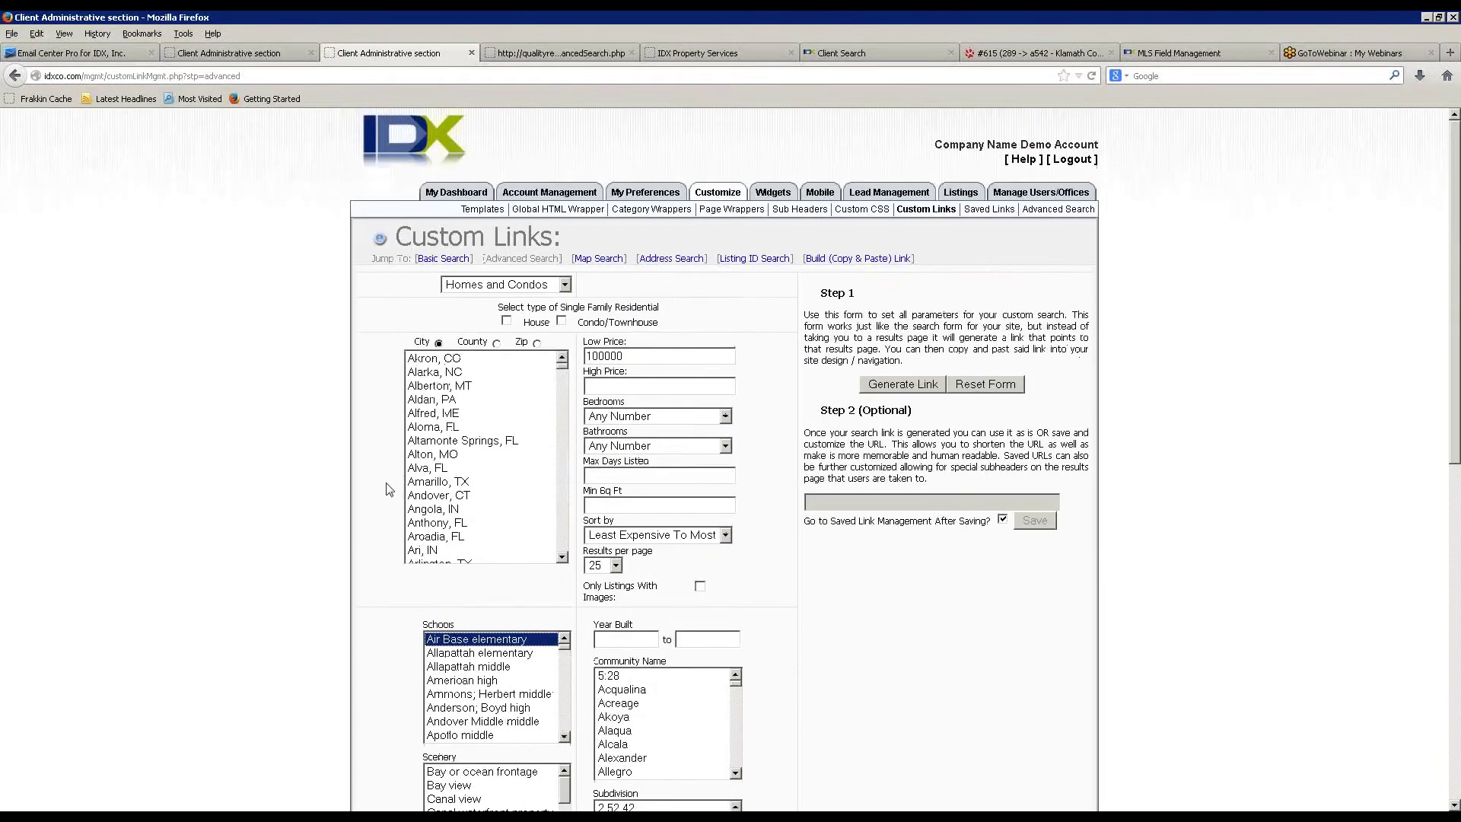
click(902, 385)
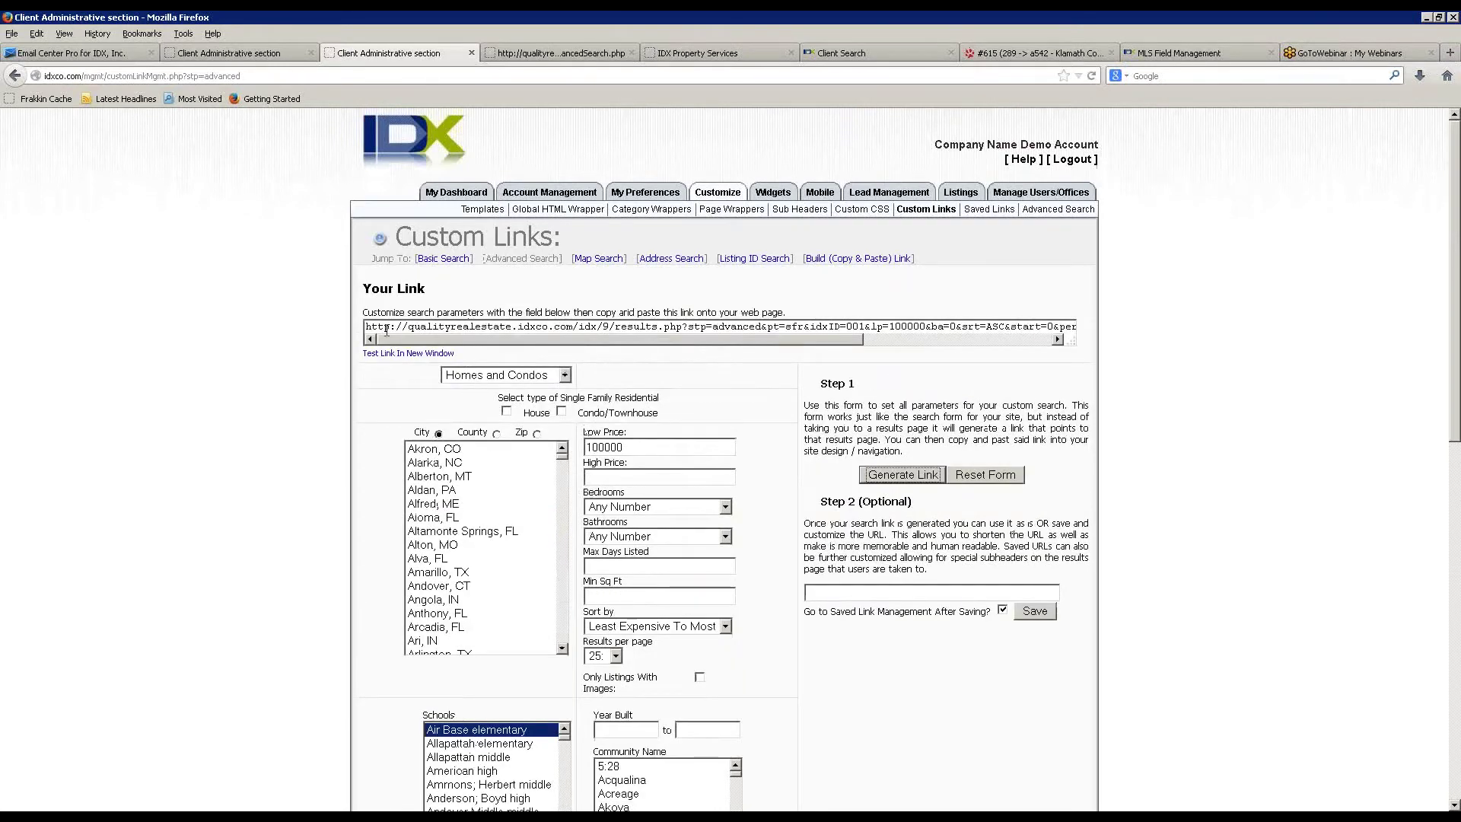
drag(368, 328, 1182, 354)
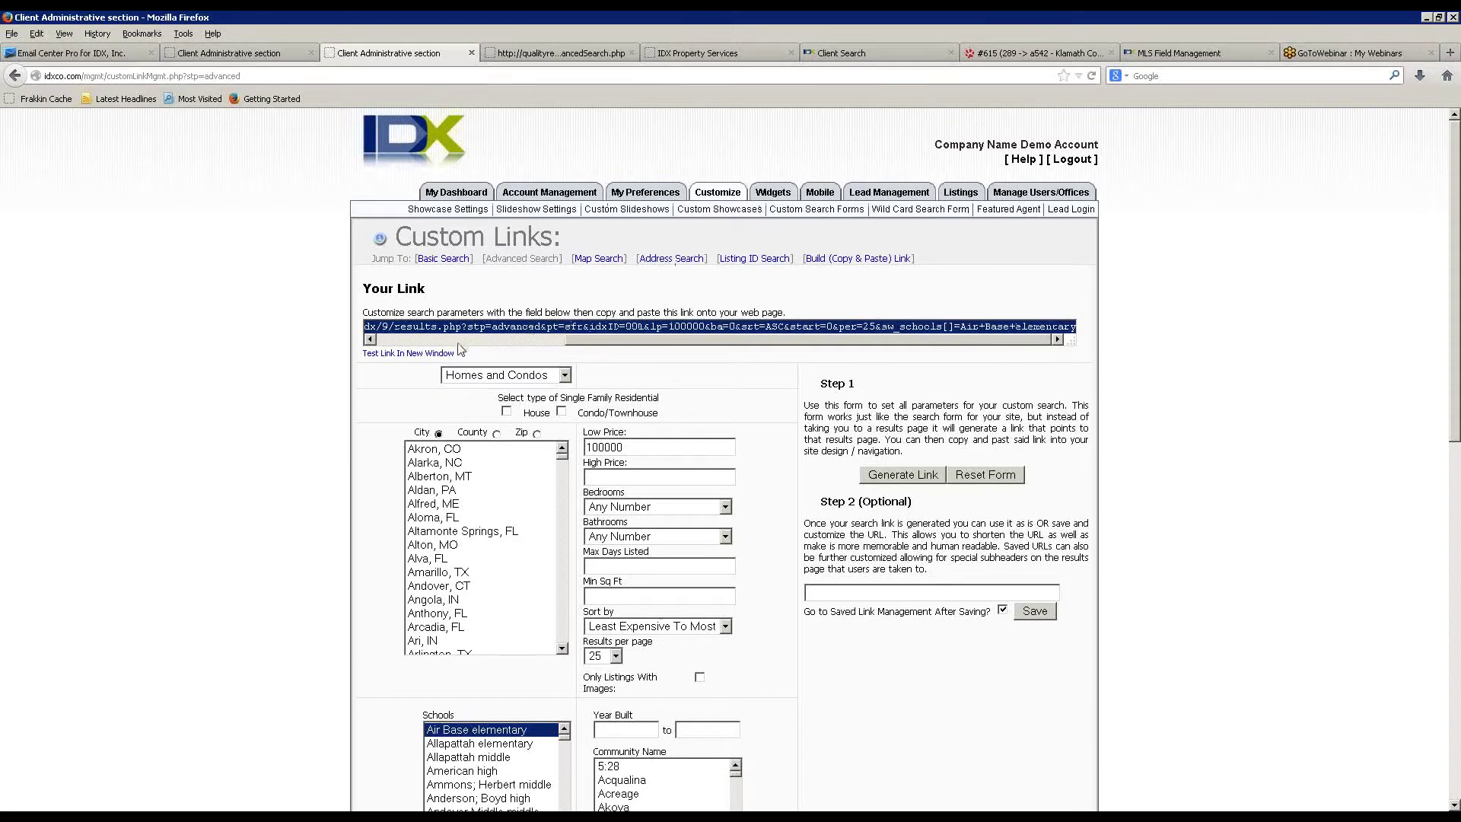
- Test the generated link in a new window and look through the listings and map on its results page
click(432, 353)
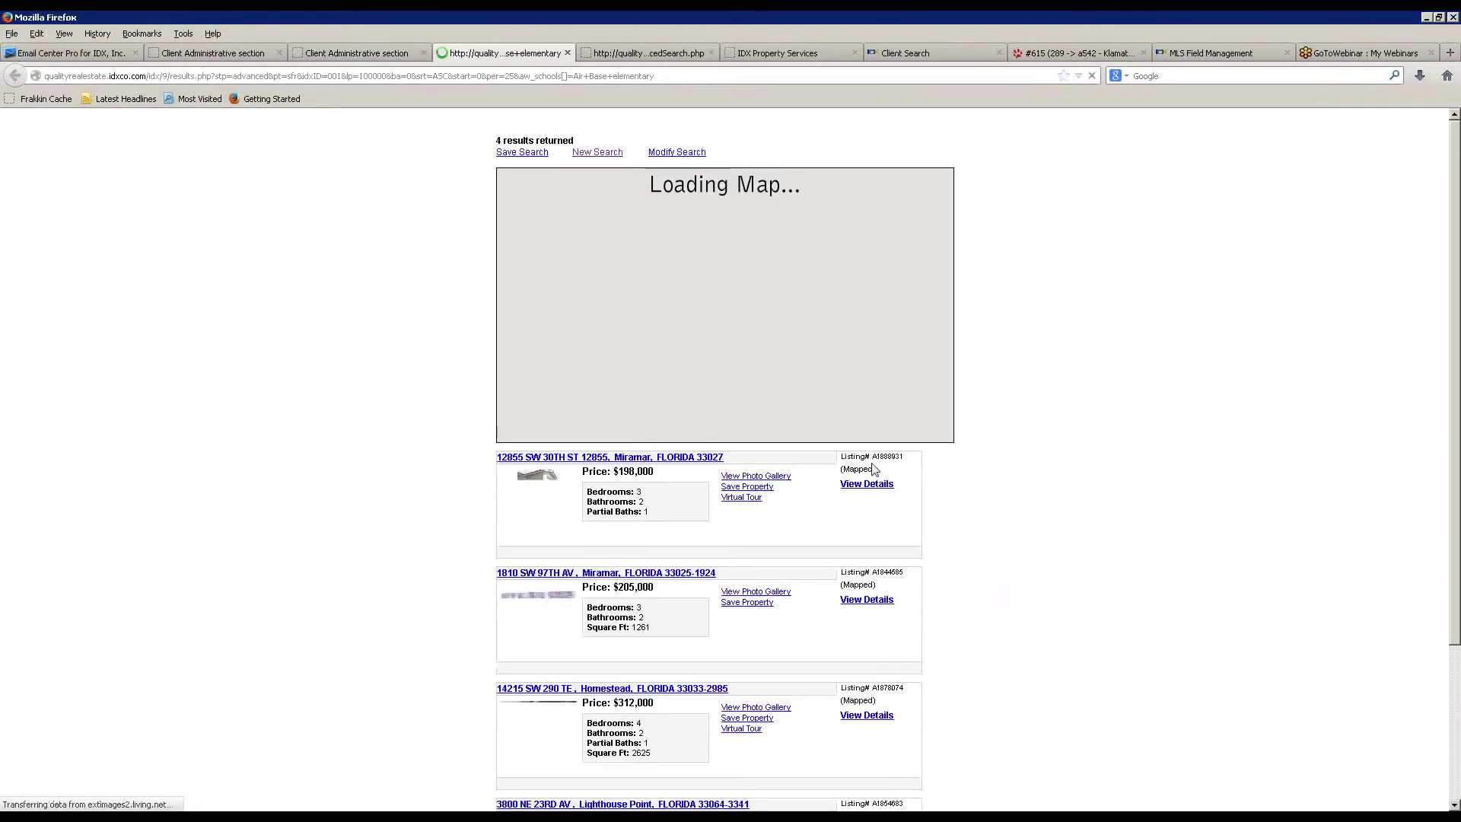
scroll(1069, 593, down, 1)
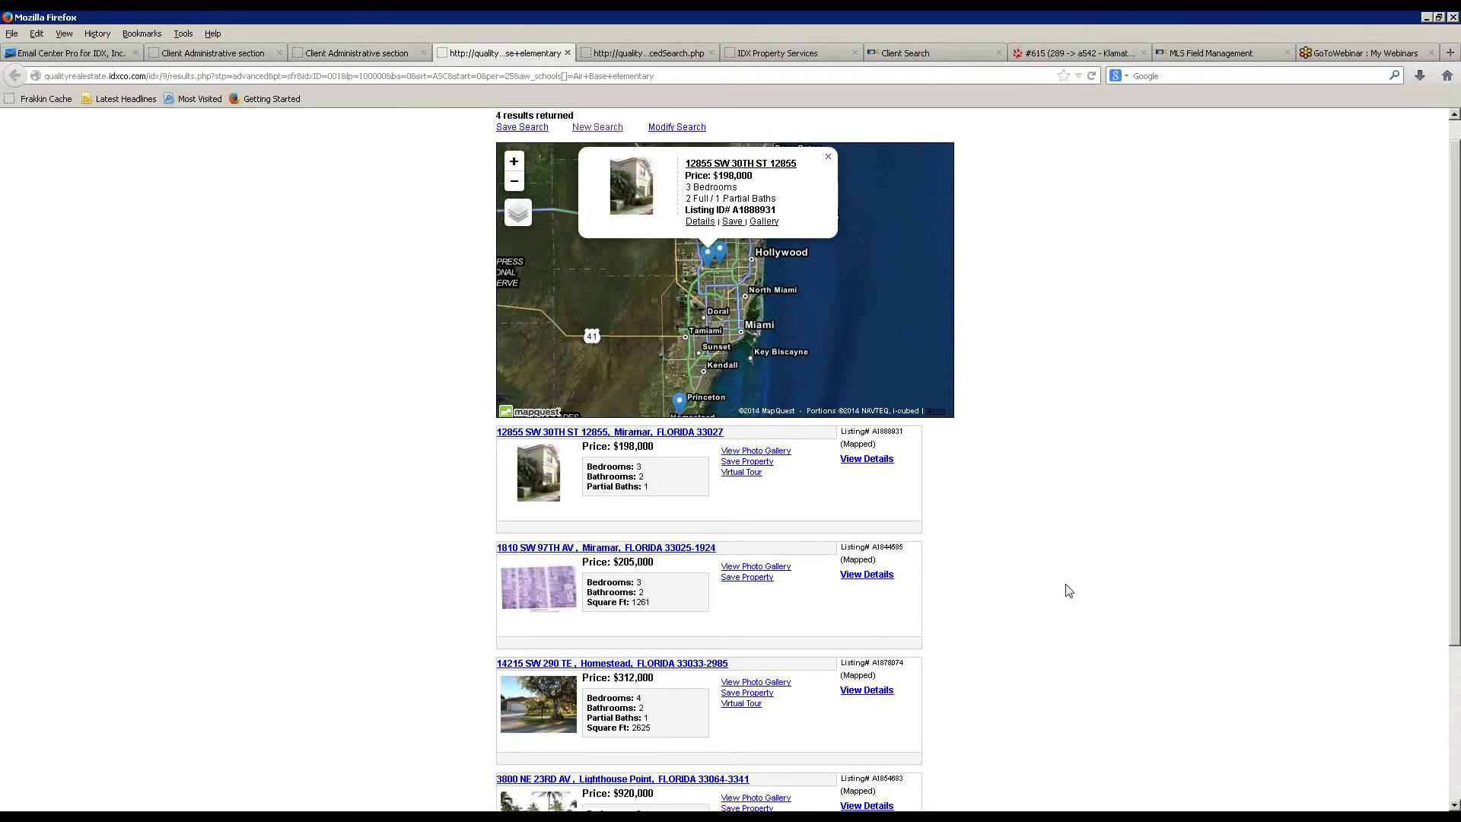
scroll(1069, 591, down, 5)
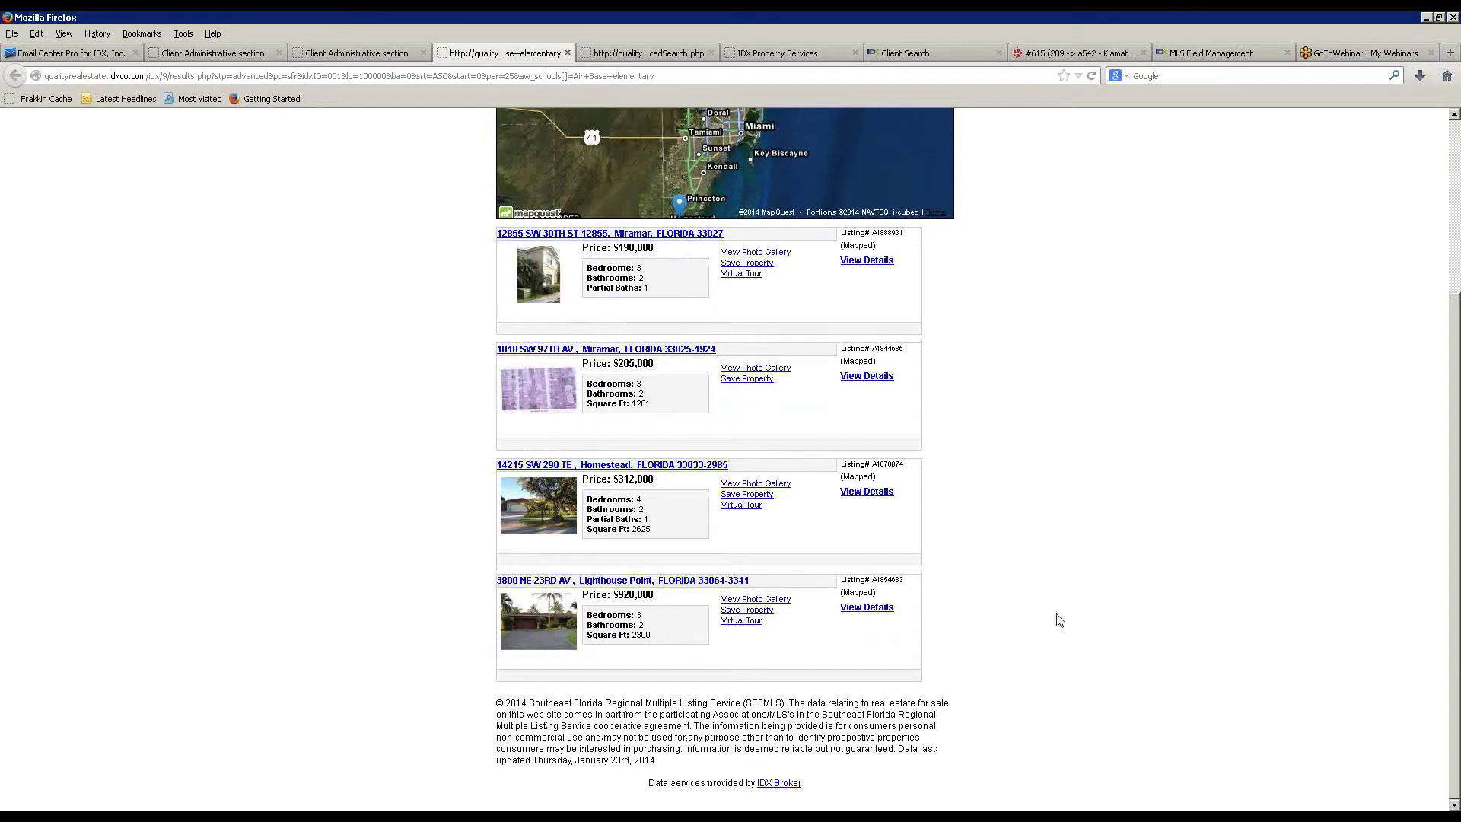
scroll(1059, 622, up, 5)
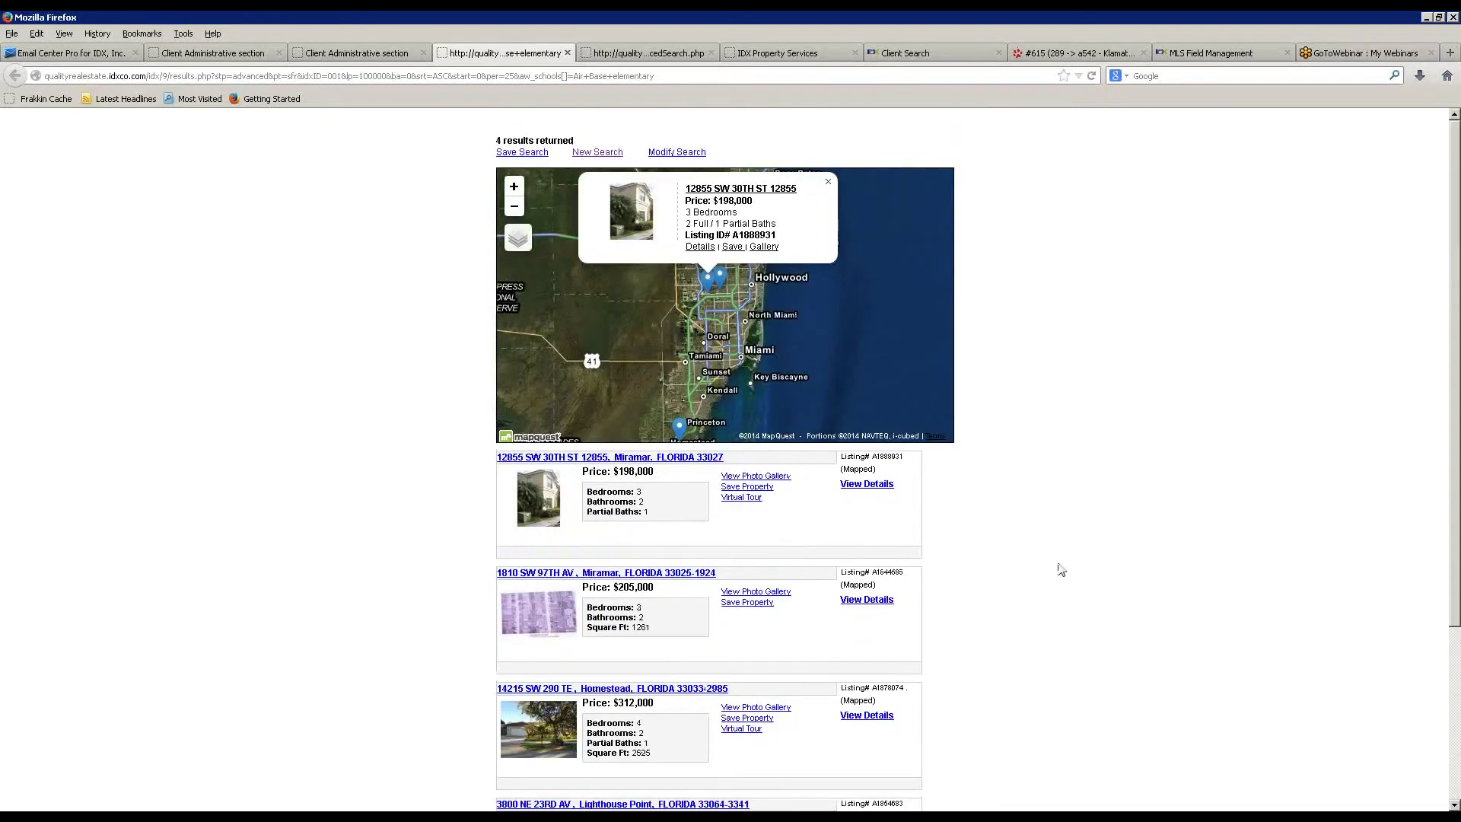
- Return to the custom link form, name the link Aire_Base_Elem and save it
click(384, 51)
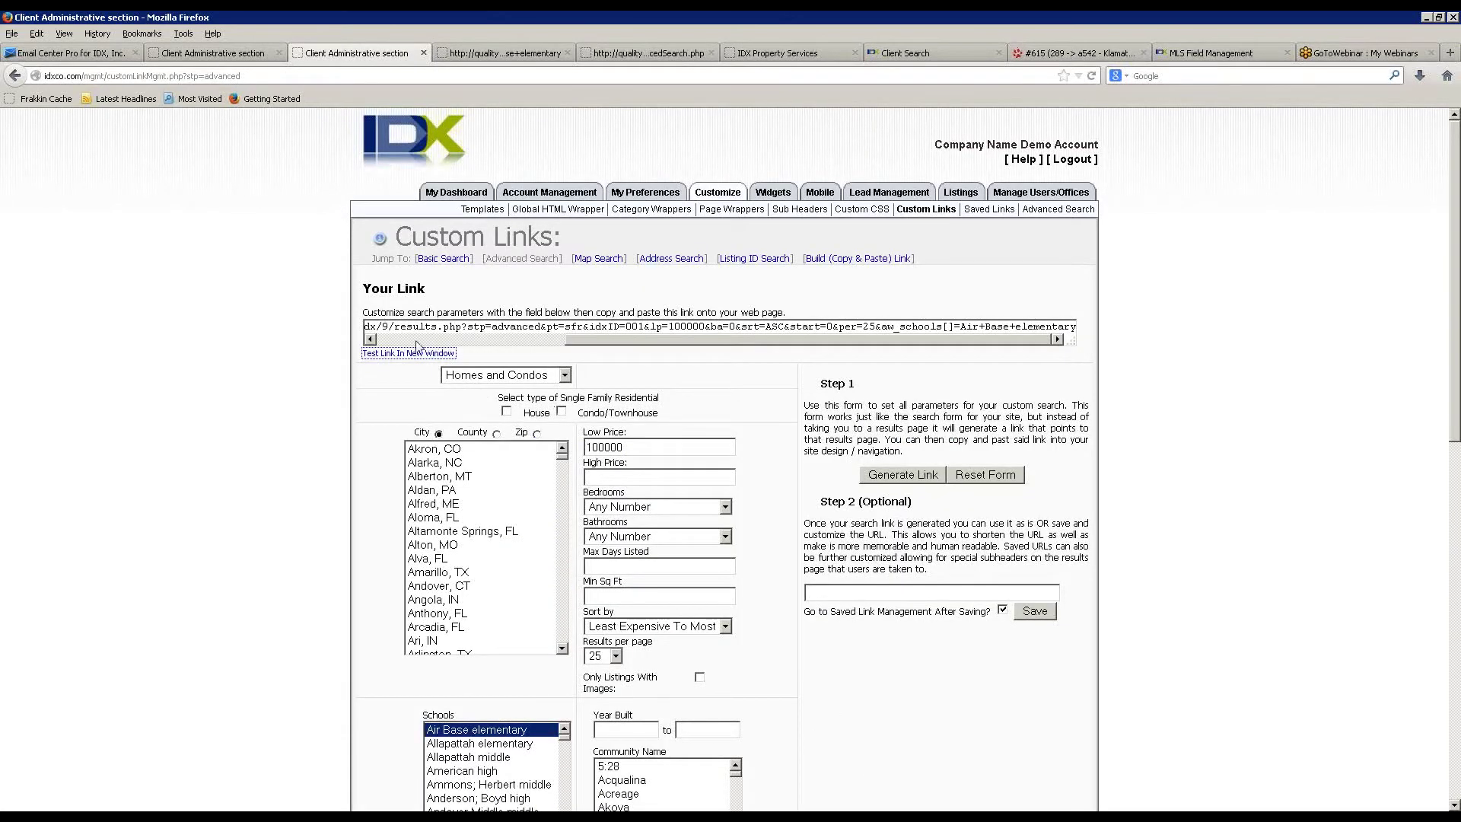
click(766, 333)
click(766, 333)
text(Ai)
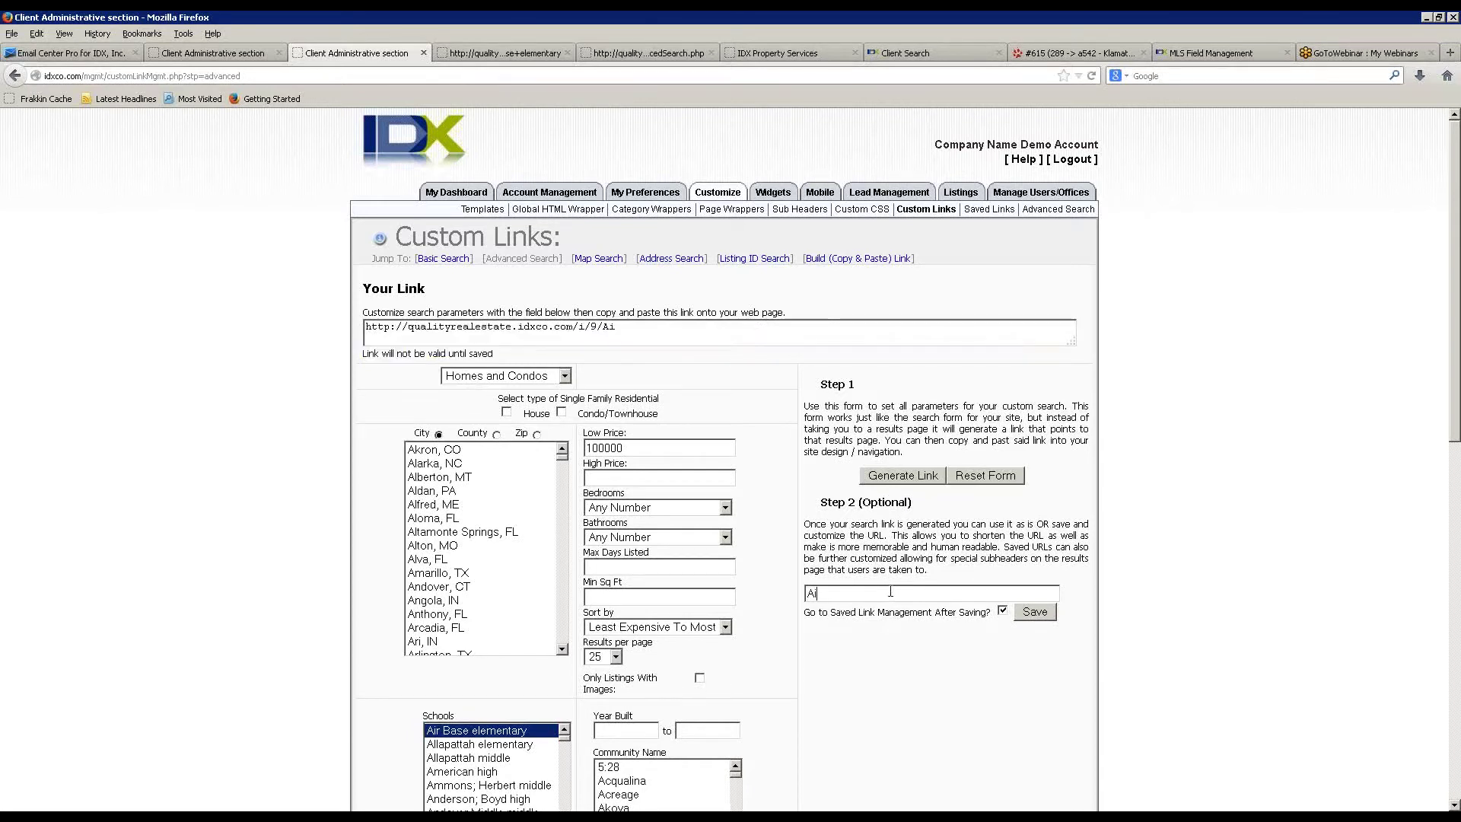
text(re_Base_Elem)
click(1044, 616)
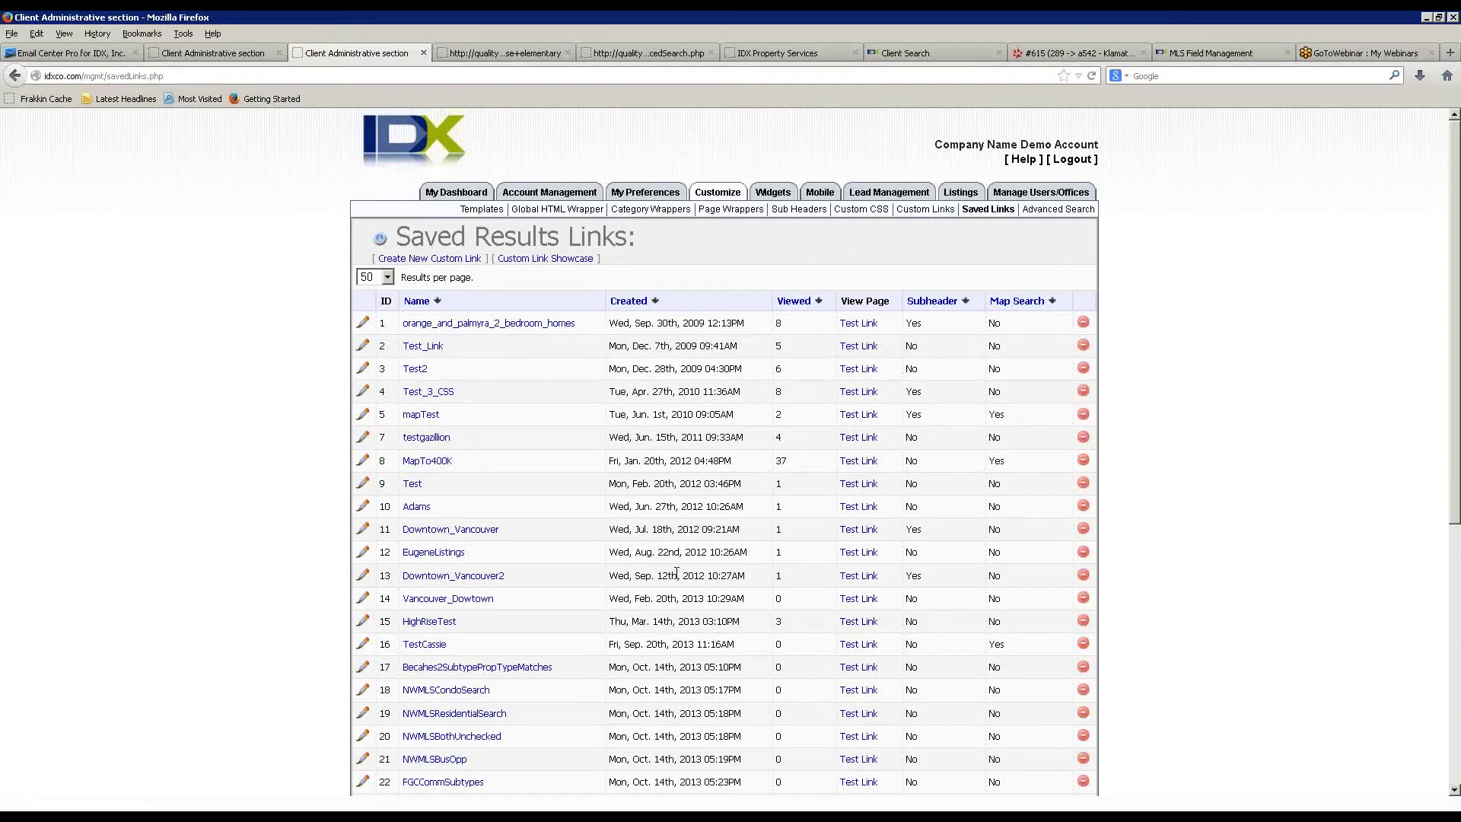
- Find "air" on the saved links page and open the Aire_Base_Elem link for editing
key(ctrl+f)
text(ali)
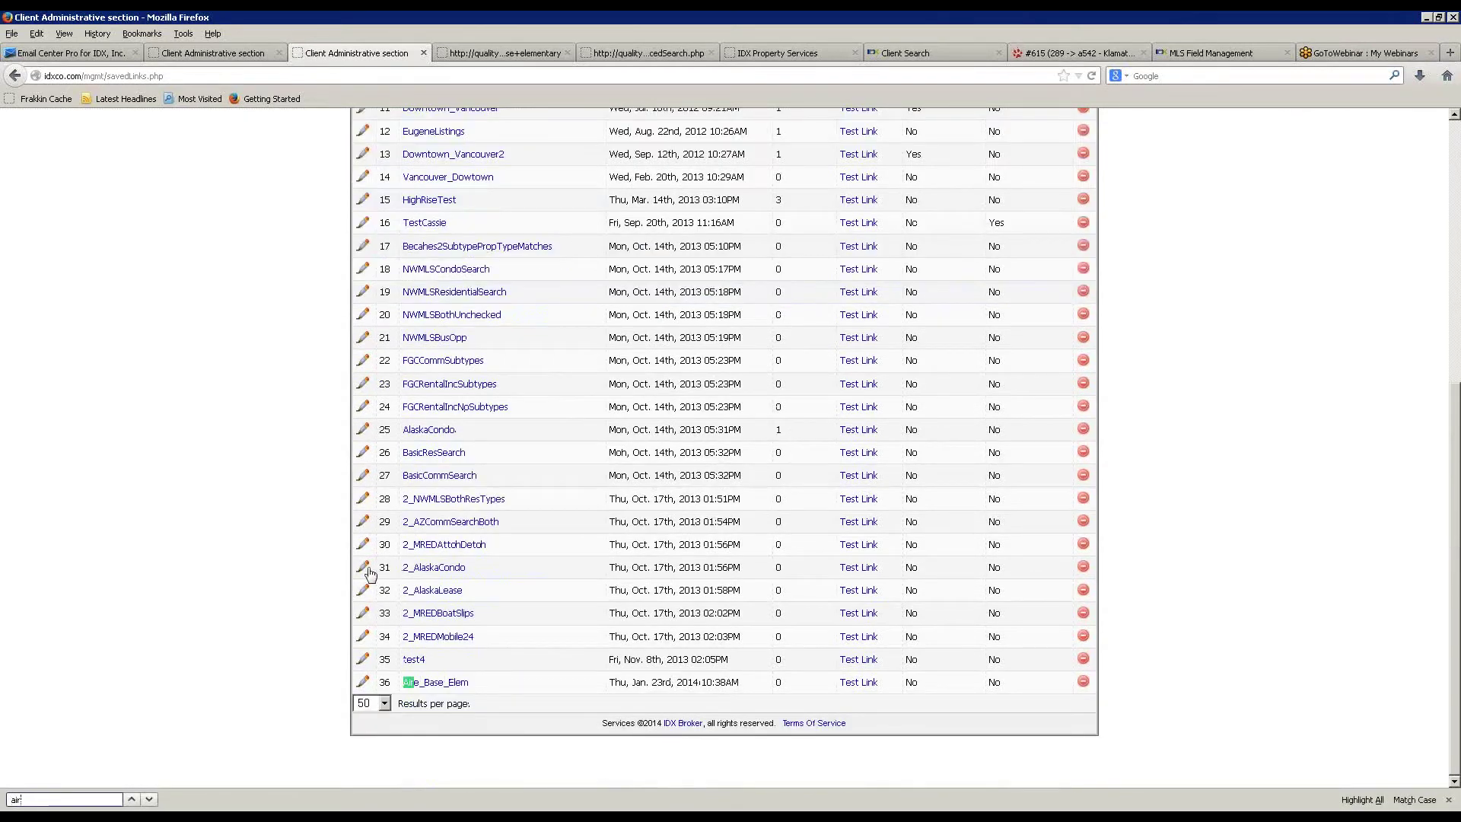
click(445, 683)
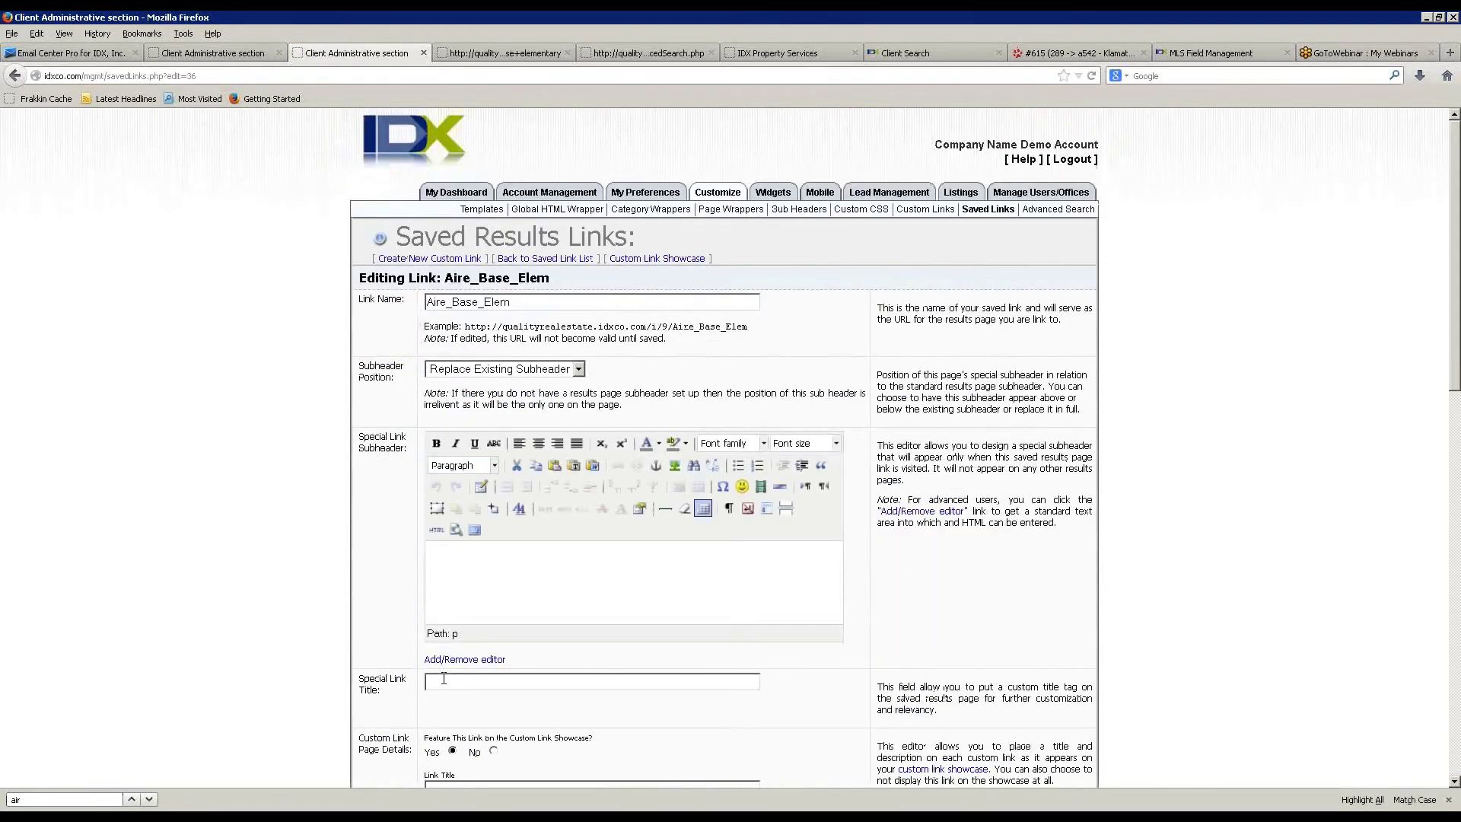
- Review the link's subheader, title, details and meta tag fields without changing them, and return to the saved links list
click(594, 570)
click(502, 678)
scroll(456, 609, down, 15)
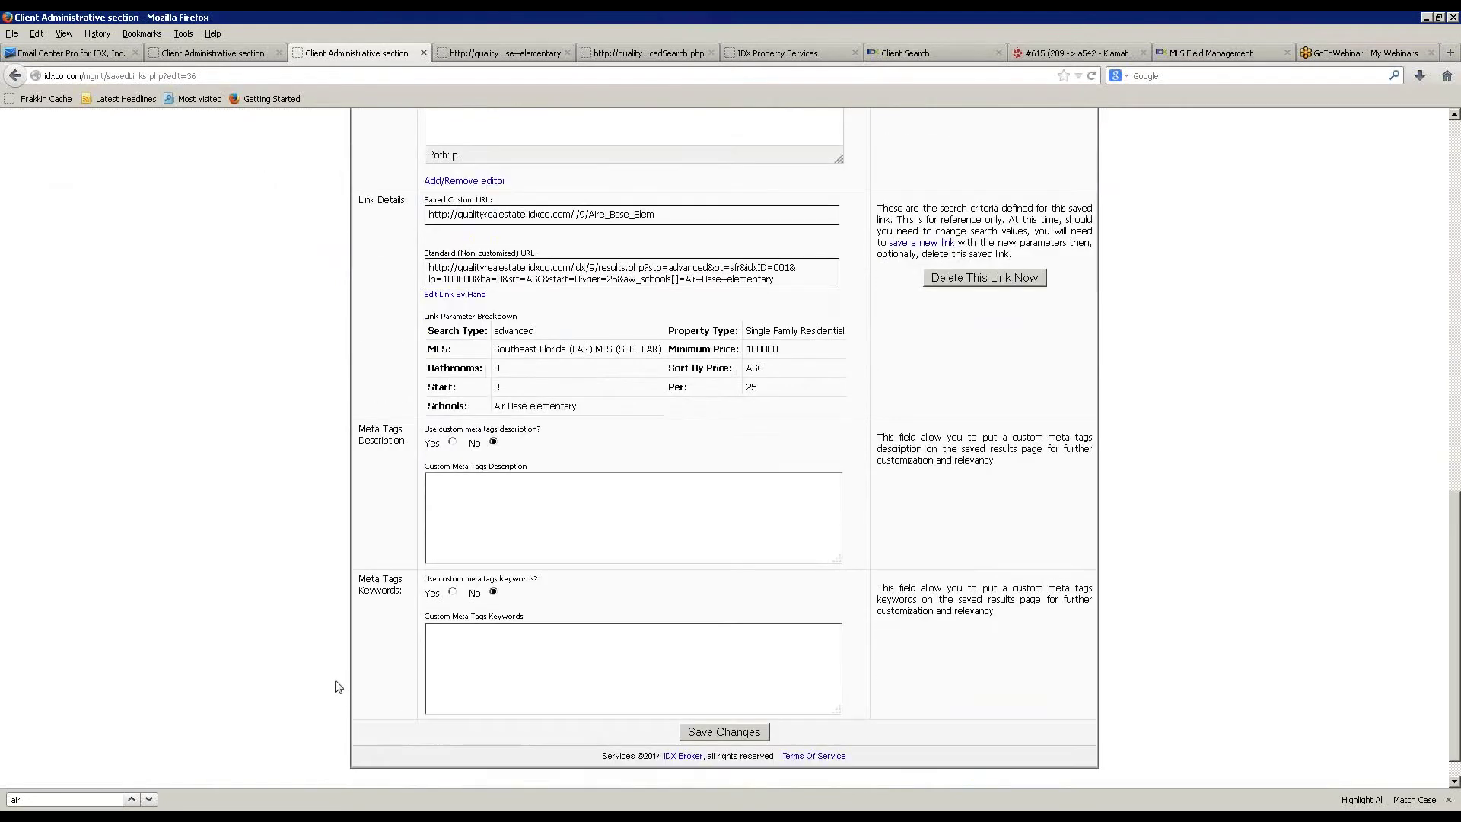
click(557, 503)
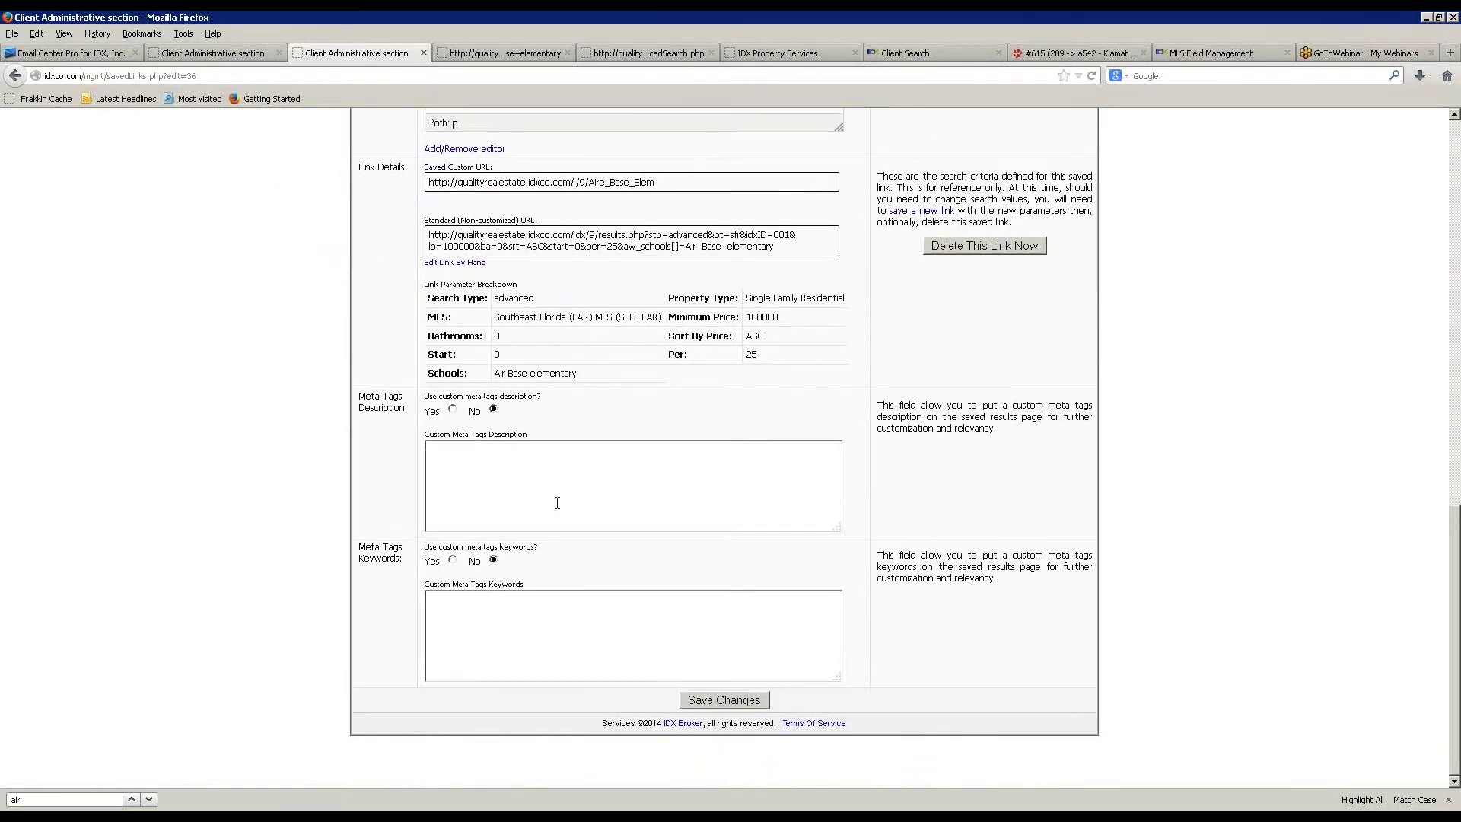
click(557, 503)
scroll(557, 502, up, 10)
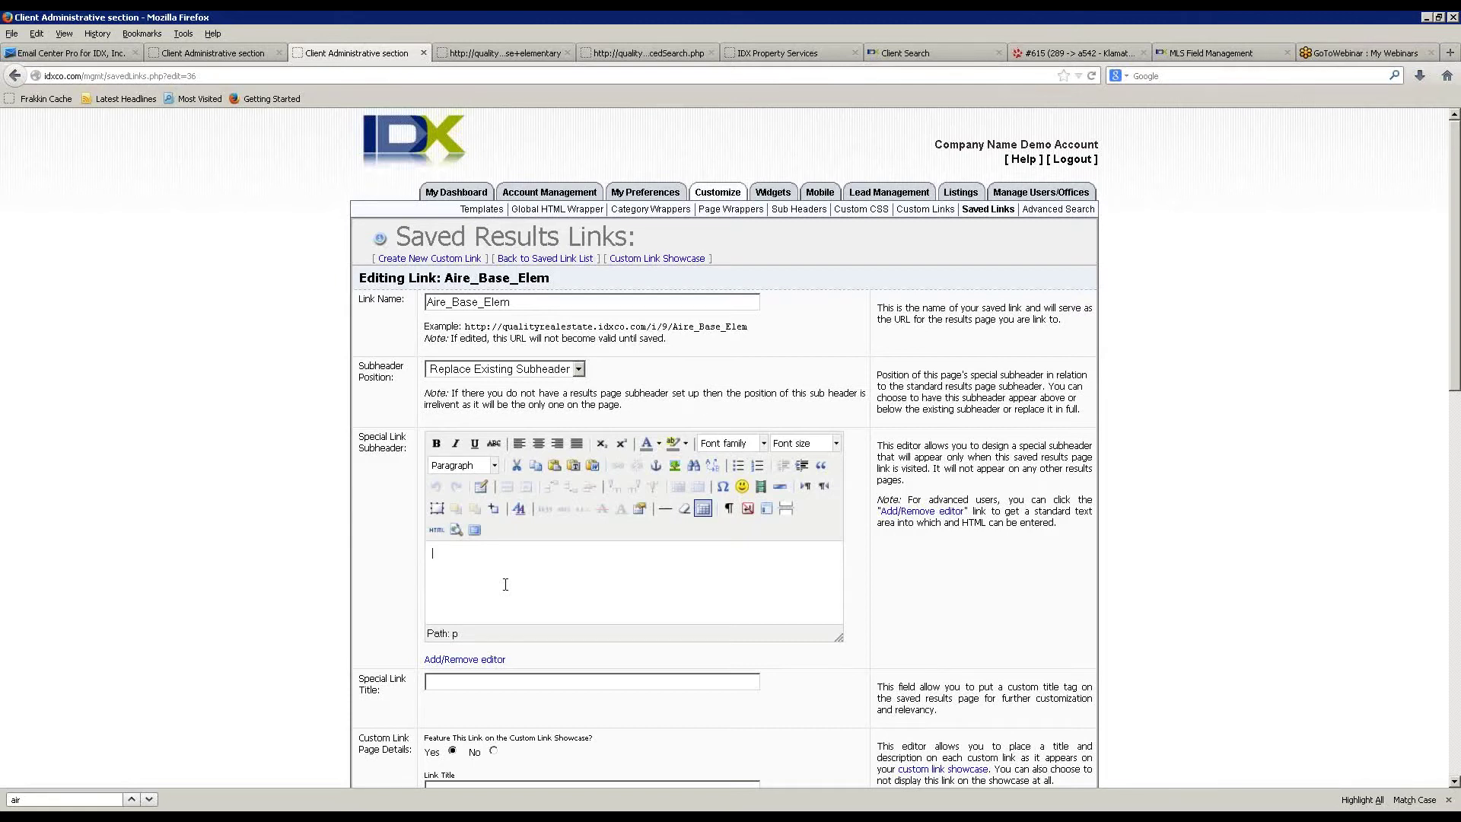
mouse_move(732, 192)
click(987, 209)
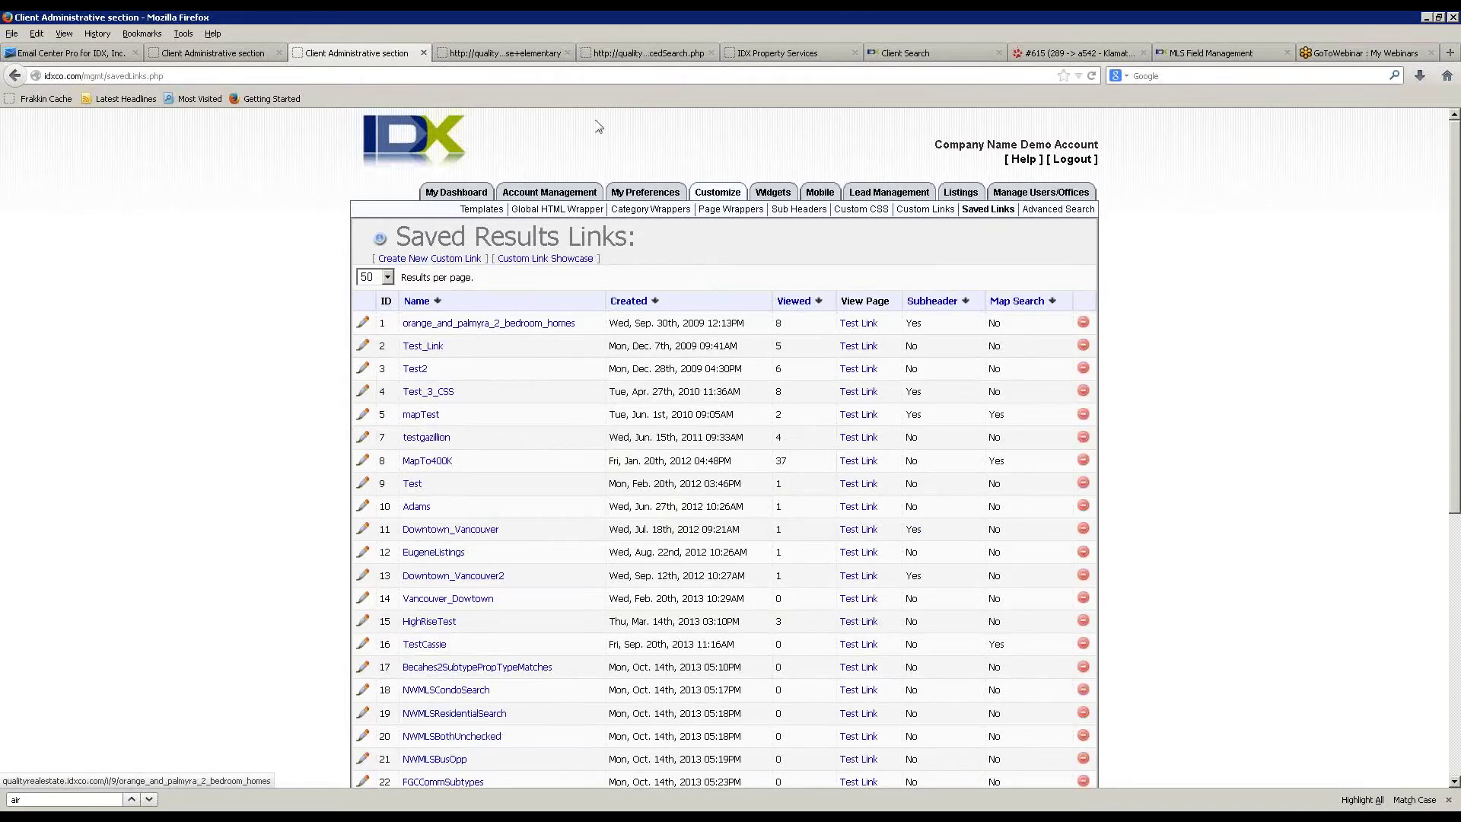
- Compare the address of the Air Base elementary results page with the orange_and_palmyra_2_bedroom_homes test link's address, and return to the saved links
click(441, 52)
click(418, 76)
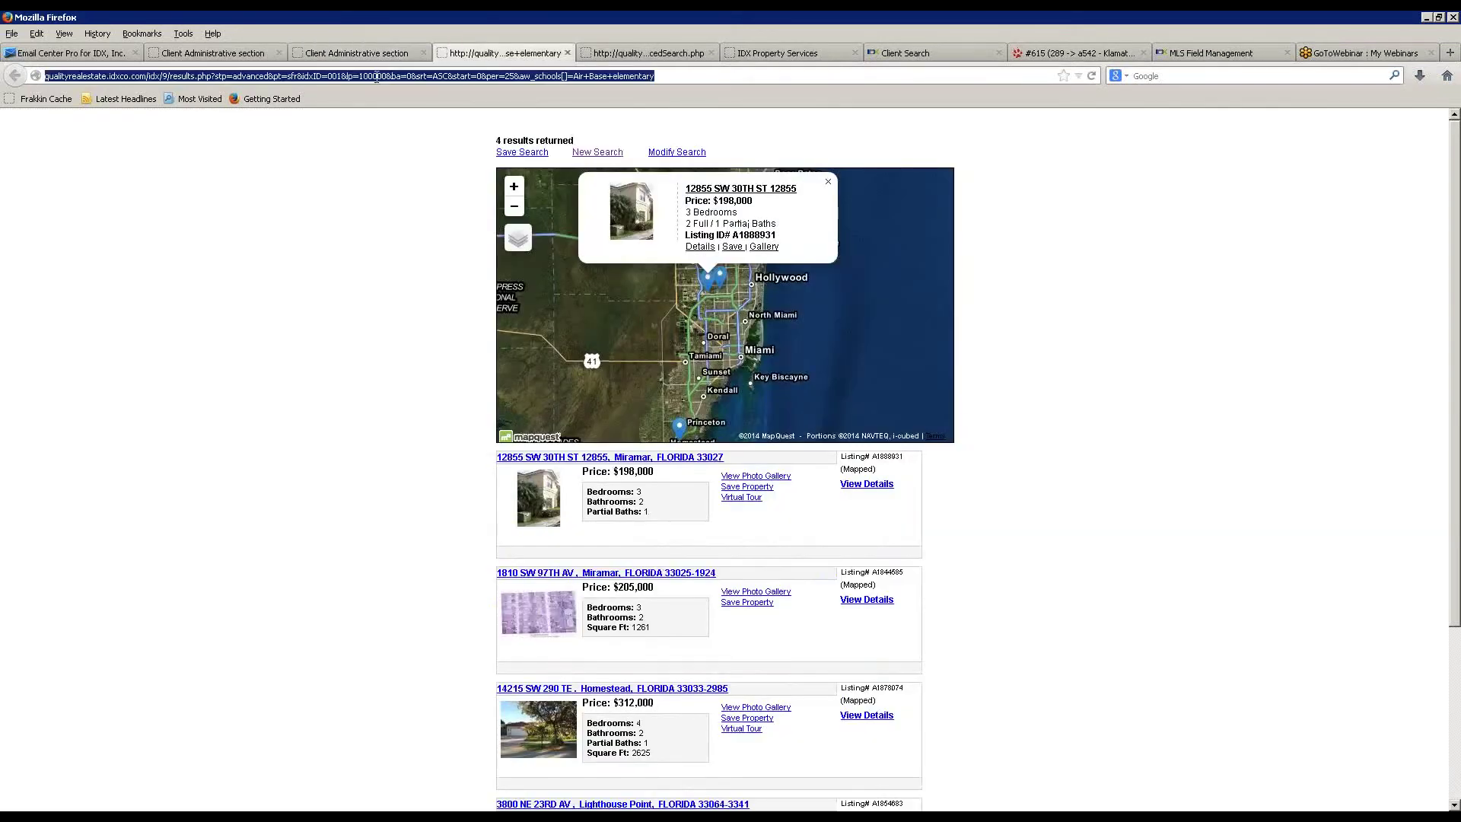
click(380, 53)
click(865, 329)
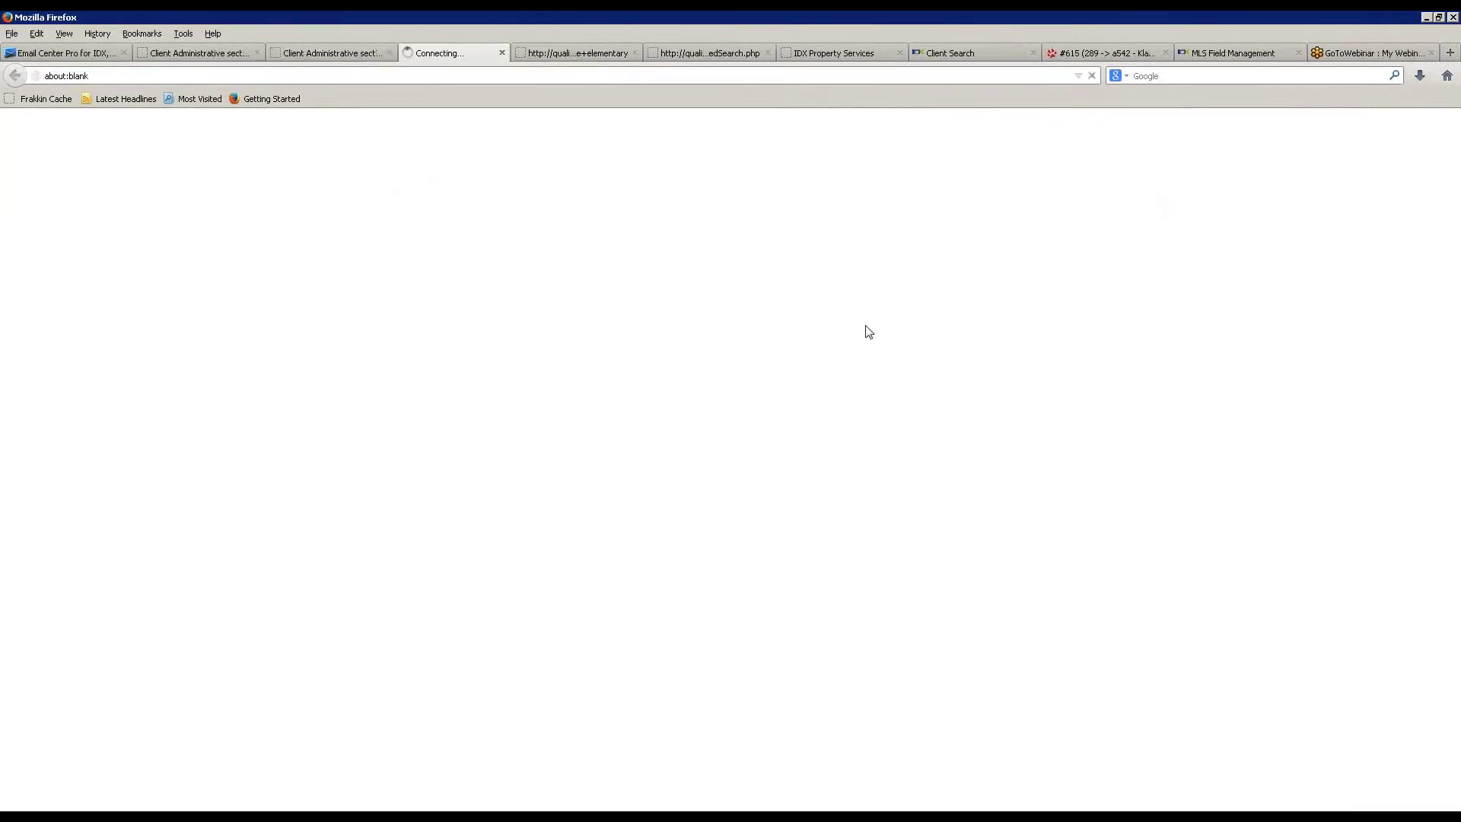
click(342, 79)
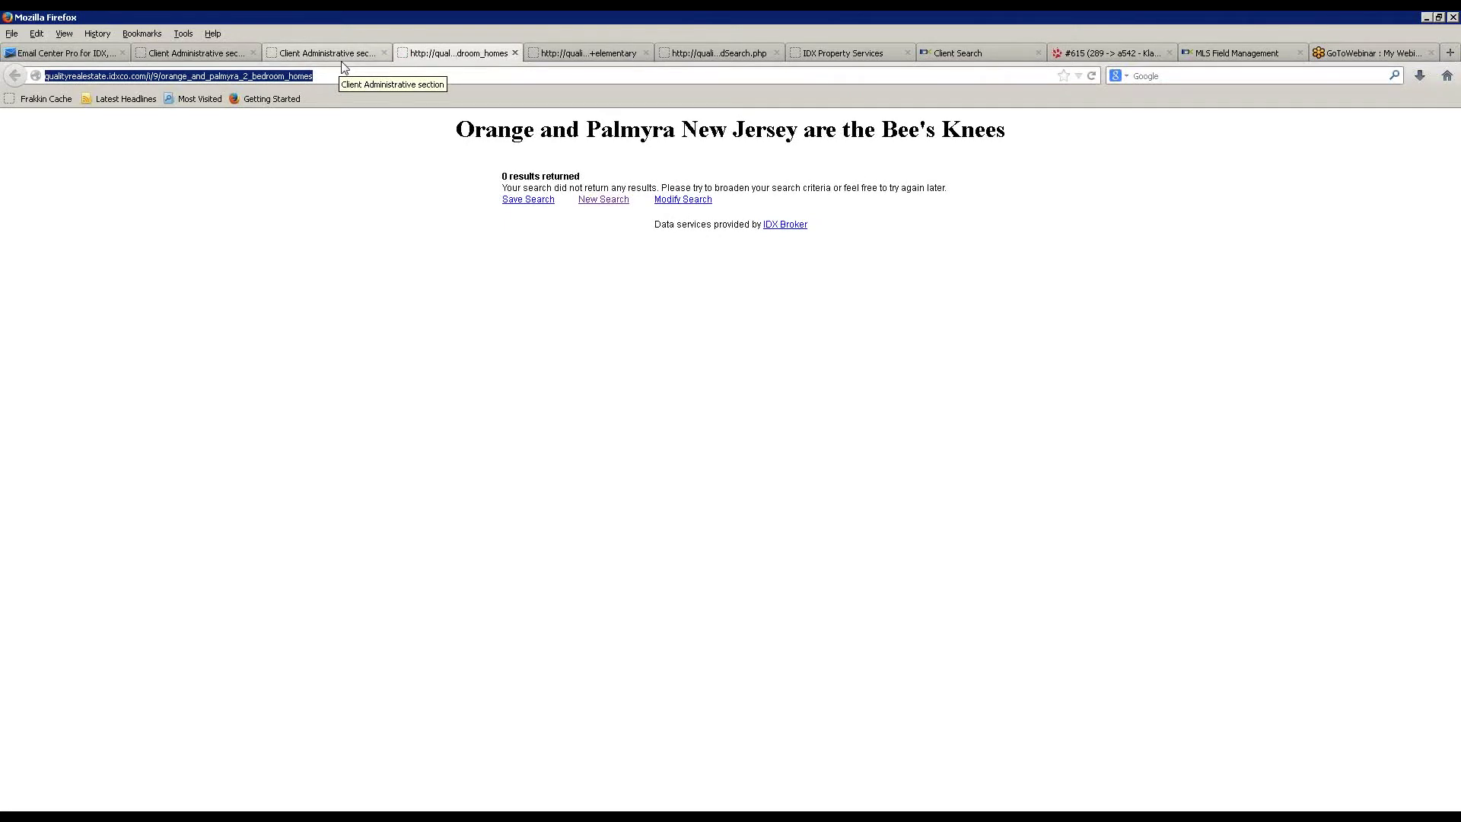
click(1352, 401)
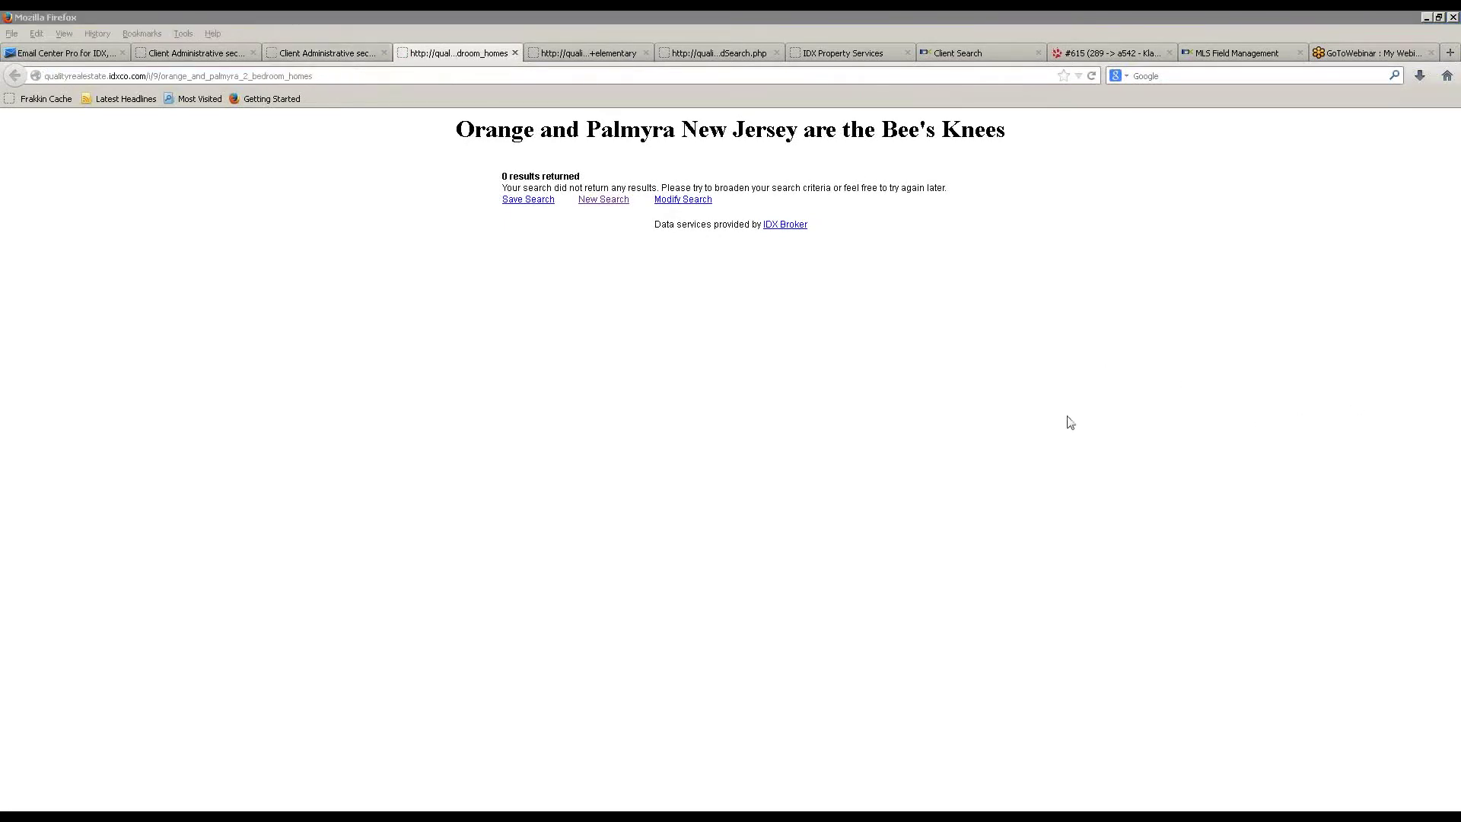
click(295, 54)
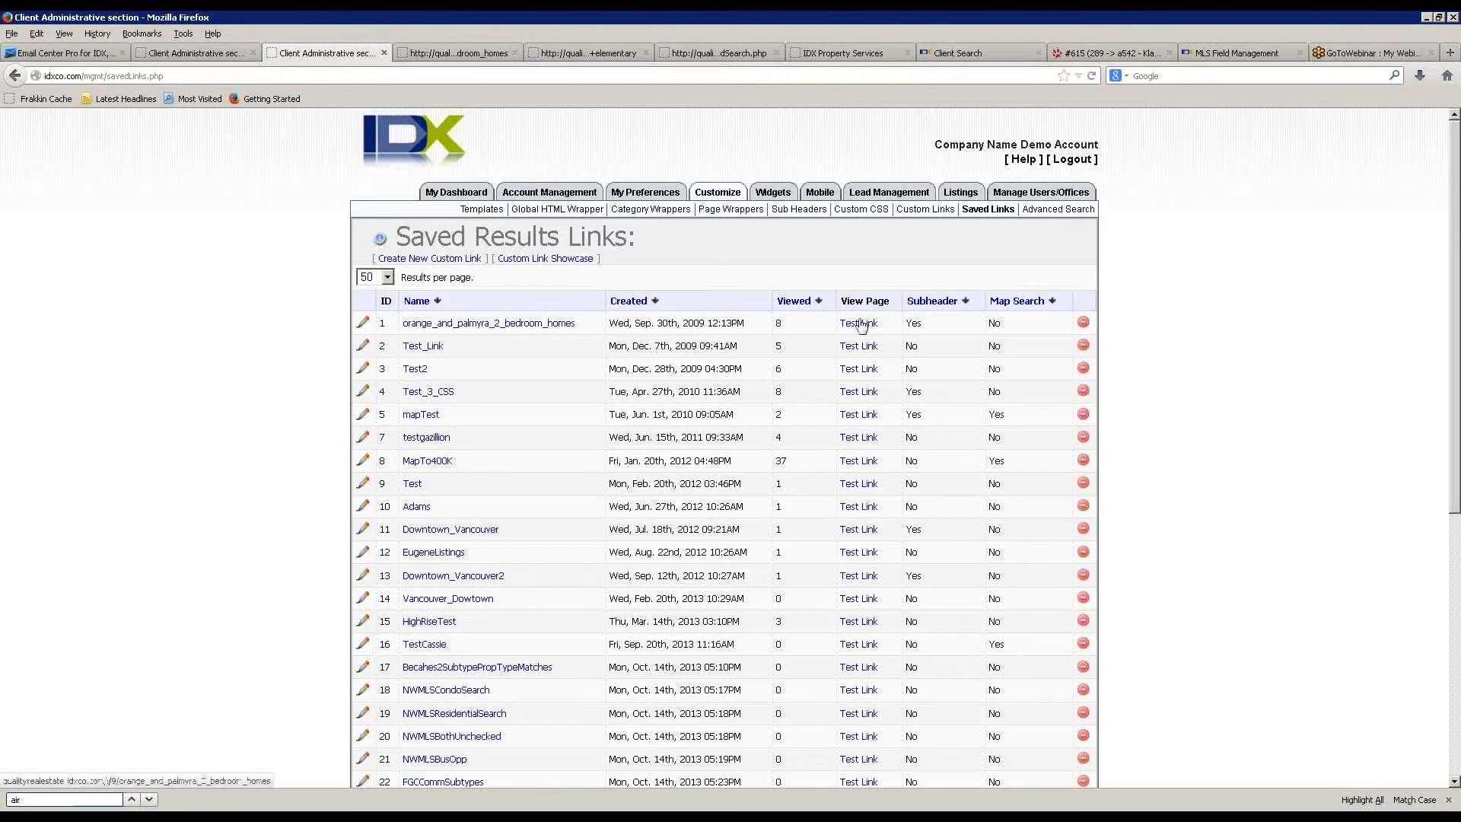
- Open the account's Page Links in a separate tab and look through the listing, contact, user and roster page addresses
mouse_move(551, 197)
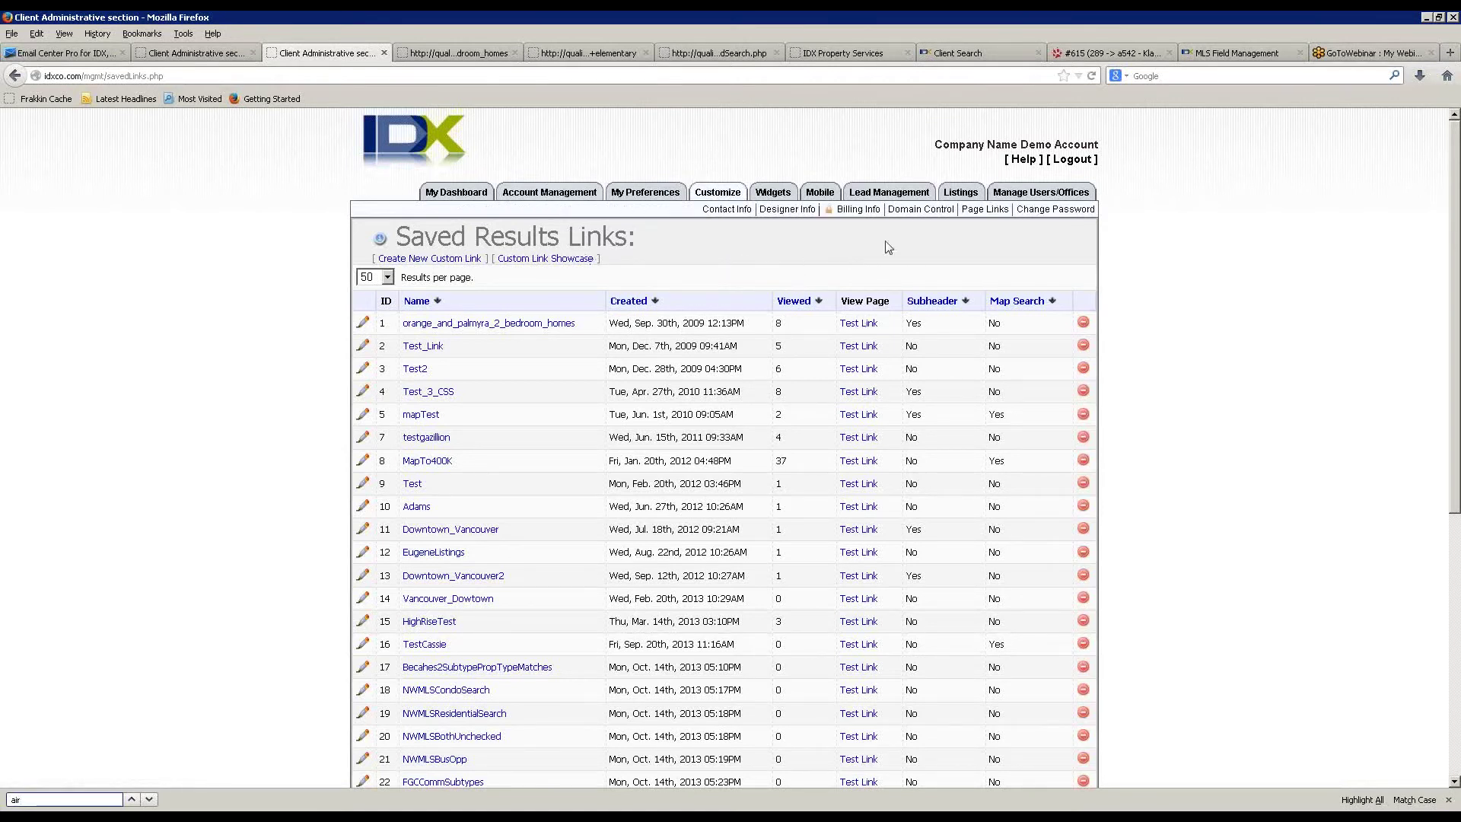
right_click(974, 210)
click(990, 221)
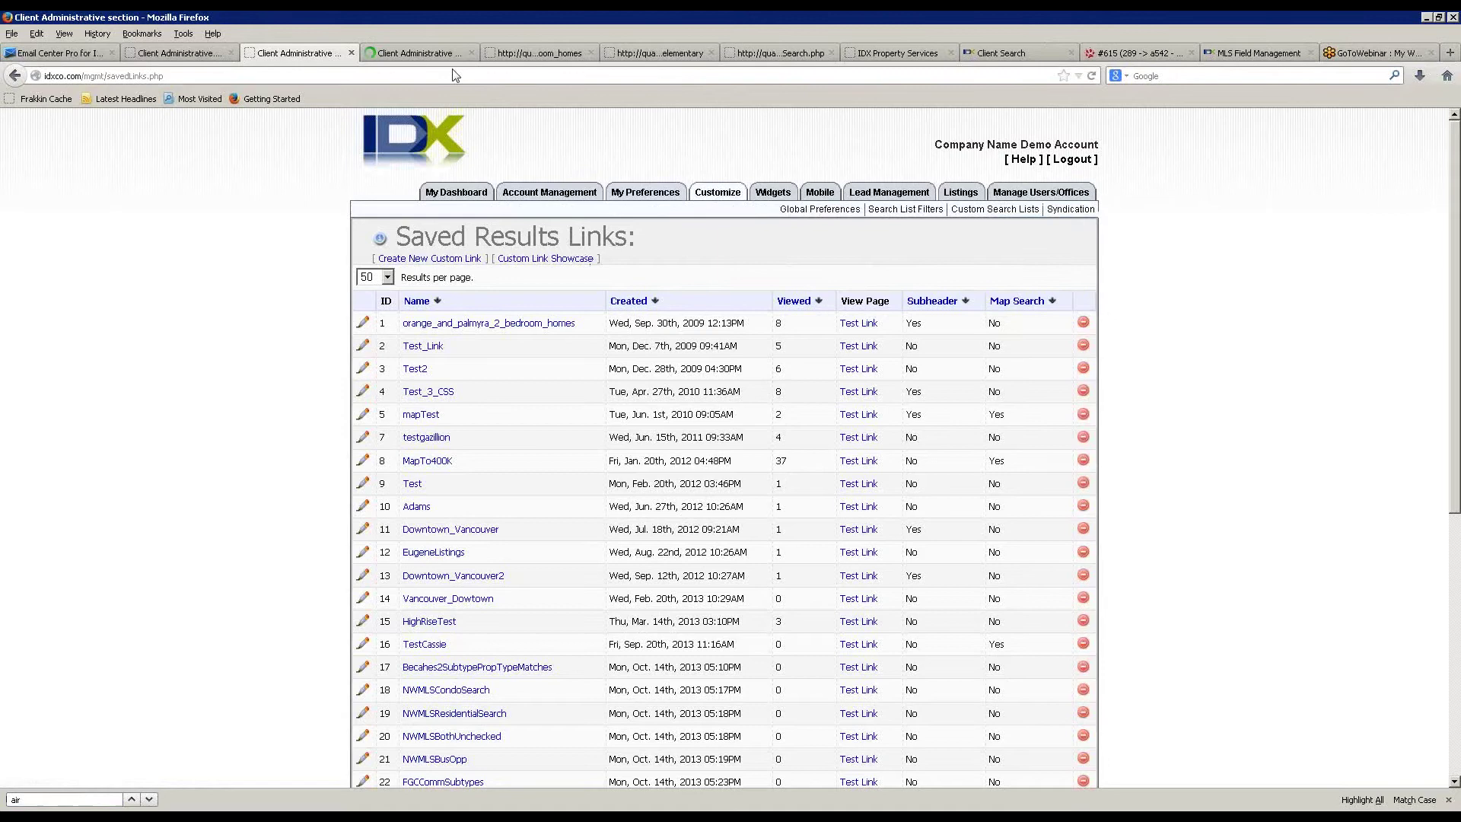
click(416, 52)
scroll(344, 466, down, 10)
scroll(344, 466, down, 4)
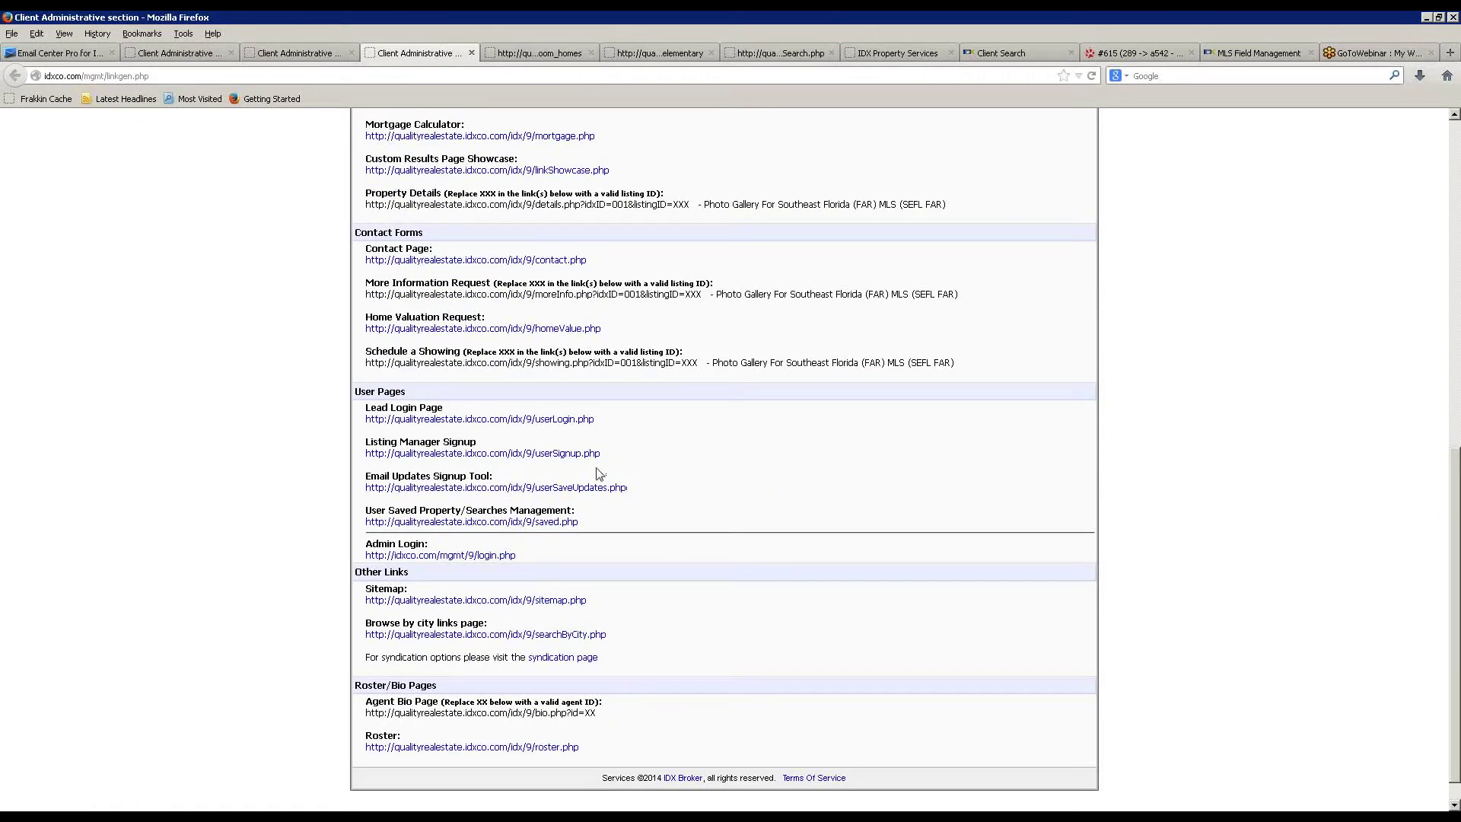
scroll(702, 496, up, 3)
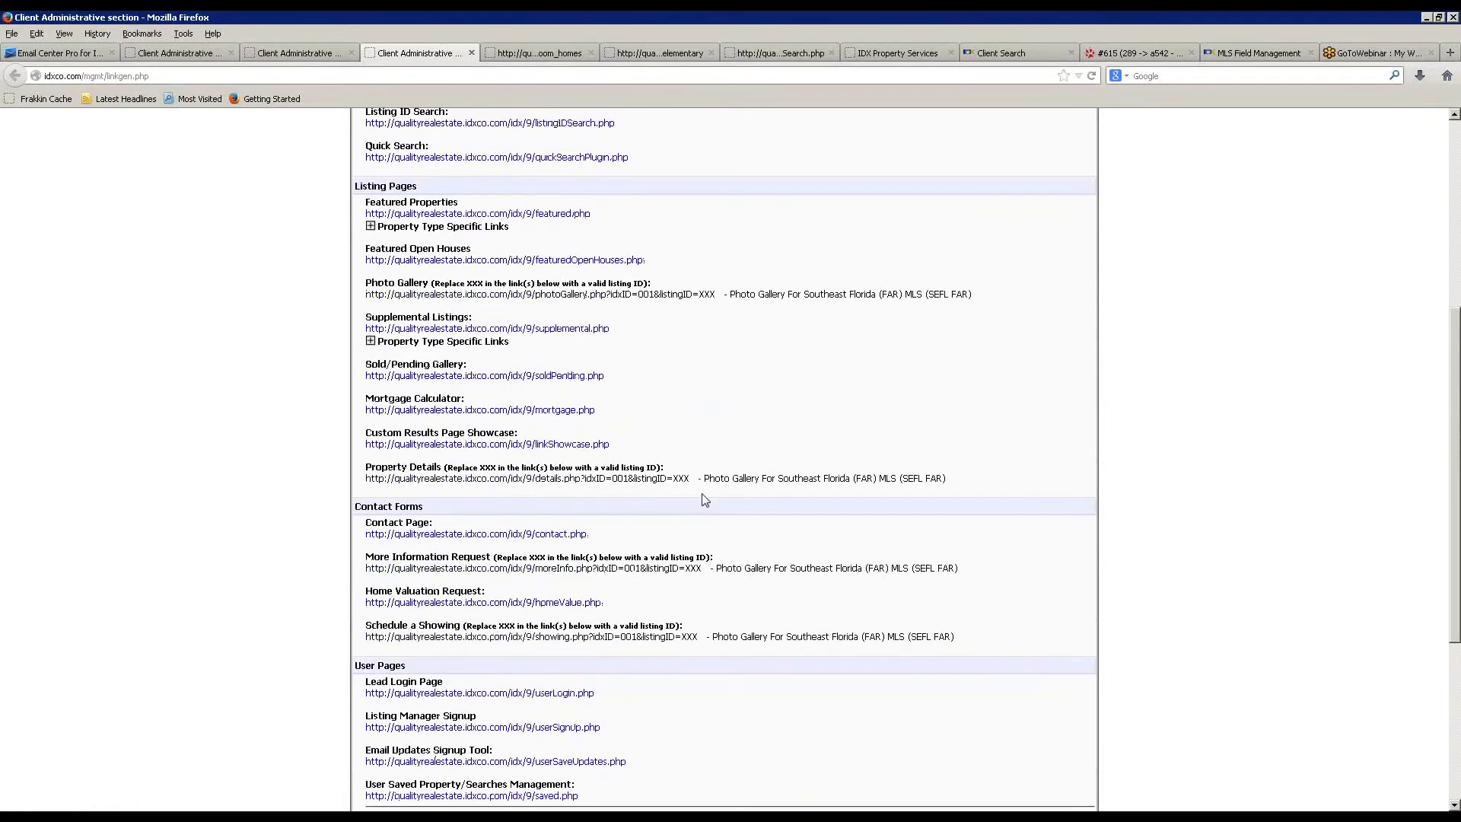
- View the Custom Results Page Showcase, close it along with the page links, and return to the saved links list
click(552, 446)
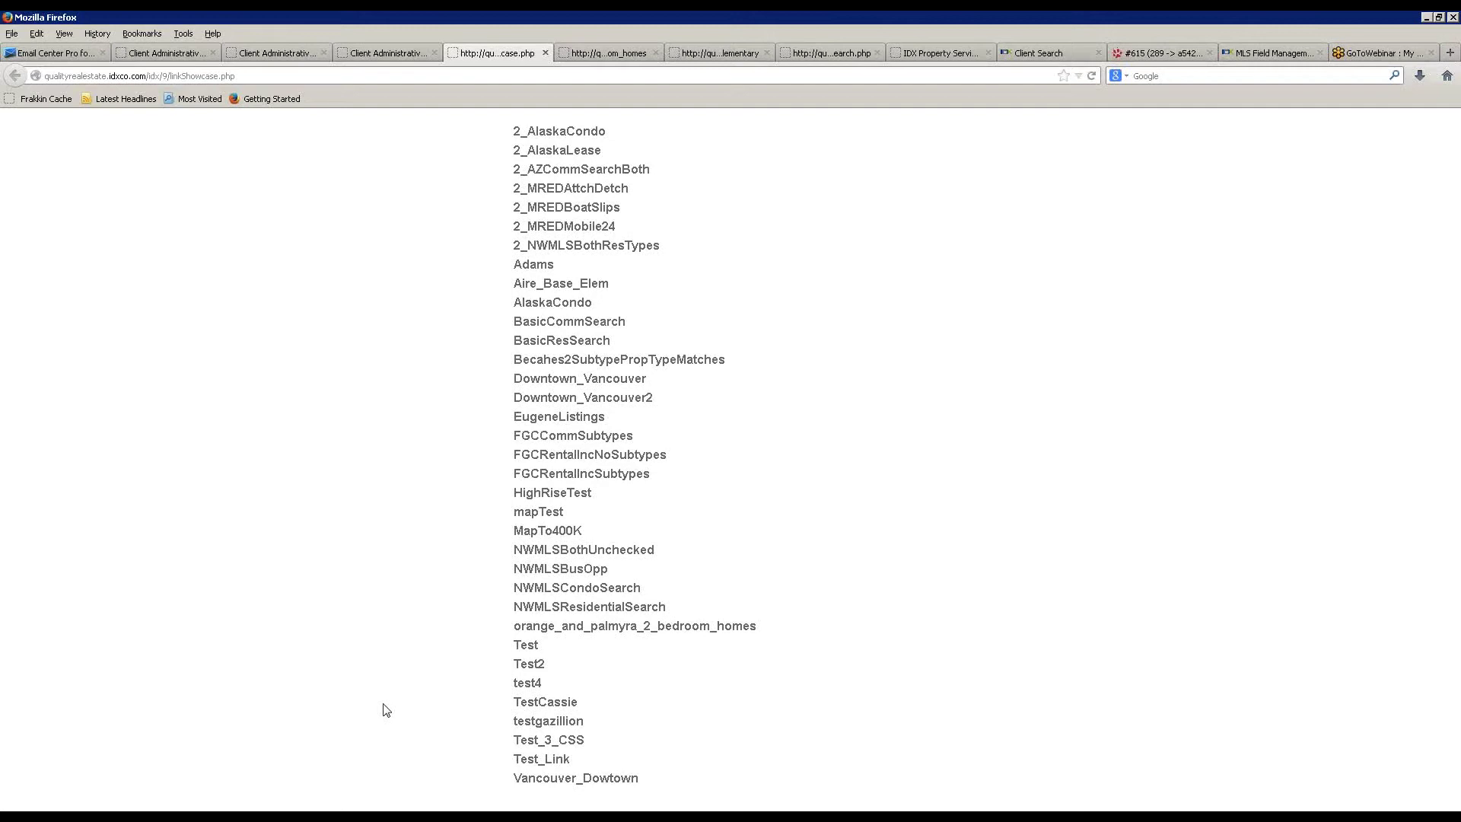
click(545, 54)
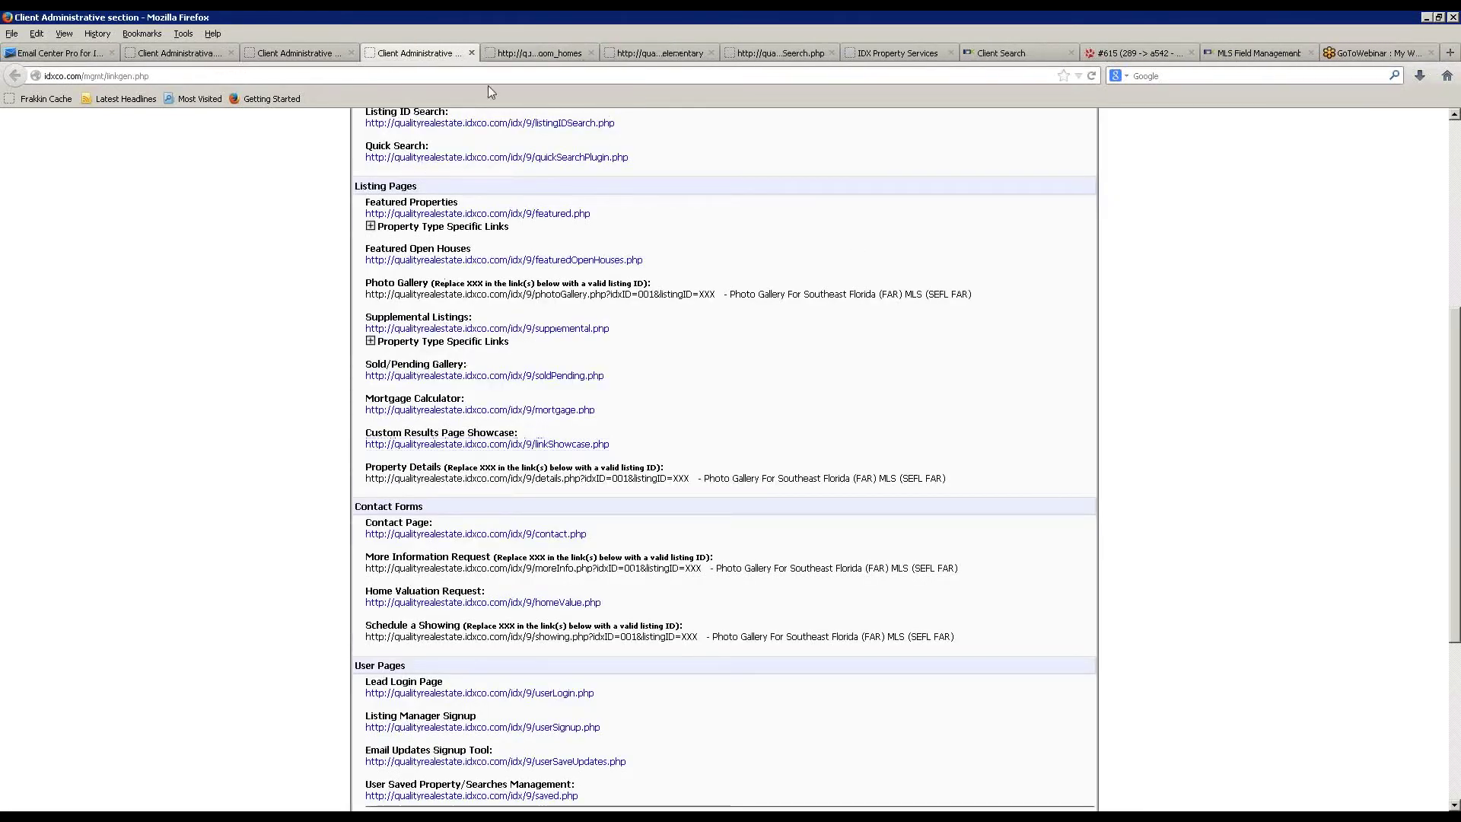
click(471, 52)
click(327, 55)
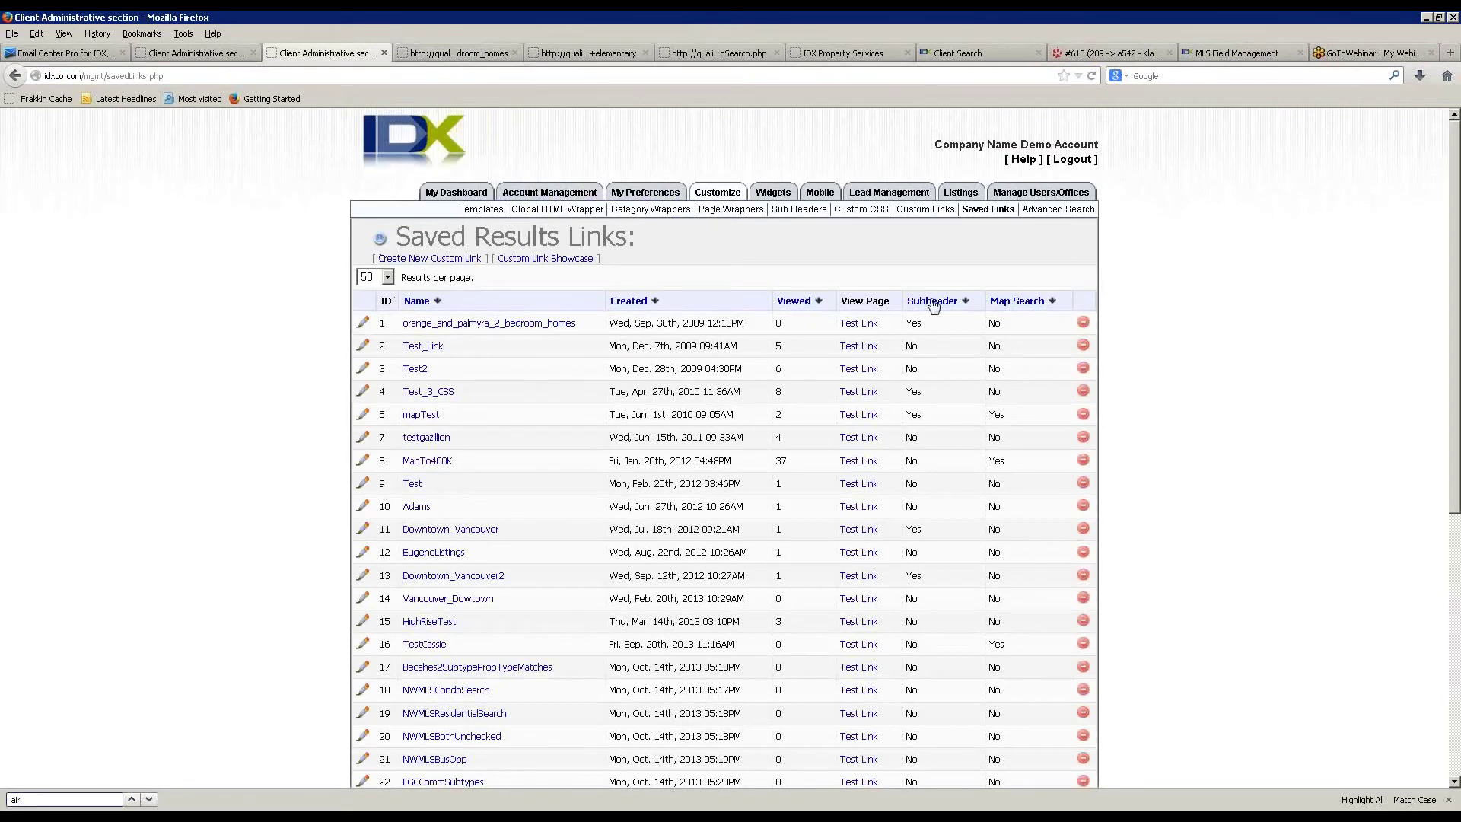
- Open Advanced Search management and look through the Single Family Residential search fields
click(1063, 212)
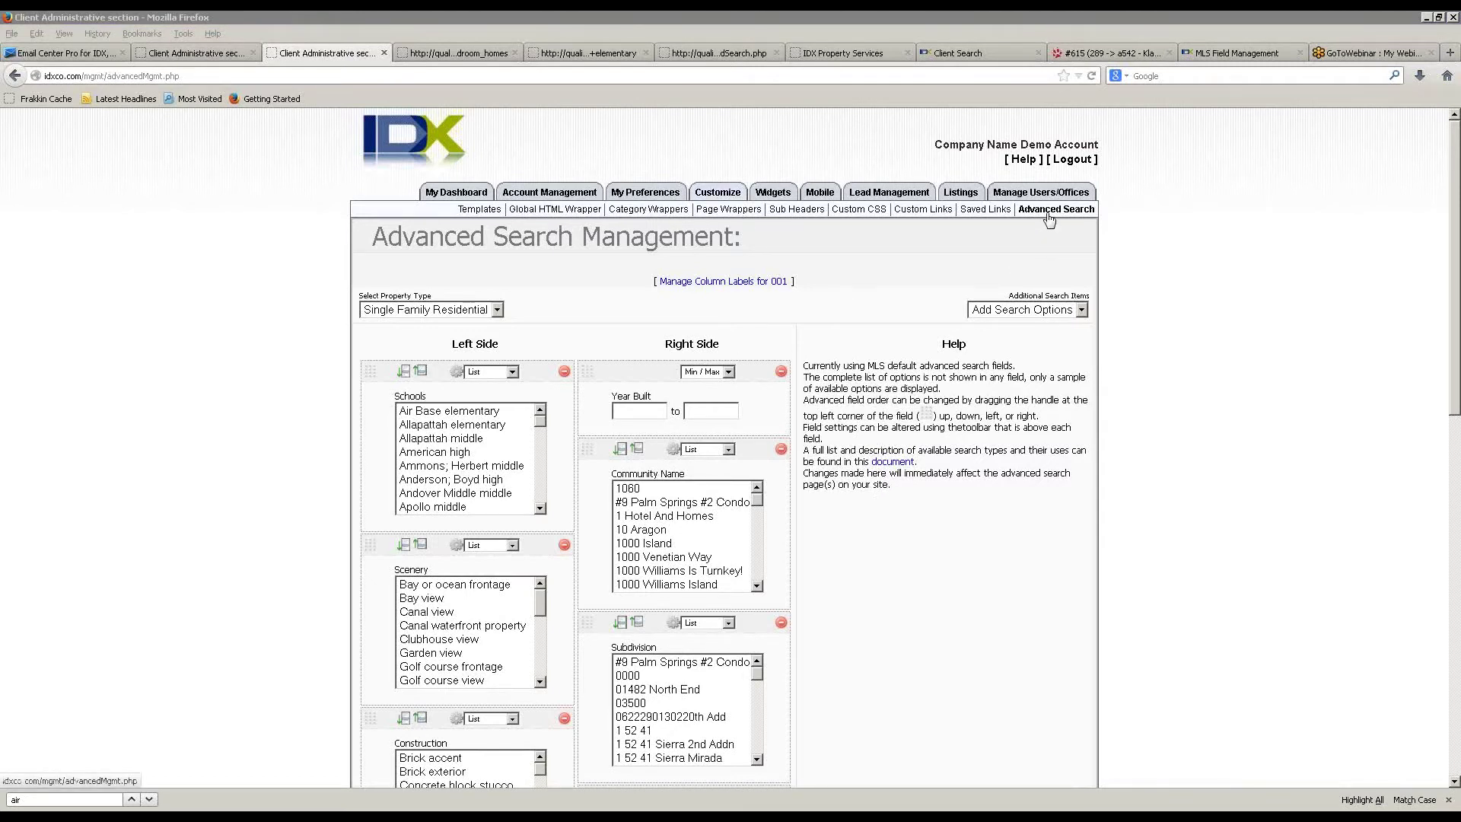
click(317, 566)
scroll(318, 565, down, 15)
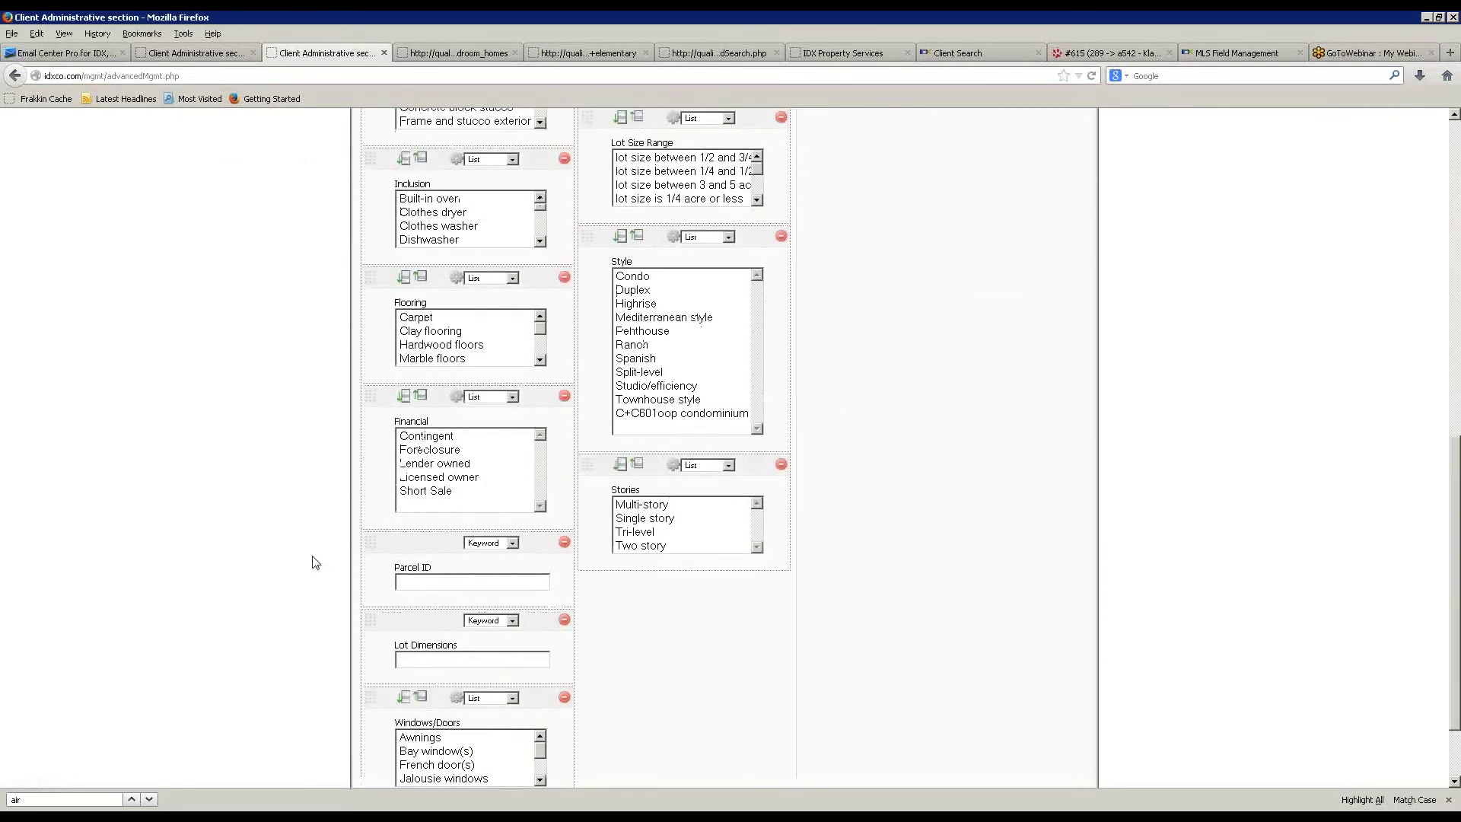
scroll(315, 563, up, 15)
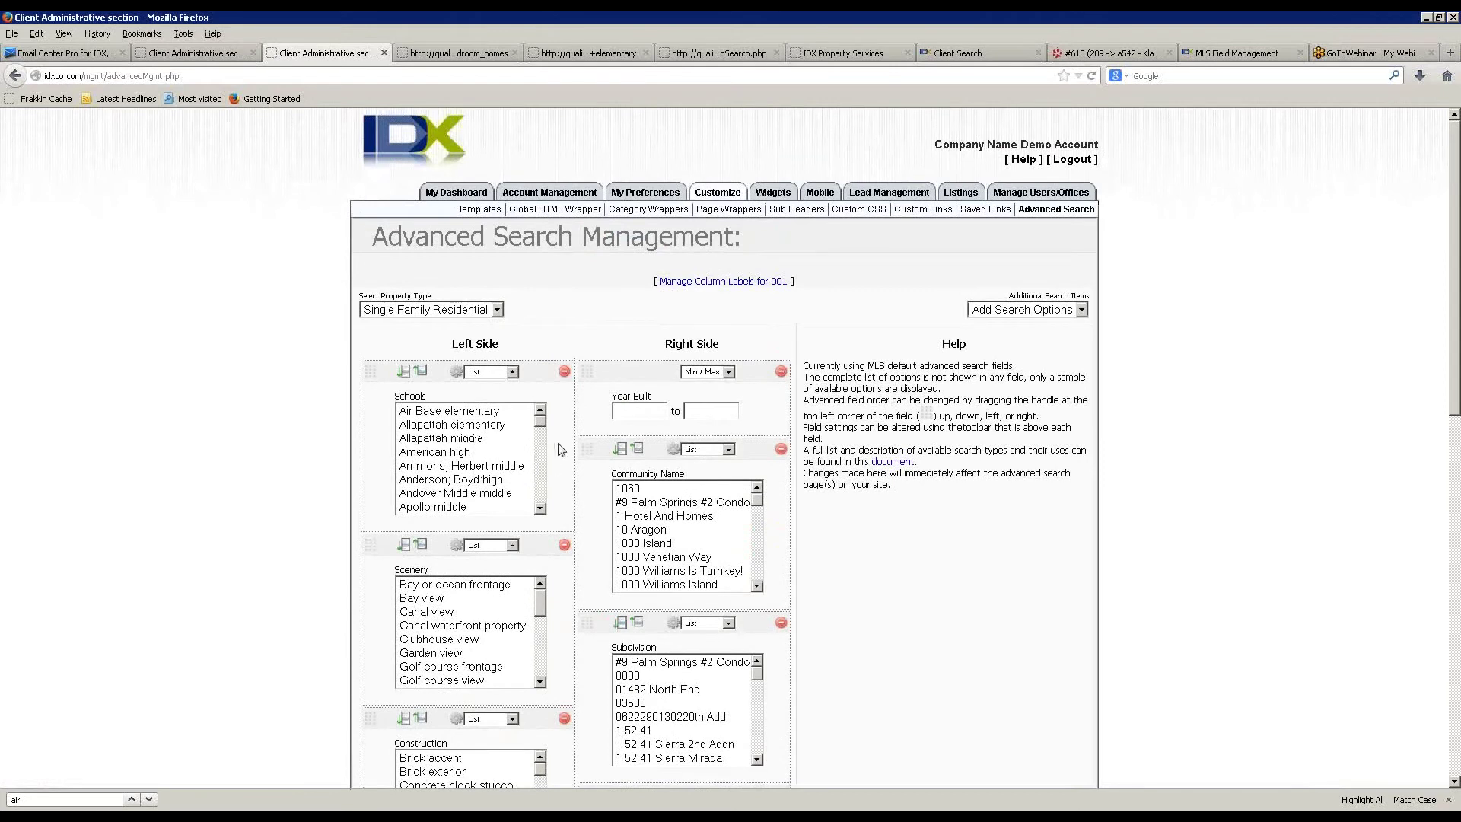
- Remove the Schools field from the advanced search, pick an item from the additional search options, and review the field layout
click(563, 372)
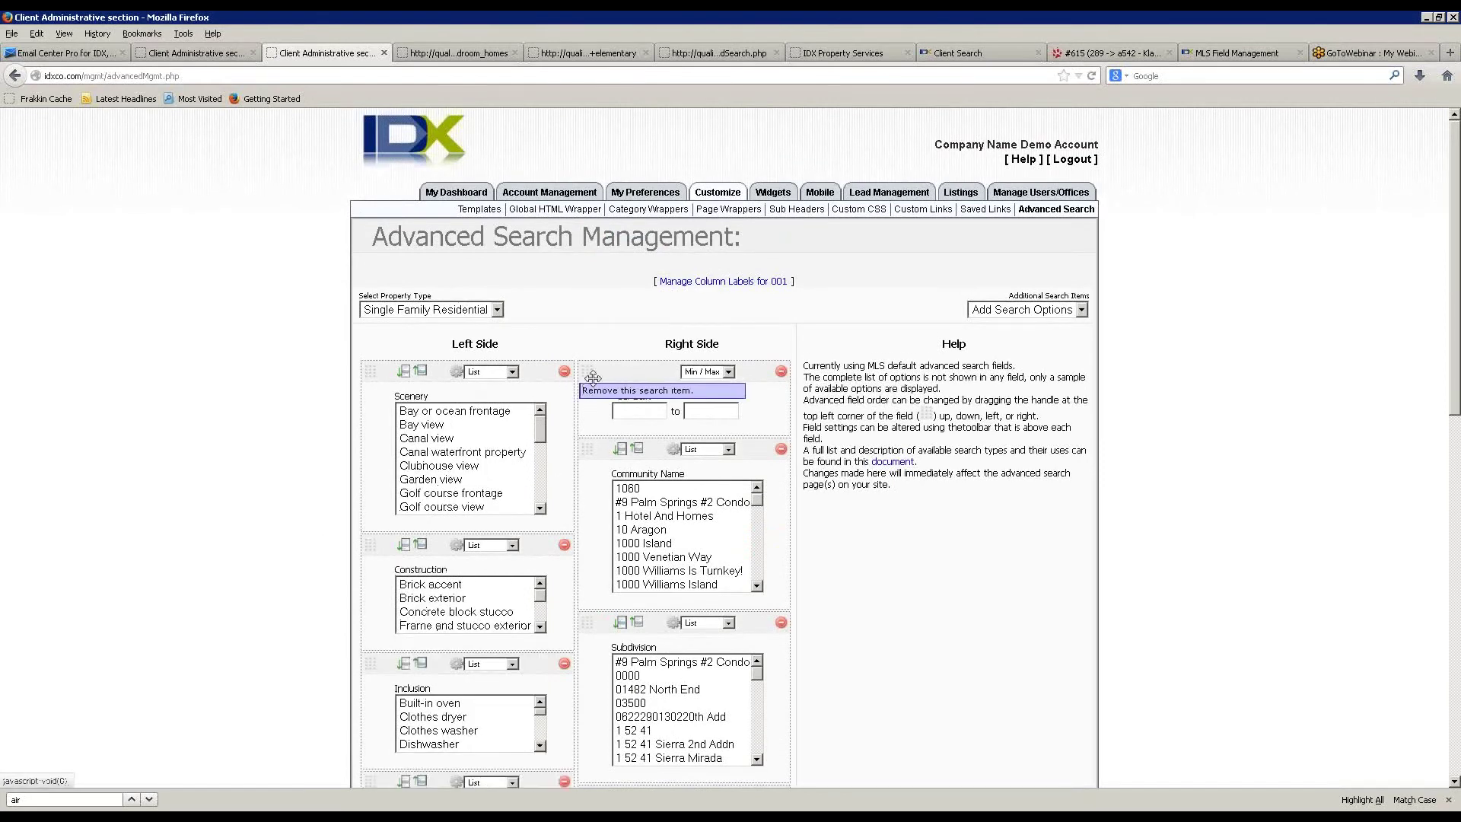
click(1062, 311)
click(1048, 493)
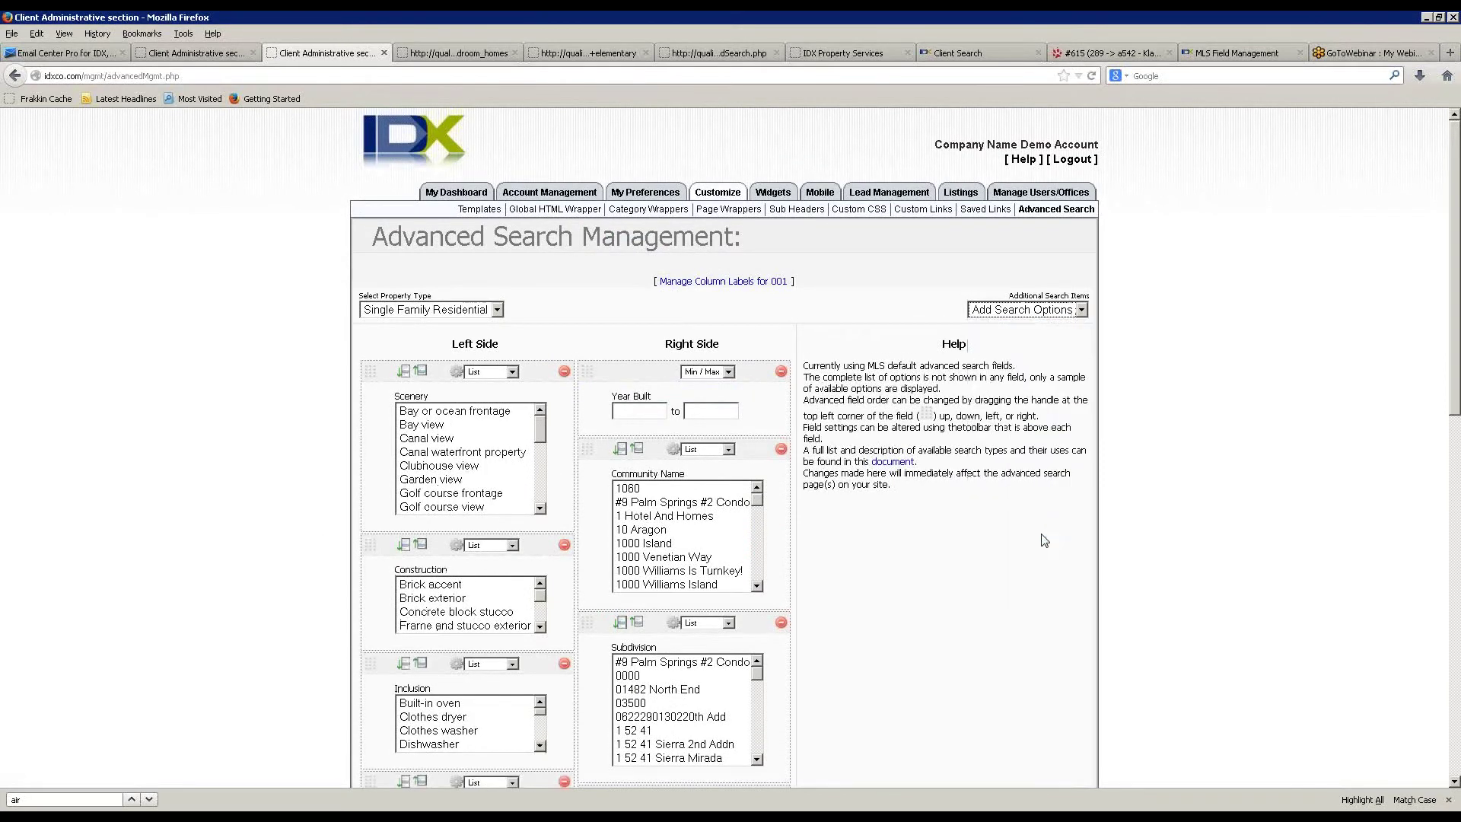
scroll(927, 673, down, 15)
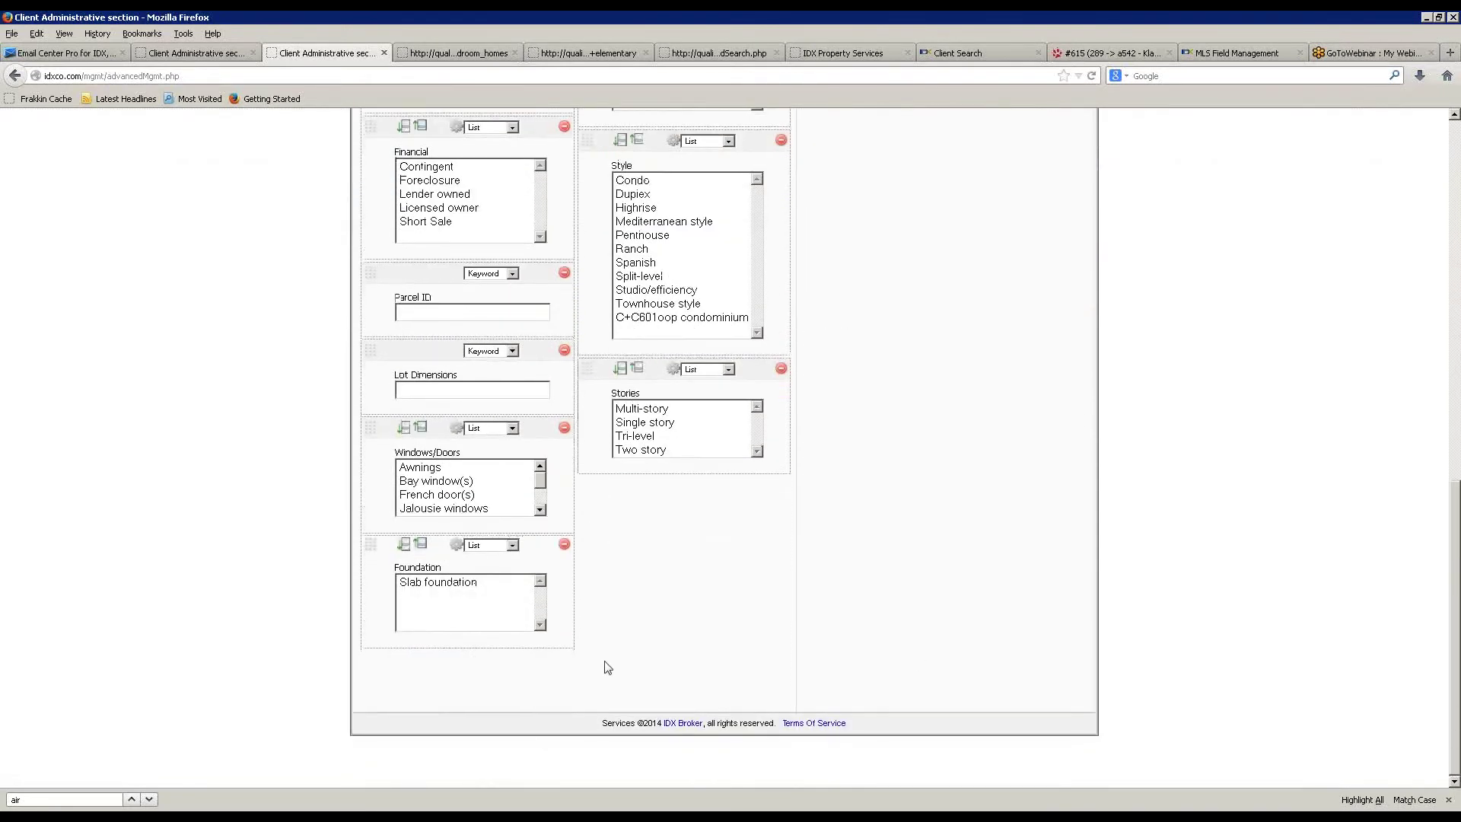
drag(502, 546, 723, 373)
scroll(898, 563, up, 6)
scroll(897, 555, up, 3)
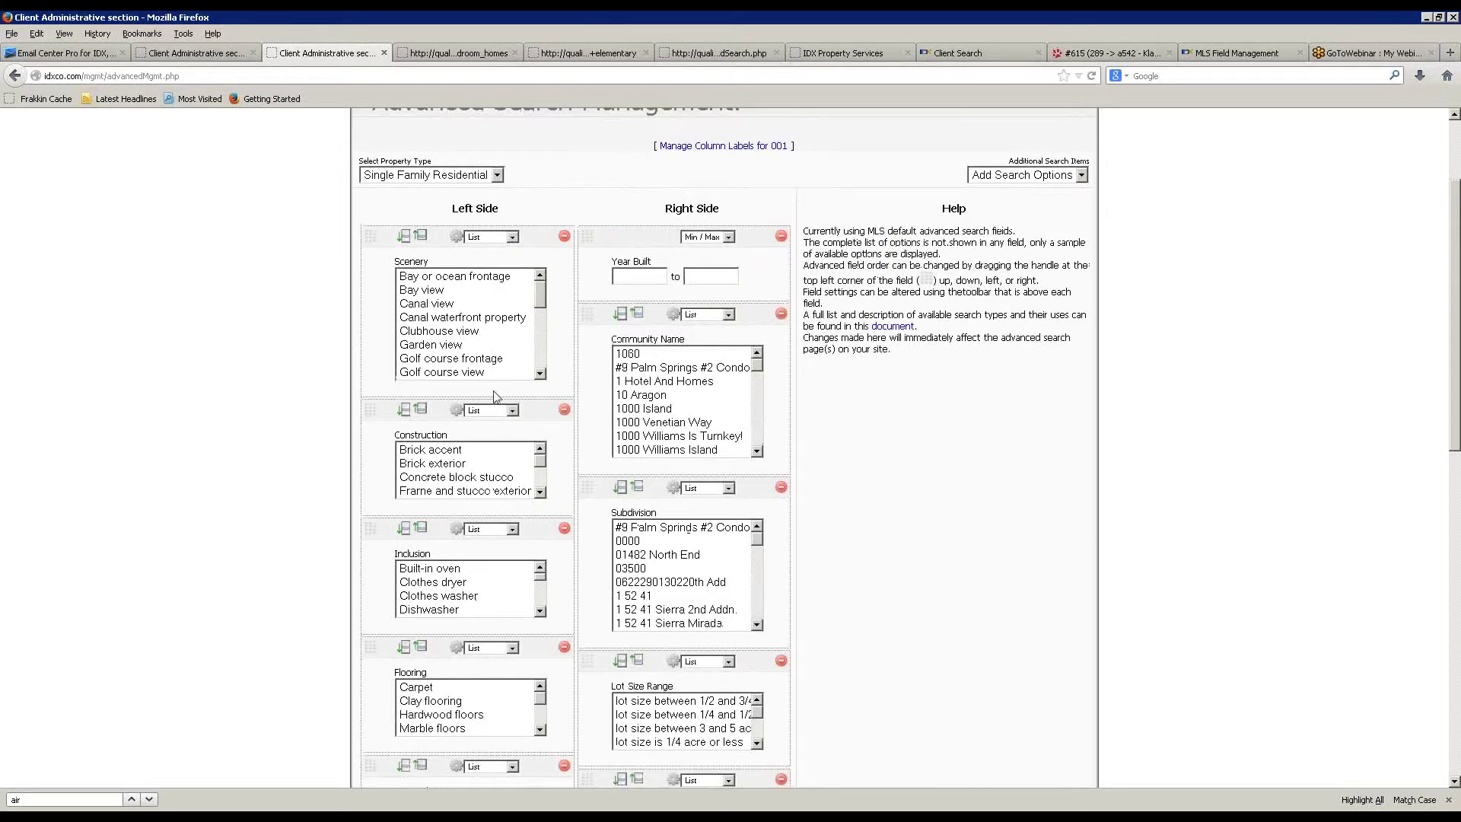
- Try selecting different Scenery values one after another, including Canal view, Canal waterfront property and Golf course frontage
click(465, 277)
click(441, 297)
click(433, 304)
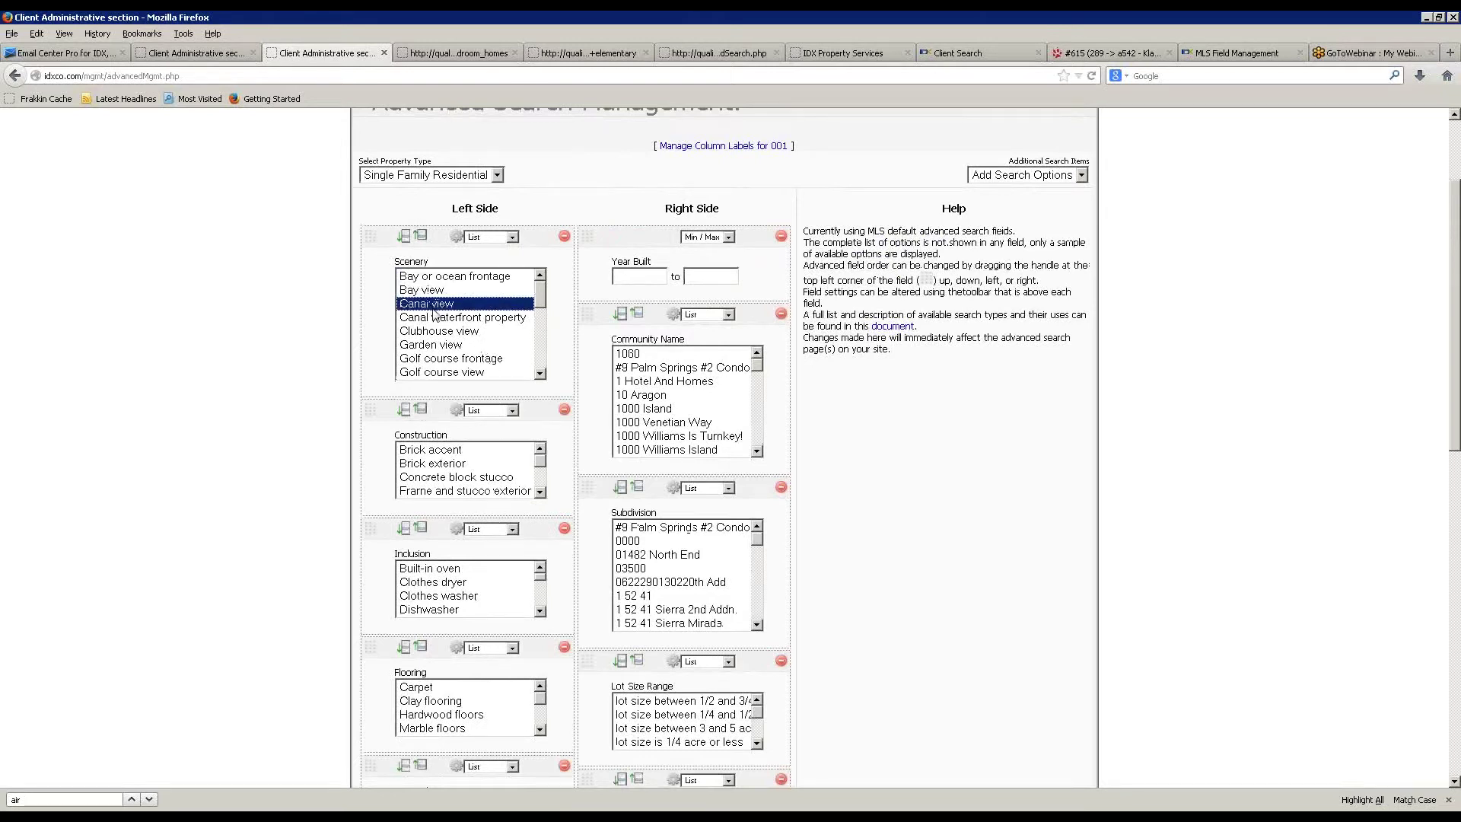
click(438, 319)
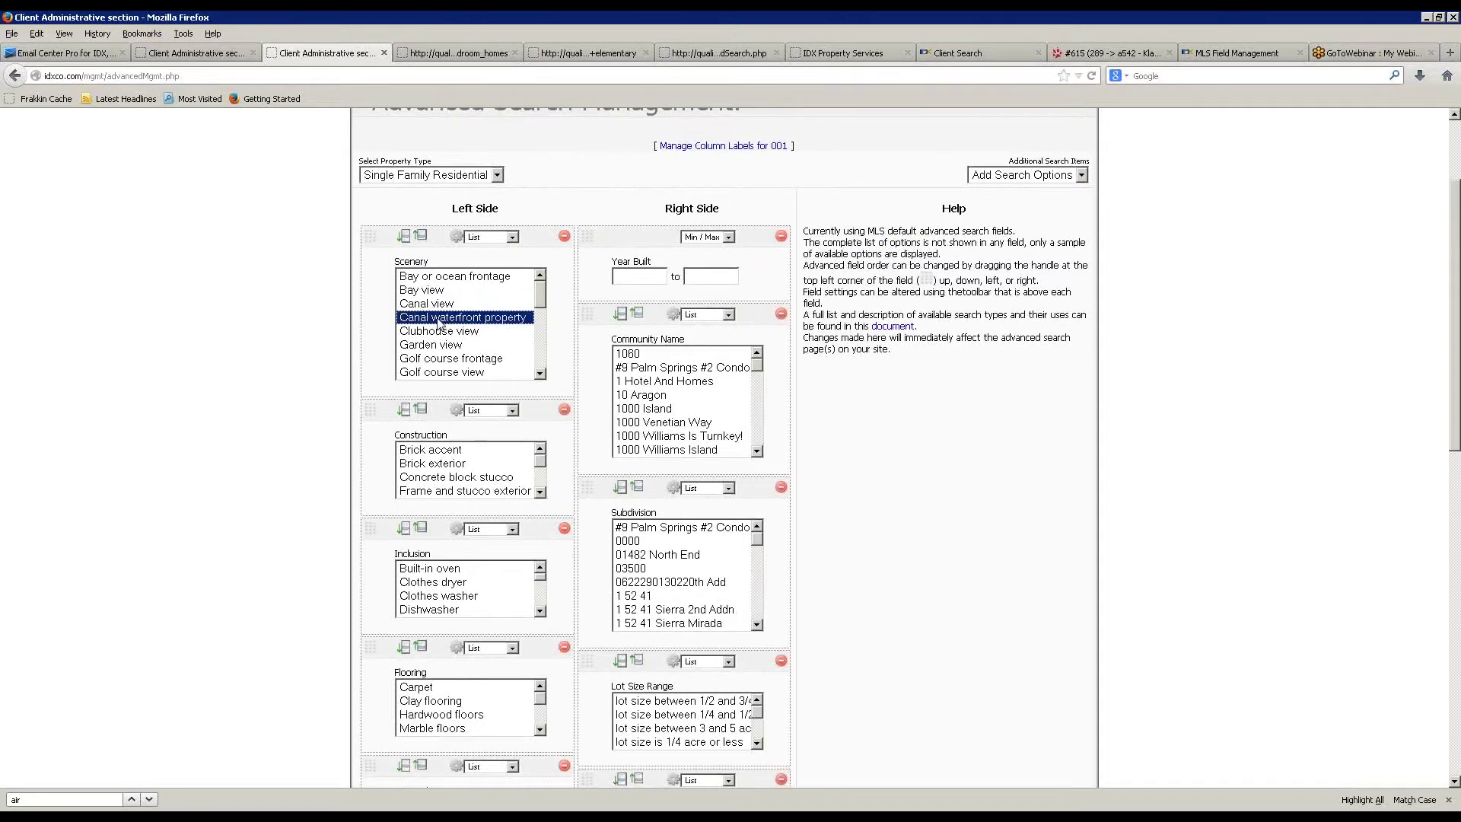
click(440, 278)
click(432, 306)
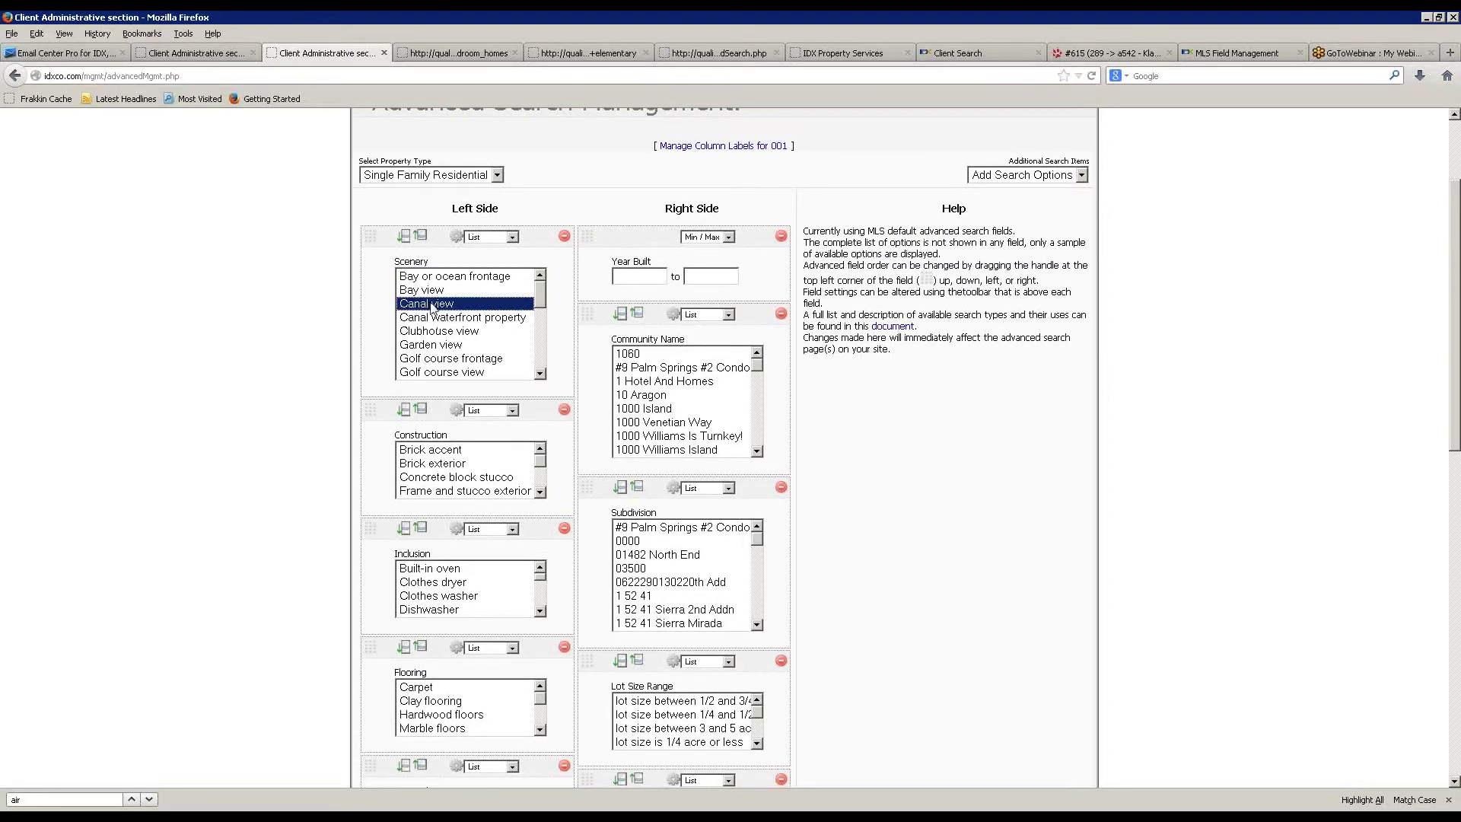
click(435, 359)
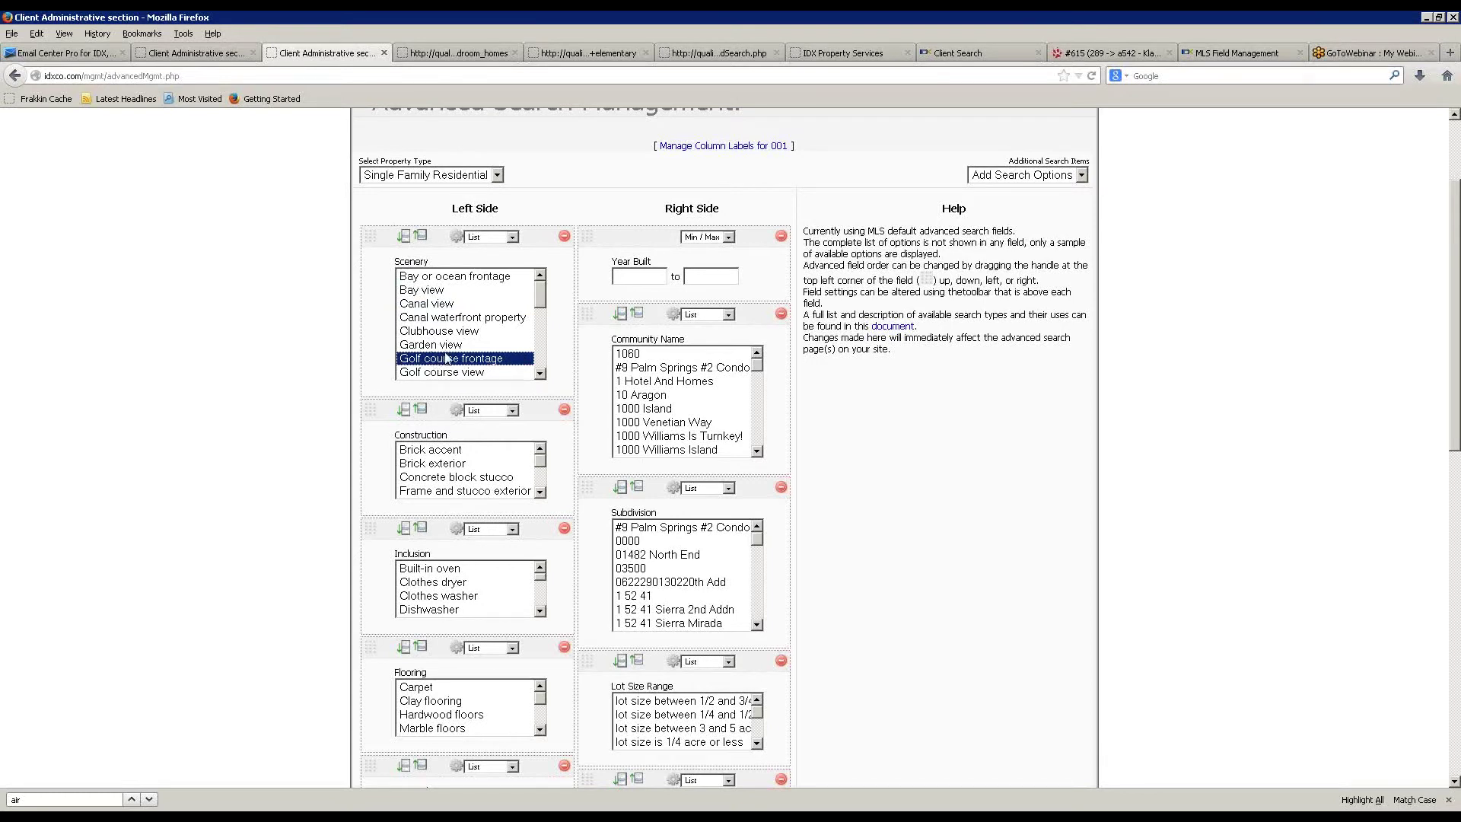
- Try the Scenery field as Wild Text, switch it back to List and select Canal view
click(501, 238)
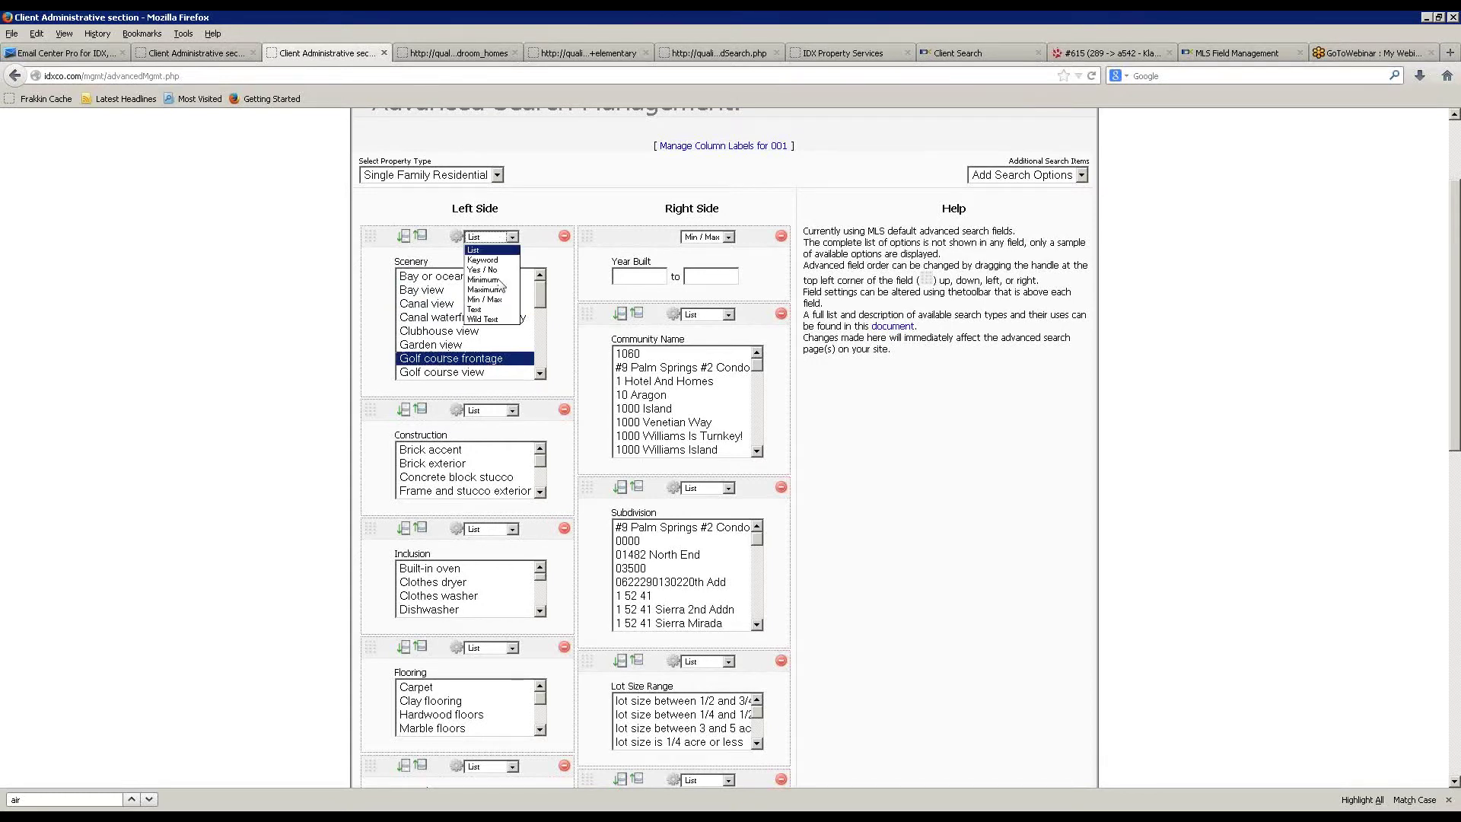
click(491, 319)
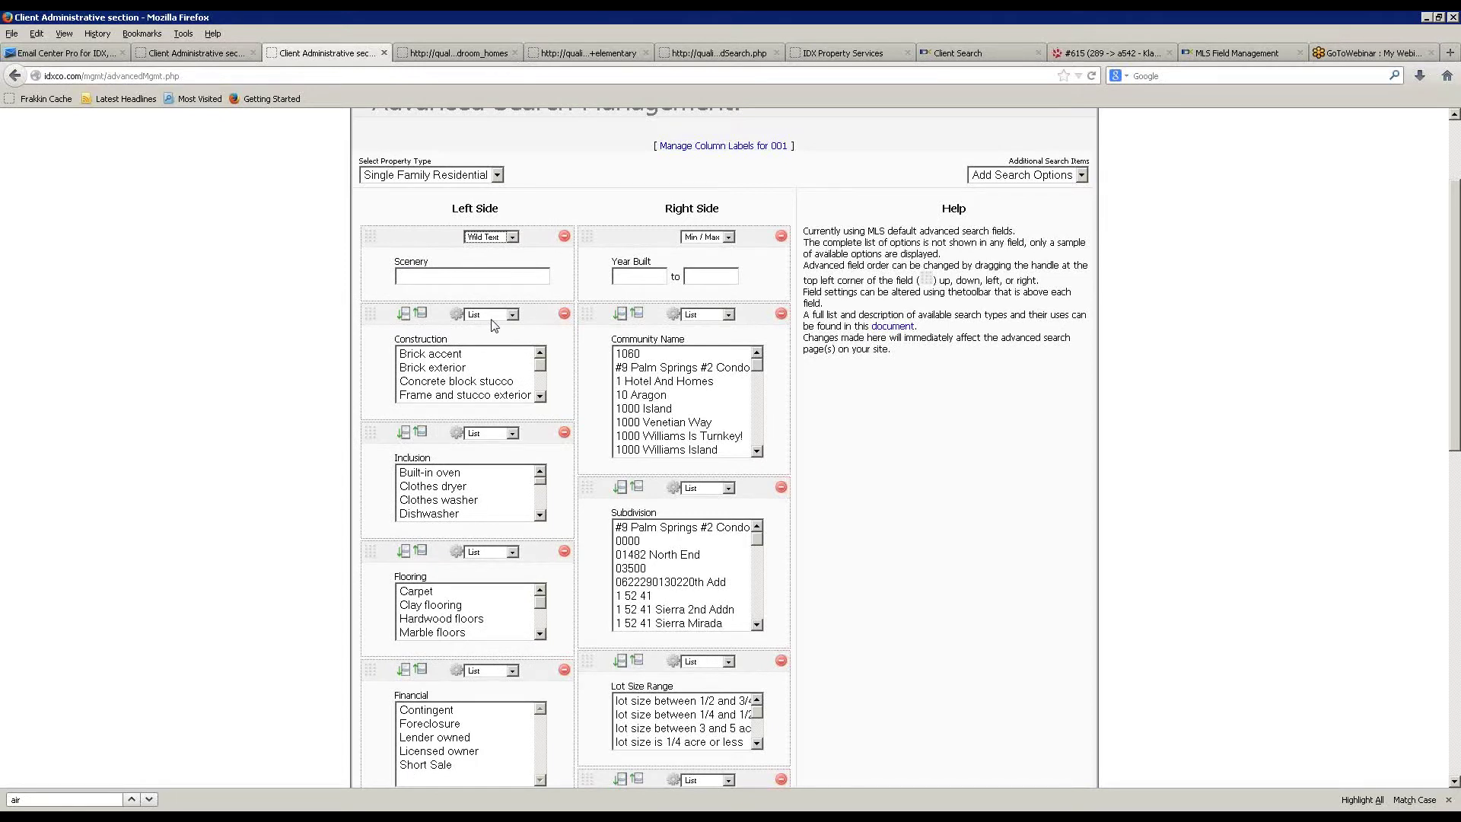
click(507, 239)
click(479, 250)
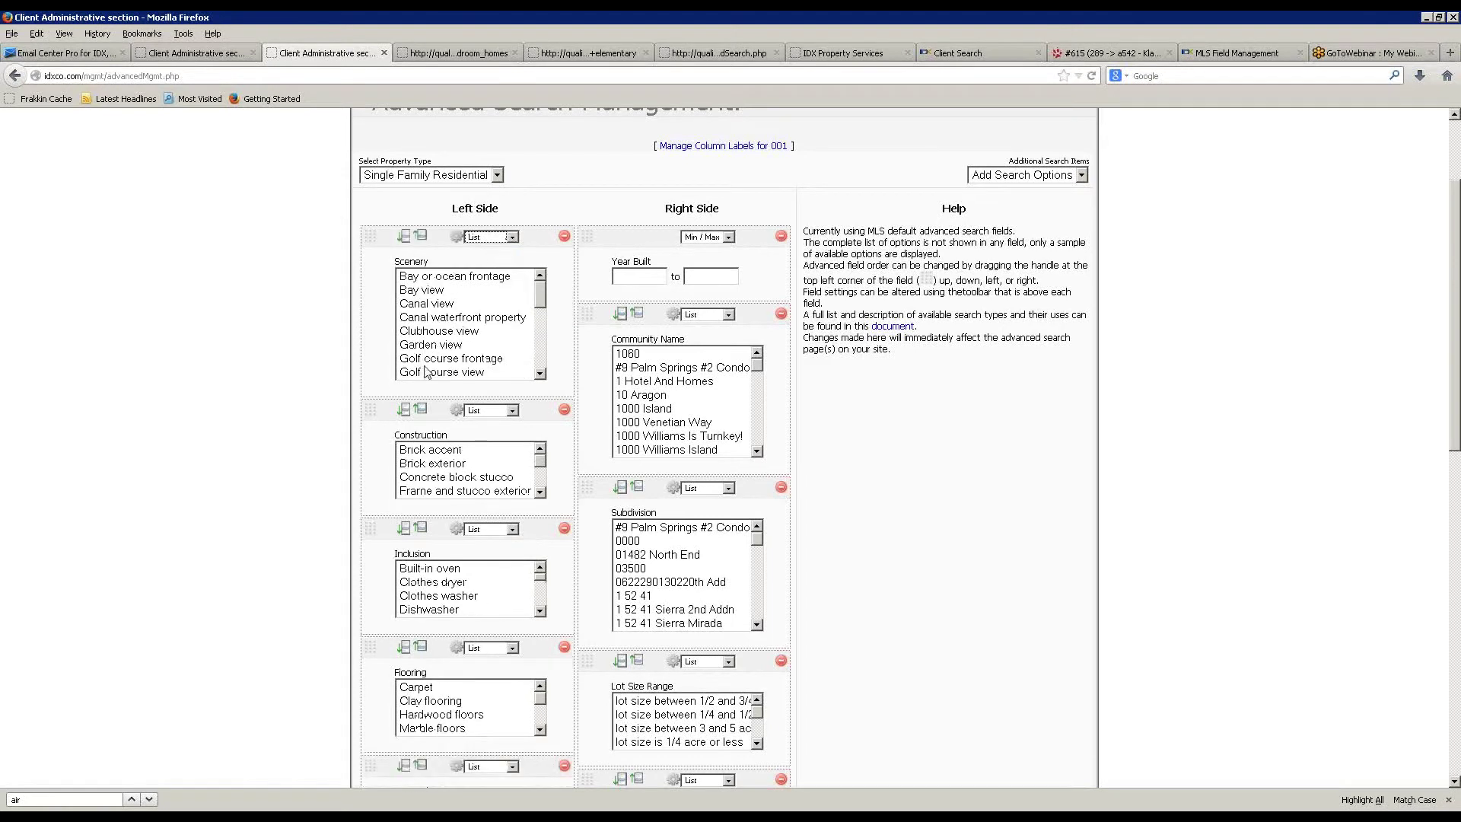
click(439, 305)
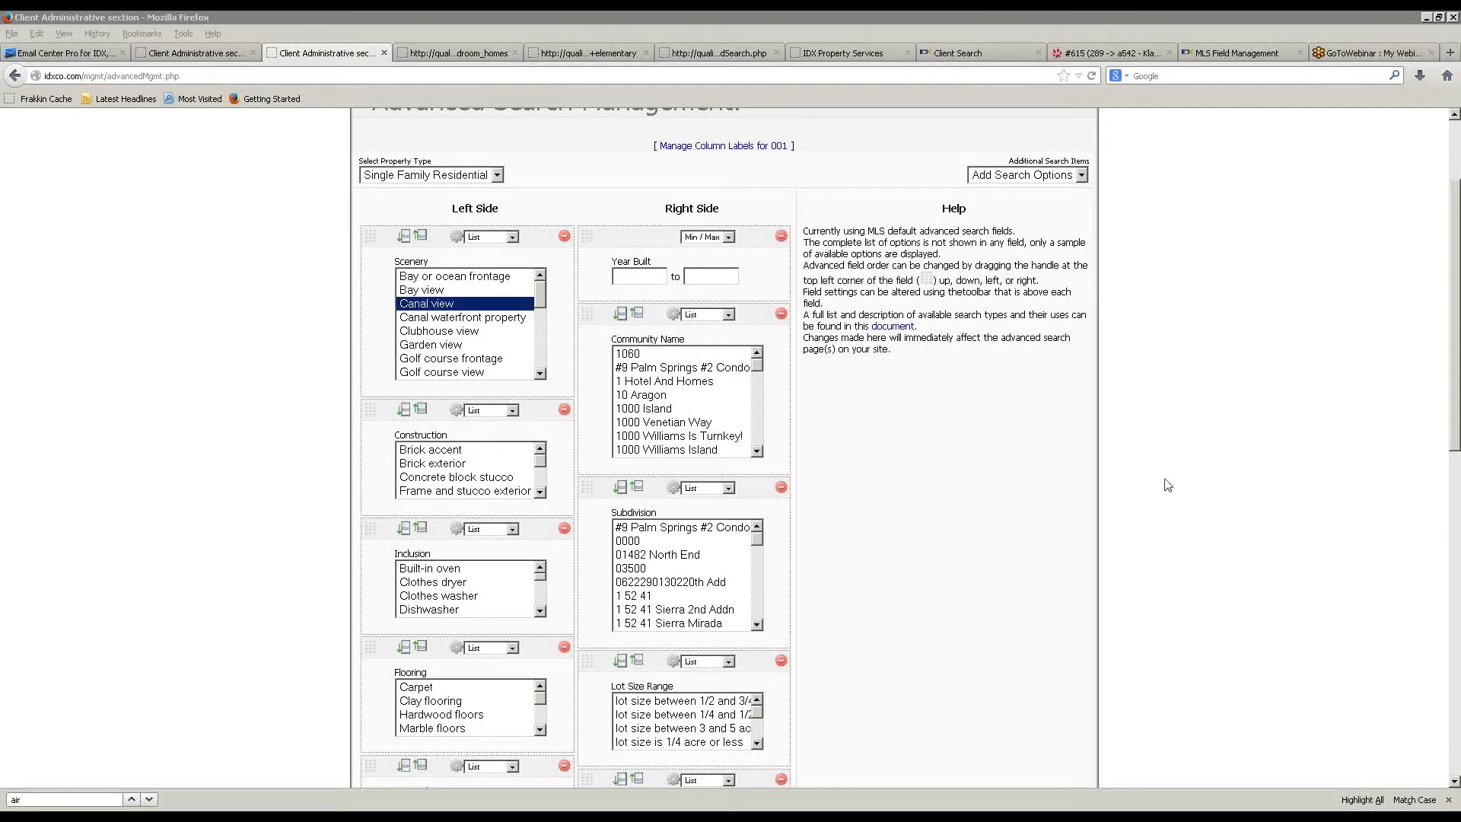
- Return to the saved links and sort them by number of views, most viewed first
scroll(918, 476, up, 3)
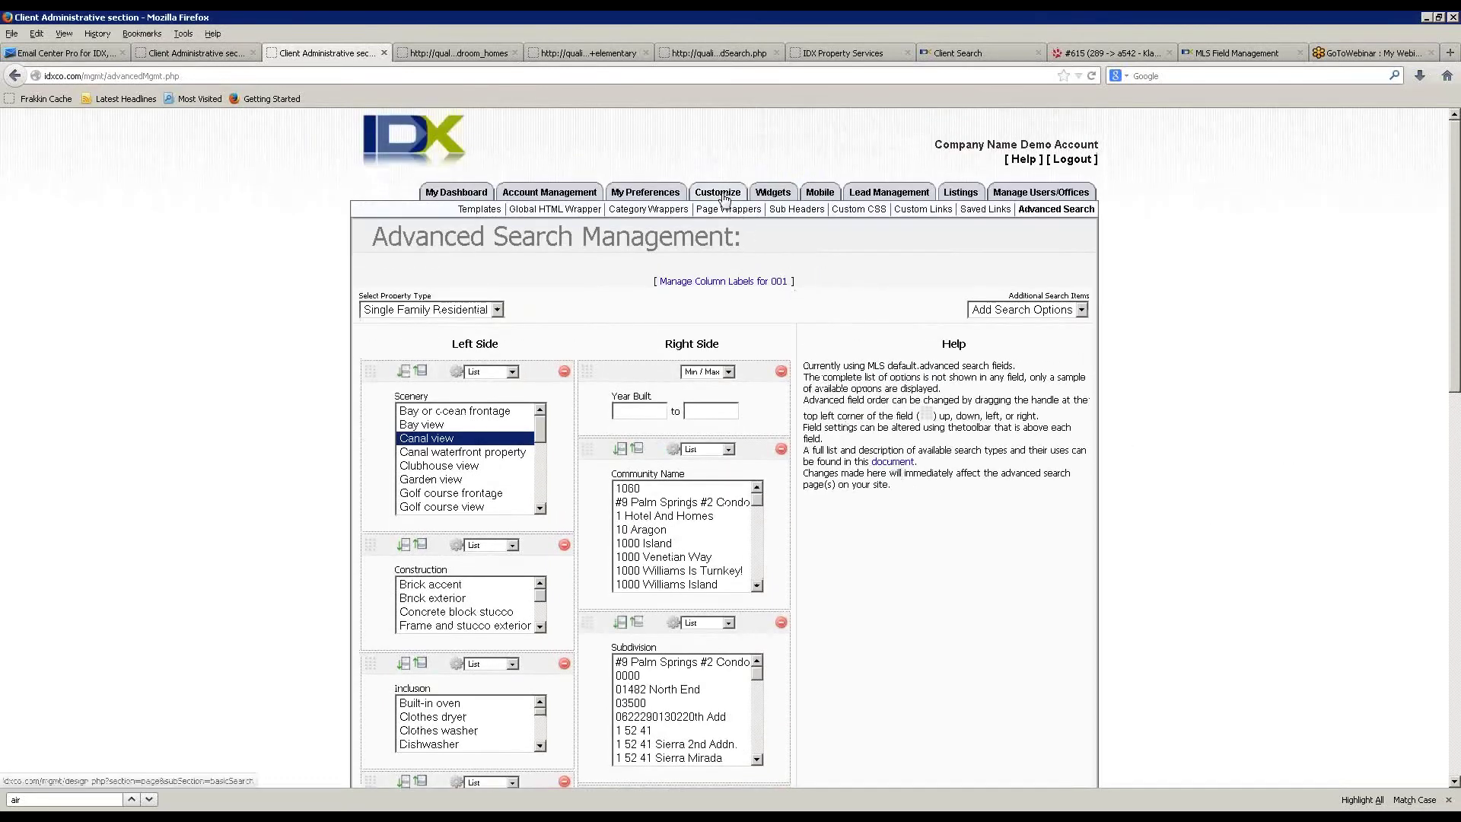
click(984, 210)
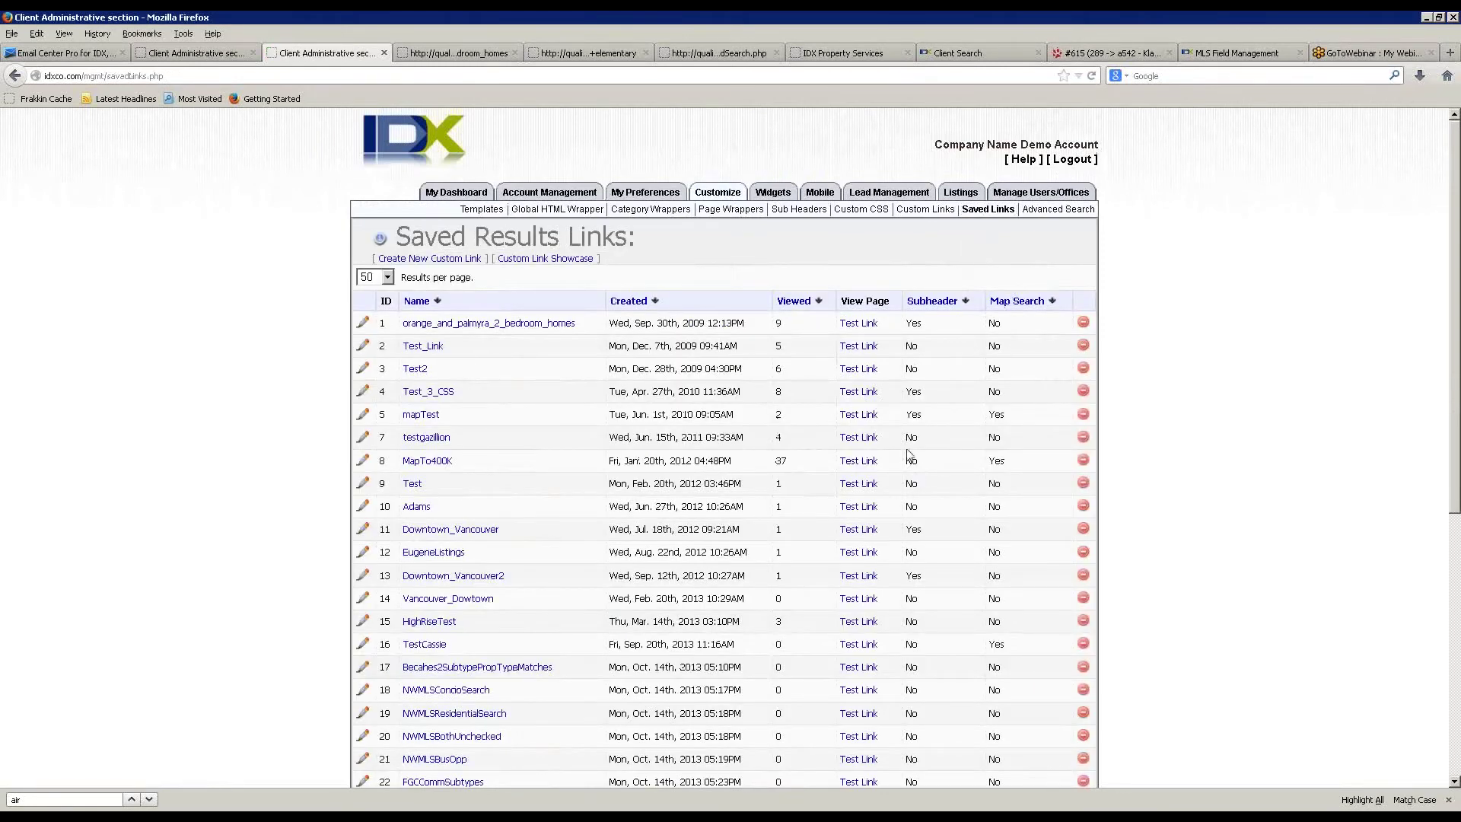
click(794, 301)
click(790, 303)
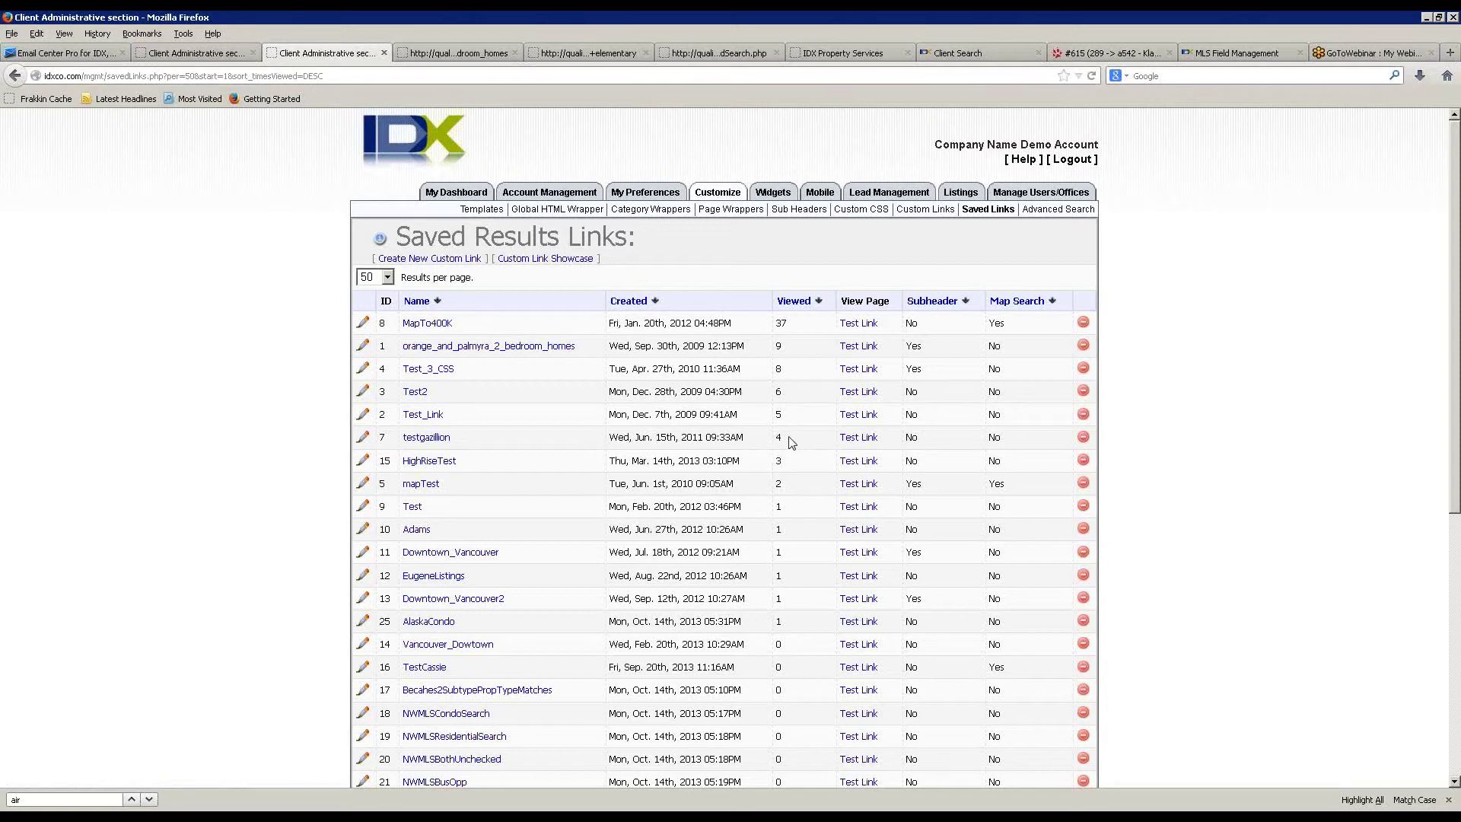
- Open the Mobile Application Settings and look through the iPhone application options and the embeddable agent code banners
mouse_move(900, 199)
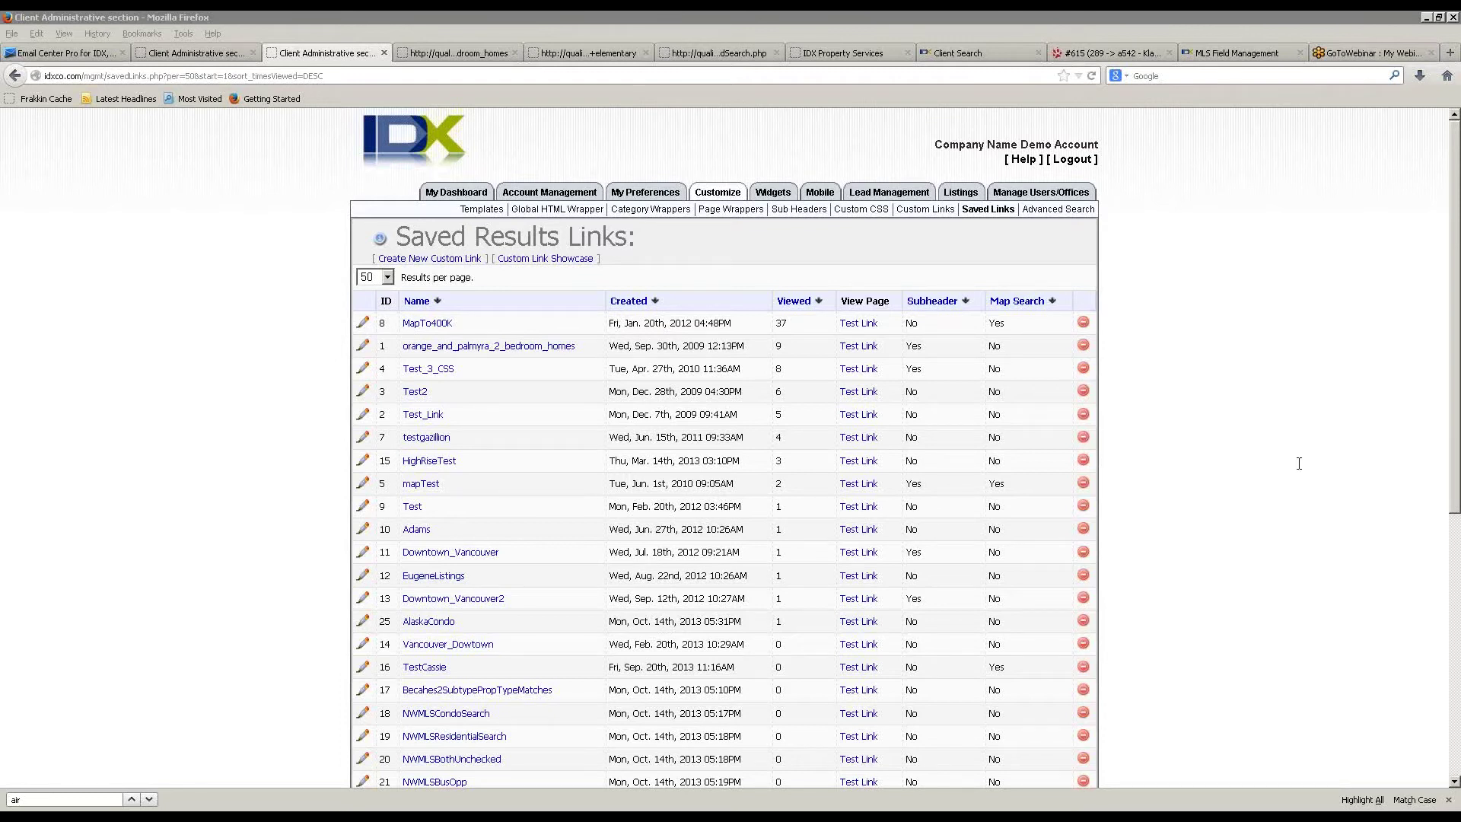
mouse_move(777, 183)
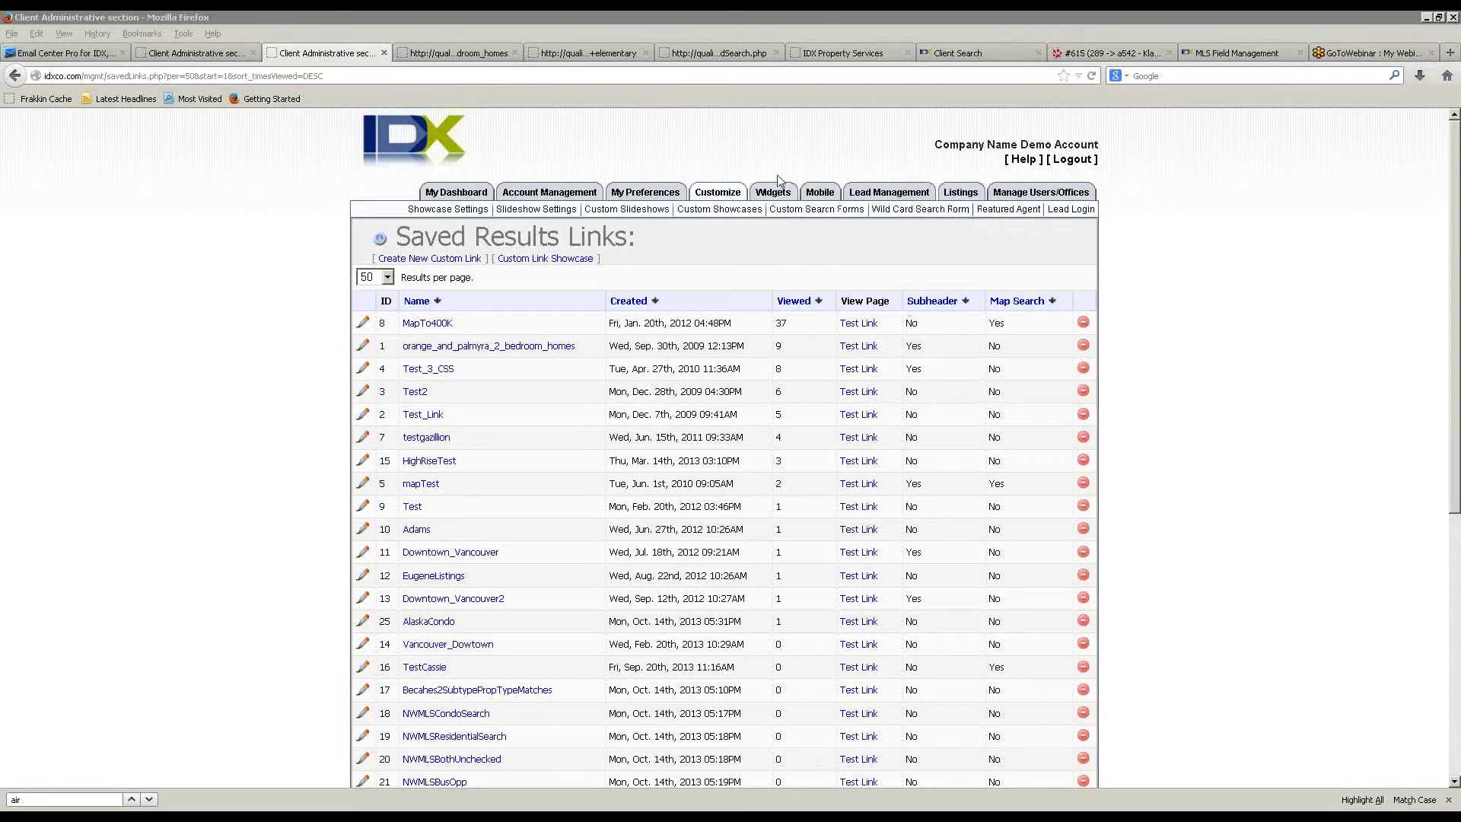
click(777, 195)
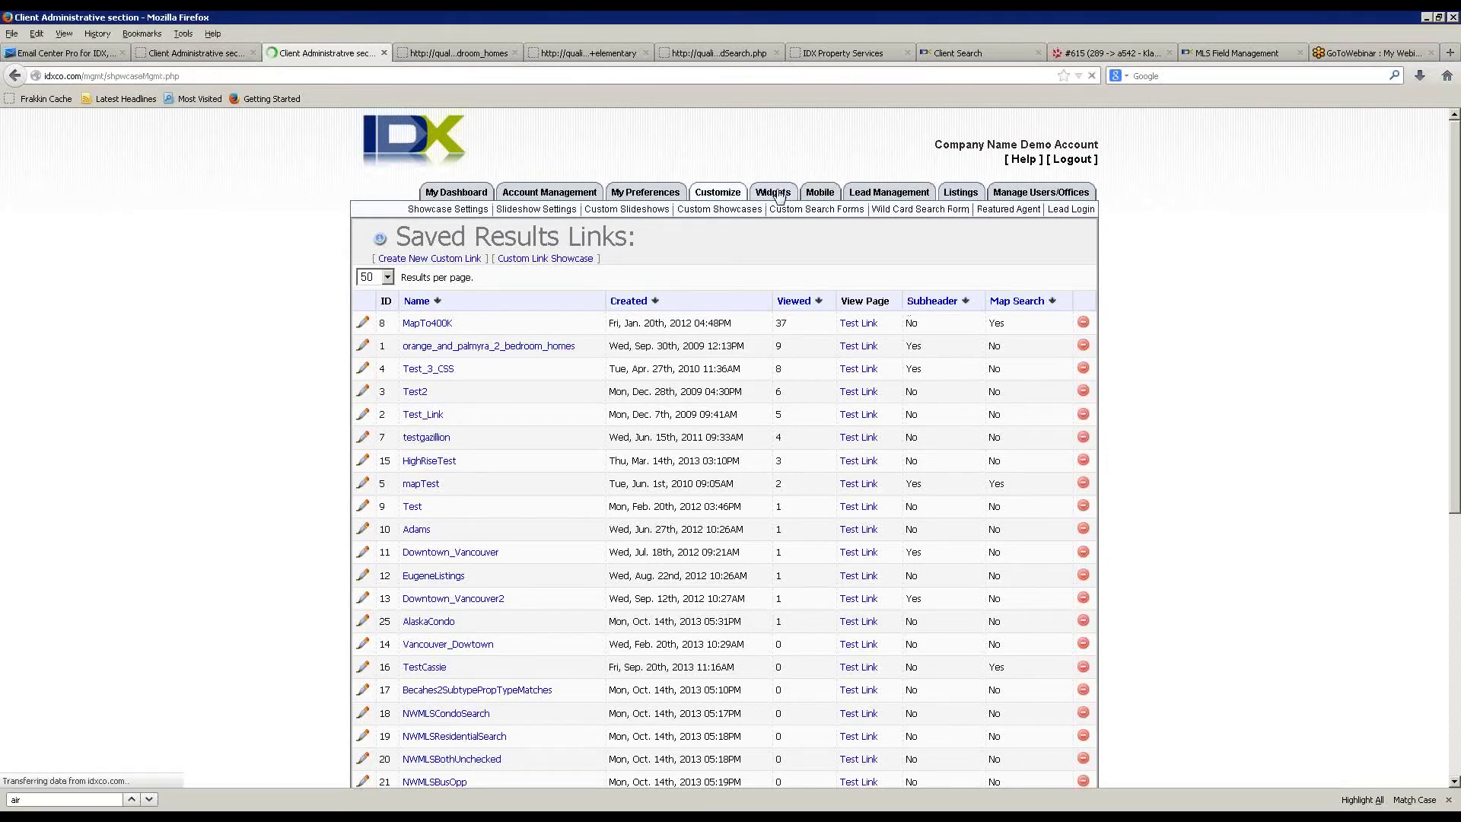
click(828, 190)
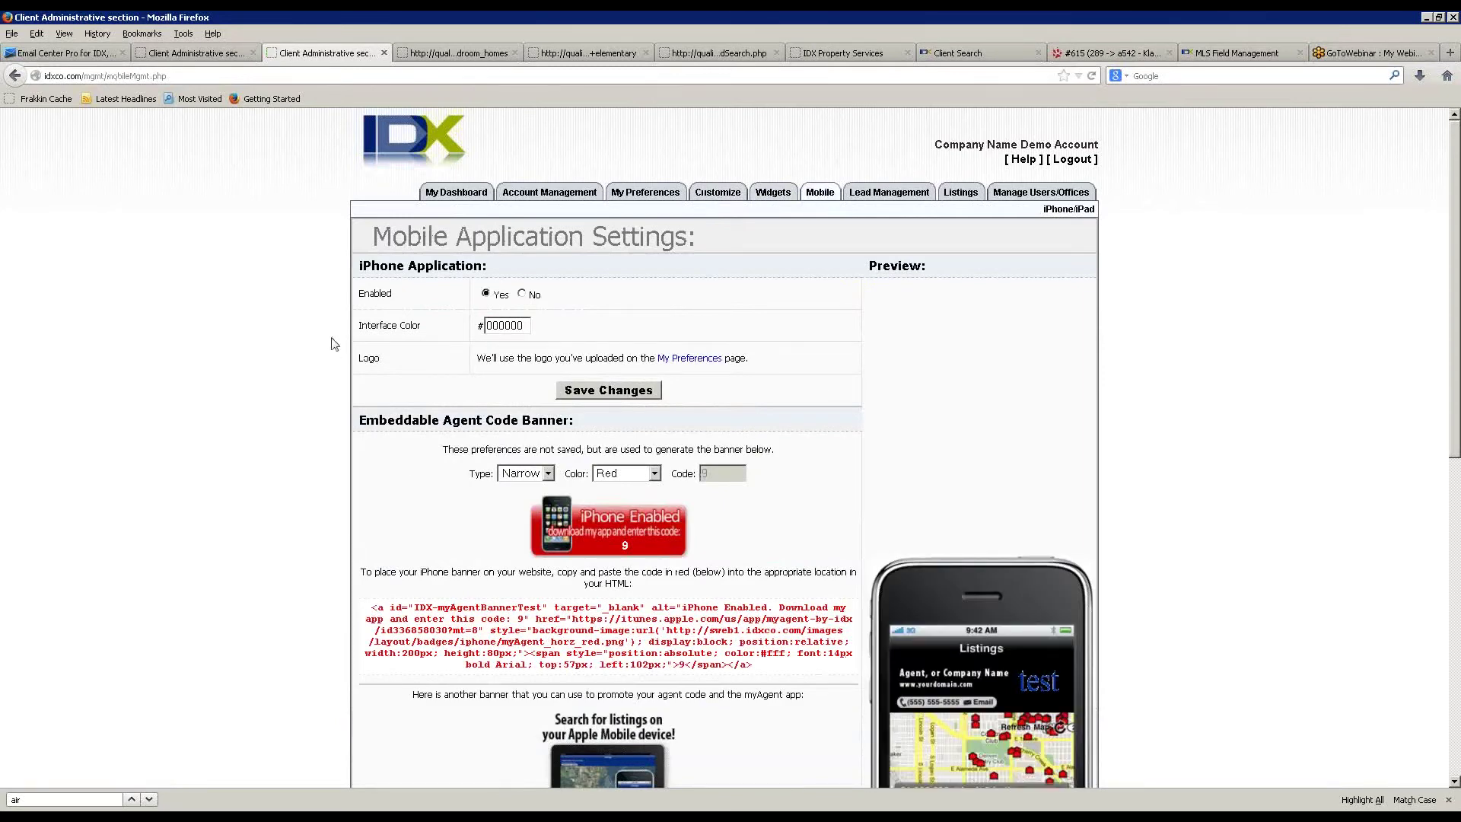
scroll(315, 419, down, 6)
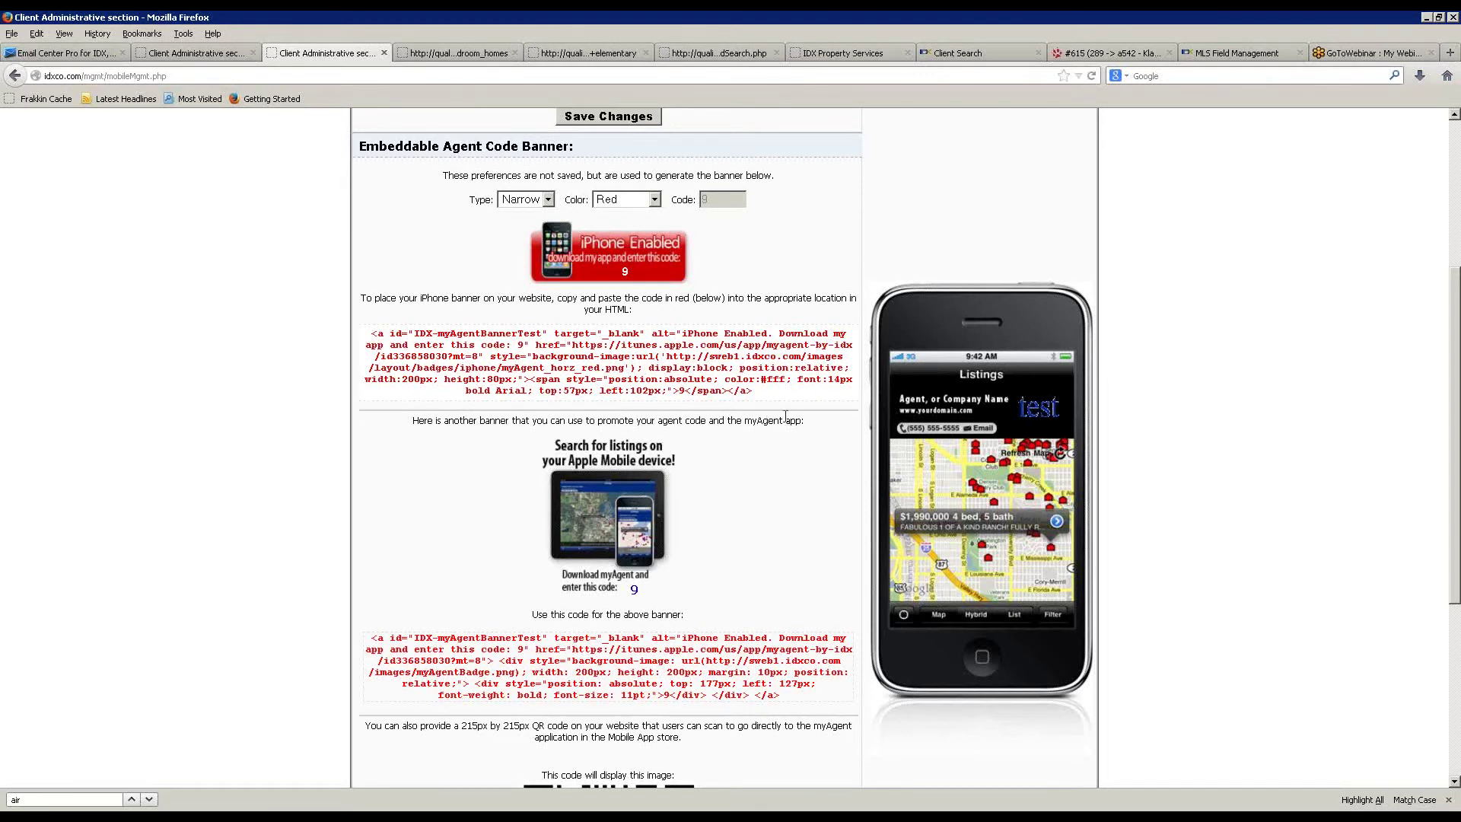
- Highlight the embed code for the narrow red iPhone banner
drag(770, 403, 360, 335)
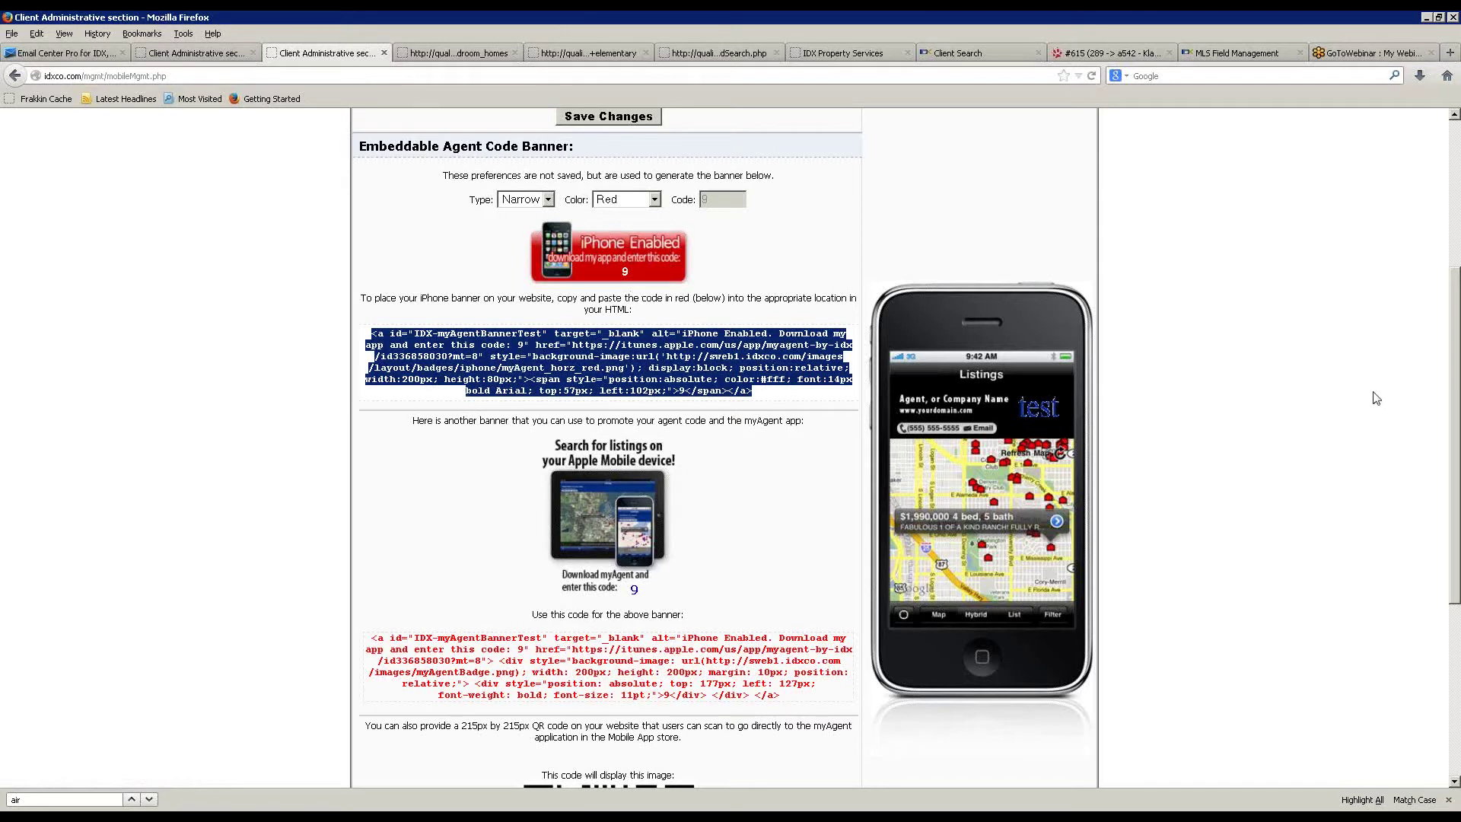
click(1356, 404)
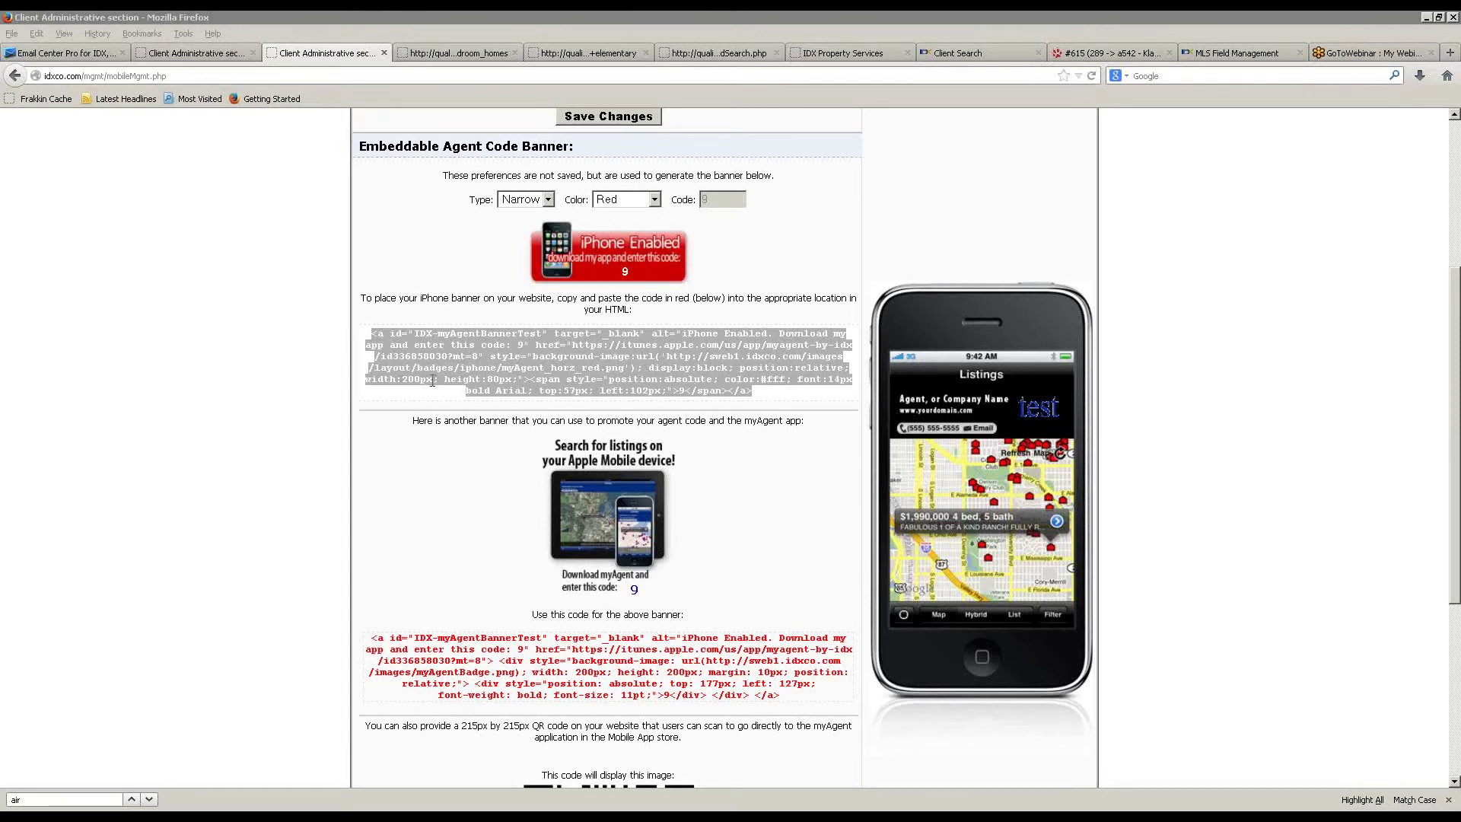
scroll(409, 393, up, 5)
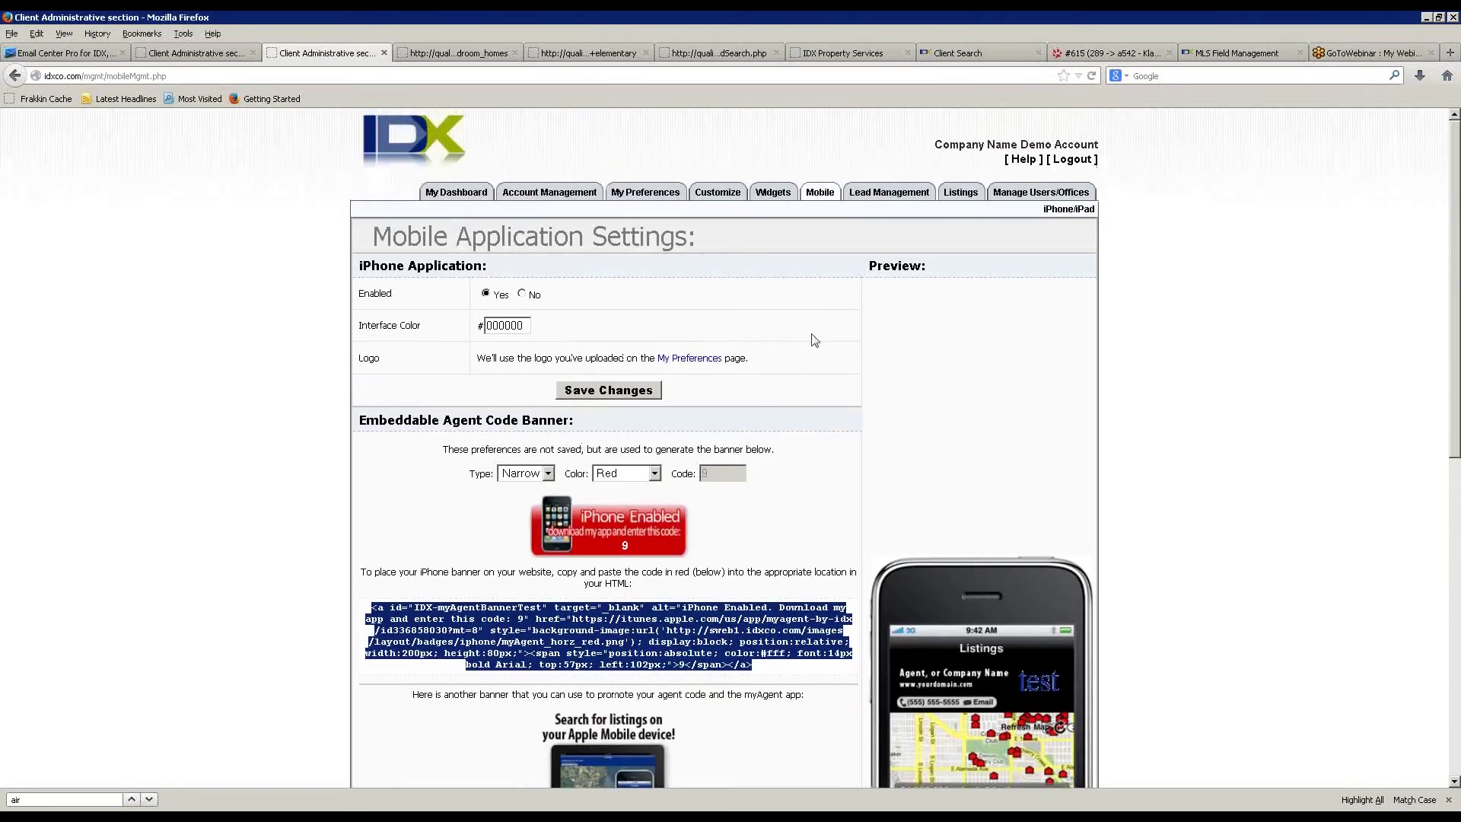
- Open the list of leads, mark the unverified second lead as verified, and highlight the assigned agent of the fifth lead
click(891, 196)
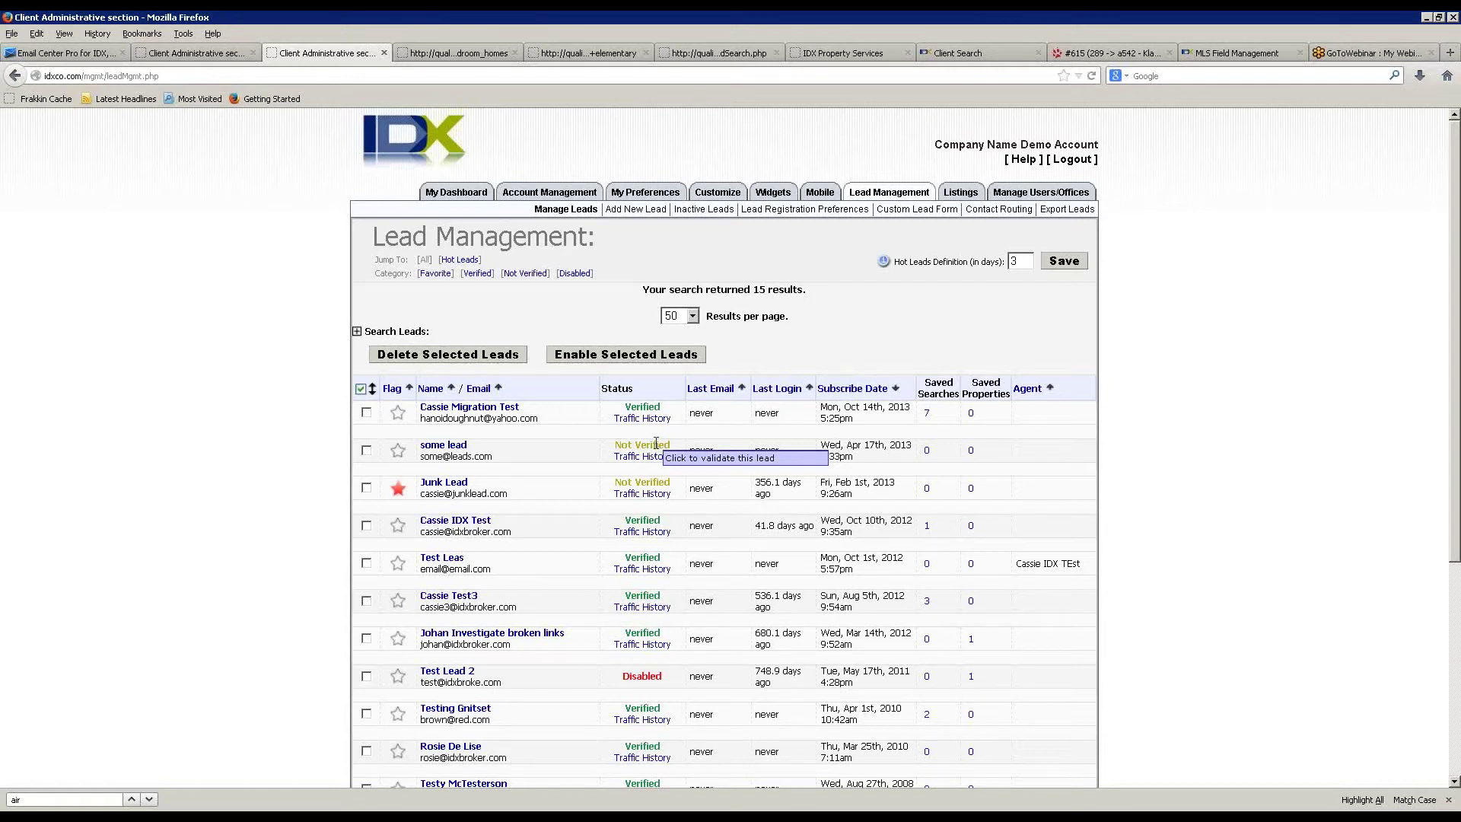
click(656, 443)
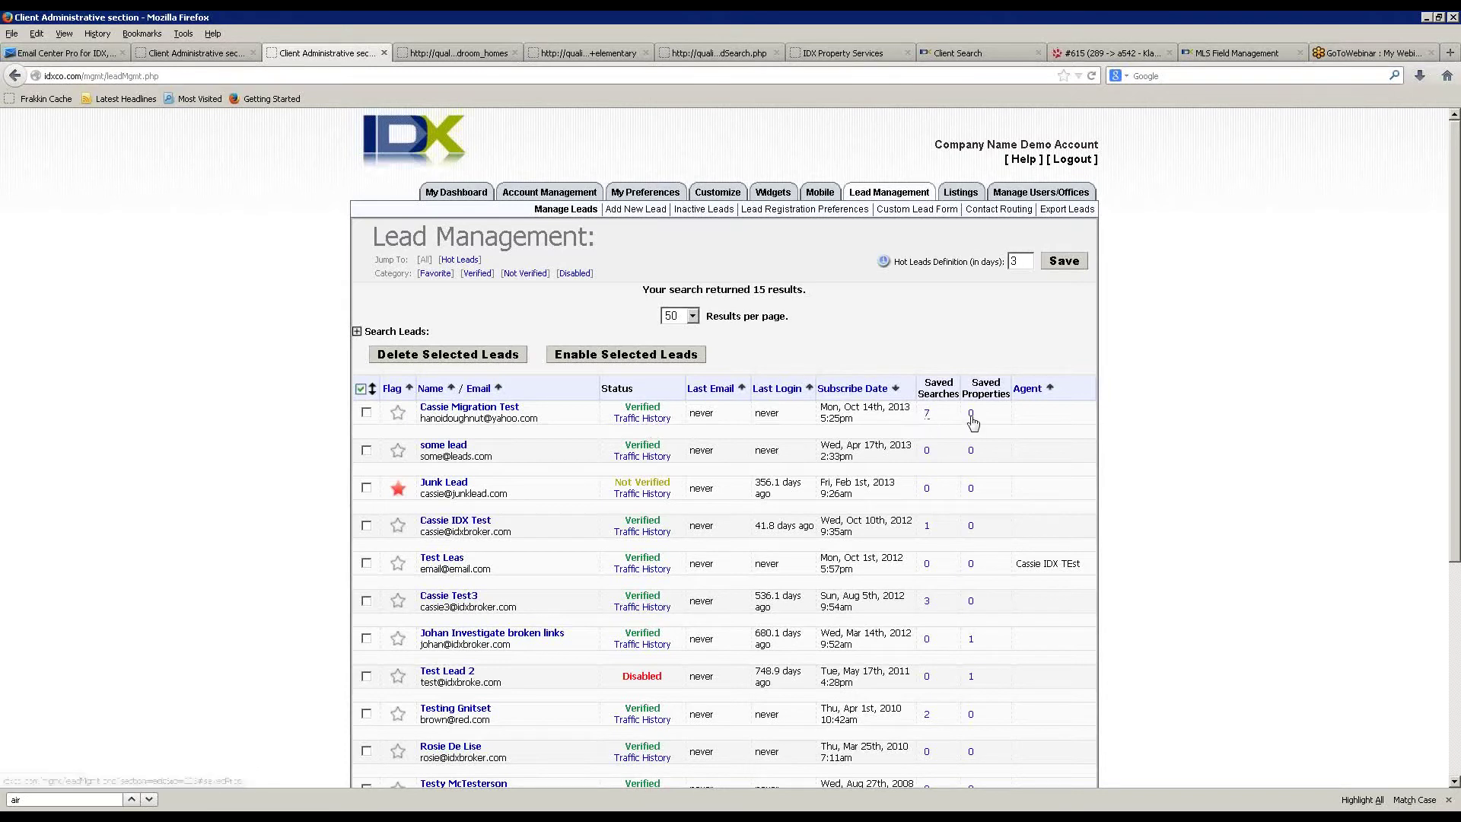
drag(1083, 564, 1017, 567)
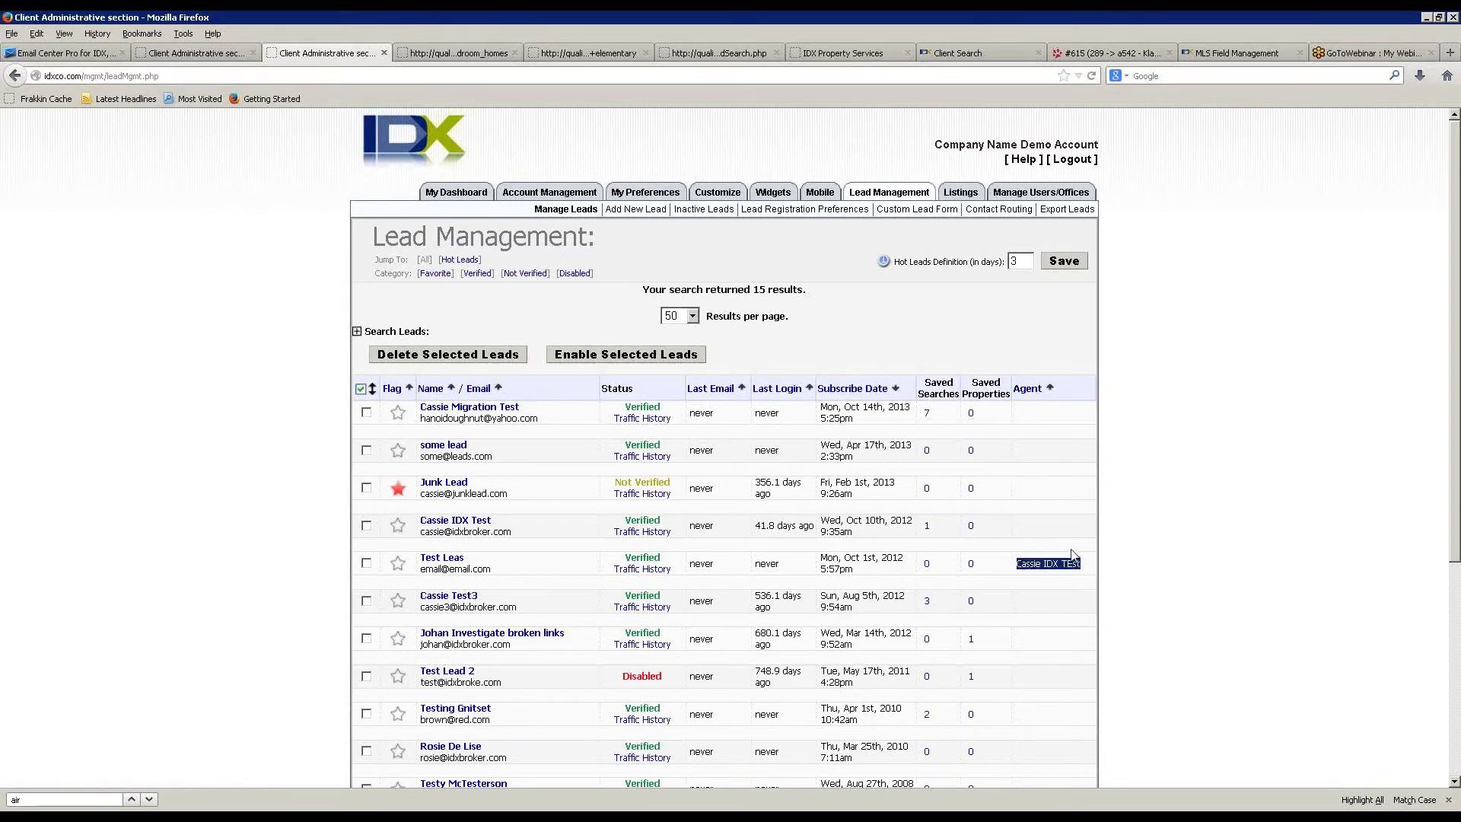
- Open the first lead's record and look through its lead information, saved searches, saved properties and lead notes
click(452, 409)
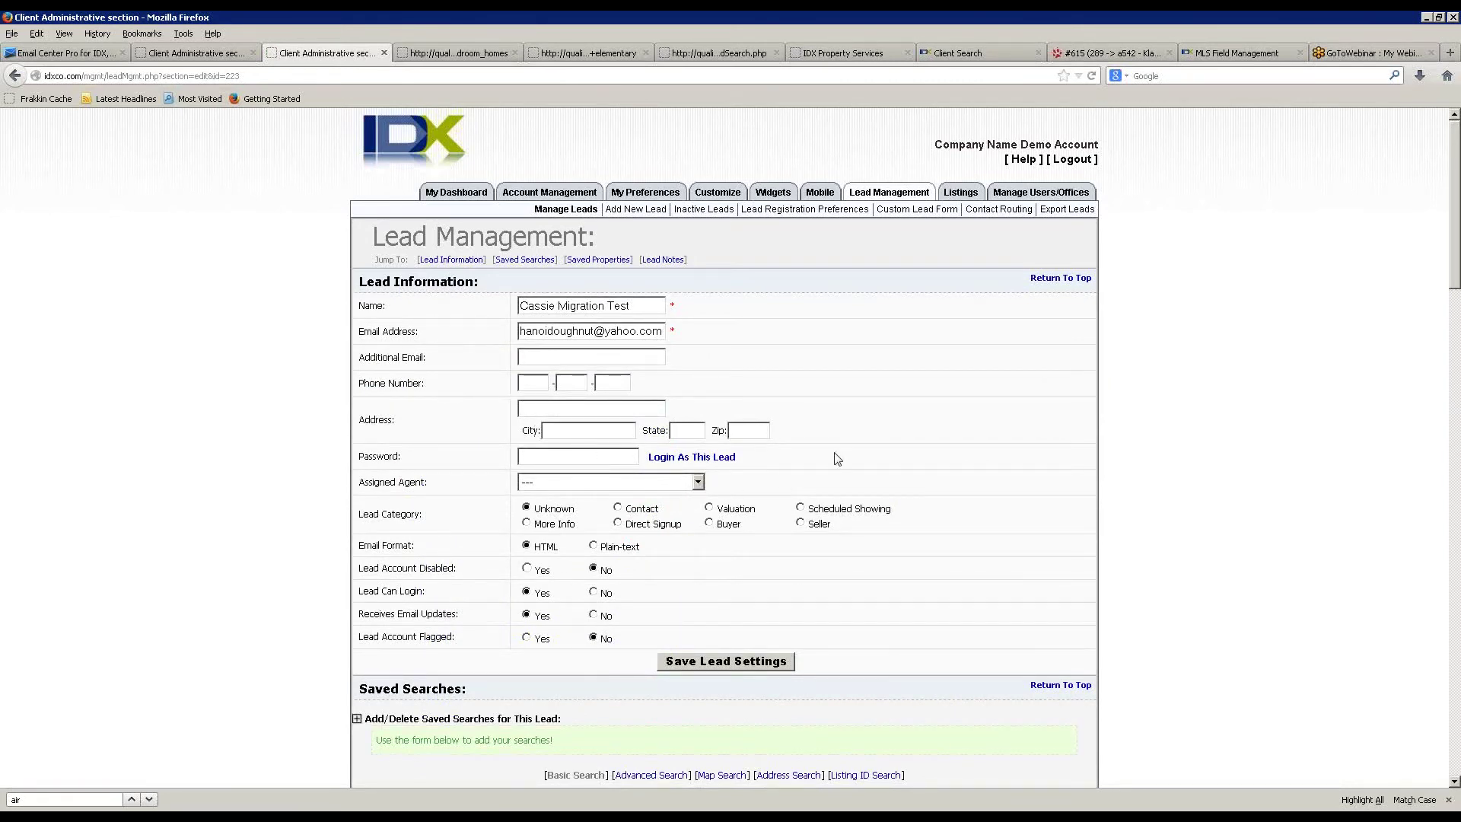
scroll(839, 460, down, 8)
scroll(1038, 487, down, 12)
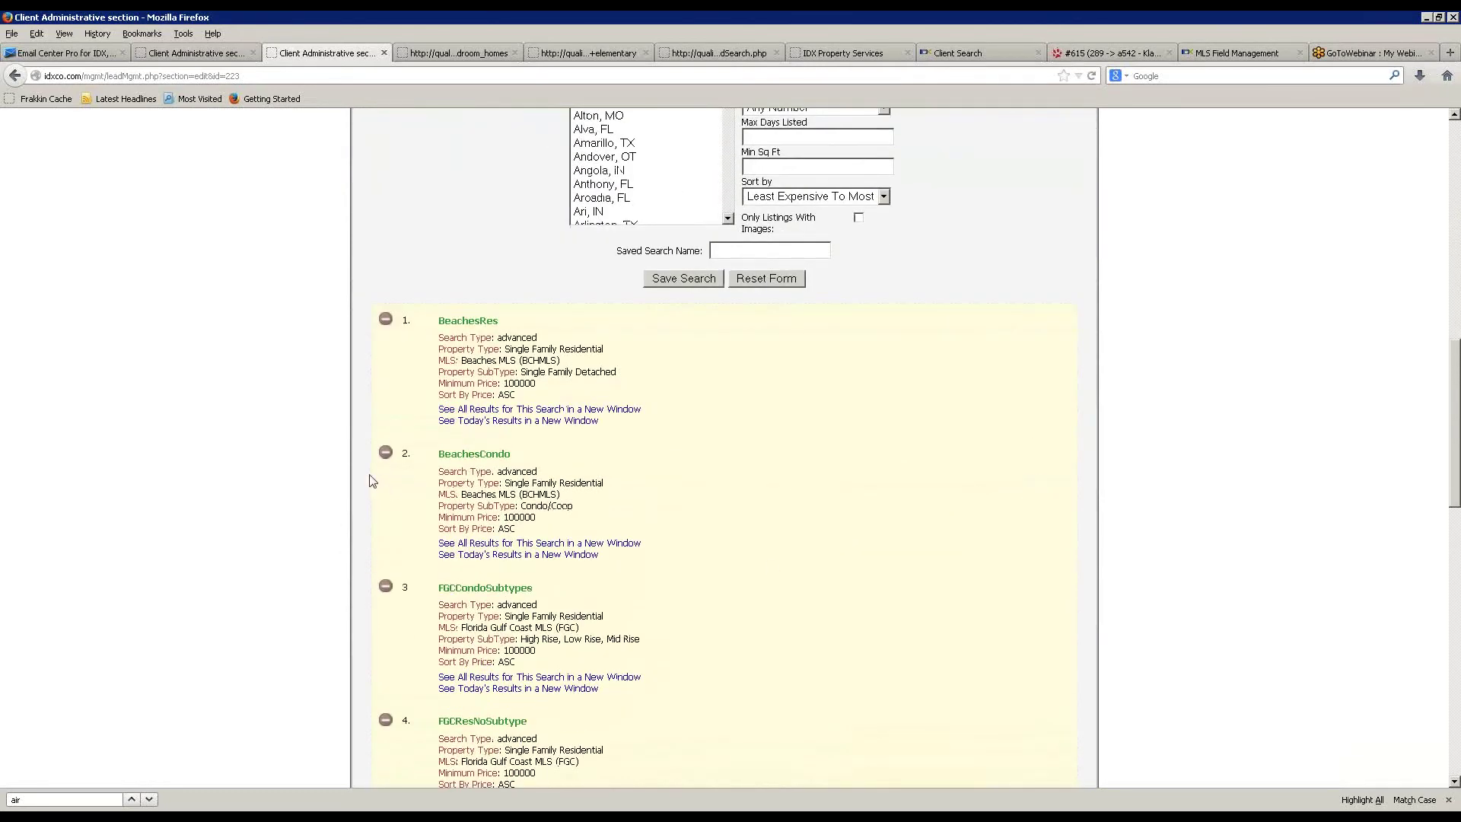
scroll(578, 563, down, 18)
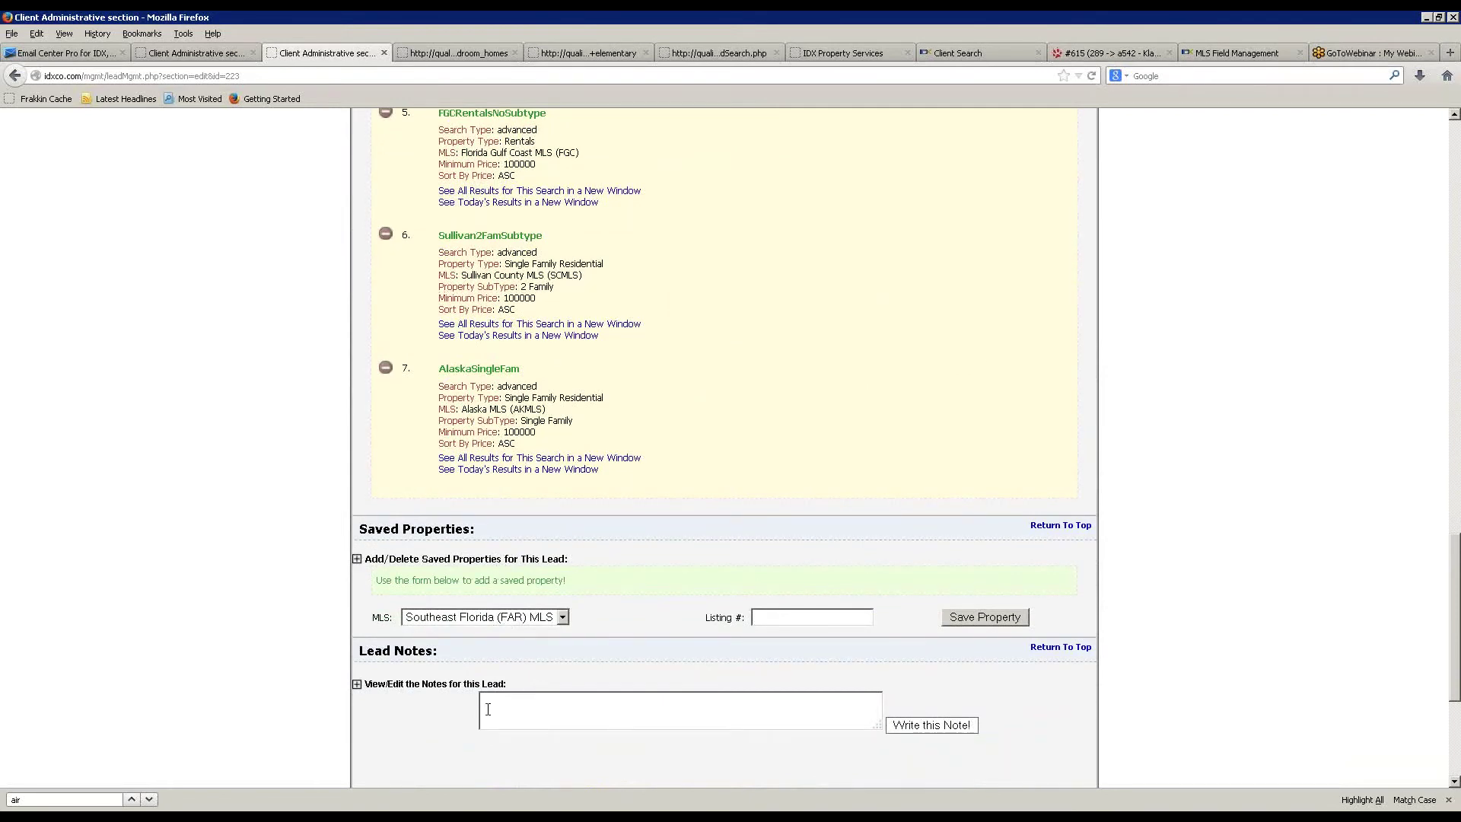
scroll(487, 709, up, 20)
scroll(530, 636, down, 13)
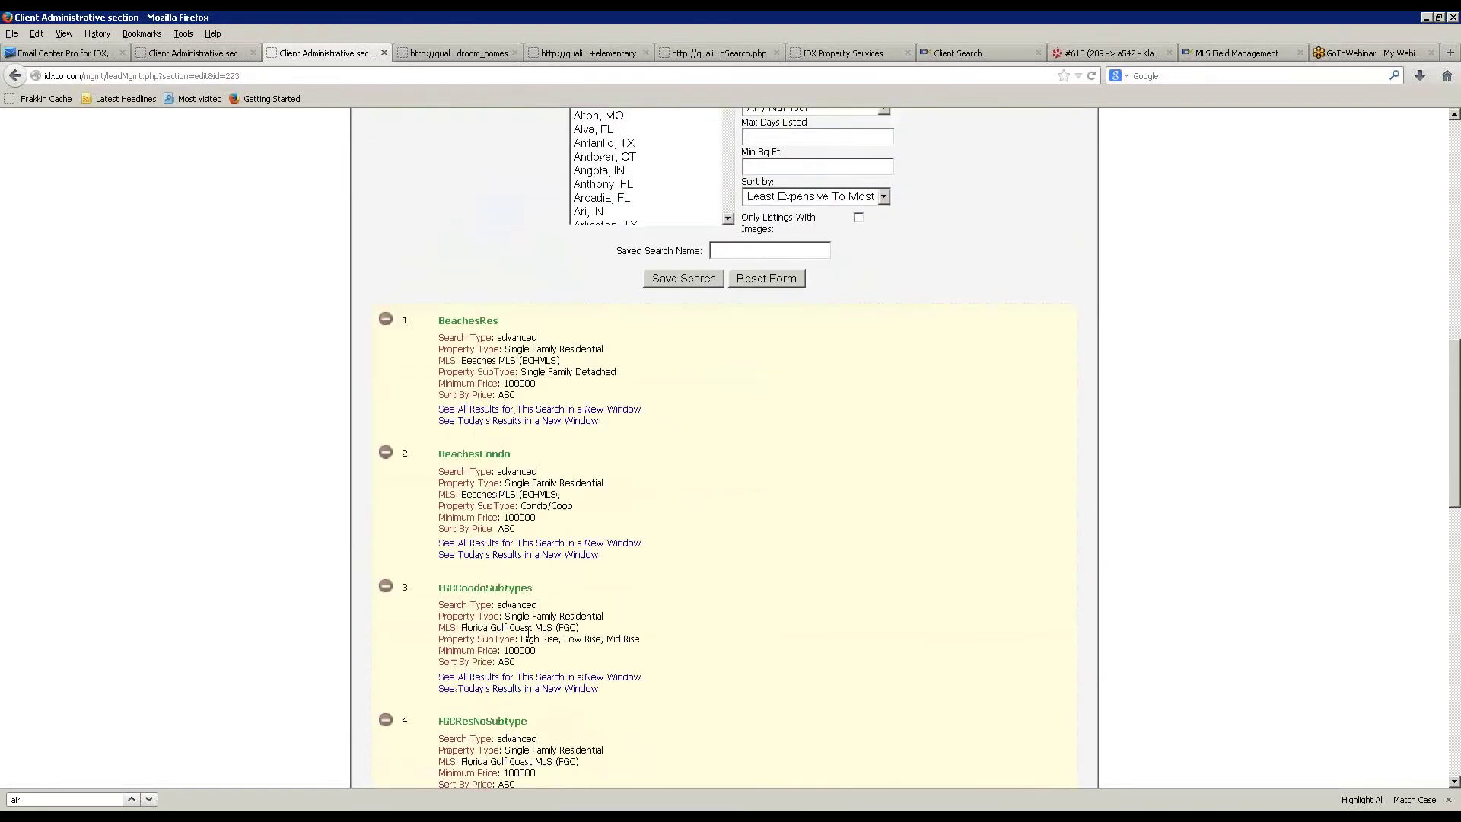
scroll(532, 637, down, 10)
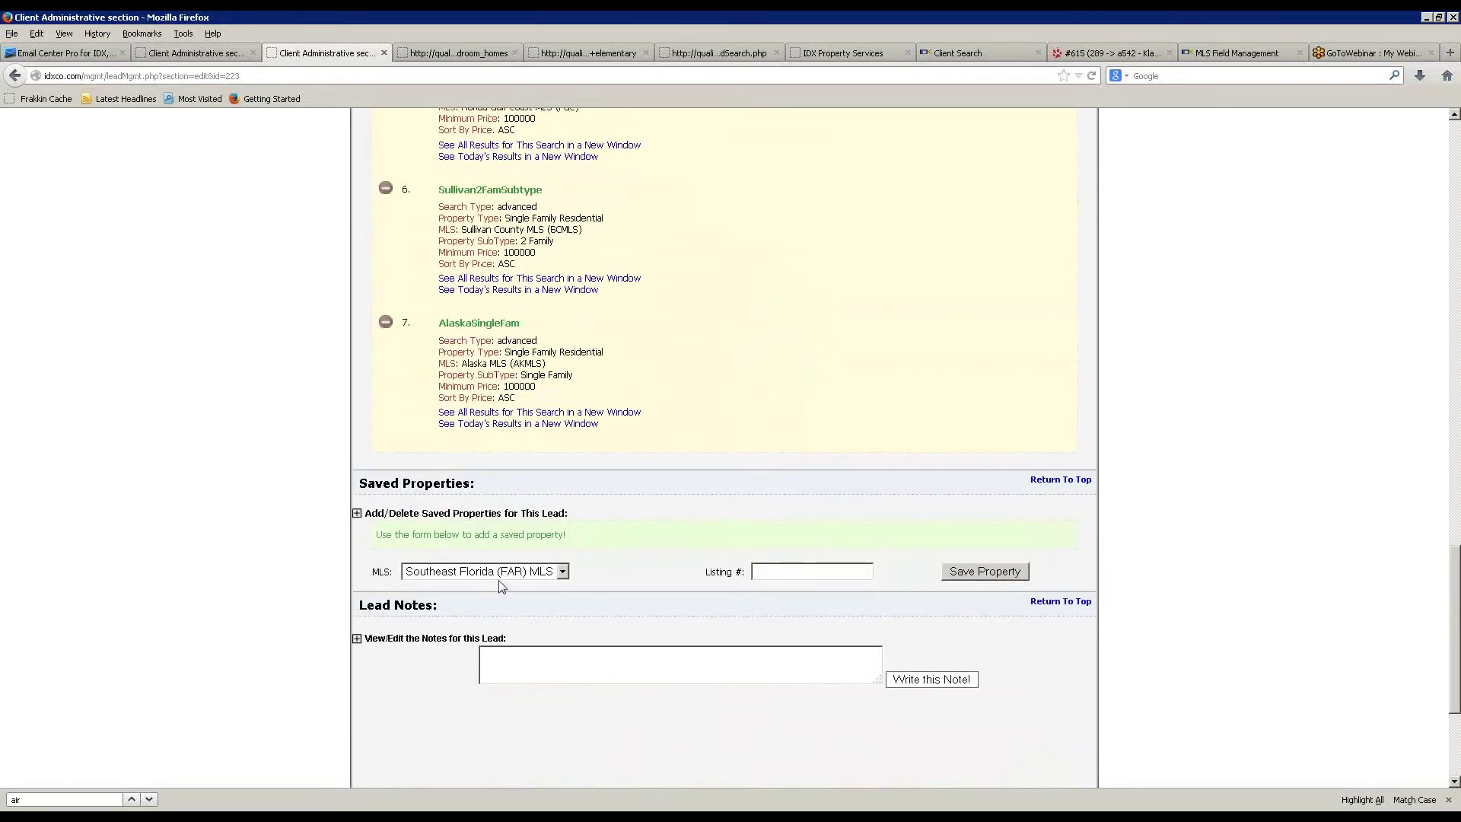
- Save an untitled basic search for homes and condos in Akron, CO to this lead and check it among the saved searches
scroll(496, 572, up, 1)
scroll(496, 572, up, 20)
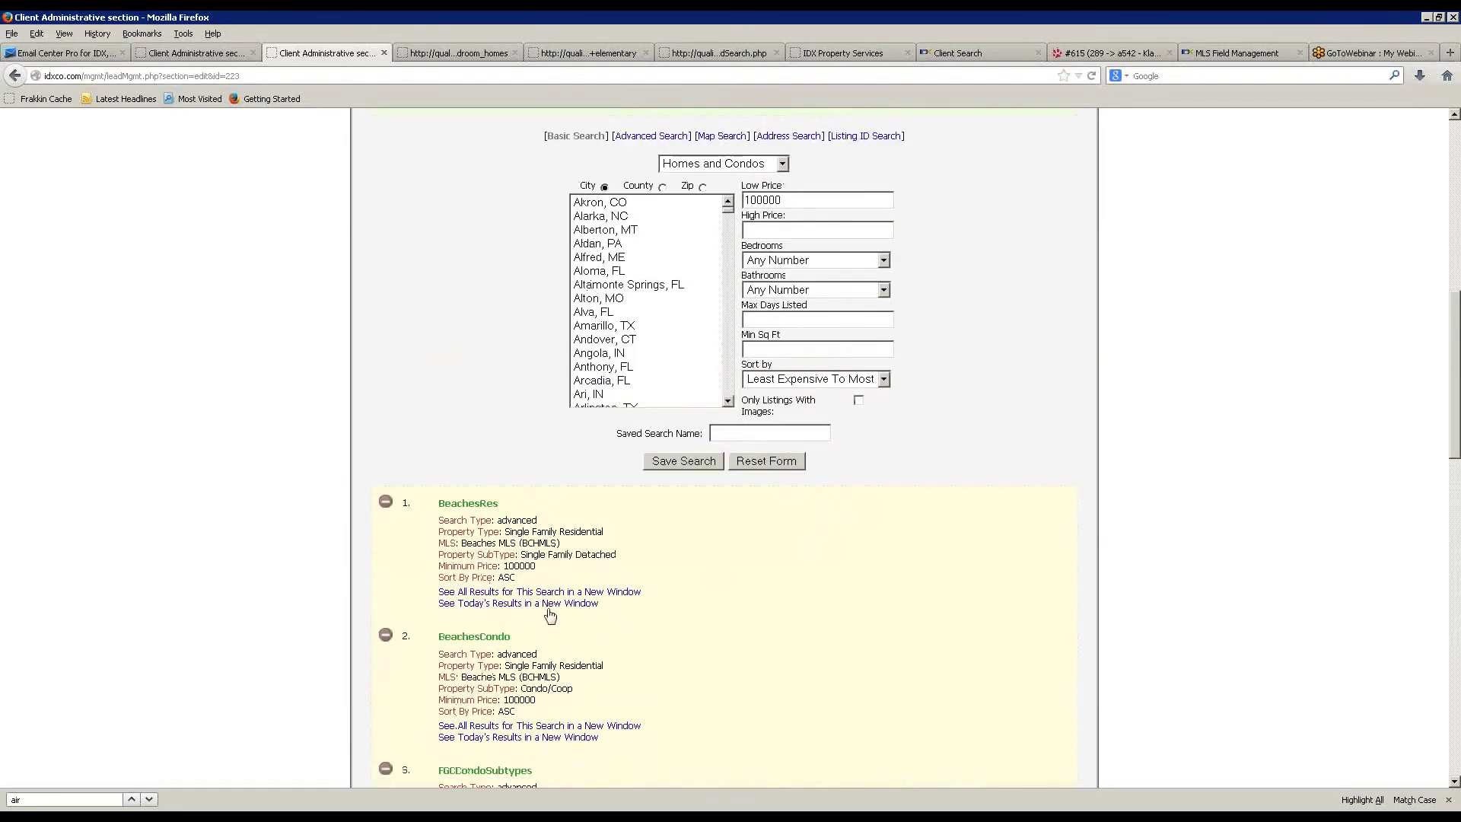
click(618, 476)
click(683, 734)
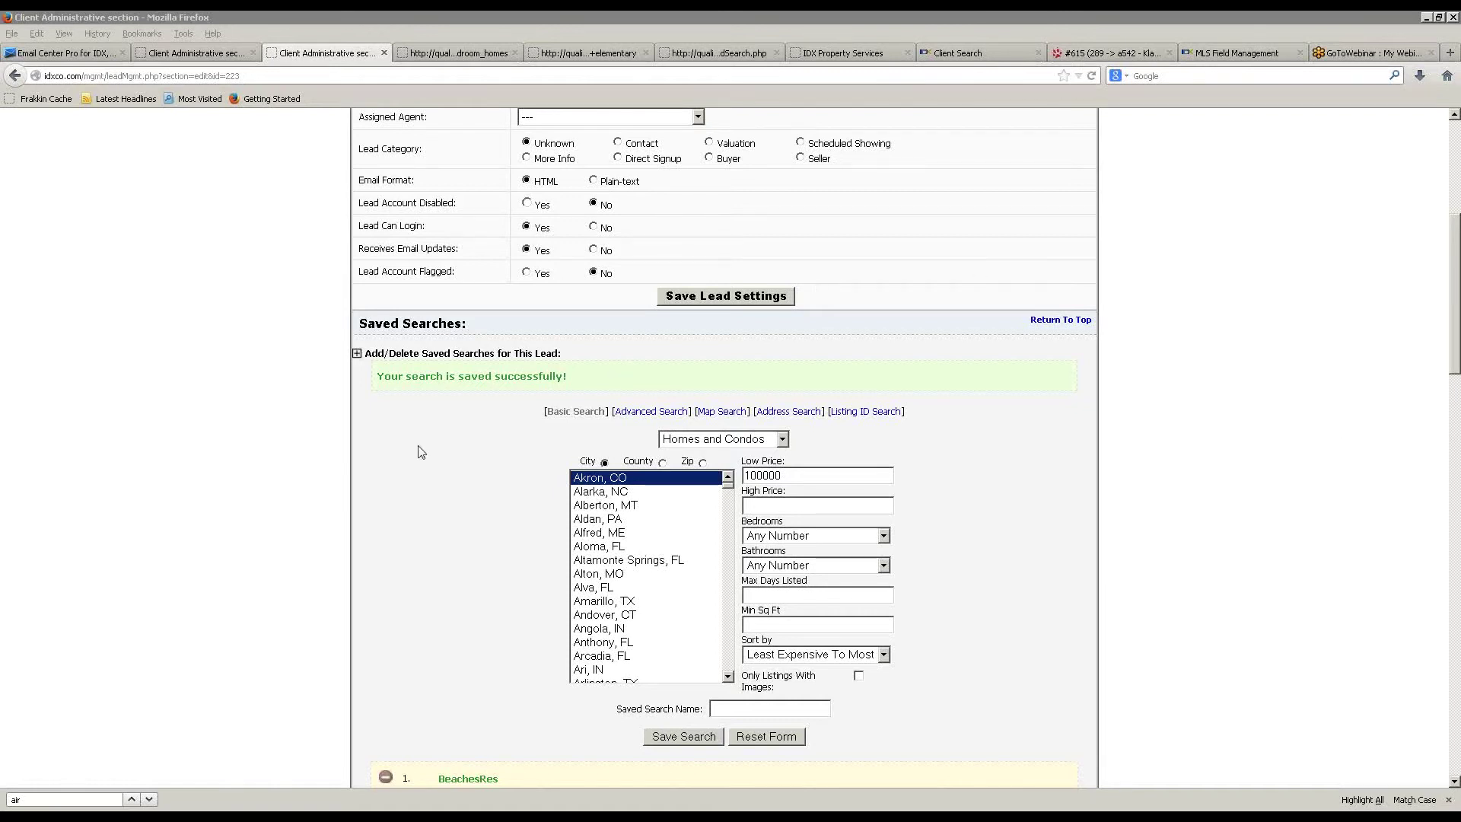
click(322, 560)
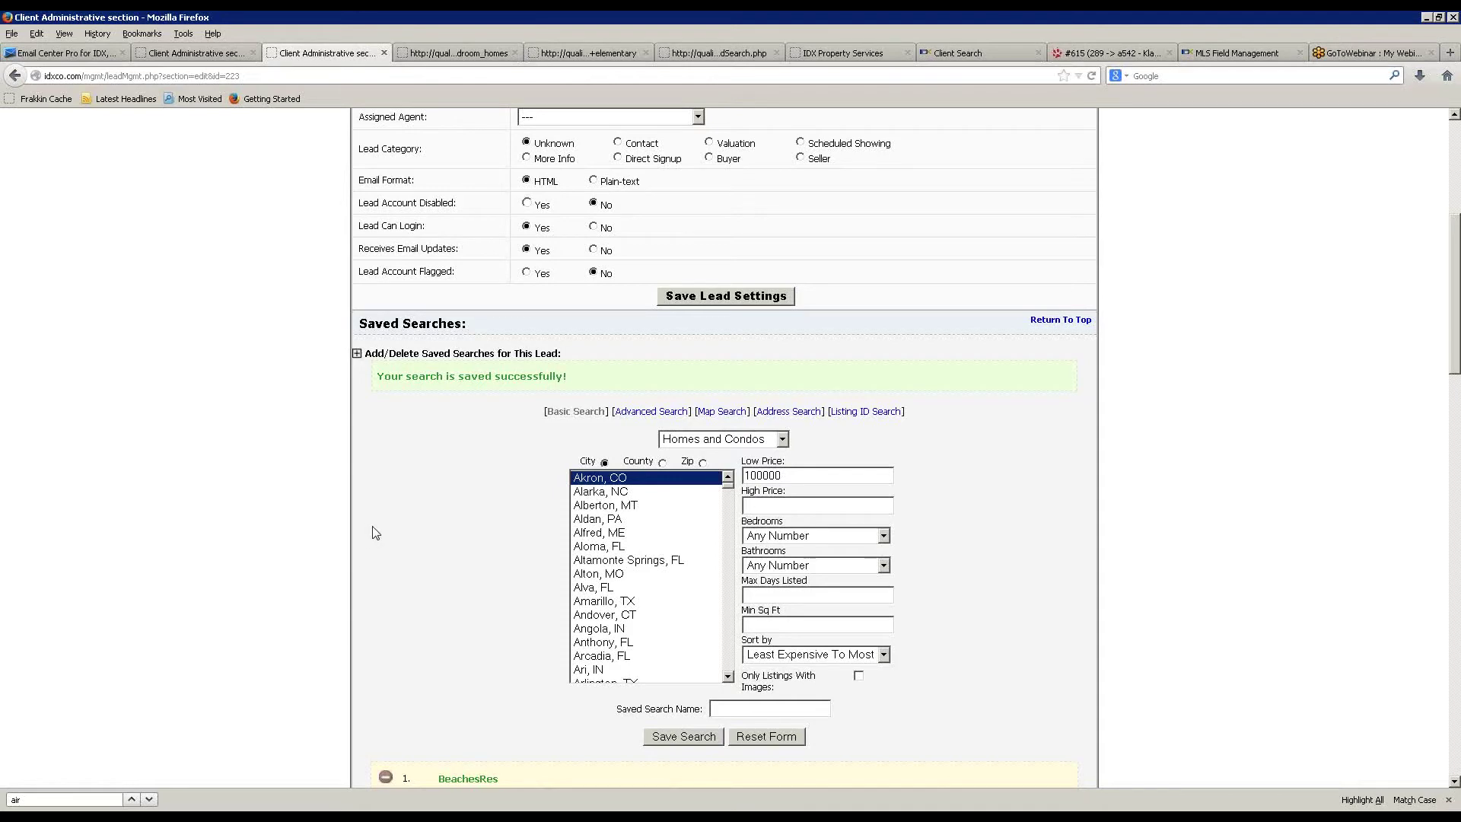
scroll(309, 594, down, 15)
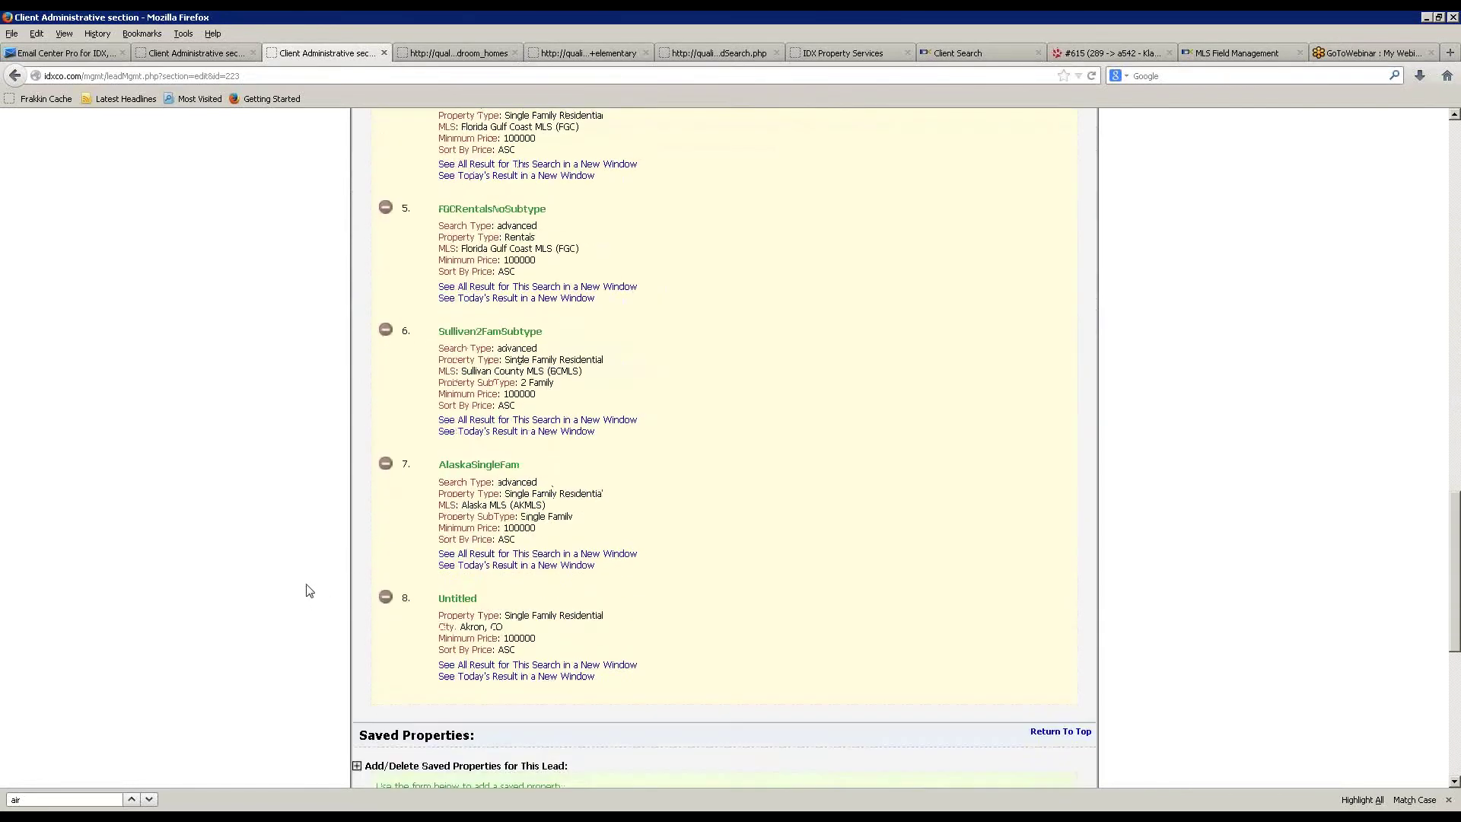
scroll(310, 592, down, 10)
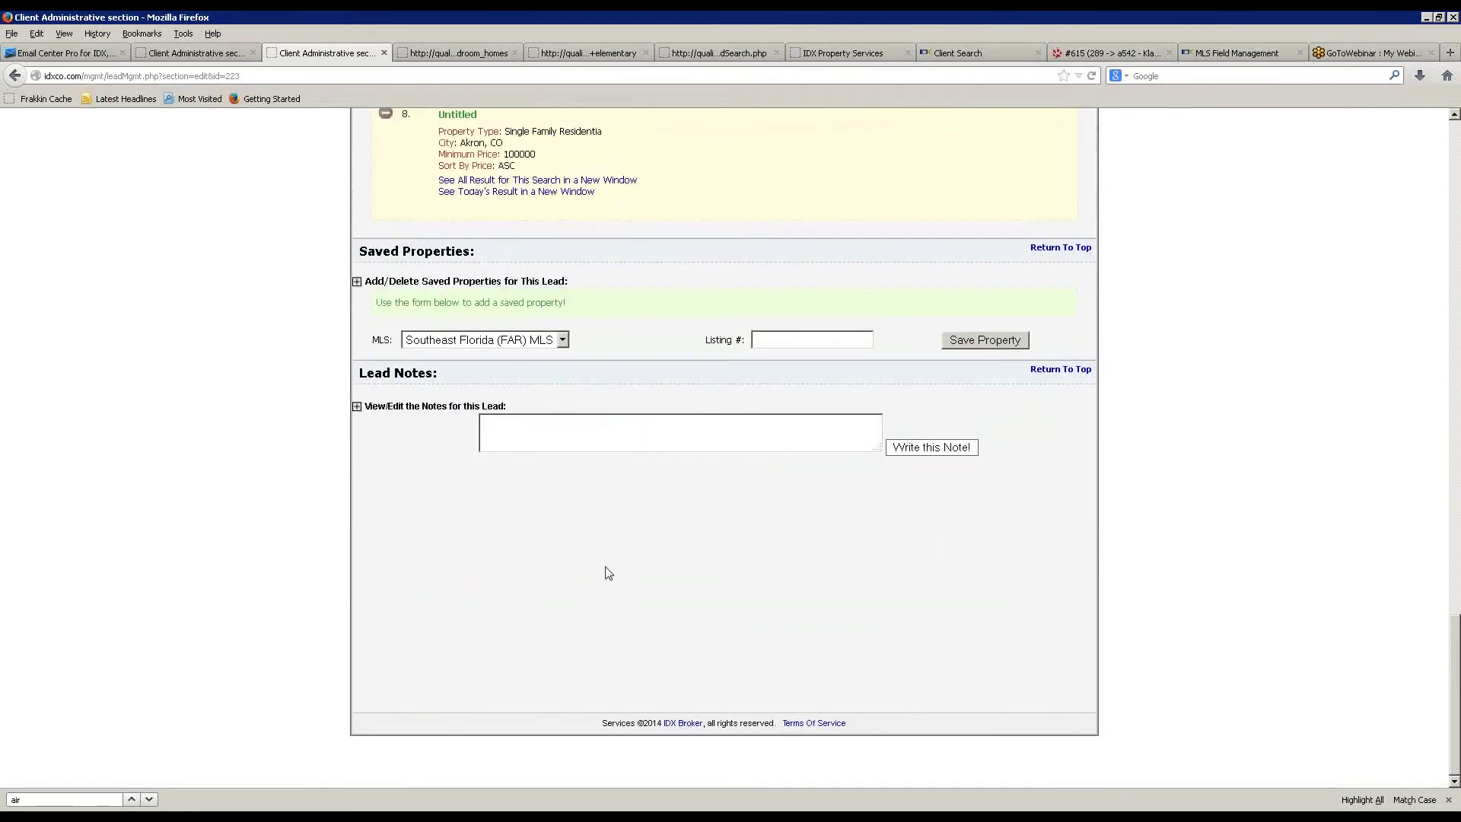
scroll(559, 584, up, 10)
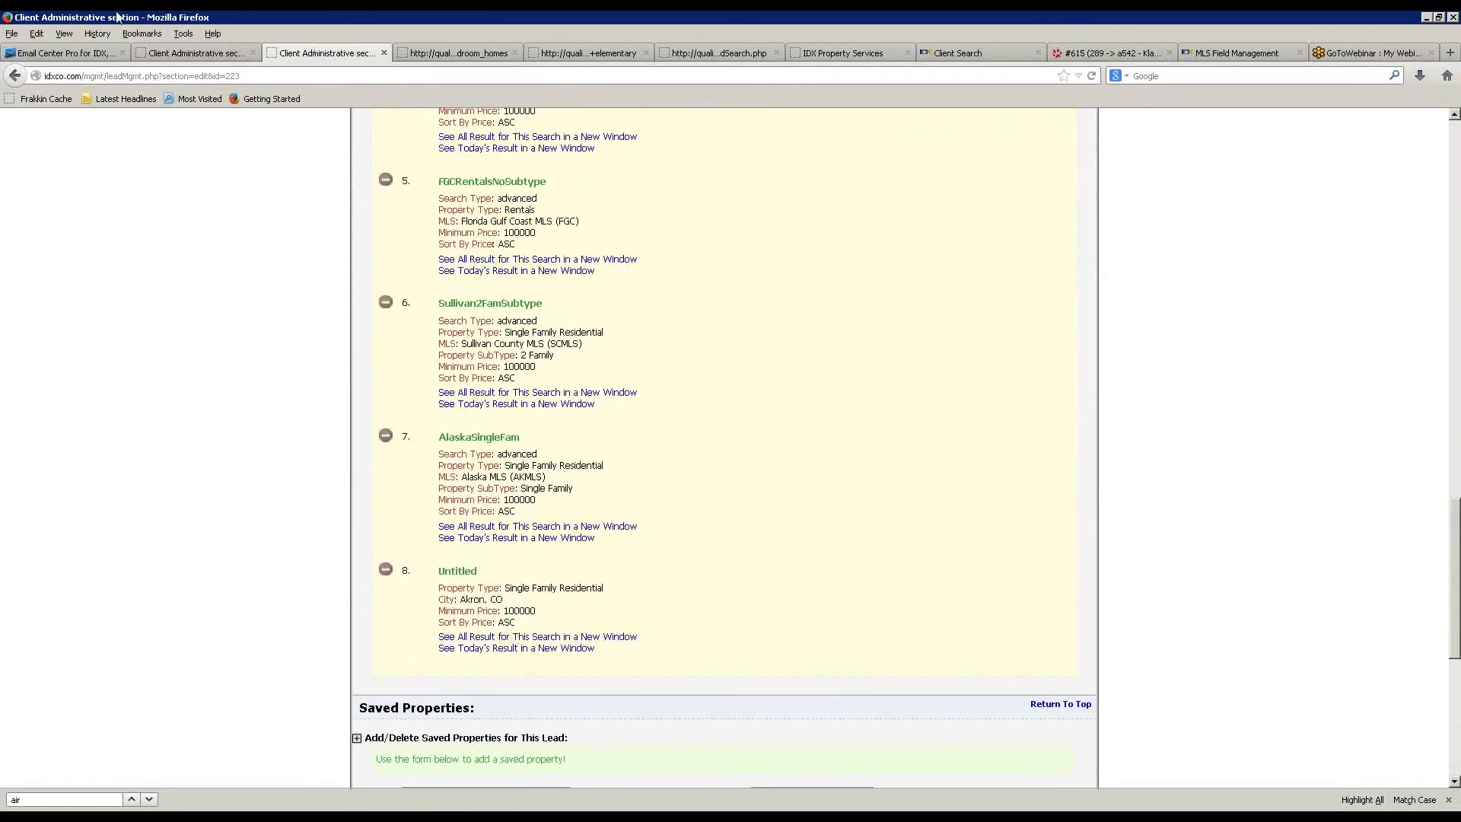
- Return to the lead list, open the last lead's record and look through its settings, saved search and notes
click(15, 75)
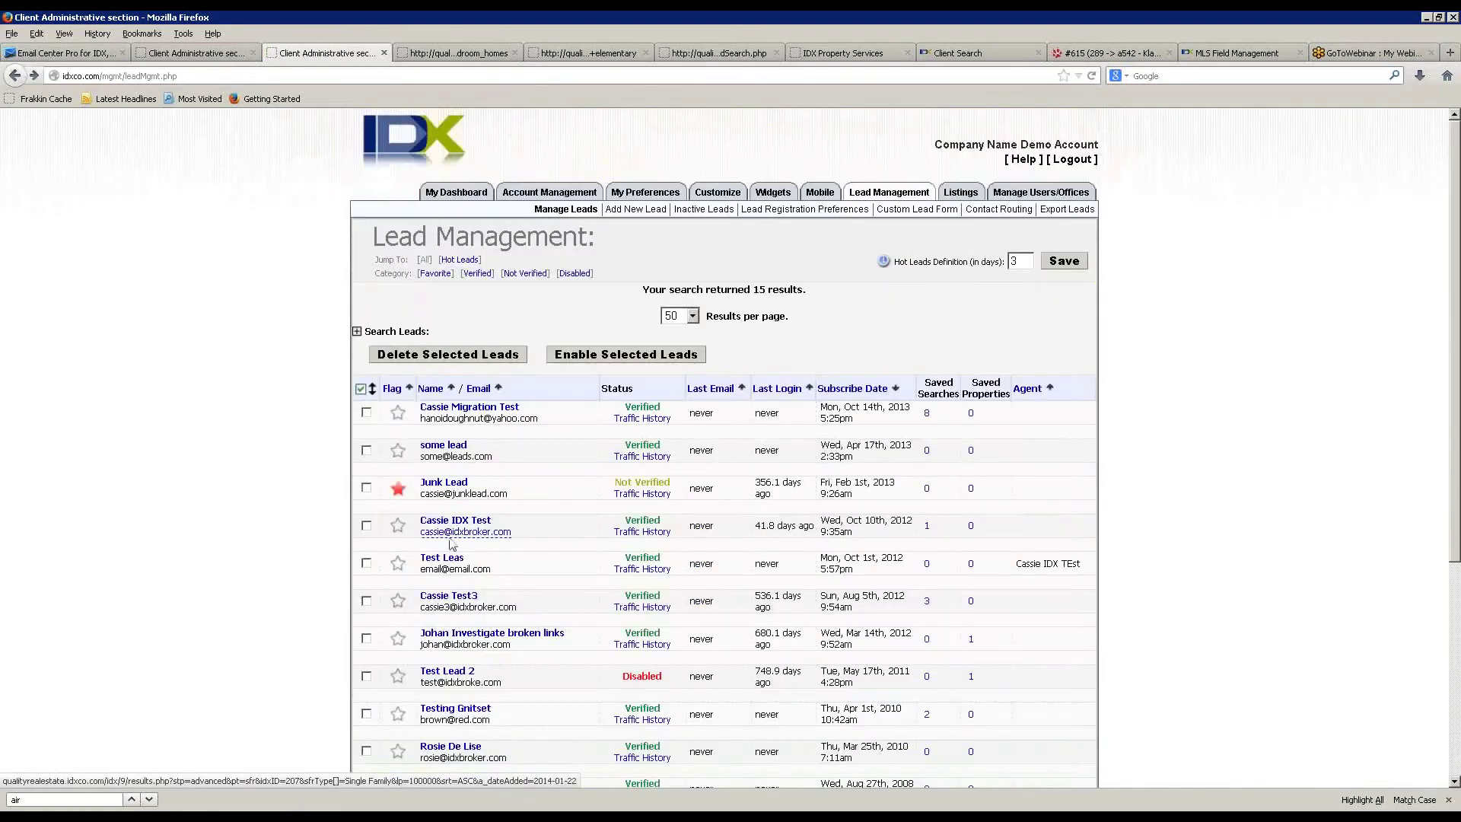
scroll(308, 597, down, 5)
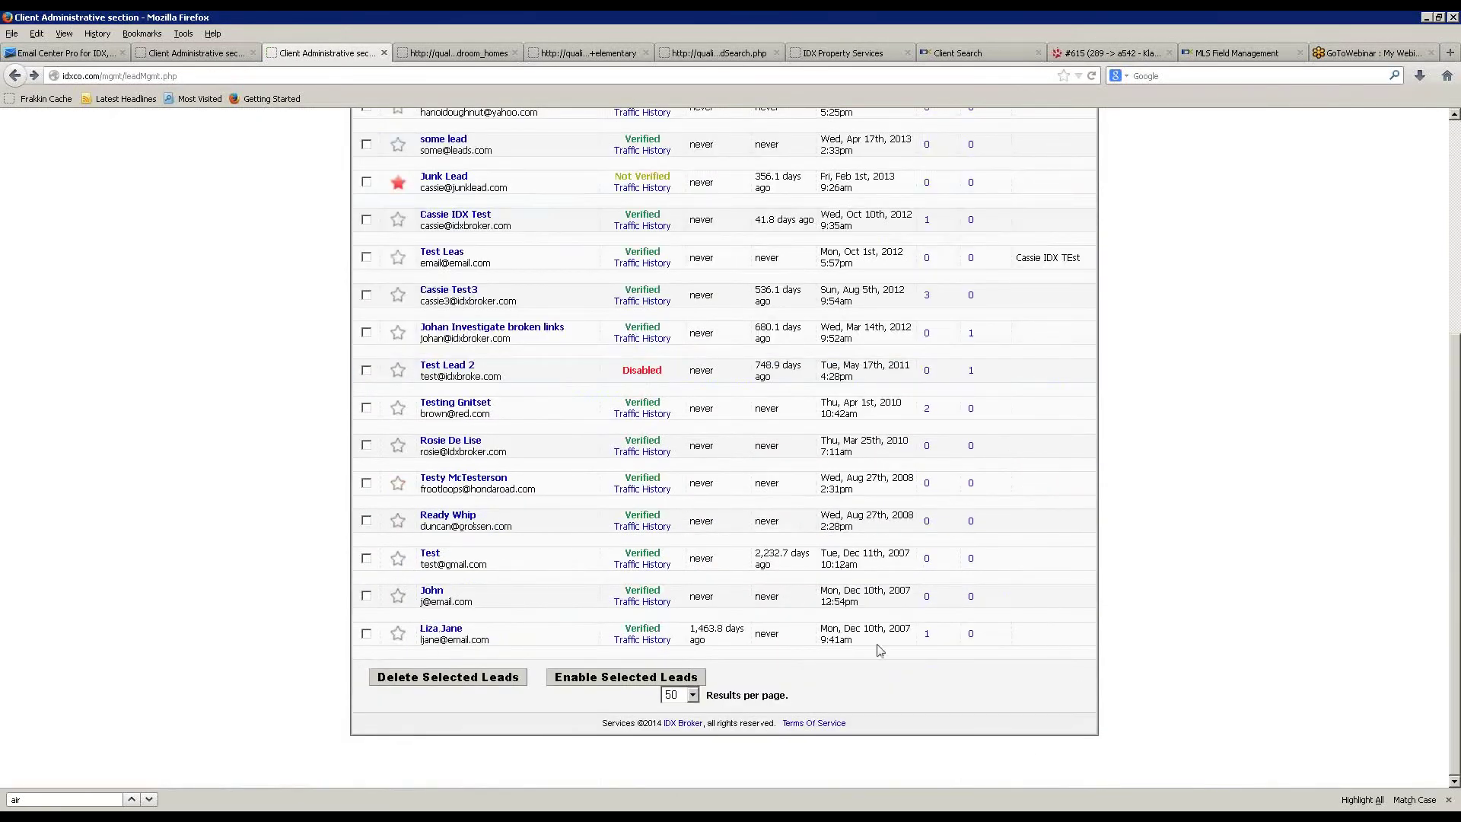
click(441, 631)
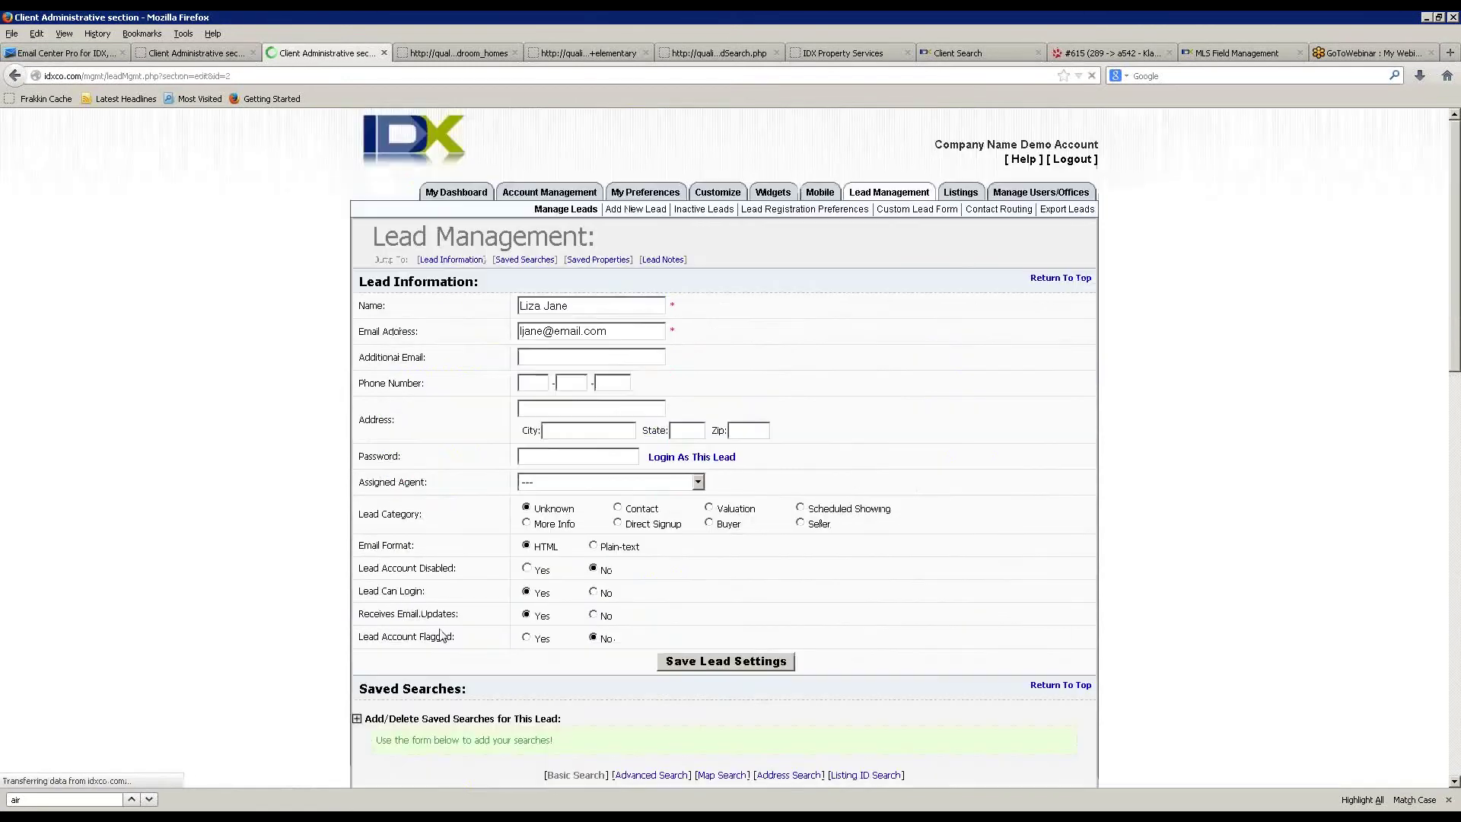
scroll(426, 623, down, 15)
scroll(406, 644, up, 15)
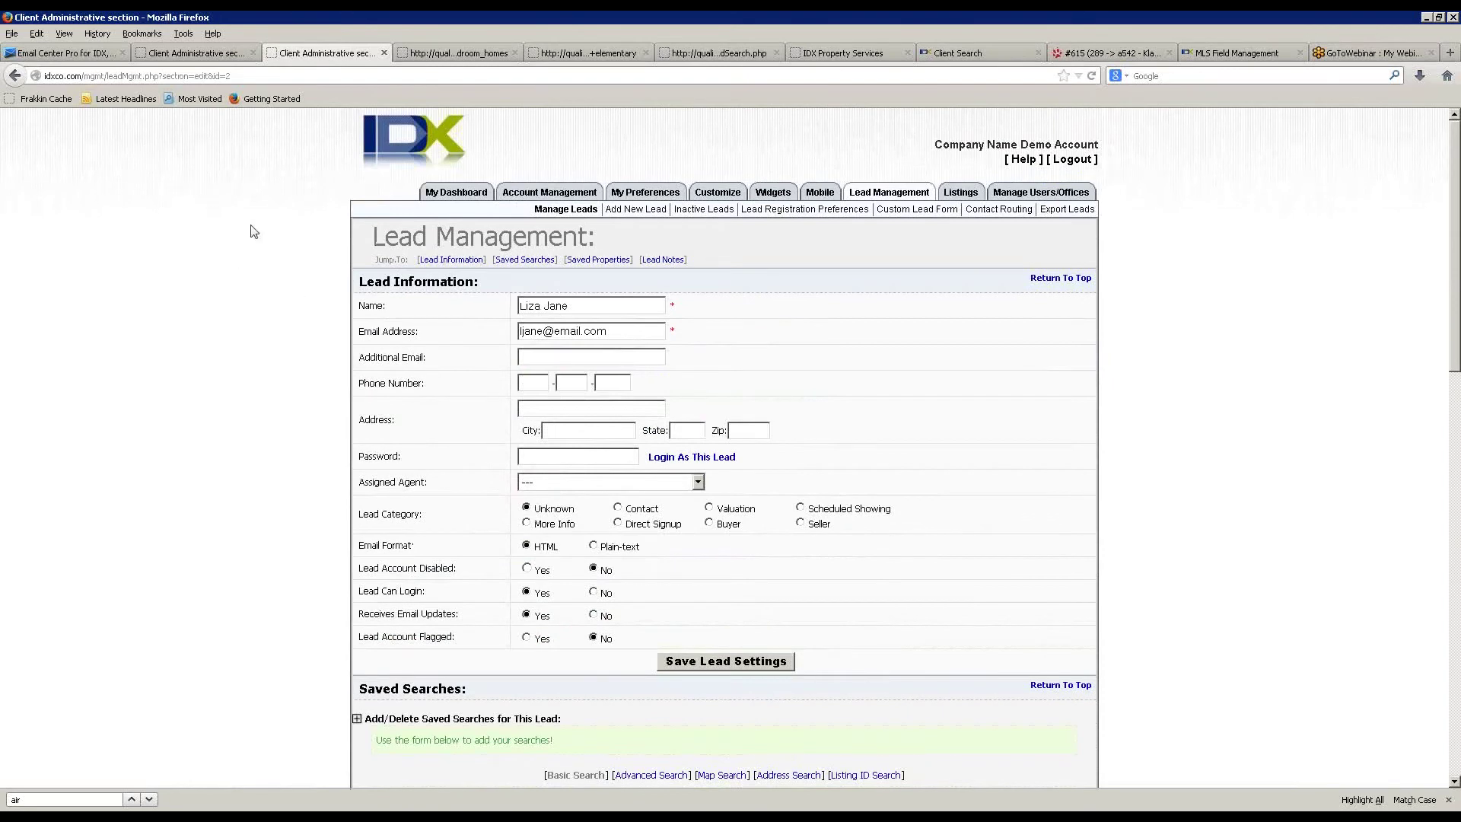
scroll(322, 522, down, 15)
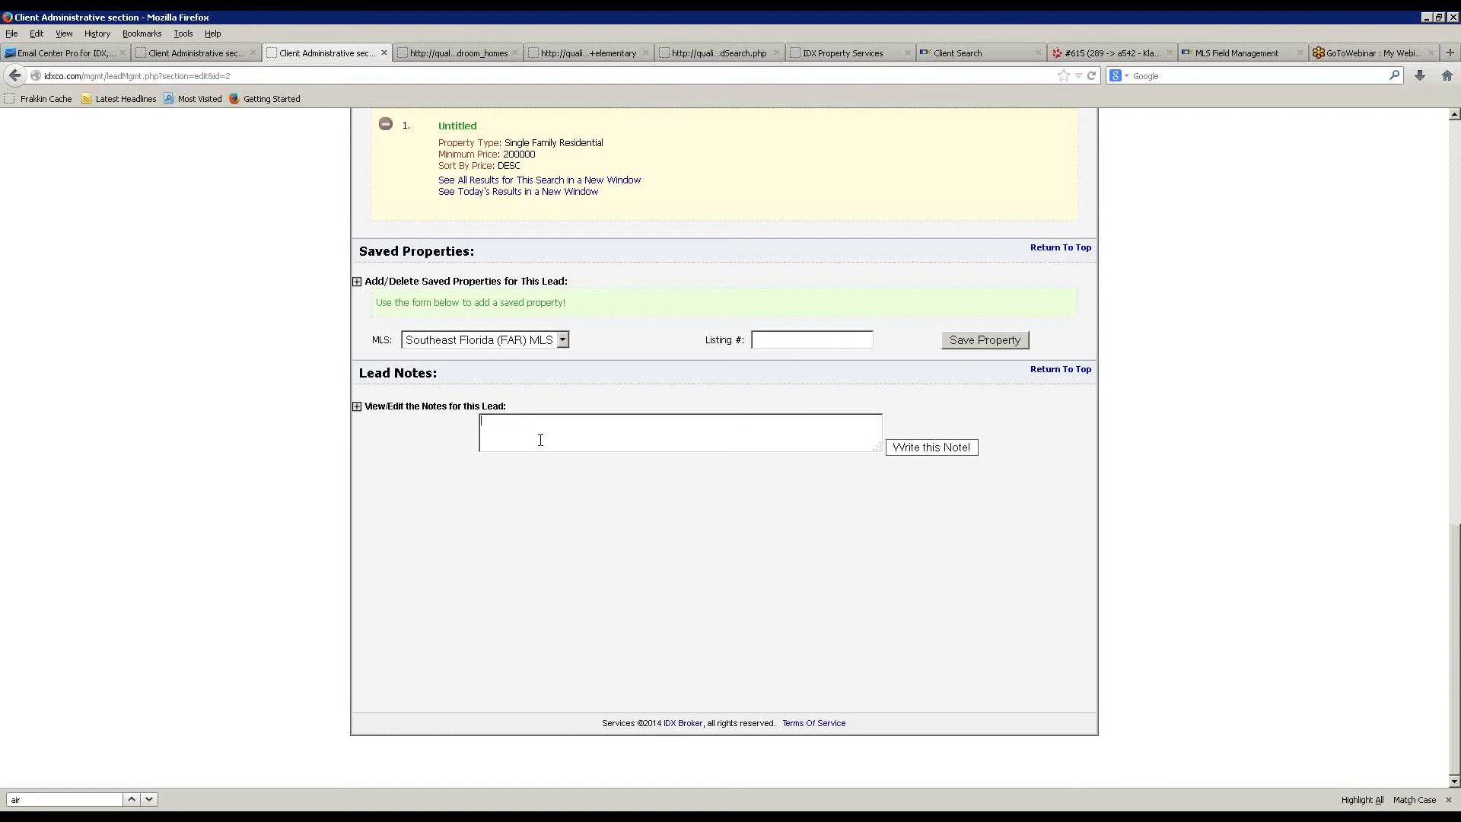
scroll(327, 602, up, 15)
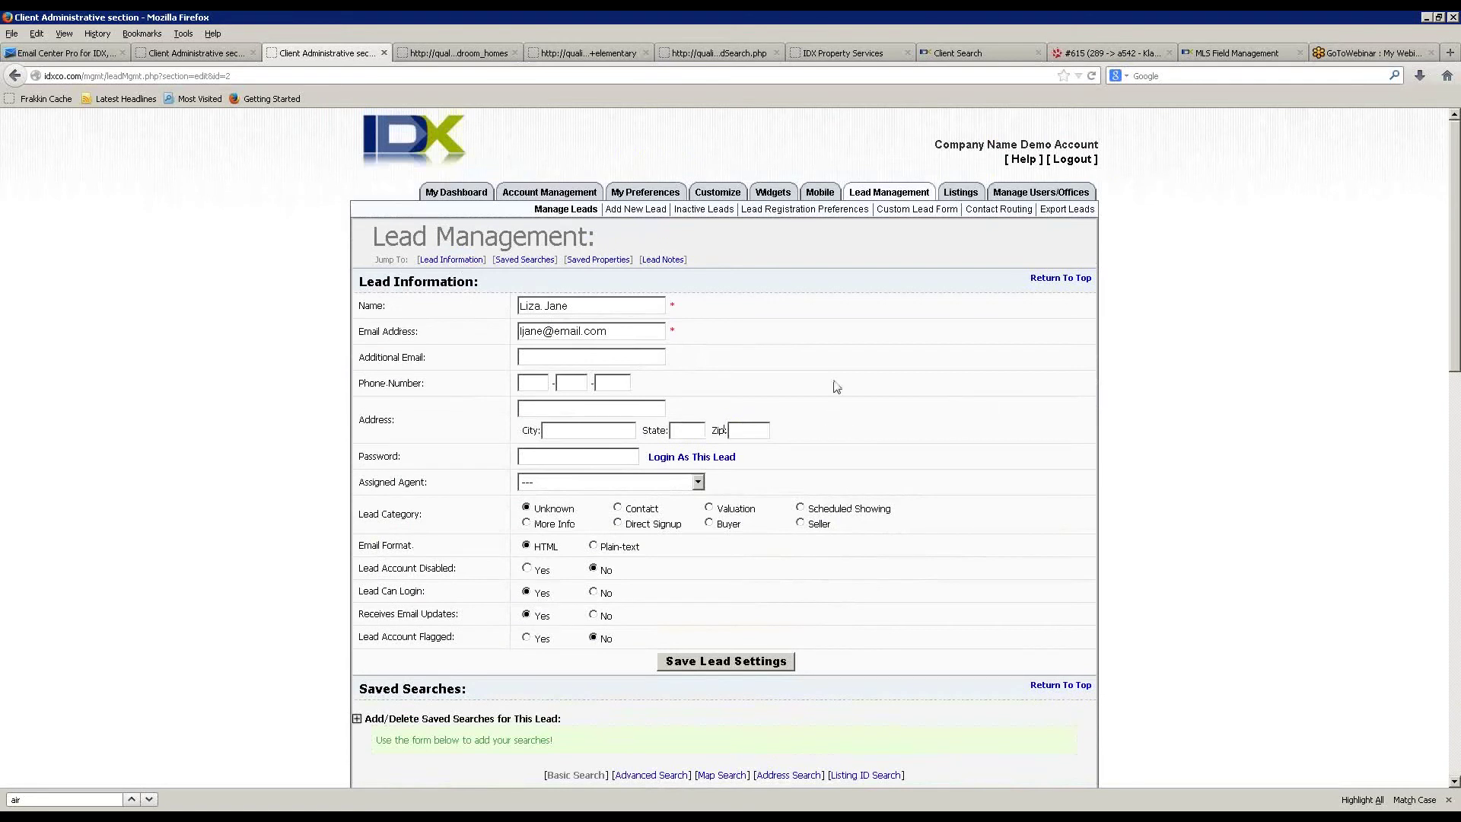
- Open a blank new lead form and go through its name and email address fields
click(639, 213)
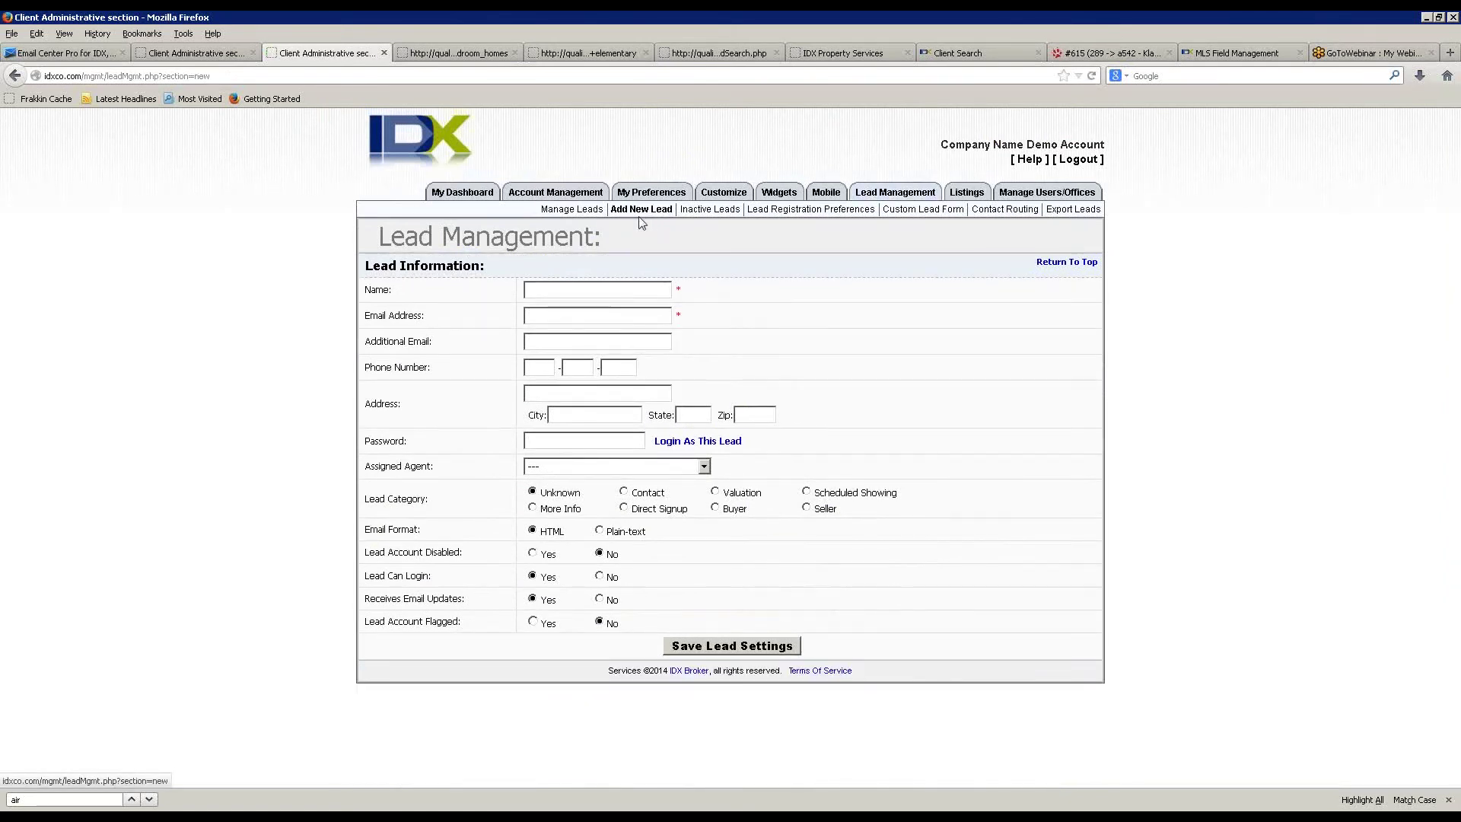
click(565, 290)
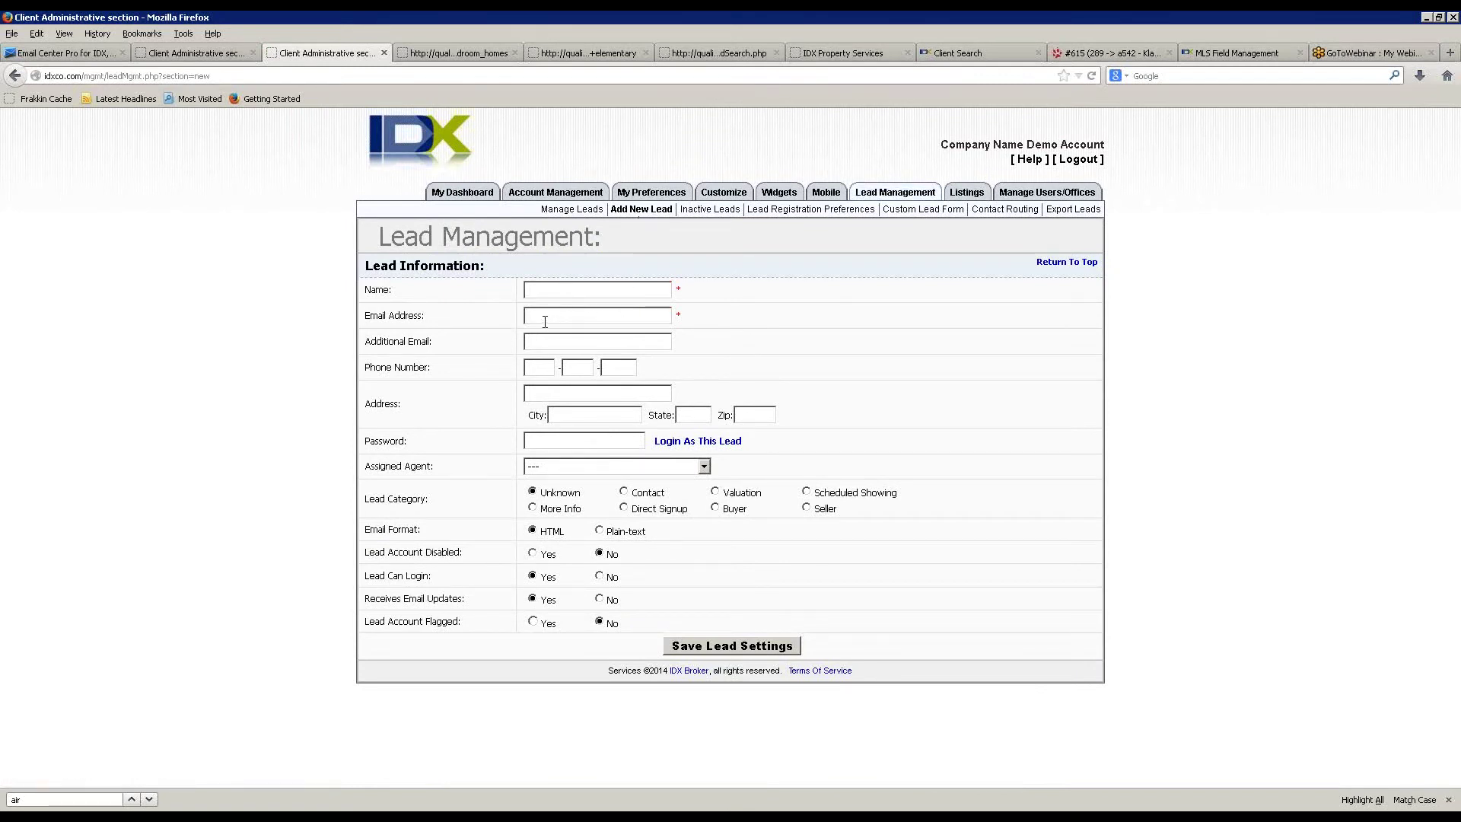
click(545, 321)
- Open the inactive lead settings and view the time periods for pruning leads who have not received an email update
click(710, 213)
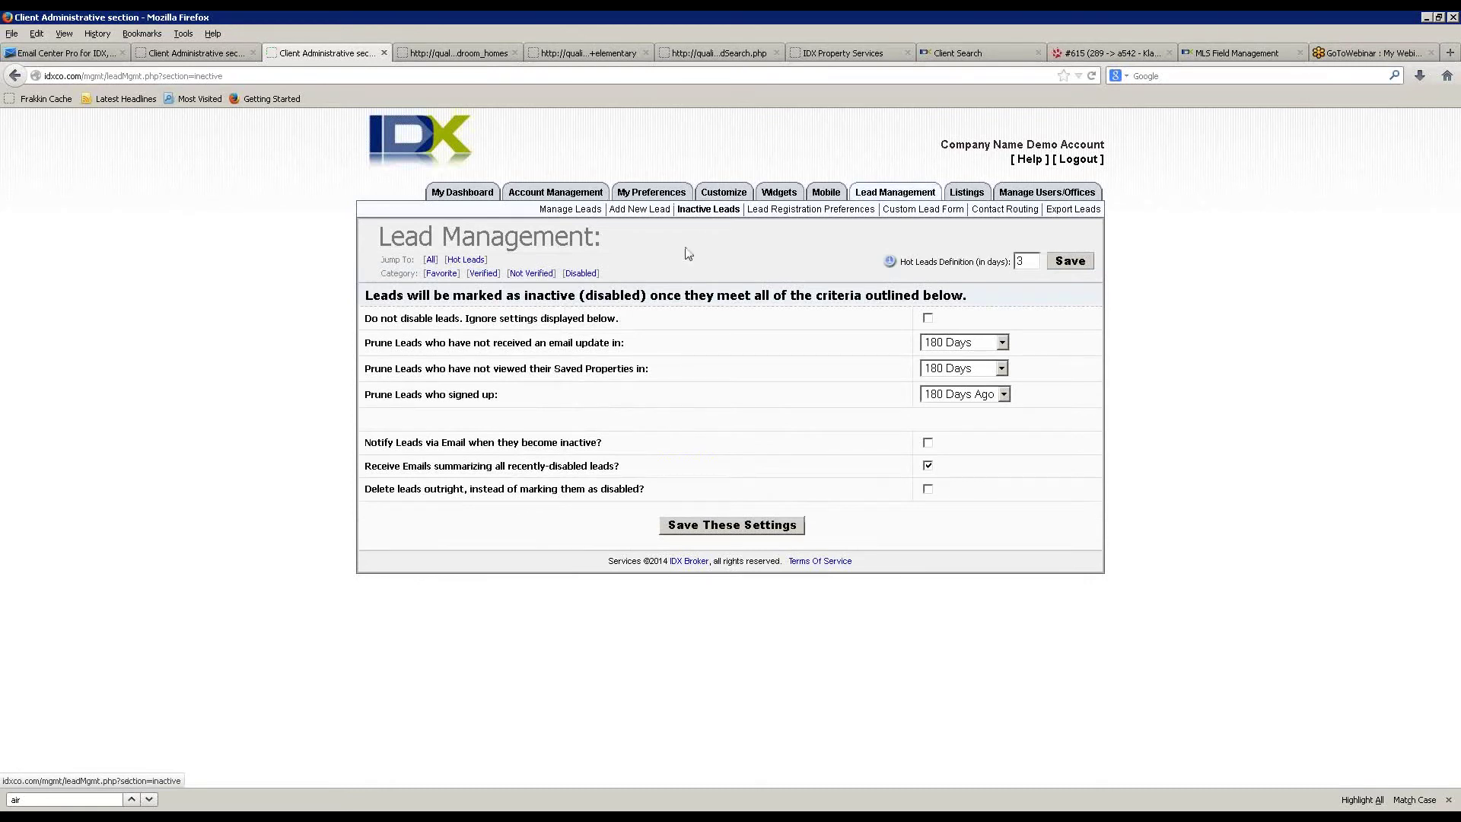
click(978, 349)
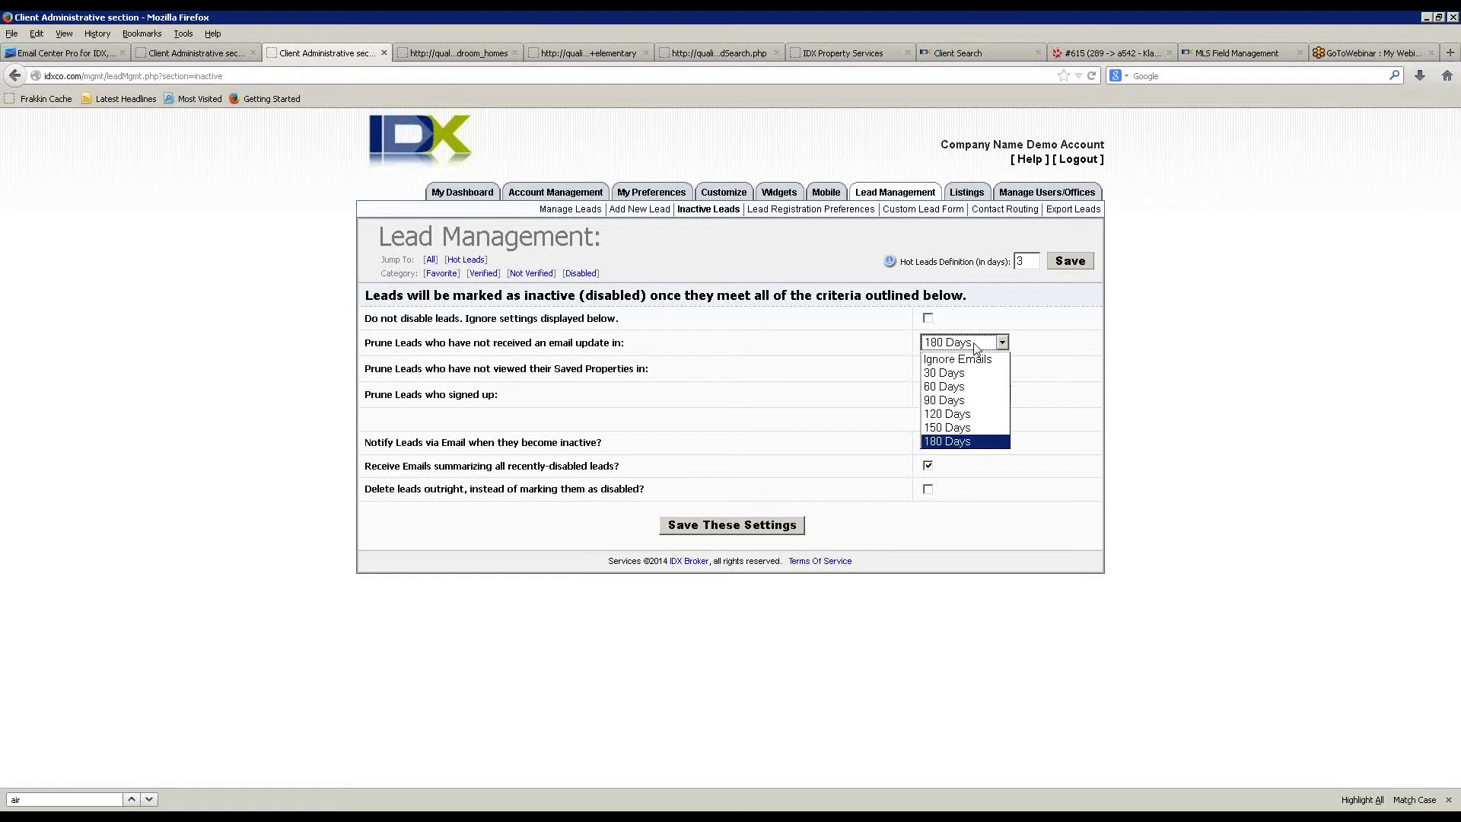
click(865, 345)
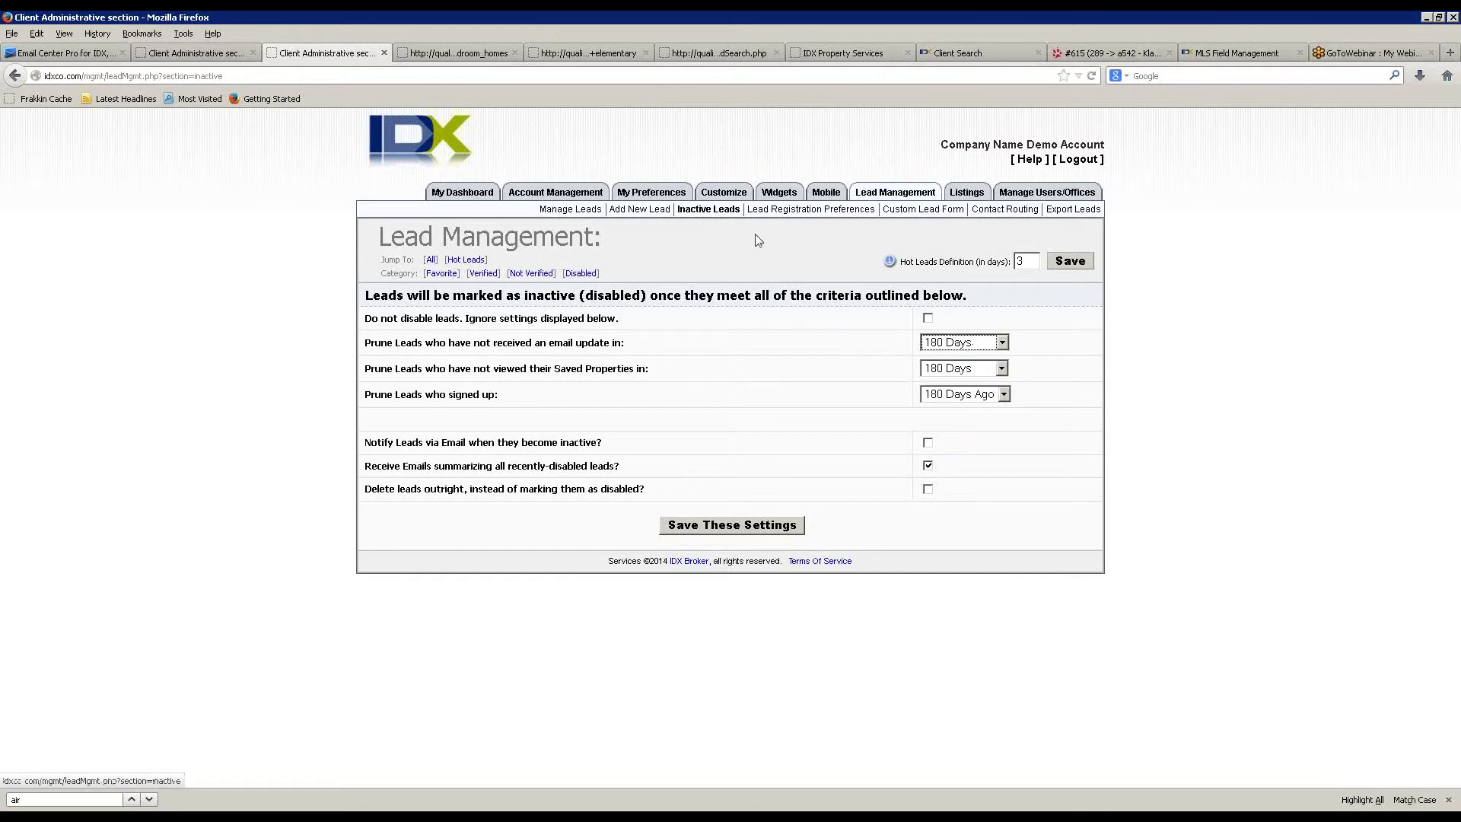
- Open the Lead Registration Preferences
click(779, 216)
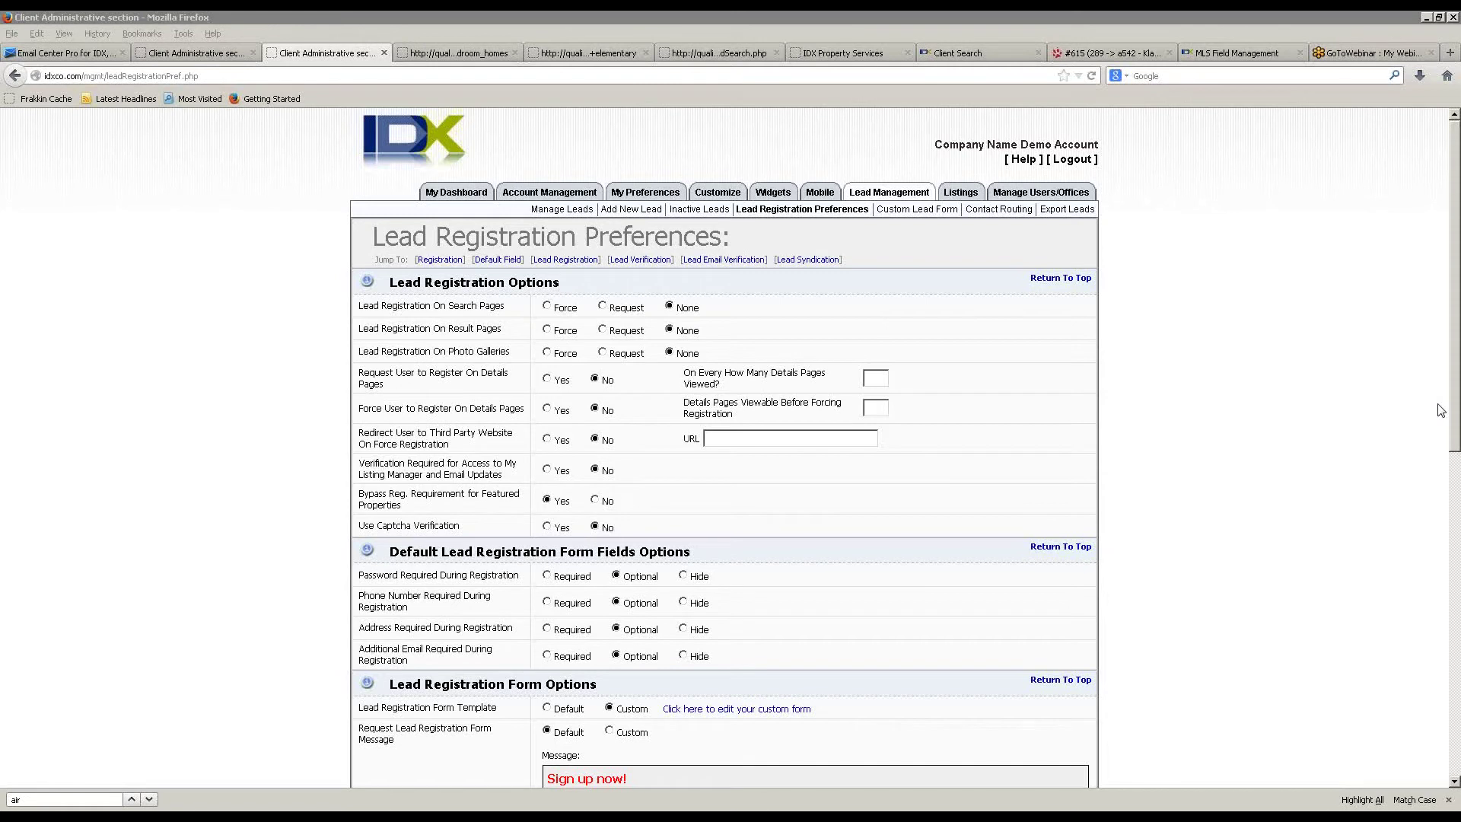
click(836, 327)
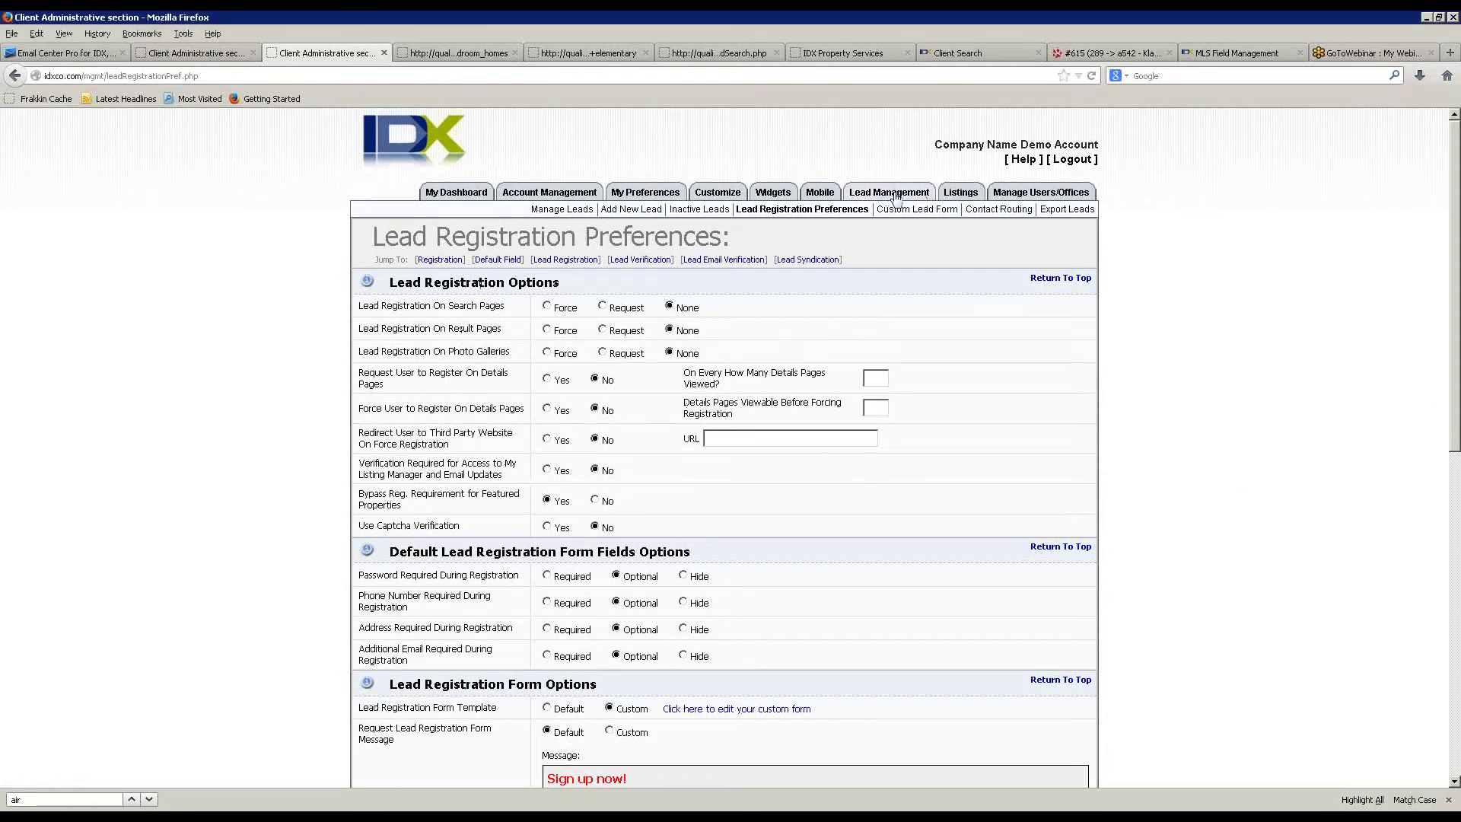
click(798, 216)
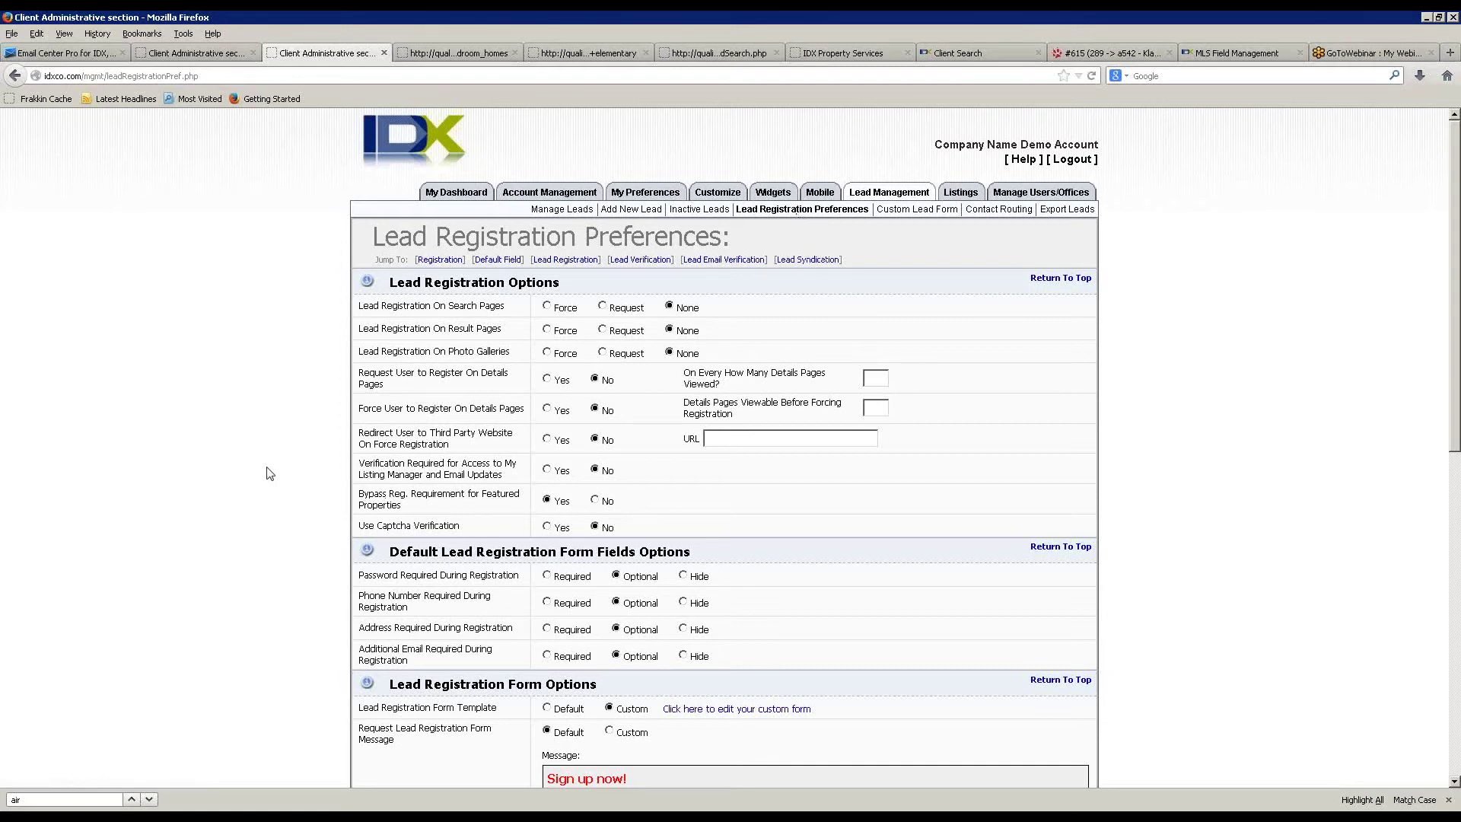
- Try forcing lead registration on search pages and result pages, setting each one back to None
click(547, 307)
click(670, 306)
click(547, 330)
click(669, 330)
- Force users to register on details pages and set requested registration to No, with 3 as the number of details pages viewed
click(547, 379)
click(546, 408)
click(594, 379)
- Highlight the third-party website redirect option and the option to bypass registration for featured properties
drag(360, 434, 500, 453)
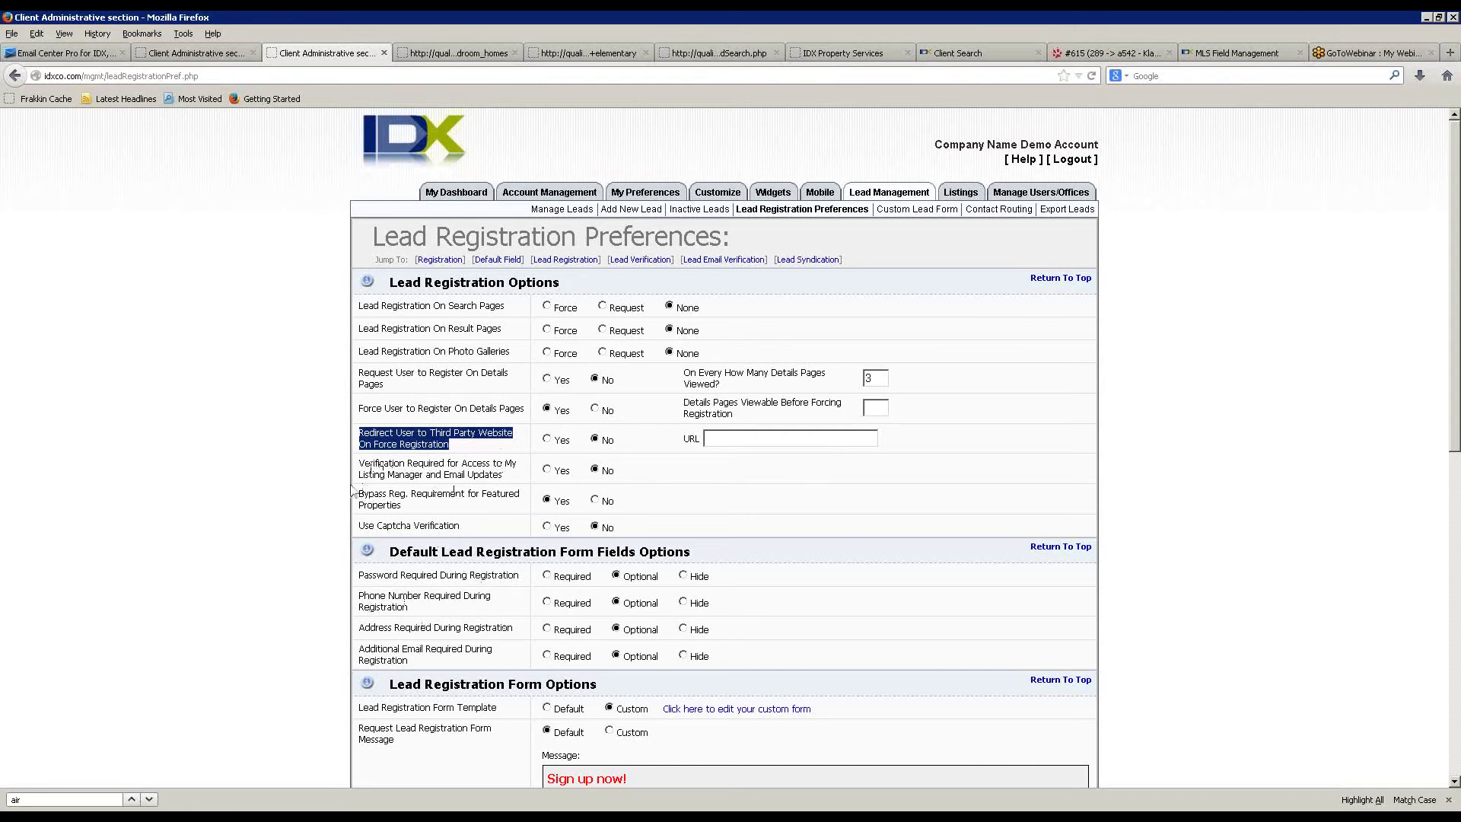
click(512, 481)
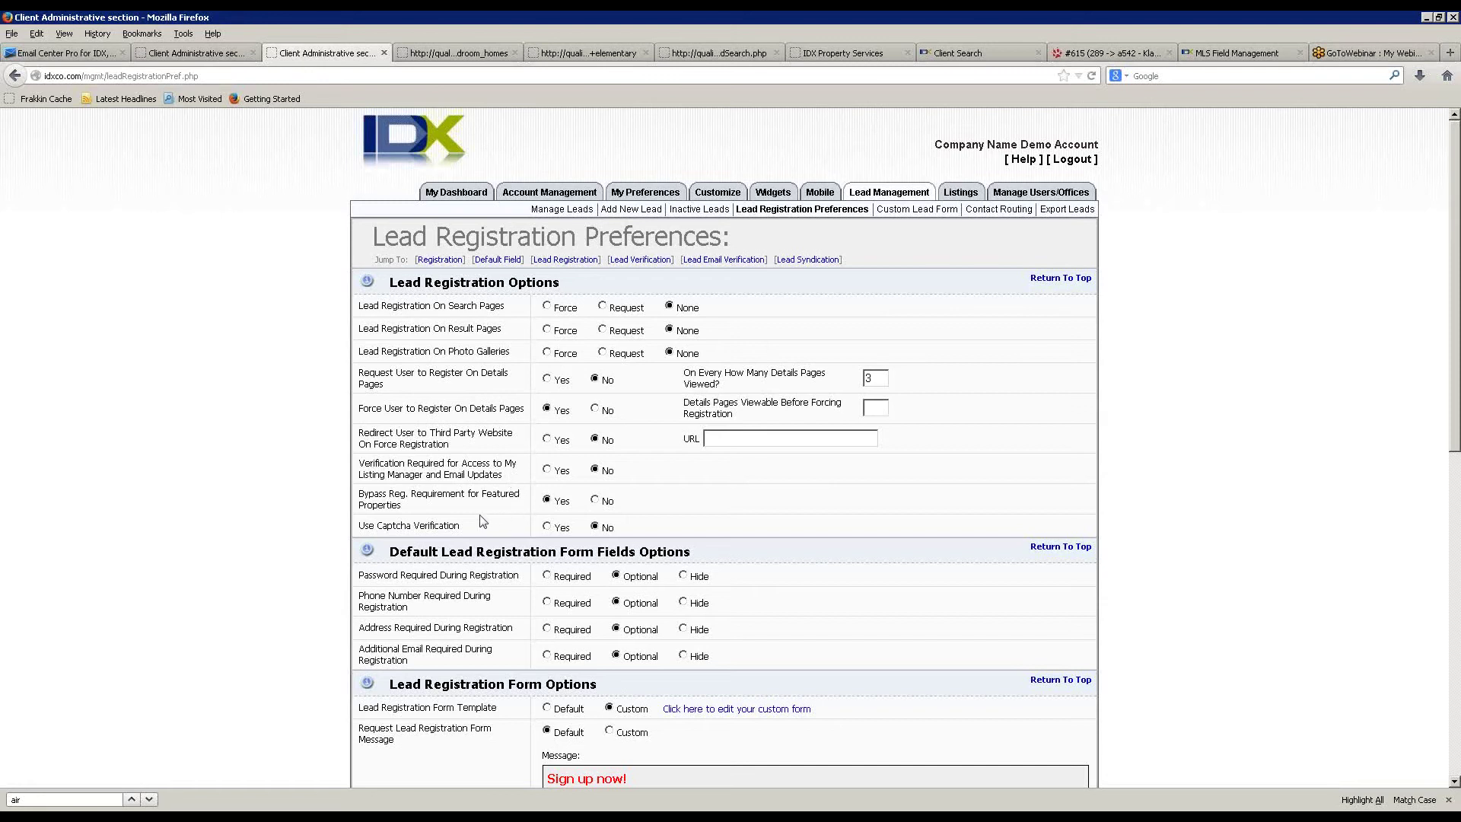
drag(407, 507, 359, 495)
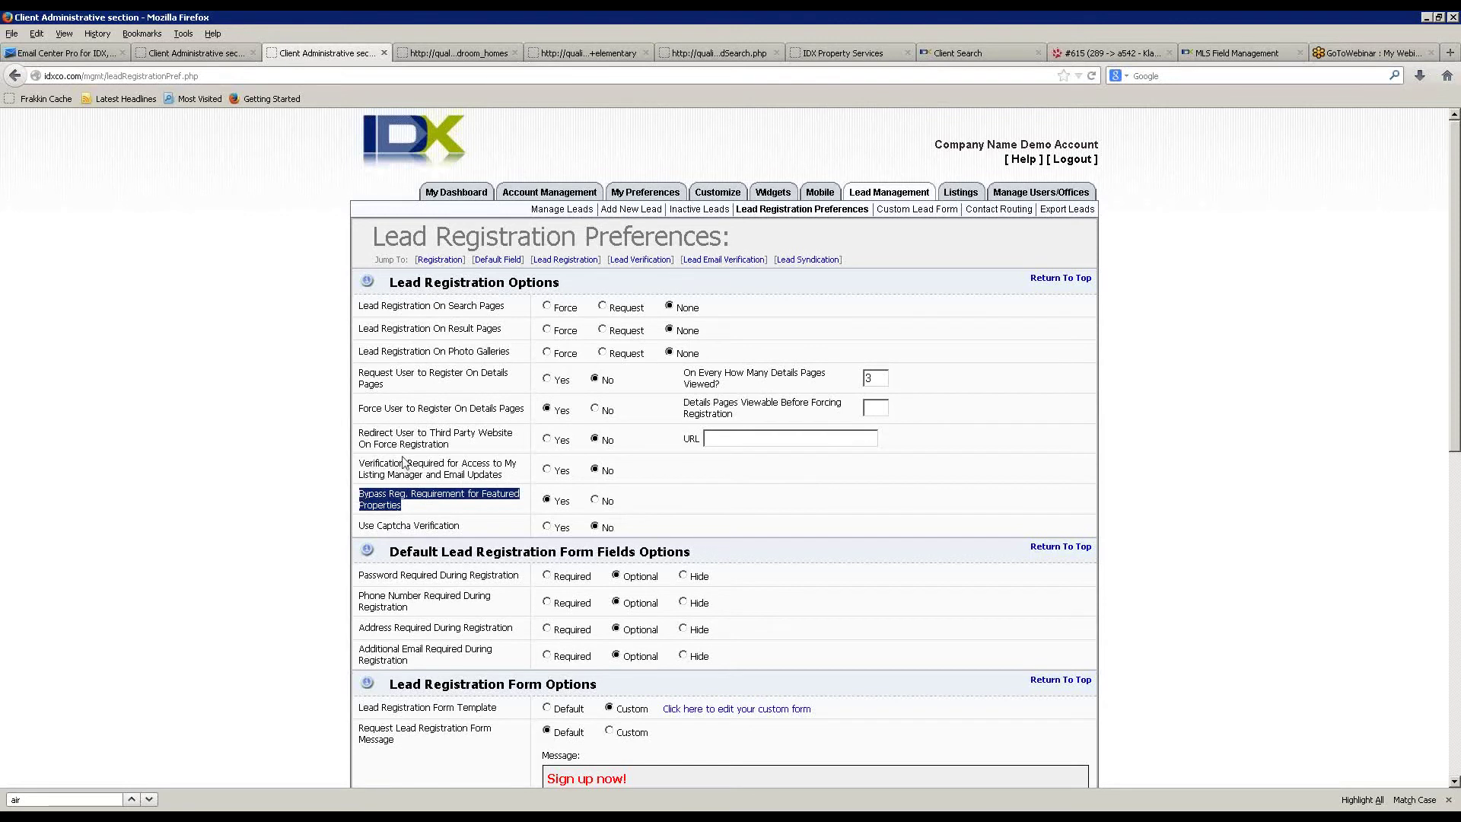
drag(362, 307, 715, 359)
drag(491, 516, 357, 469)
click(363, 494)
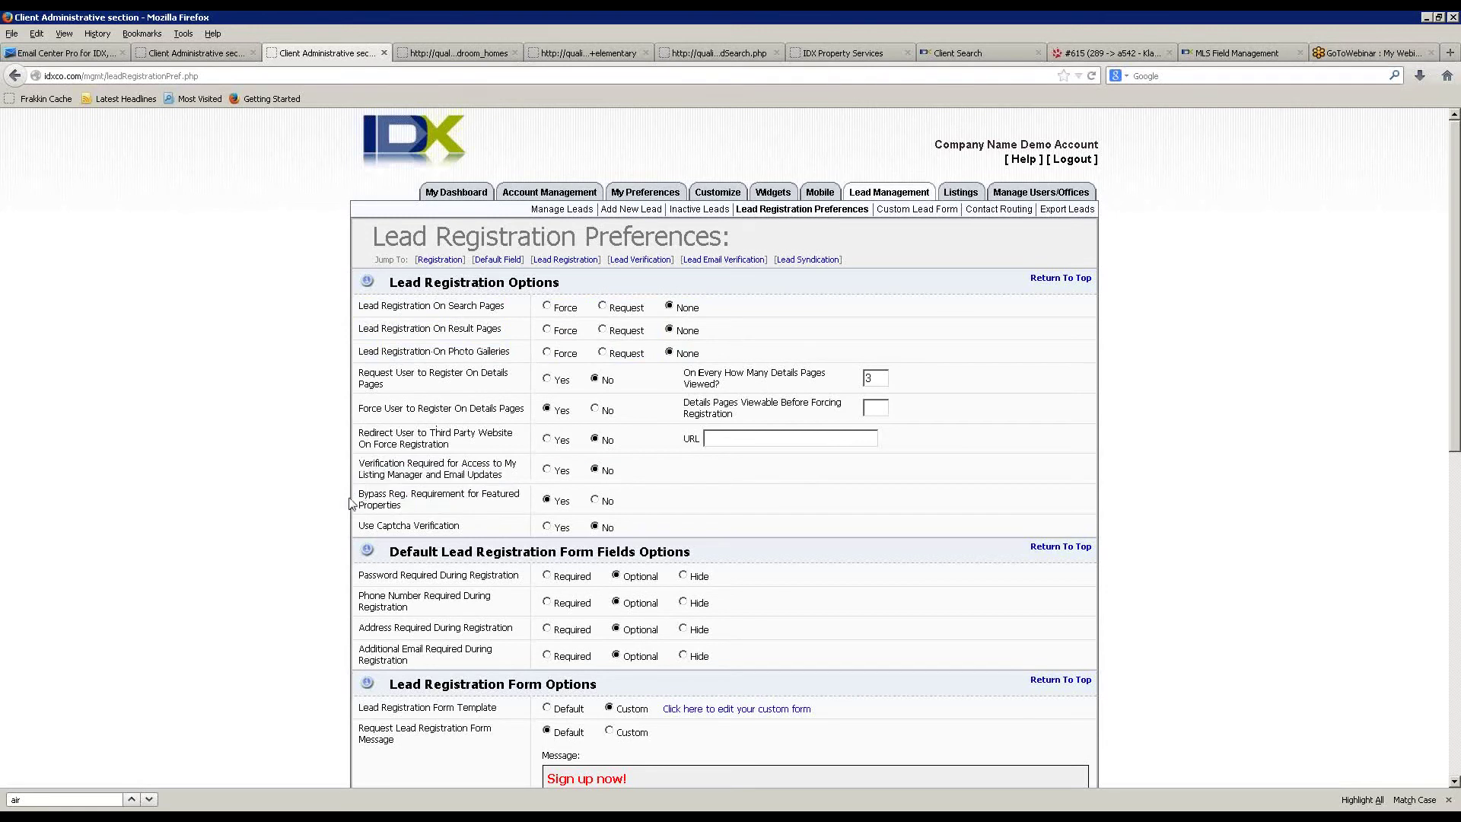
- Highlight the captcha verification option and the default lead registration form field options
drag(360, 495, 363, 530)
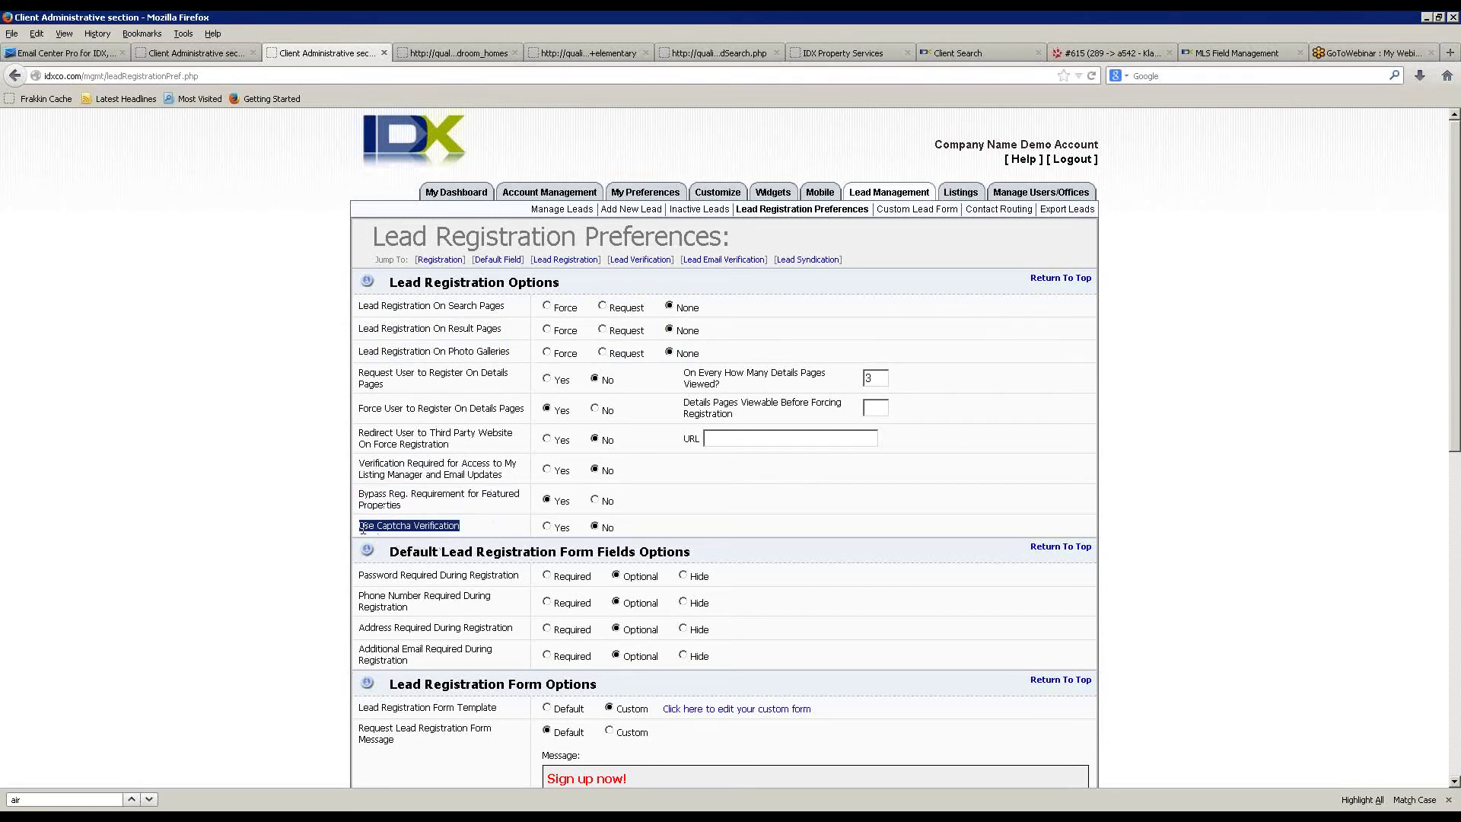
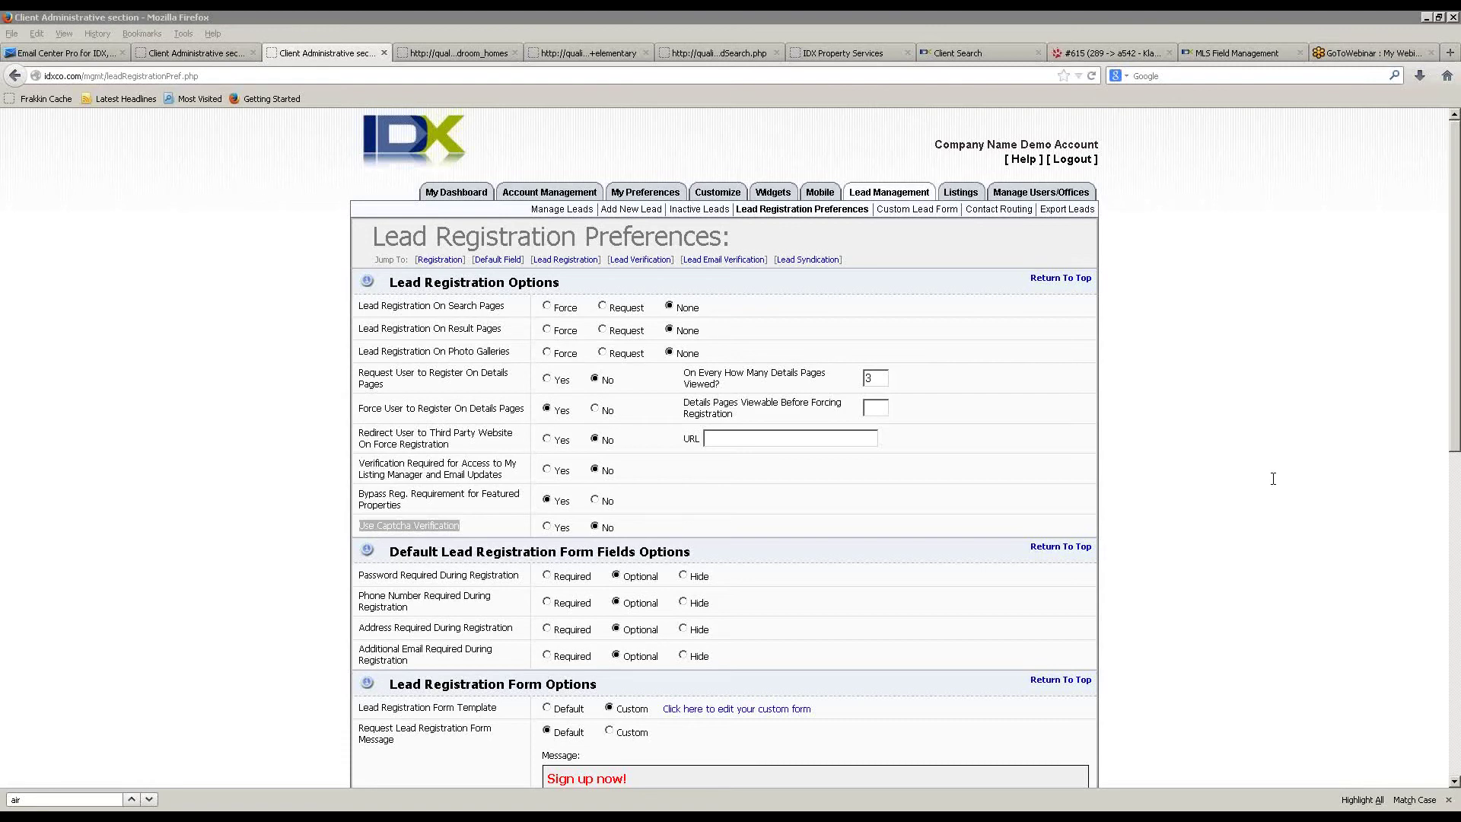
click(980, 480)
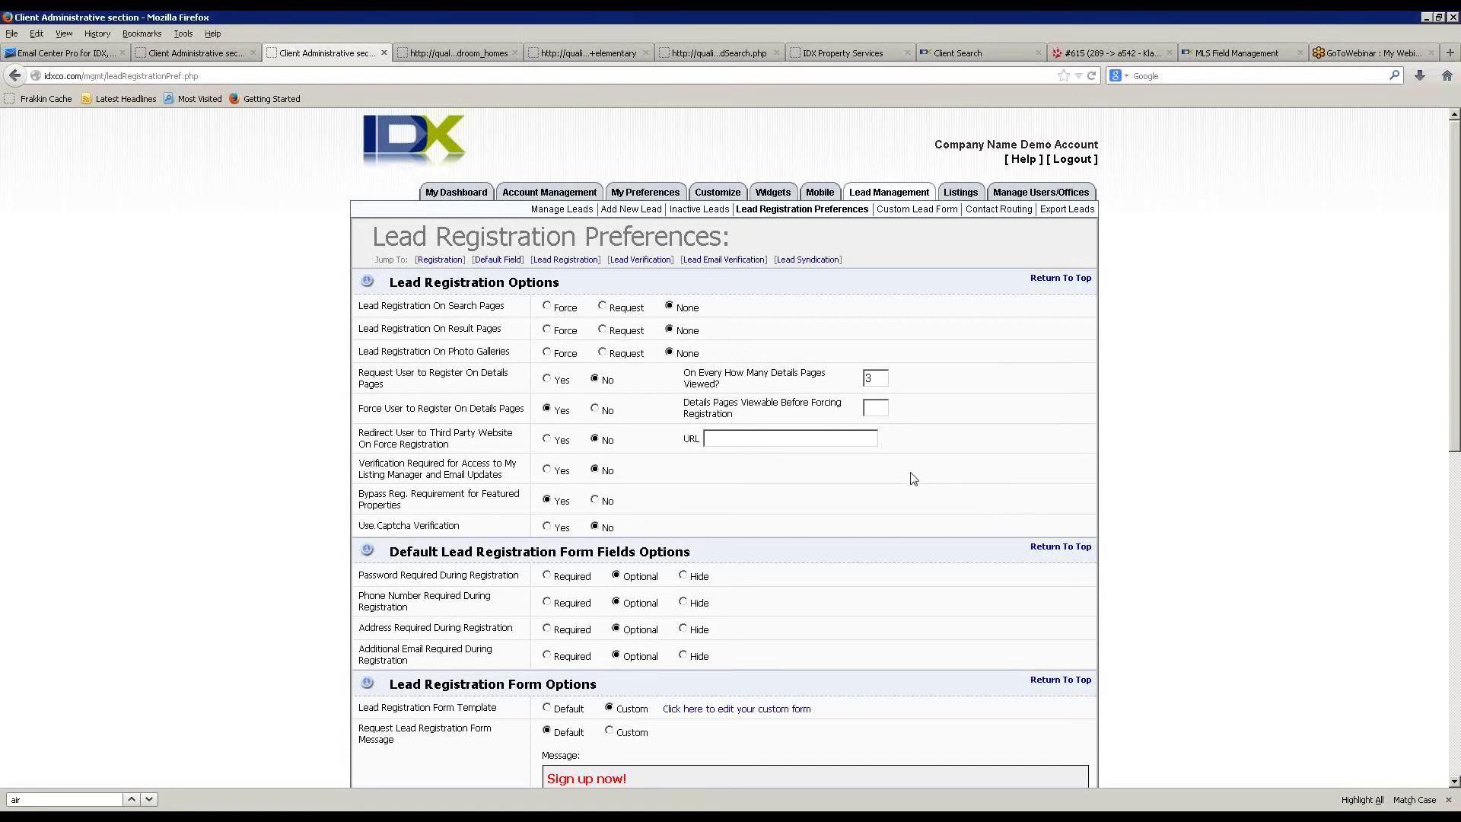
scroll(285, 546, down, 6)
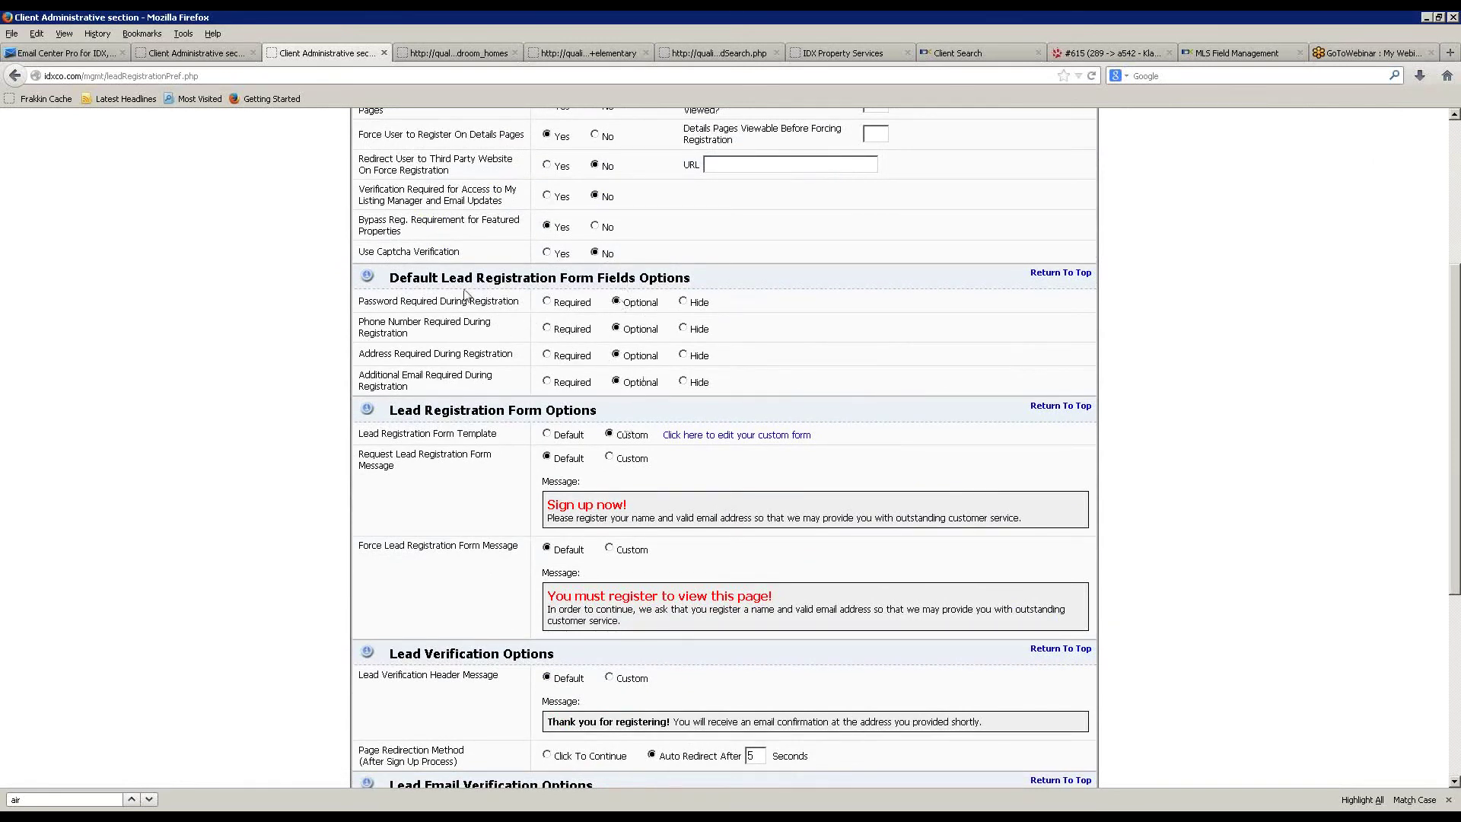
drag(359, 300, 860, 393)
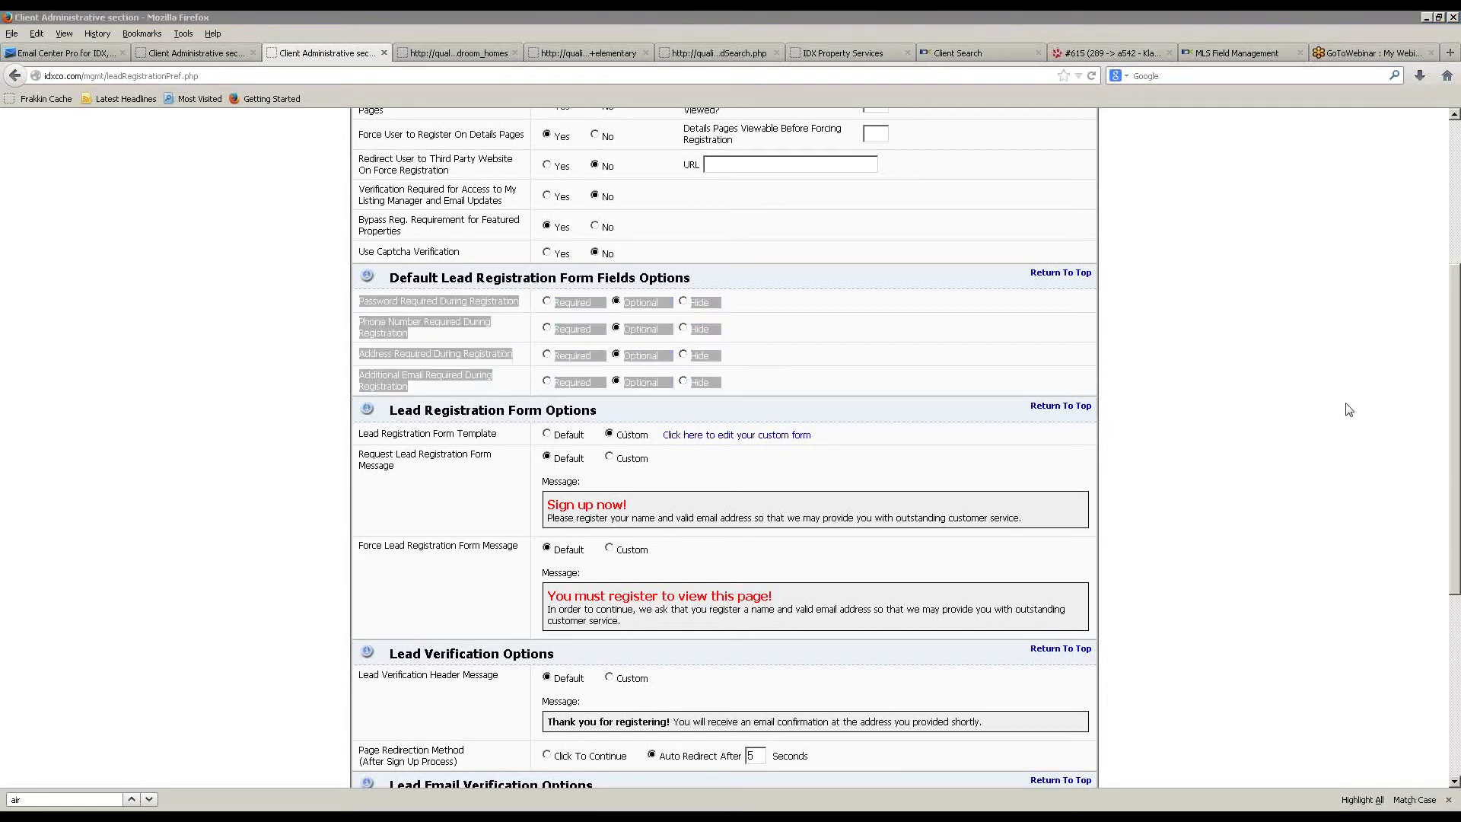
- Set the password and address fields to Hide in the default lead registration form fields
click(424, 316)
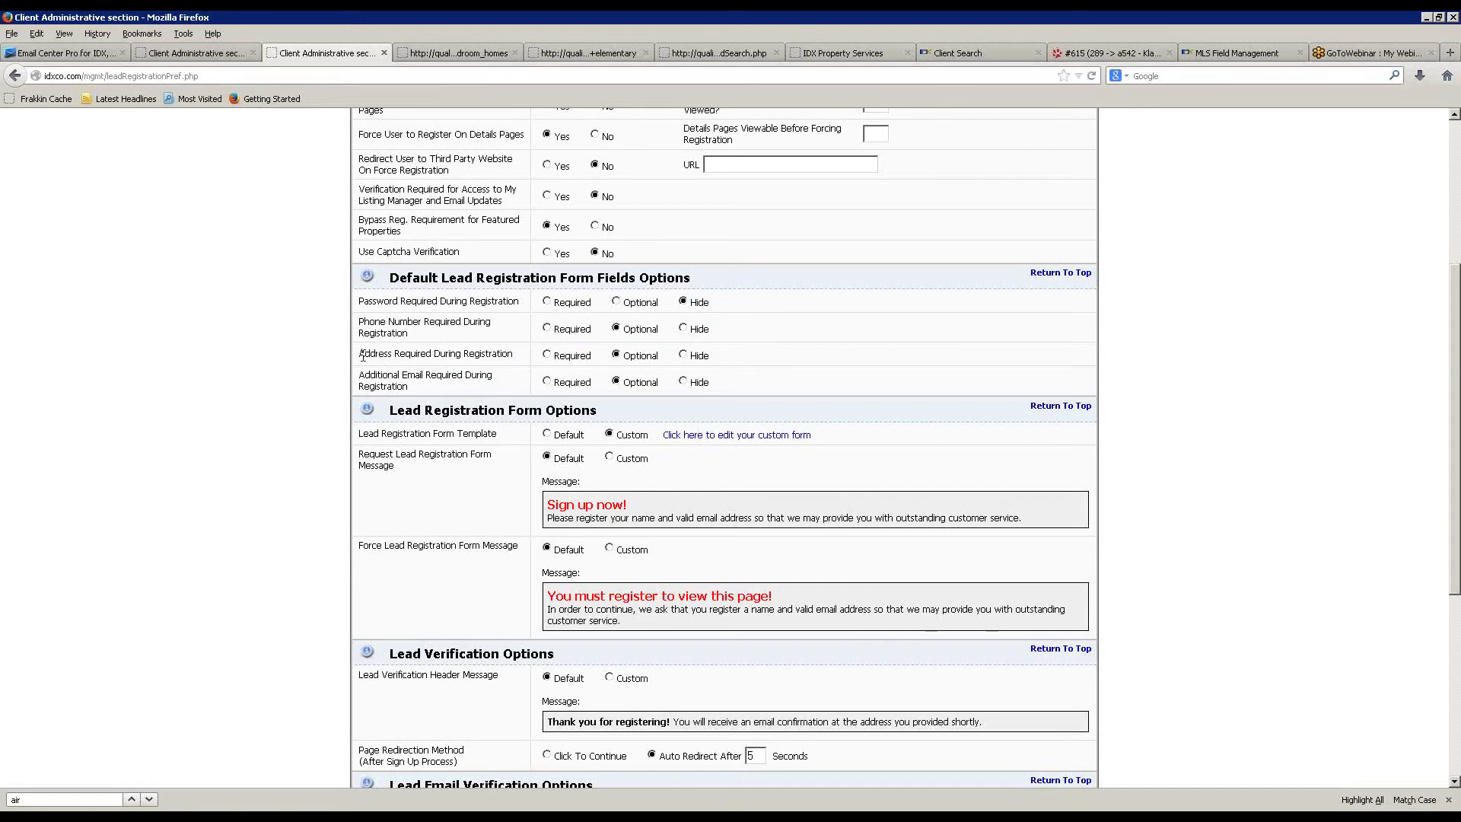
drag(362, 356, 390, 355)
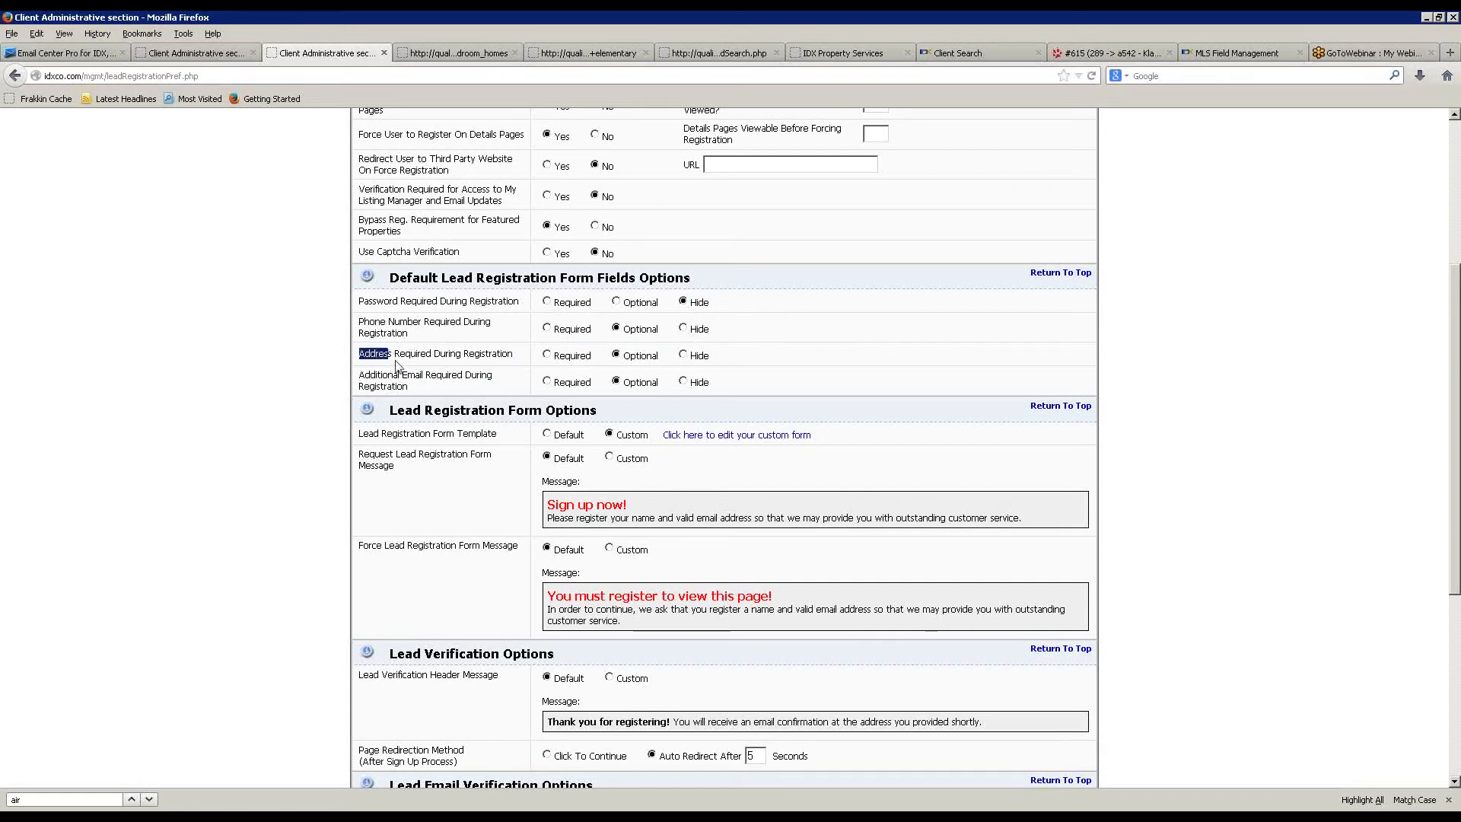
click(683, 355)
click(340, 364)
- Review the lead registration form template options and the lead verification options, highlighting their section headings
scroll(510, 497, down, 4)
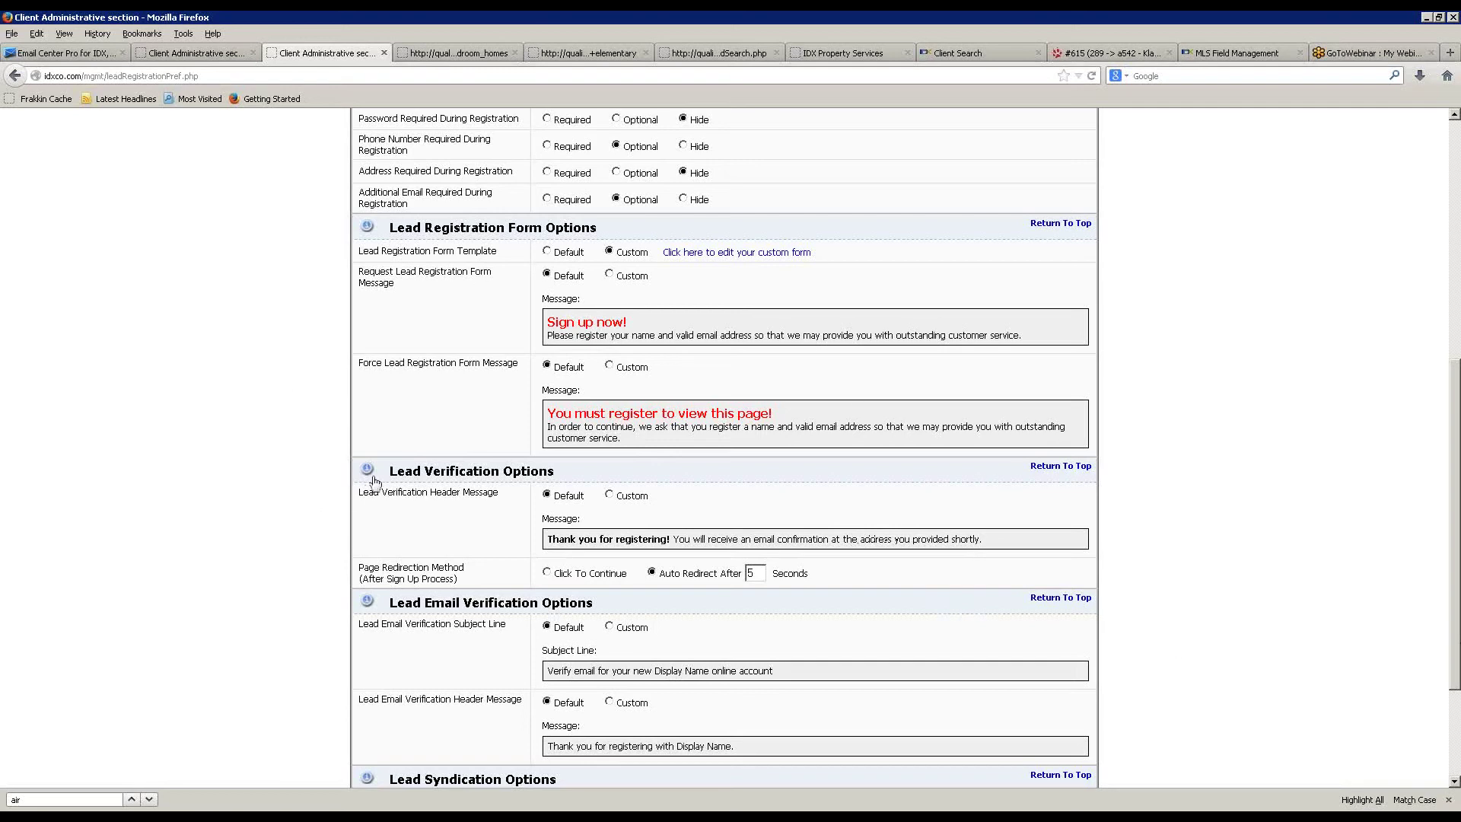
scroll(472, 530, down, 5)
scroll(472, 530, up, 15)
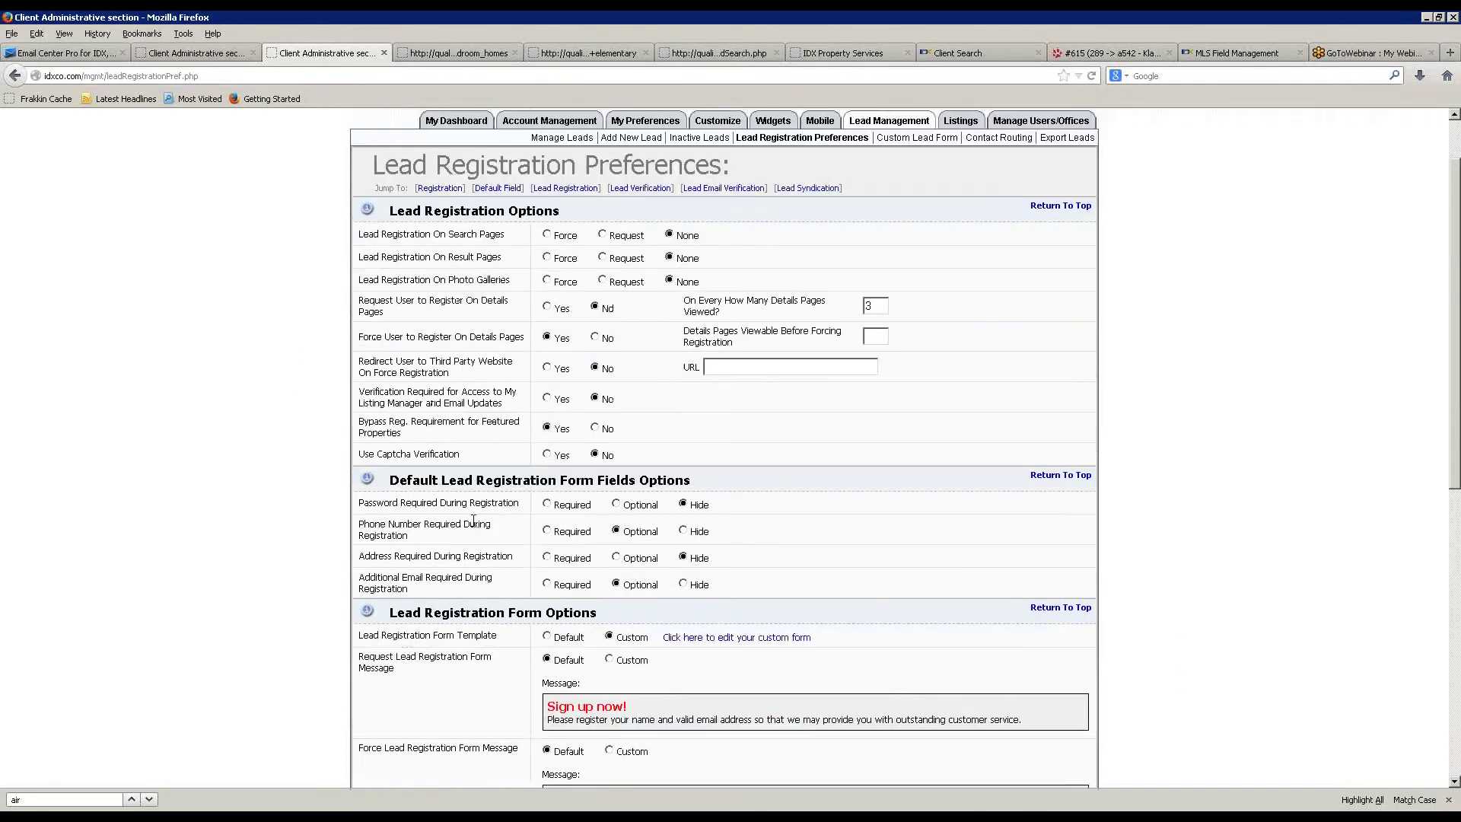
scroll(472, 530, down, 8)
drag(391, 341, 658, 362)
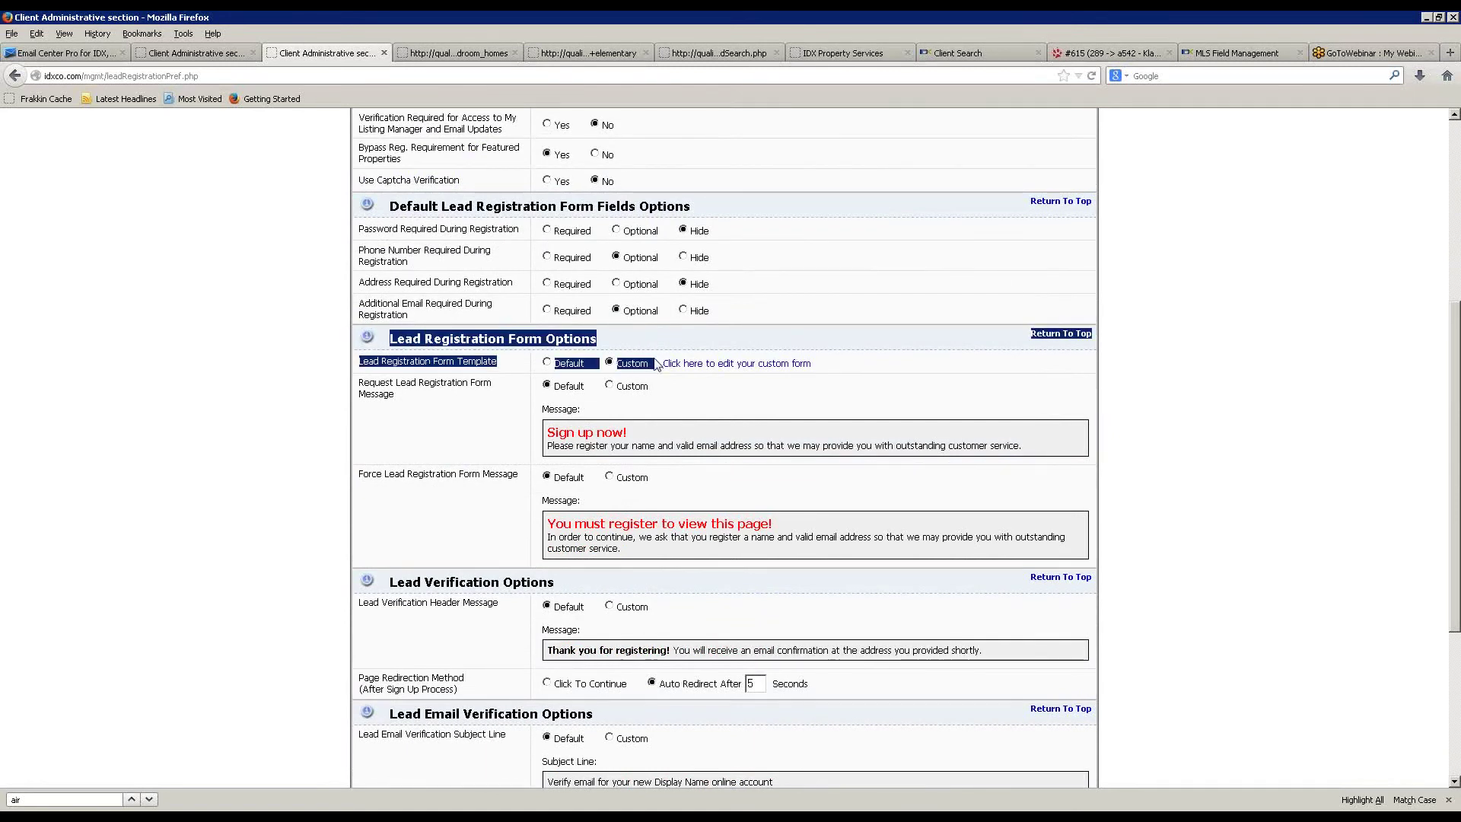
drag(586, 585, 432, 584)
click(395, 593)
scroll(280, 586, down, 5)
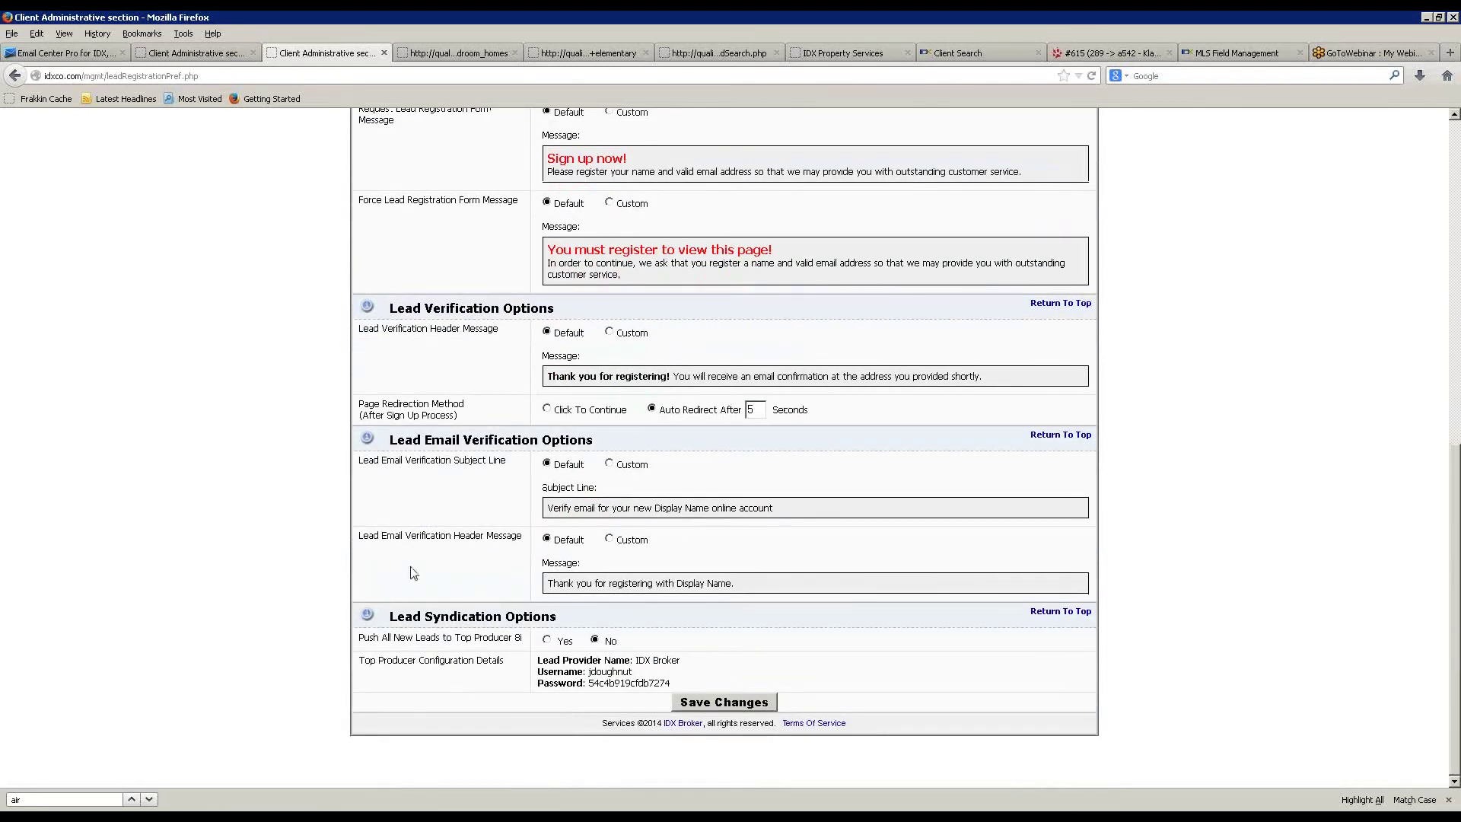
- Highlight the lead email verification options and the lead syndication options
drag(390, 440, 594, 441)
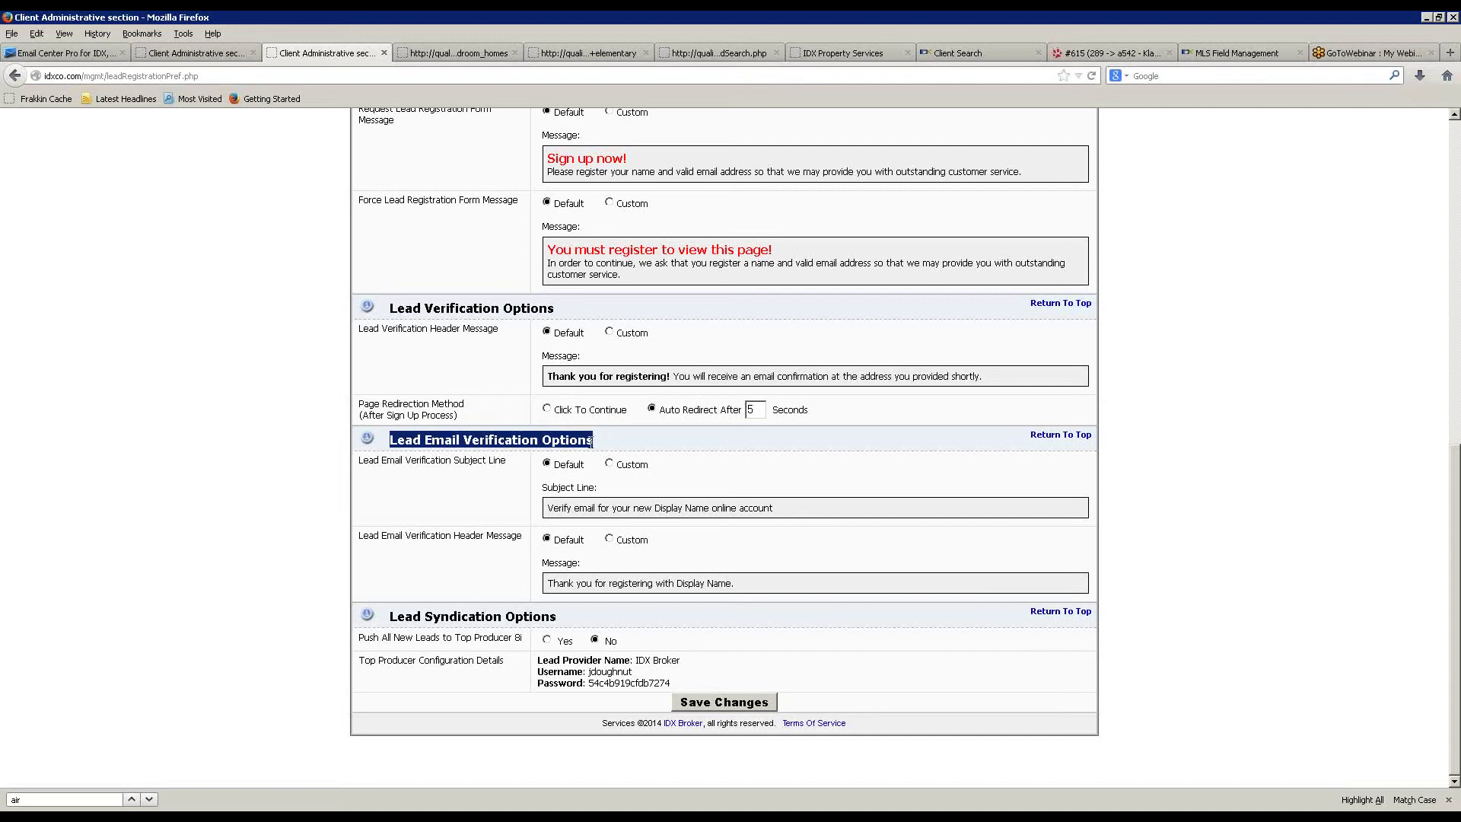
click(607, 618)
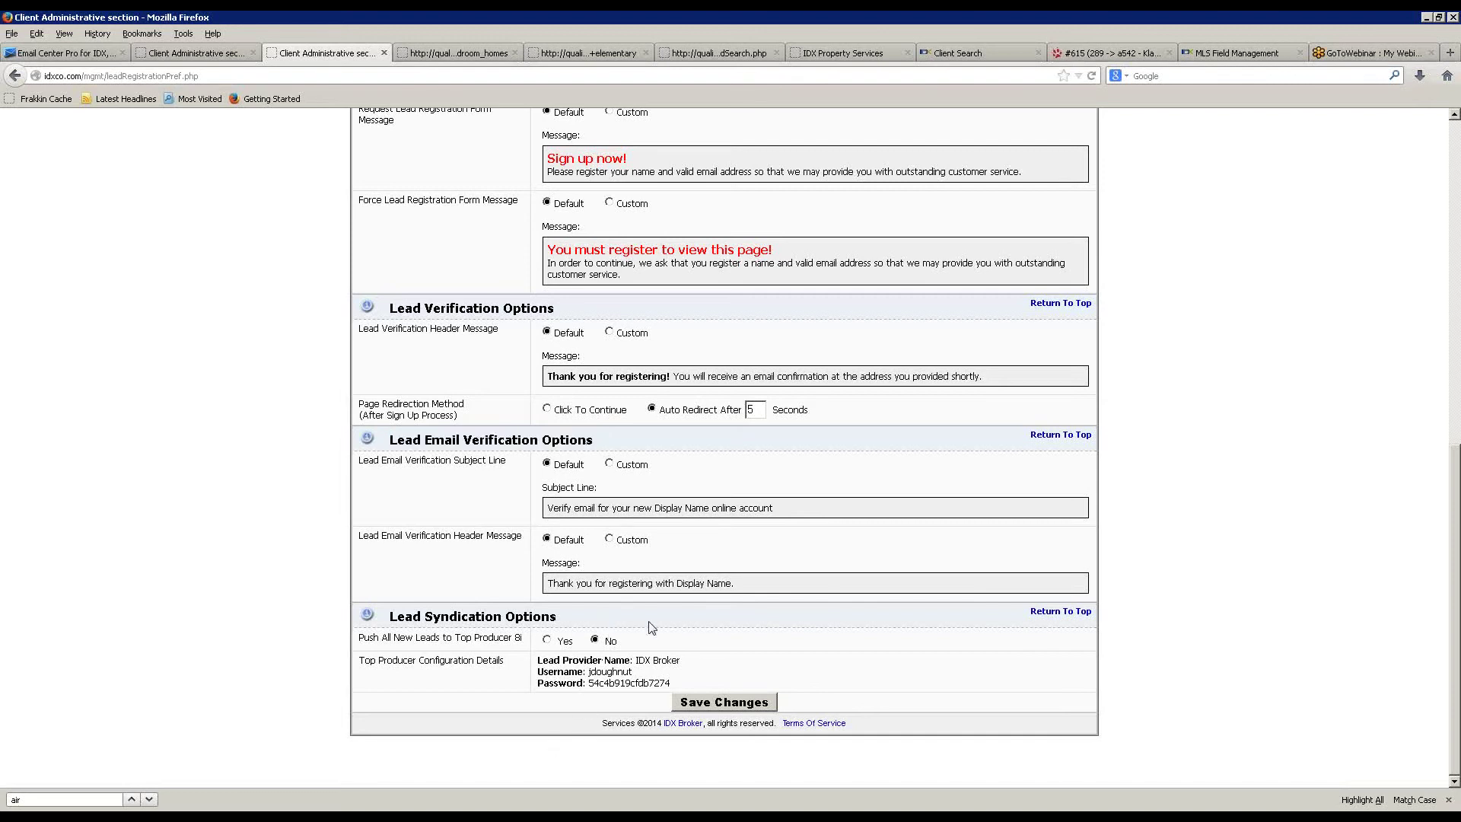
drag(362, 617, 516, 618)
click(574, 628)
triple_click(559, 620)
click(417, 685)
- Open the Custom Lead Form builder and examine the input types, size and max length settings for a new field
scroll(431, 710, up, 6)
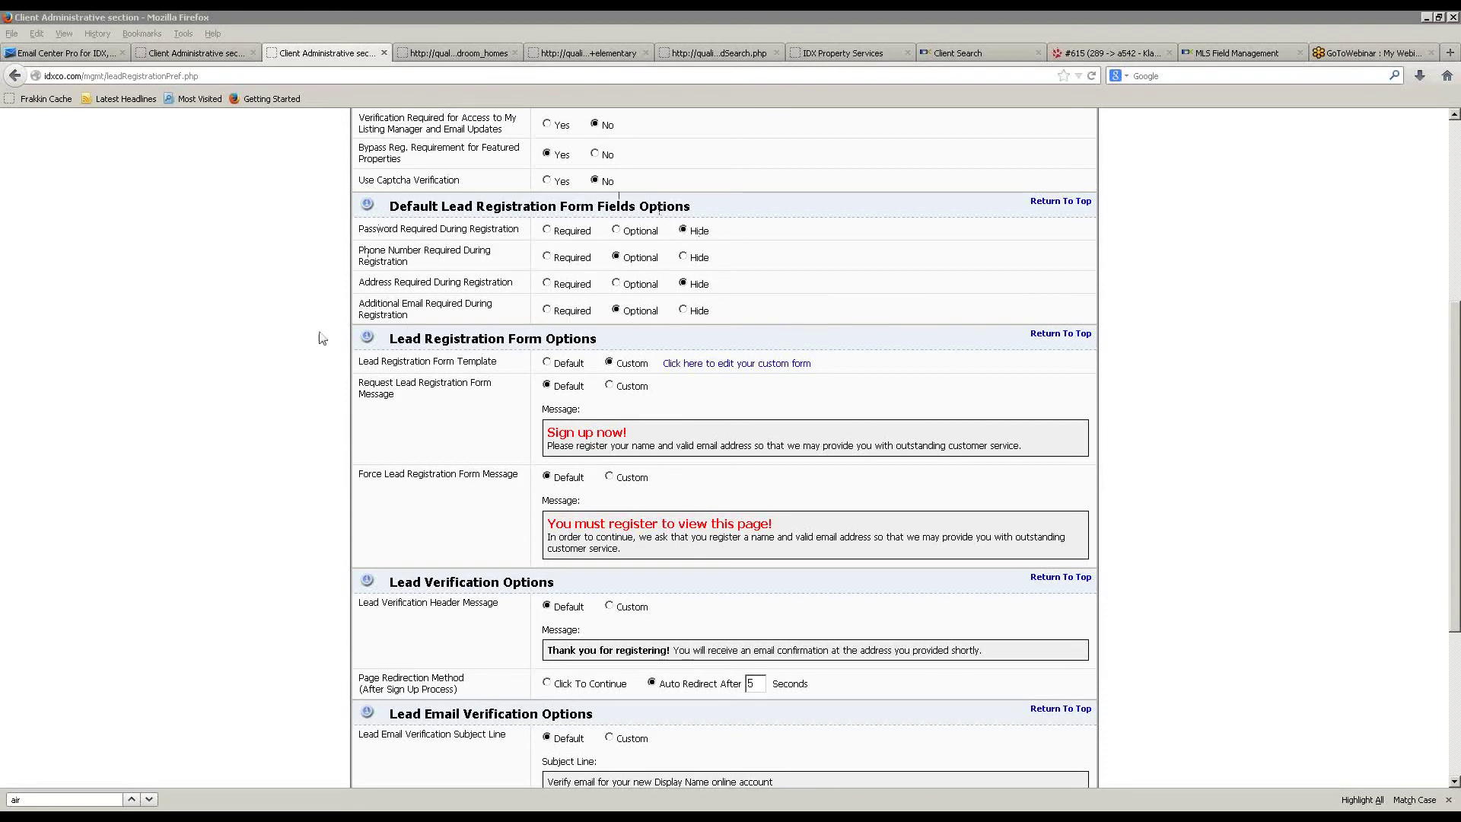
scroll(317, 350, up, 1)
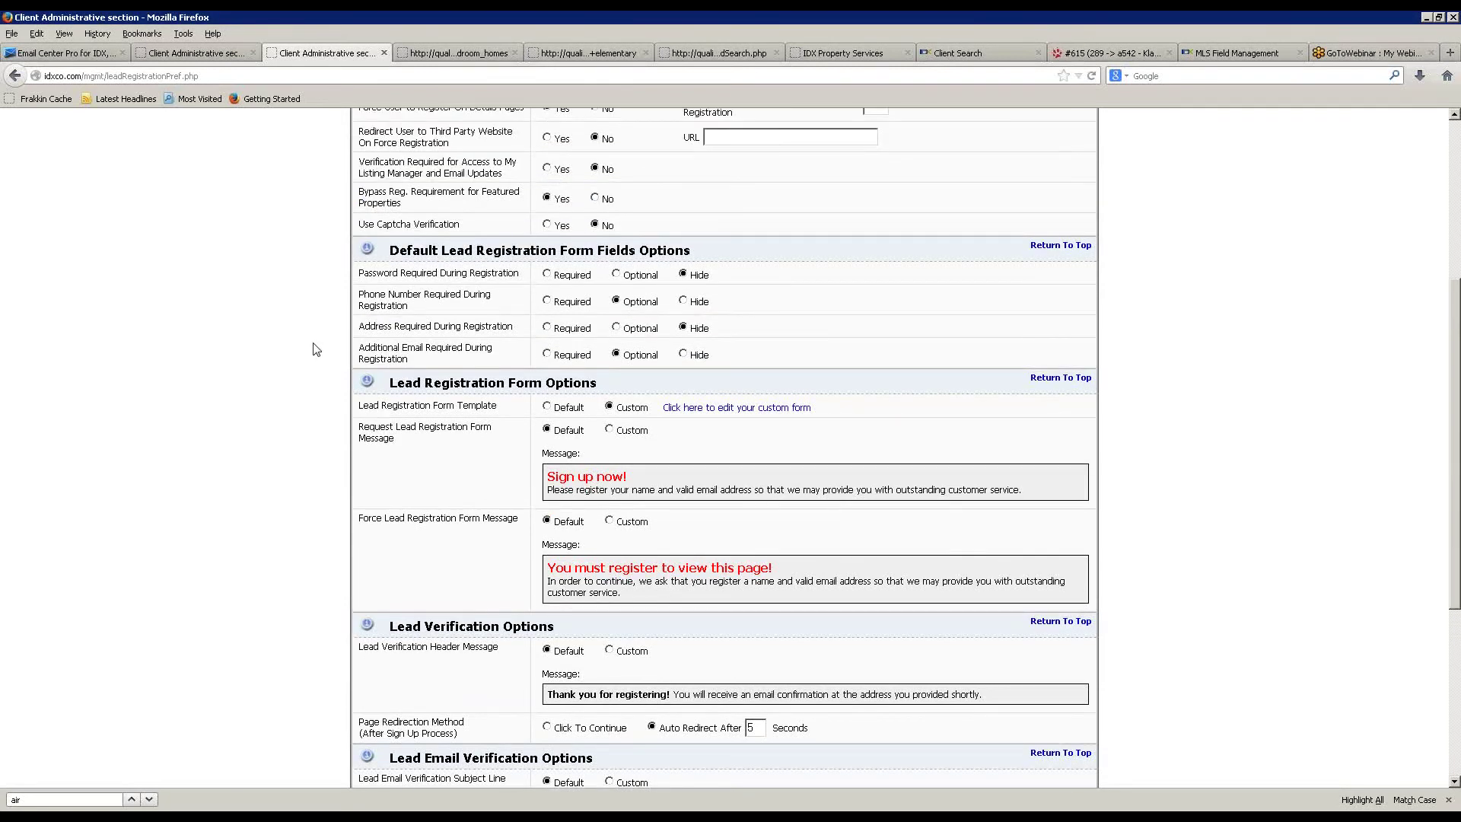
scroll(317, 350, up, 7)
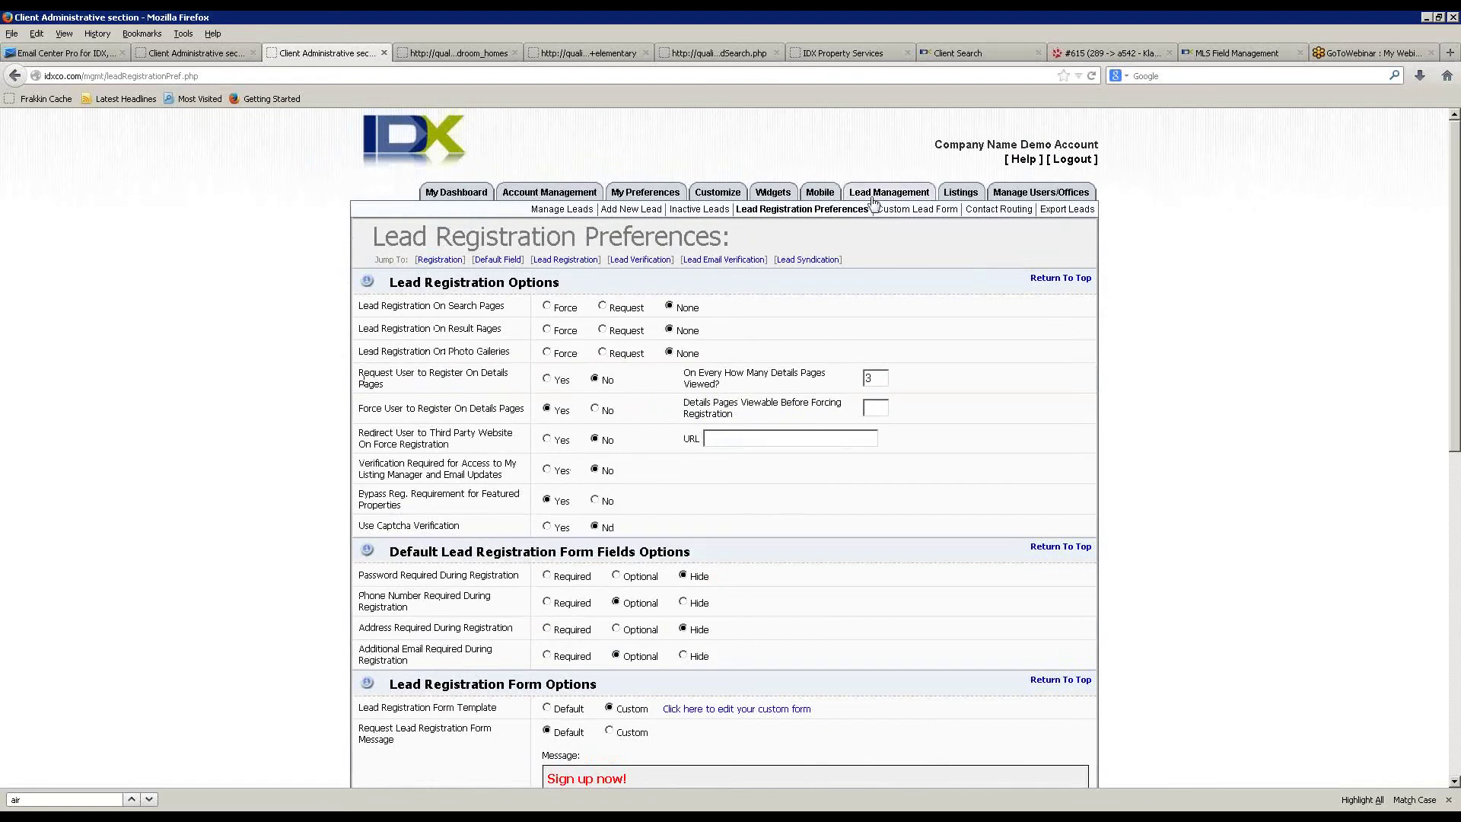
click(932, 212)
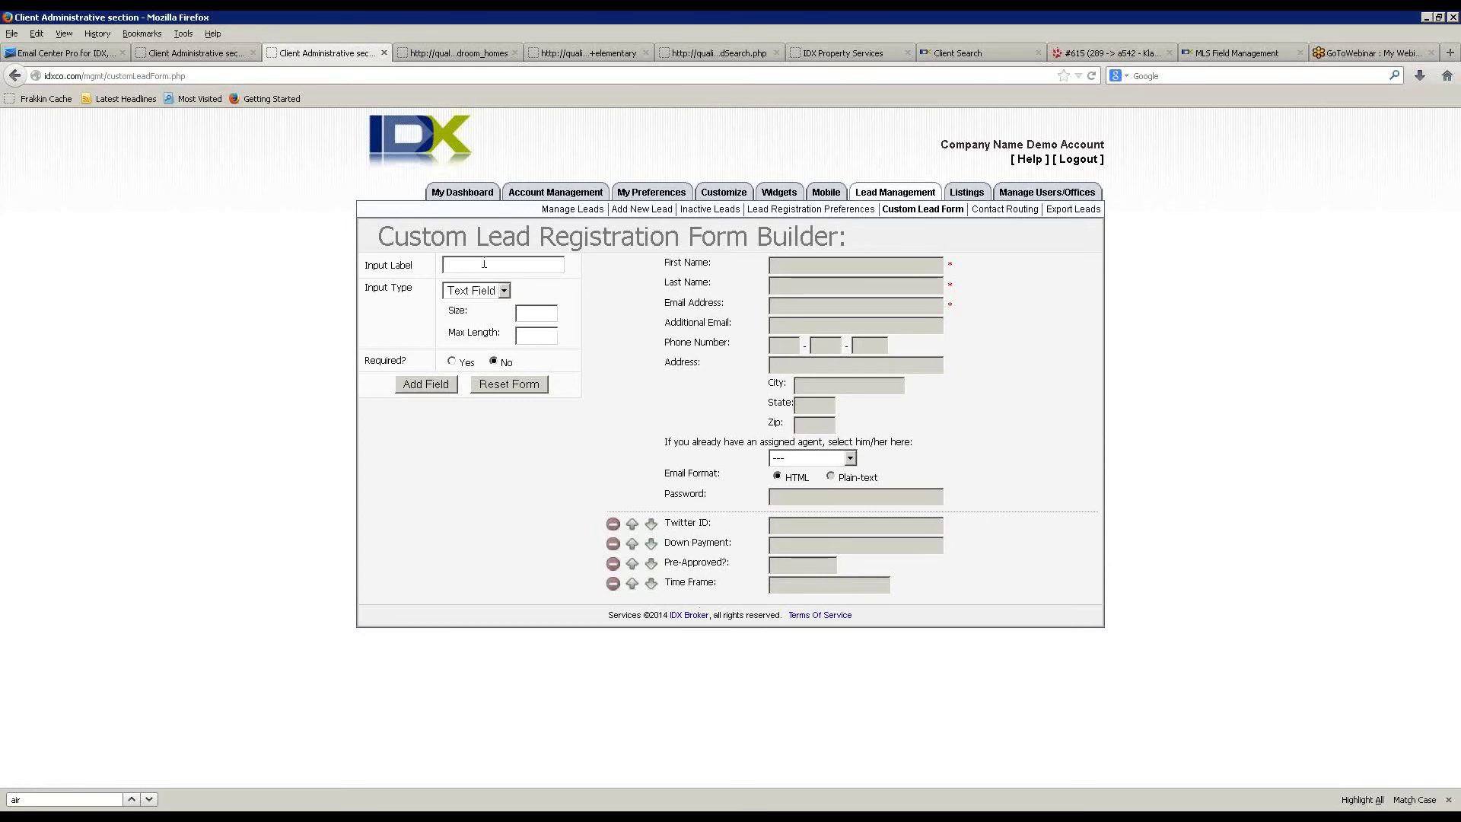
click(500, 291)
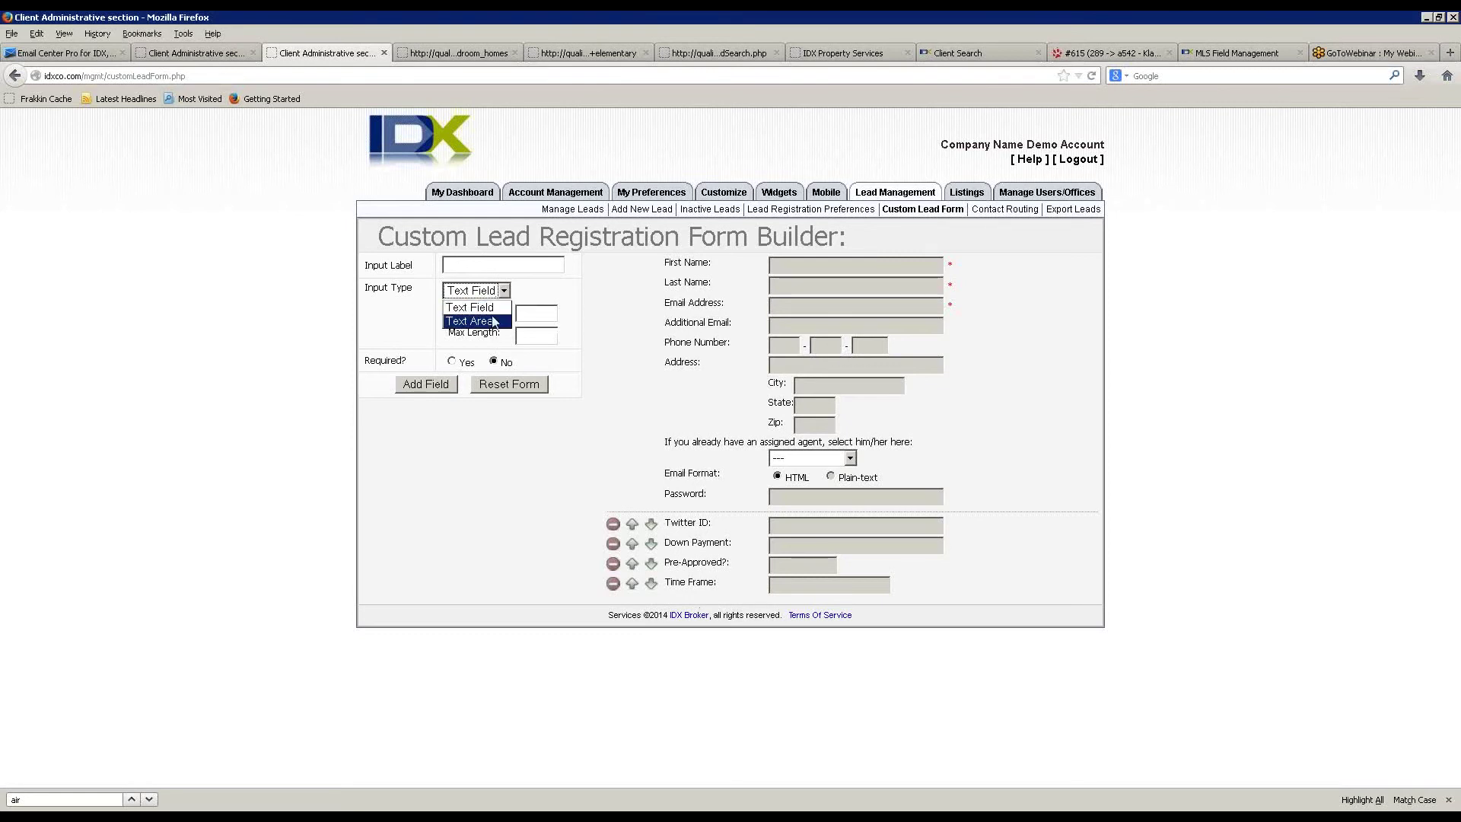
click(527, 314)
click(532, 331)
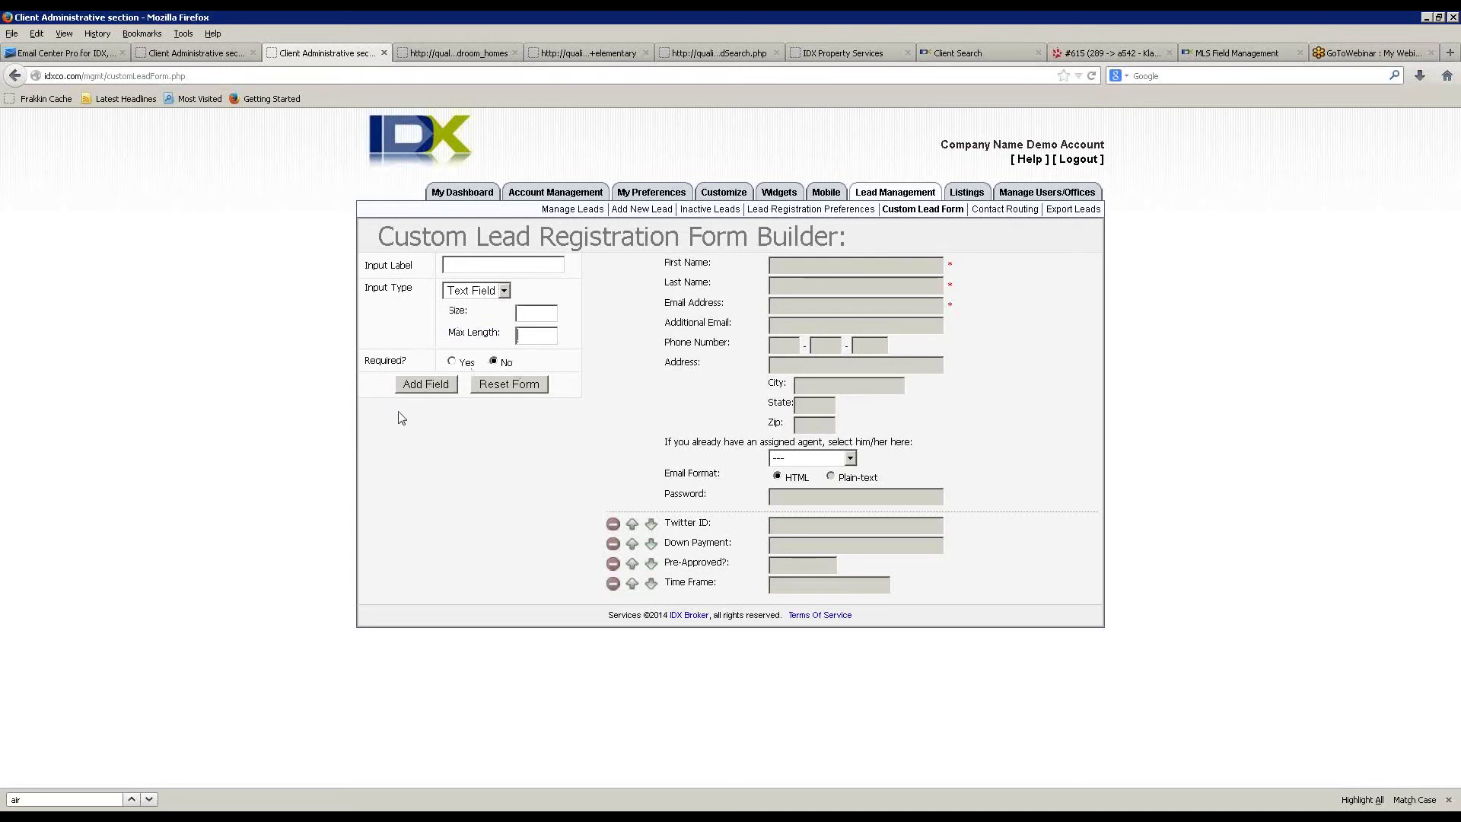
- Open Contact Routing and try Core Fields routing, exploring a new contact route by city with Alarka, NC and by county
click(994, 218)
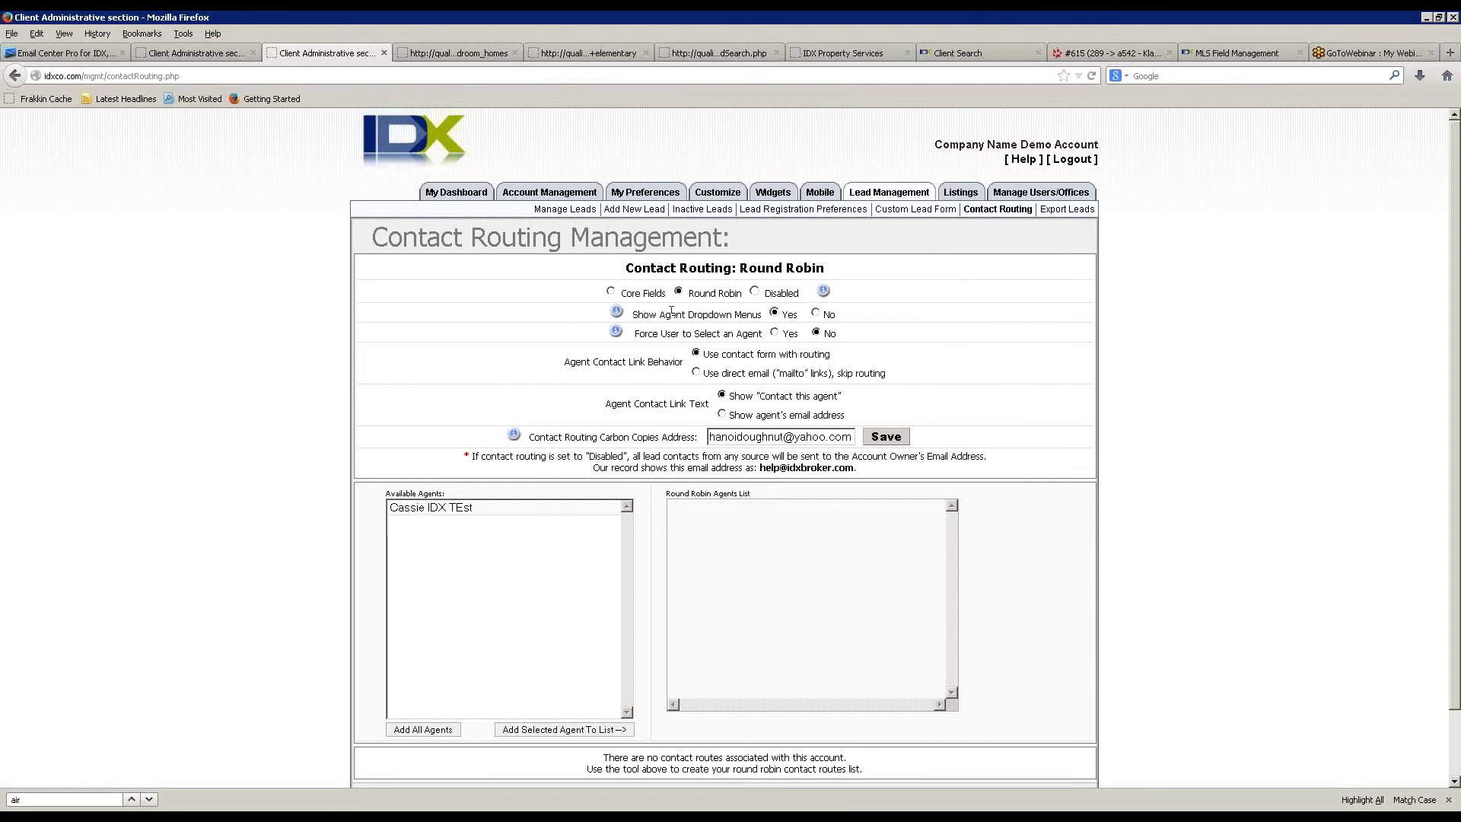
click(610, 291)
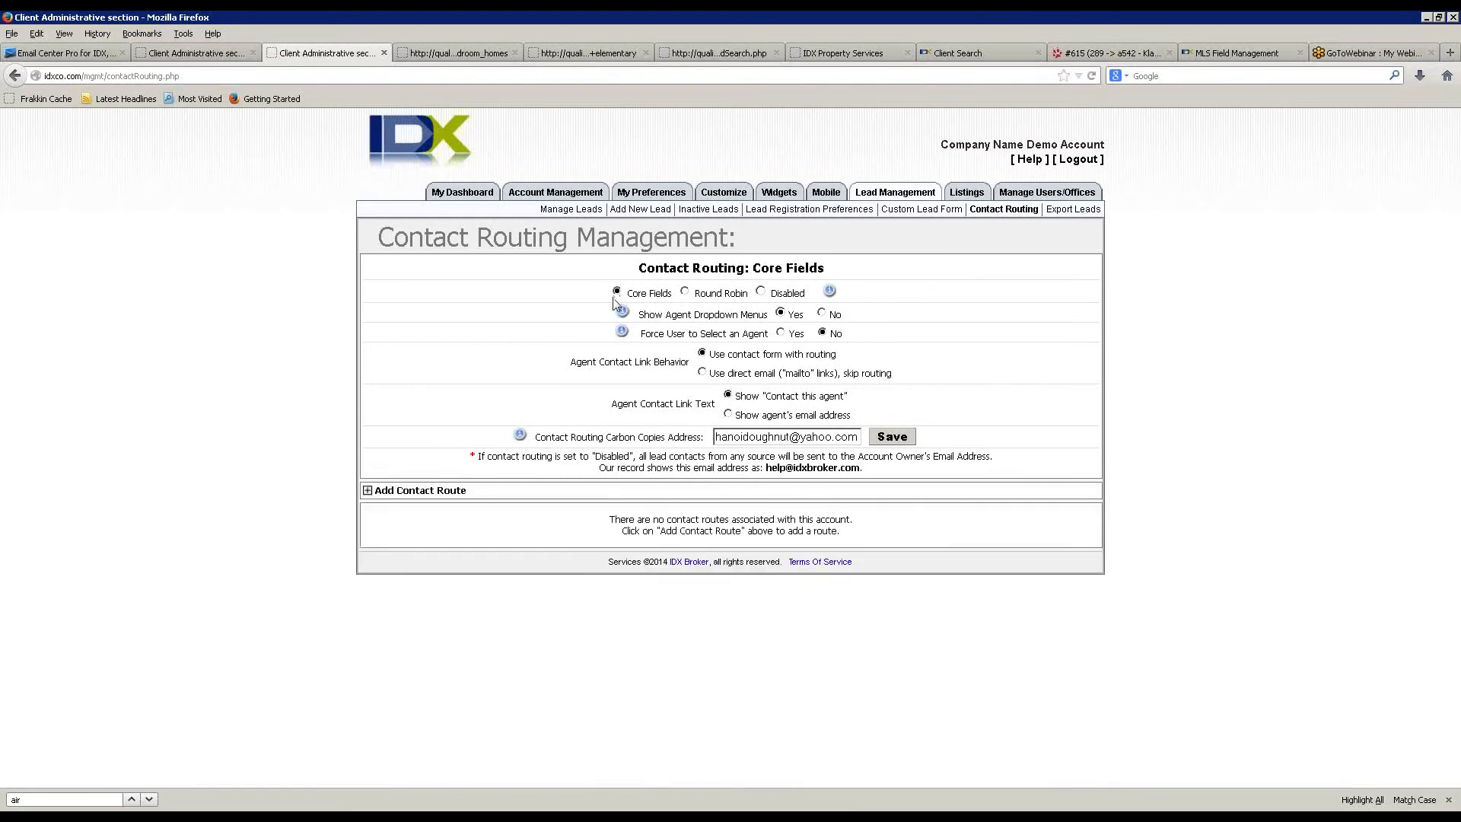
click(391, 492)
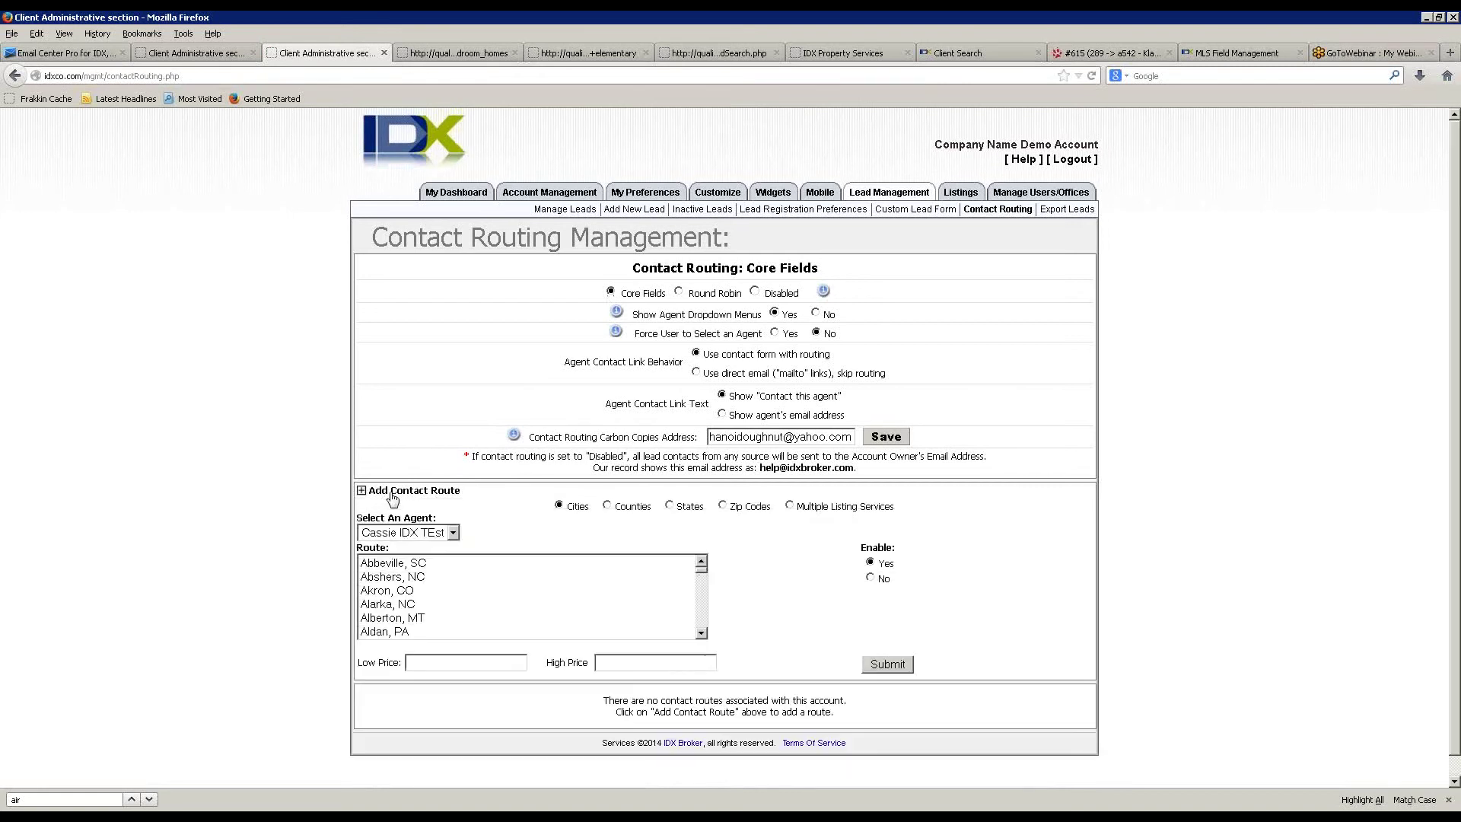
click(461, 605)
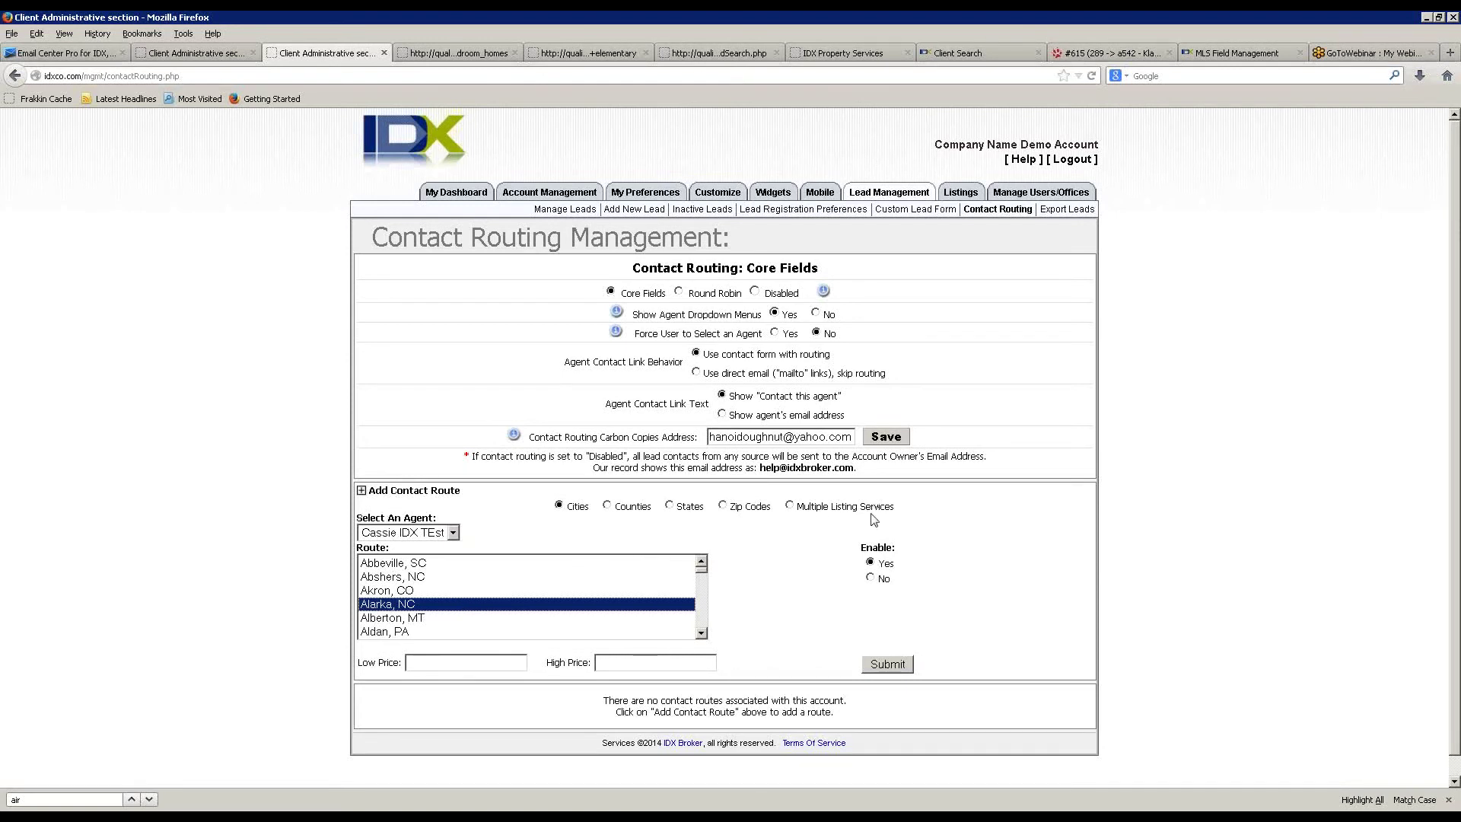
click(606, 505)
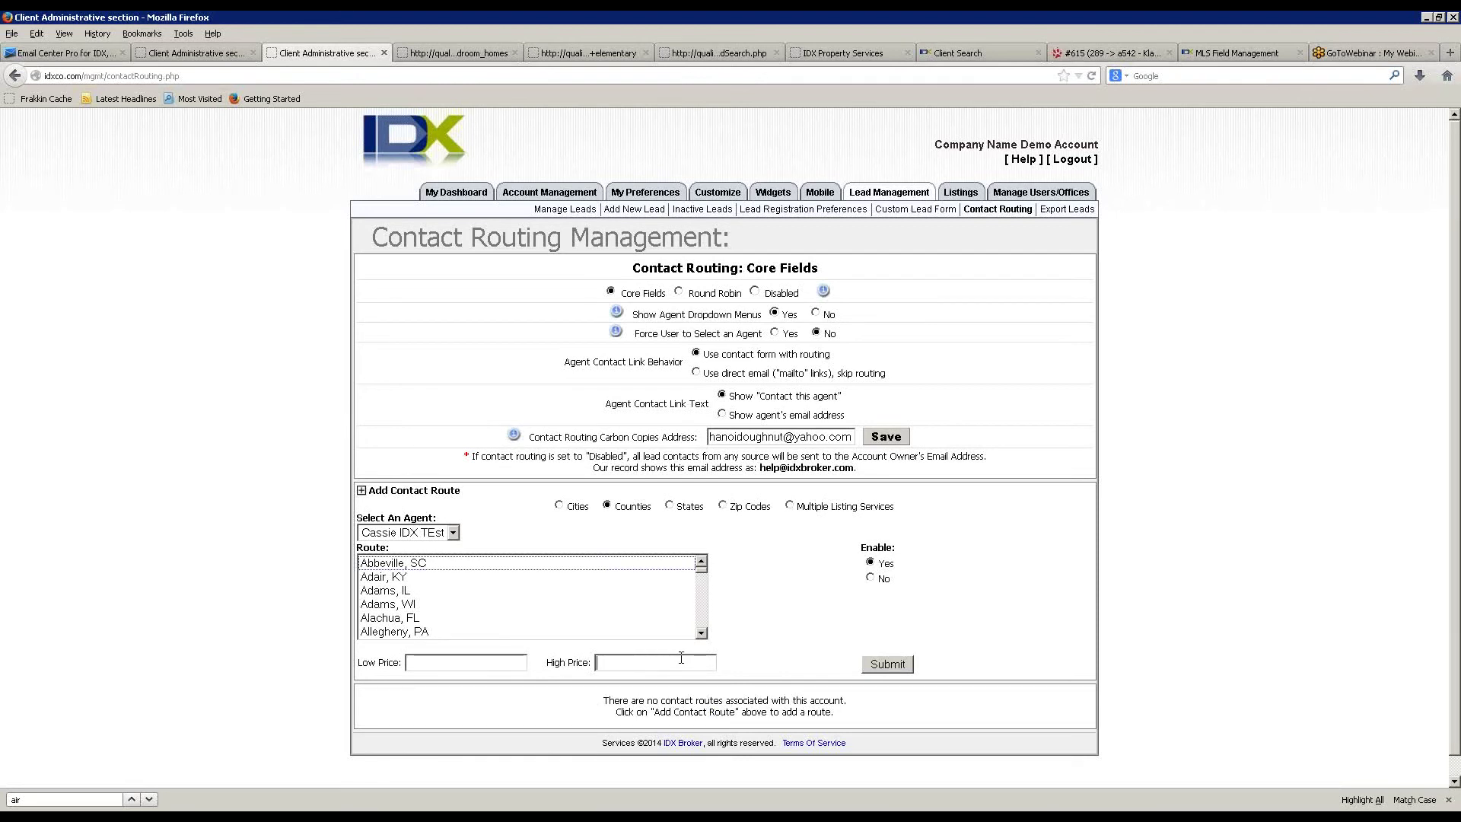
click(681, 657)
- Switch contact routing to Round Robin and finally to Disabled
click(678, 293)
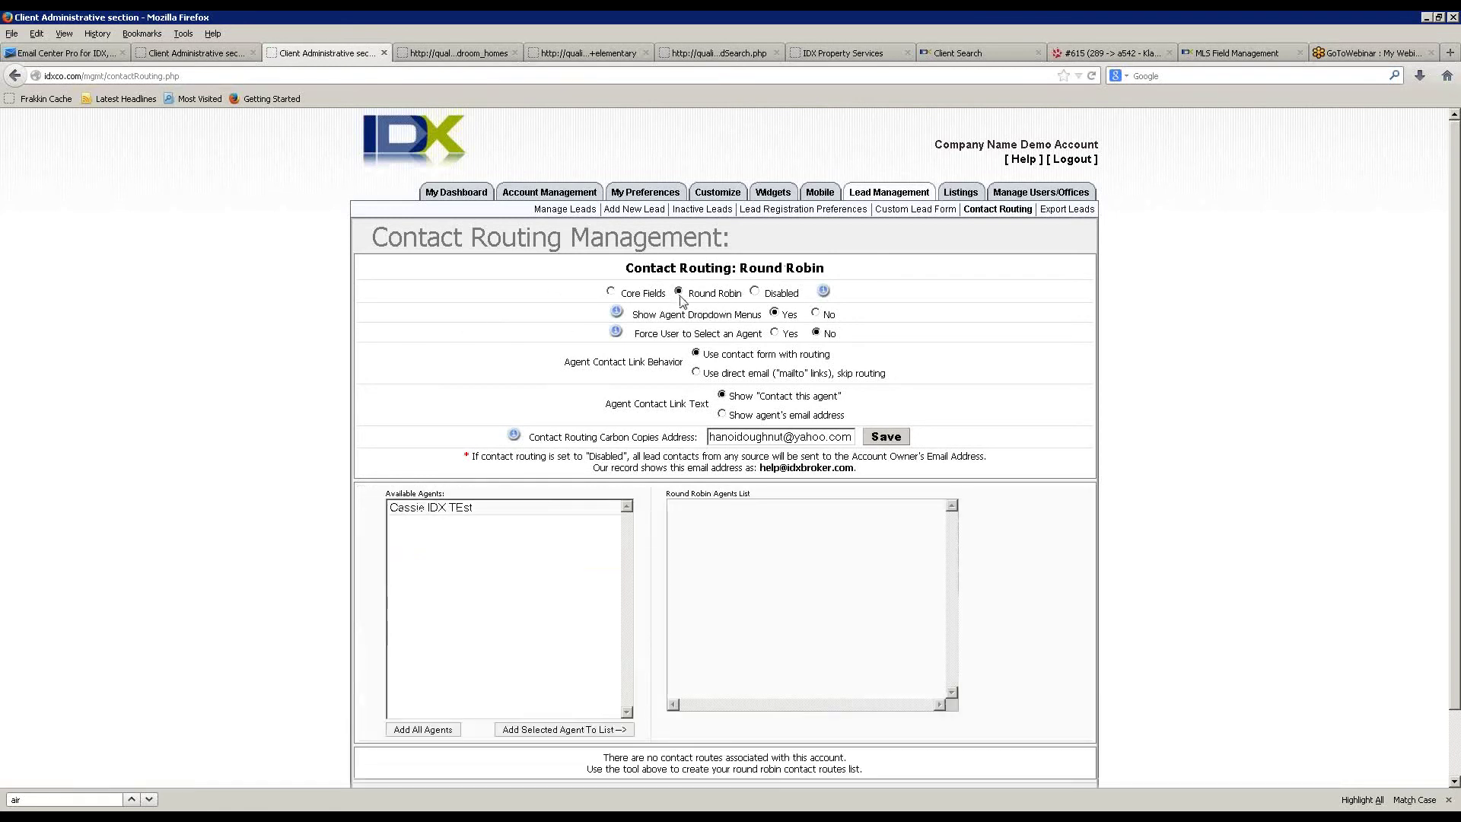
click(755, 292)
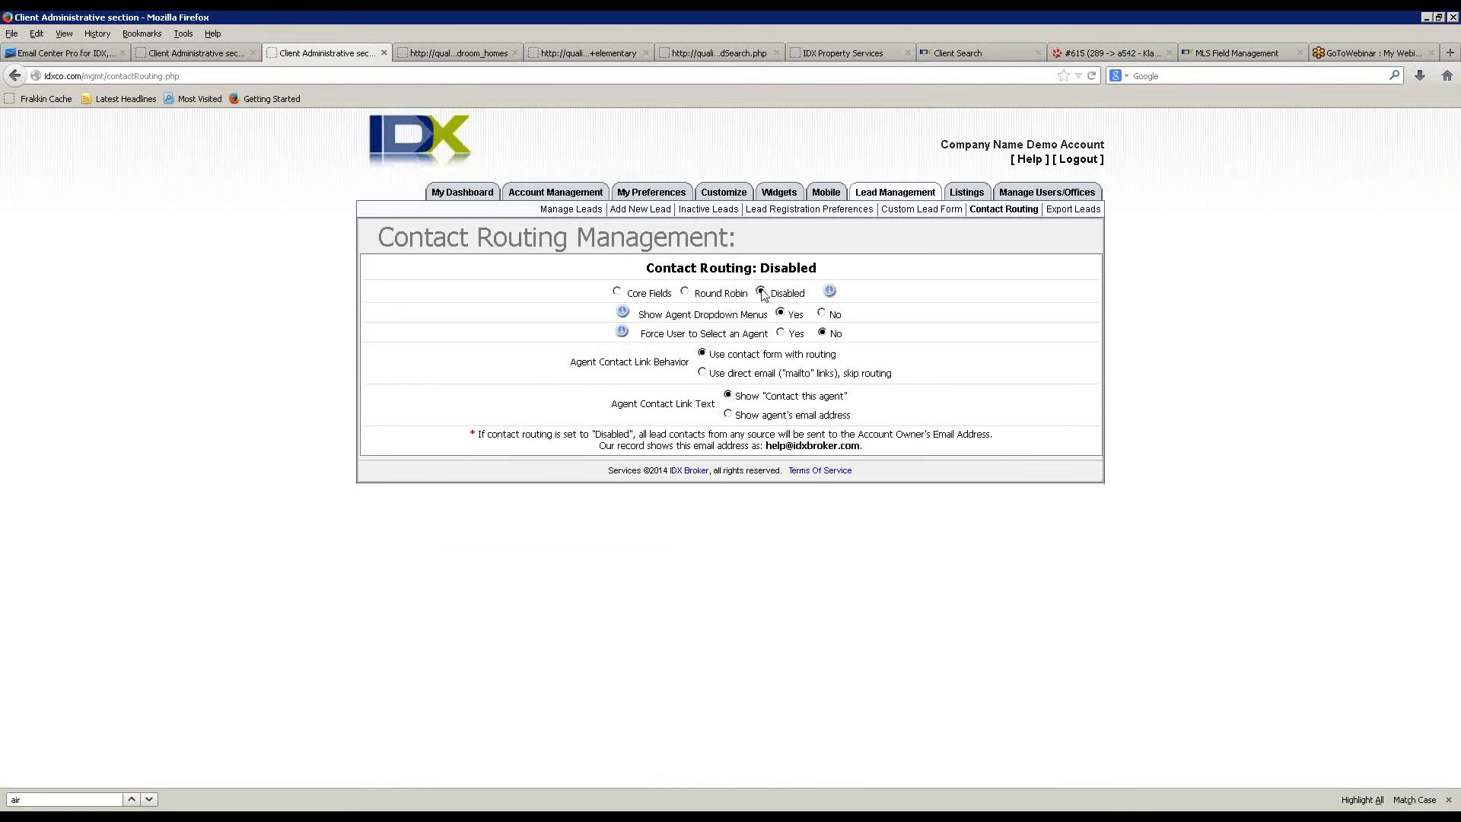
- Open Export Leads and examine the subscribe date and login date filters
click(1086, 213)
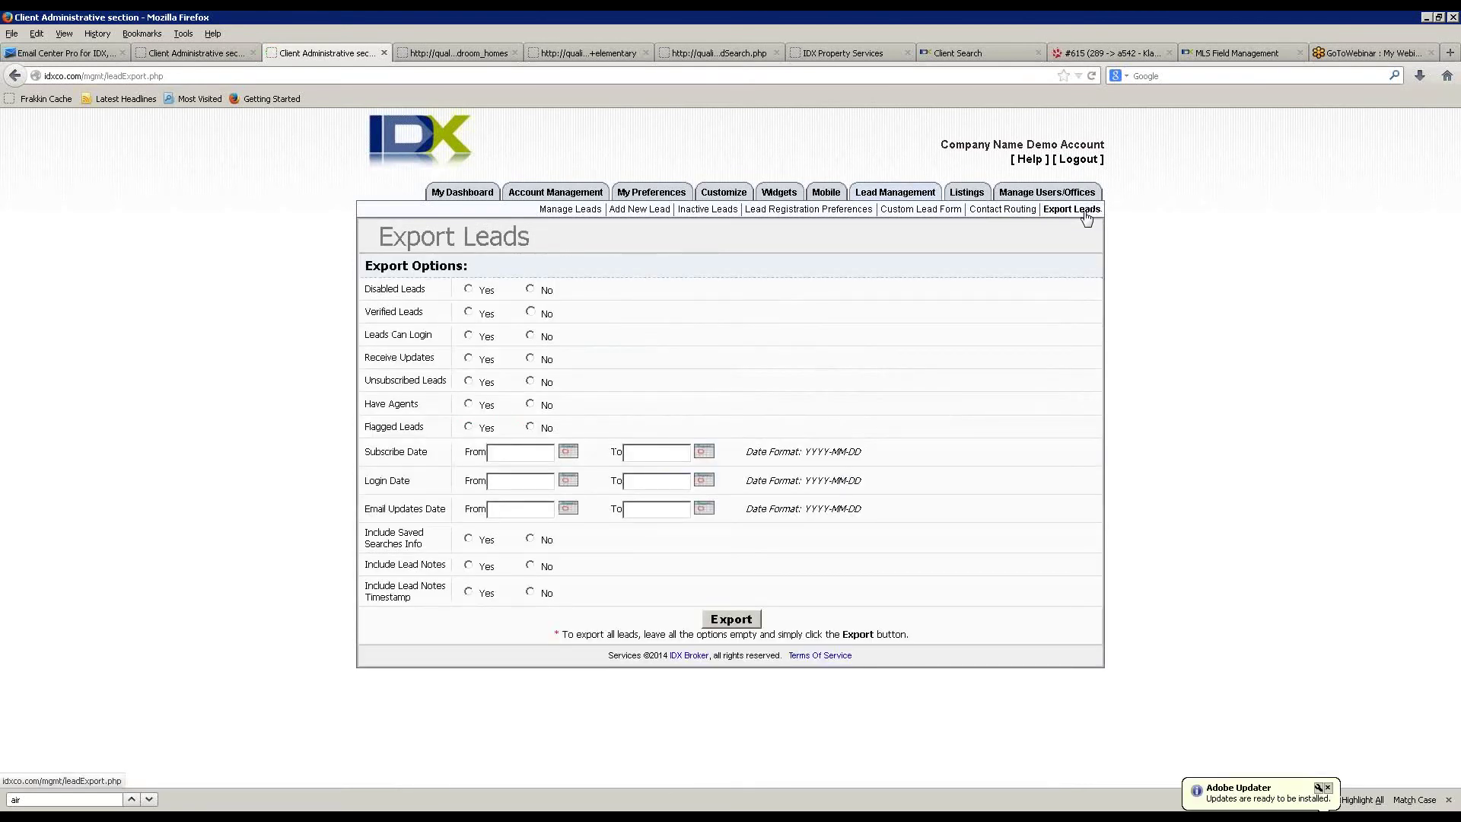
click(512, 454)
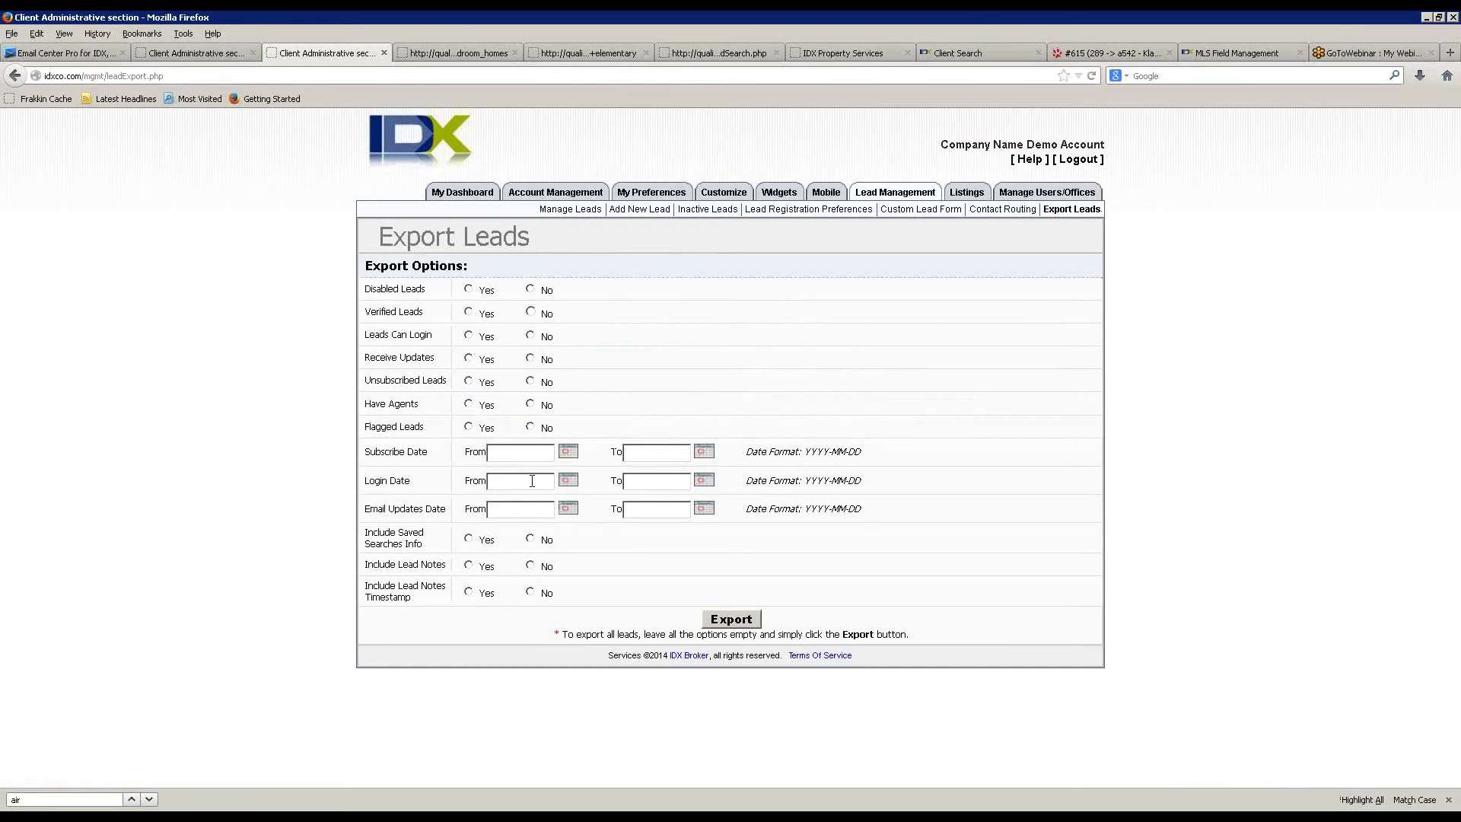
click(657, 485)
- Open active listing A1864941 for editing and set both Display As Featured and Display On Slideshow to No
click(978, 197)
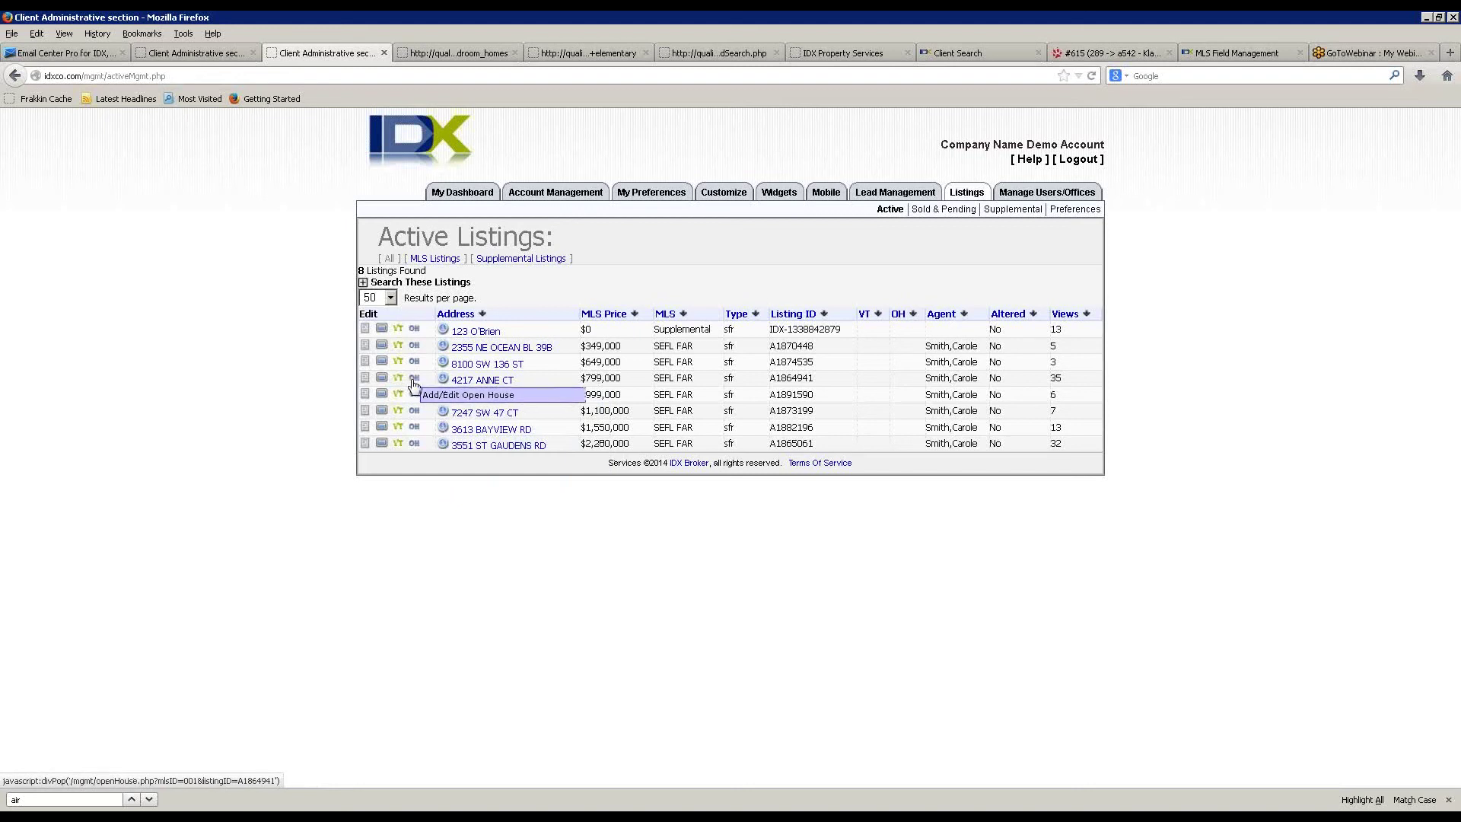
click(366, 379)
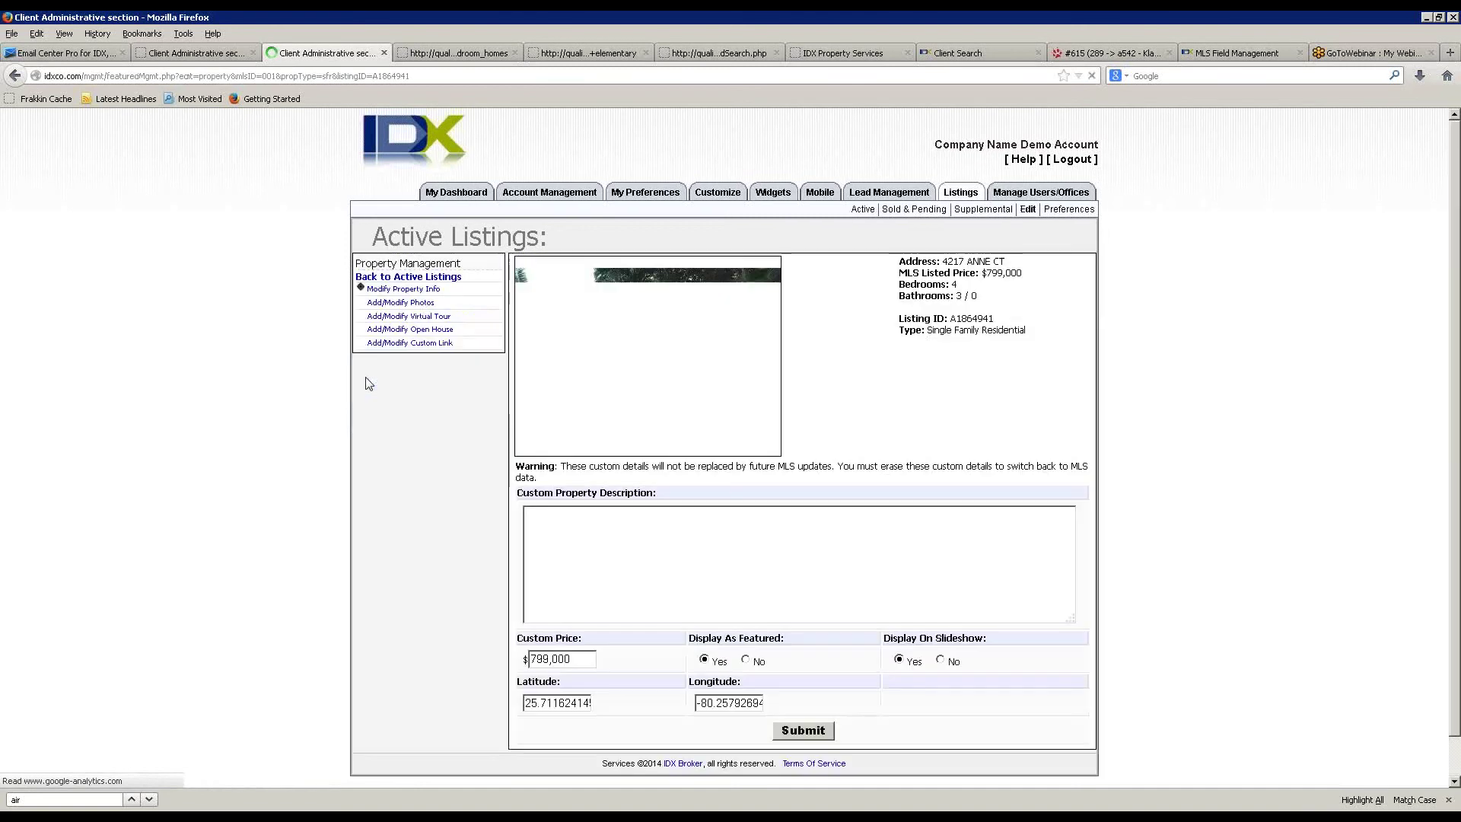
click(623, 538)
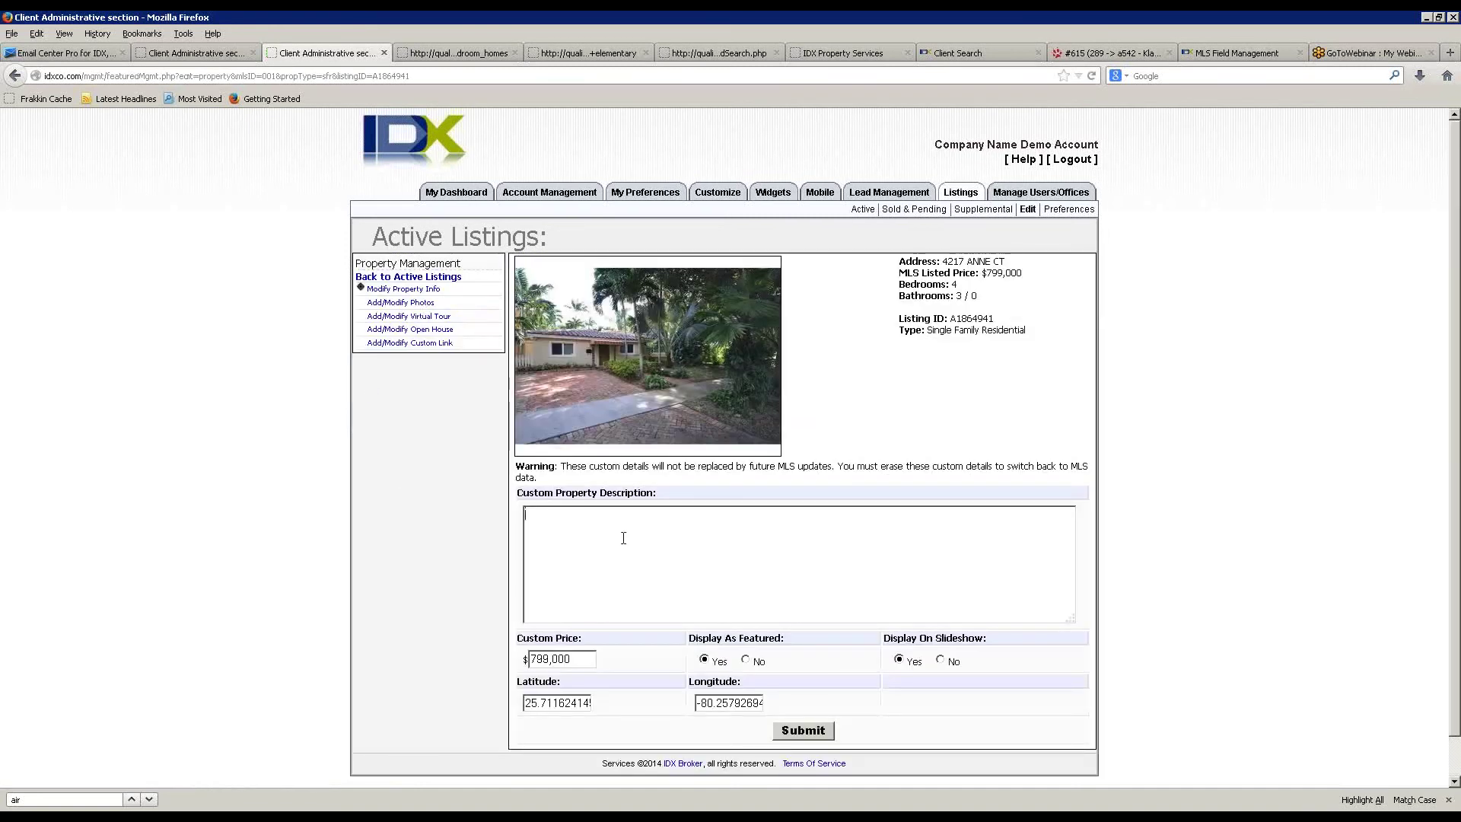
click(576, 660)
click(746, 660)
click(941, 660)
- View the listing's custom link settings and close them without entering anything
click(436, 344)
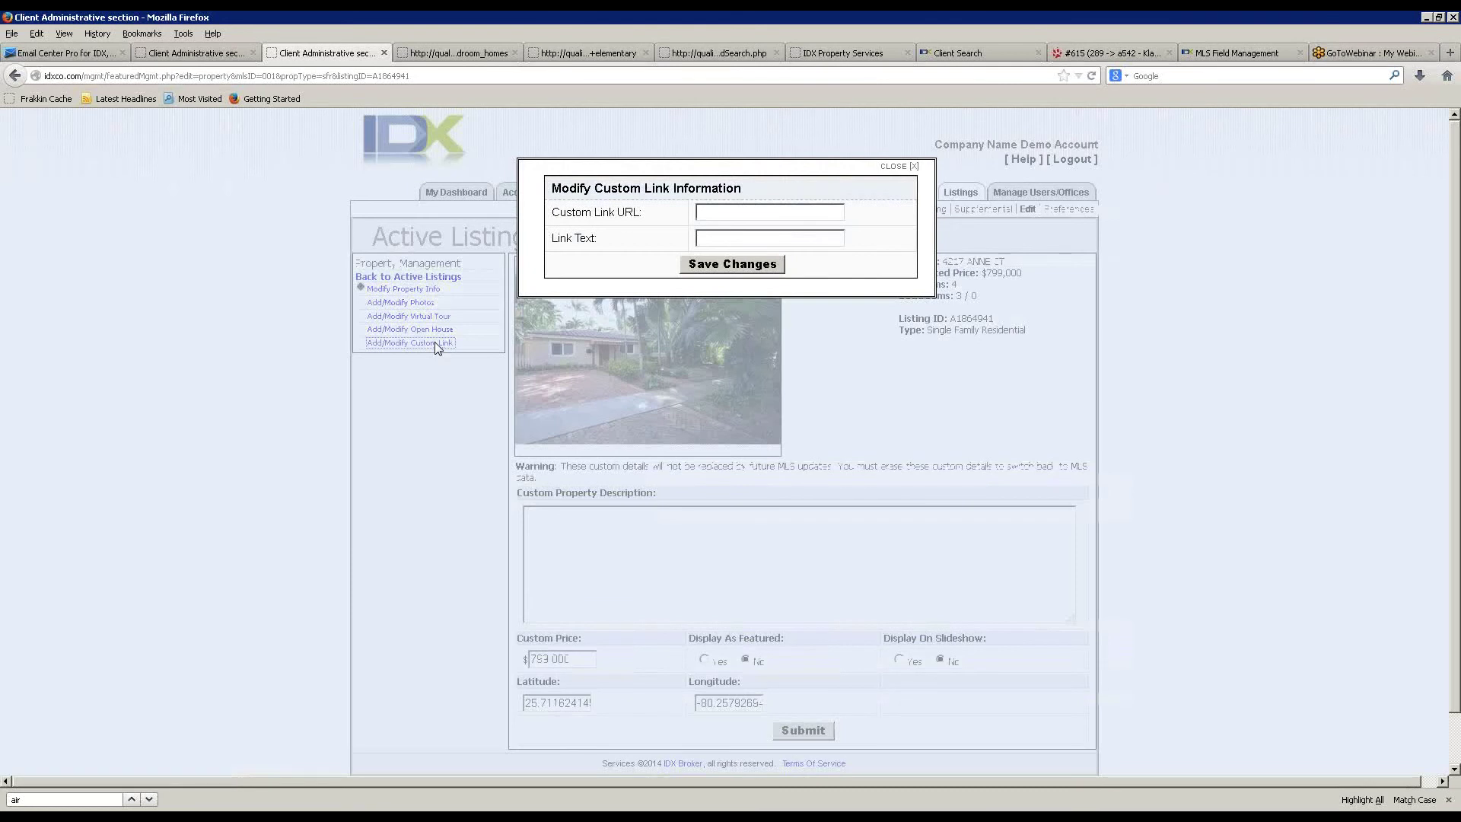
click(723, 213)
click(898, 166)
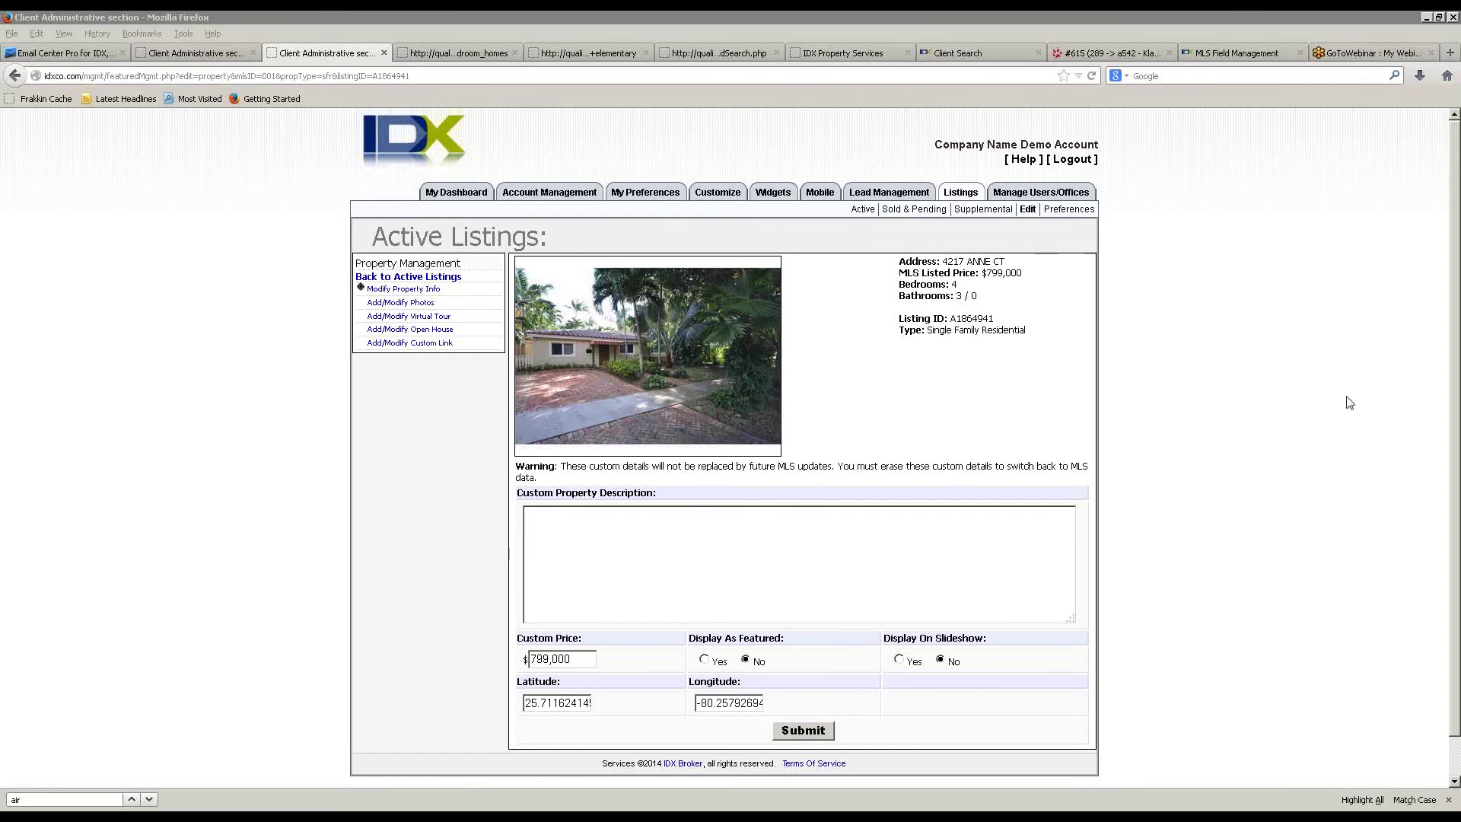
- Open user and office management and go to the page for adding a new user
mouse_move(1061, 194)
mouse_move(960, 196)
click(1036, 196)
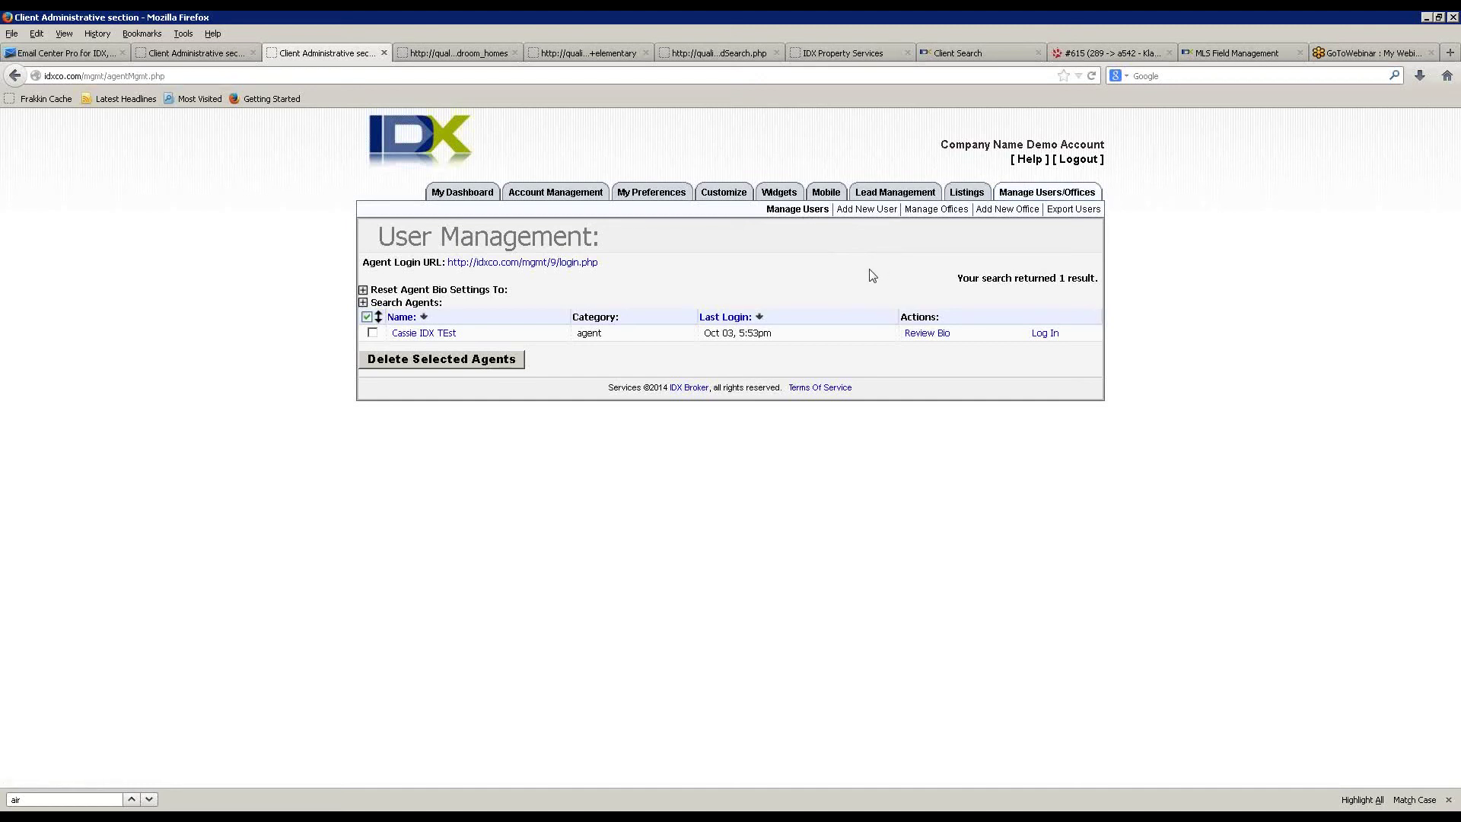
click(859, 215)
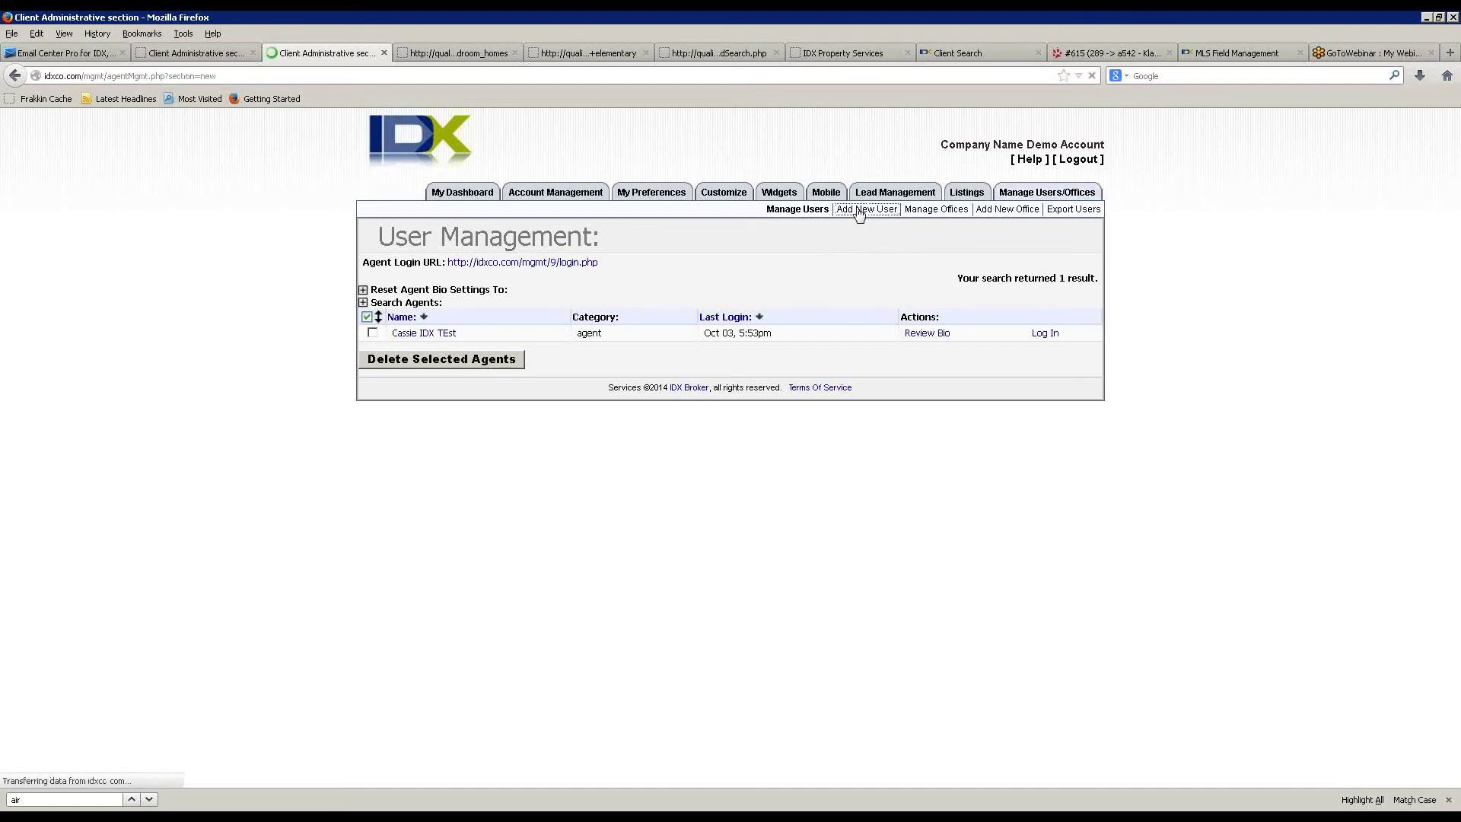
- Return to the user list, open the listed agent's bio page for review and close it again
click(806, 215)
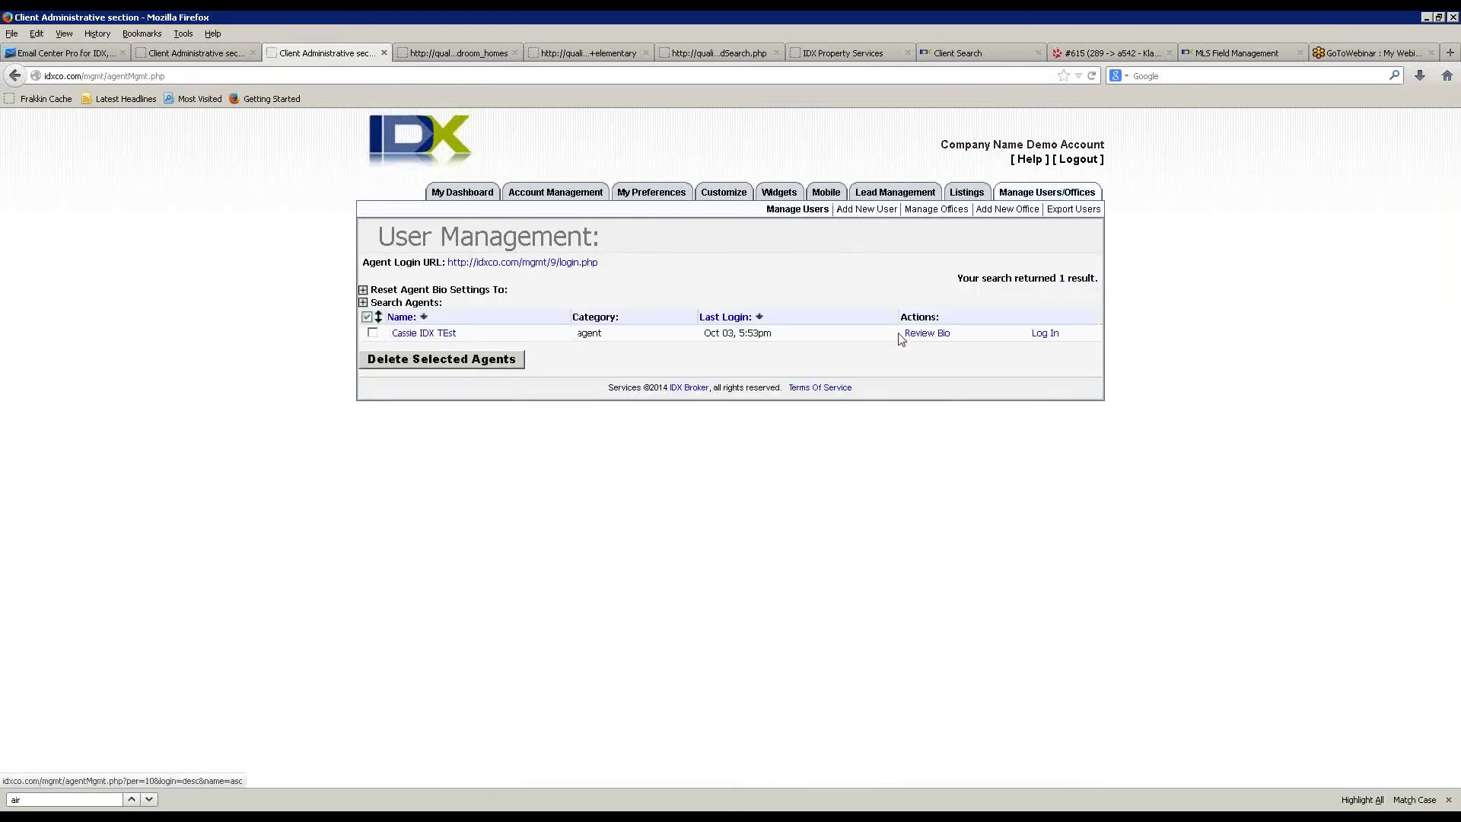
click(923, 338)
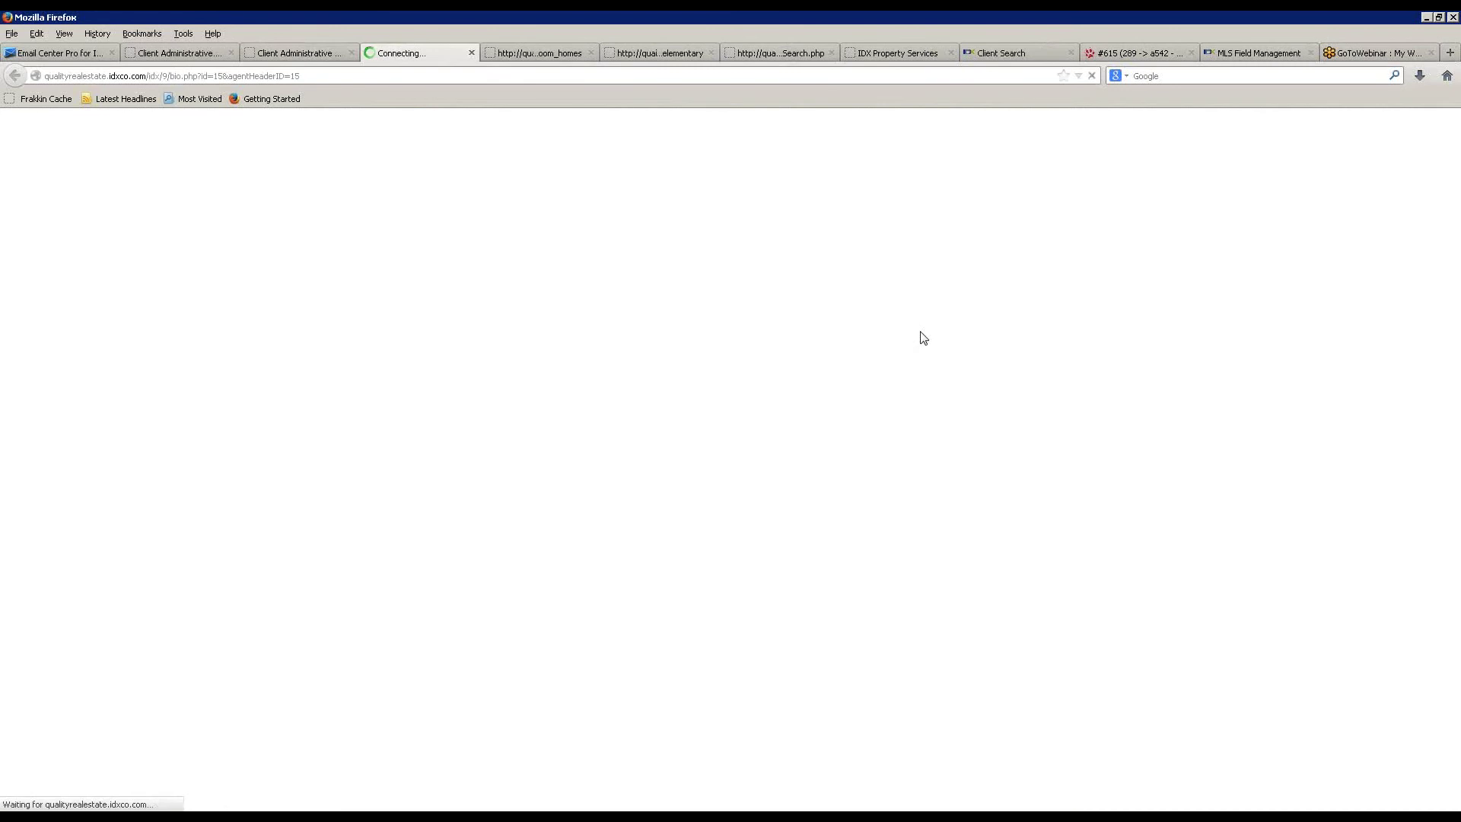
click(470, 52)
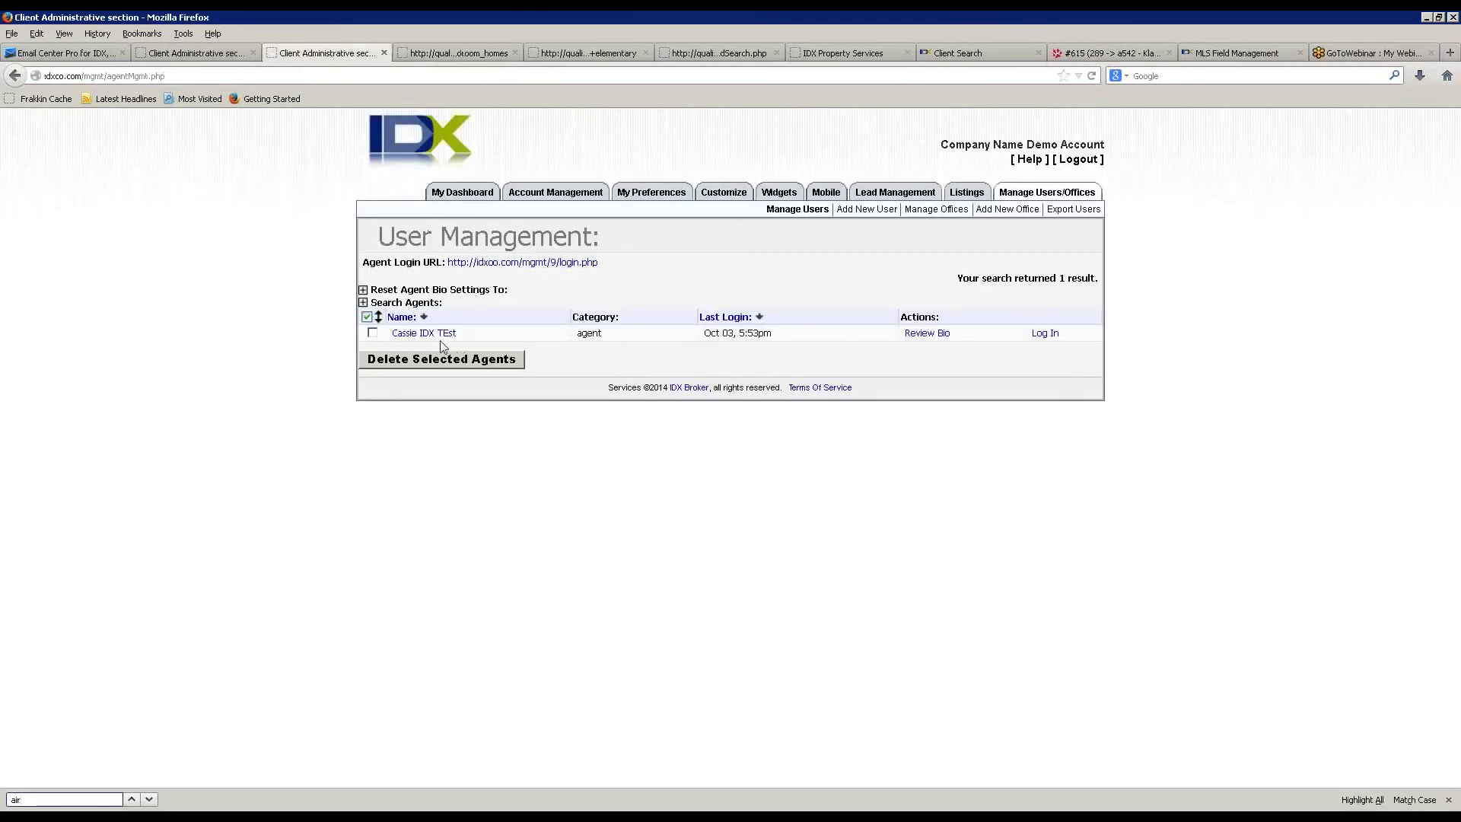
- Open the form for adding a new user and examine its contact information, photo and MLS Membership ID fields
click(850, 213)
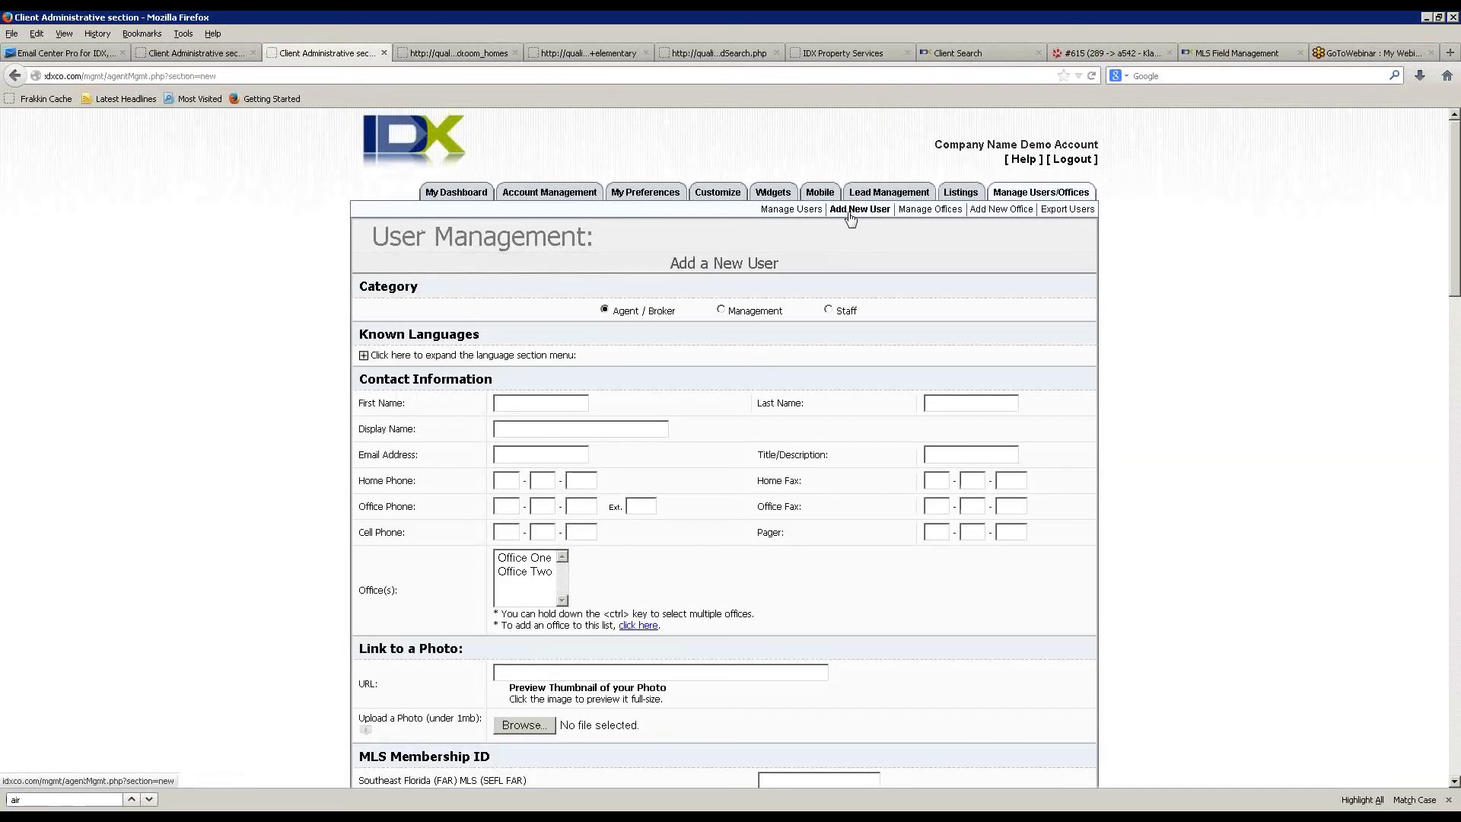
scroll(1118, 391, down, 3)
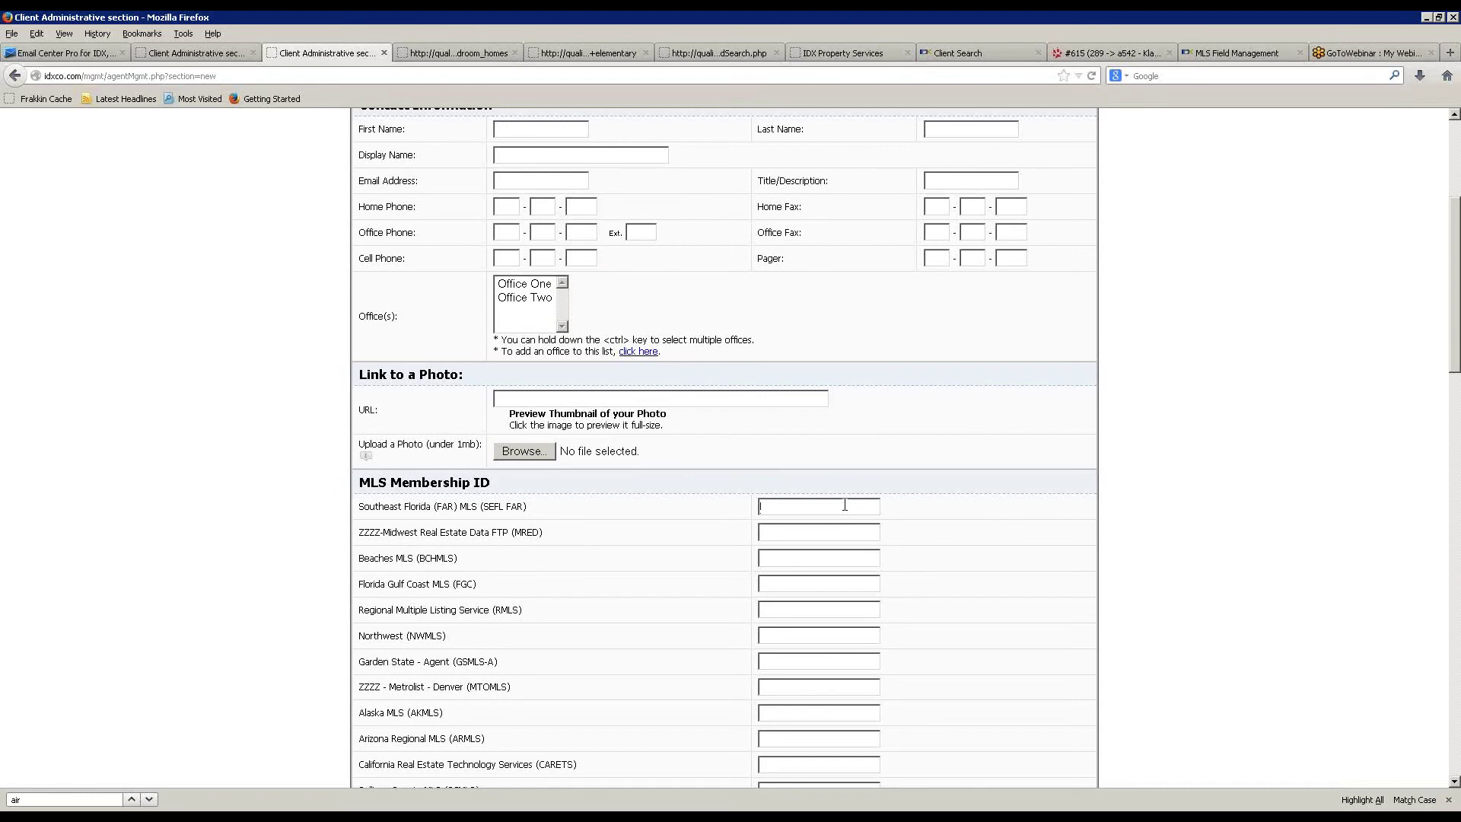
scroll(844, 504, down, 10)
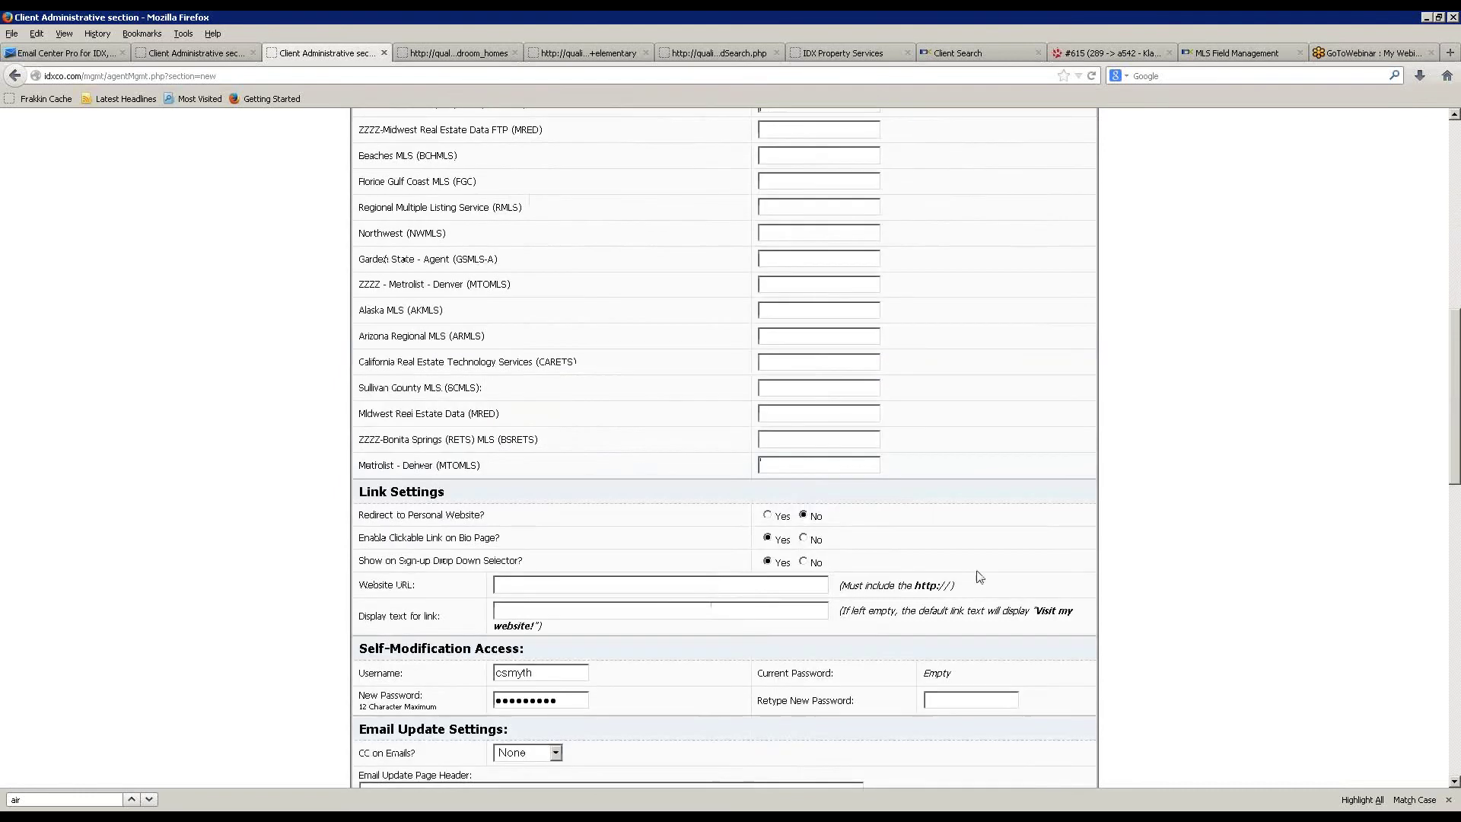
scroll(991, 558, up, 3)
scroll(991, 558, up, 7)
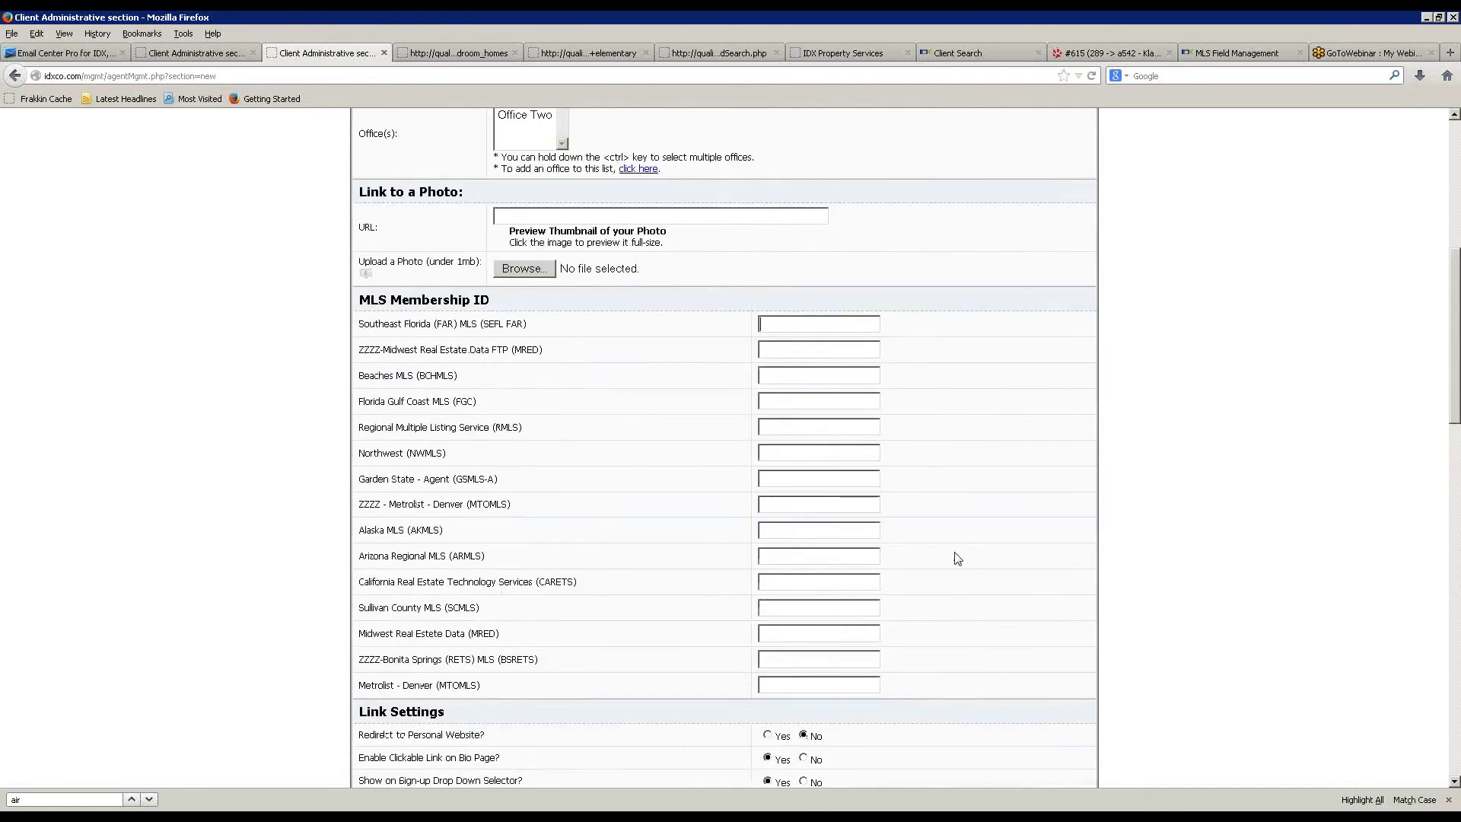
- Examine the new user form's Link Settings, Self-Modification Access, Email Update Settings and User Permissions sections
scroll(295, 565, down, 18)
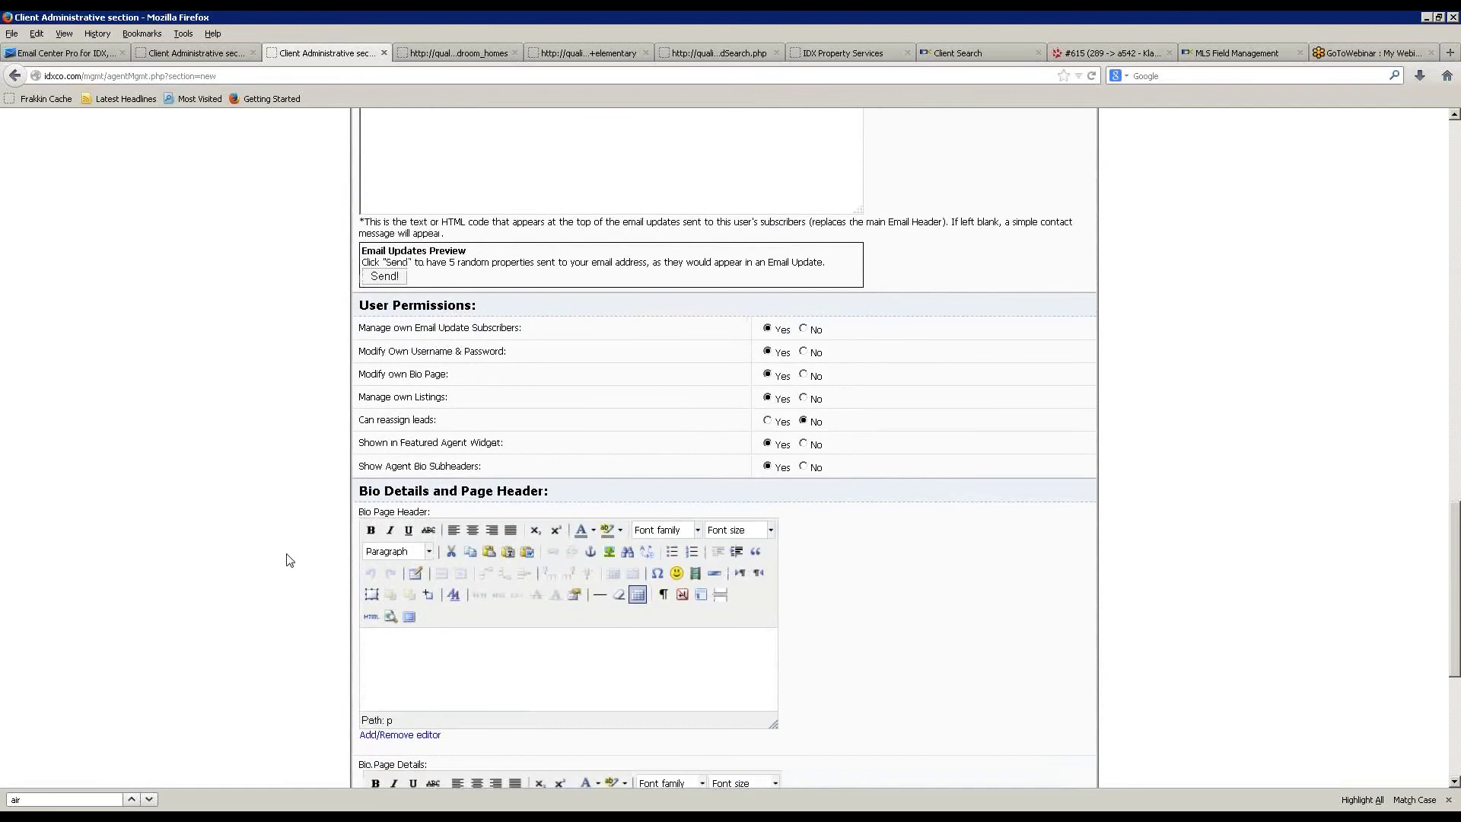
scroll(289, 560, down, 8)
scroll(289, 560, up, 18)
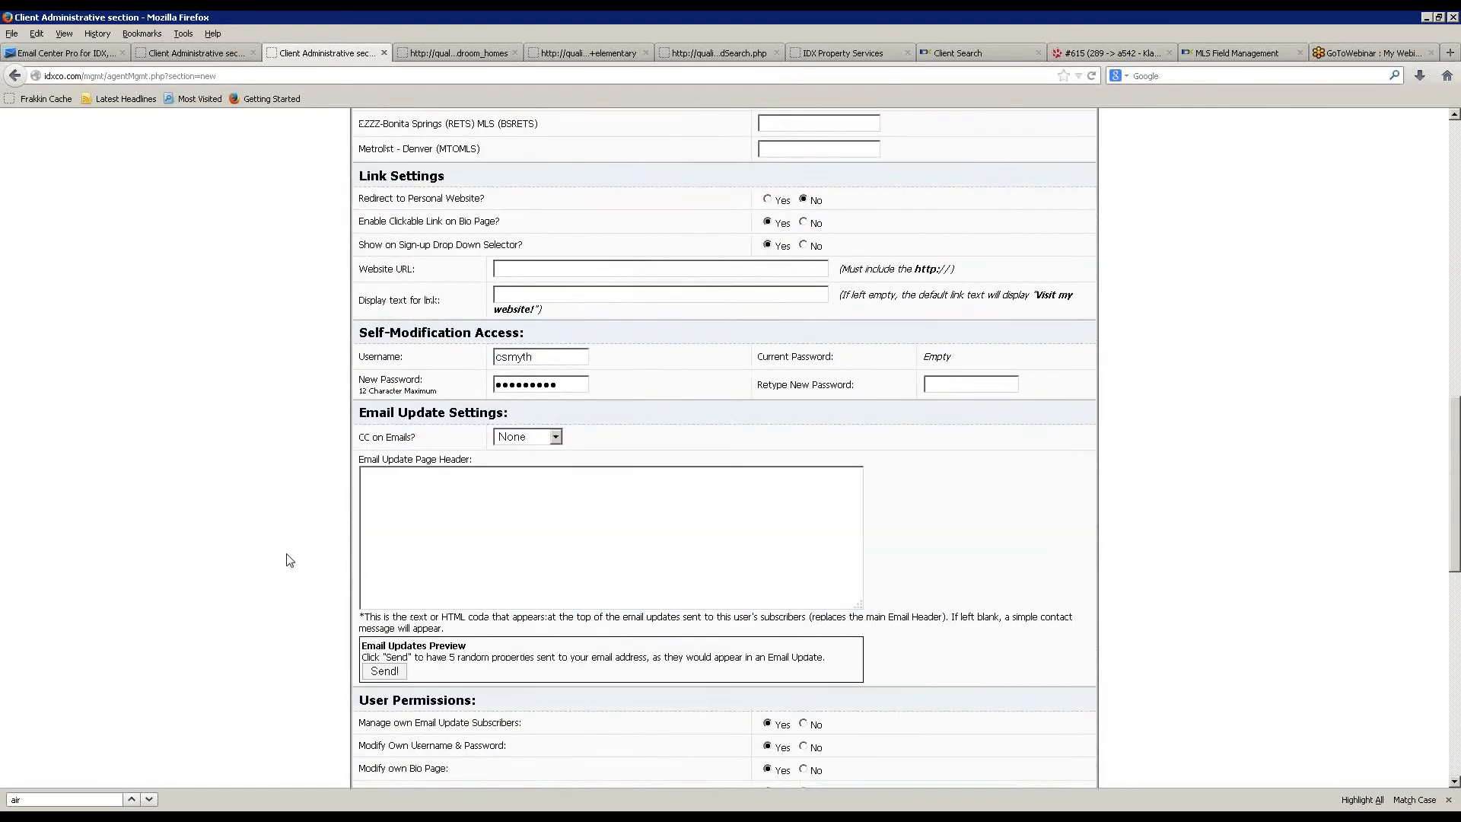
scroll(289, 560, up, 20)
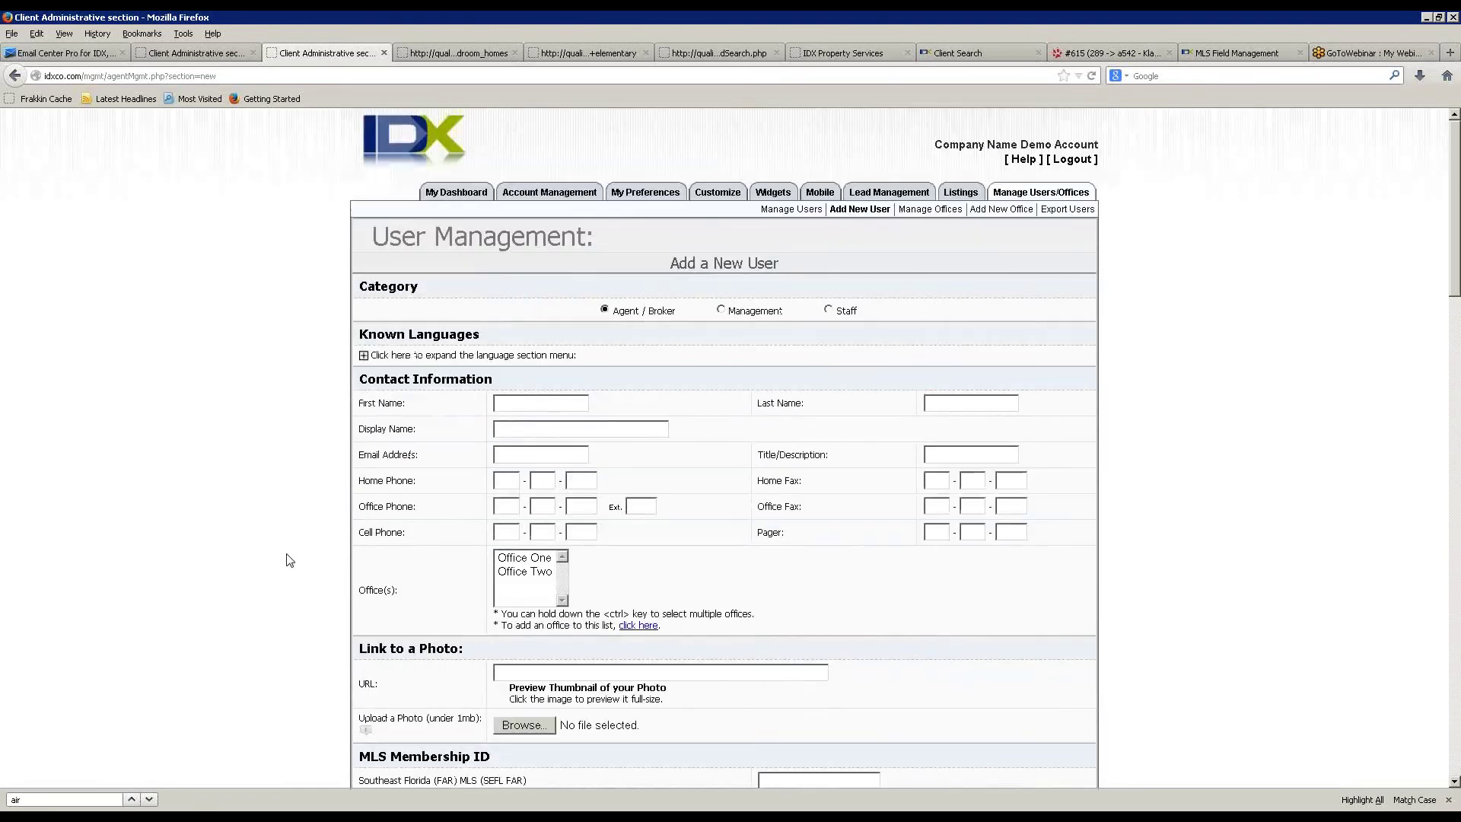
scroll(289, 560, down, 1)
scroll(289, 560, down, 18)
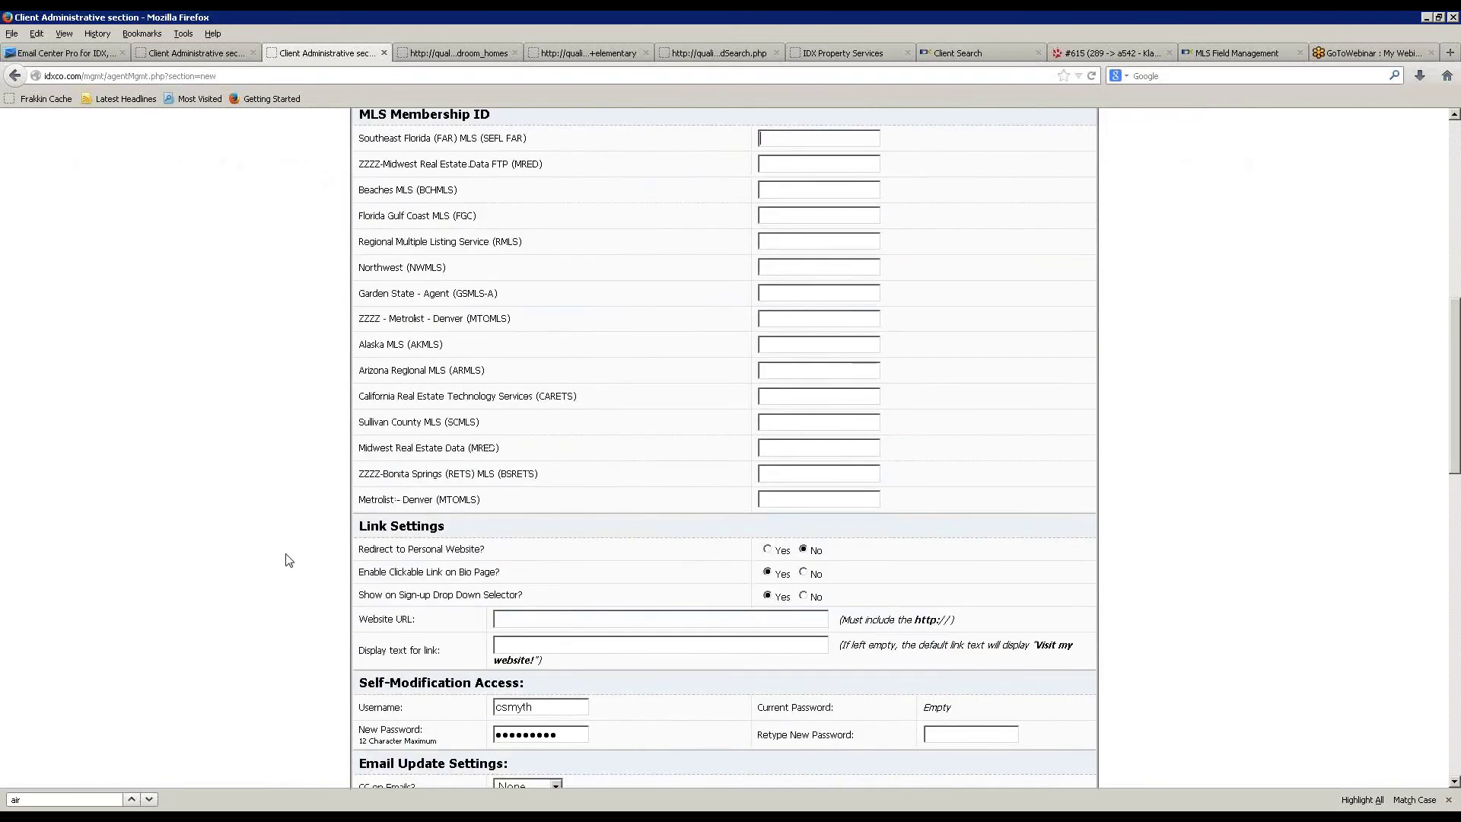
scroll(289, 560, down, 3)
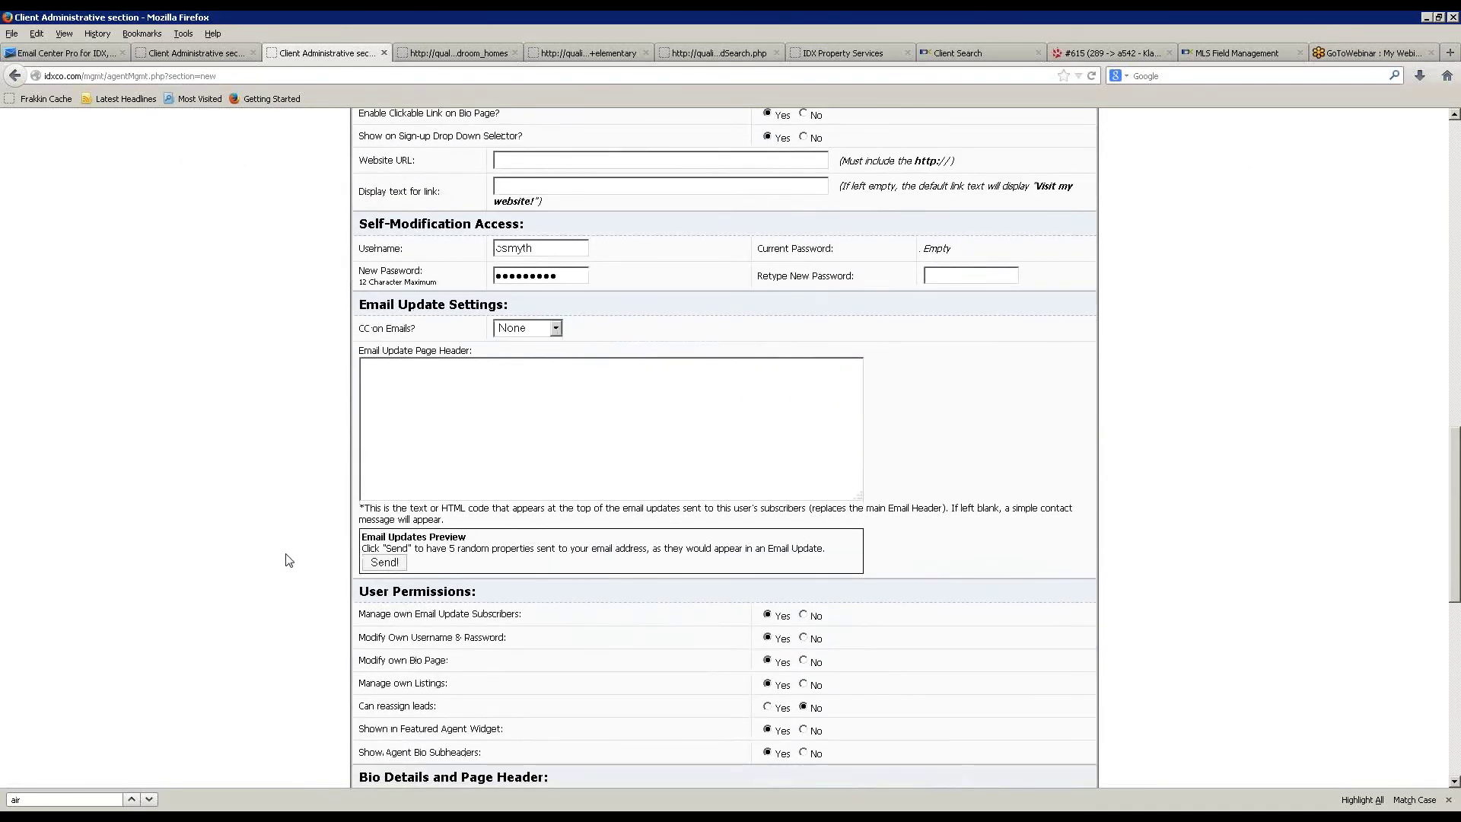
scroll(289, 560, down, 1)
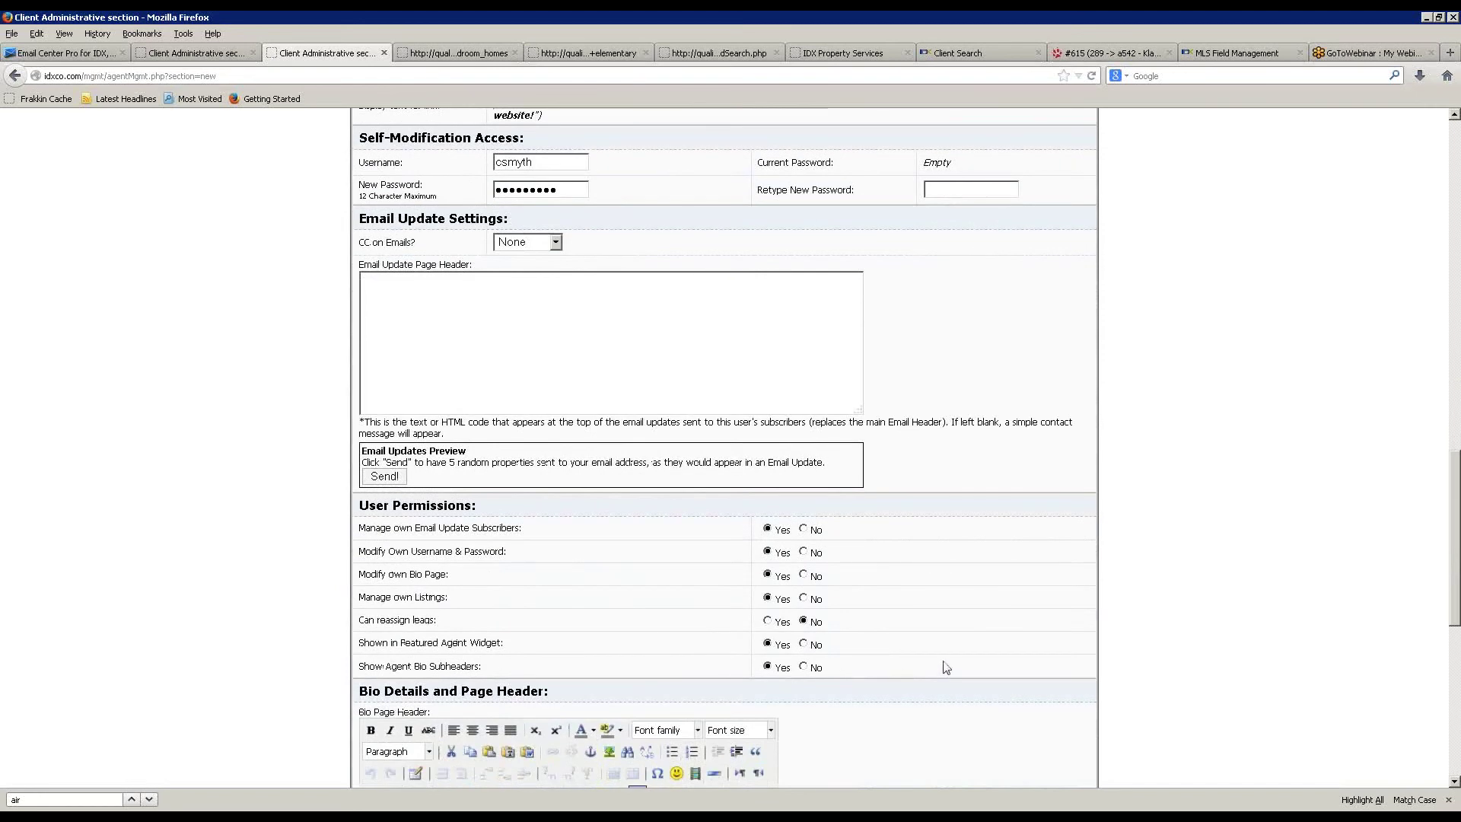
scroll(945, 668, up, 20)
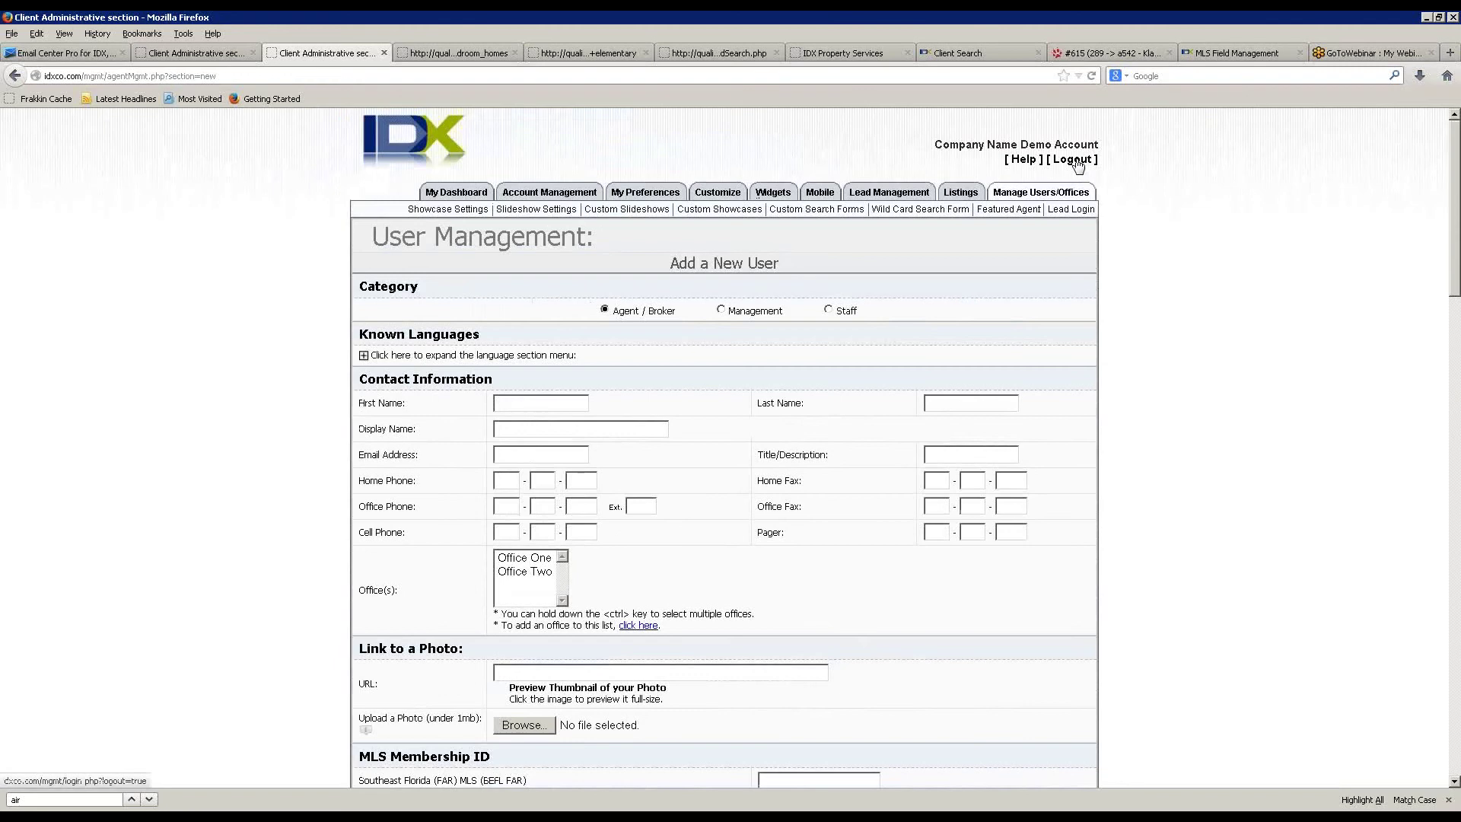
- Look through the whole new user form, down to the Bio Page Header and Bio Page Details editors
mouse_move(1049, 195)
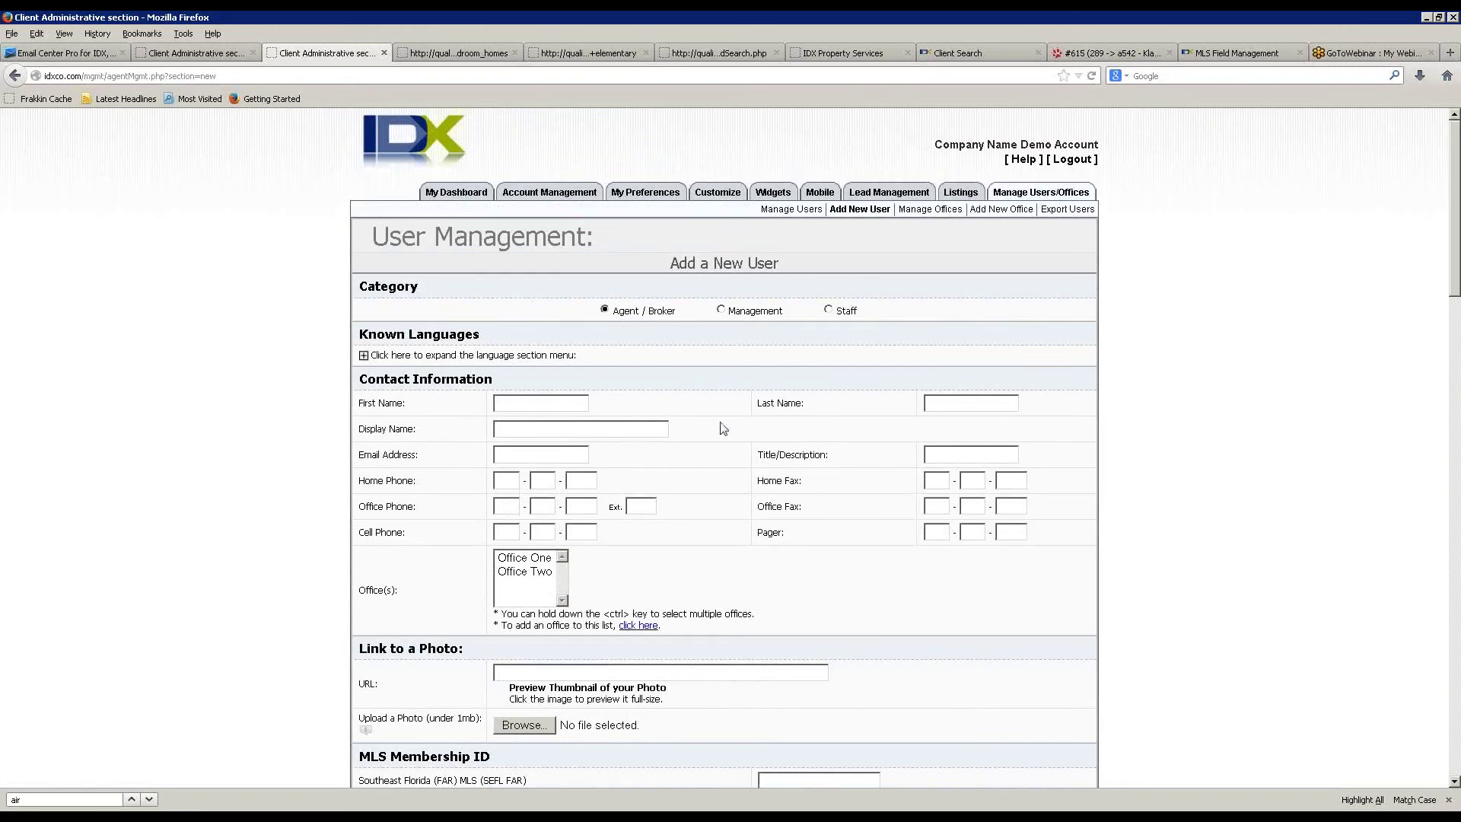
scroll(609, 456, down, 4)
scroll(532, 494, up, 4)
scroll(424, 532, down, 10)
scroll(424, 532, down, 12)
scroll(421, 530, up, 20)
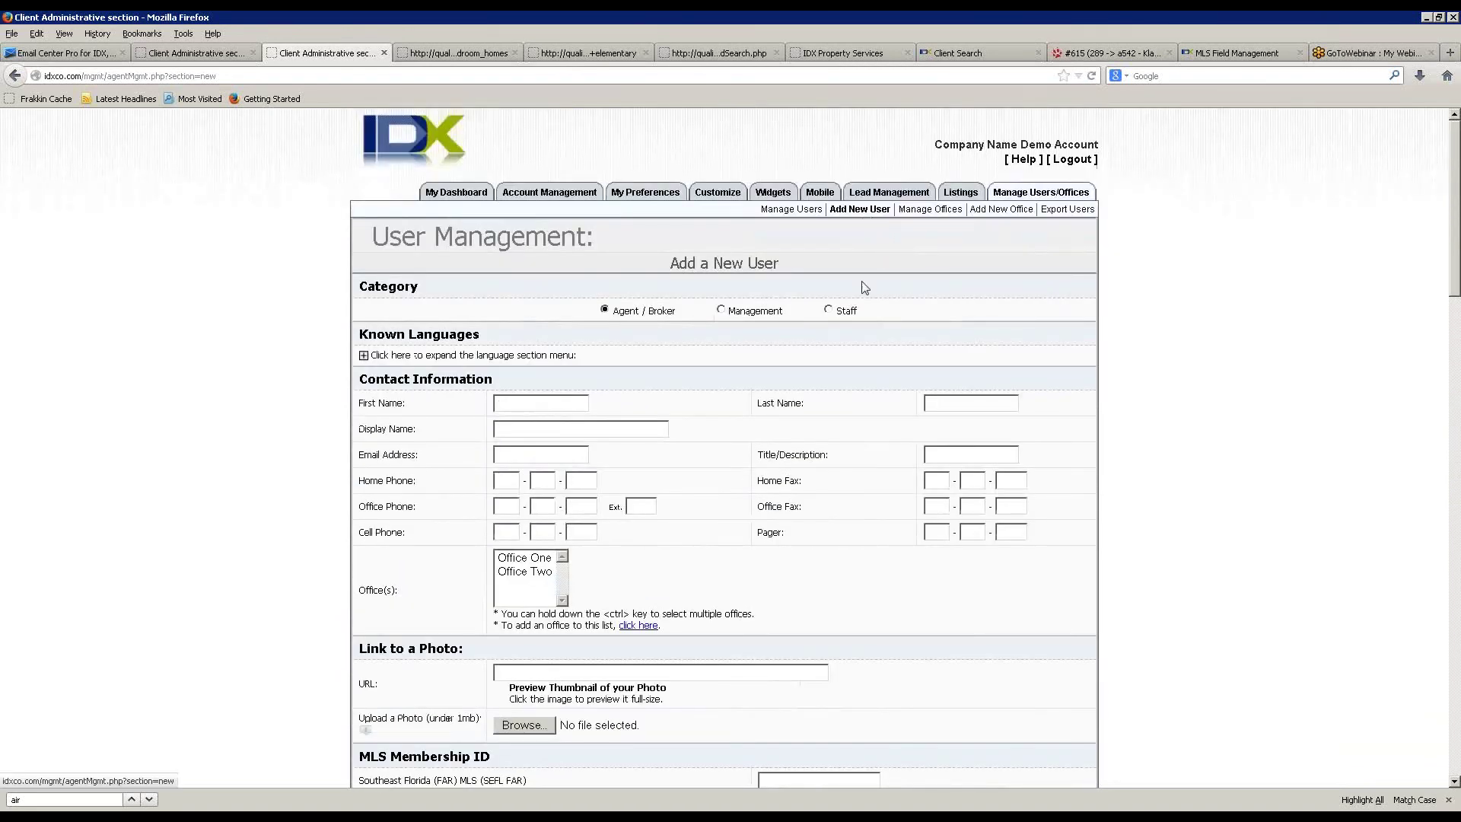
scroll(1135, 499, down, 15)
scroll(1065, 546, down, 5)
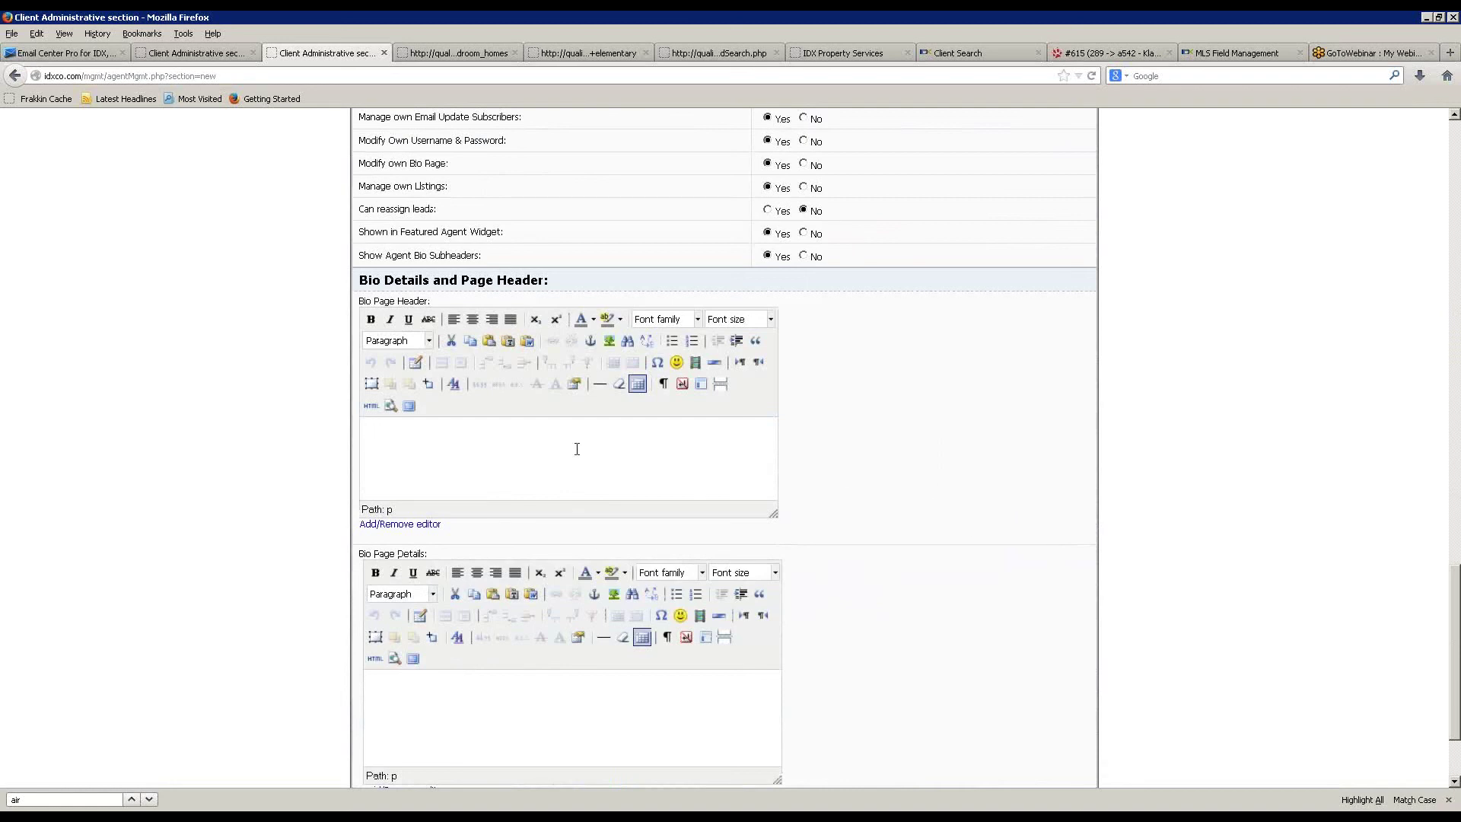
scroll(951, 502, down, 3)
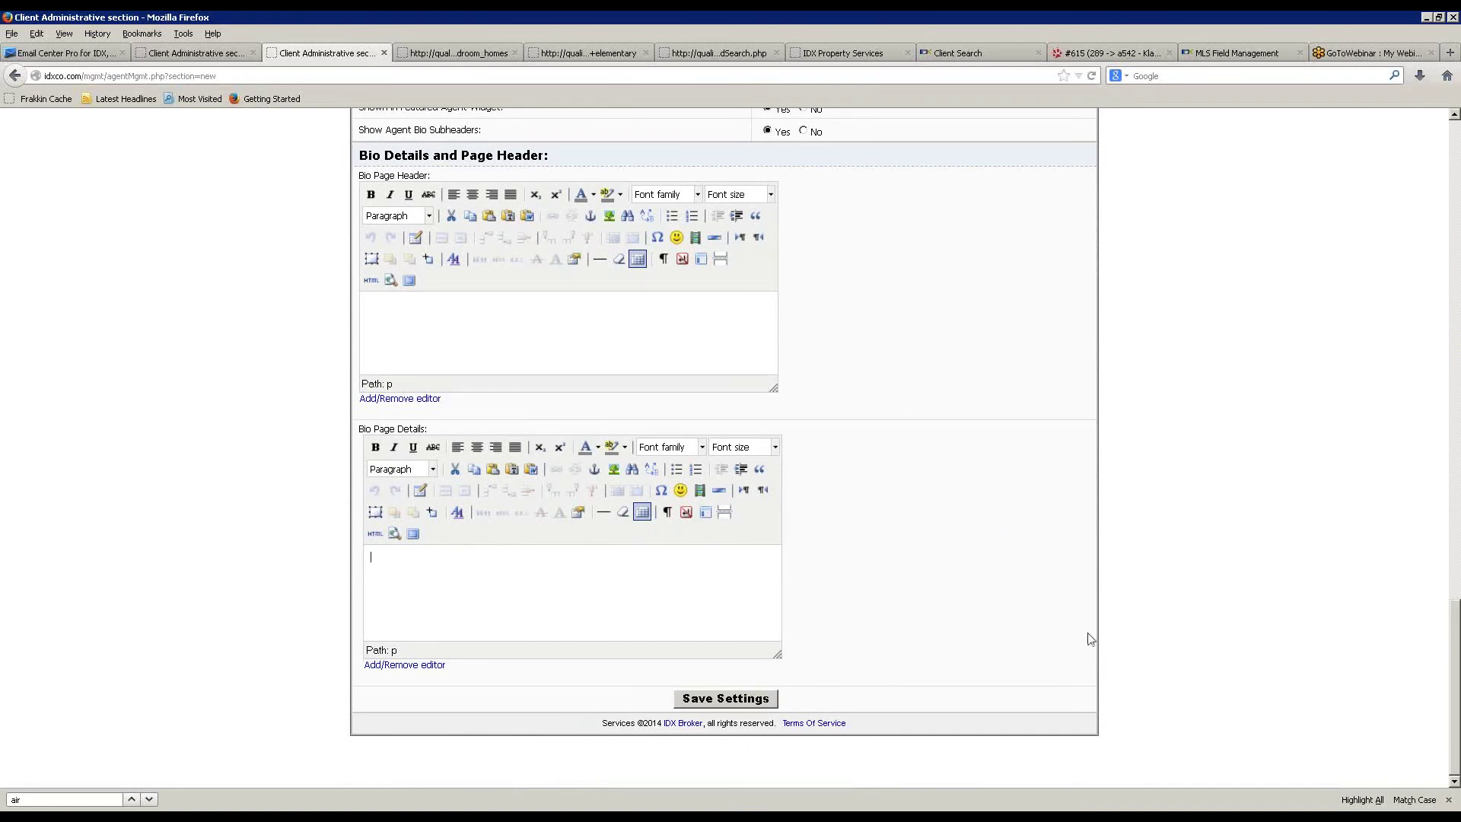
scroll(1037, 605, up, 10)
scroll(1035, 605, up, 10)
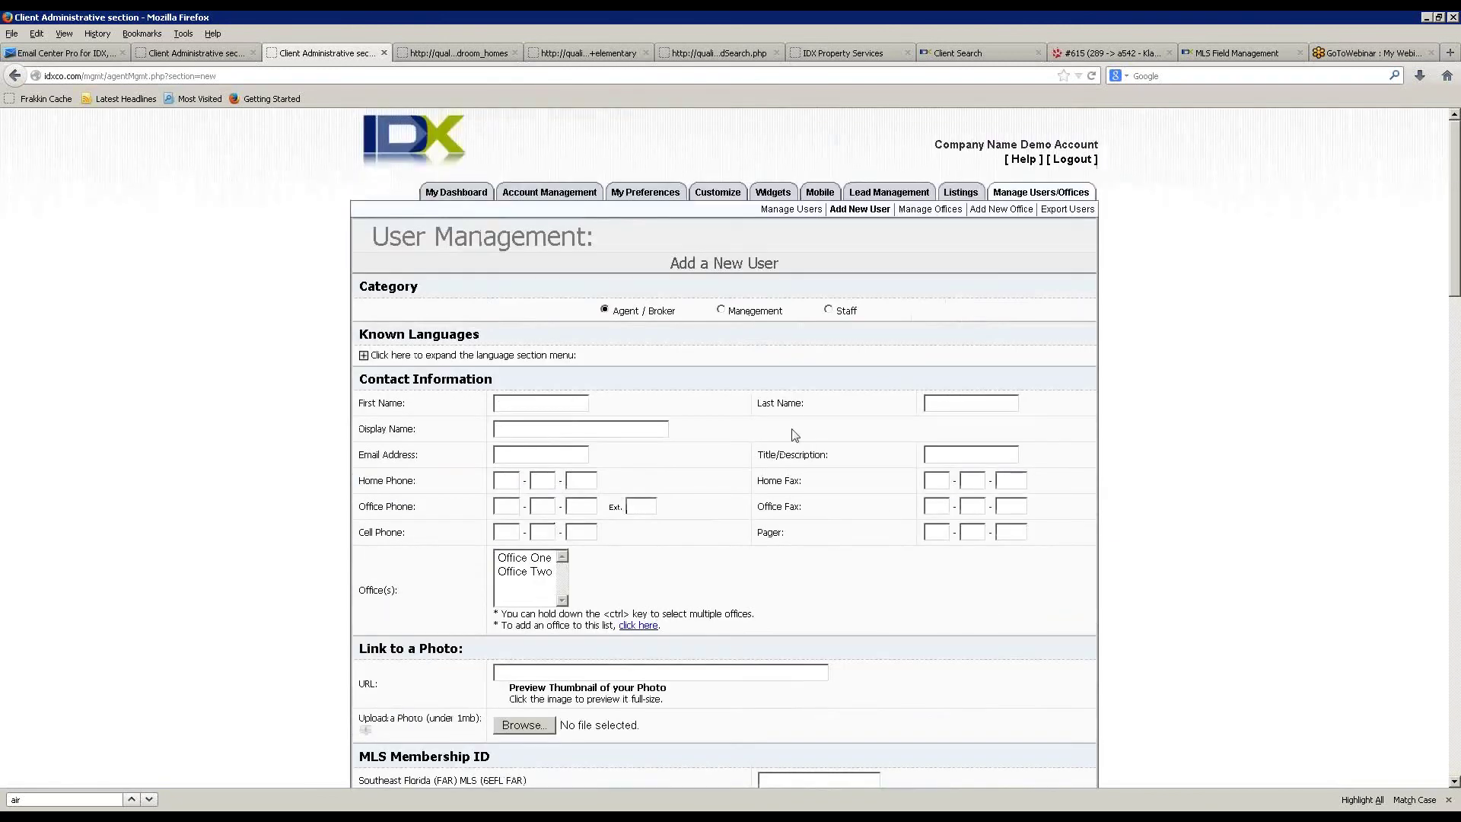
- View the office list and the new office form, and request the user export but cancel its download
click(956, 211)
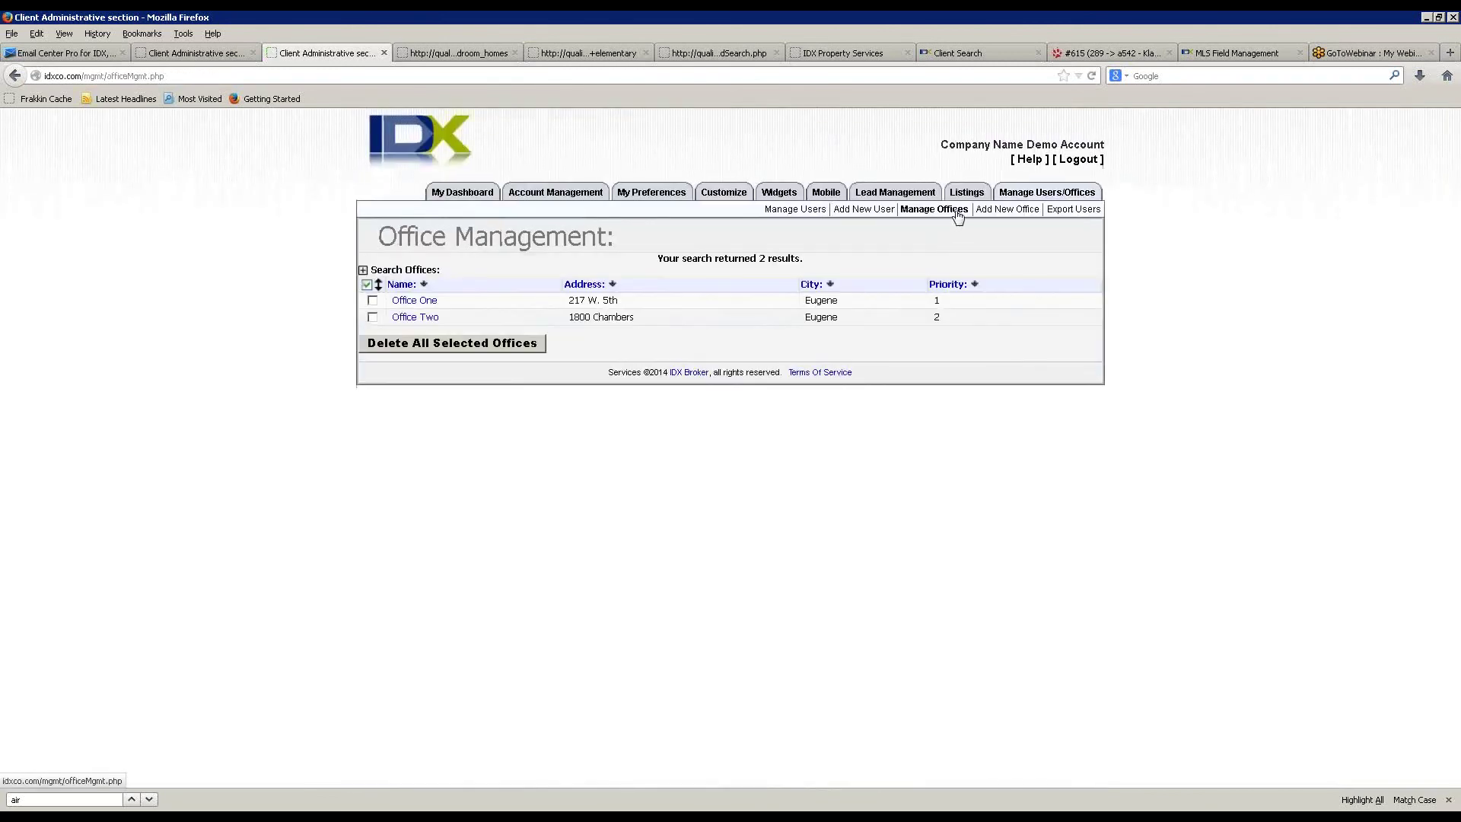
click(1006, 210)
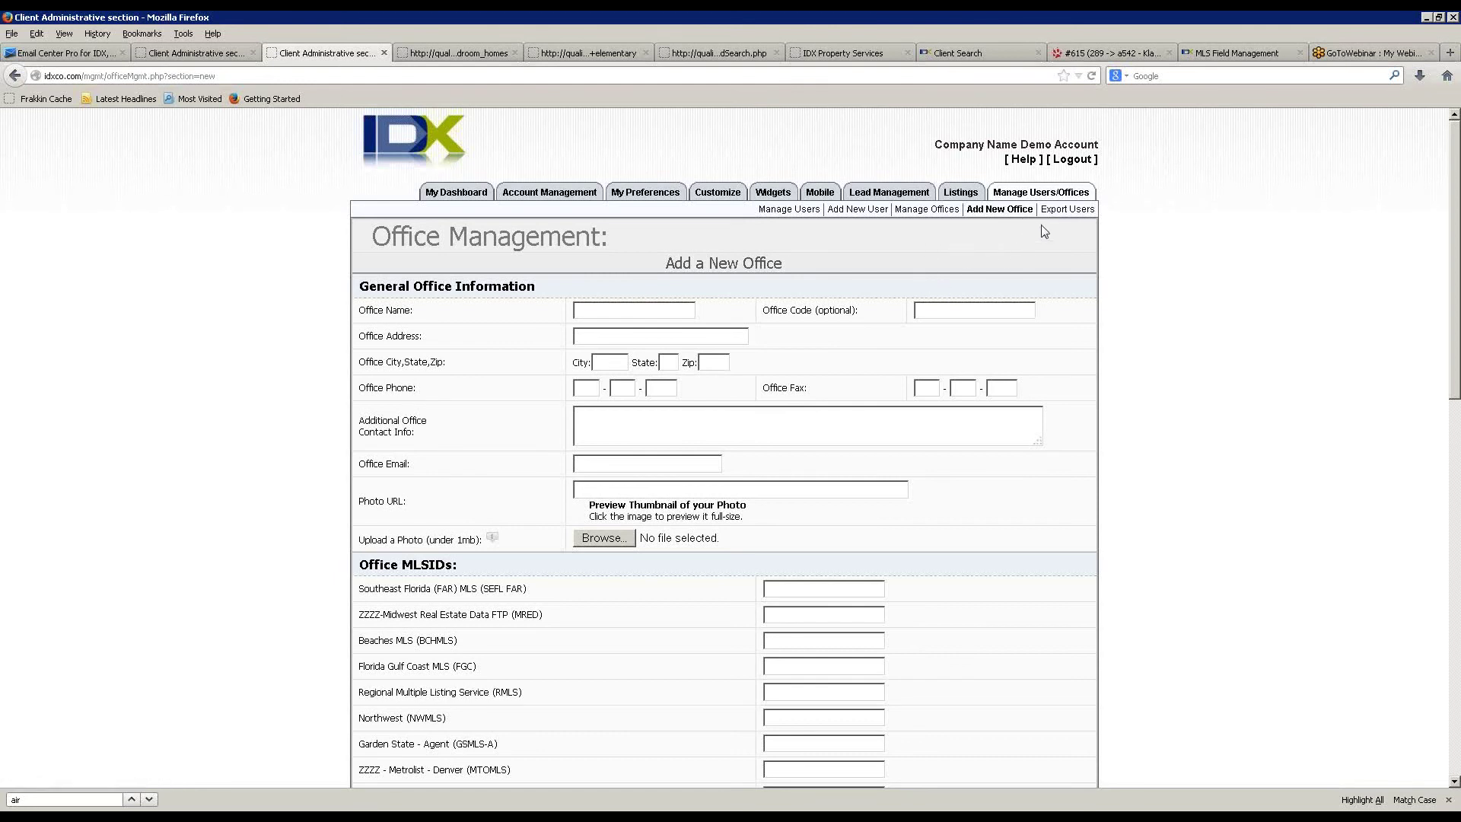
click(1064, 219)
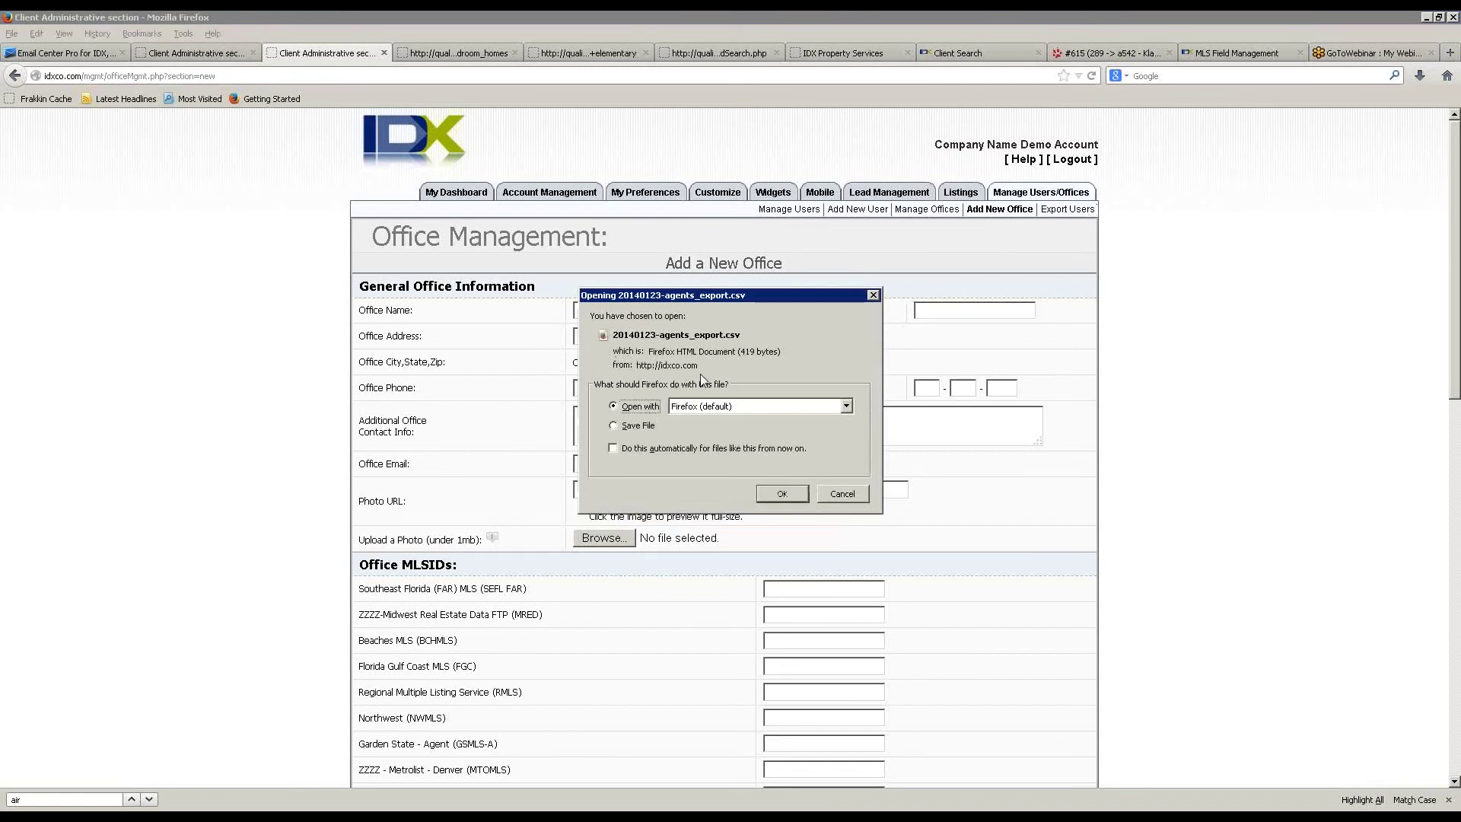
click(842, 493)
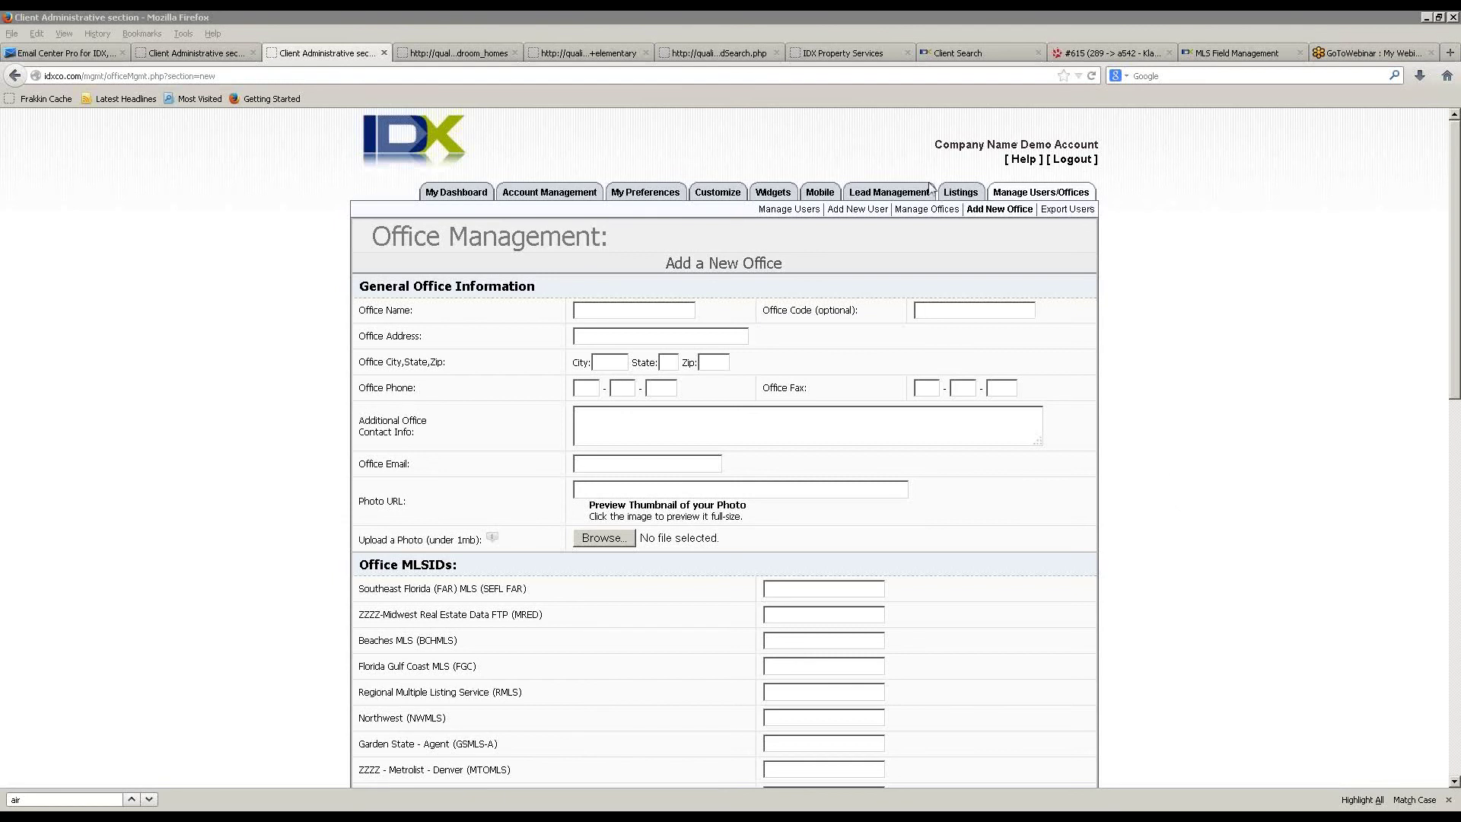
- View the active listings and go to the supplemental listings page
mouse_move(945, 196)
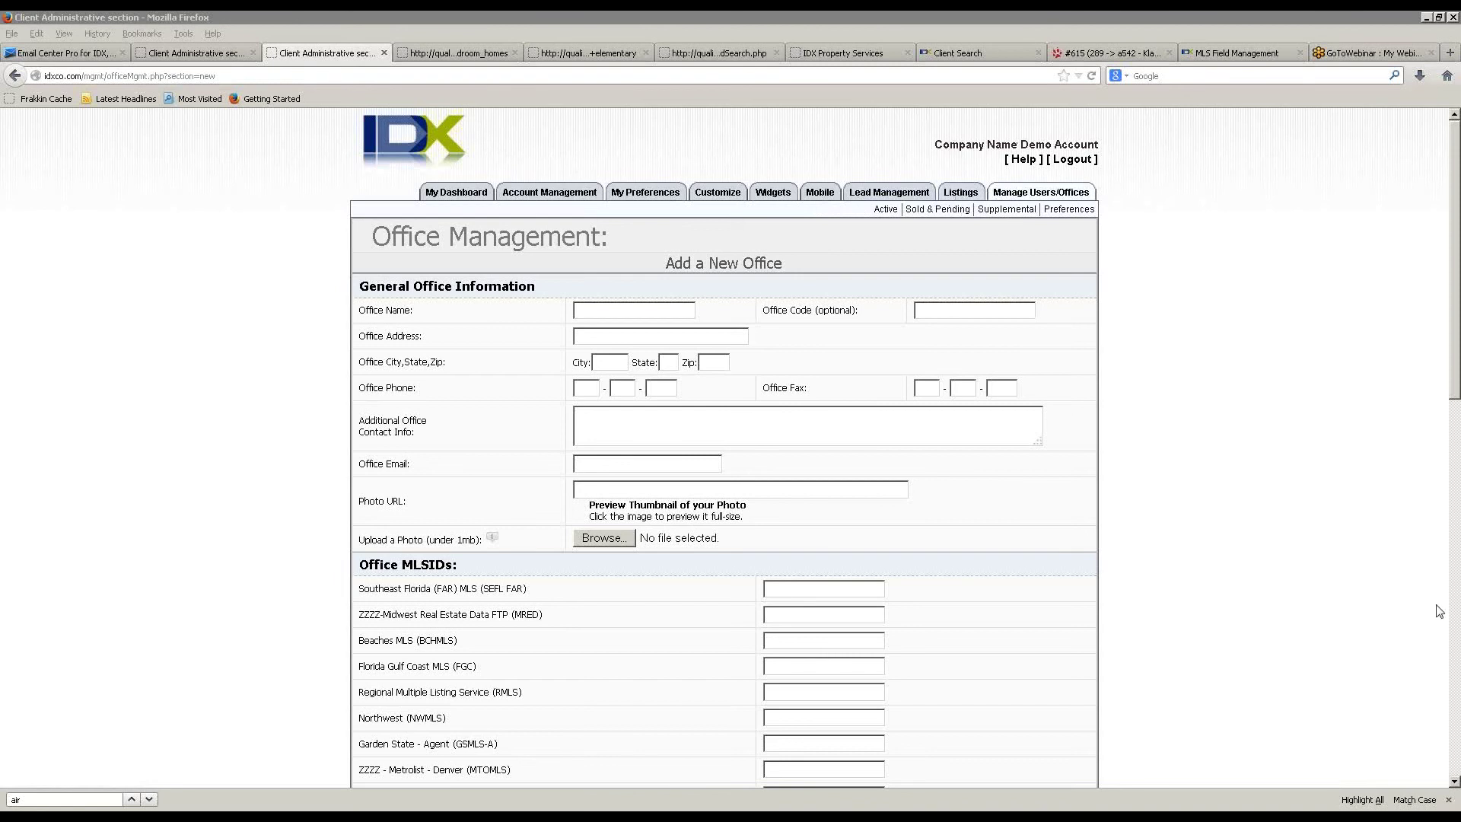
click(954, 195)
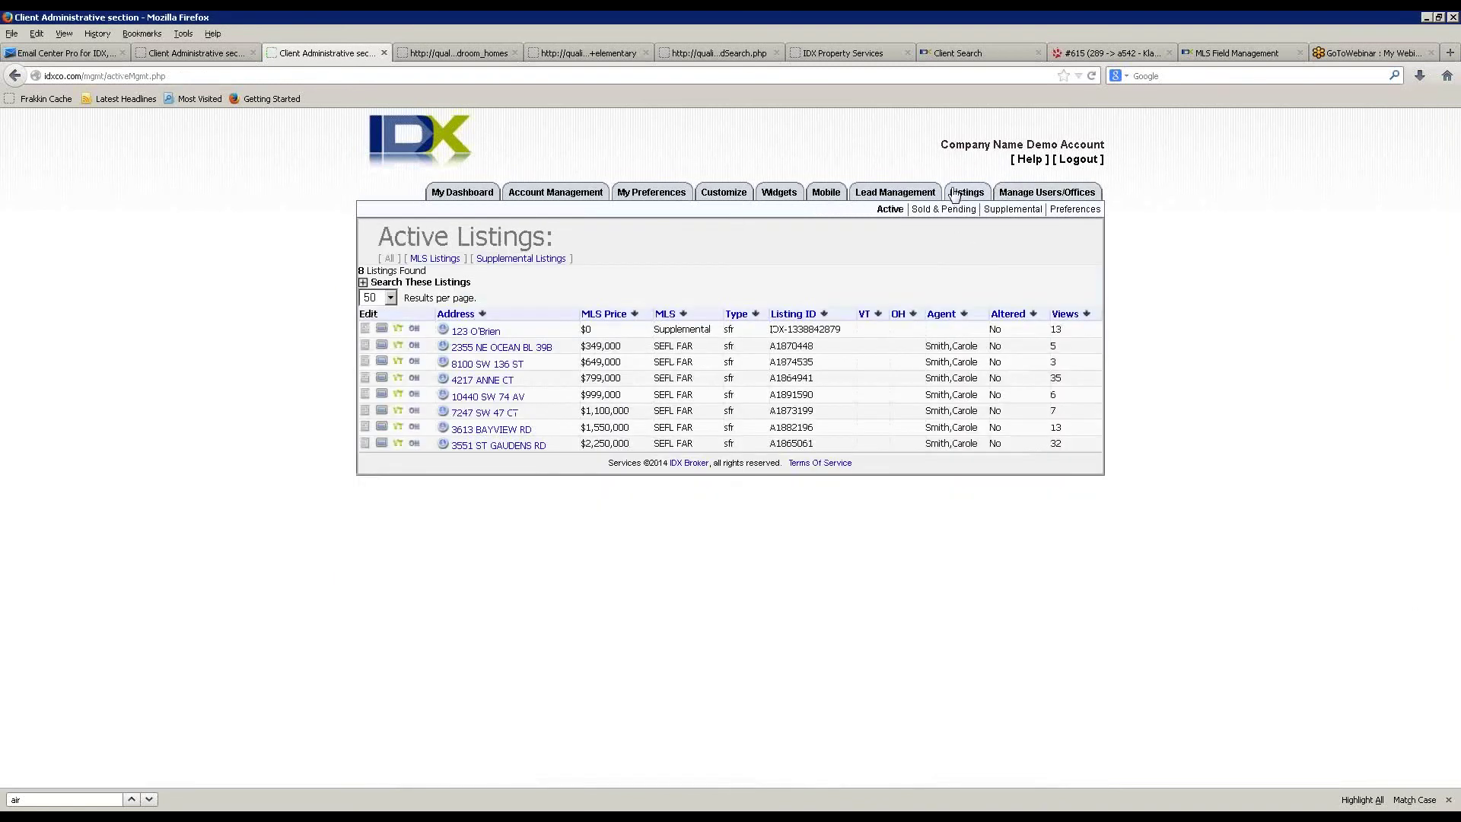
click(1014, 217)
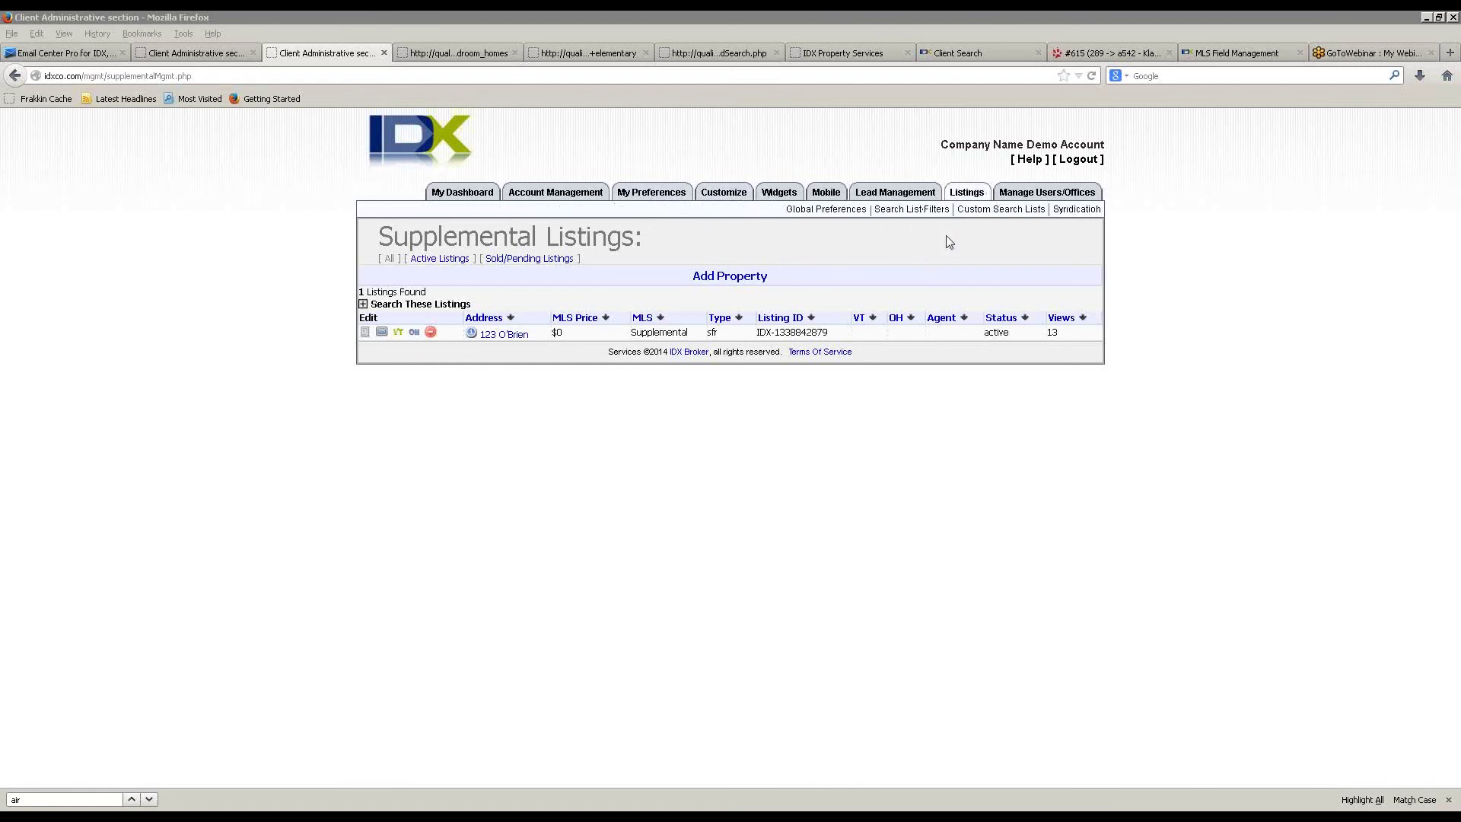
- Open the syndication options and examine the feed settings for the syndicators, from Trulia and Zillow to Yahoo
click(1076, 210)
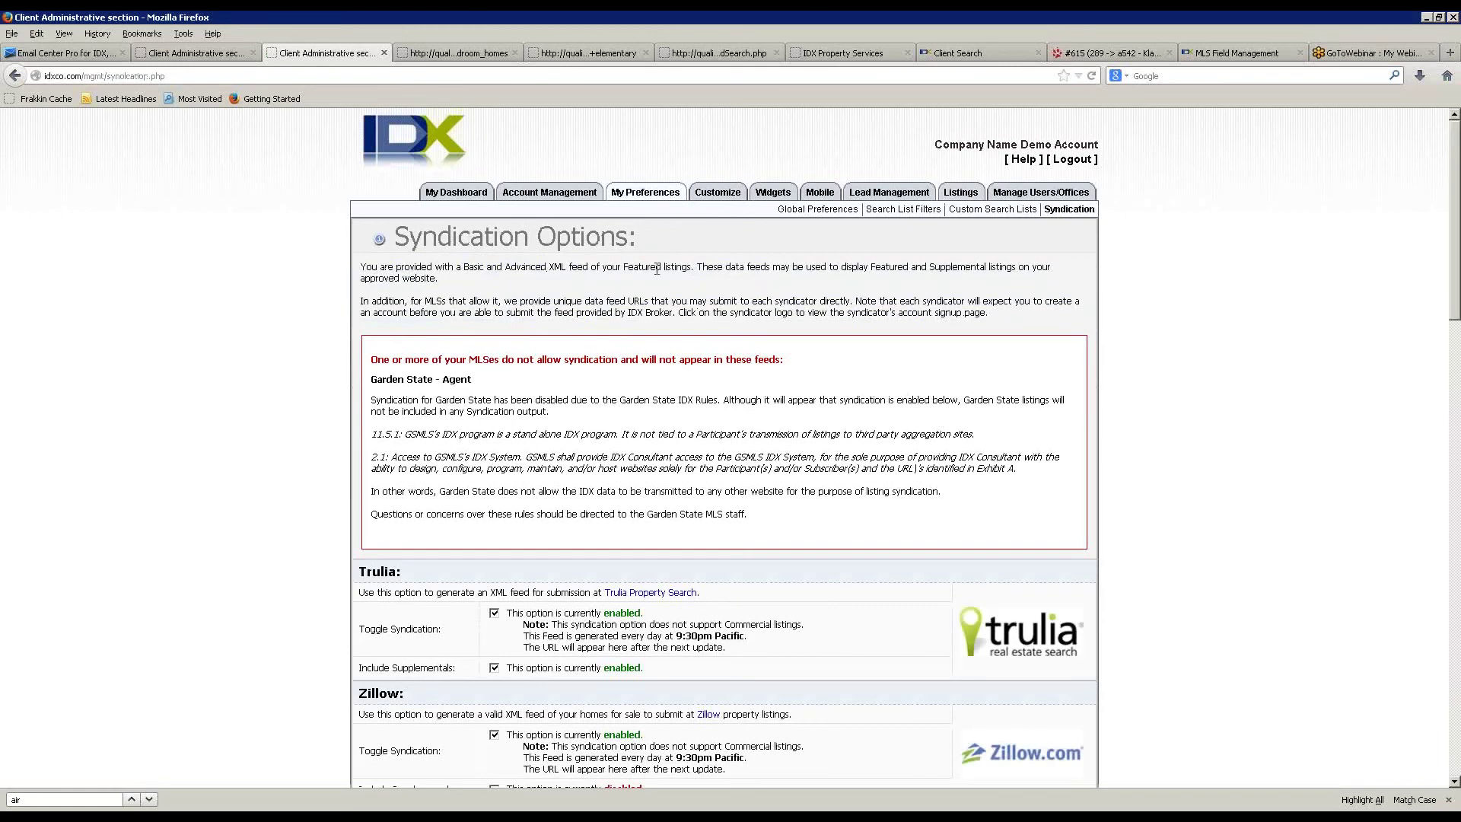
scroll(766, 510, down, 15)
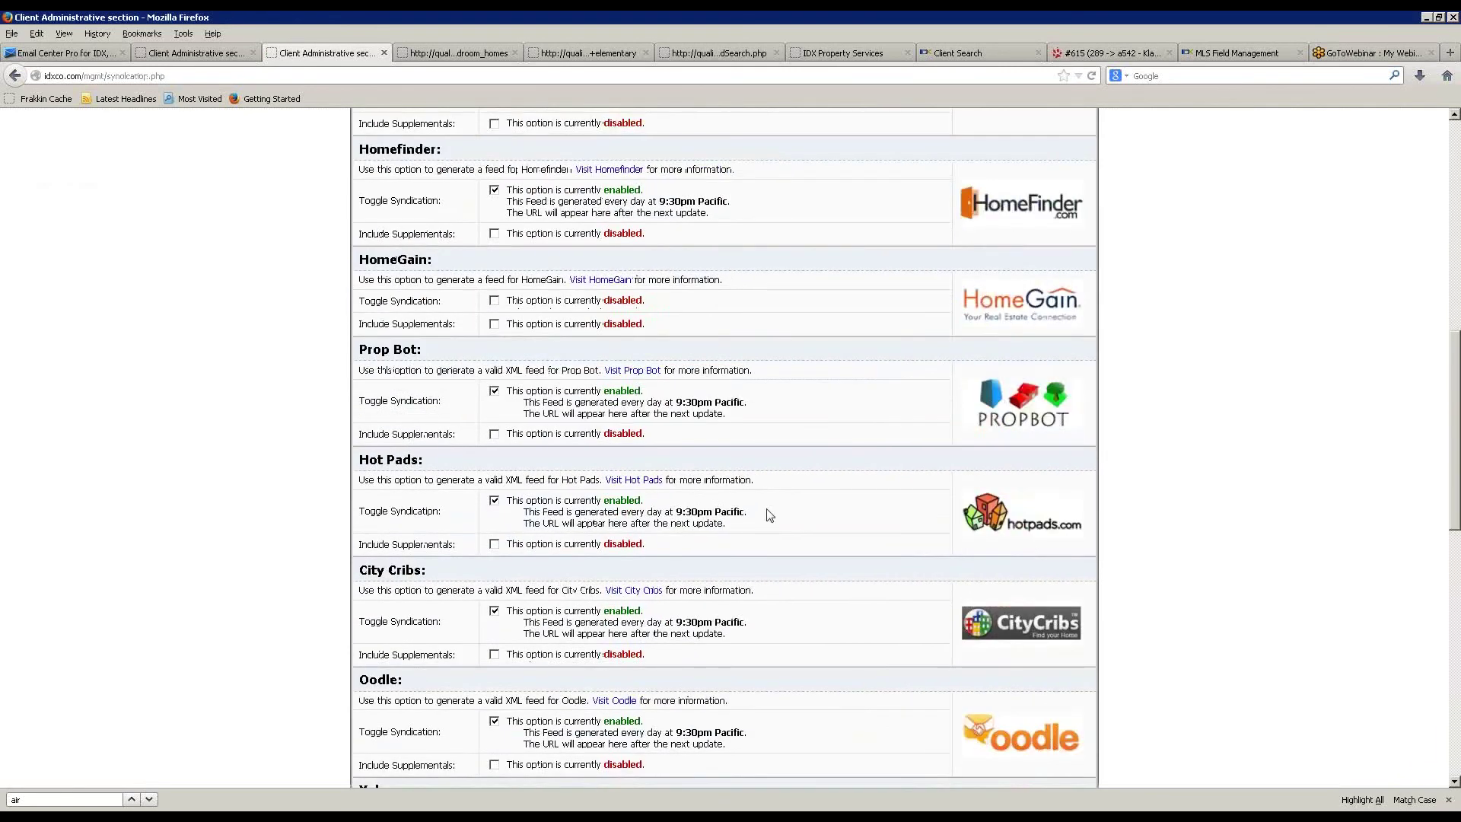
scroll(594, 517, down, 4)
scroll(601, 540, up, 20)
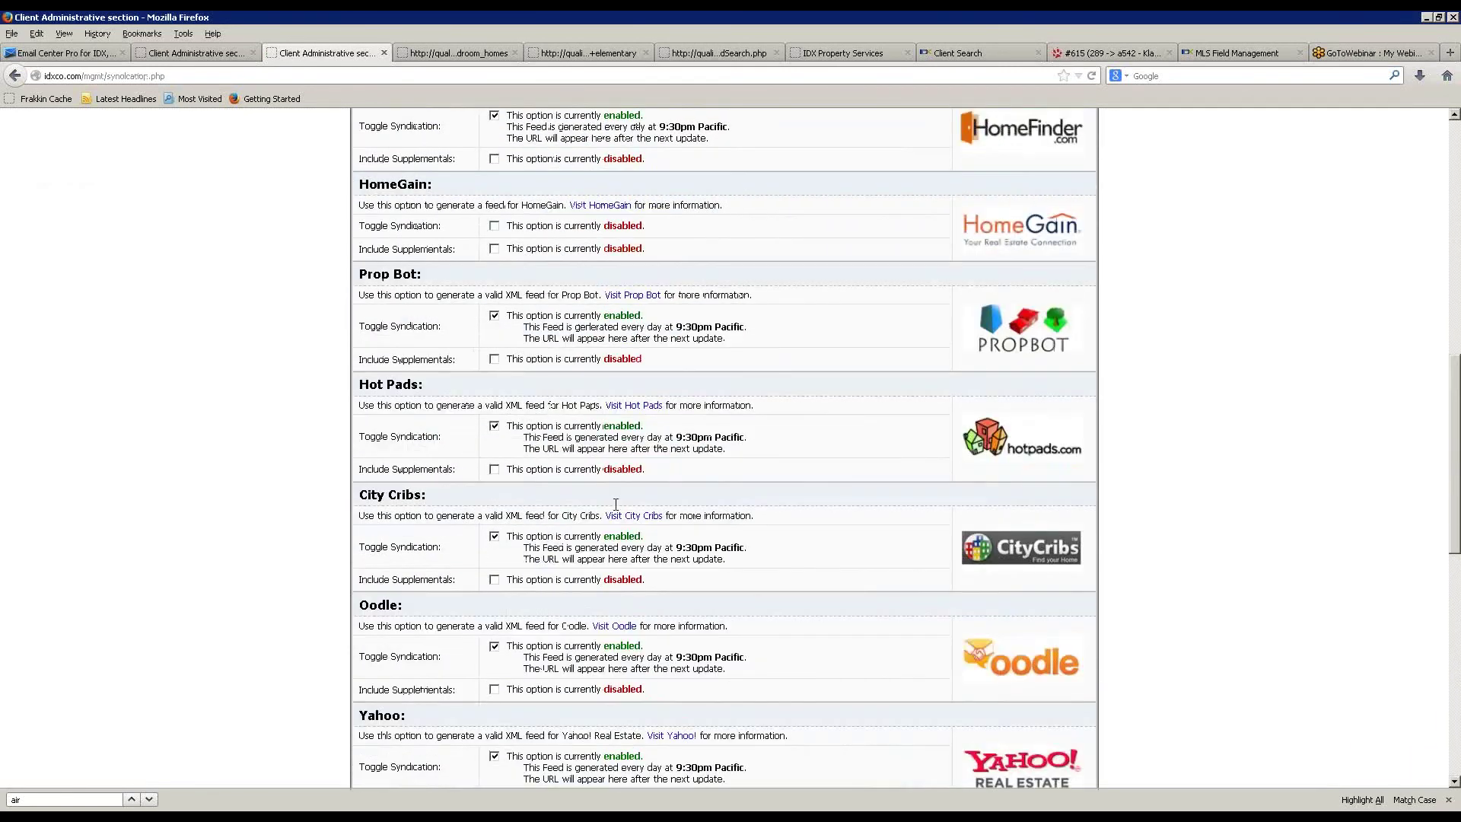
scroll(606, 565, up, 3)
- Open the lead registration preferences and examine the Top Producer settings under Lead Syndication Options
mouse_move(888, 190)
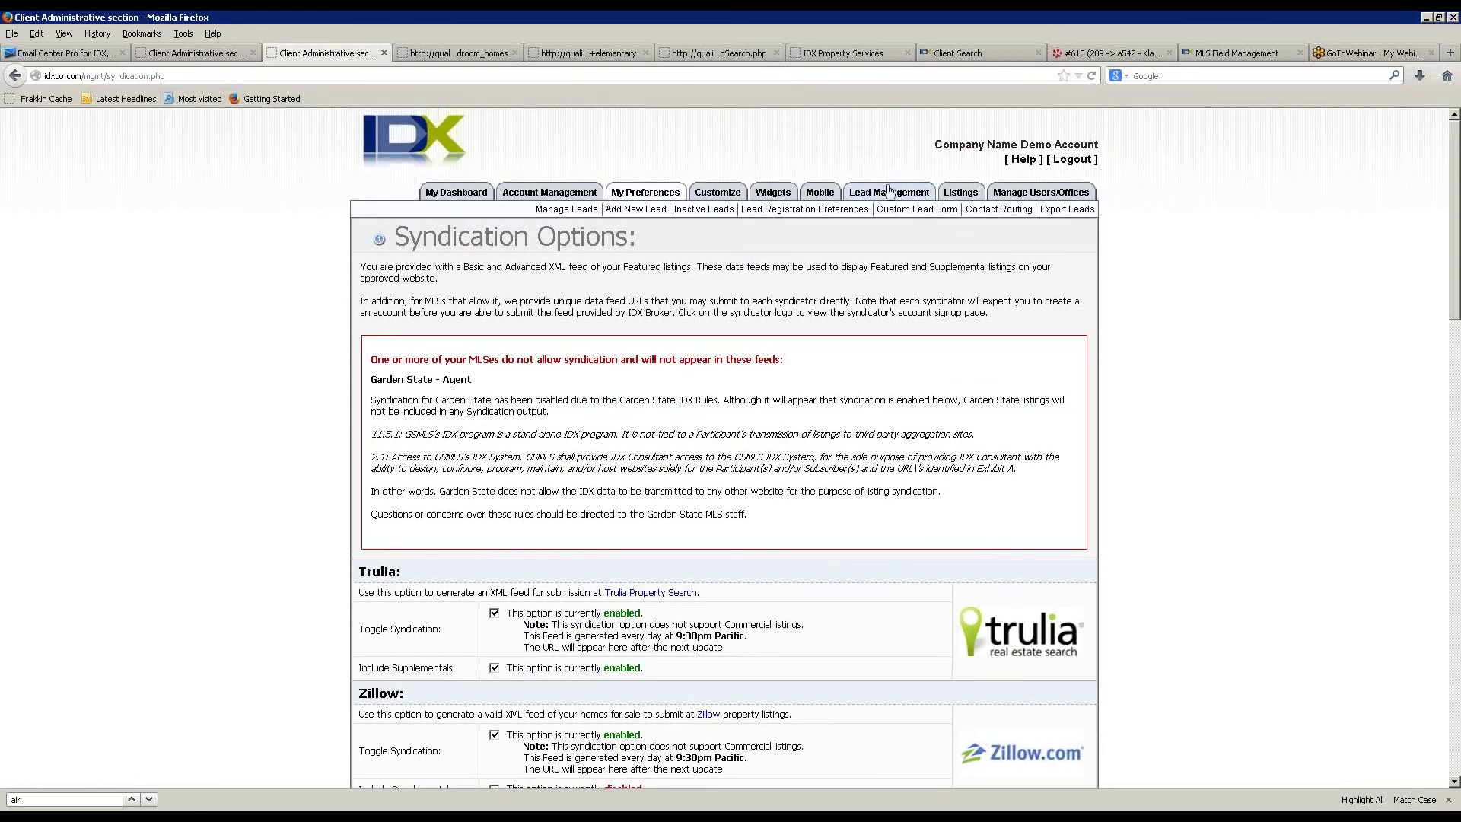
click(819, 192)
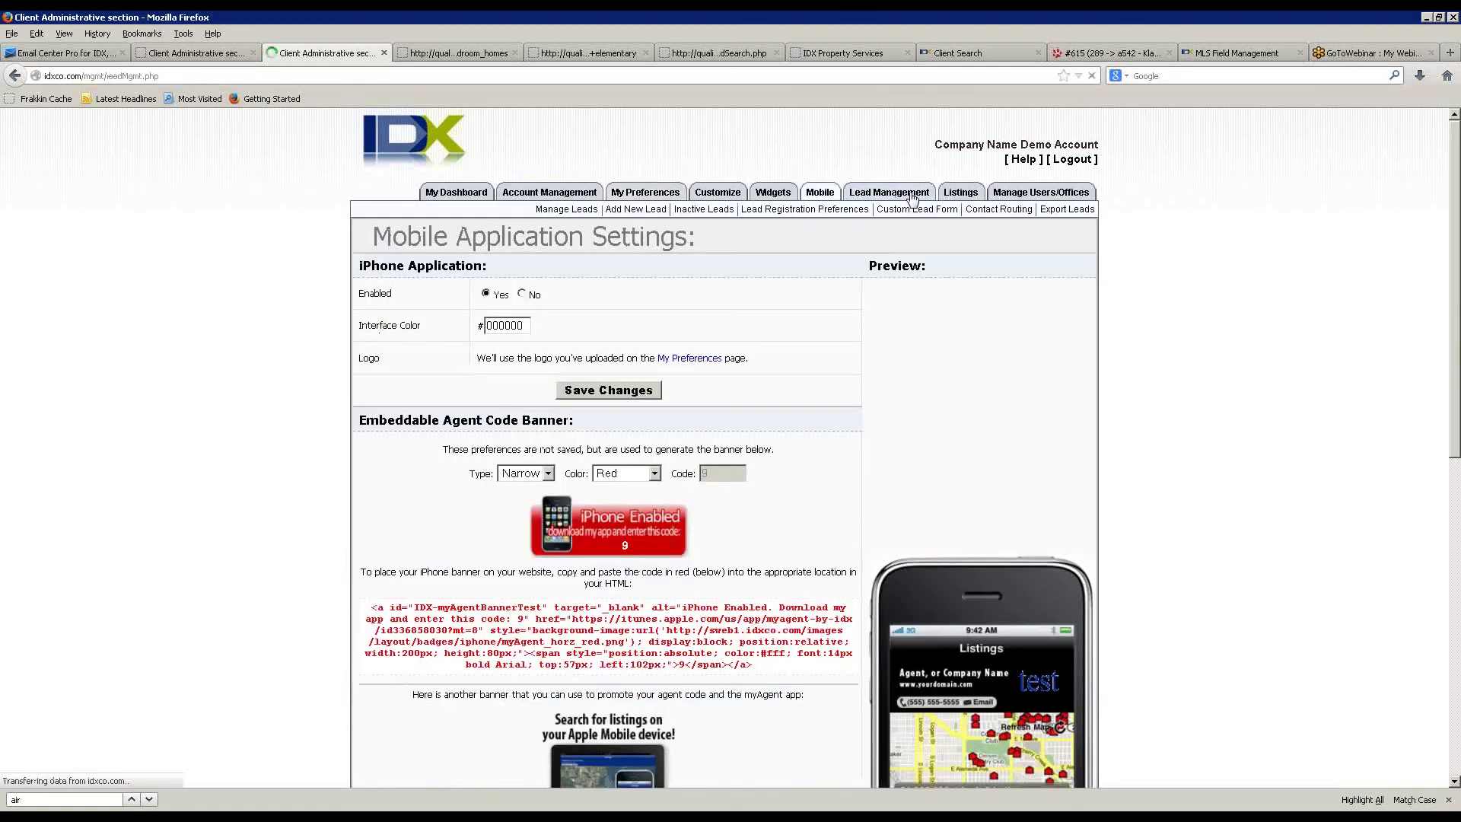
click(804, 209)
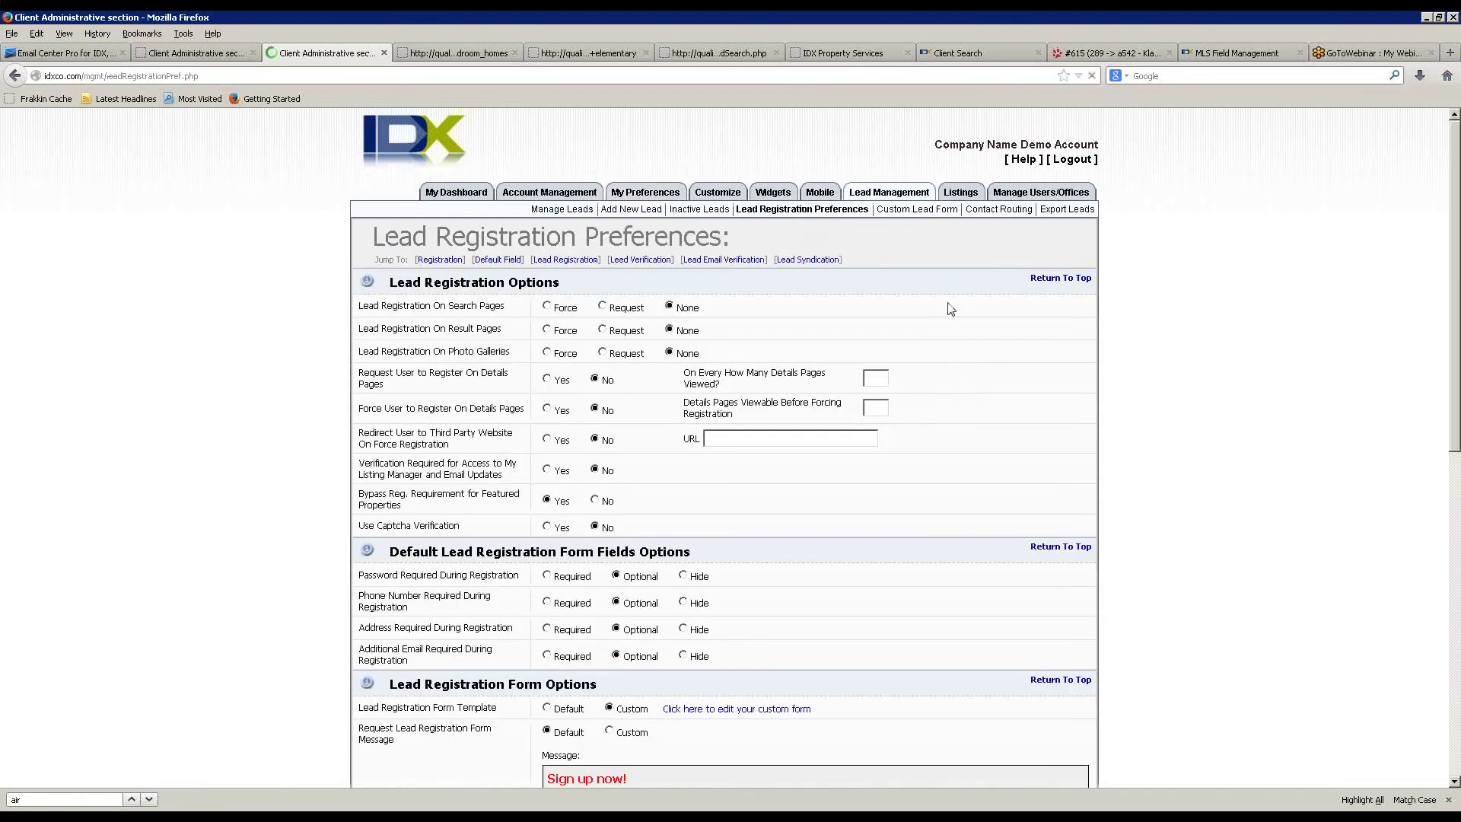
scroll(837, 582, down, 15)
right_click(848, 583)
click(438, 527)
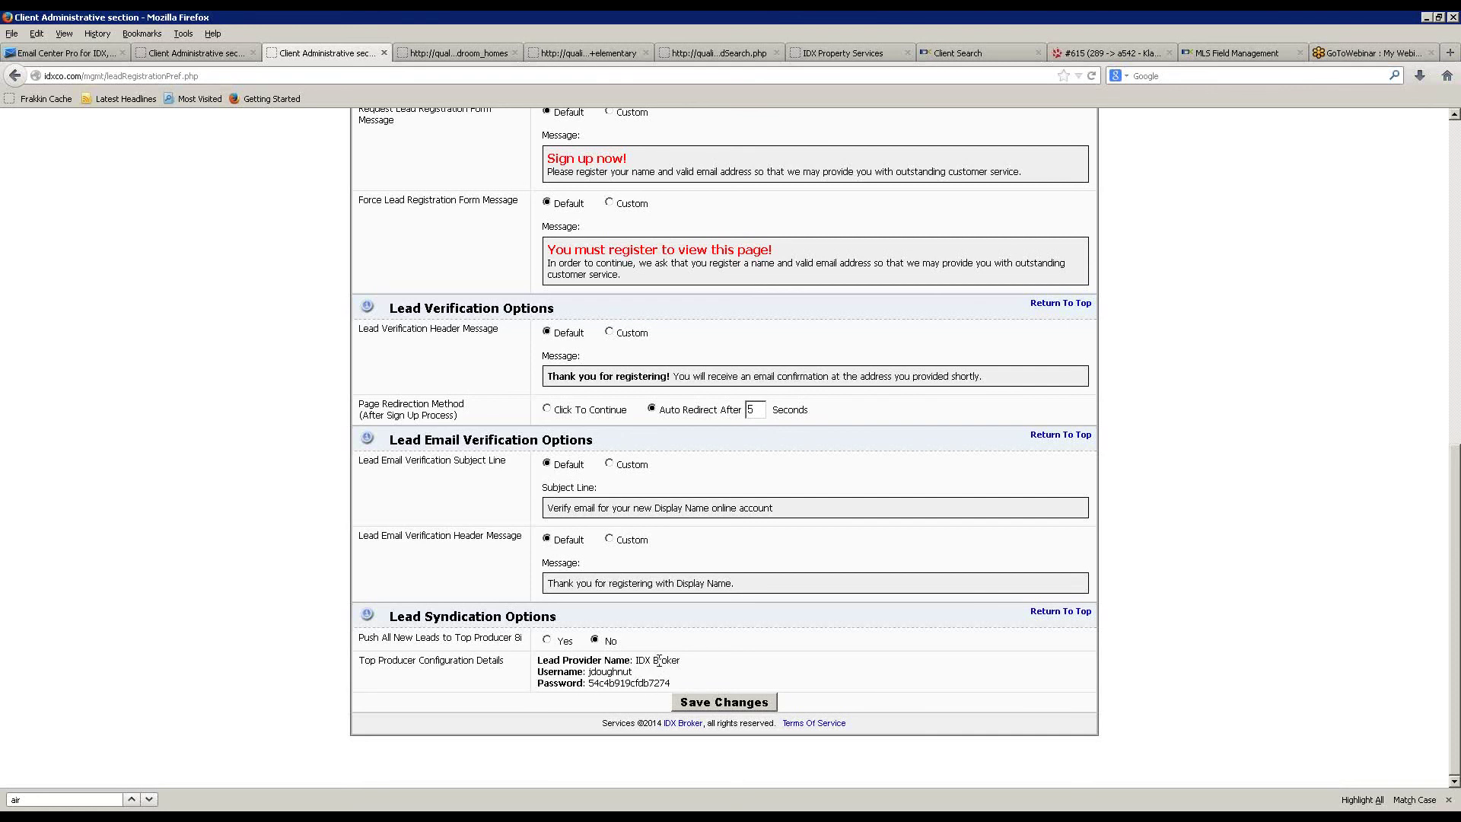
drag(636, 674, 590, 679)
click(617, 696)
drag(645, 681, 356, 637)
click(350, 645)
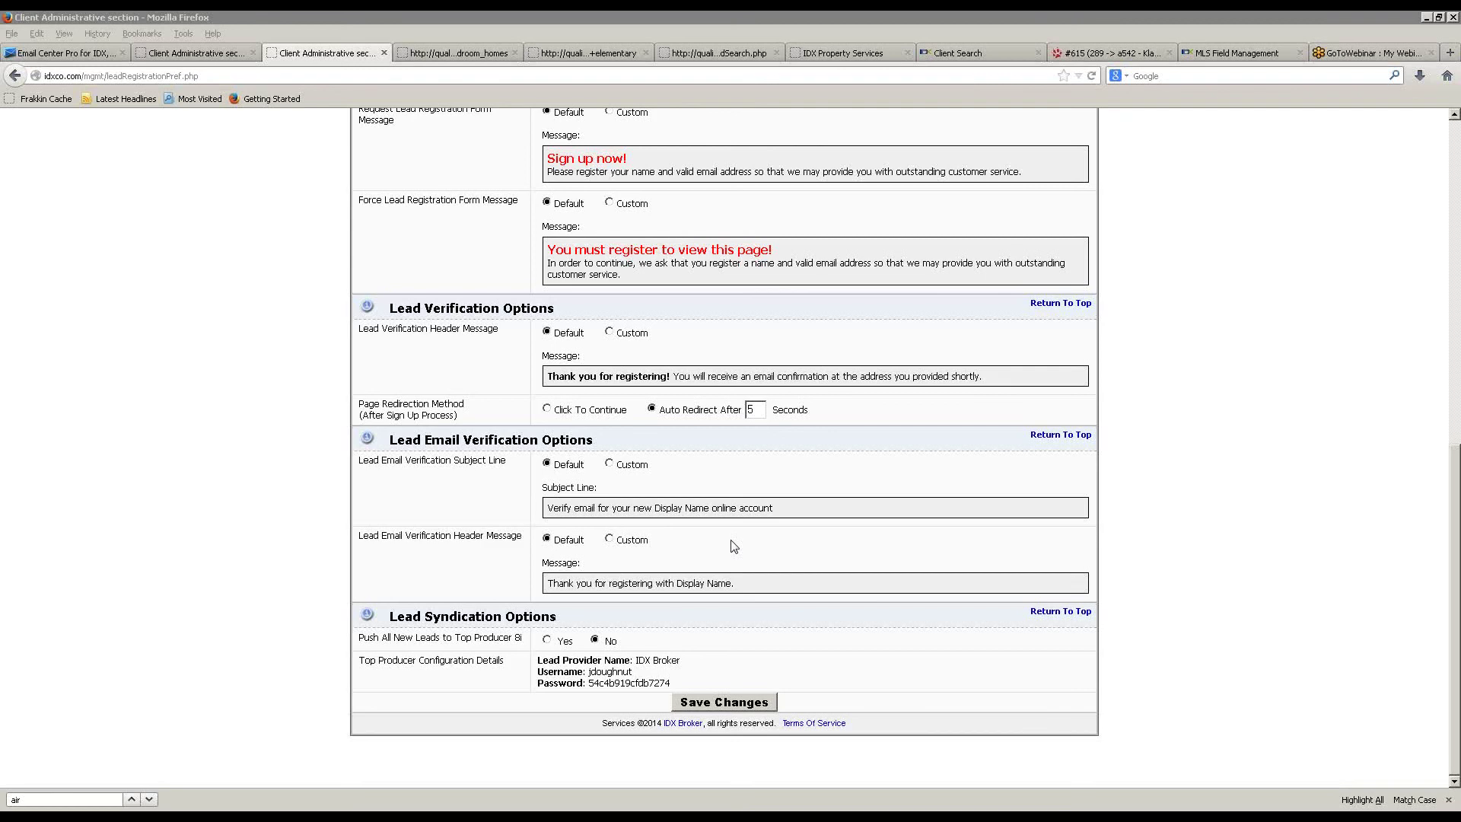
- Open the Global HTML Wrapper settings and follow the WordPress Include help to the simplified synchronization tags article
scroll(301, 467, up, 10)
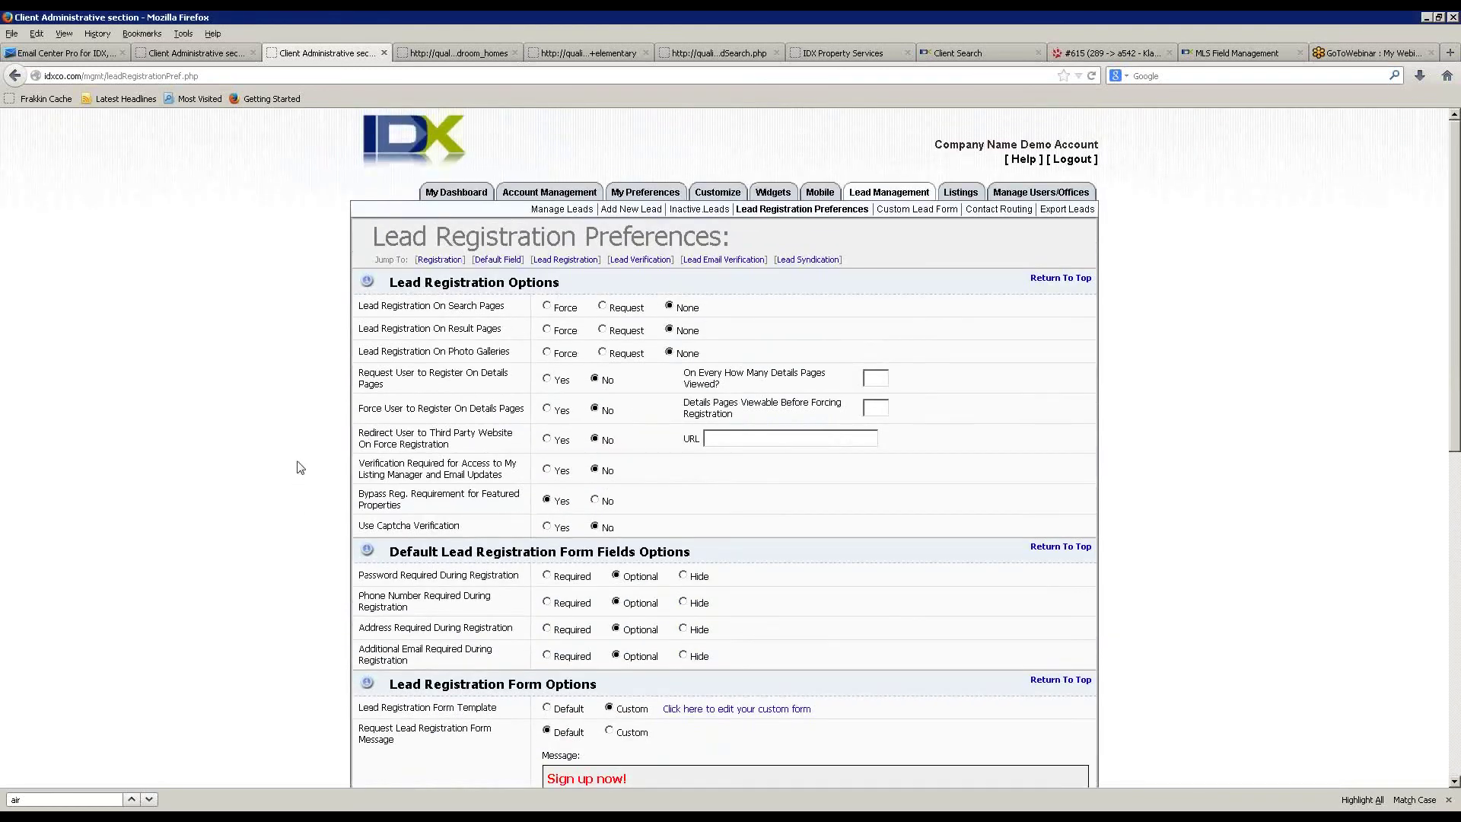
mouse_move(694, 195)
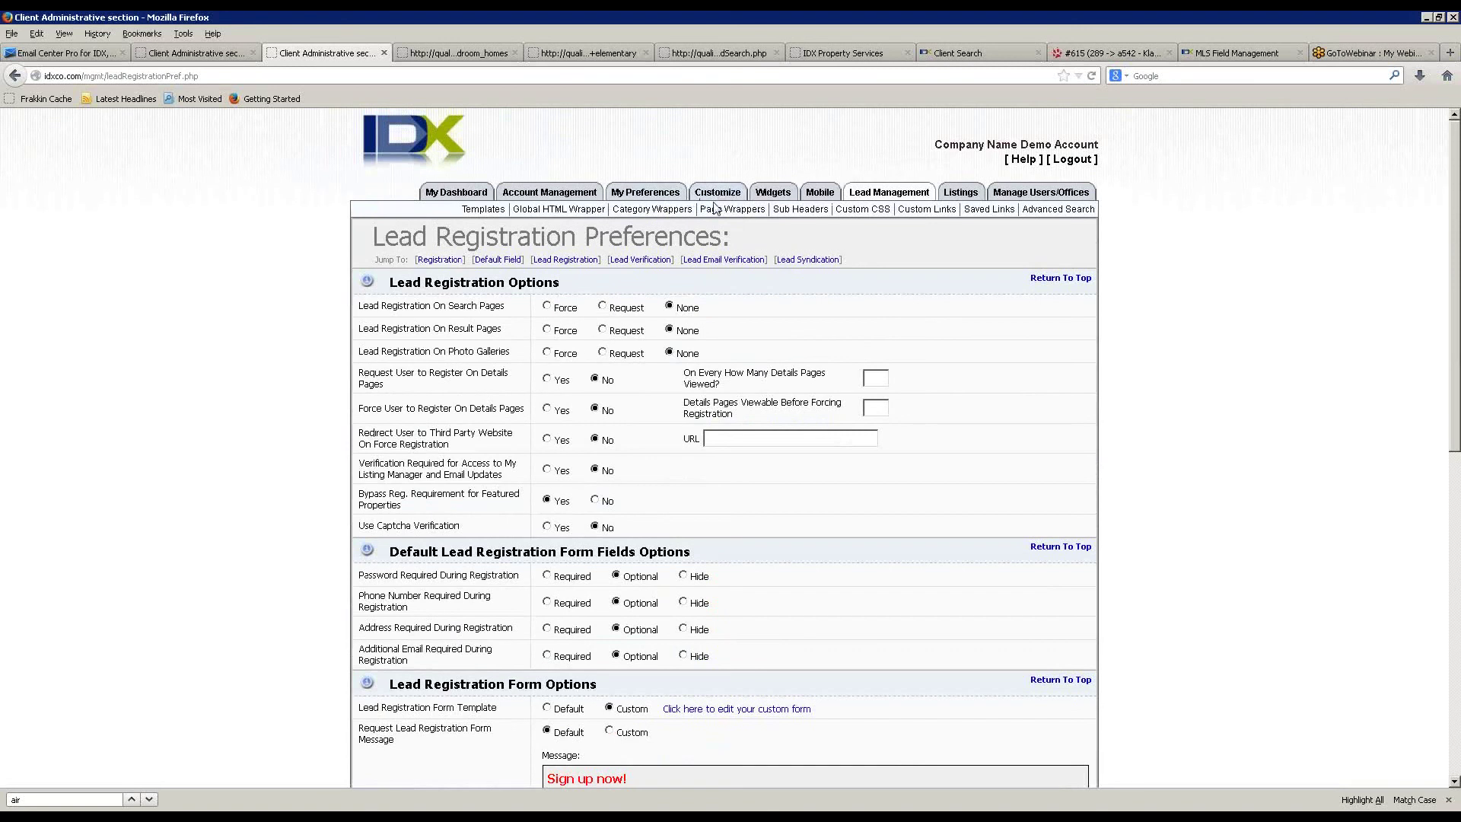
click(583, 212)
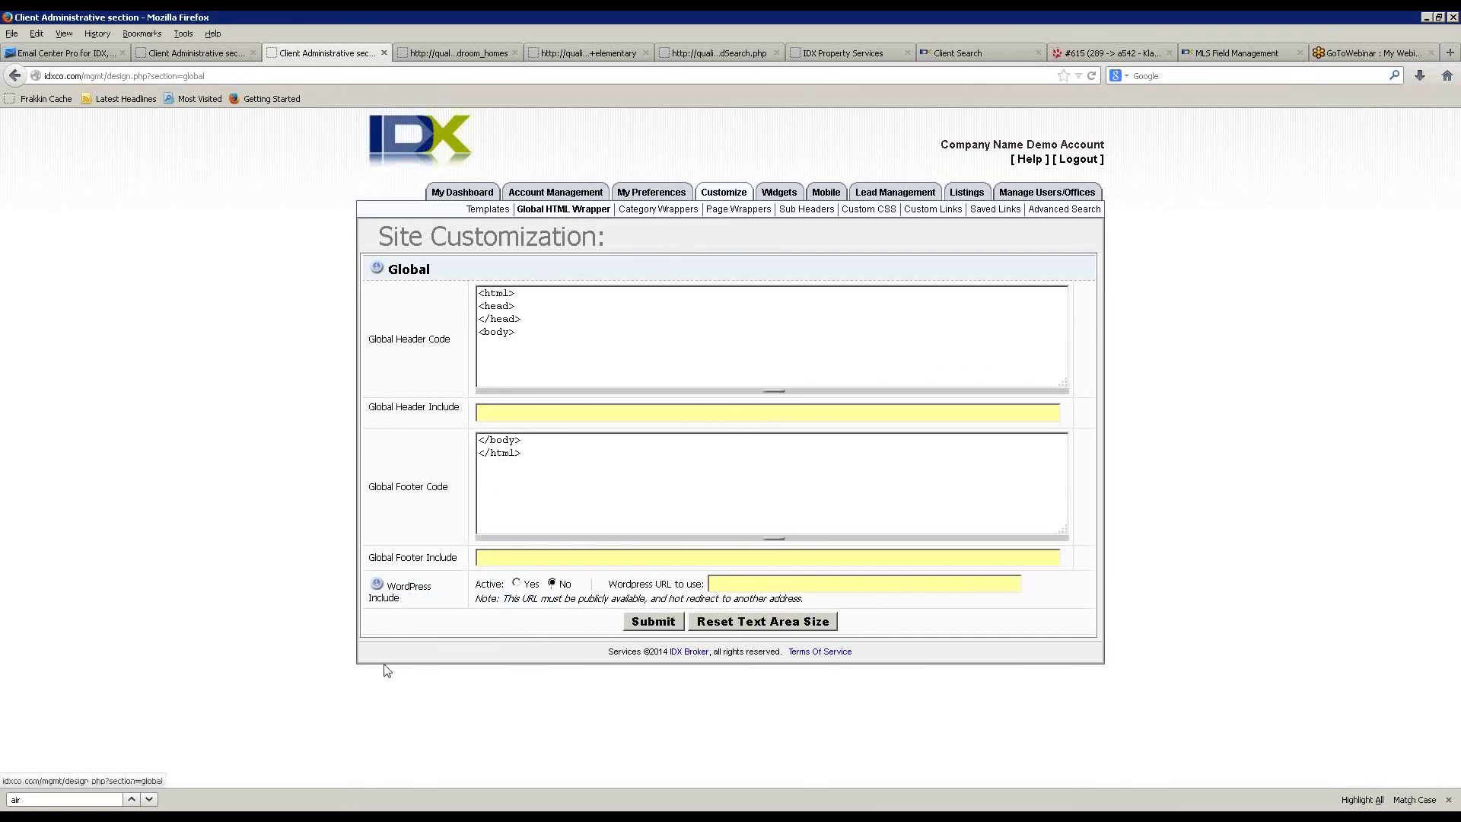
click(377, 588)
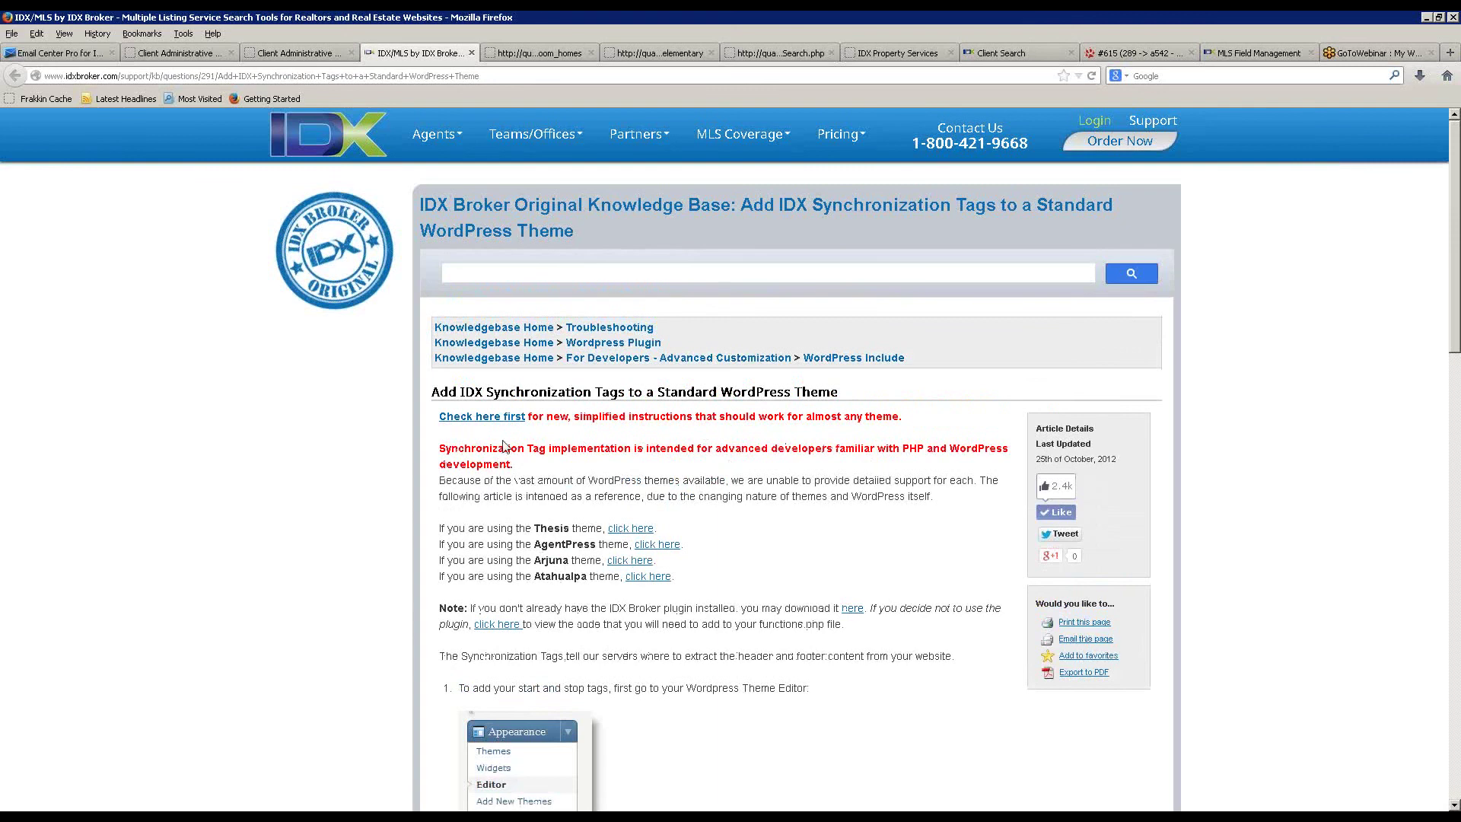
click(480, 418)
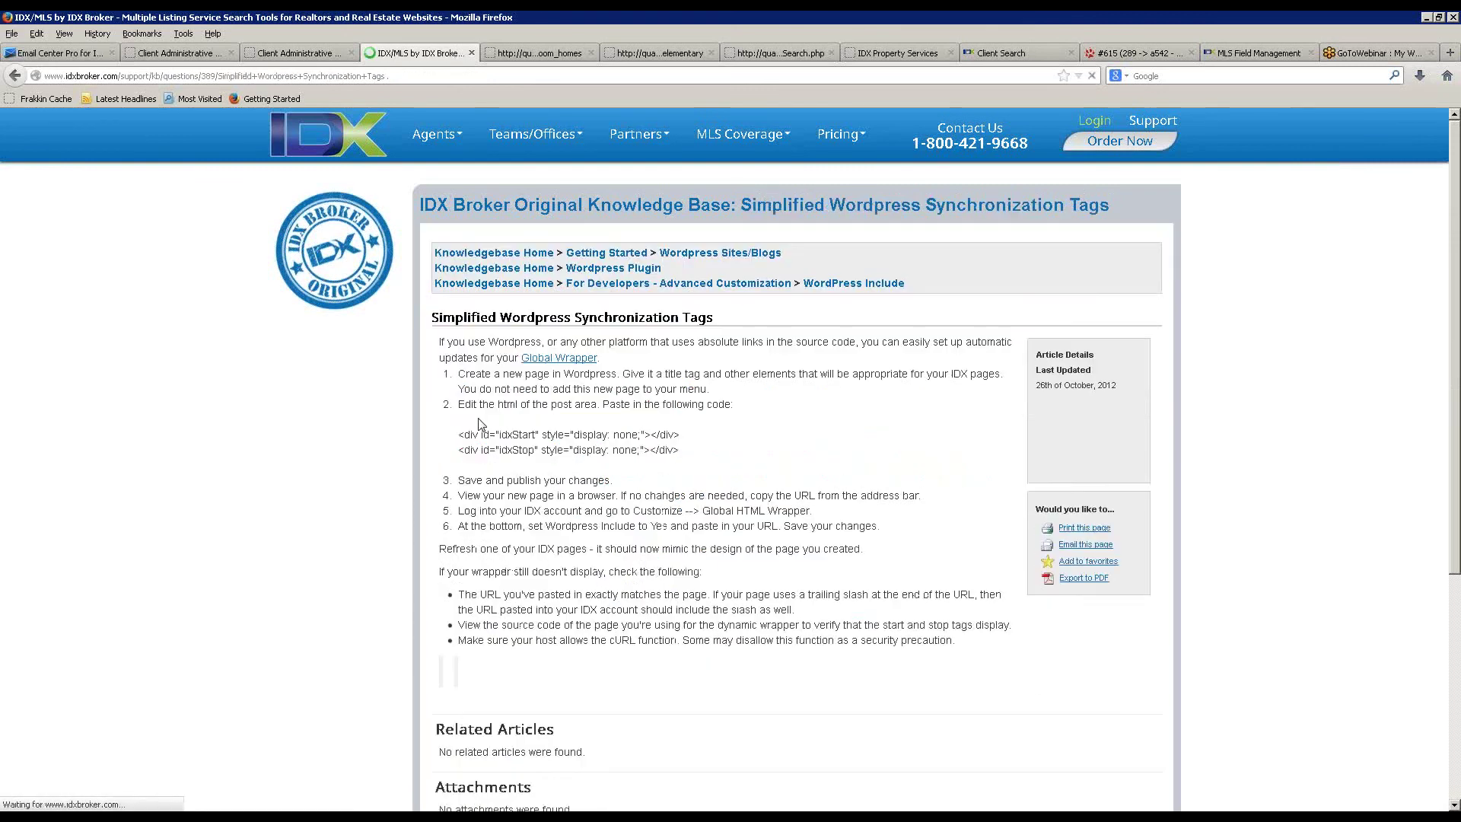